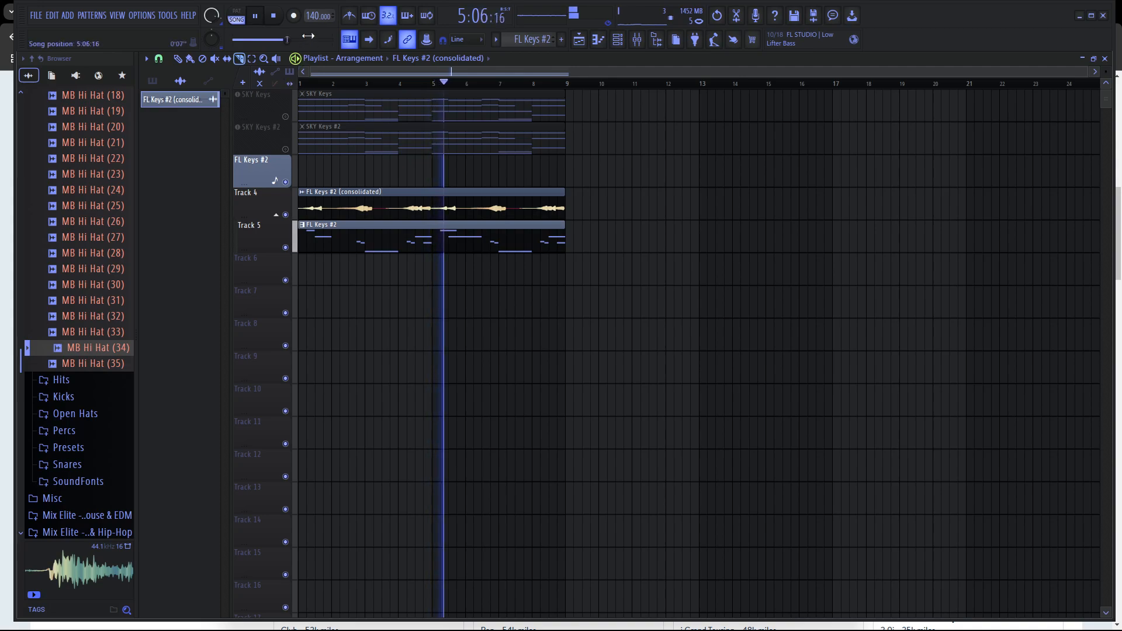
# Stop playback and mute Track 4, leaving the FL Keys #2 pattern clip on Track 5 active.
pyautogui.press('space')
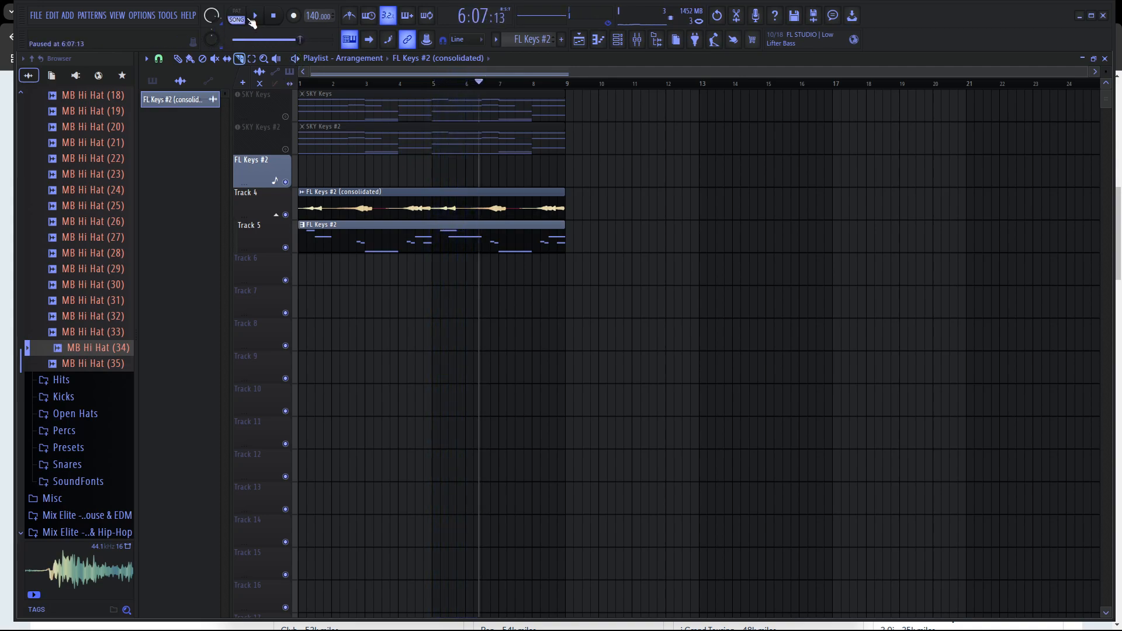
pyautogui.click(285, 215)
pyautogui.click(285, 247)
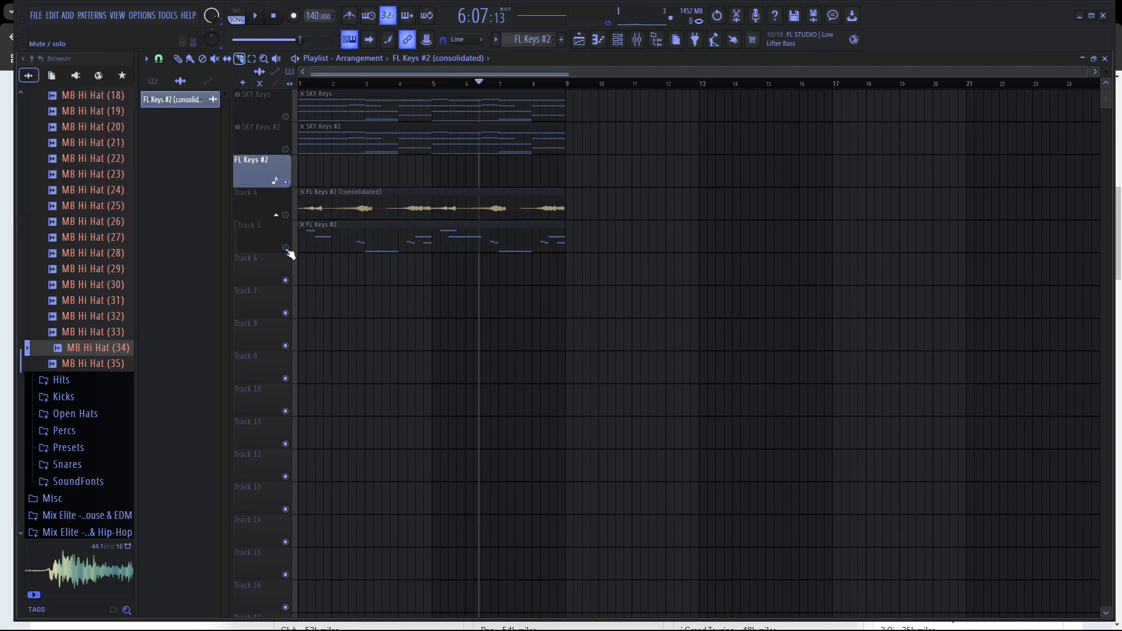
pyautogui.click(285, 248)
pyautogui.click(282, 20)
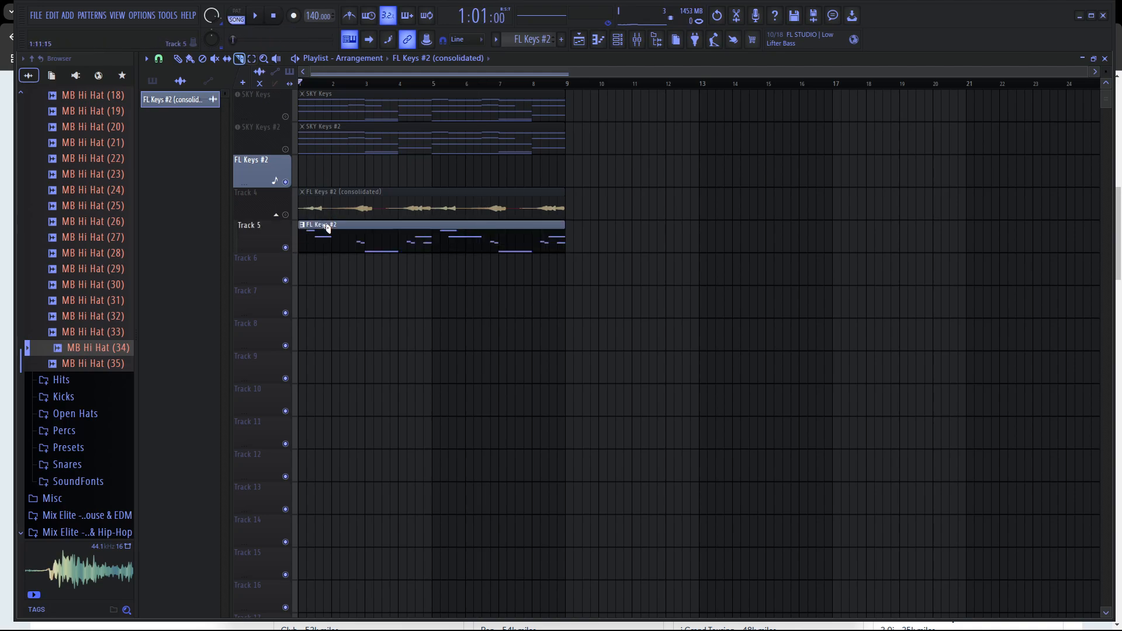
# Examine the notes of the FL Keys #2 pattern clip on Track 5 in the piano roll.
pyautogui.click(190, 59)
pyautogui.doubleClick(343, 225)
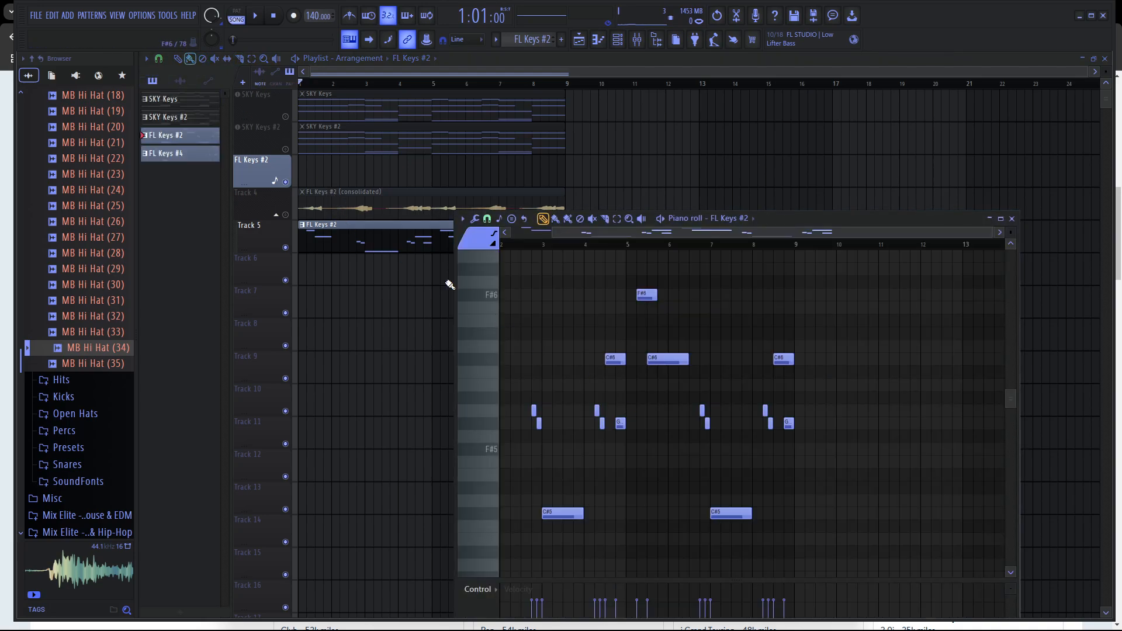
pyautogui.click(380, 240)
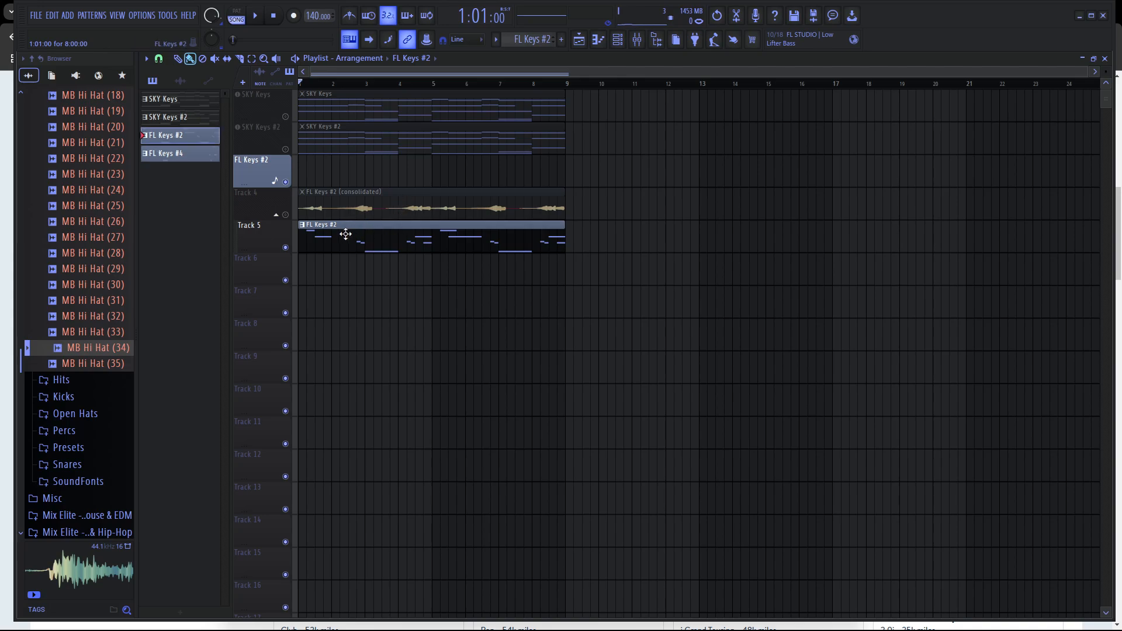
# Consolidate the FL Keys #2 pattern clip on Track 5 into an audio clip.
pyautogui.click(375, 232)
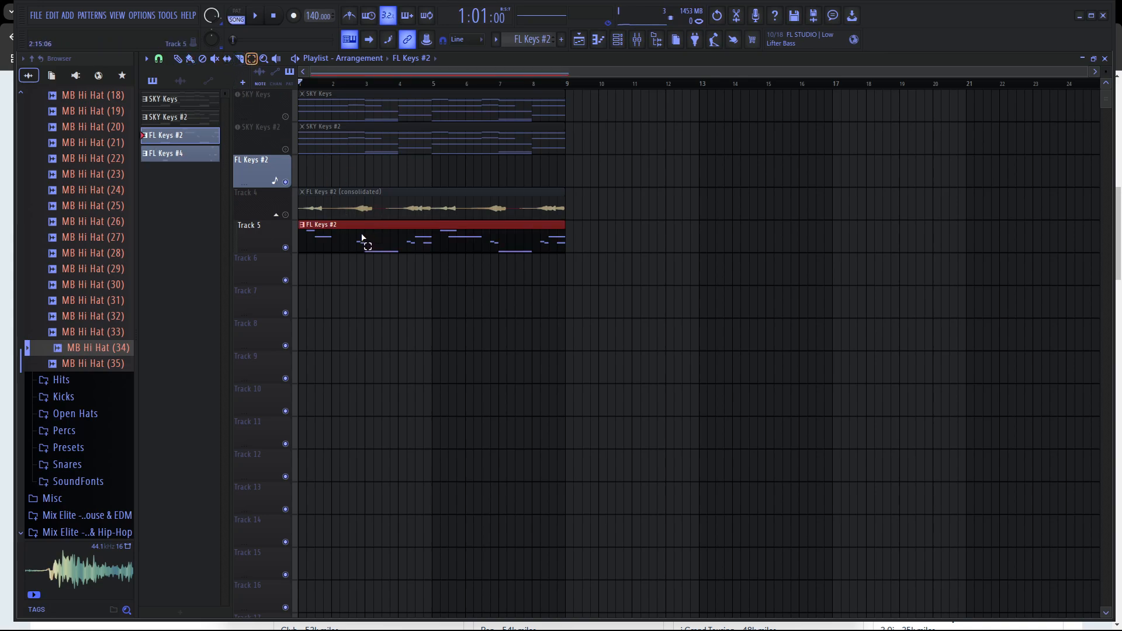
pyautogui.hotkey('ctrl', 'alt', 'c')
pyautogui.click(672, 477)
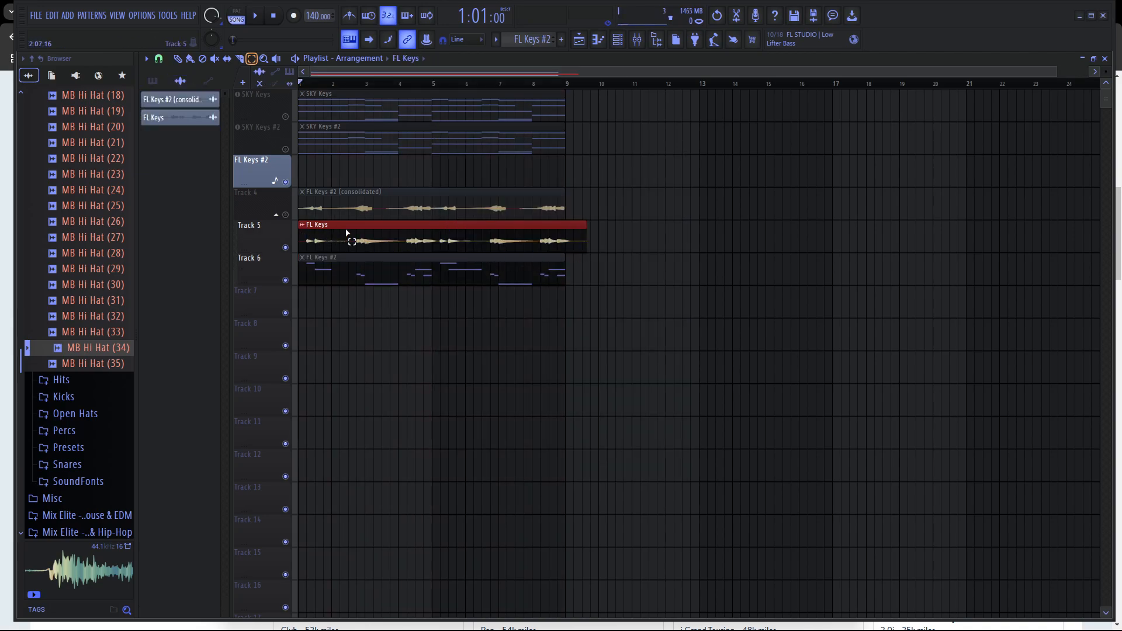
# Reverse the consolidated FL Keys audio clip on Track 5 and play it back.
pyautogui.click(190, 59)
pyautogui.doubleClick(377, 226)
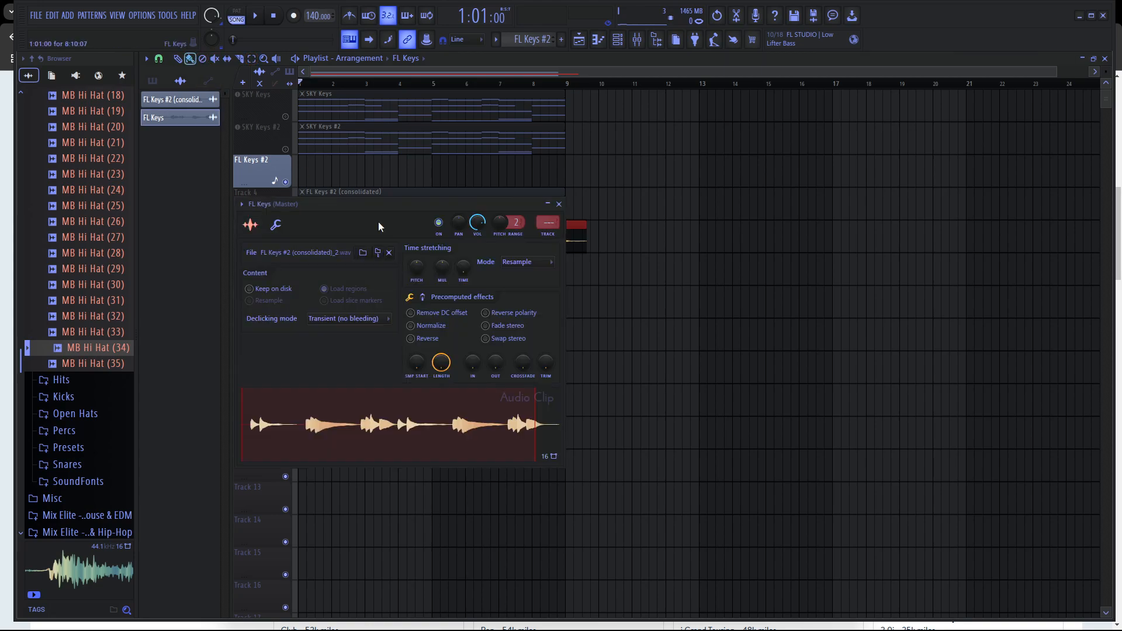
pyautogui.click(427, 341)
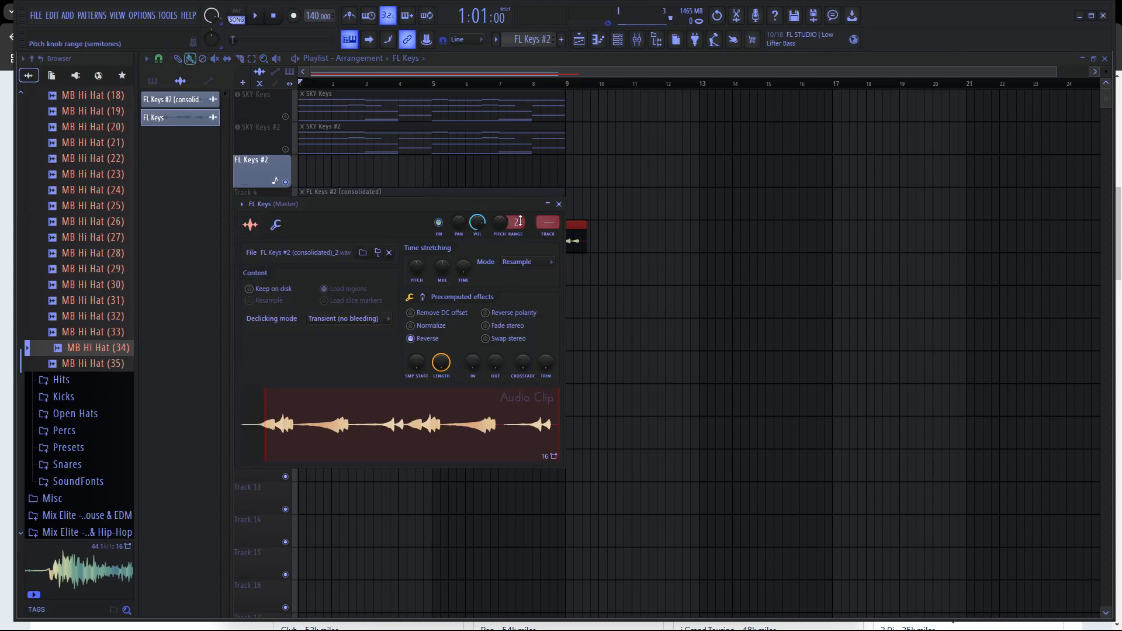
pyautogui.click(559, 204)
pyautogui.press('space')
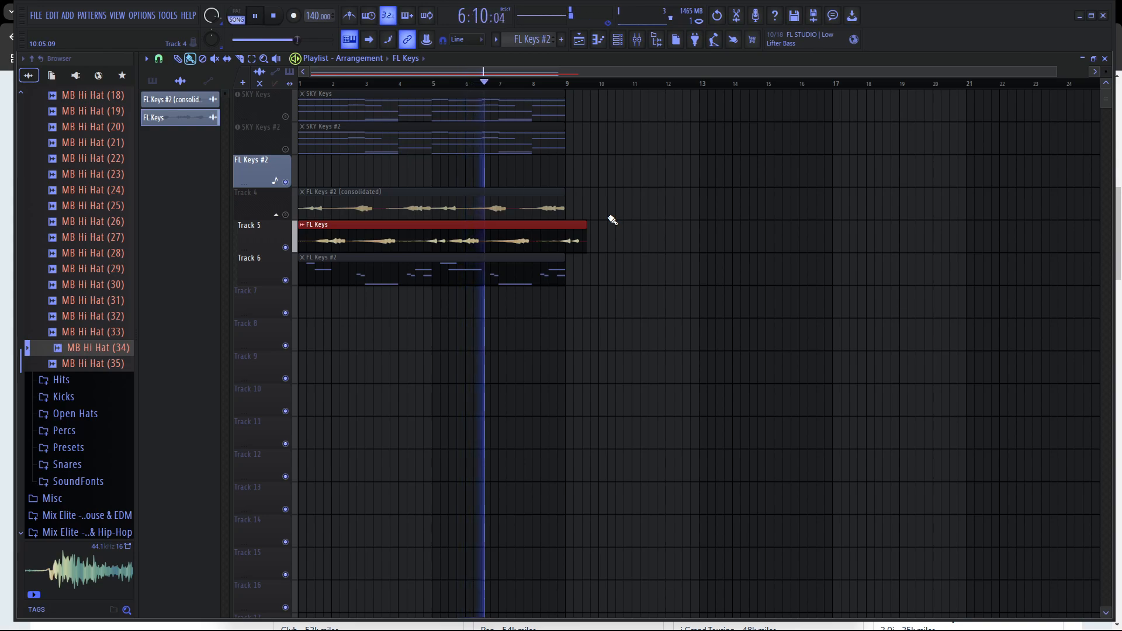
pyautogui.press('space')
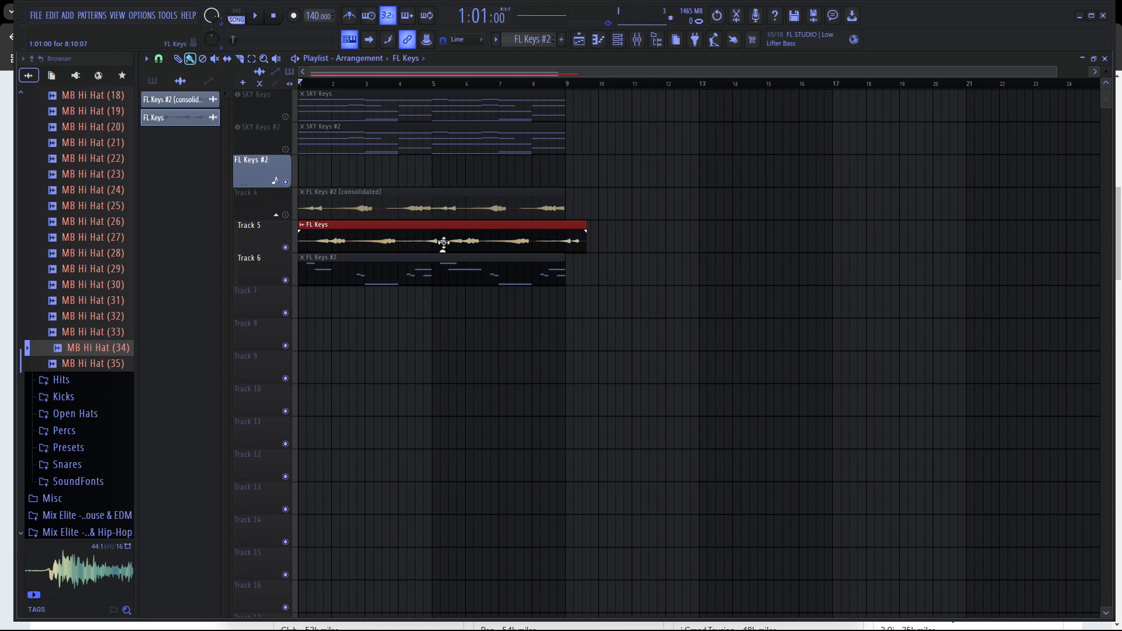
# Unmute Track 4, mute Track 5, and play the FL Keys #2 (consolidated) clip for comparison.
pyautogui.click(285, 215)
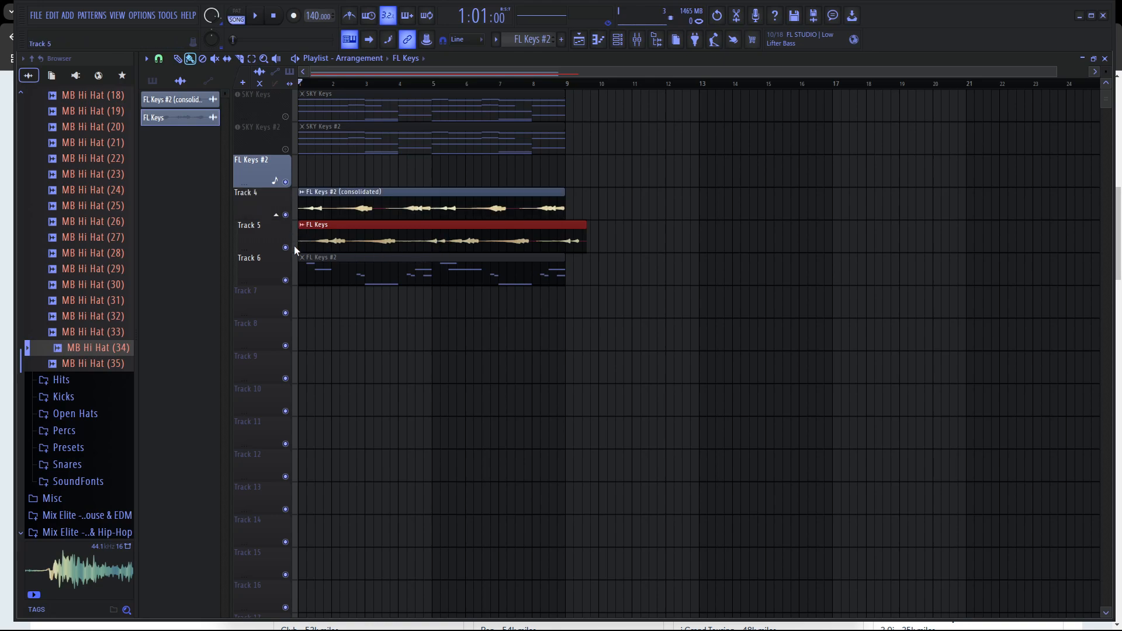
pyautogui.click(286, 247)
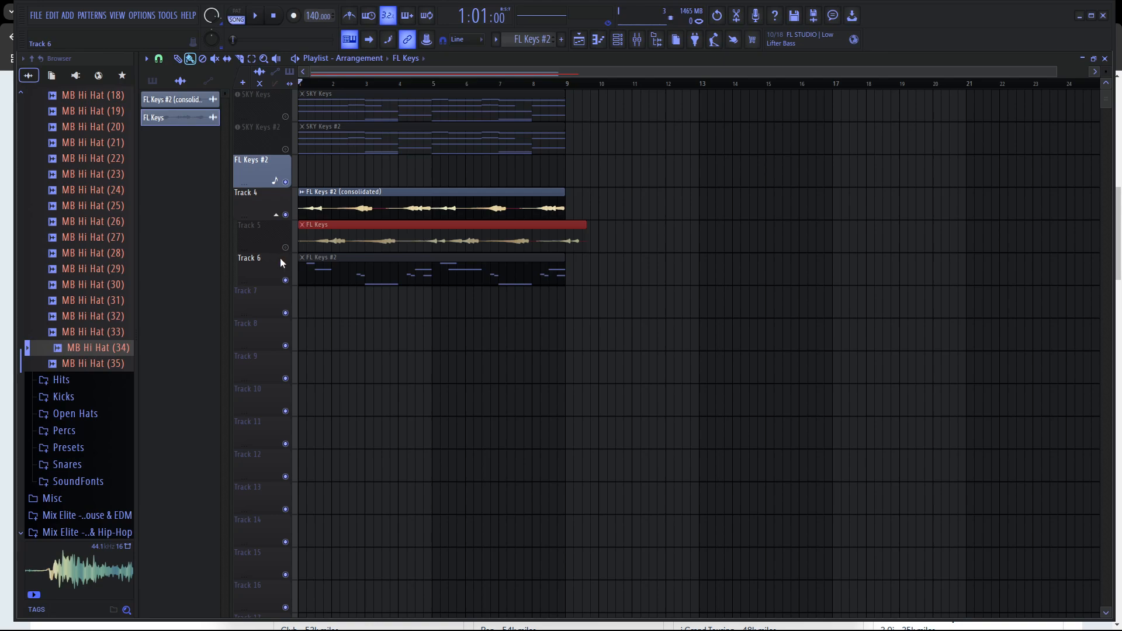
pyautogui.press('space')
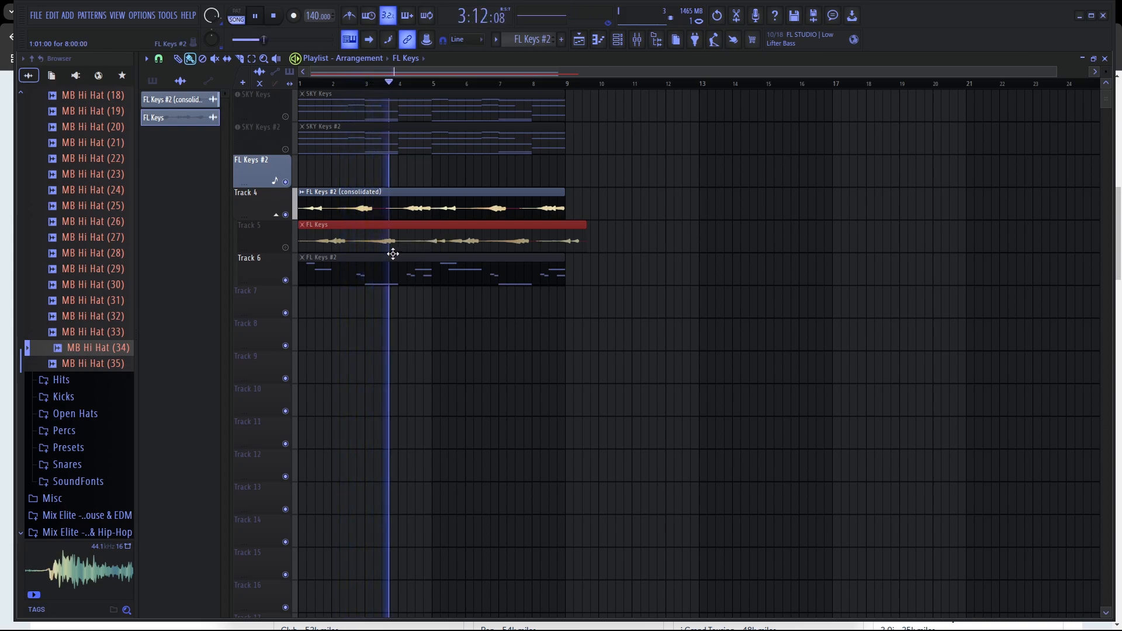
pyautogui.press('space')
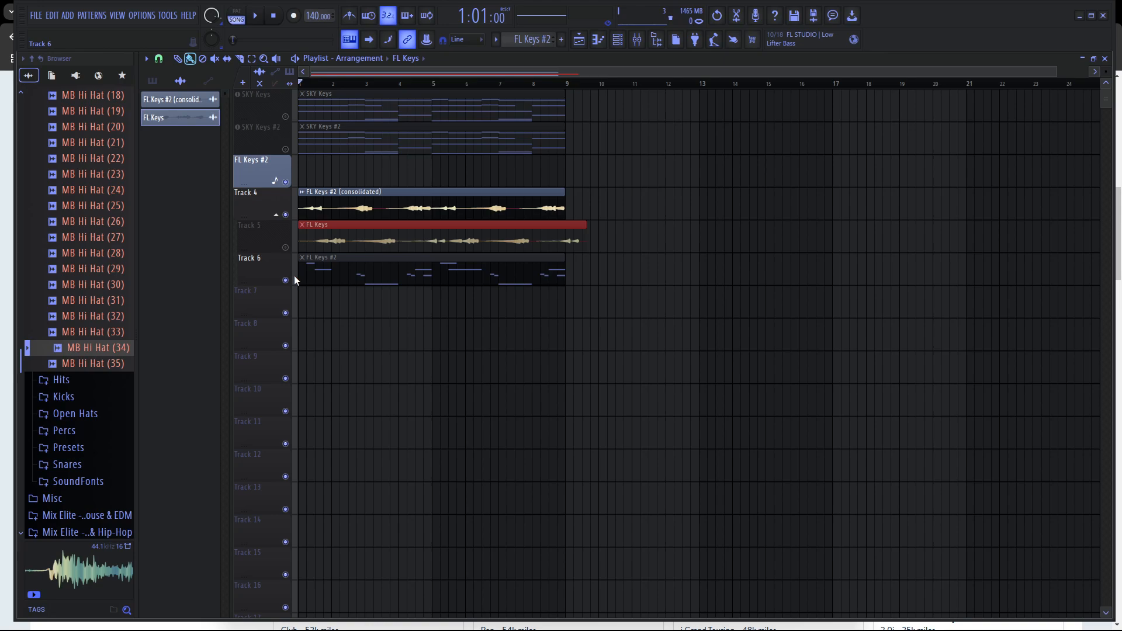
# Mute Track 4 and leave Track 6 with the FL Keys #2 pattern active.
pyautogui.click(286, 214)
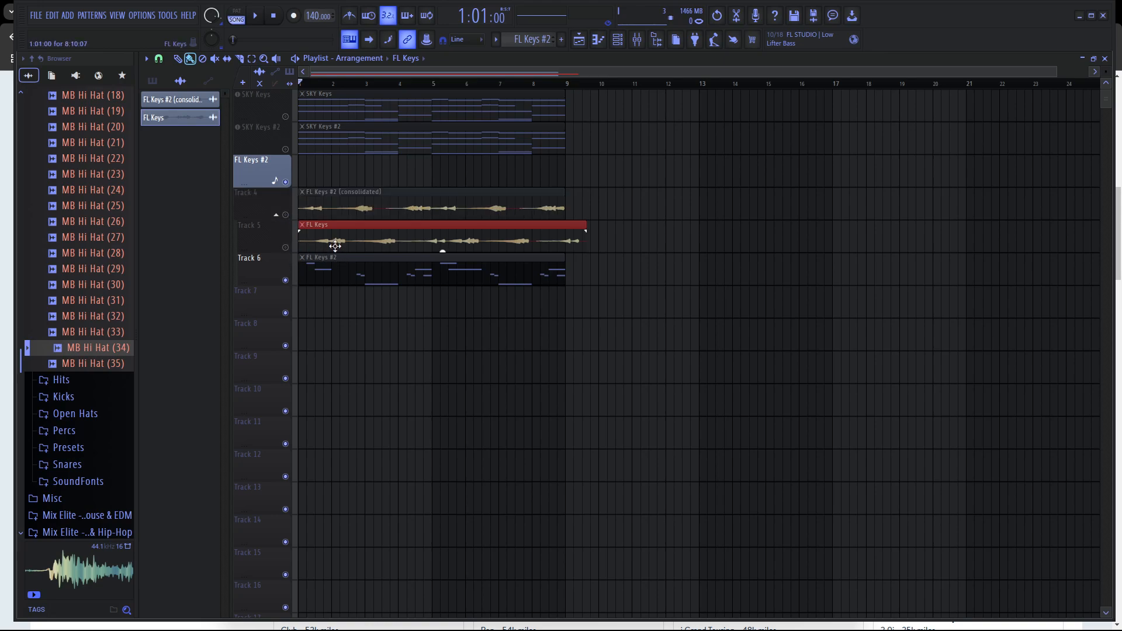
pyautogui.click(344, 262)
pyautogui.click(286, 280)
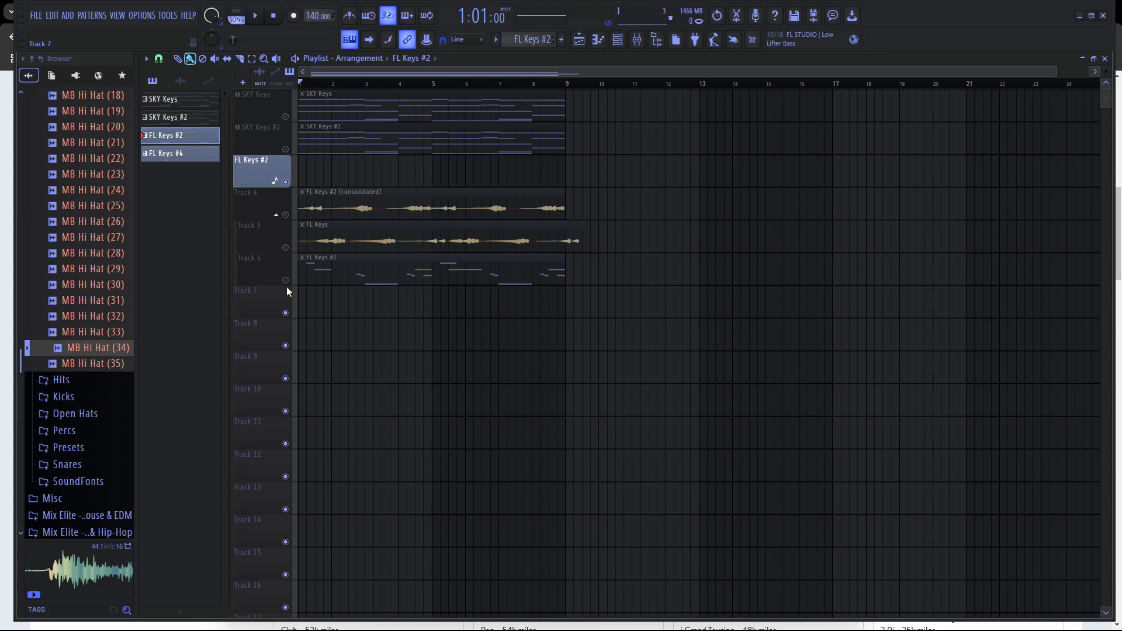
pyautogui.click(285, 280)
# Unmute the FL Keys #2 pattern clip on Track 6 and play it back.
pyautogui.click(251, 59)
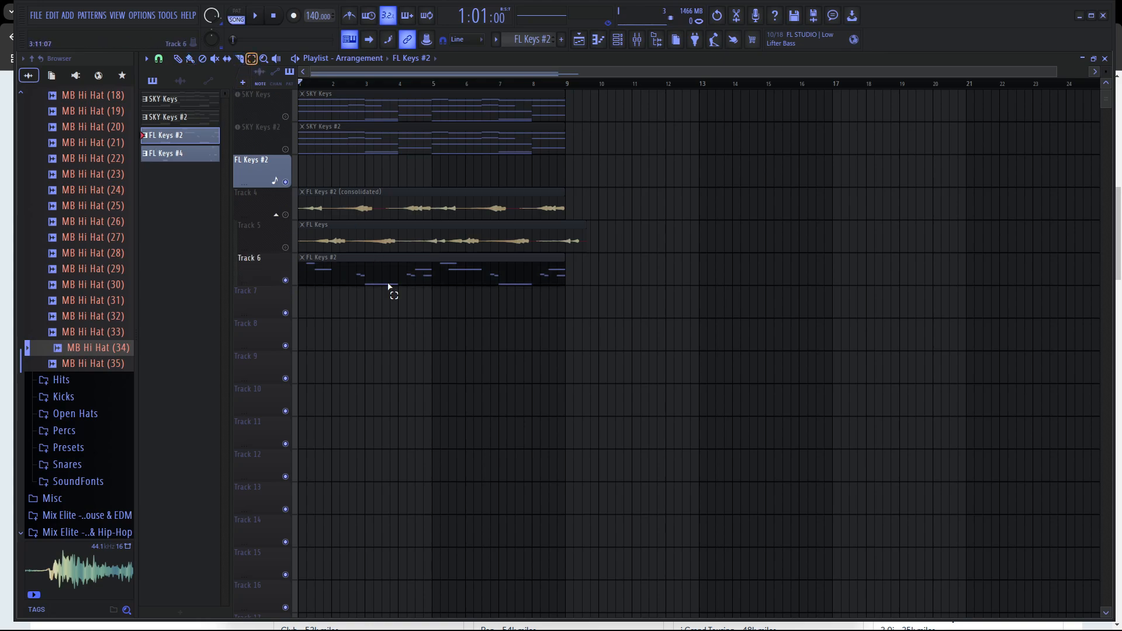
pyautogui.click(383, 265)
pyautogui.click(216, 59)
pyautogui.click(375, 257)
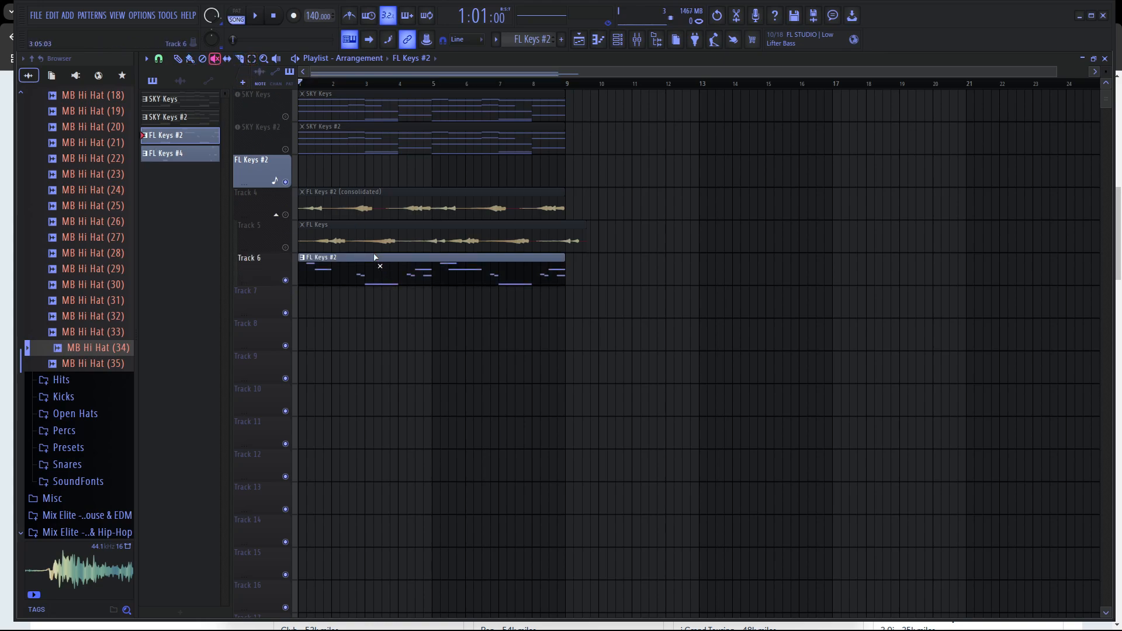
pyautogui.press('b')
pyautogui.press('space')
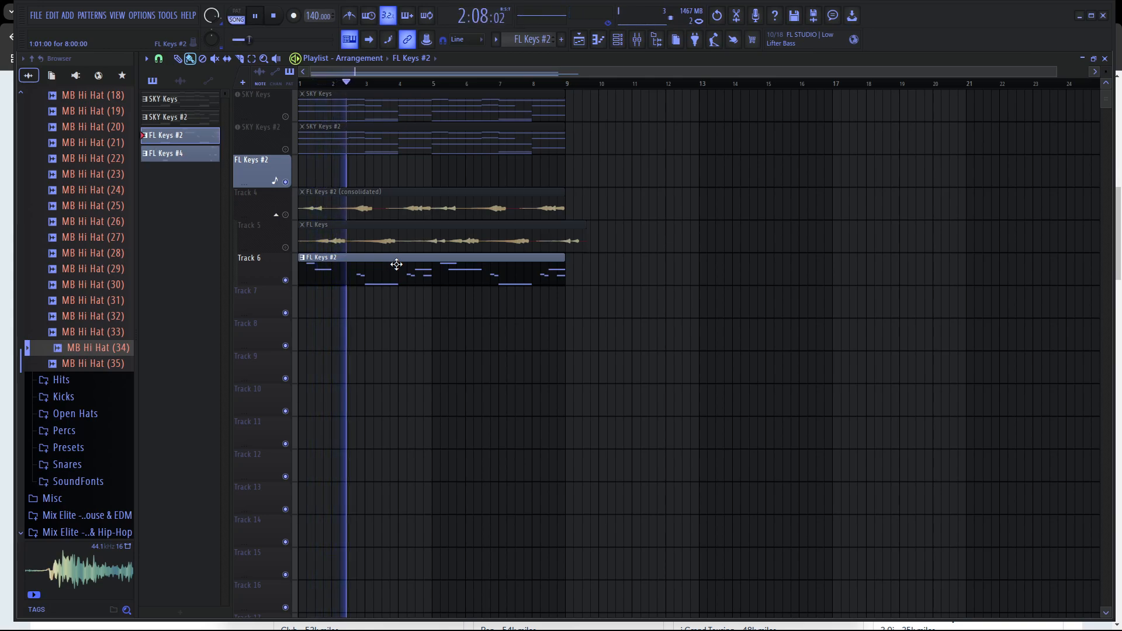
pyautogui.press('space')
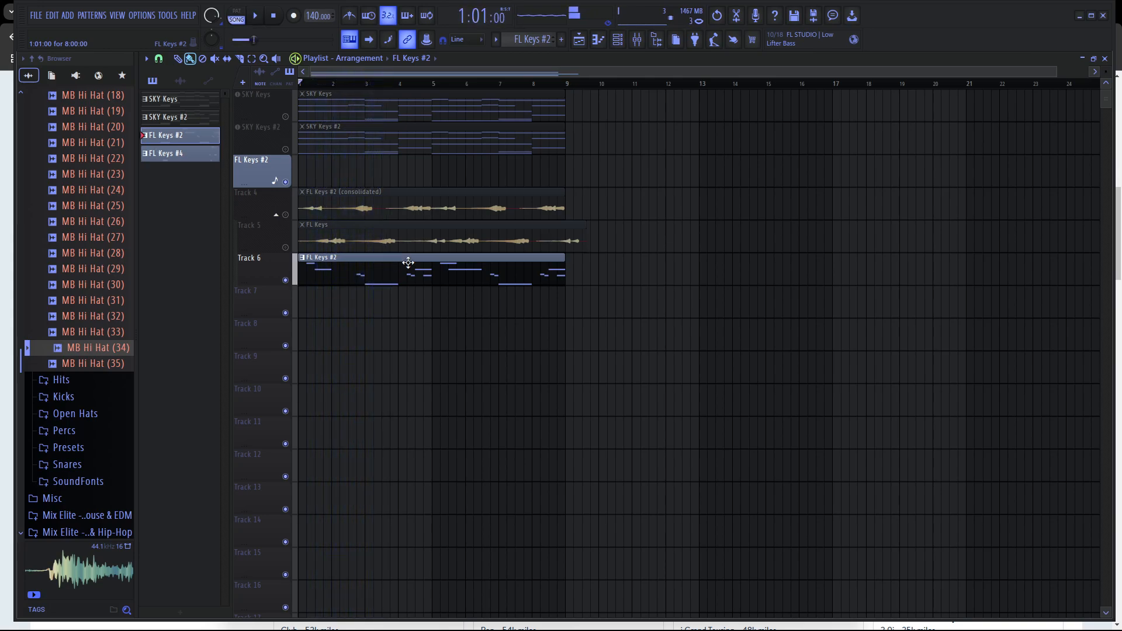
# Flip the FL Keys #2 notes horizontally with the piano roll's score flipper and play the flipped melody.
pyautogui.doubleClick(407, 262)
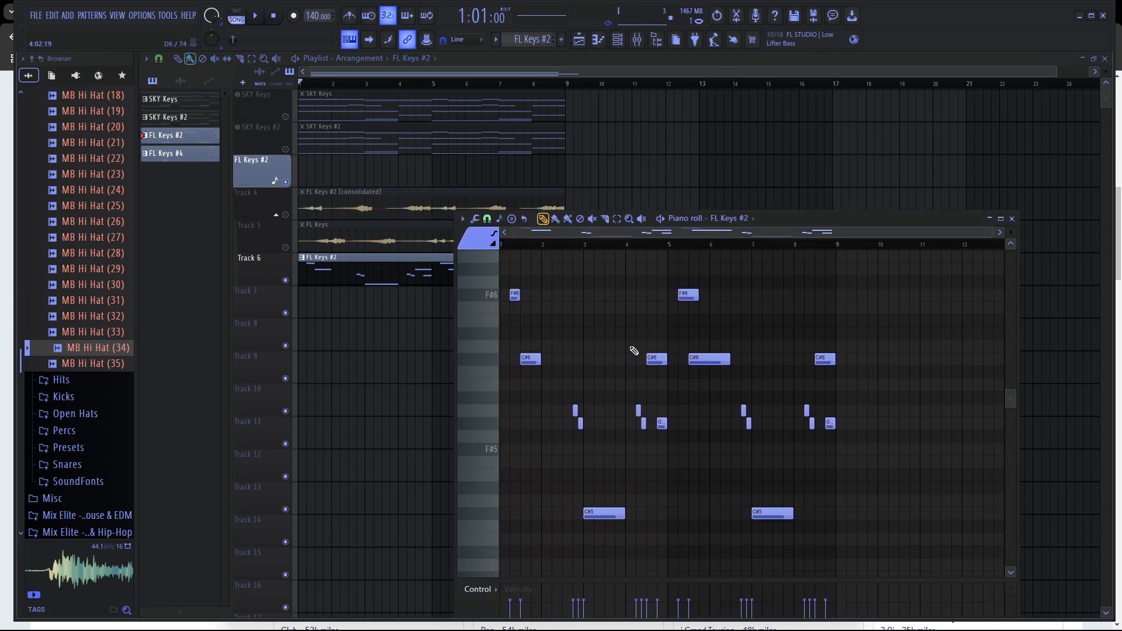
pyautogui.hotkey('alt', 'y')
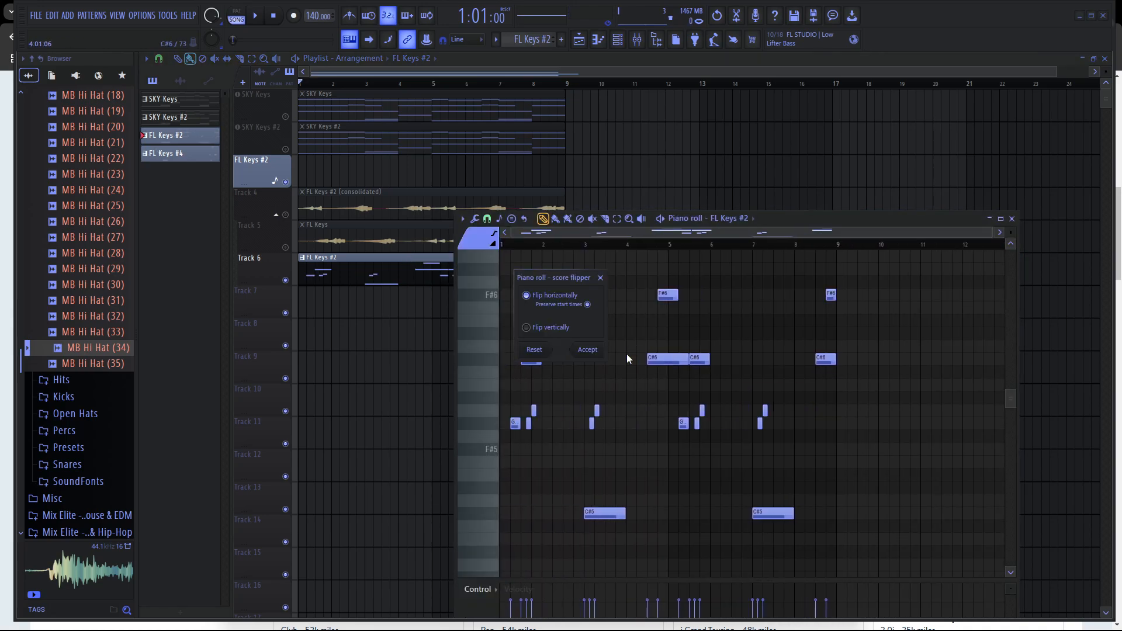
pyautogui.click(588, 350)
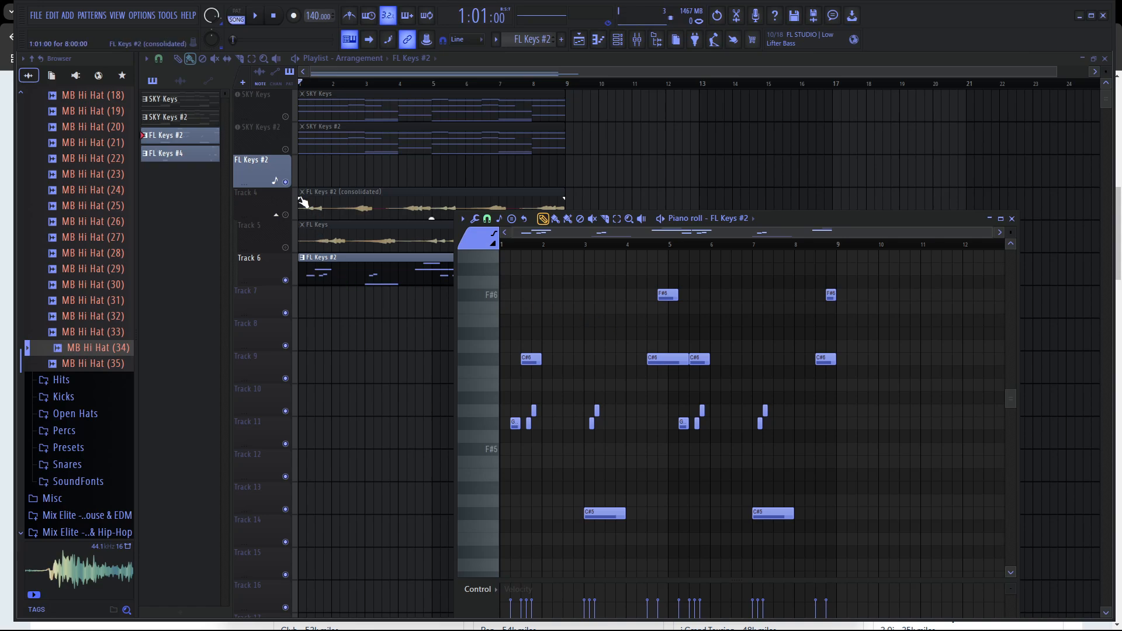
pyautogui.press('space')
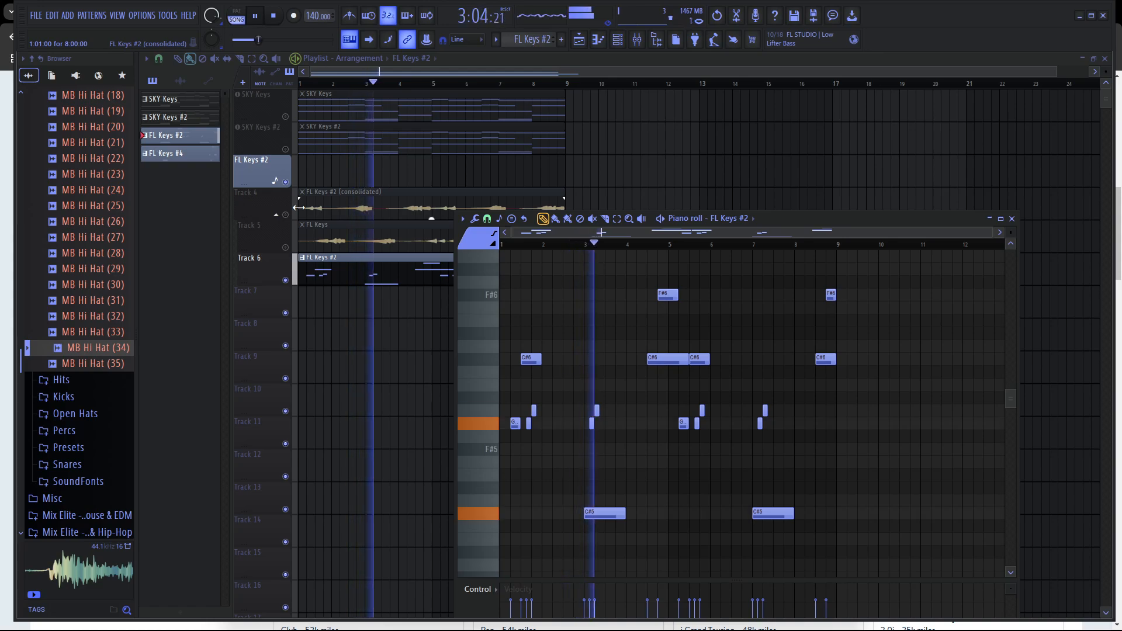
pyautogui.press('space')
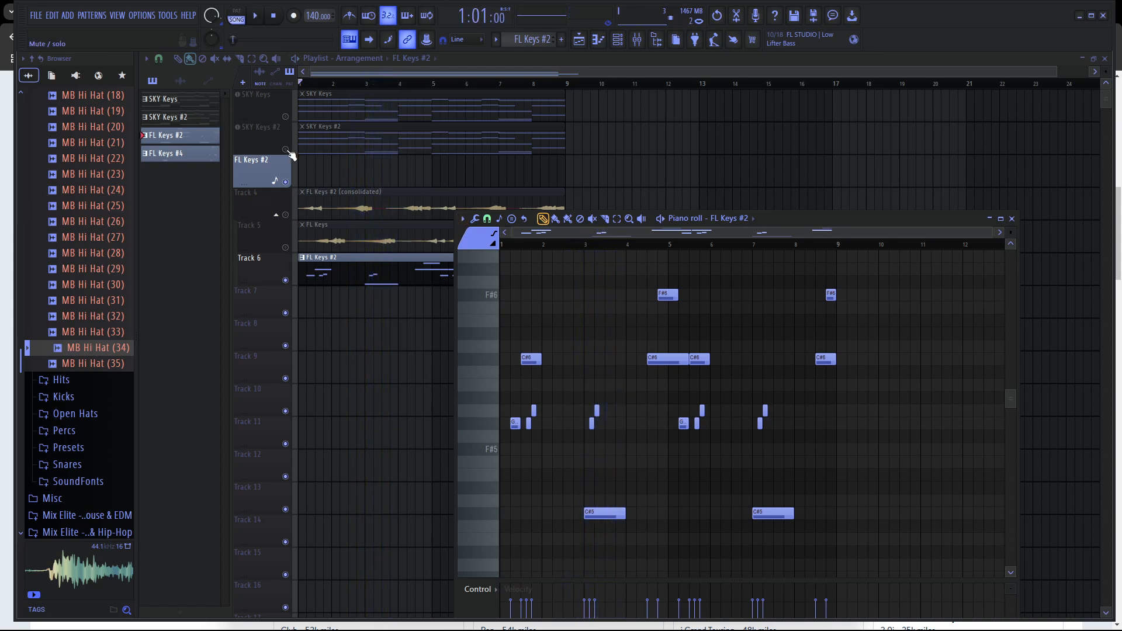
# Unmute the SKY Keys and SKY Keys #2 tracks and play them together with the flipped melody.
pyautogui.click(286, 150)
pyautogui.click(286, 117)
pyautogui.press('space')
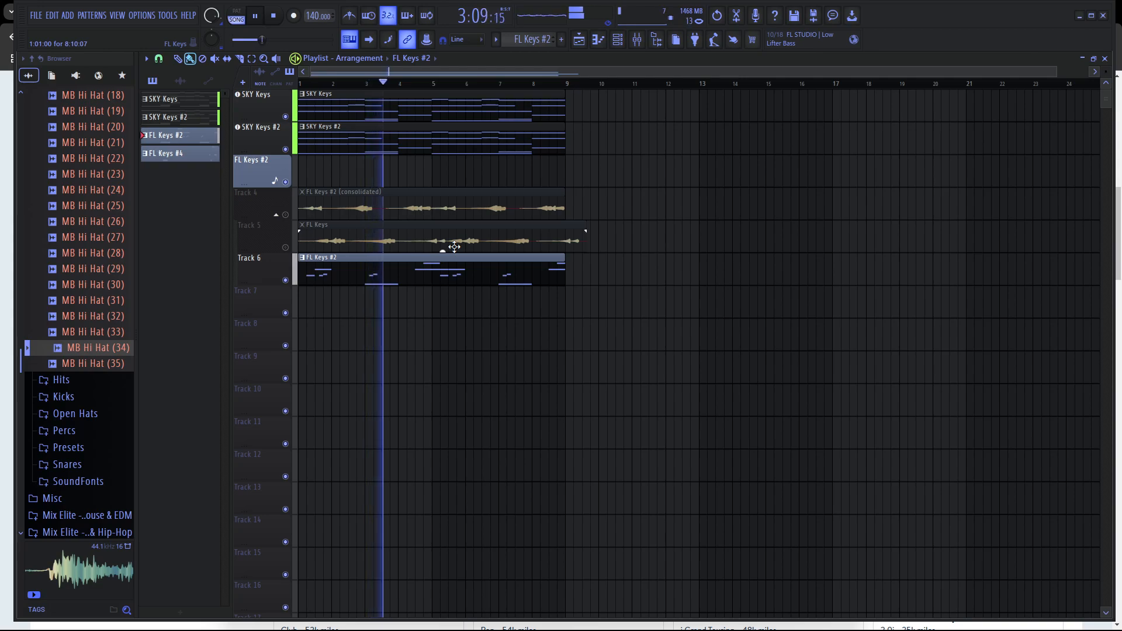
pyautogui.press('space')
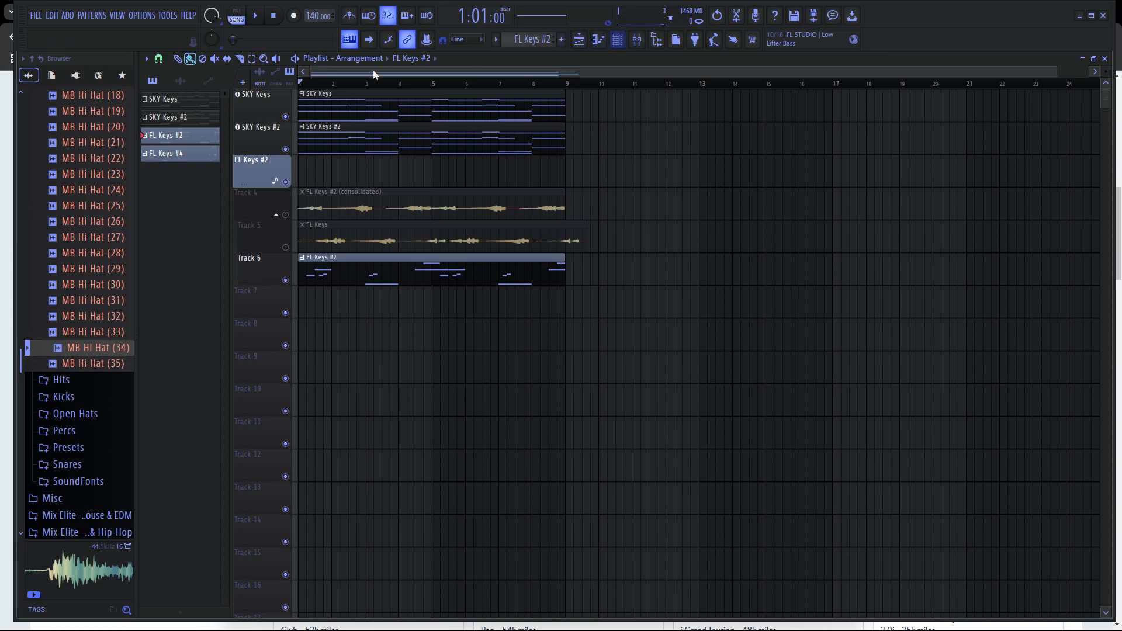
pyautogui.click(252, 58)
pyautogui.click(363, 283)
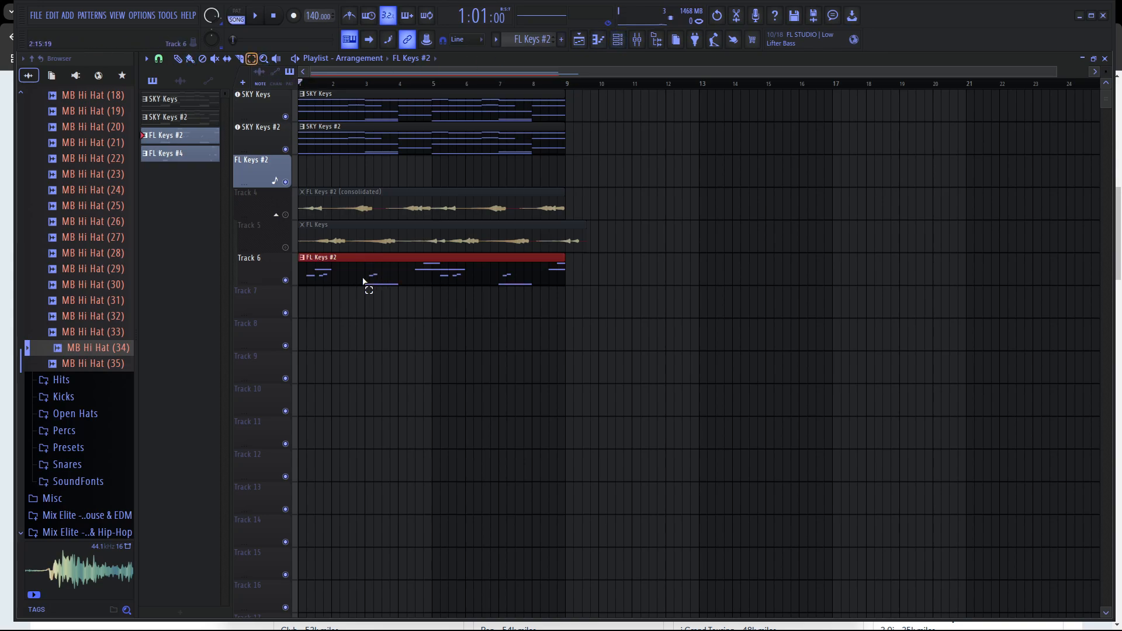
pyautogui.hotkey('ctrl', 'alt', 'c')
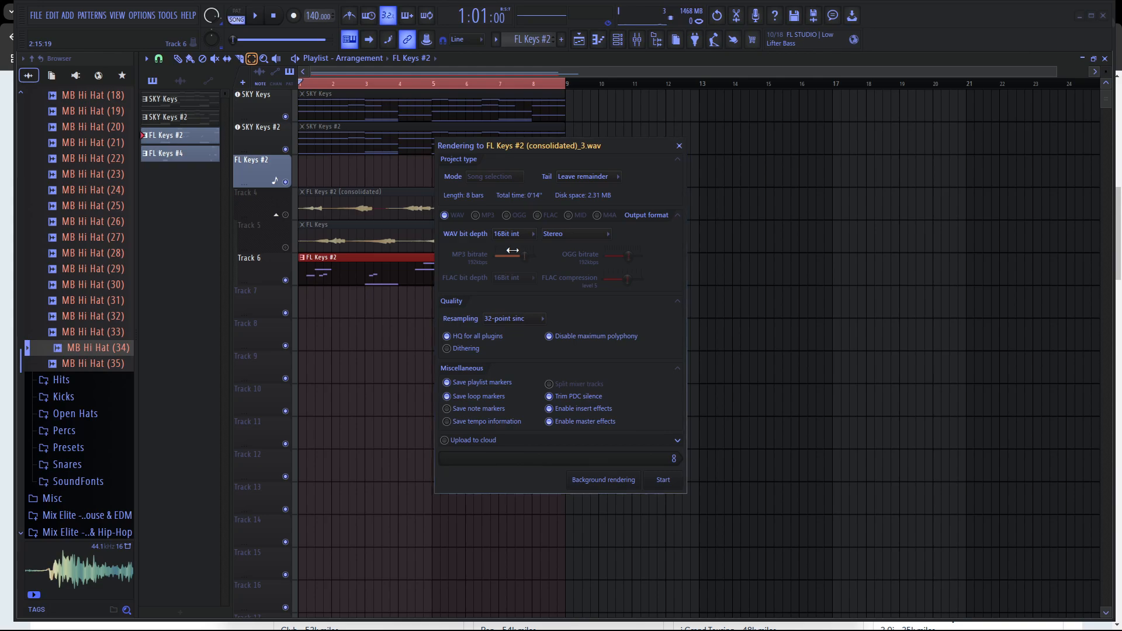
pyautogui.click(679, 145)
pyautogui.click(486, 201)
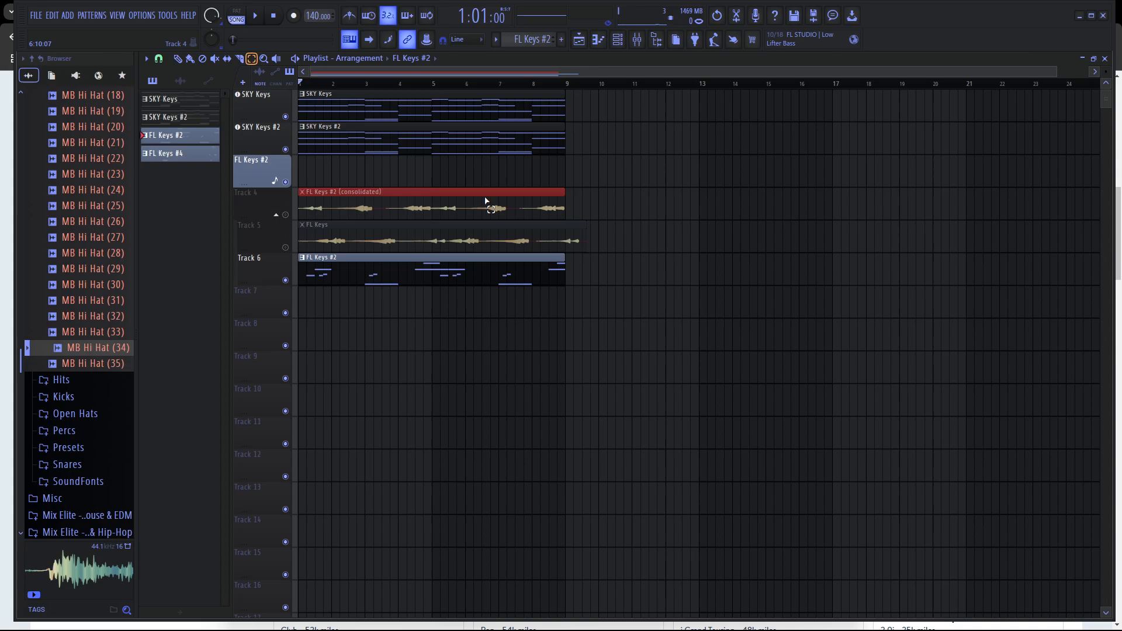
# Consolidate the flipped FL Keys #2 pattern clip on Track 6 into an audio clip.
pyautogui.click(444, 278)
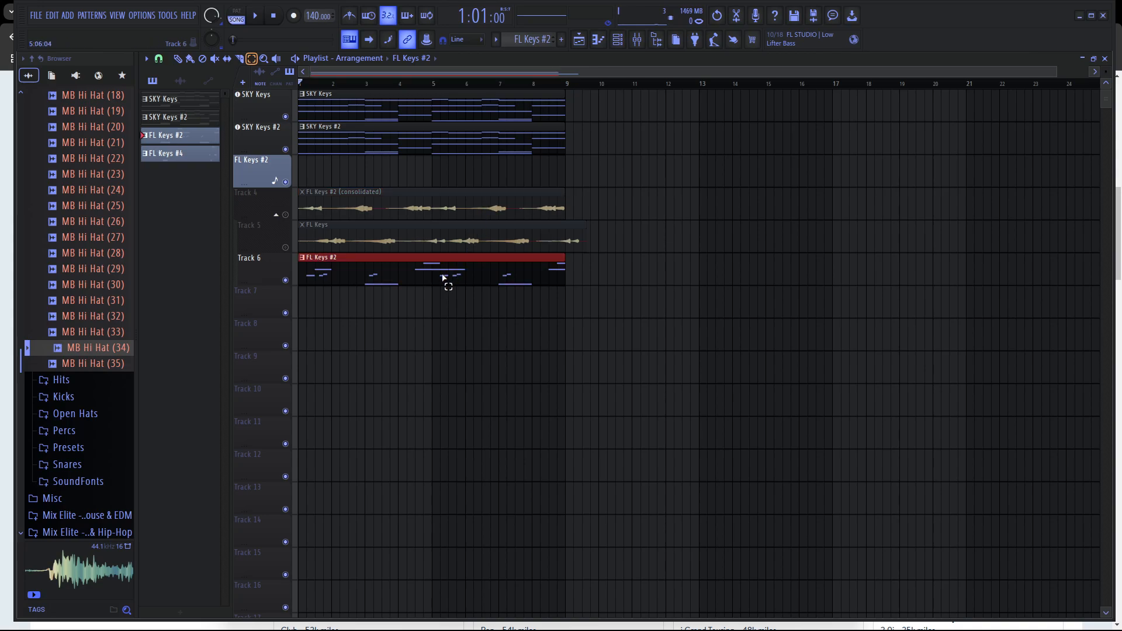
pyautogui.hotkey('ctrl', 'alt', 'c')
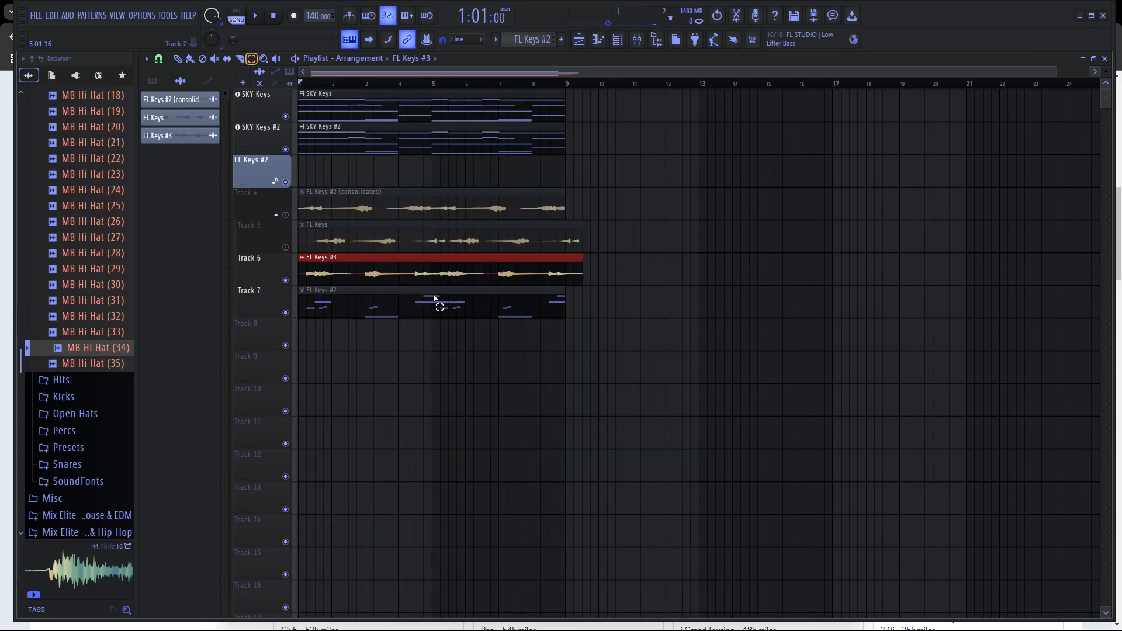
# Check the channel settings of the FL Keys #3 audio clip and mute the source pattern's track, Track 7.
pyautogui.click(190, 58)
pyautogui.doubleClick(391, 266)
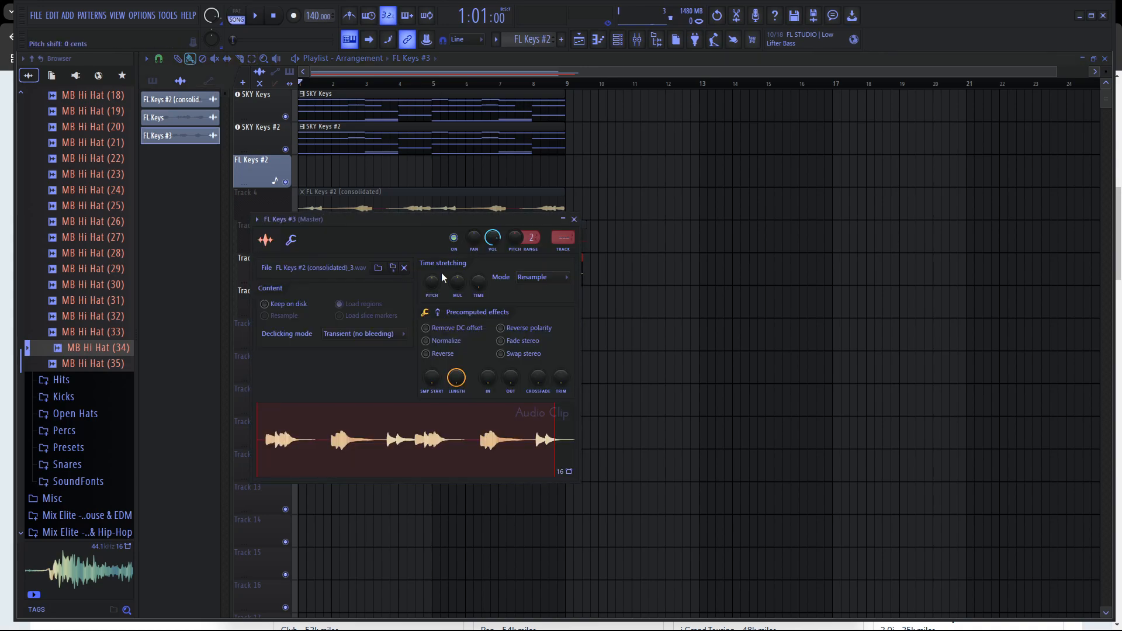
pyautogui.press('Escape')
pyautogui.click(287, 313)
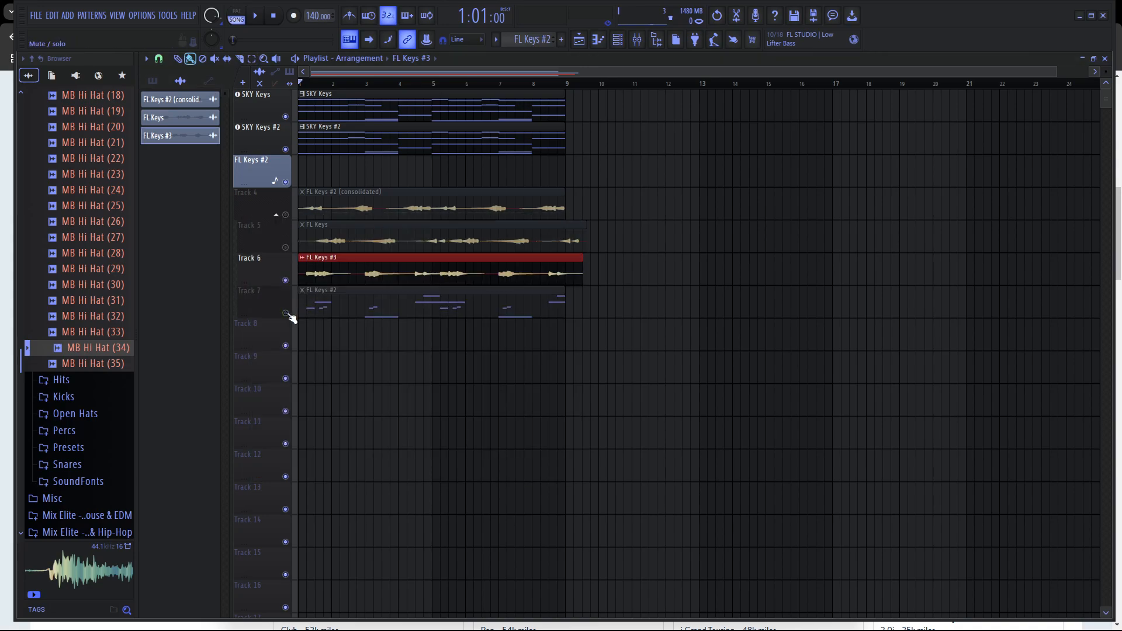
# Mute the SKY Keys and SKY Keys #2 tracks and play the FL Keys #3 audio clip on its own.
pyautogui.click(285, 117)
pyautogui.click(286, 149)
pyautogui.press('space')
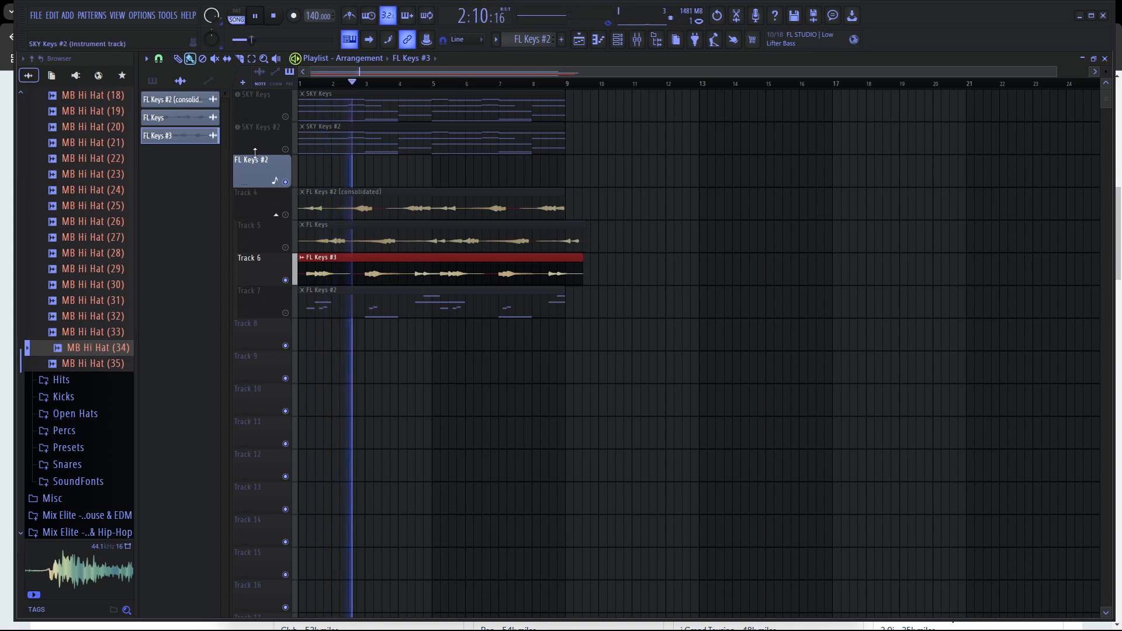
pyautogui.press('space')
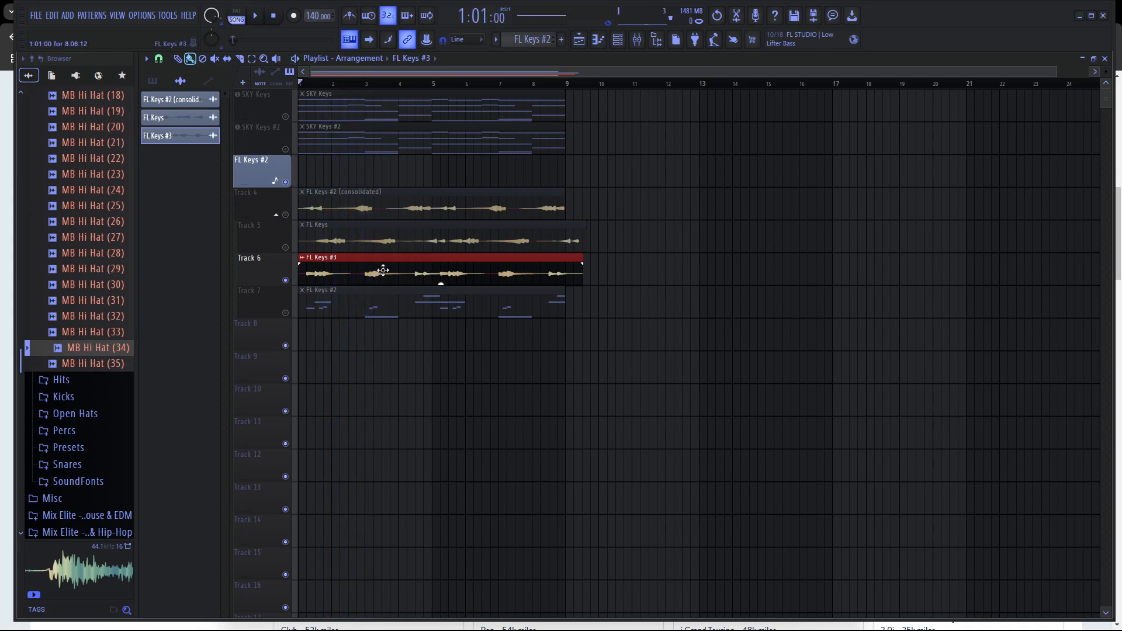
pyautogui.rightClick(382, 269)
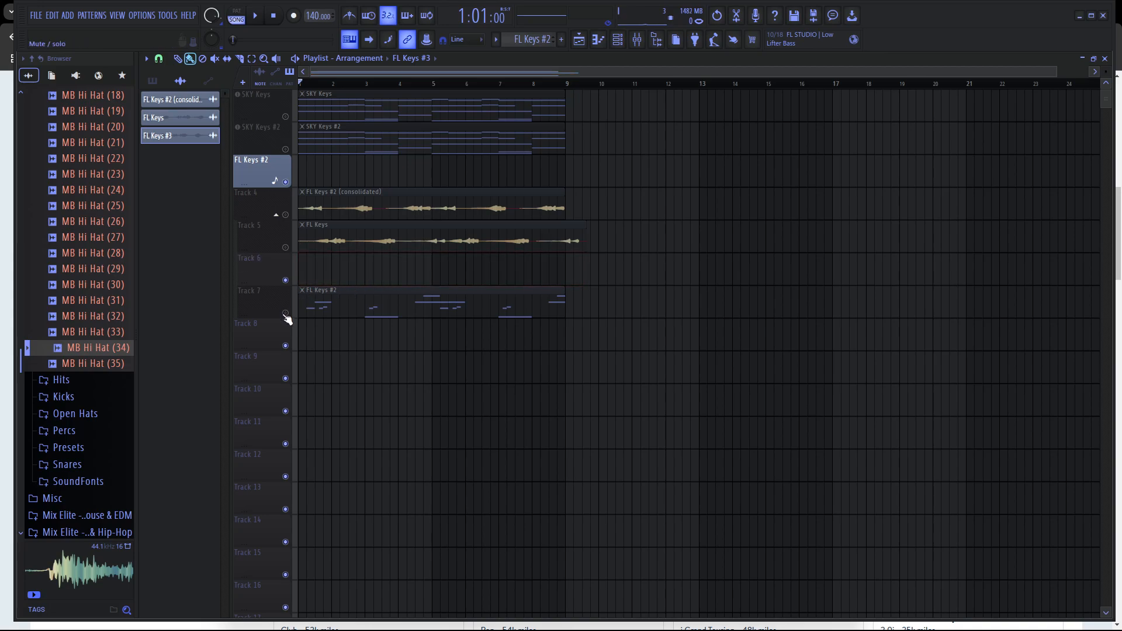
pyautogui.click(339, 312)
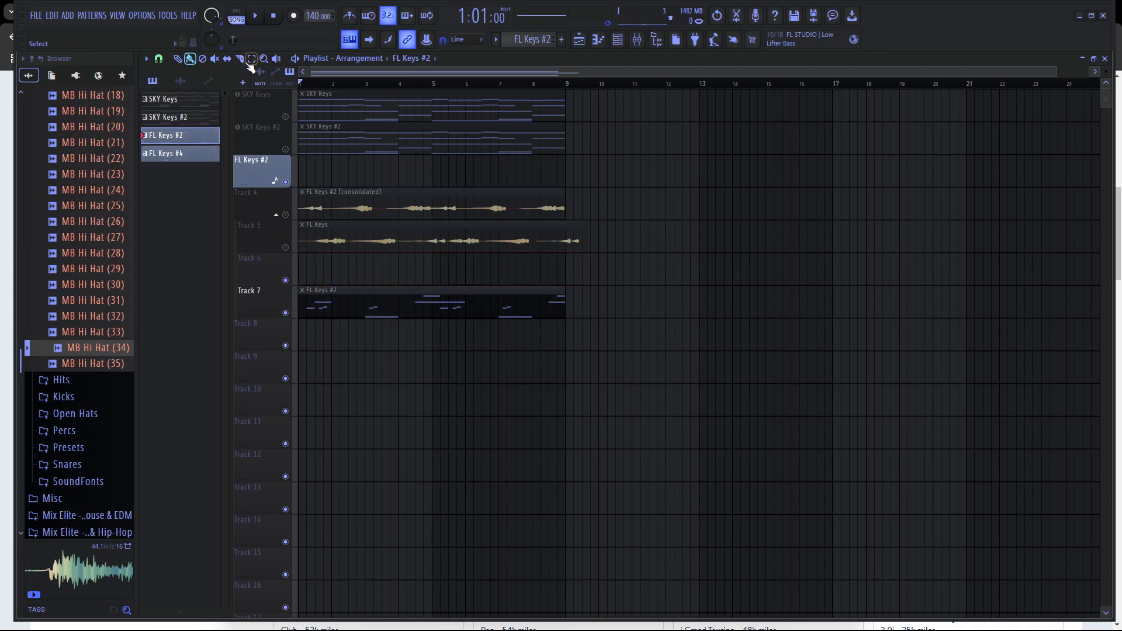
pyautogui.hotkey('ctrl', 'z')
pyautogui.hotkey('ctrl', 'z')
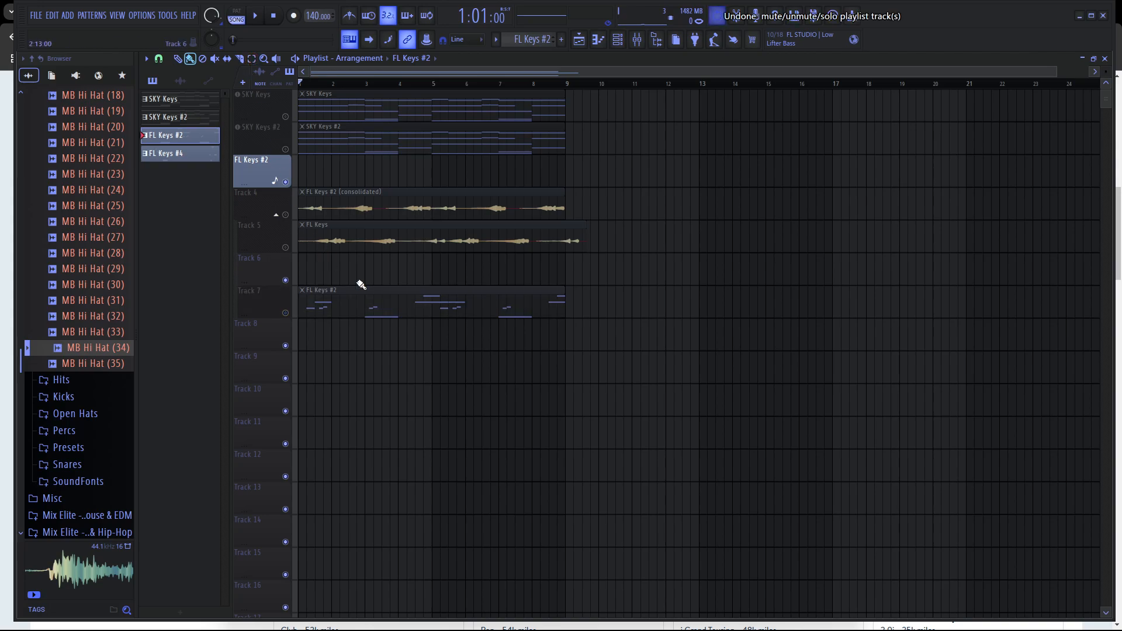
# Reverse the FL Keys #3 audio clip in its channel settings and play the reversed result.
pyautogui.doubleClick(386, 258)
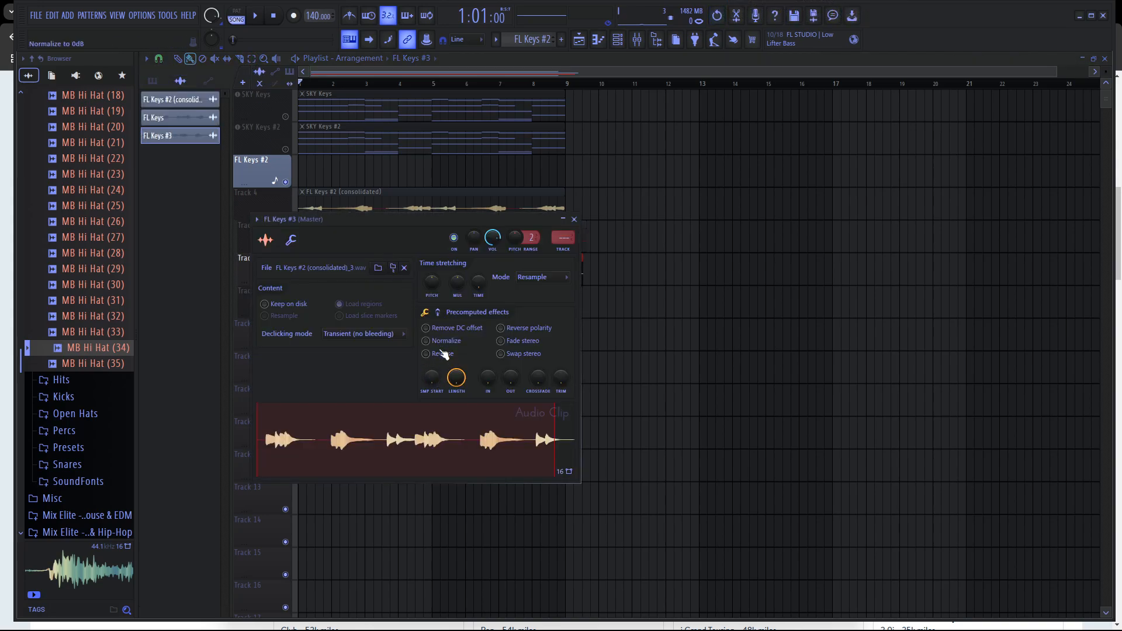
pyautogui.click(576, 219)
pyautogui.press('space')
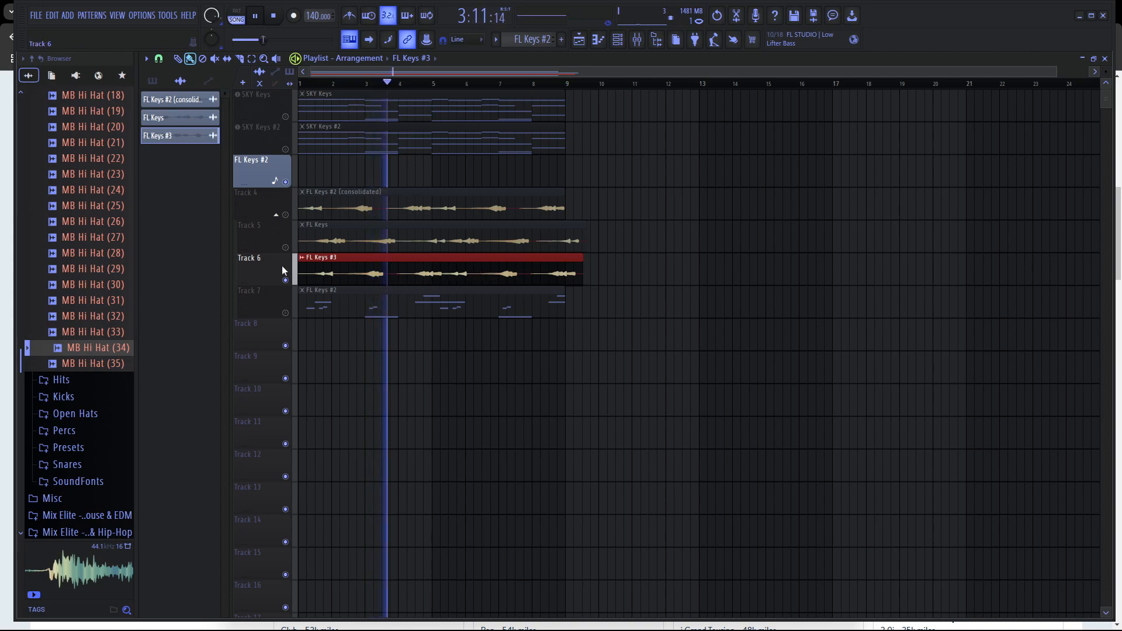
pyautogui.press('space')
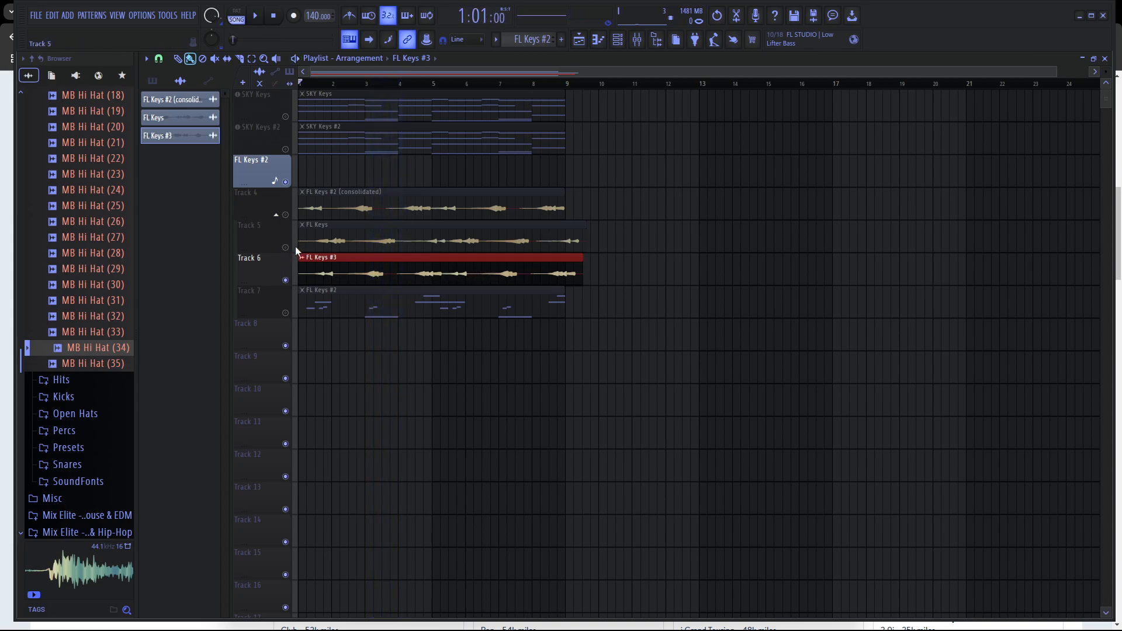
# Unmute Track 5, mute Track 6, and play the reversed FL Keys audio clip for comparison.
pyautogui.click(286, 247)
pyautogui.click(286, 280)
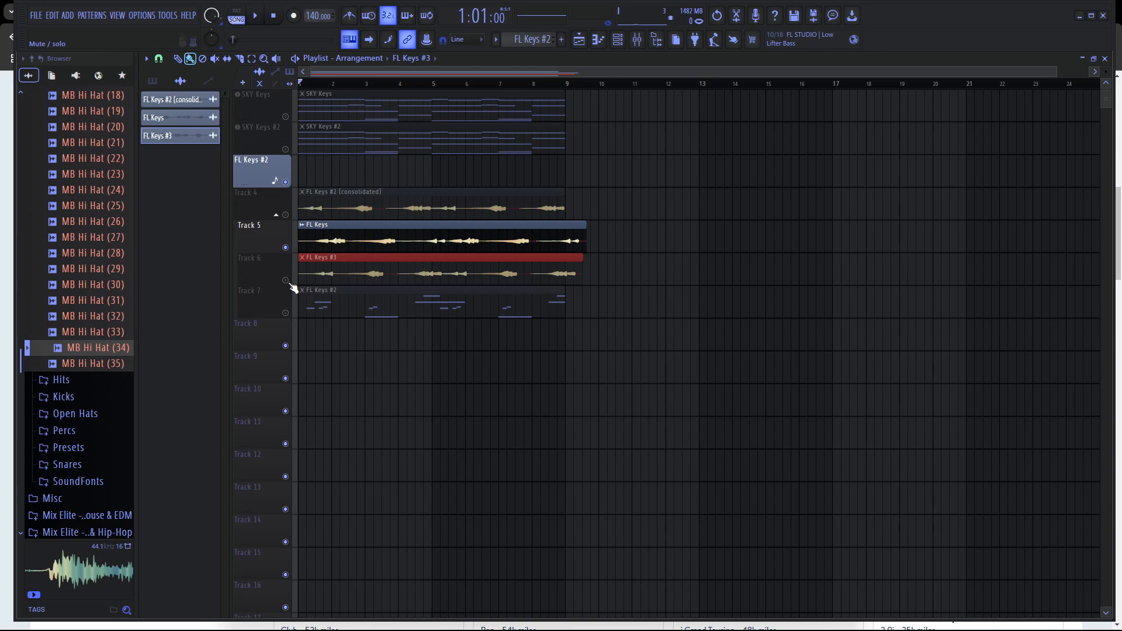
pyautogui.press('space')
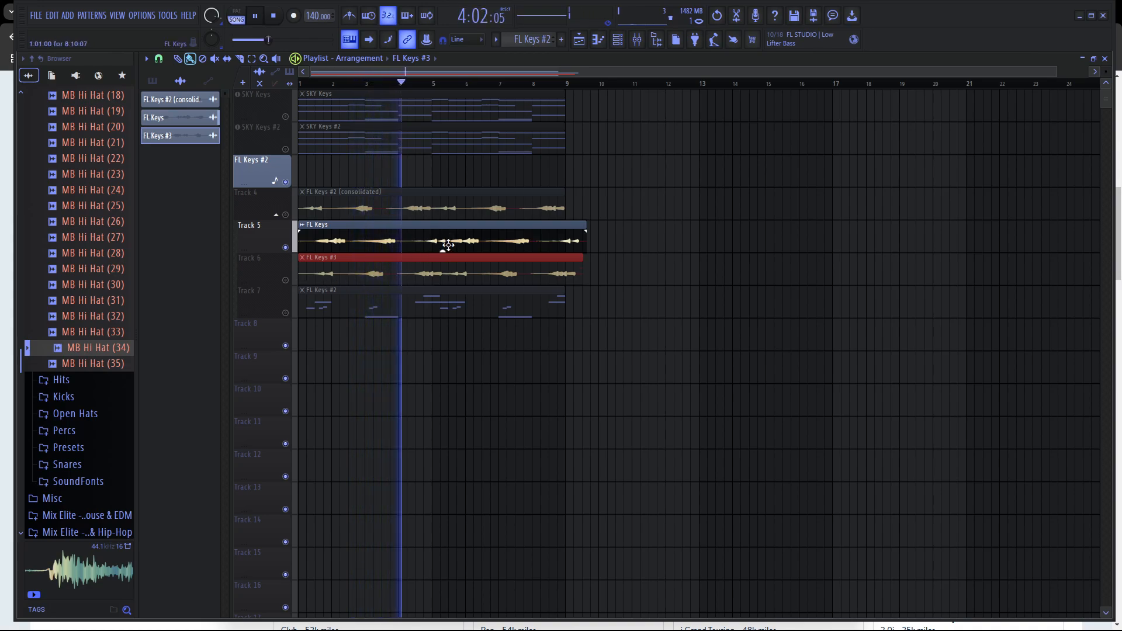
pyautogui.press('space')
pyautogui.moveTo(448, 245); pyautogui.dragTo(387, 251)
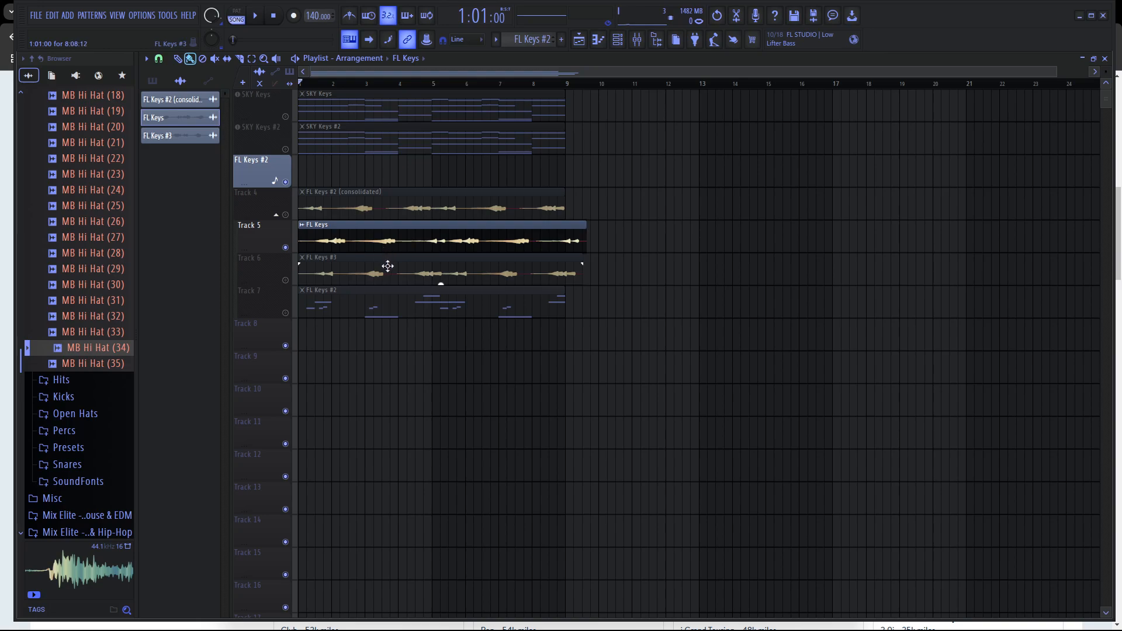
# Delete the FL Keys #3 audio clip and its channel, and move the FL Keys #2 pattern clip up to Track 6.
pyautogui.rightClick(353, 275)
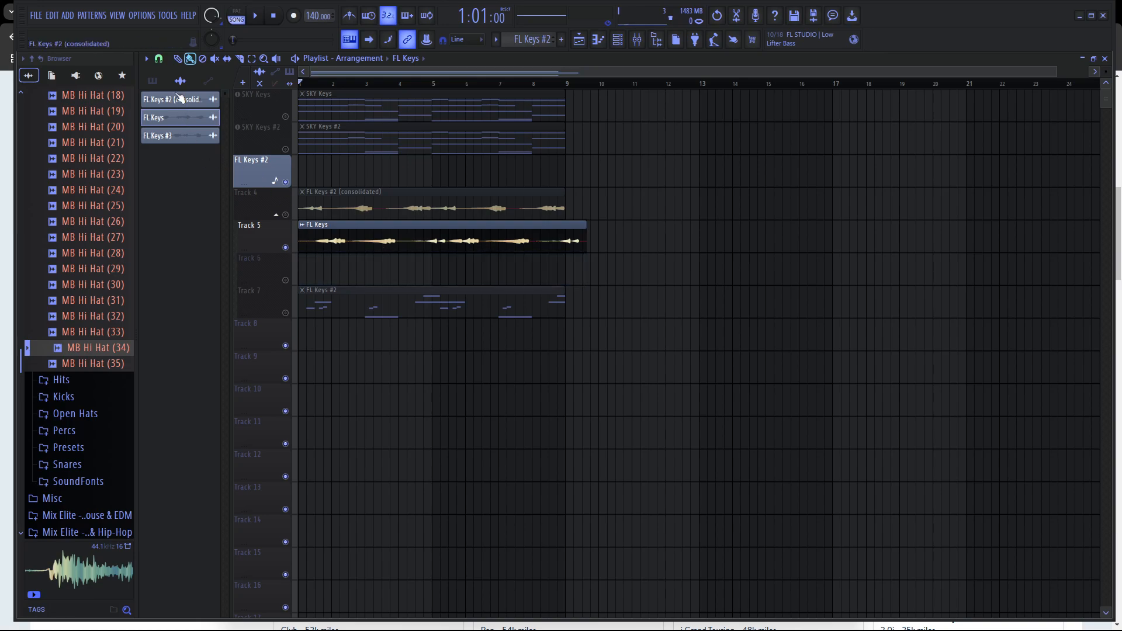
pyautogui.rightClick(188, 139)
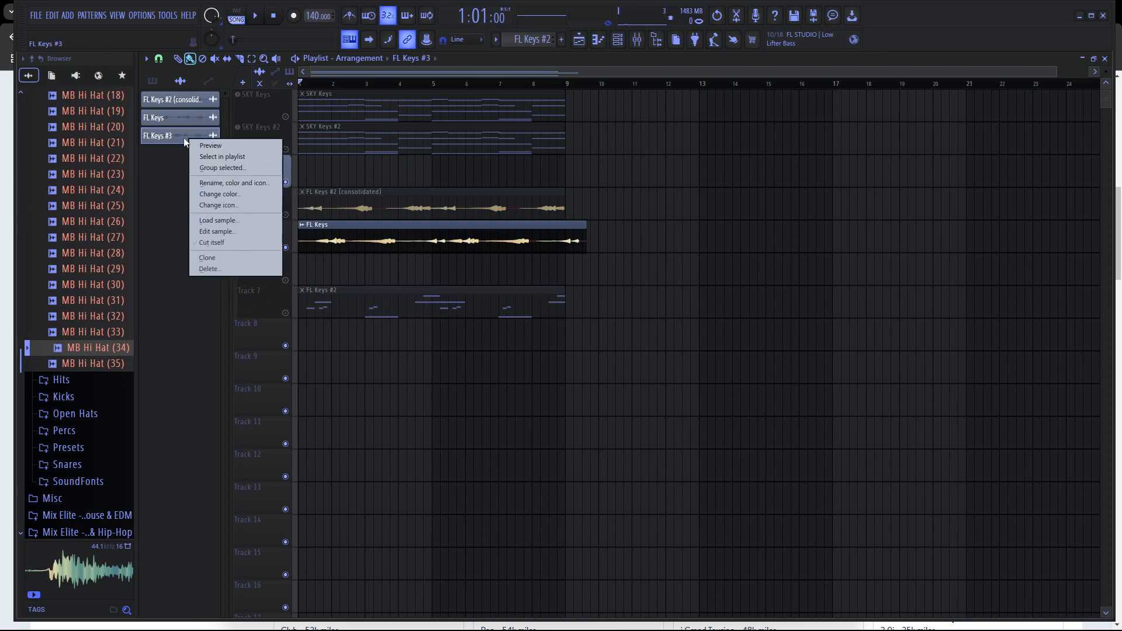
pyautogui.press('d')
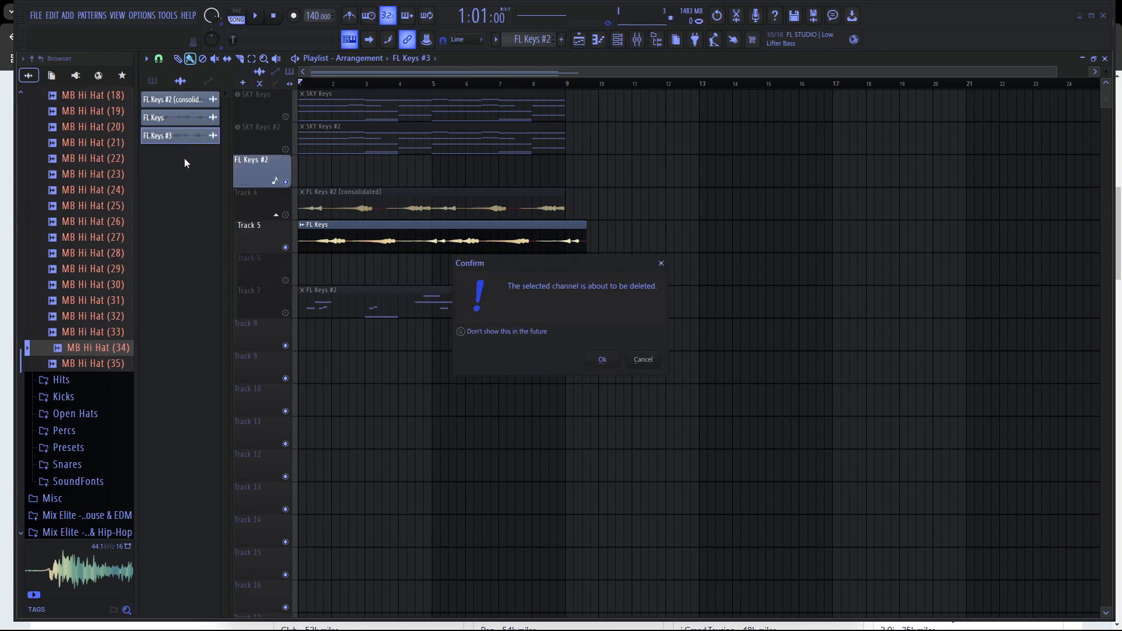
pyautogui.press('Return')
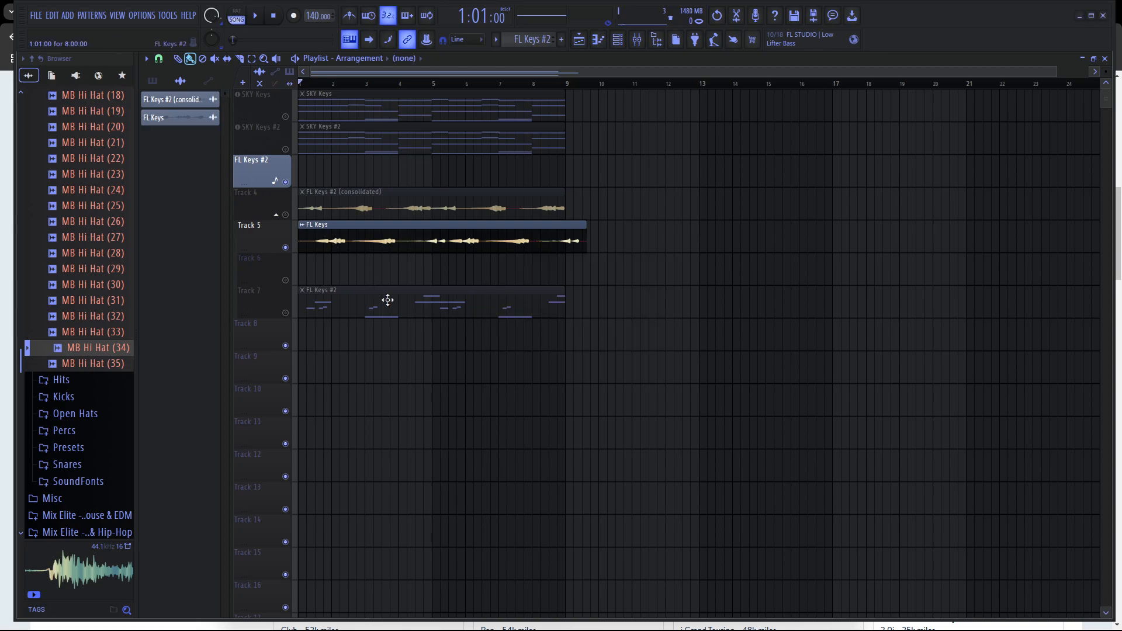
pyautogui.moveTo(326, 309); pyautogui.dragTo(326, 276)
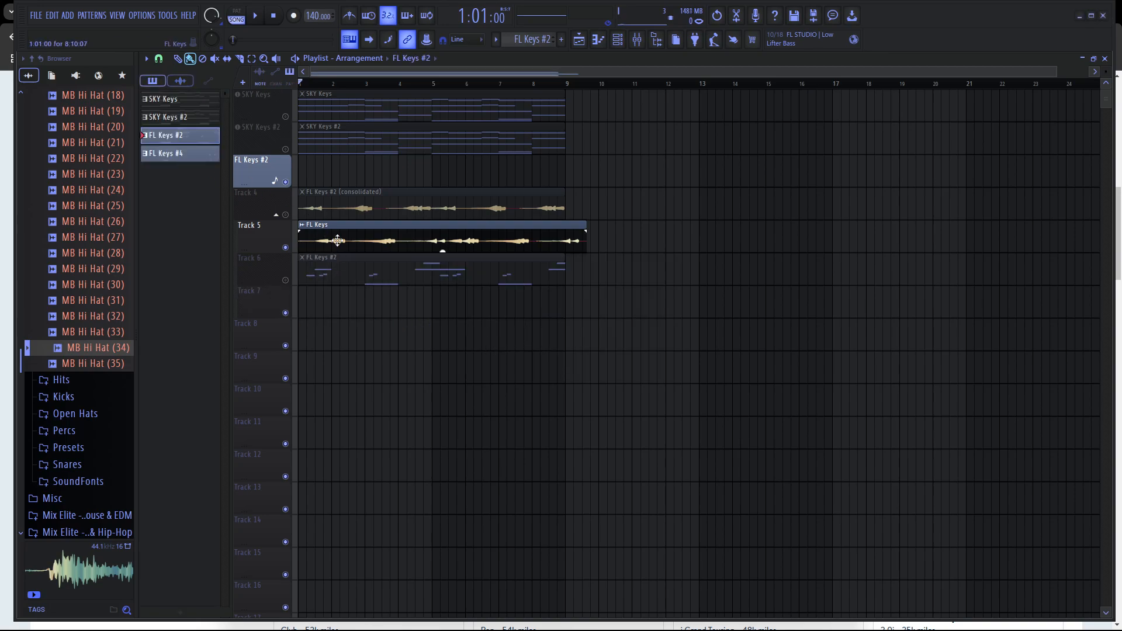
# Unmute Track 4 and shift every clip except the FL Keys audio clip so they start at bar 9, keeping FL Keys at bar 1.
pyautogui.click(285, 215)
pyautogui.moveTo(365, 243); pyautogui.dragTo(599, 245)
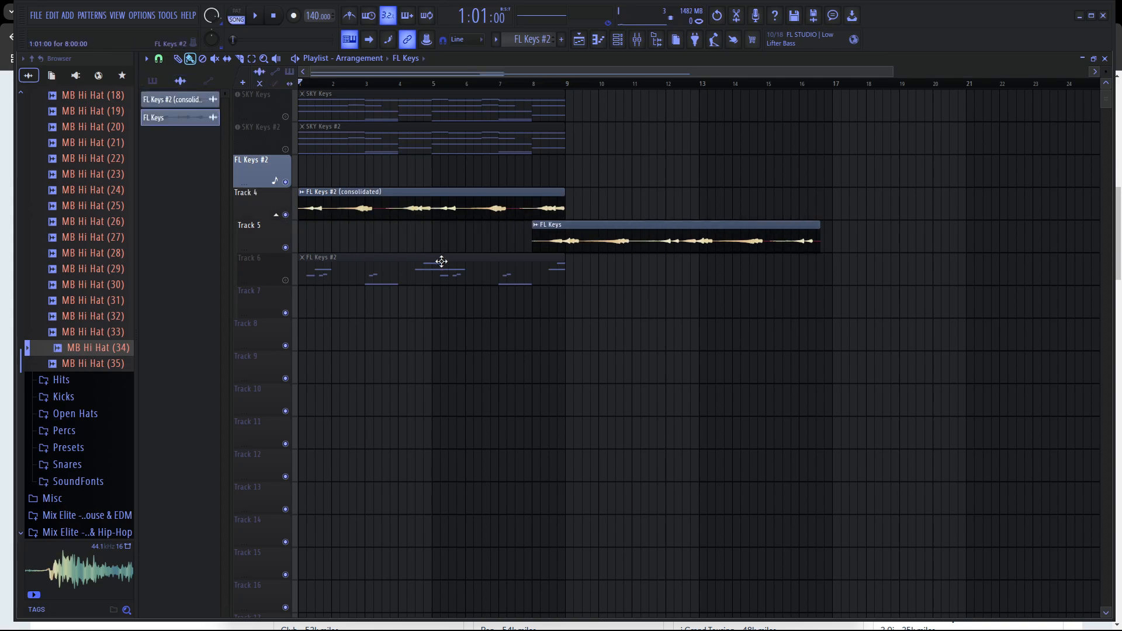
pyautogui.moveTo(439, 269); pyautogui.dragTo(697, 269)
pyautogui.moveTo(494, 208); pyautogui.dragTo(744, 209)
pyautogui.moveTo(554, 136); pyautogui.dragTo(829, 133)
pyautogui.moveTo(479, 108); pyautogui.dragTo(679, 111)
pyautogui.moveTo(591, 236); pyautogui.dragTo(357, 235)
pyautogui.moveTo(616, 215); pyautogui.dragTo(635, 213)
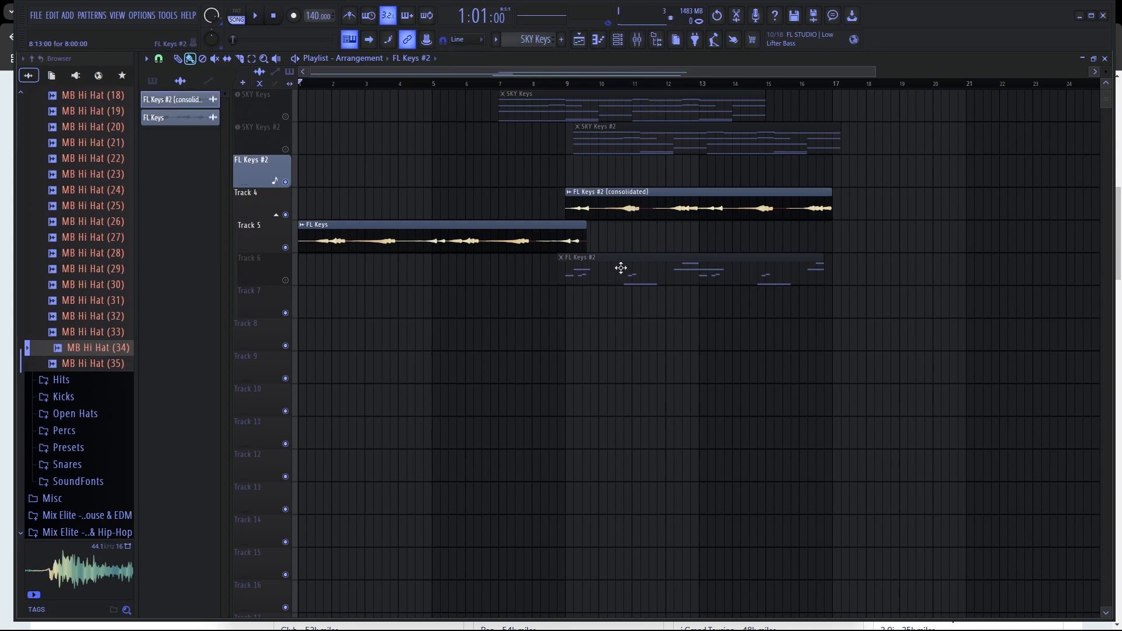
pyautogui.moveTo(622, 268); pyautogui.dragTo(631, 268)
pyautogui.moveTo(568, 114); pyautogui.dragTo(639, 113)
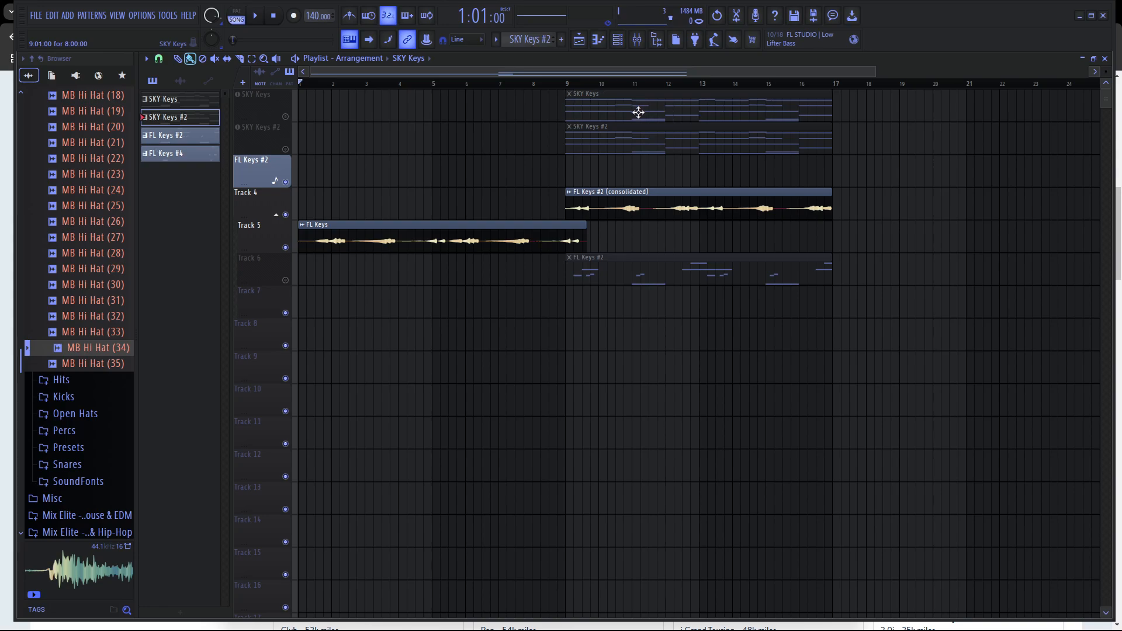
# Unmute the SKY Keys and SKY Keys #2 tracks.
pyautogui.click(286, 117)
pyautogui.click(286, 149)
pyautogui.scroll(4, 588, 246)
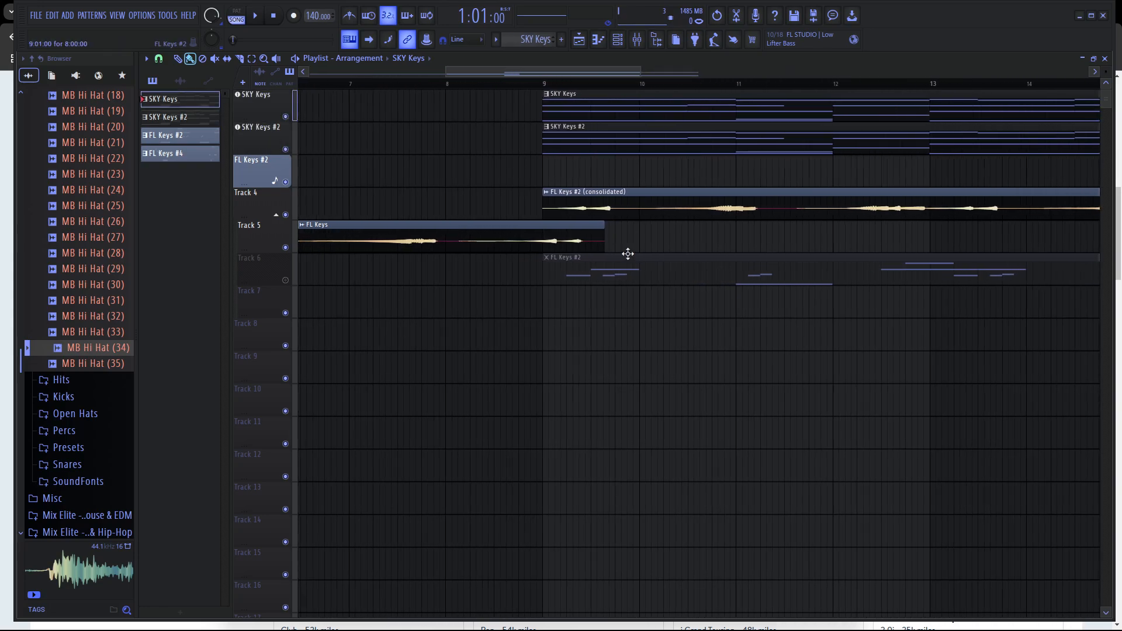
pyautogui.scroll(-4, 526, 234)
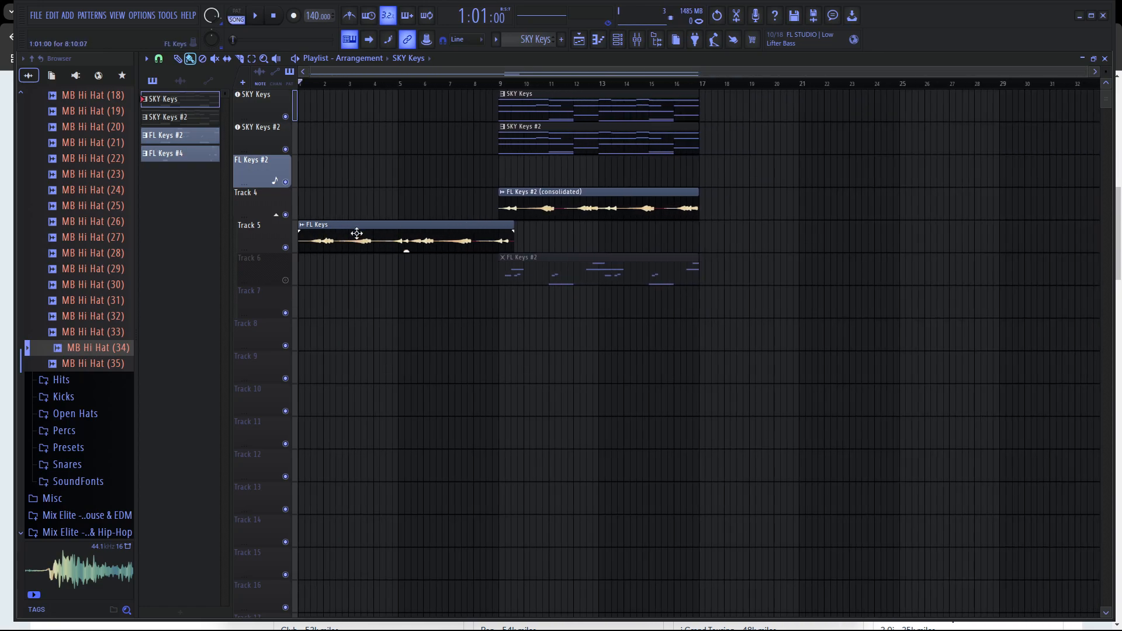
pyautogui.click(339, 234)
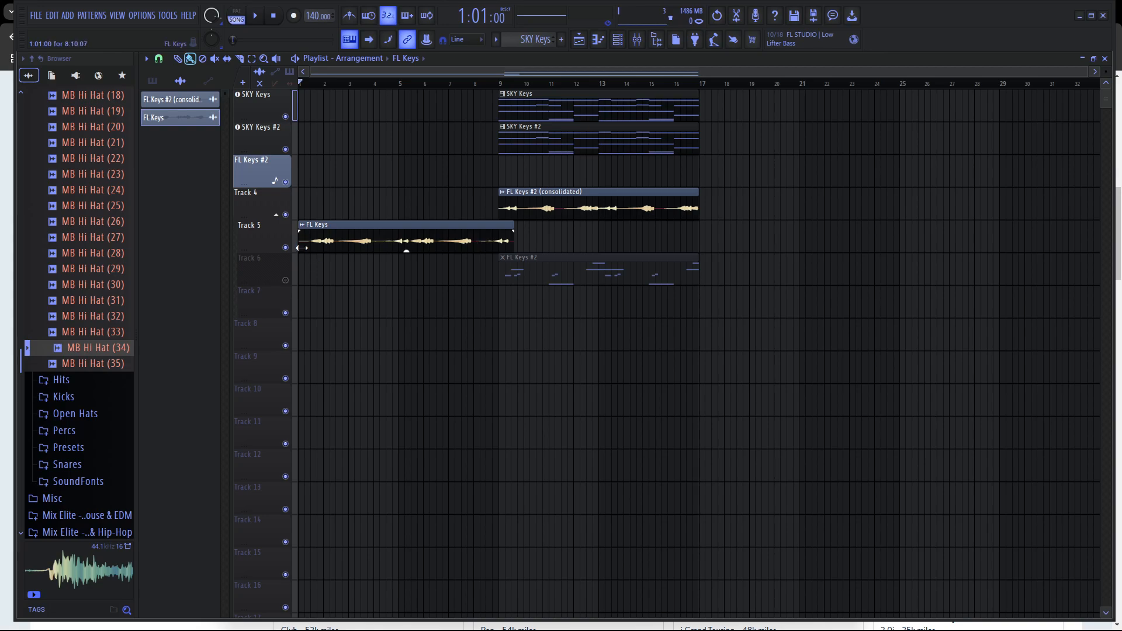
pyautogui.moveTo(301, 248); pyautogui.dragTo(305, 248)
pyautogui.moveTo(298, 248); pyautogui.dragTo(307, 252)
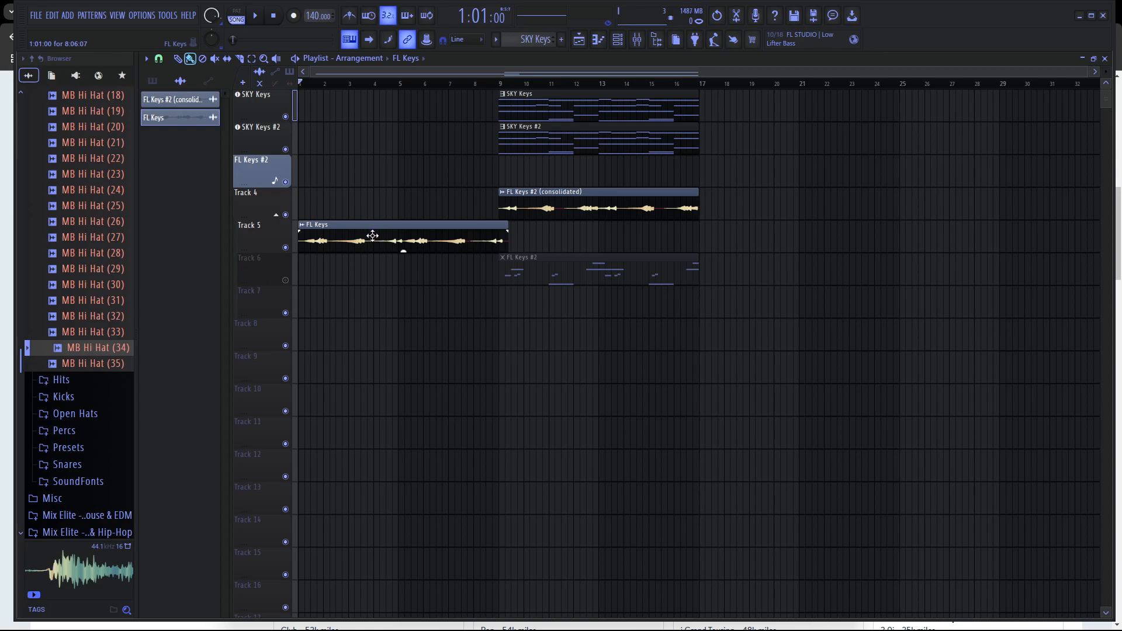
pyautogui.moveTo(377, 236); pyautogui.dragTo(300, 249)
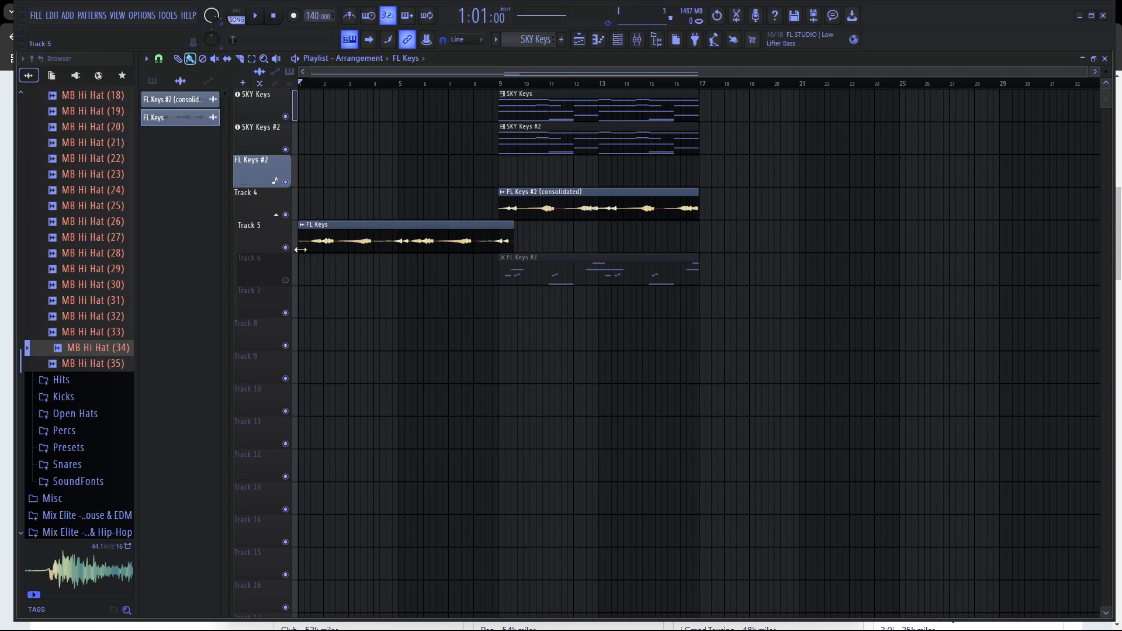
# Move the FL Keys #2 pattern clip to bar 1 on Track 6, unmuted, and play it together with the FL Keys audio clip.
pyautogui.moveTo(636, 271); pyautogui.dragTo(291, 286)
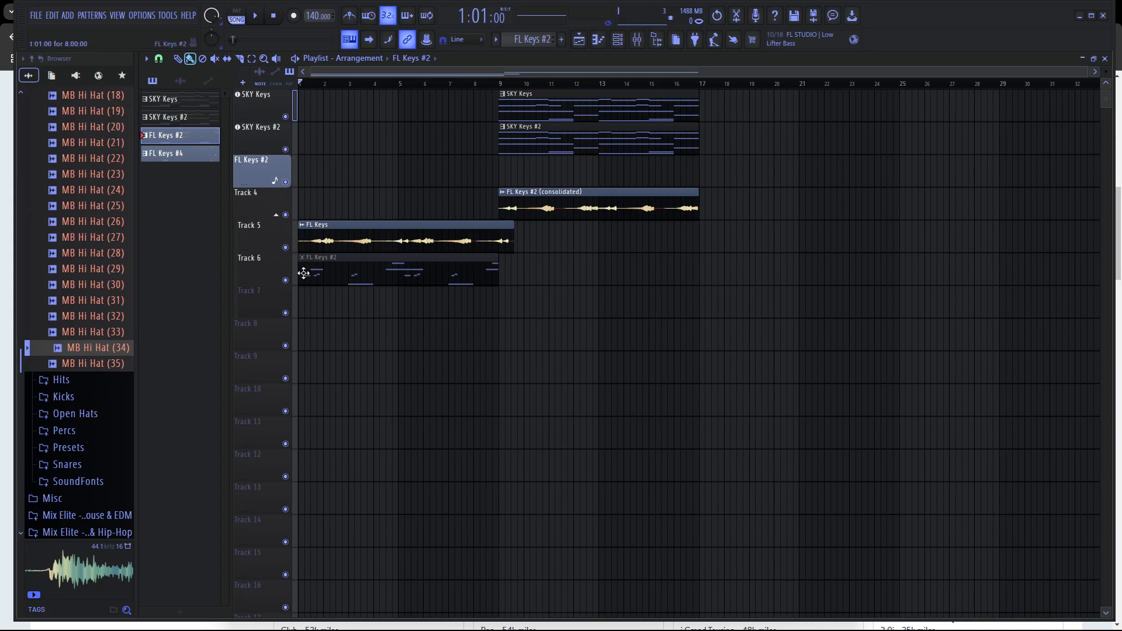
pyautogui.click(214, 59)
pyautogui.click(343, 258)
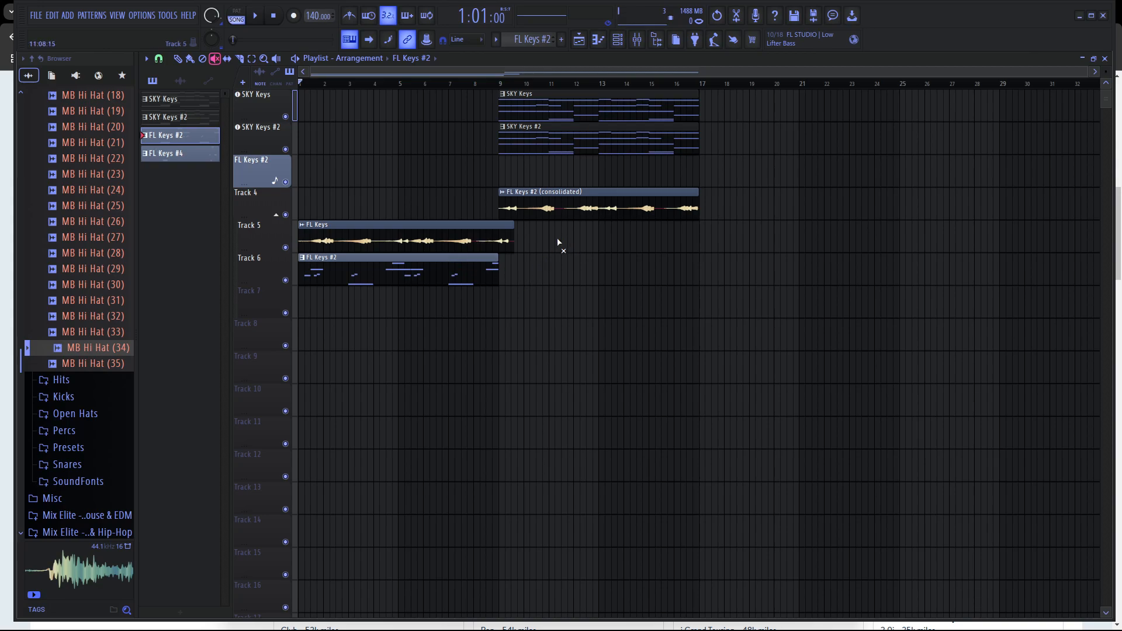
pyautogui.press('space')
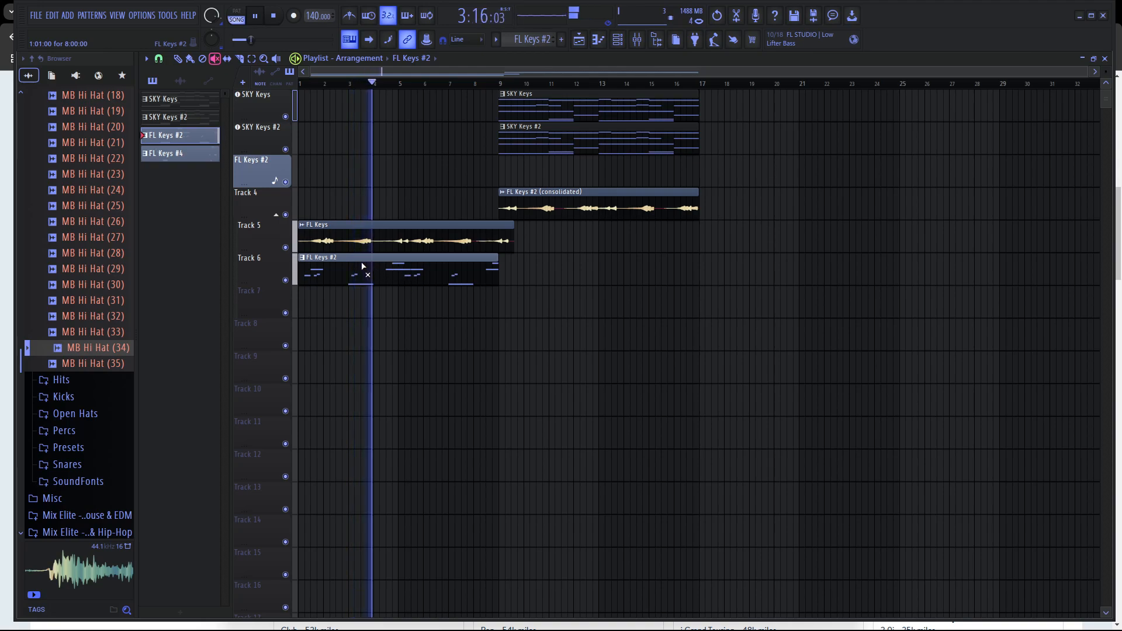
pyautogui.press('space')
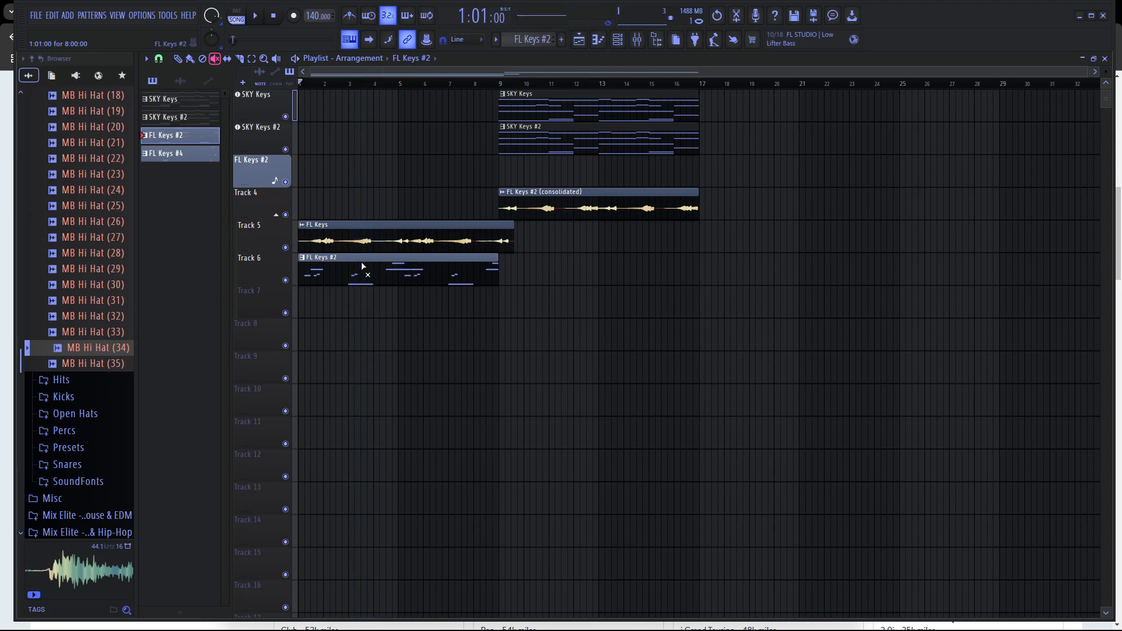
# Move the FL Keys #2 pattern clip back to bar 9 and mute the SKY Keys and SKY Keys #2 tracks.
pyautogui.click(190, 59)
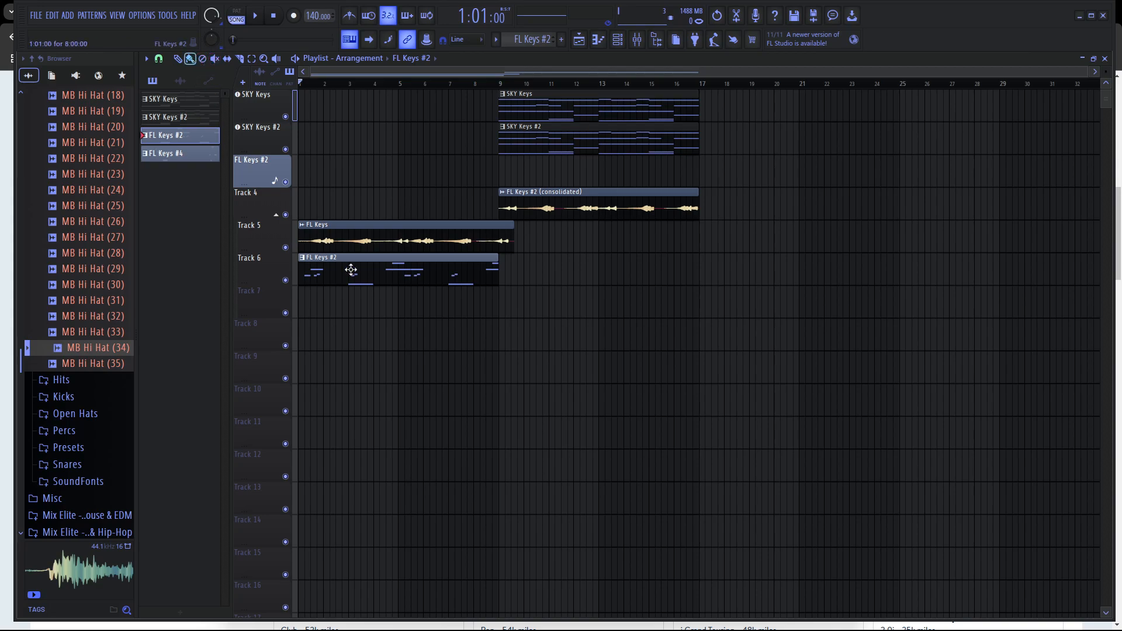
pyautogui.moveTo(360, 262); pyautogui.dragTo(559, 261)
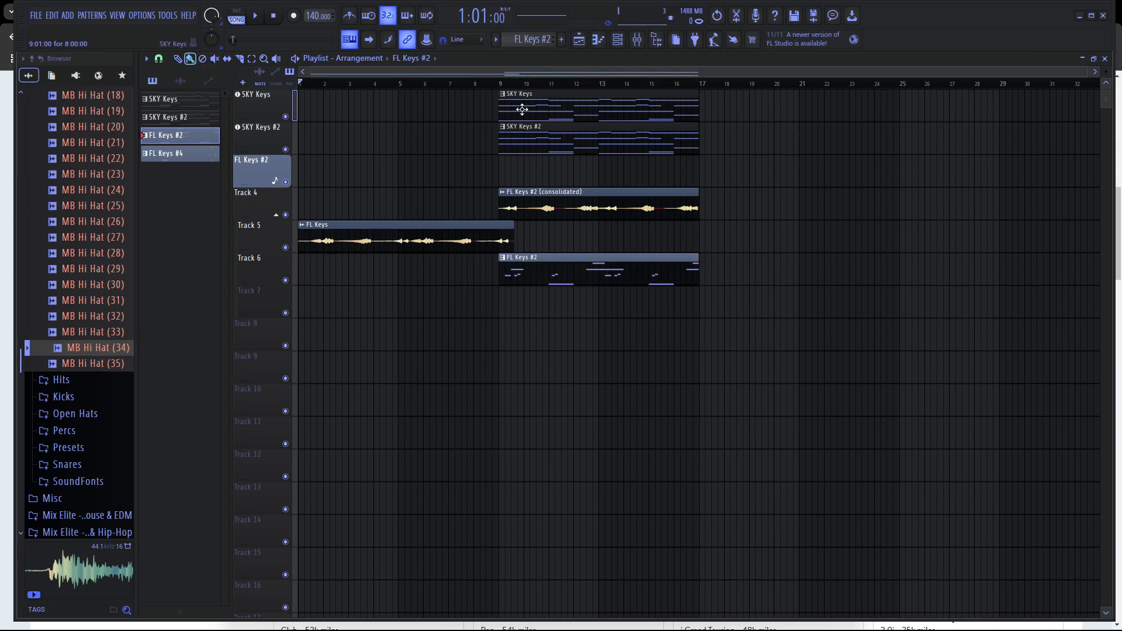
pyautogui.click(285, 117)
pyautogui.click(299, 148)
pyautogui.click(285, 149)
pyautogui.rightClick(364, 145)
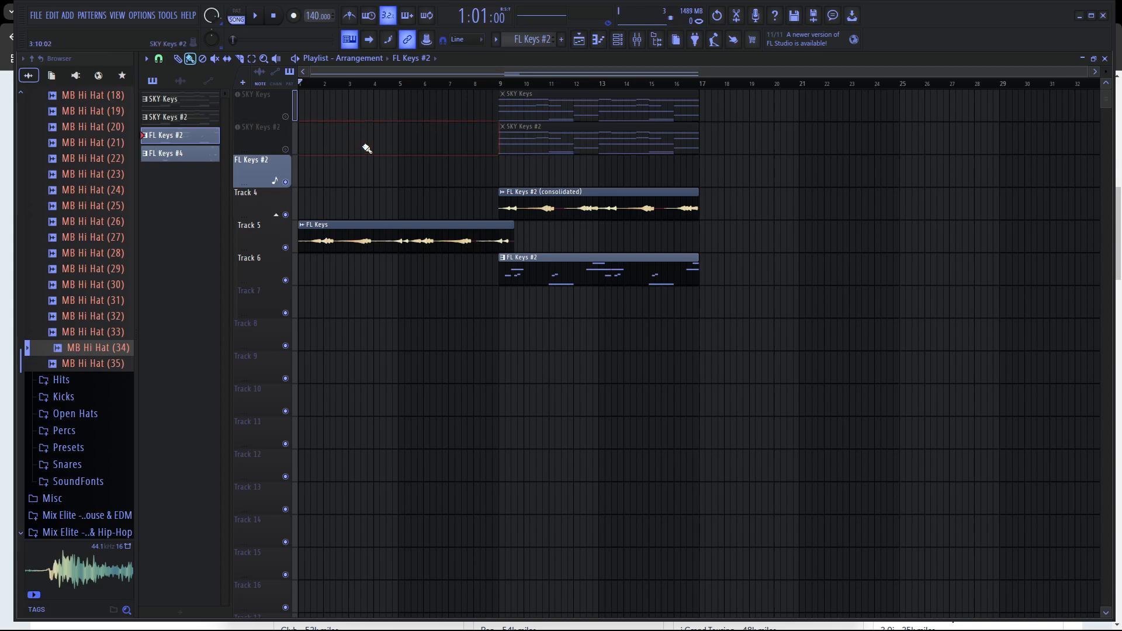
# Mute Track 5 and play the FL Keys #2 (consolidated) audio and FL Keys #2 pattern together from bar 9.
pyautogui.click(501, 88)
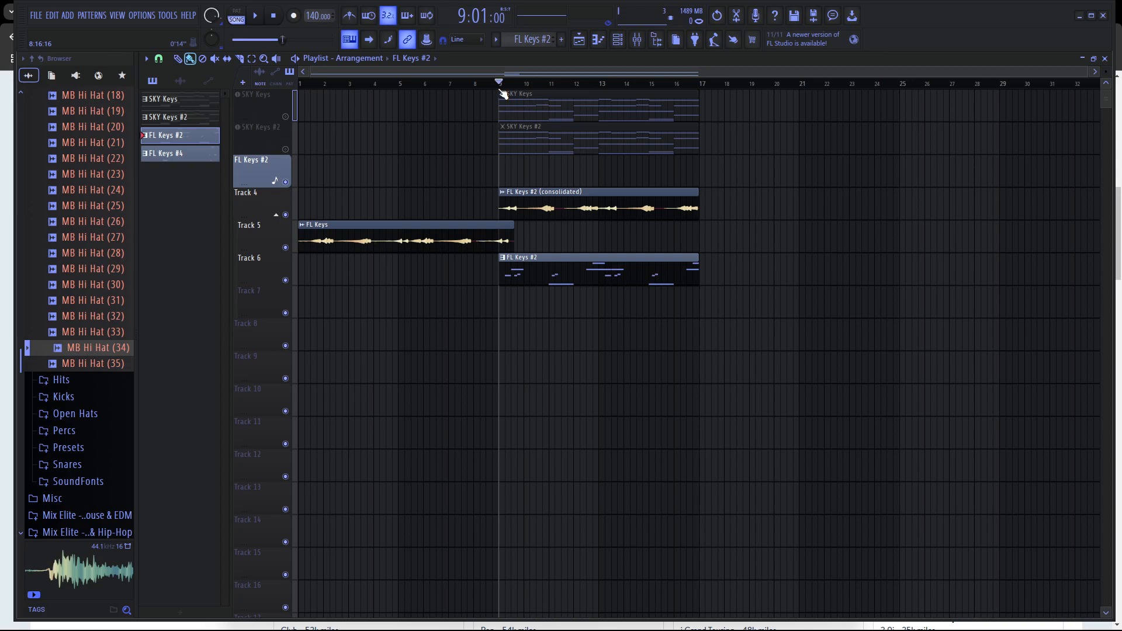
pyautogui.click(285, 247)
pyautogui.press('space')
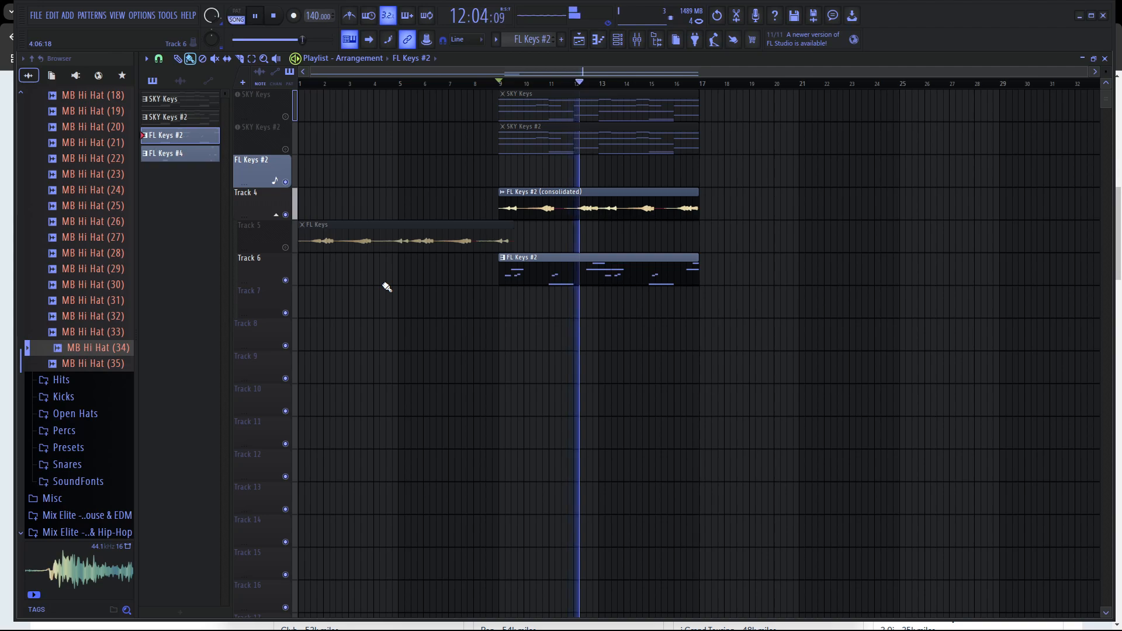
pyautogui.press('space')
pyautogui.scroll(2, 546, 324)
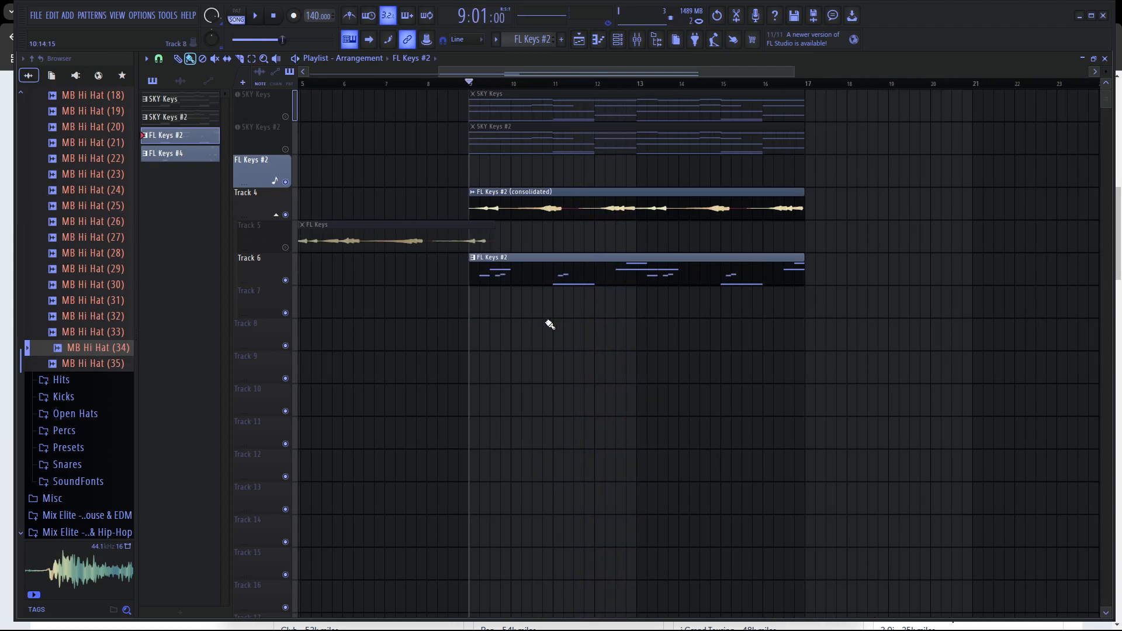
pyautogui.scroll(3, 549, 324)
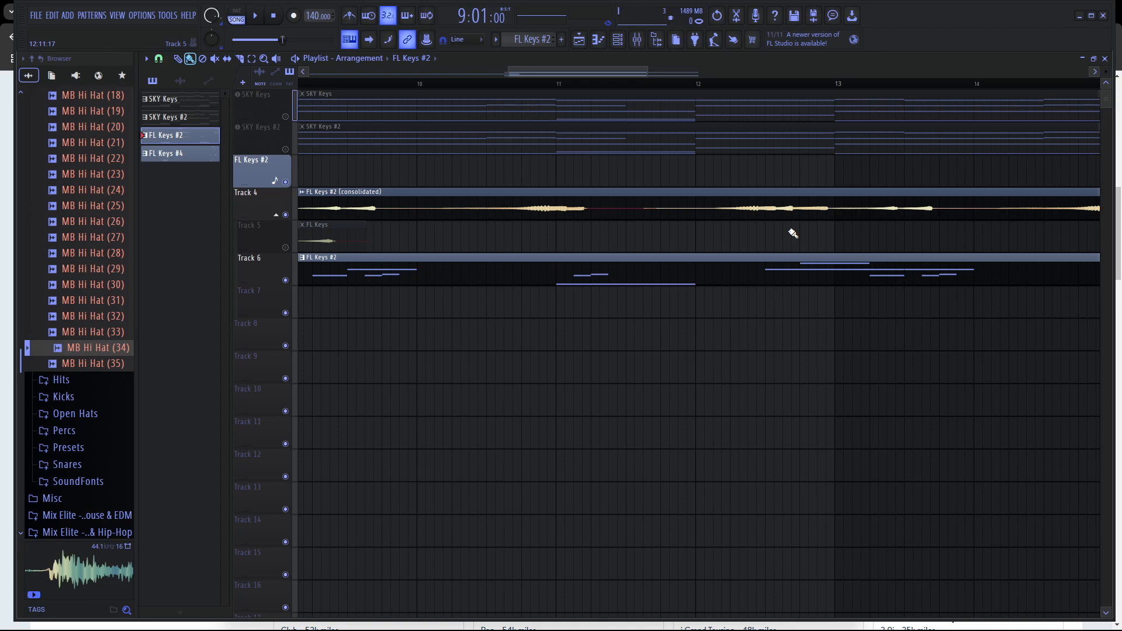
# Copy the FL Keys #2 pattern clip on Track 6 from bar 9 to bar 1.
pyautogui.hscroll(-3, 792, 233)
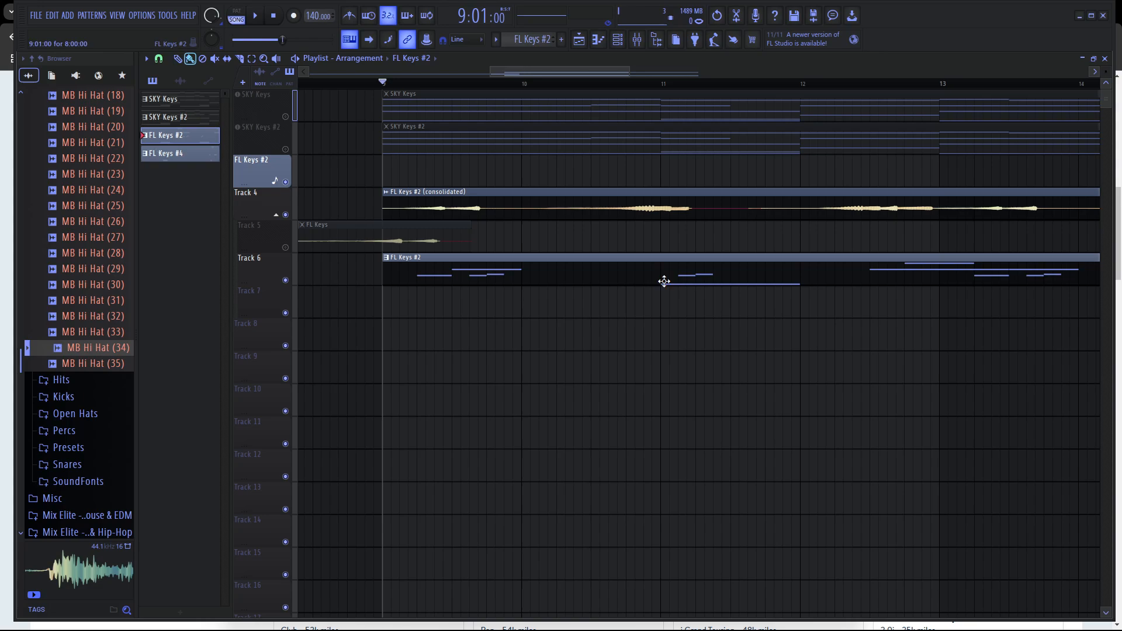
pyautogui.moveTo(551, 73); pyautogui.dragTo(233, 95)
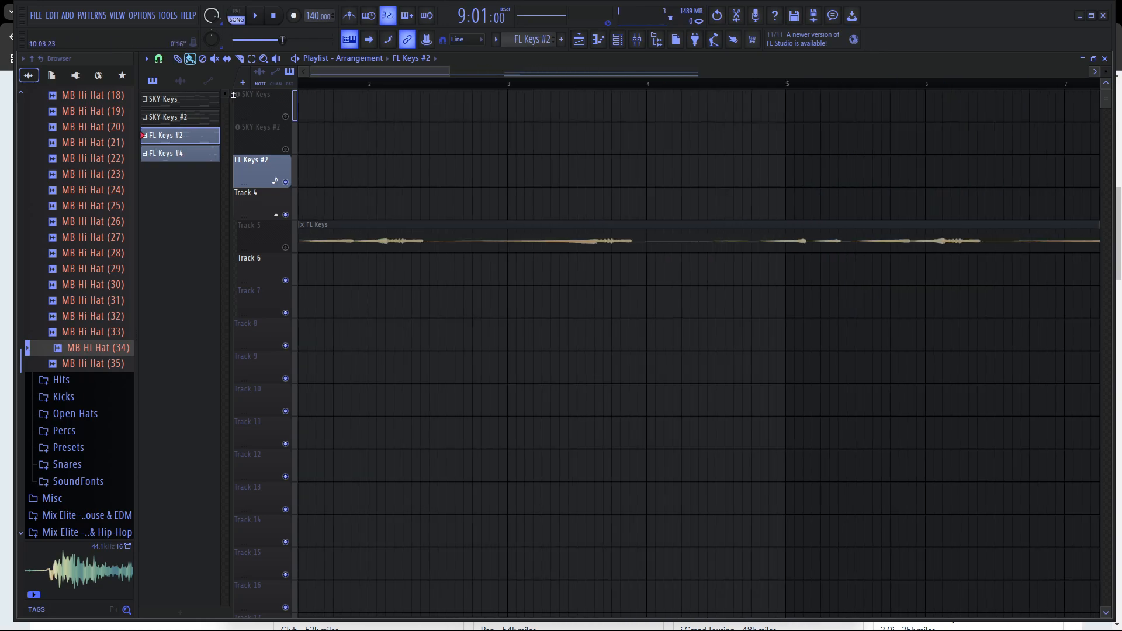
pyautogui.scroll(-4, 651, 245)
pyautogui.moveTo(777, 268); pyautogui.dragTo(248, 269)
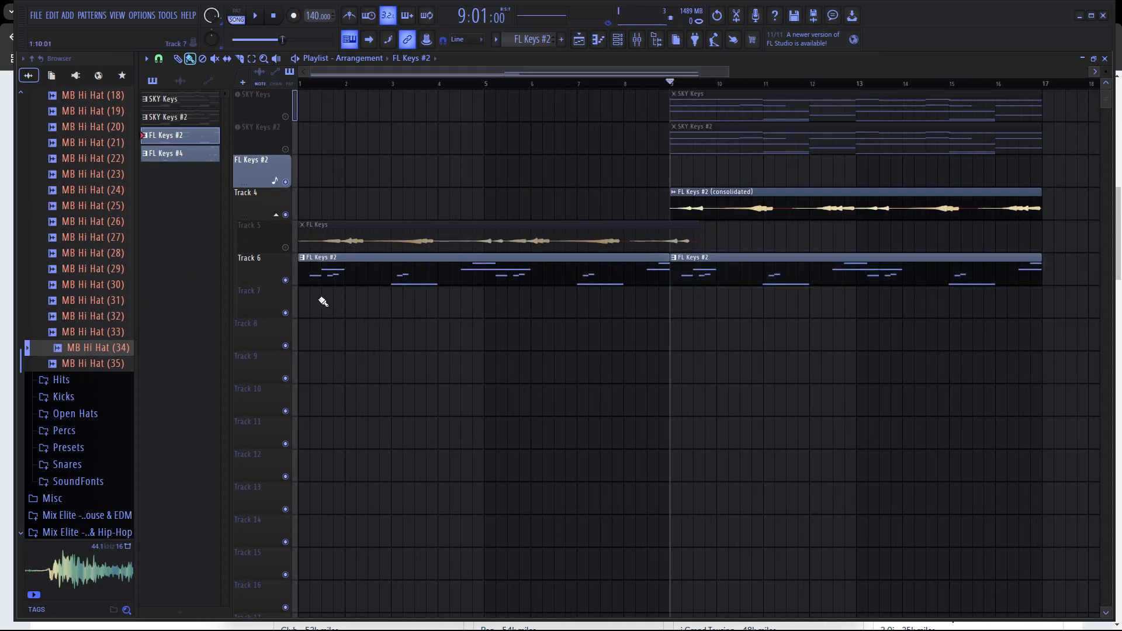
# Unmute Track 5 and play the FL Keys audio with the copied FL Keys #2 pattern from bar 1.
pyautogui.scroll(5, 323, 301)
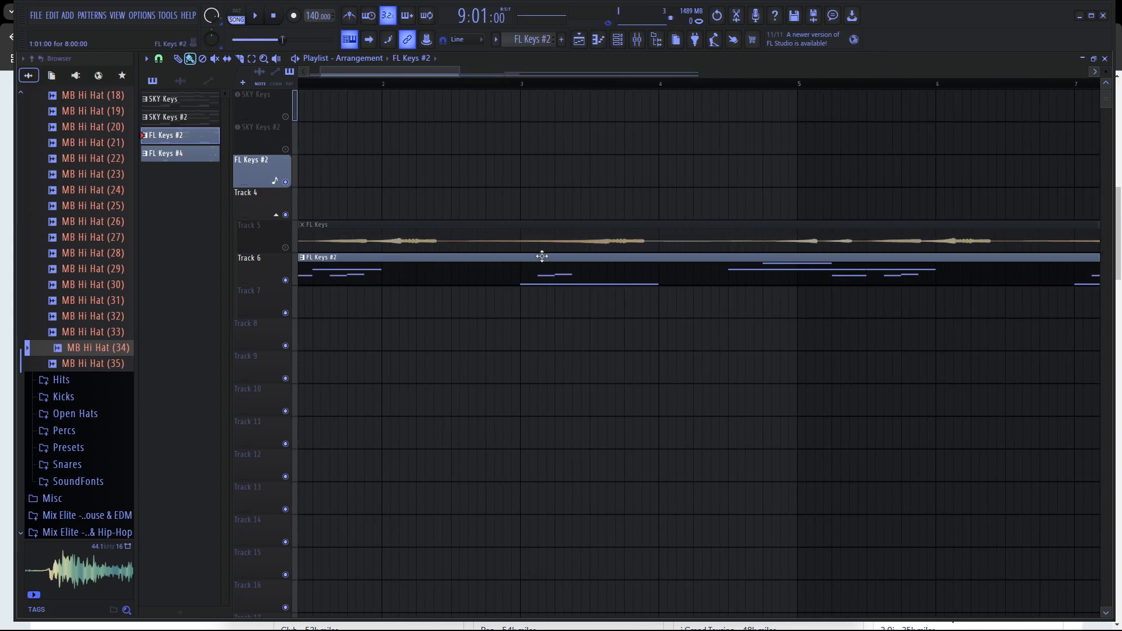
pyautogui.scroll(-2, 885, 261)
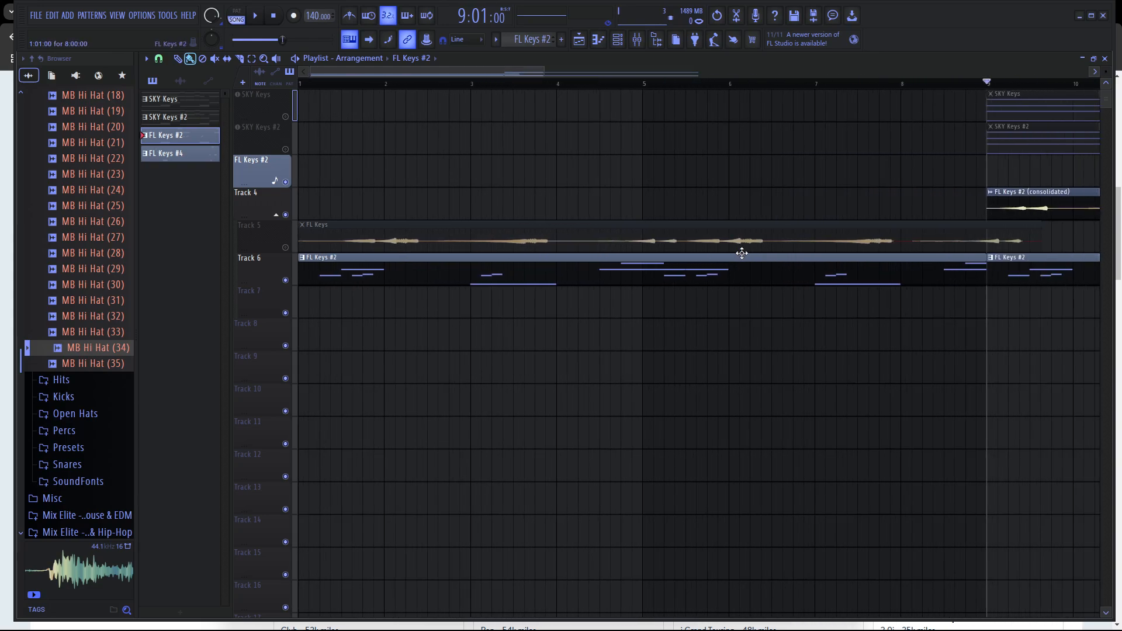
pyautogui.click(286, 247)
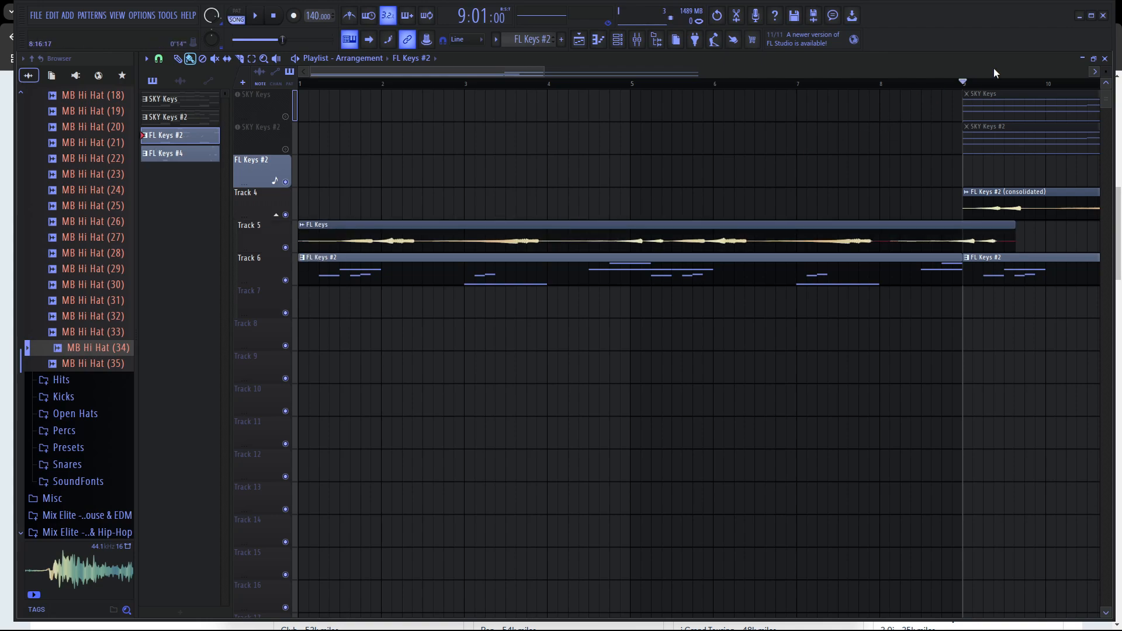
pyautogui.moveTo(963, 86); pyautogui.dragTo(172, 222)
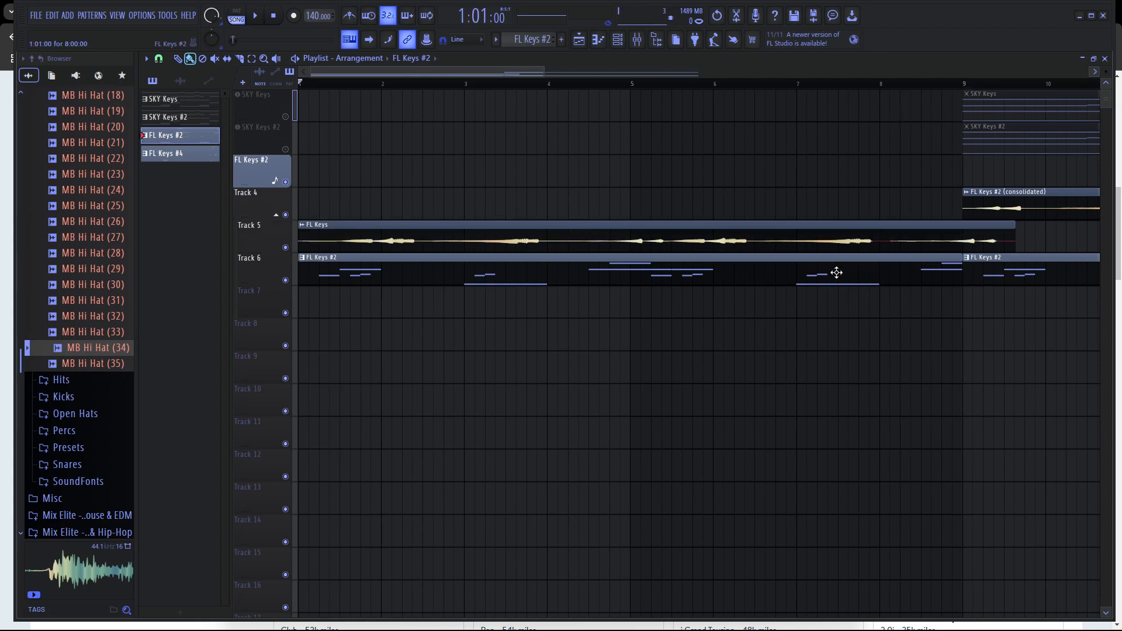
pyautogui.press('space')
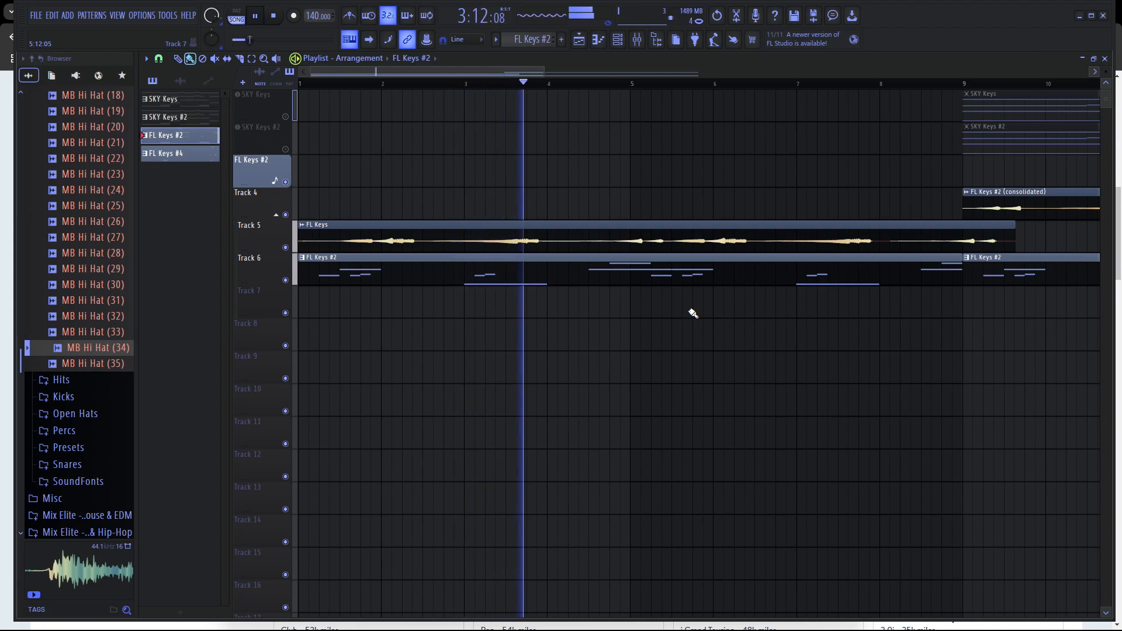
pyautogui.scroll(-5, 690, 313)
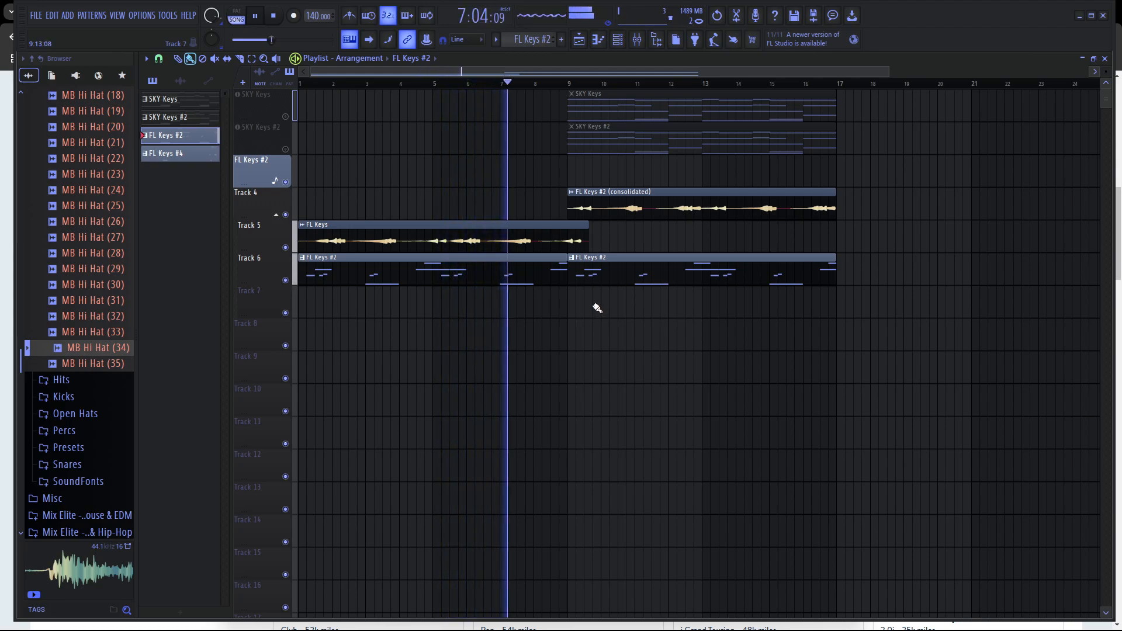
# Try adjusting the end of the FL Keys audio clip on Track 5 with a short fade-out, and stop playback.
pyautogui.click(570, 232)
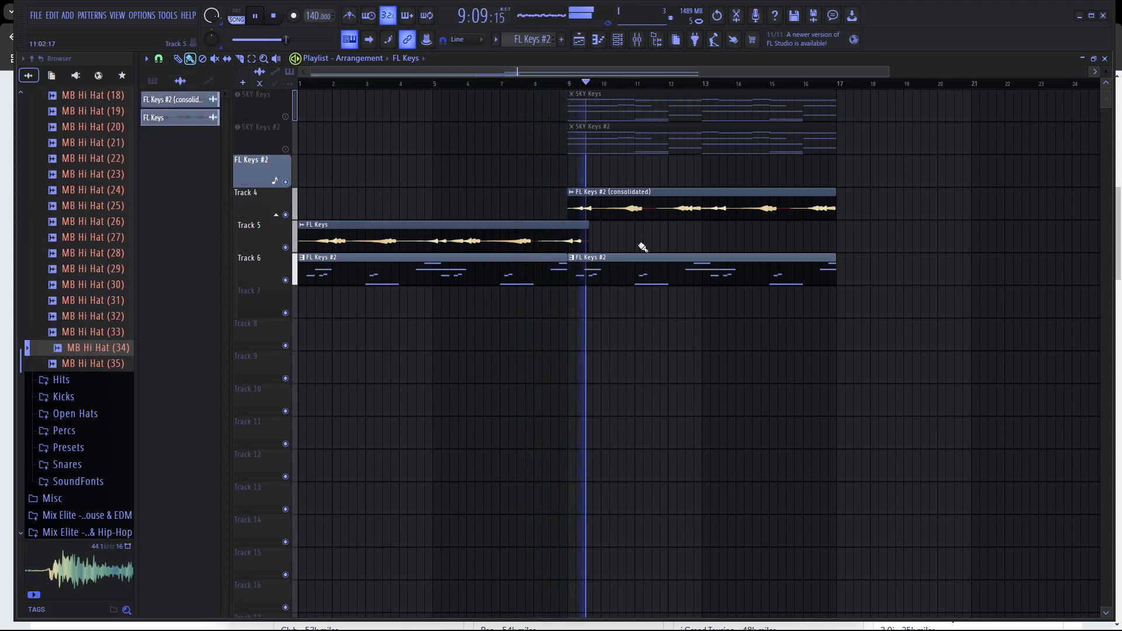
pyautogui.click(586, 230)
pyautogui.rightClick(586, 231)
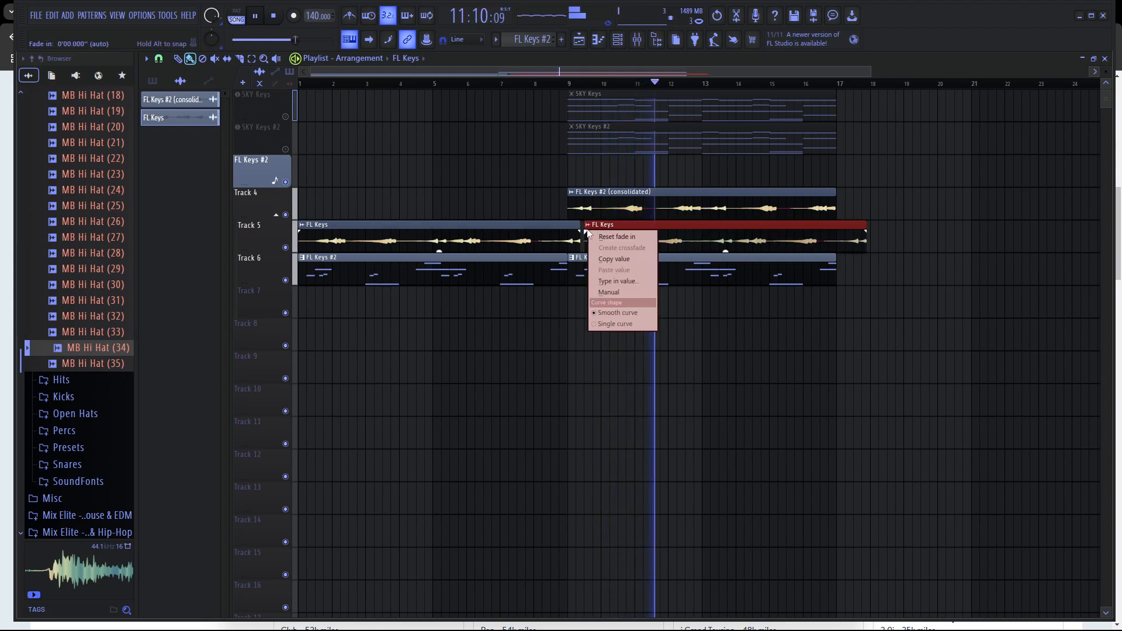
pyautogui.click(623, 226)
pyautogui.rightClick(744, 234)
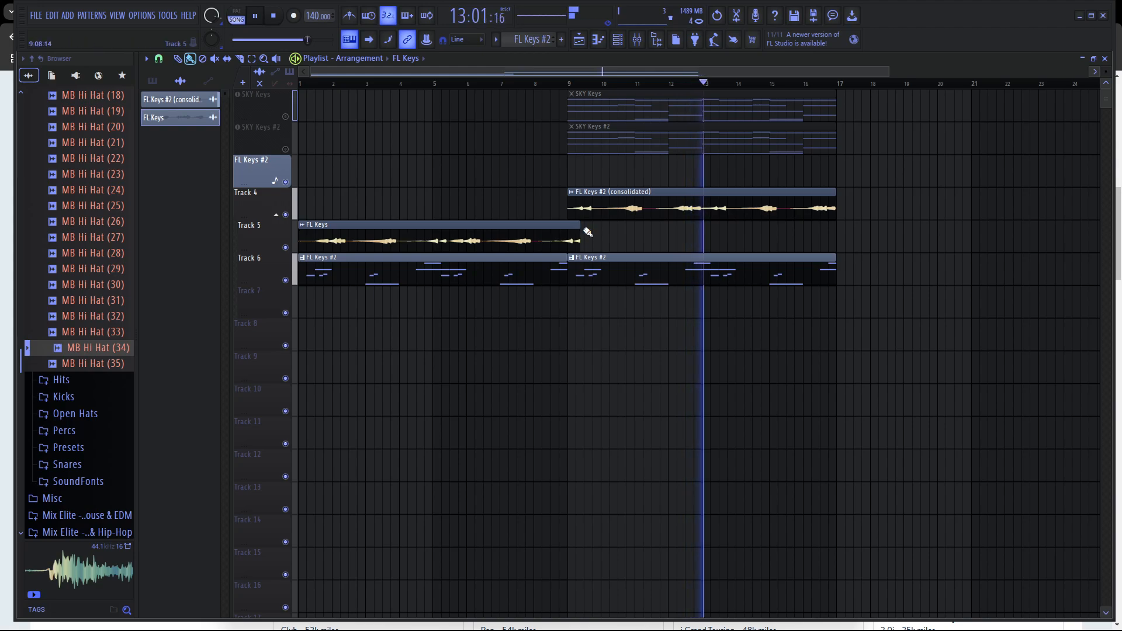
pyautogui.moveTo(580, 225); pyautogui.dragTo(587, 226)
pyautogui.press('space')
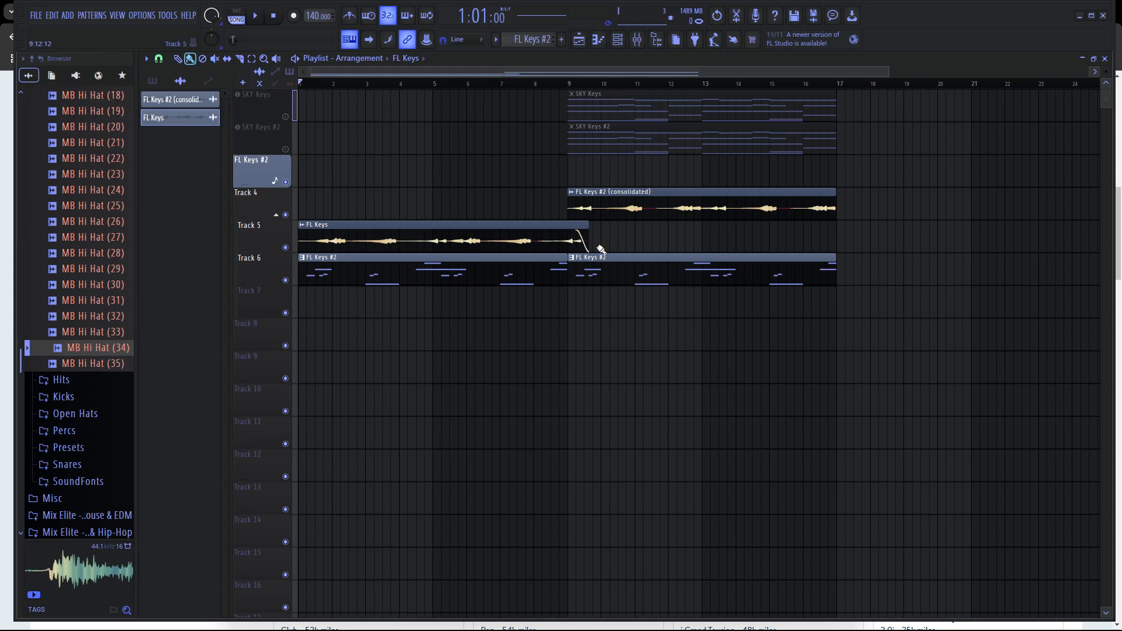
pyautogui.scroll(-2, 643, 275)
pyautogui.scroll(2, 523, 276)
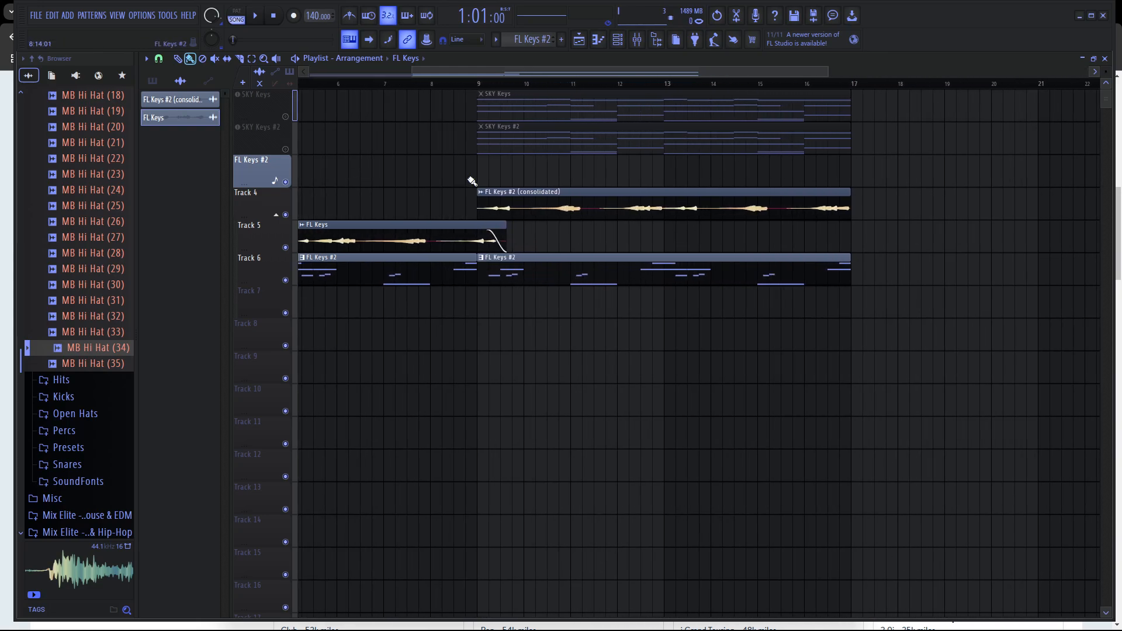
pyautogui.moveTo(434, 67); pyautogui.dragTo(275, 99)
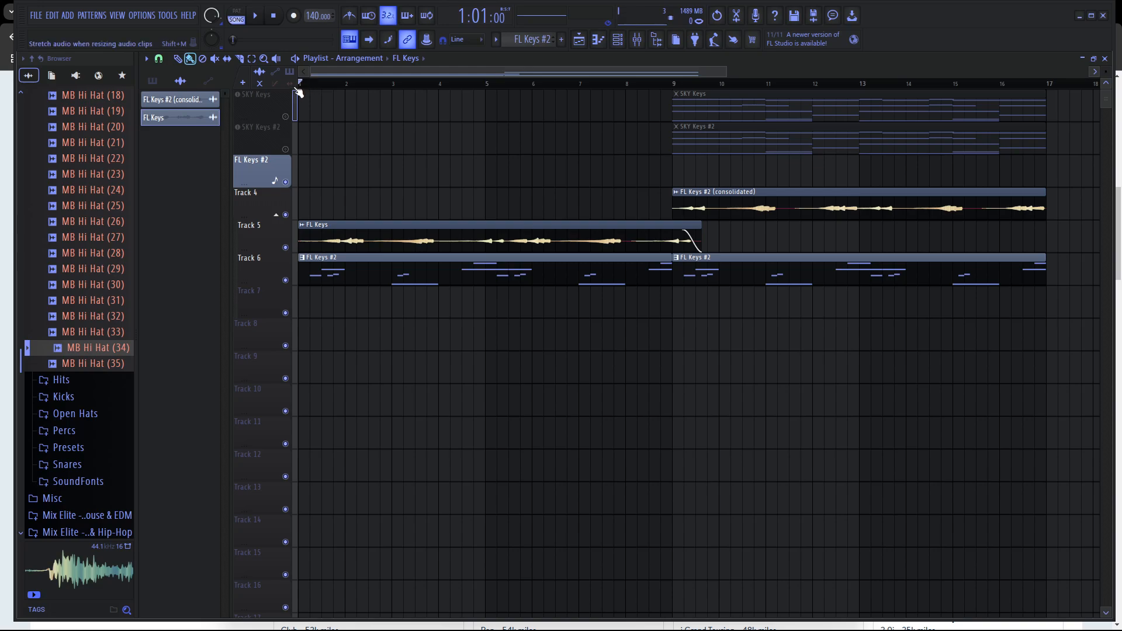
pyautogui.click(707, 230)
pyautogui.click(710, 225)
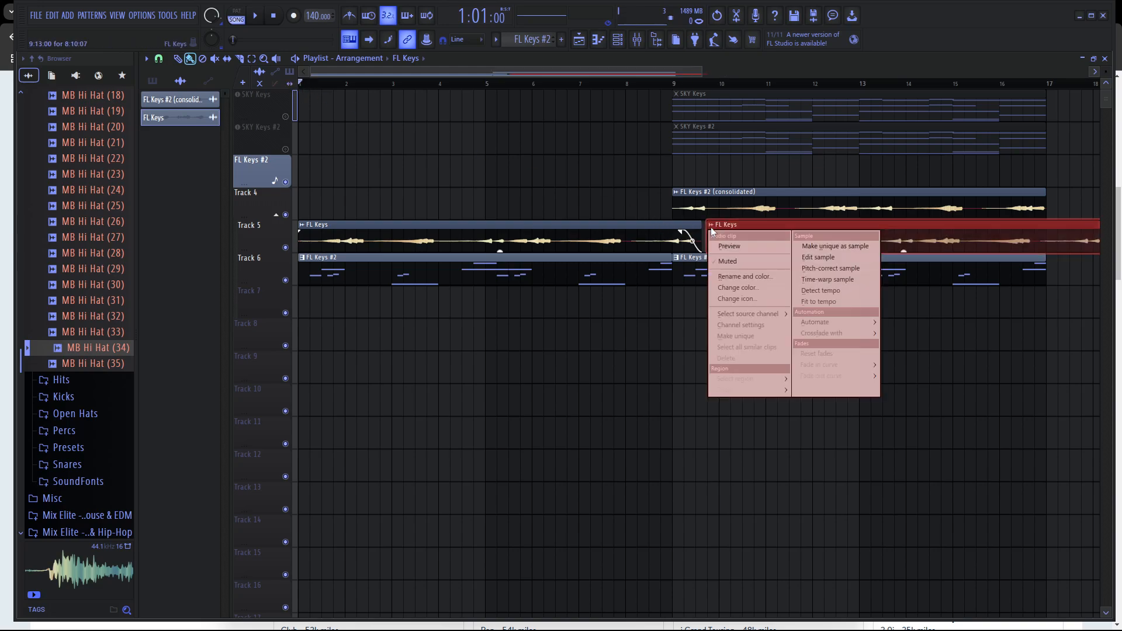
pyautogui.rightClick(821, 227)
pyautogui.moveTo(701, 226)
pyautogui.mouseDown()
pyautogui.moveTo(646, 230)
pyautogui.moveTo(701, 225)
pyautogui.mouseUp()
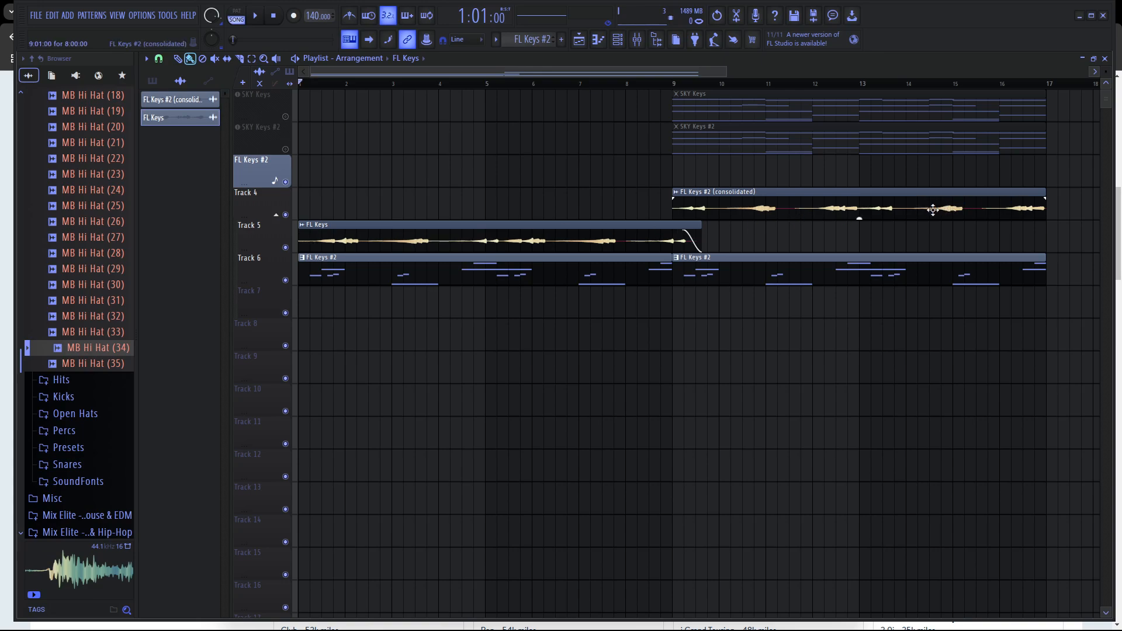
pyautogui.hotkey('ctrl', 'z')
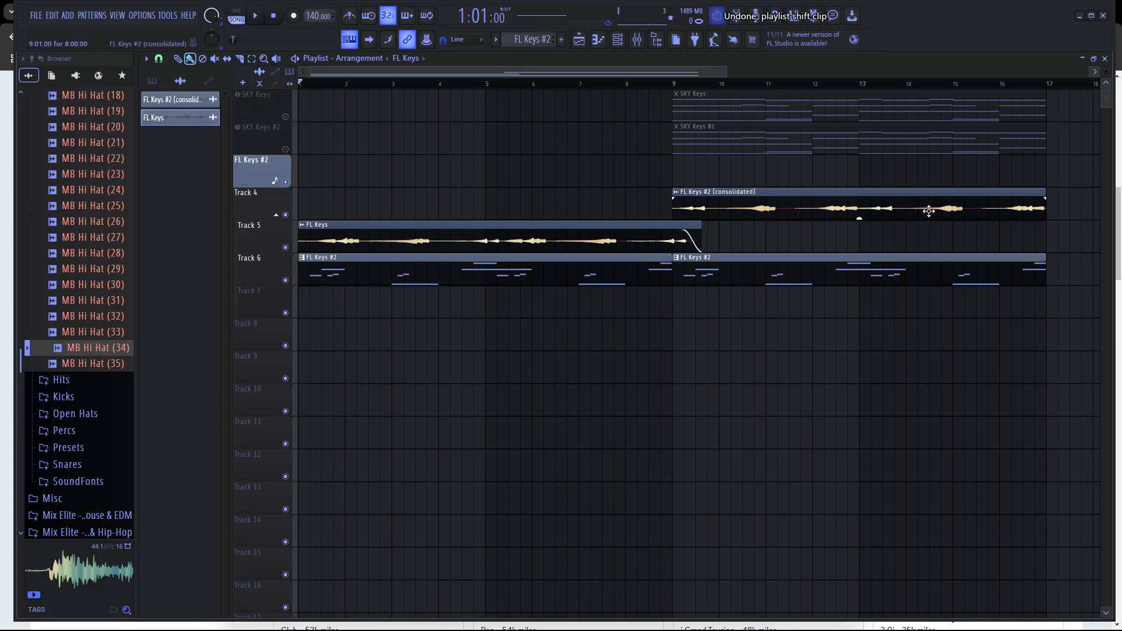
# Delete the faded FL Keys clip from Track 5 and place a fresh FL Keys audio clip at bar 1.
pyautogui.rightClick(486, 245)
pyautogui.moveTo(172, 119); pyautogui.dragTo(350, 242)
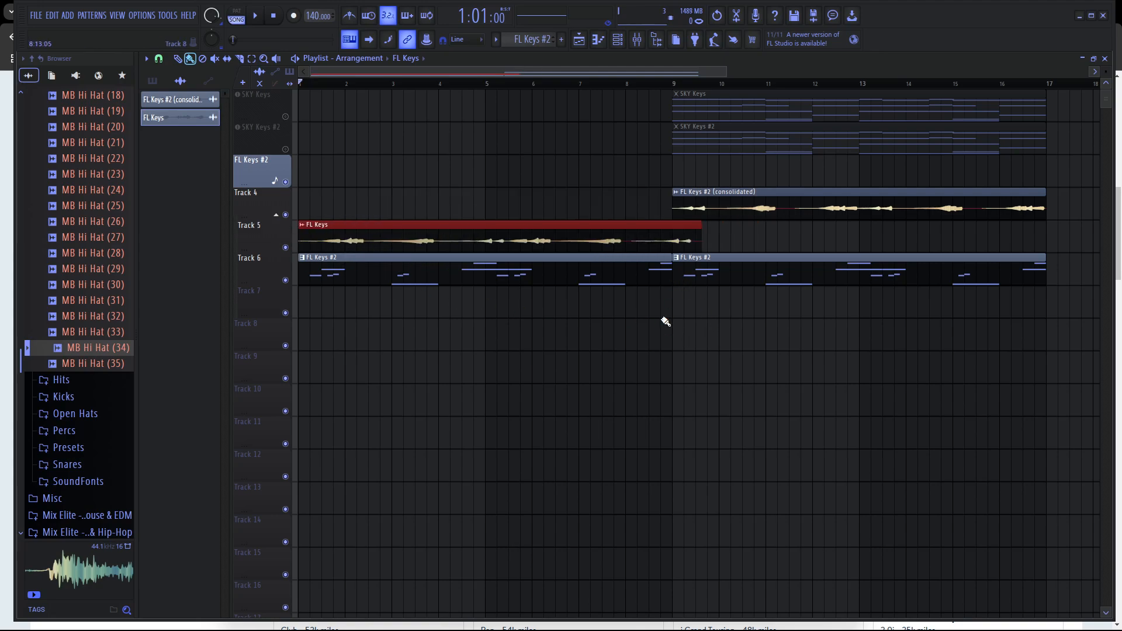
# Unmute the SKY Keys and SKY Keys #2 tracks and copy both pattern clips from bar 9 to bar 1.
pyautogui.click(285, 116)
pyautogui.click(285, 150)
pyautogui.moveTo(818, 144); pyautogui.dragTo(162, 155)
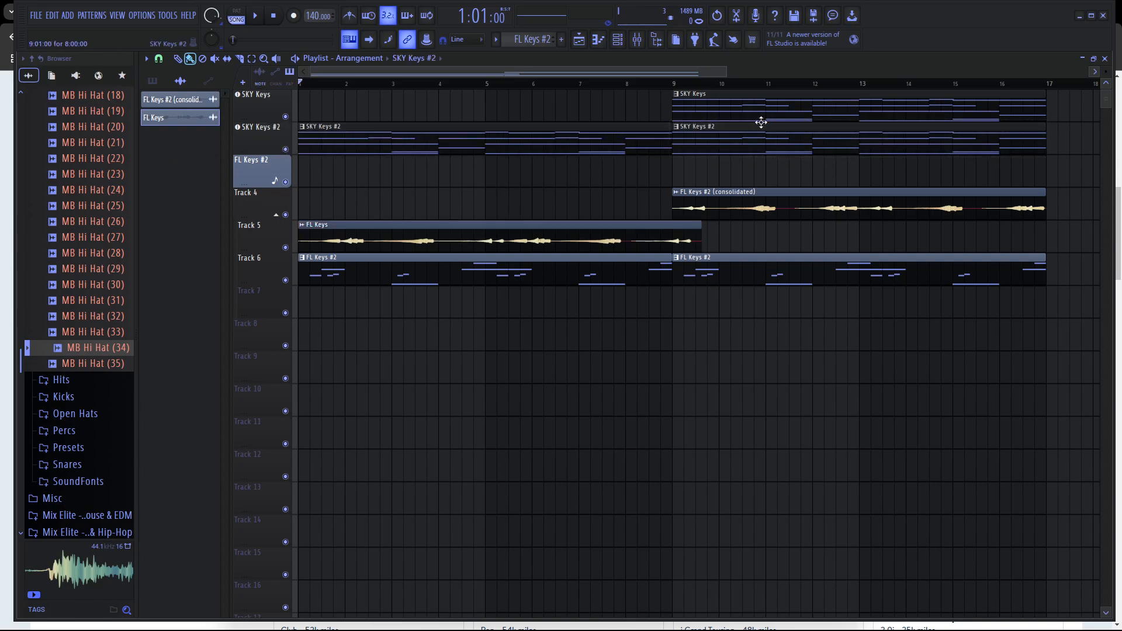
pyautogui.moveTo(759, 118); pyautogui.dragTo(294, 152)
# Play the arrangement and move the FL Keys audio clip to Track 4 at bar 1, crossfading it into FL Keys #2 (consolidated).
pyautogui.press('space')
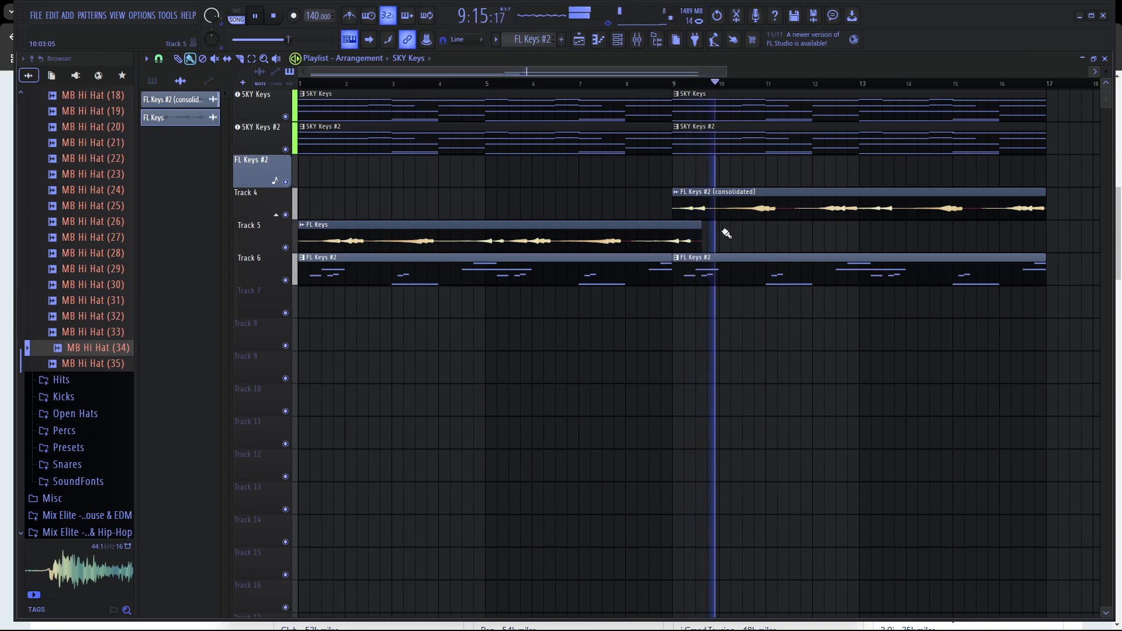
pyautogui.moveTo(627, 218); pyautogui.dragTo(616, 186)
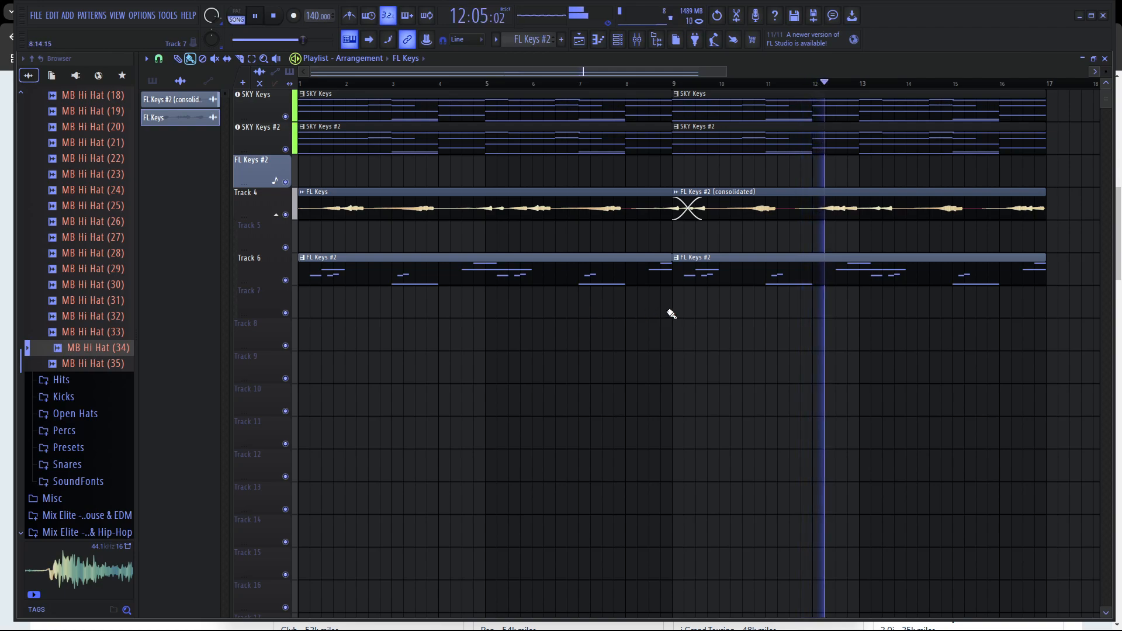
pyautogui.press('space')
# Replace the FL Keys #2 (consolidated) clip at bar 9 on Track 4 with a copy of the FL Keys clip.
pyautogui.rightClick(768, 213)
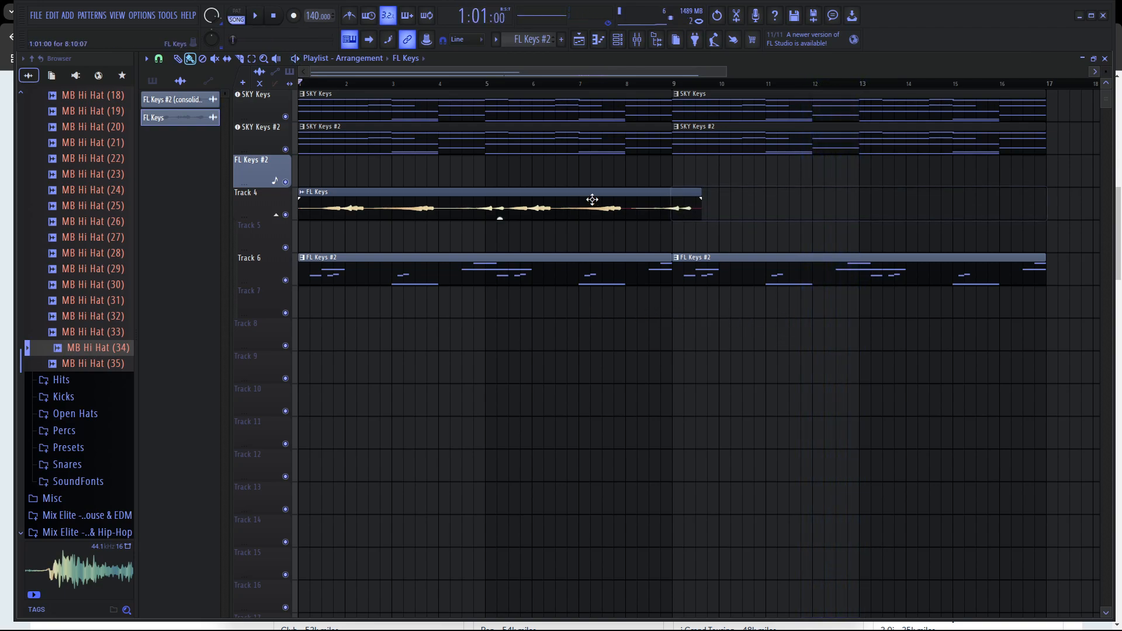
pyautogui.moveTo(535, 200); pyautogui.dragTo(914, 198)
pyautogui.scroll(-4, 926, 192)
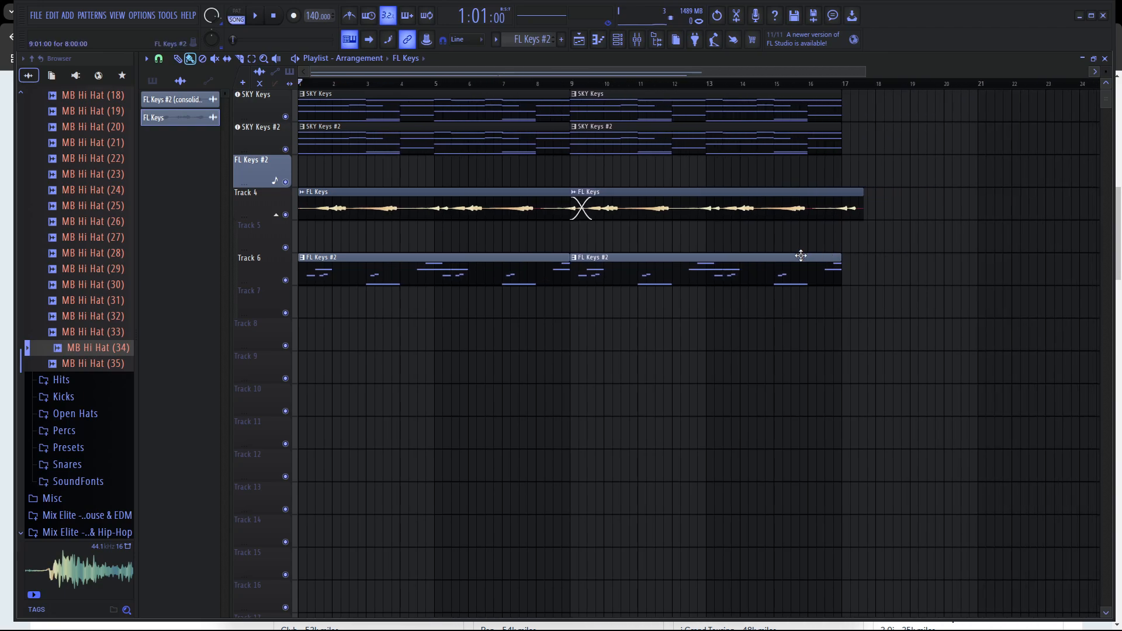
pyautogui.scroll(-3, 800, 256)
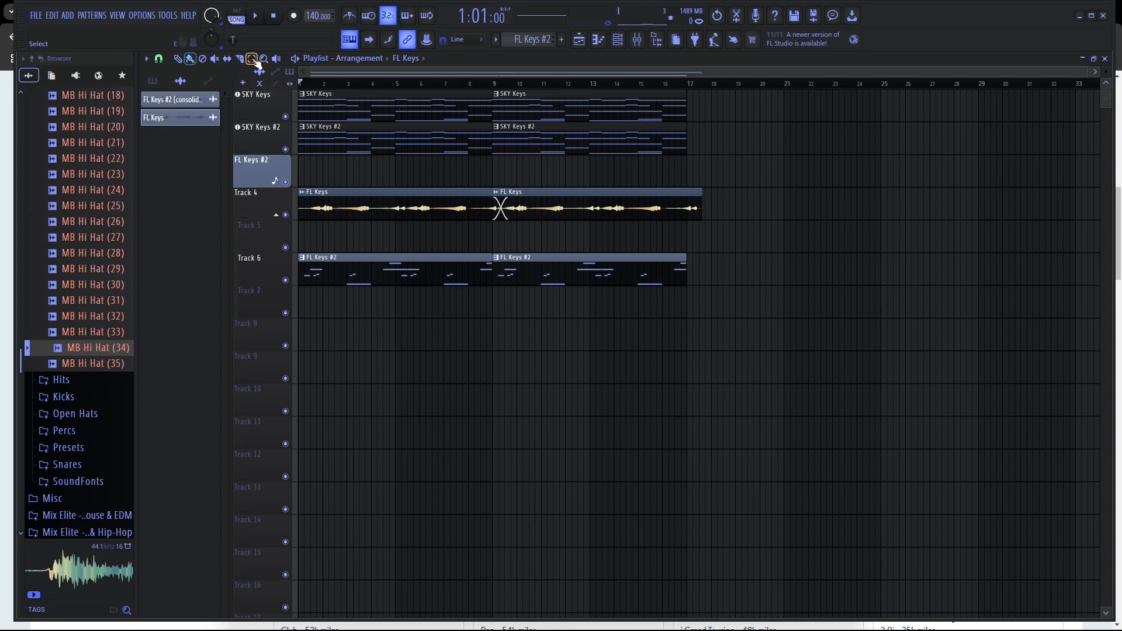
# Copy the SKY Keys, SKY Keys #2 and FL Keys #2 pattern clips from bars 1–16 to start at bar 17.
pyautogui.moveTo(678, 155)
pyautogui.mouseDown()
pyautogui.moveTo(616, 90)
pyautogui.moveTo(369, 94)
pyautogui.moveTo(671, 110)
pyautogui.moveTo(286, 97)
pyautogui.mouseUp()
pyautogui.moveTo(371, 96)
pyautogui.mouseDown()
pyautogui.moveTo(756, 102)
pyautogui.moveTo(707, 126)
pyautogui.mouseUp()
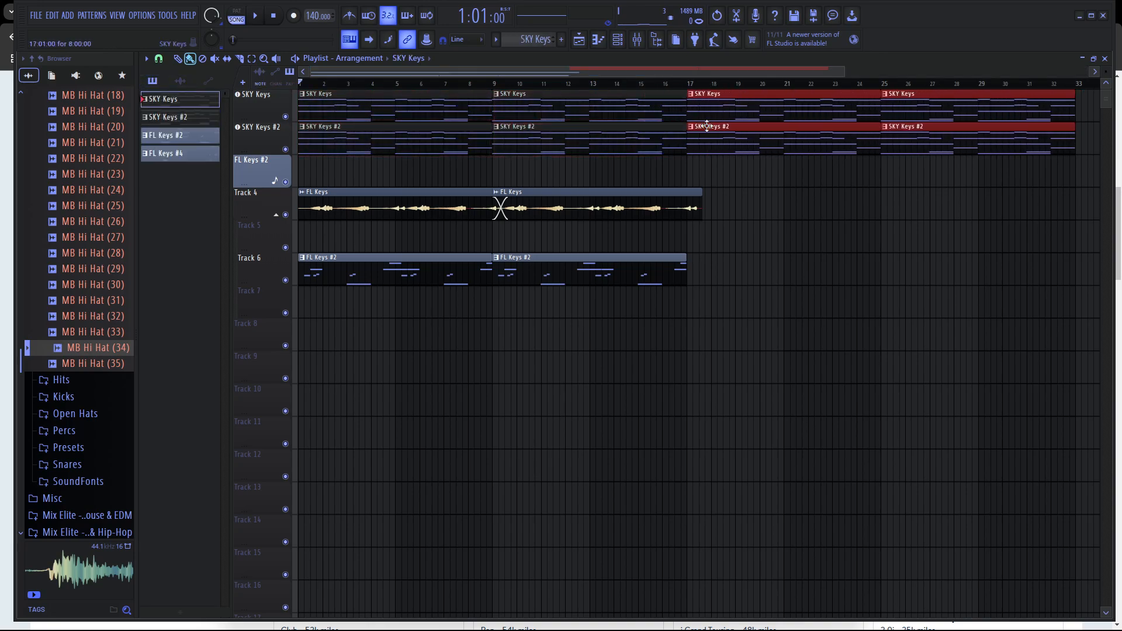
pyautogui.click(412, 264)
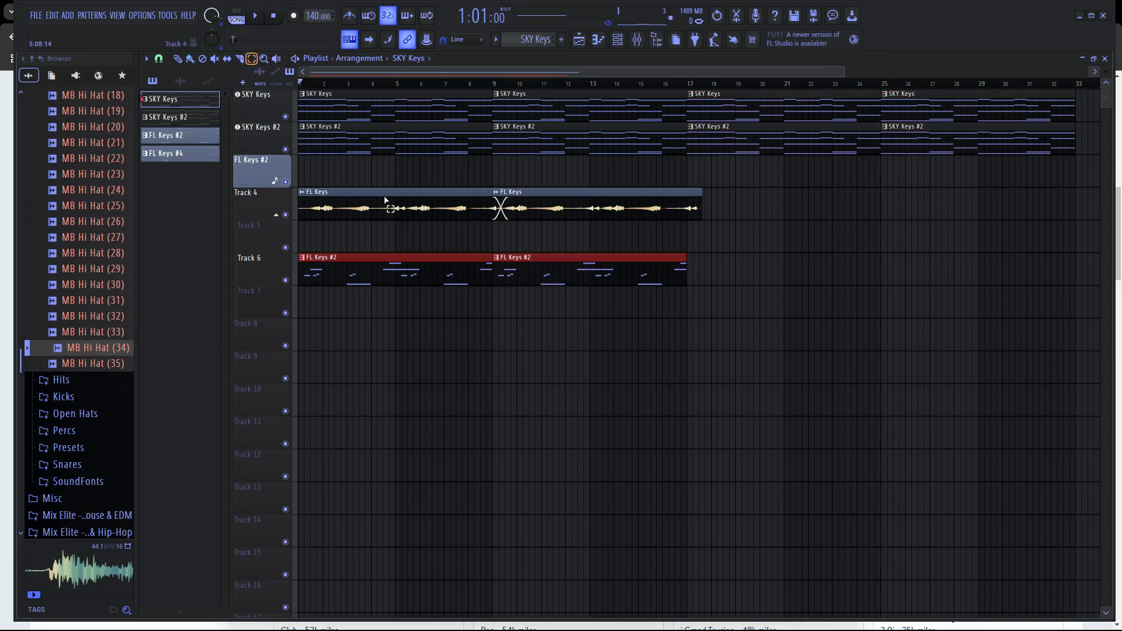
pyautogui.moveTo(397, 269)
pyautogui.mouseDown()
pyautogui.moveTo(784, 263)
pyautogui.moveTo(775, 266)
pyautogui.mouseUp()
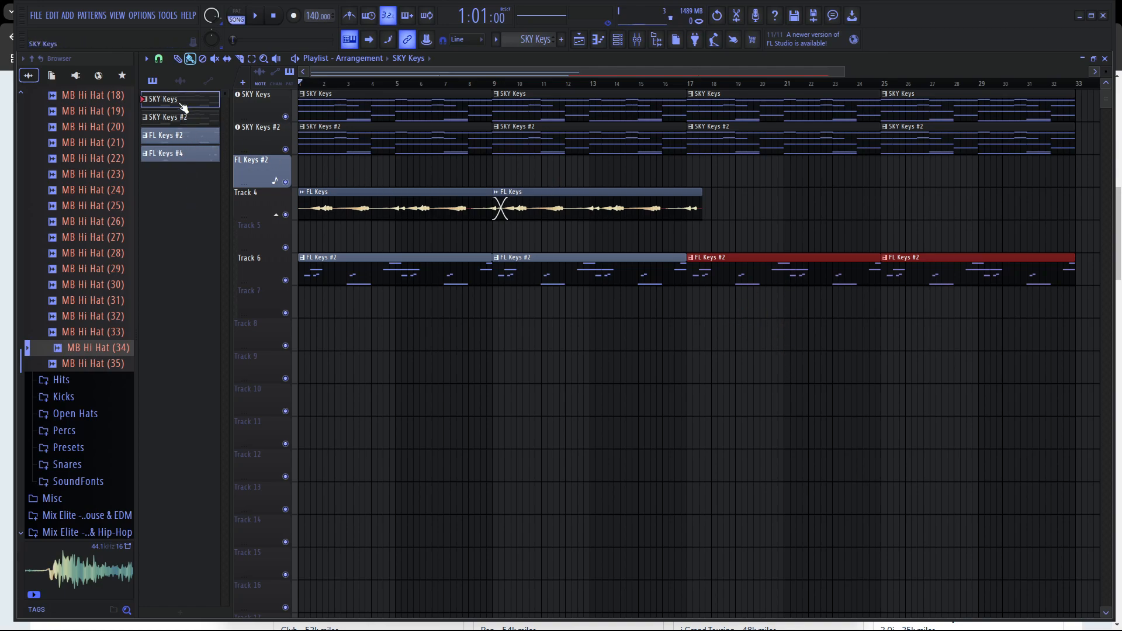
# Place the FL Keys #2 (consolidated) audio clip at bar 17 on Track 4, then try shifting it to bar 19.
pyautogui.click(180, 80)
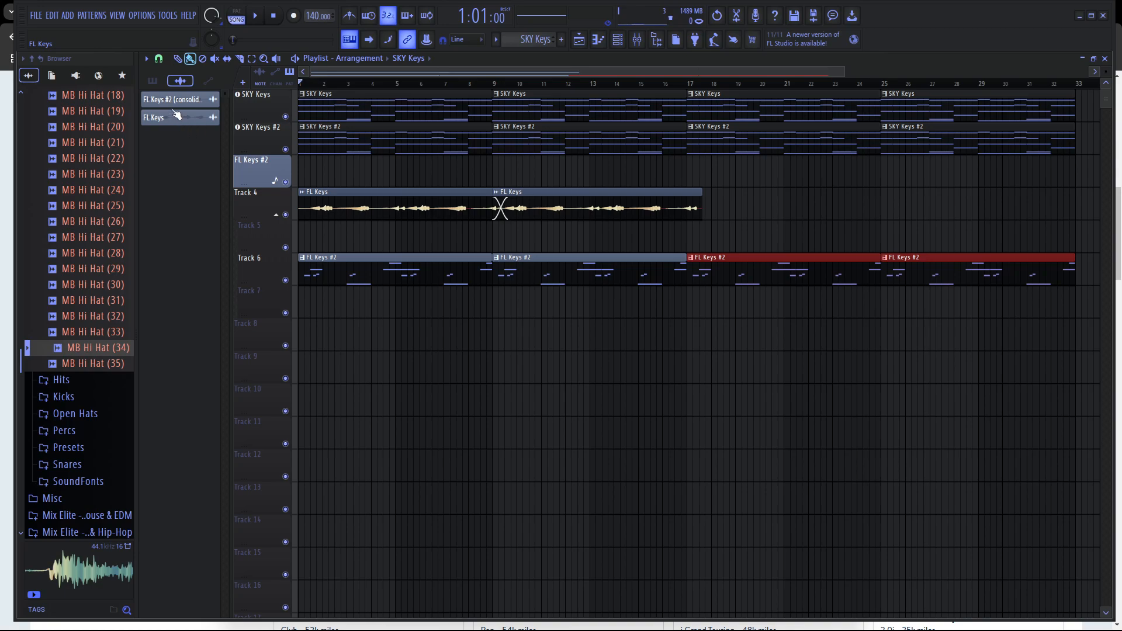
pyautogui.moveTo(183, 108); pyautogui.dragTo(693, 201)
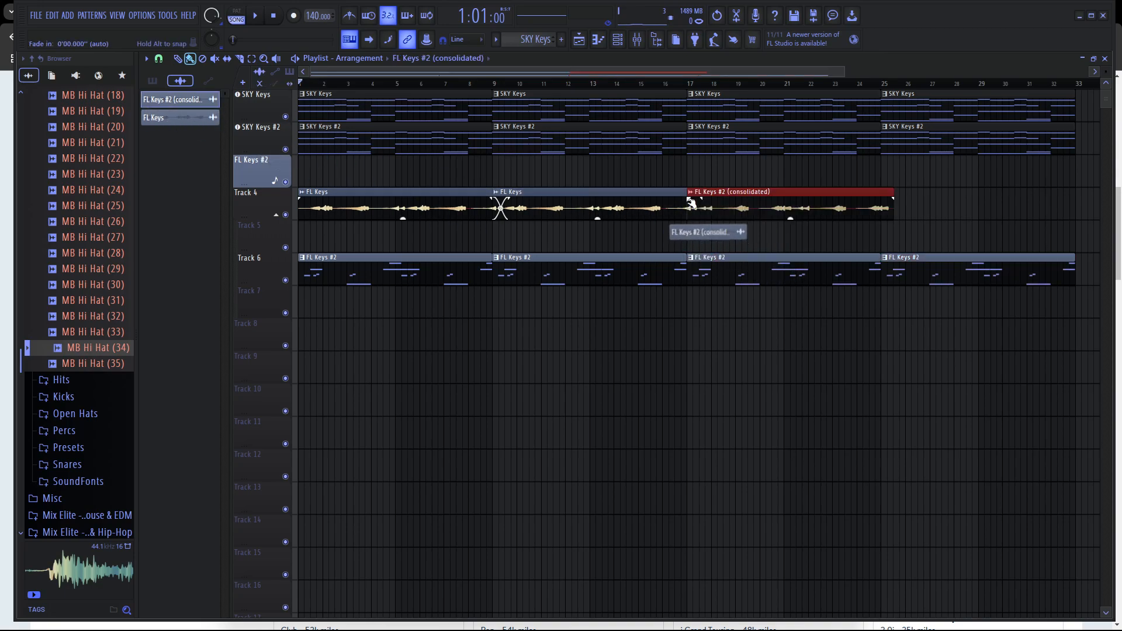
pyautogui.moveTo(788, 200); pyautogui.dragTo(1026, 201)
pyautogui.rightClick(1026, 202)
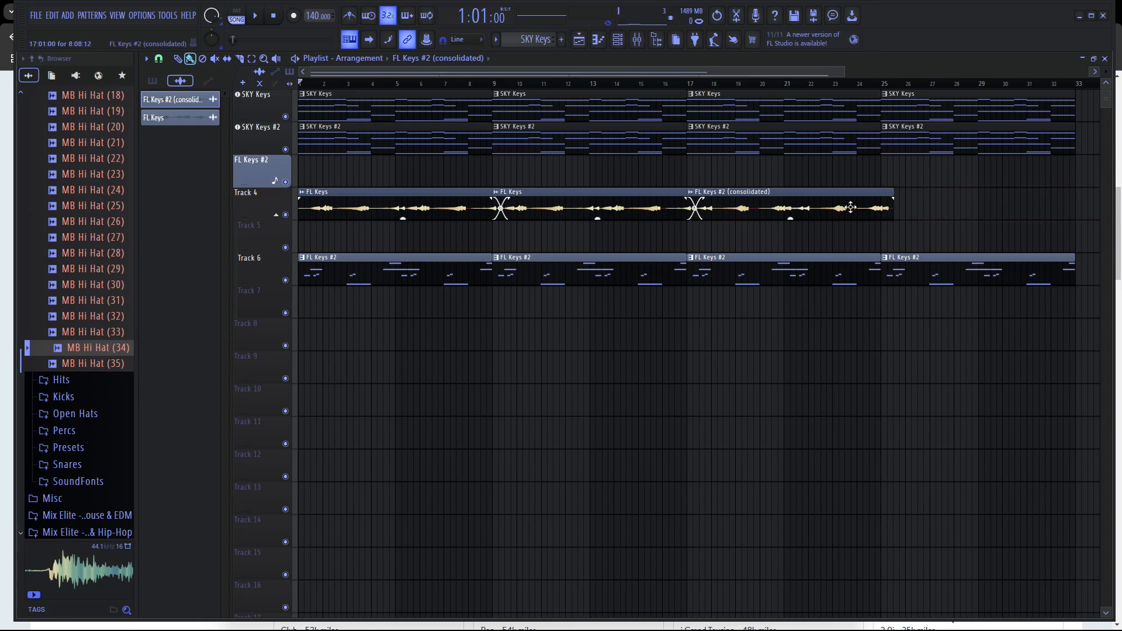
pyautogui.moveTo(769, 217); pyautogui.dragTo(815, 201)
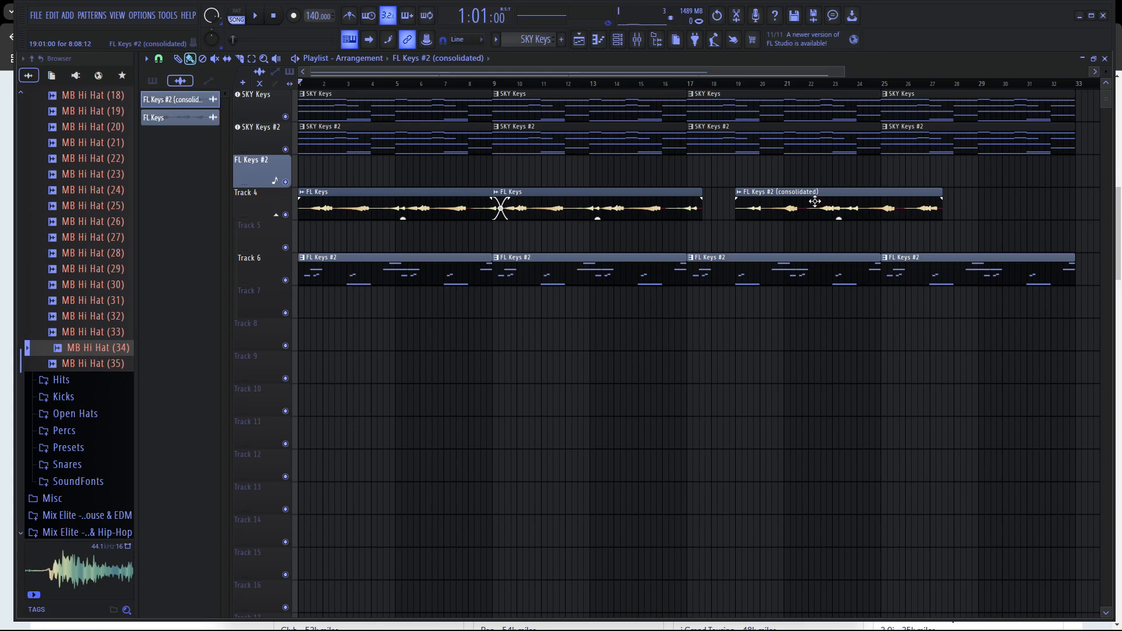
# Undo the clip changes back to the 16-bar arrangement, restoring FL Keys #2 (consolidated) at bar 9 on Track 4.
pyautogui.hotkey('ctrl', 'z')
pyautogui.hotkey('ctrl', 'z')
pyautogui.hotkey('ctrl', 'z')
pyautogui.hotkey('ctrl', 'z')
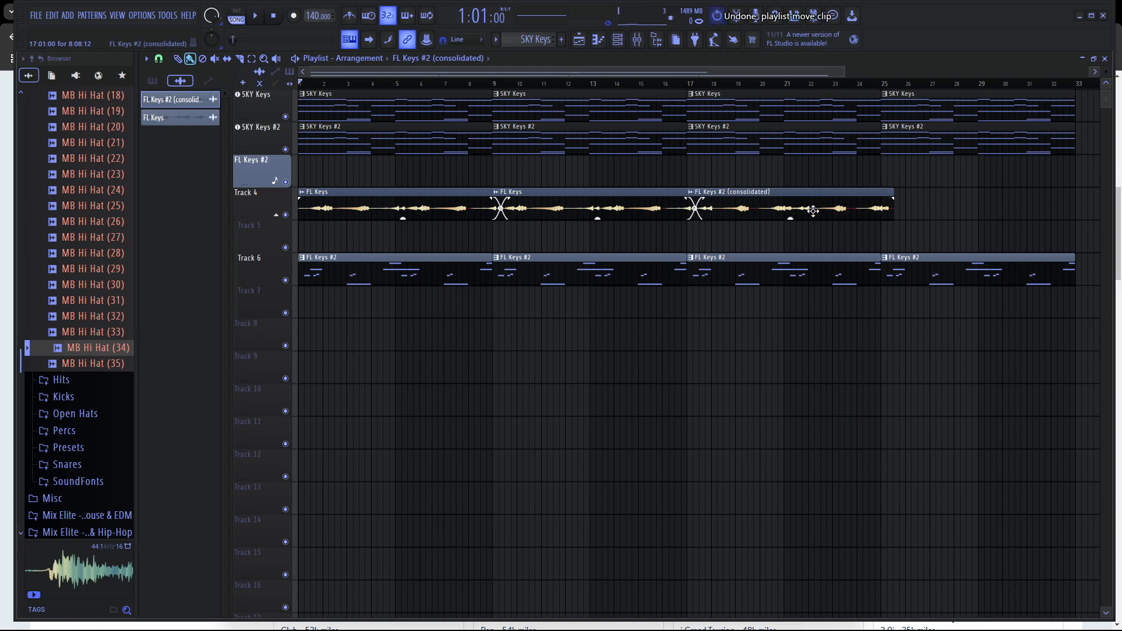
pyautogui.hotkey('ctrl', 'z')
pyautogui.hotkey('ctrl', 'z')
pyautogui.hotkey('ctrl', 'z')
pyautogui.hotkey('ctrl', 'z')
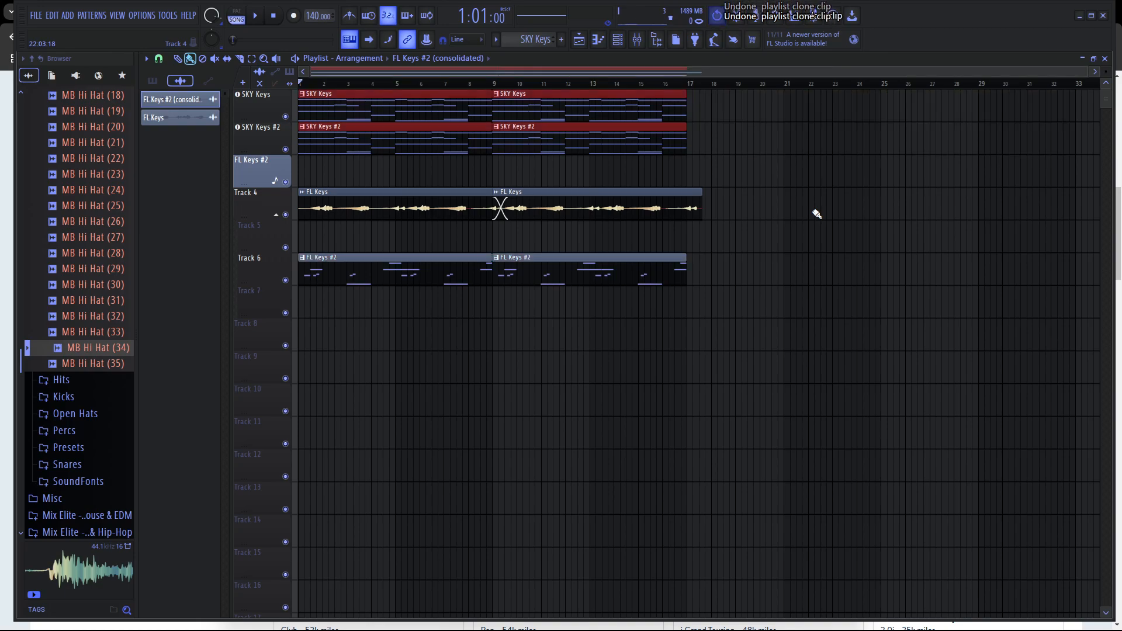
pyautogui.hotkey('ctrl', 'z')
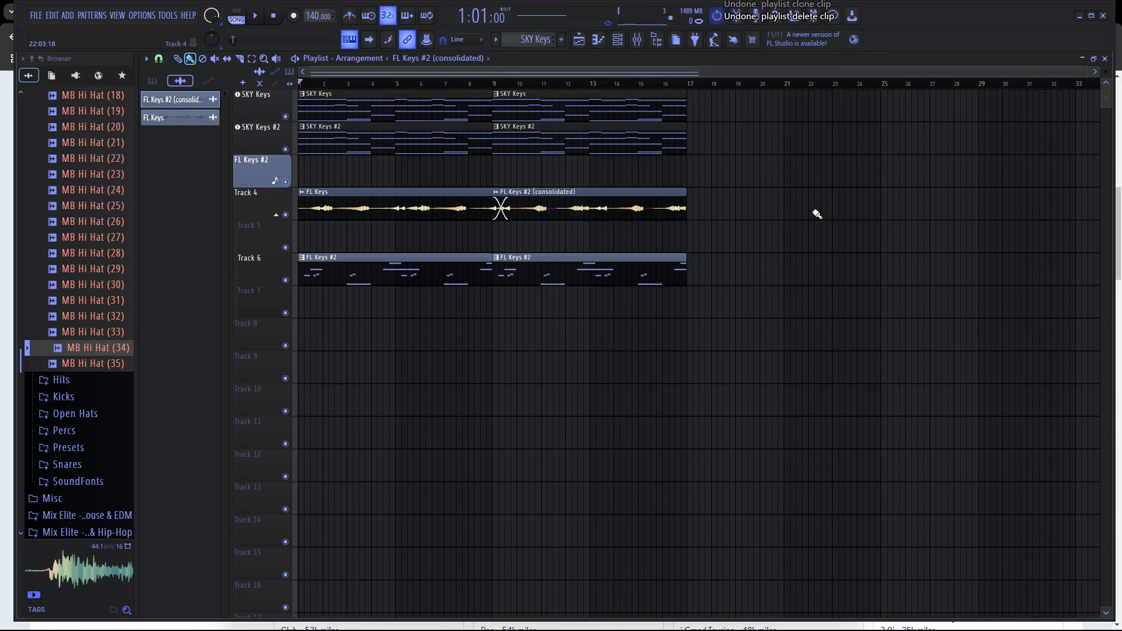
# Arrange Track 4 with FL Keys at bars 1 and 9 and FL Keys #2 (consolidated) at 17 and 25, and extend Track 6's FL Keys #2 pattern through bar 32.
pyautogui.moveTo(583, 203); pyautogui.dragTo(963, 200)
pyautogui.moveTo(468, 203); pyautogui.dragTo(599, 200)
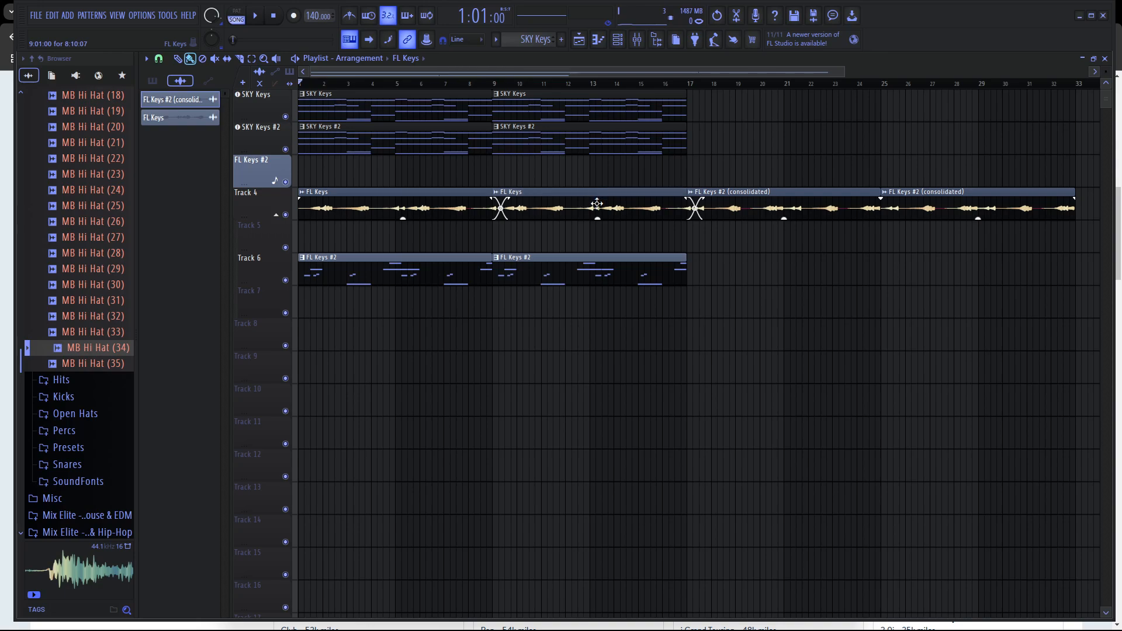
pyautogui.moveTo(600, 274); pyautogui.dragTo(989, 267)
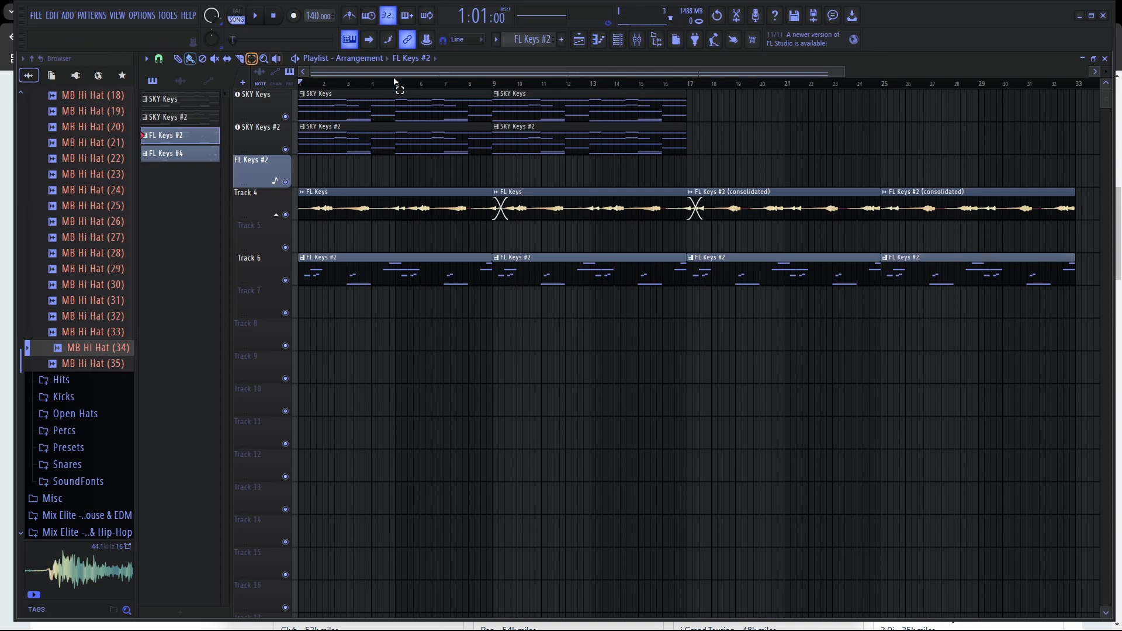
# Duplicate the SKY Keys and SKY Keys #2 pattern clips to fill bars 17 through 32.
pyautogui.moveTo(611, 140); pyautogui.dragTo(579, 116)
pyautogui.hotkey('ctrl', 'b')
pyautogui.hotkey('ctrl', 'b')
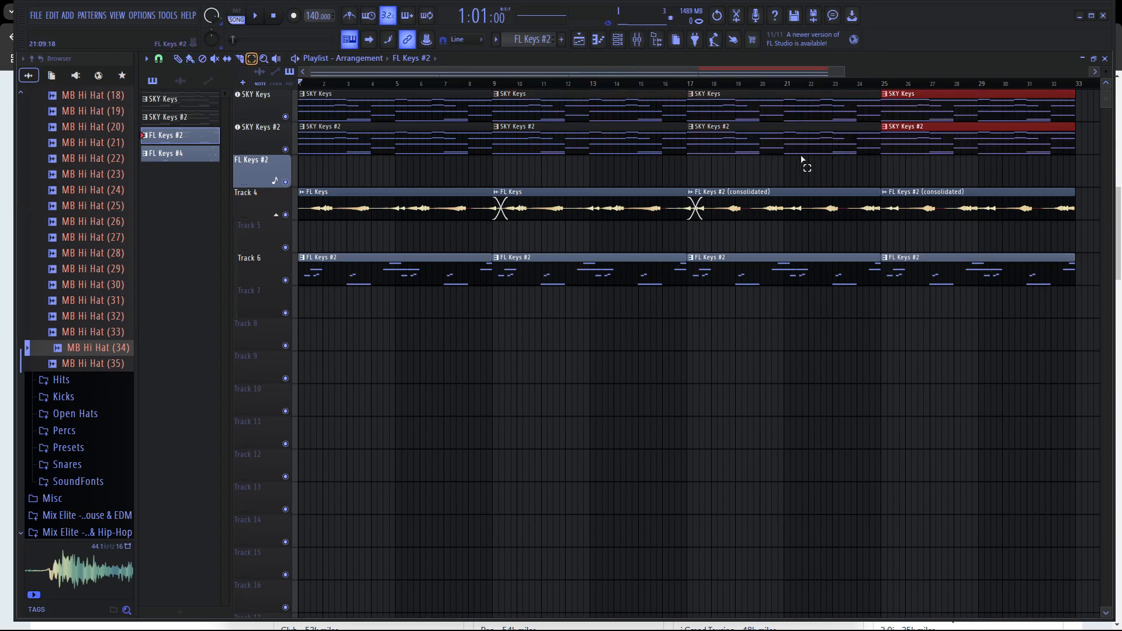
pyautogui.scroll(-2, 866, 203)
pyautogui.scroll(-2, 850, 199)
pyautogui.scroll(2, 818, 188)
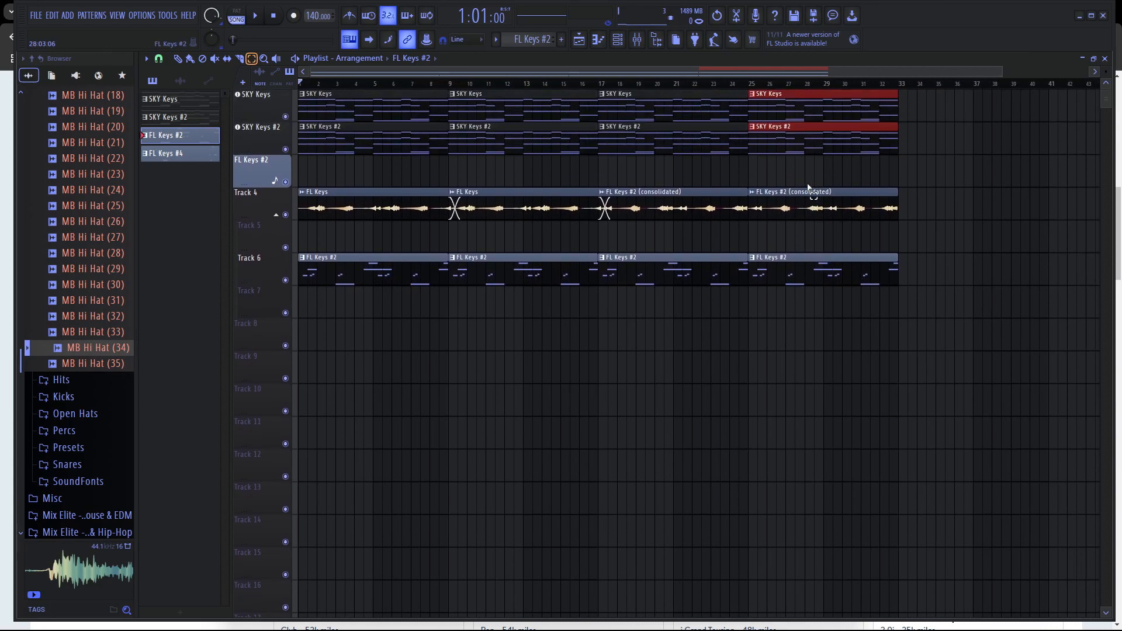
# Replace the FL Keys #2 channel's instrument with Kontakt 7 and load the Irish Harp.
pyautogui.click(818, 282)
pyautogui.moveTo(782, 279); pyautogui.dragTo(299, 267)
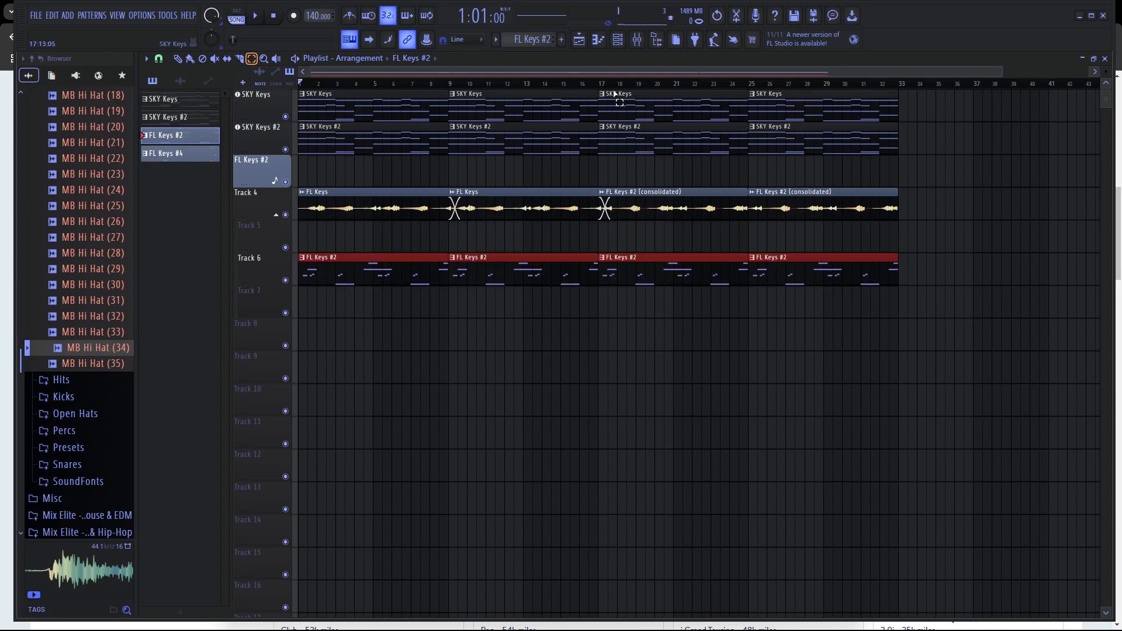
pyautogui.click(601, 42)
pyautogui.click(624, 45)
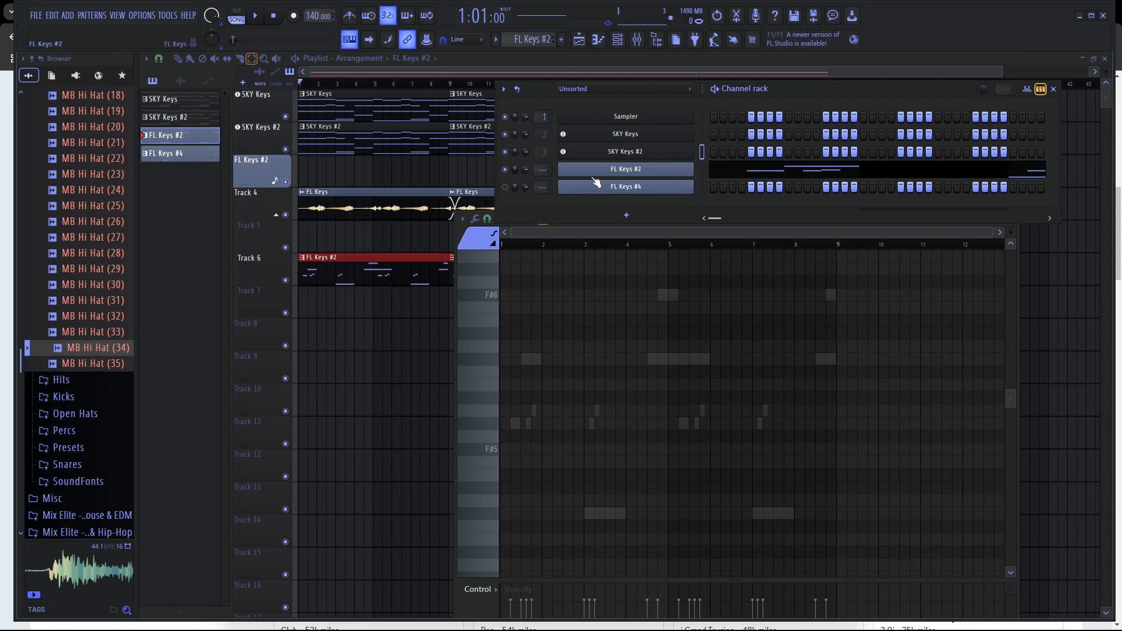
pyautogui.rightClick(612, 174)
pyautogui.moveTo(769, 264)
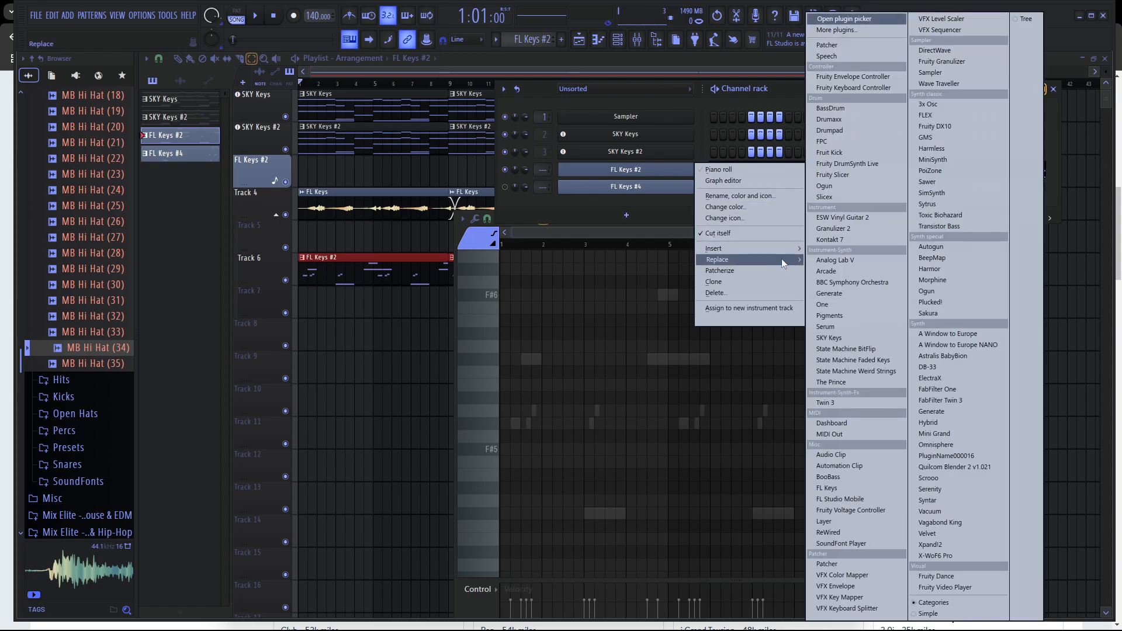
pyautogui.click(858, 243)
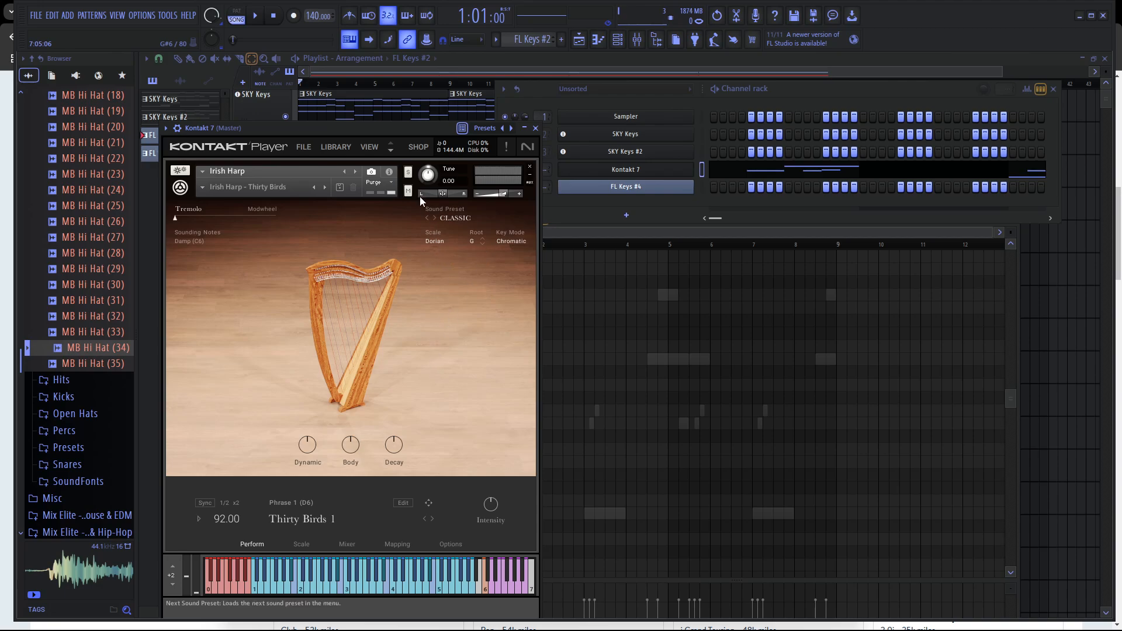
# Audition Irish Harp snapshots during playback, load Irish Harp - The Dark Bard, and return to the playlist.
pyautogui.moveTo(383, 125); pyautogui.dragTo(841, 116)
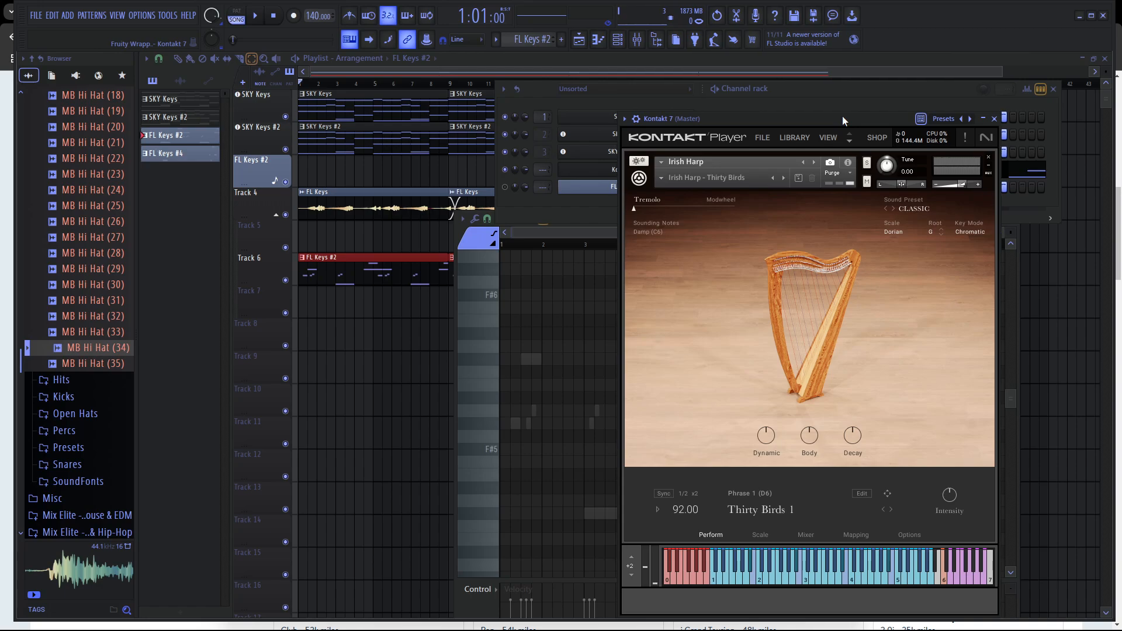
pyautogui.press('space')
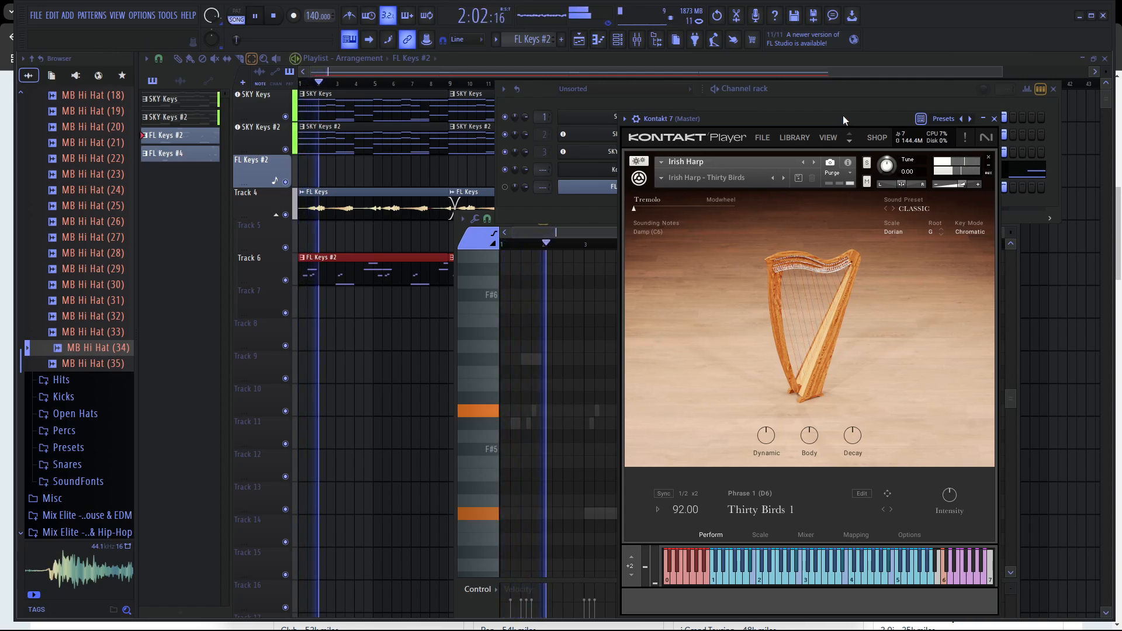
pyautogui.click(783, 178)
pyautogui.click(735, 177)
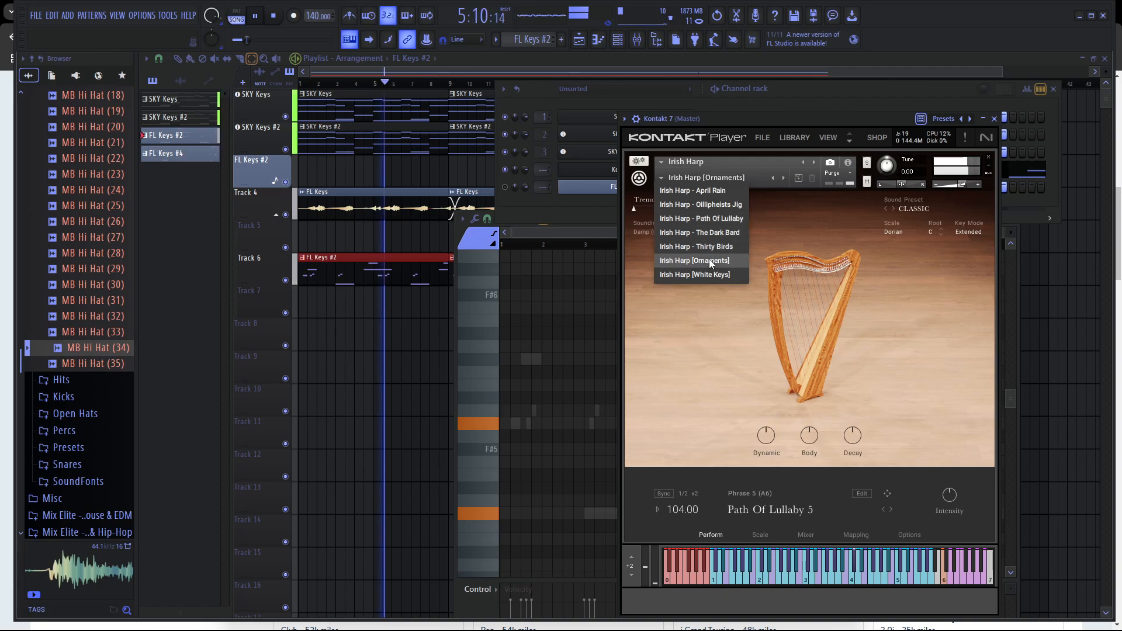
pyautogui.click(725, 233)
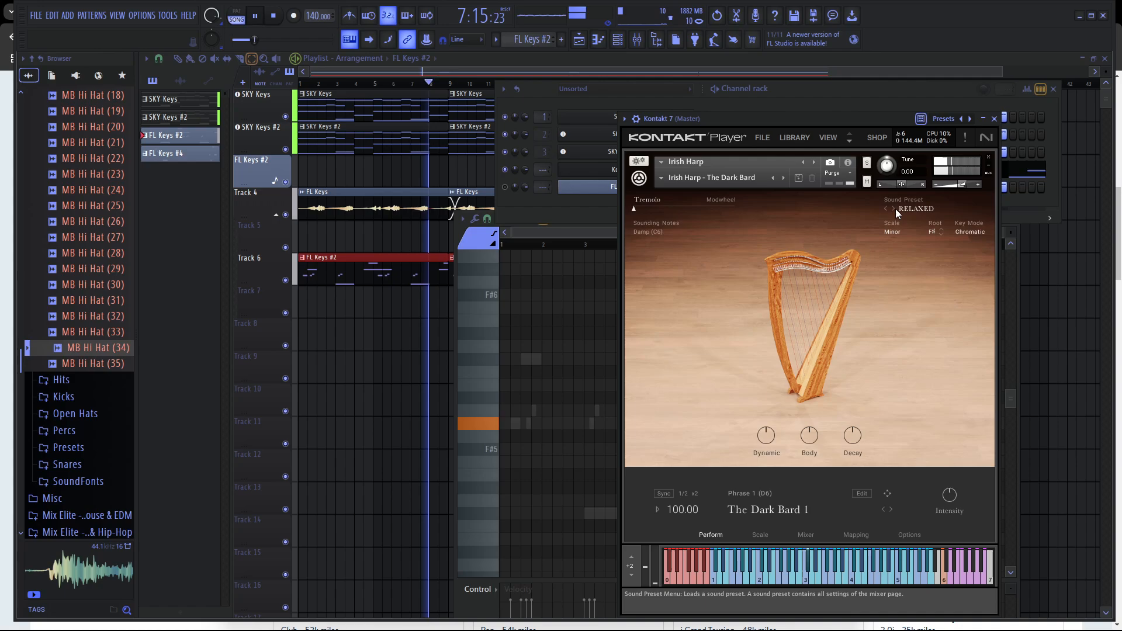
pyautogui.click(994, 118)
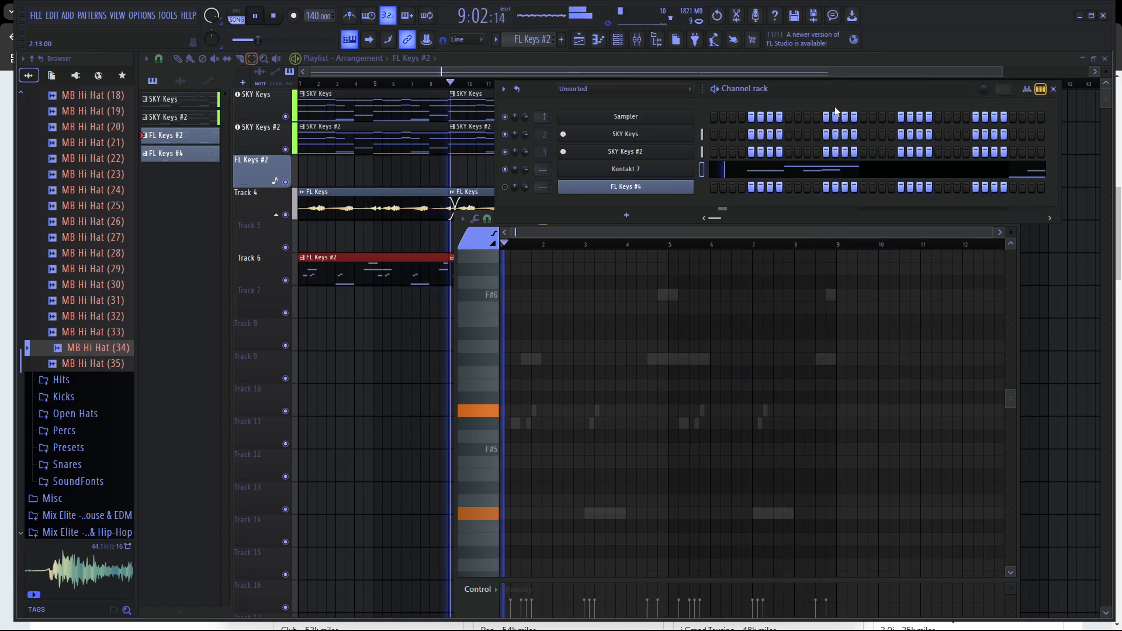
pyautogui.press('space')
pyautogui.click(391, 310)
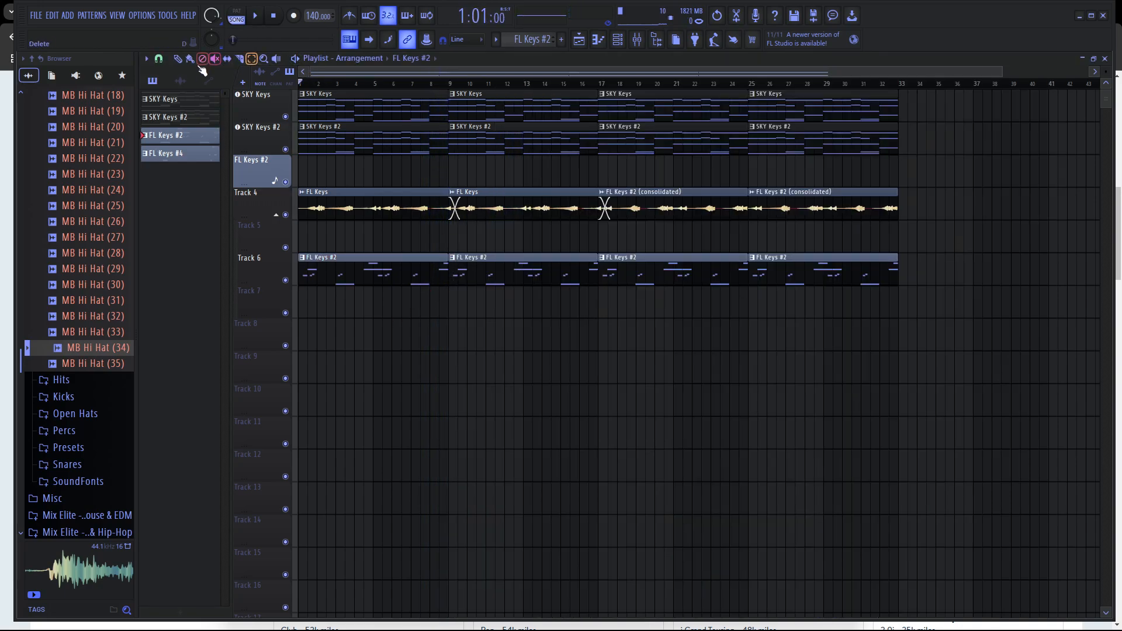
# Swap the pitches of the last two FL Keys #2 notes, making the longer one F#6 and the shorter one C#6, and play the result.
pyautogui.doubleClick(403, 267)
pyautogui.moveTo(802, 233); pyautogui.dragTo(328, 262)
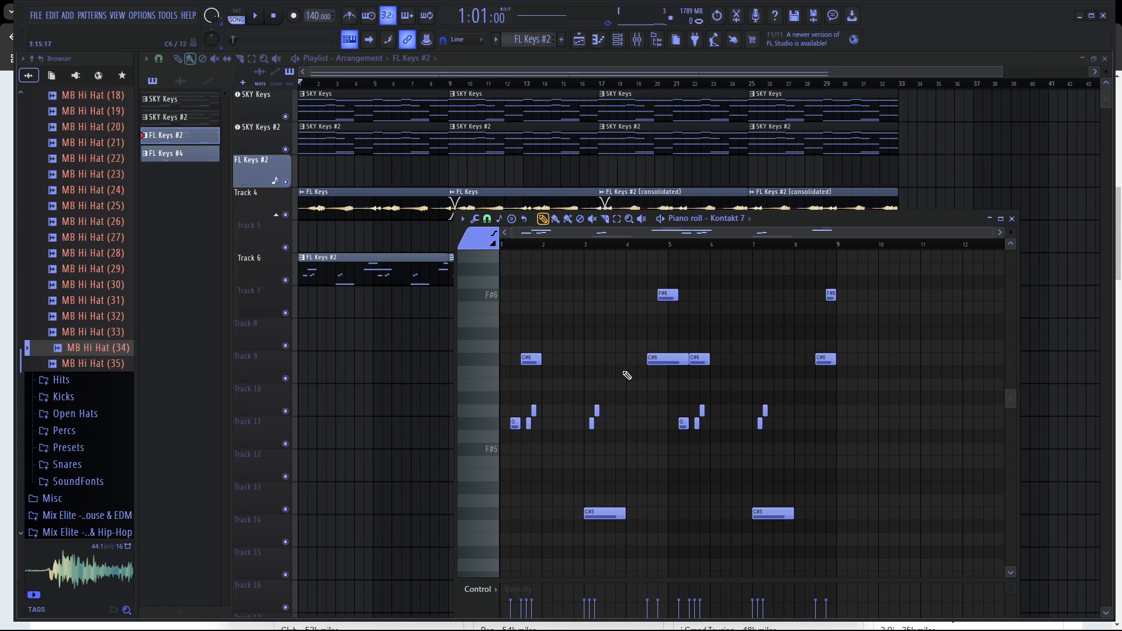
pyautogui.press('space')
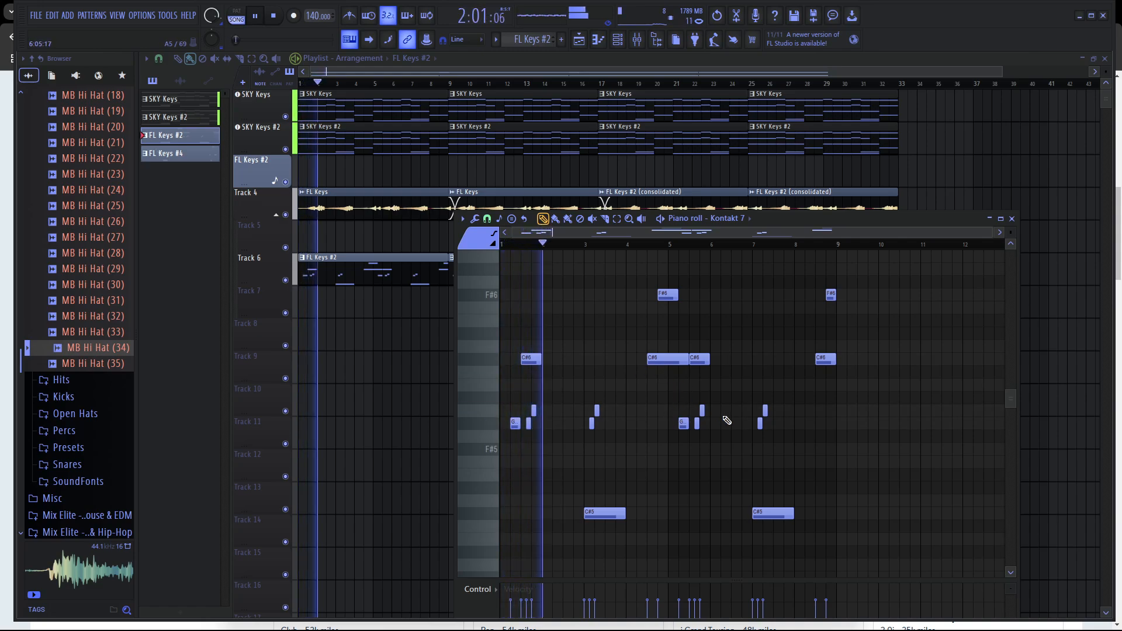
pyautogui.press('space')
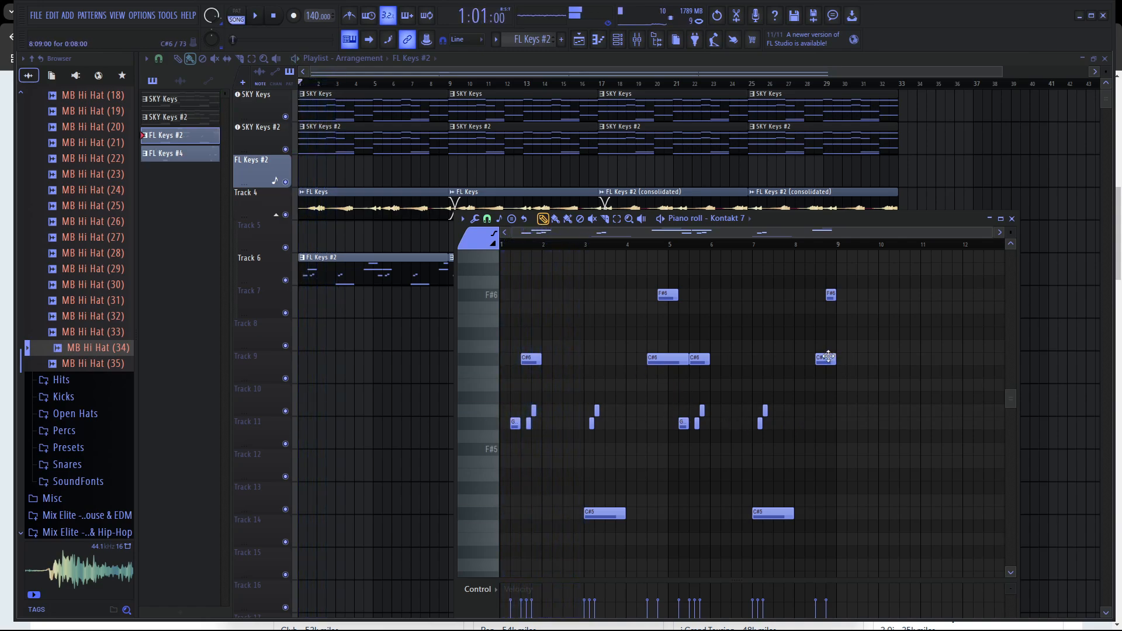
pyautogui.moveTo(827, 357); pyautogui.dragTo(829, 287)
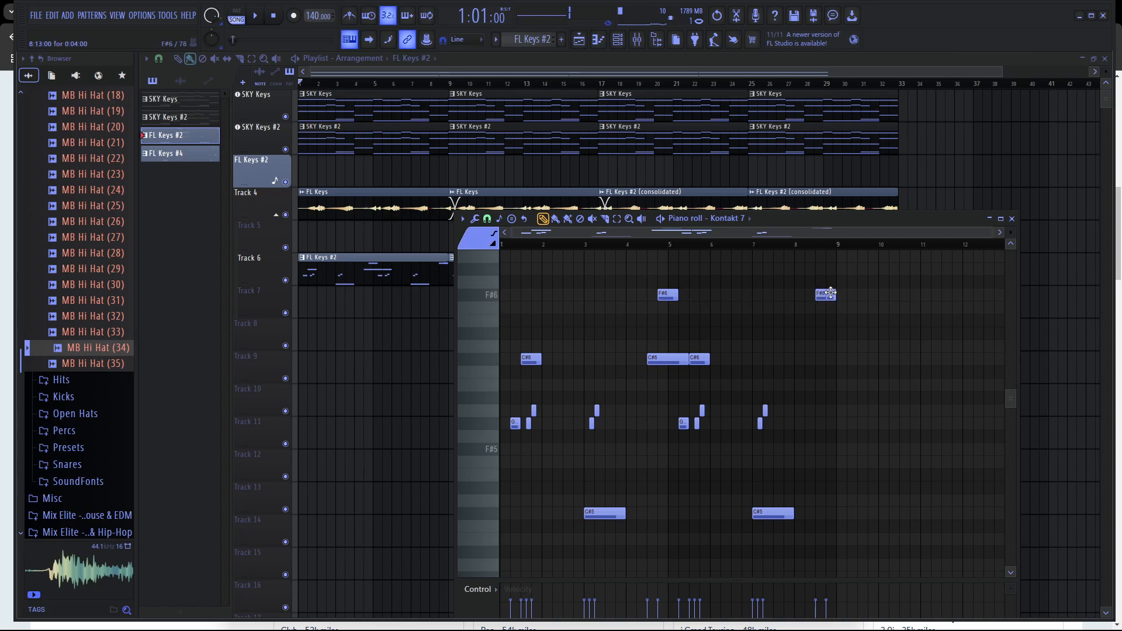
pyautogui.moveTo(833, 325); pyautogui.dragTo(829, 371)
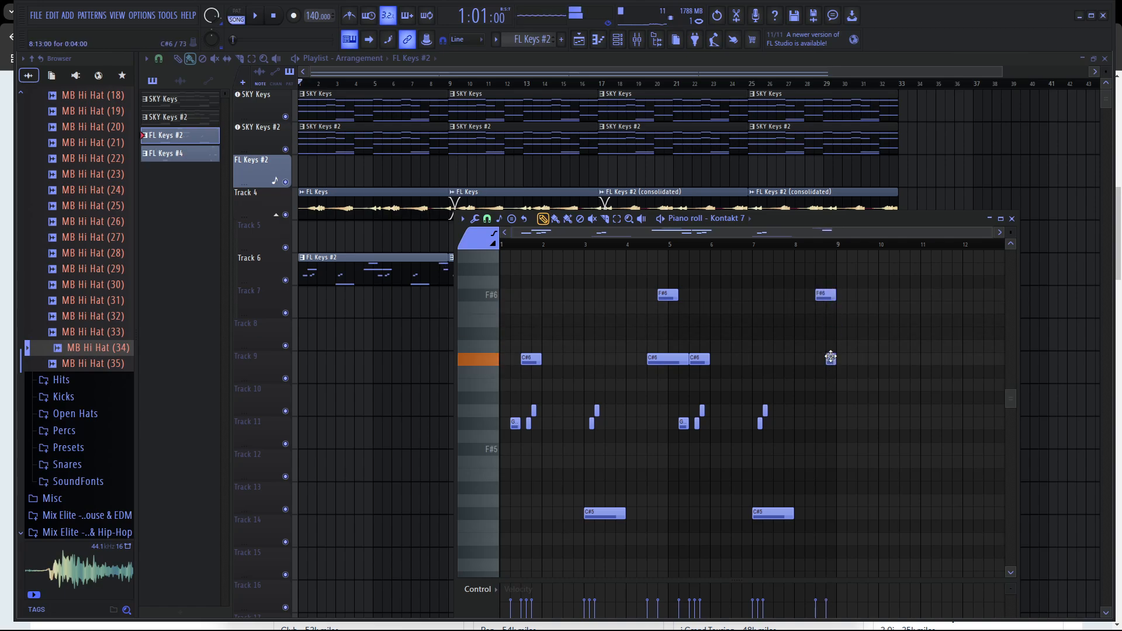
pyautogui.scroll(4, 841, 383)
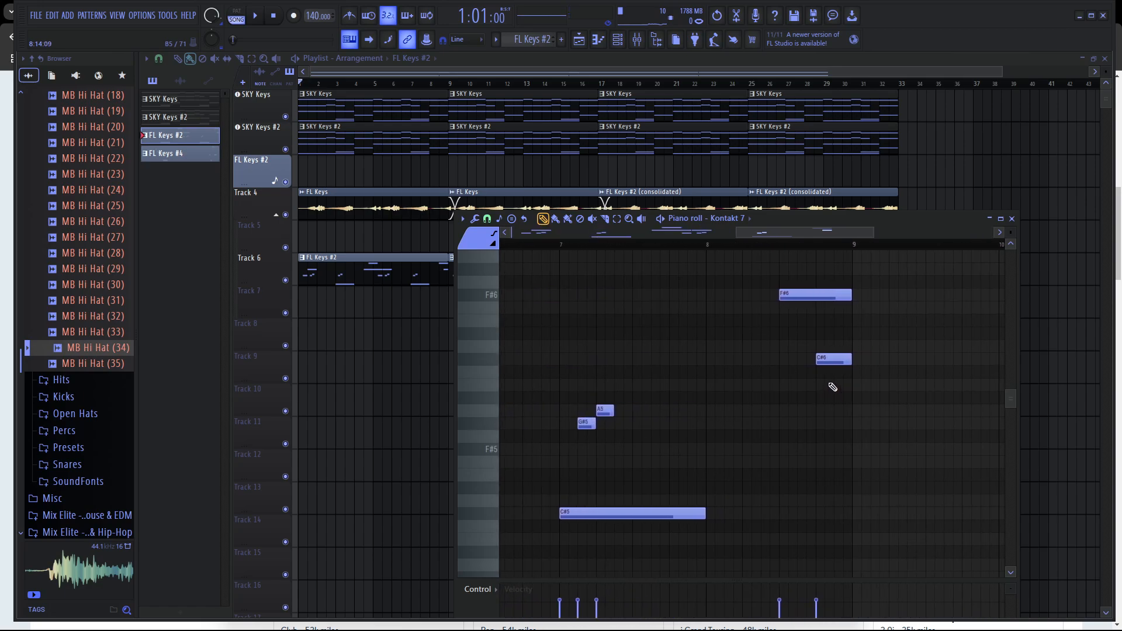
pyautogui.scroll(-3, 831, 380)
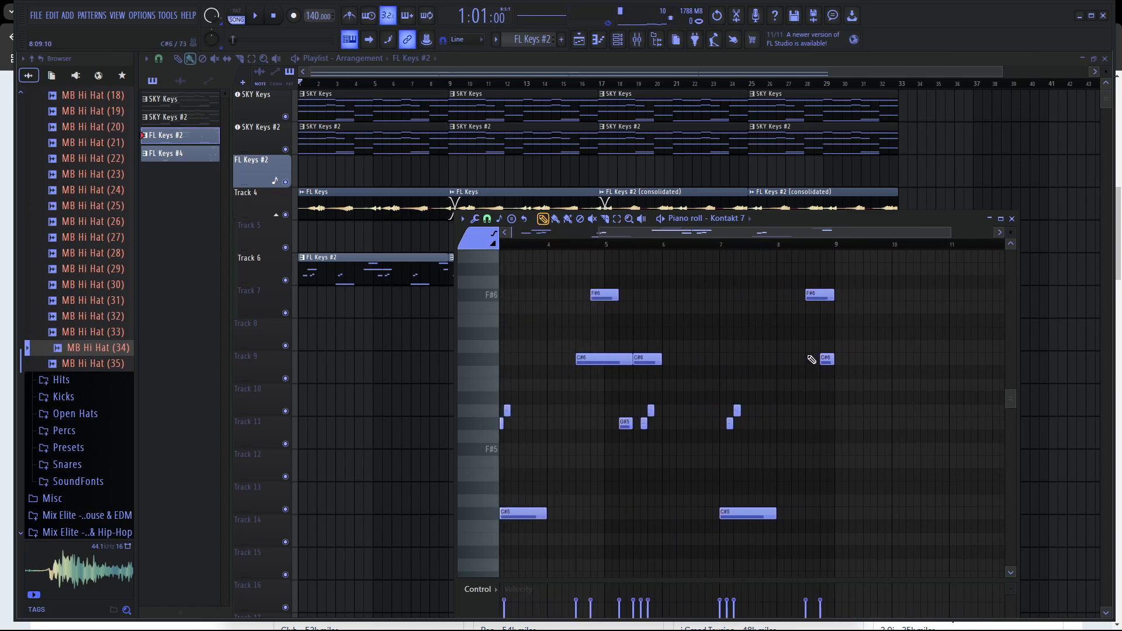
pyautogui.press('space')
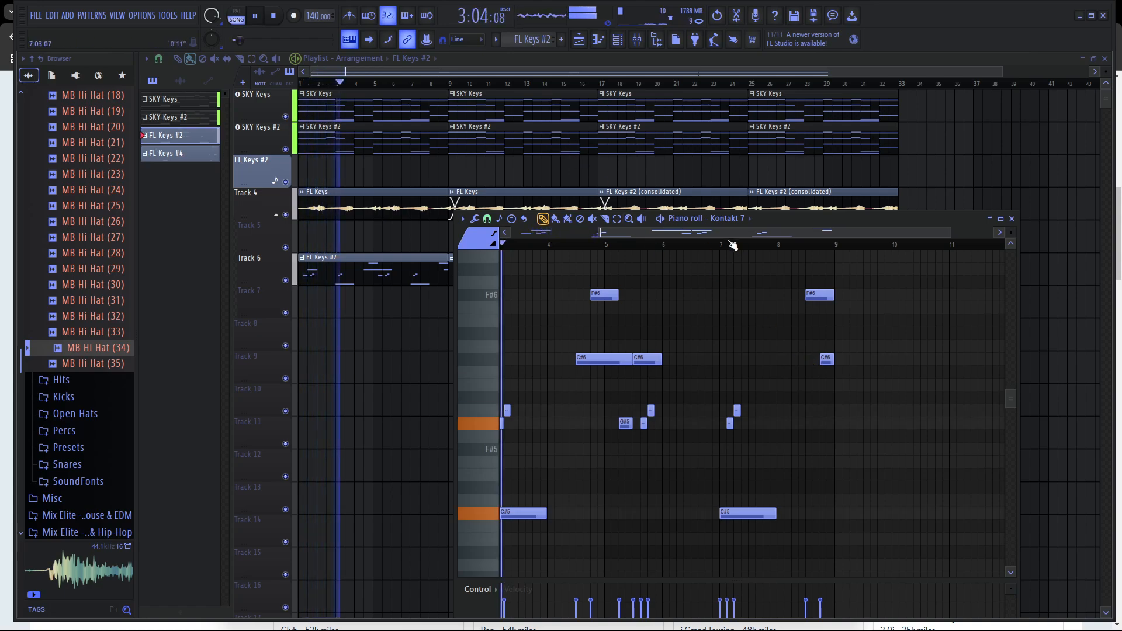
pyautogui.moveTo(725, 233); pyautogui.dragTo(614, 250)
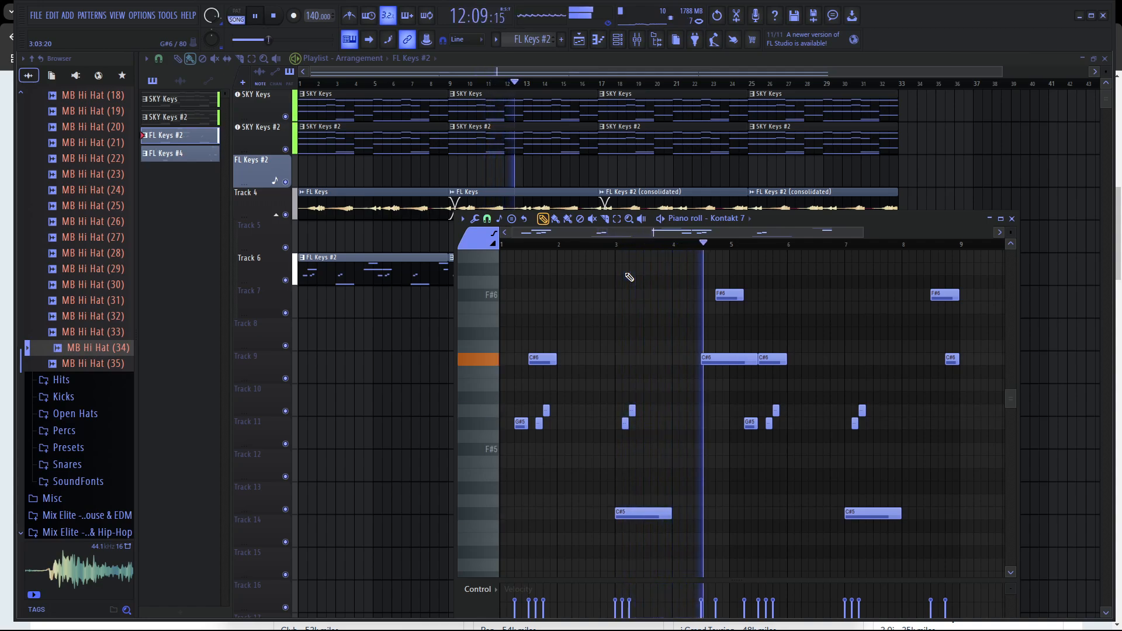
pyautogui.press('space')
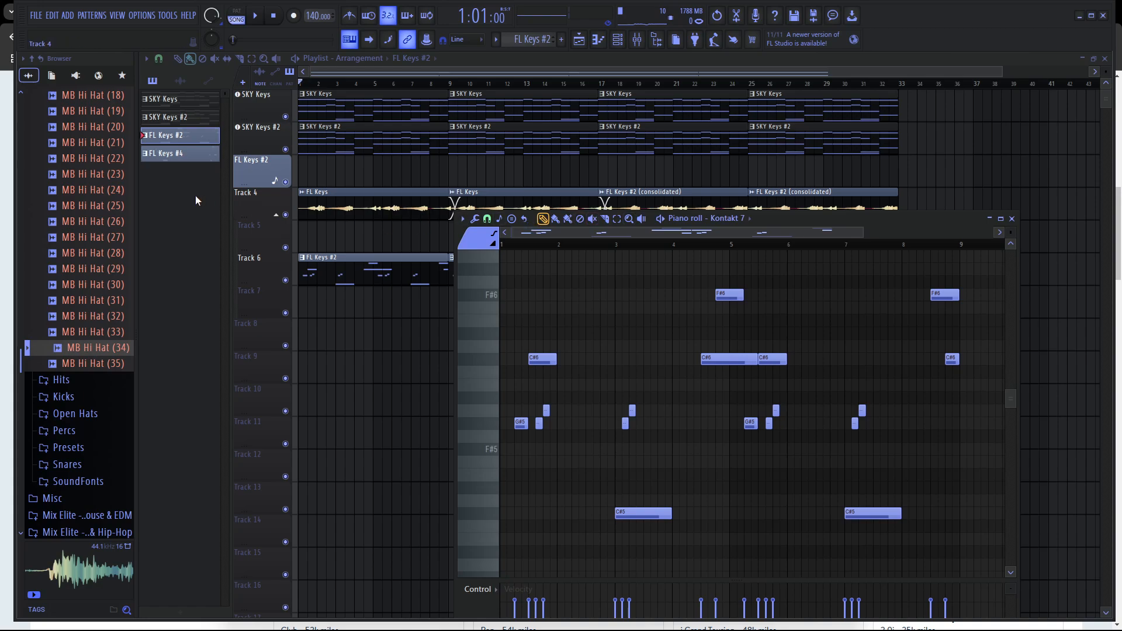
pyautogui.press('F7')
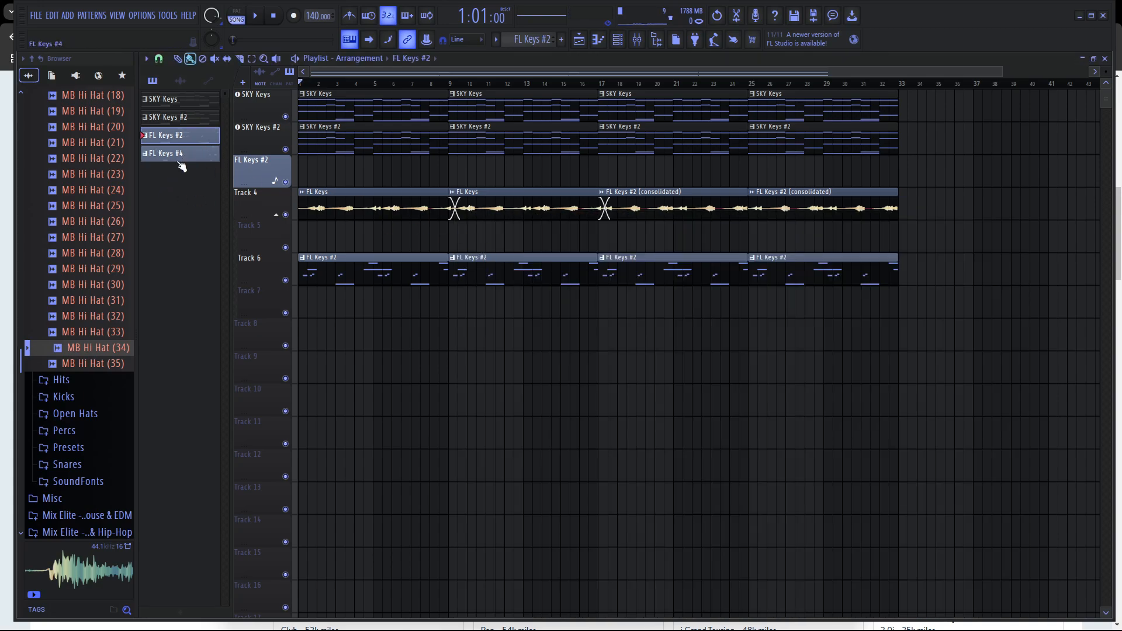
pyautogui.doubleClick(506, 257)
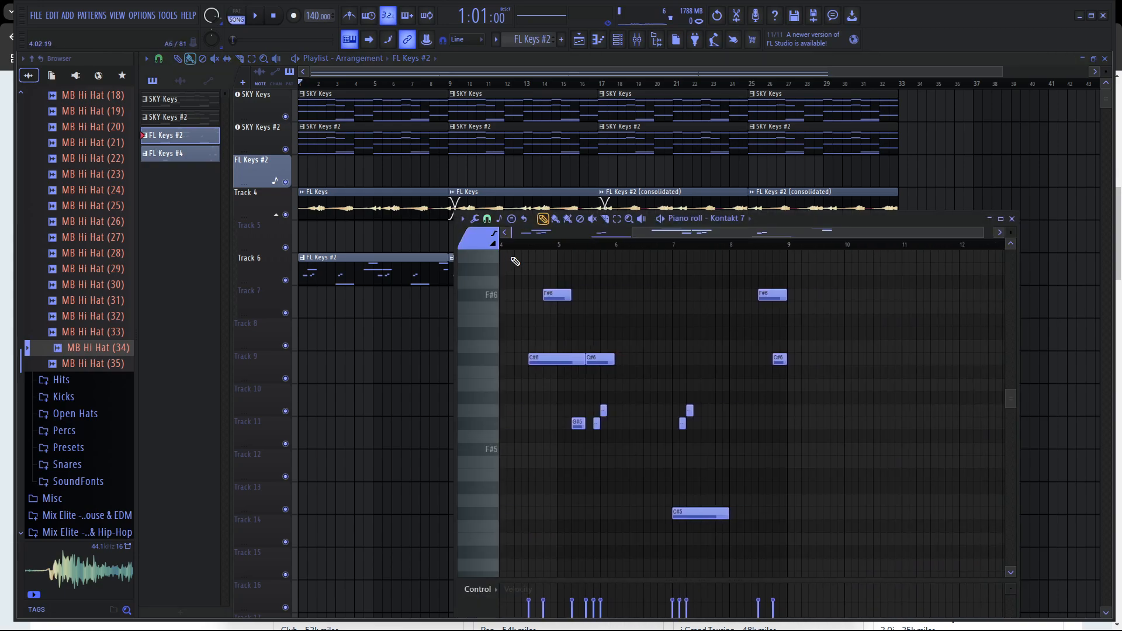
pyautogui.moveTo(733, 233); pyautogui.dragTo(454, 237)
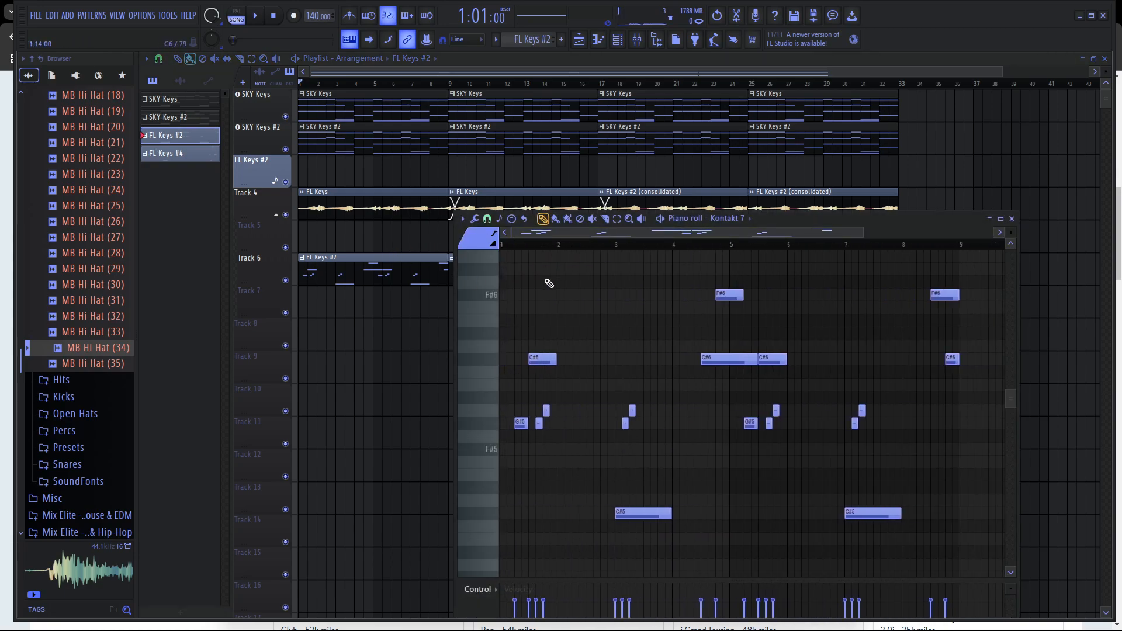
pyautogui.press('F7')
pyautogui.doubleClick(477, 259)
pyautogui.moveTo(730, 236); pyautogui.dragTo(498, 236)
pyautogui.press('F7')
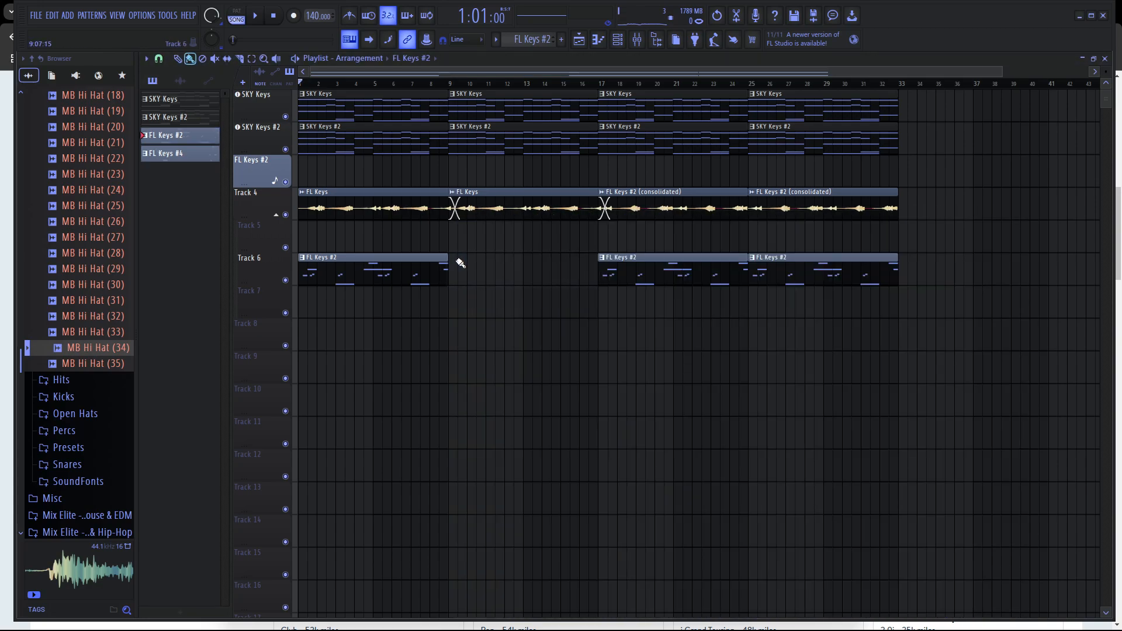
# Restore the deleted FL Keys #2 clip at bar 9 on Track 6 and make it a unique pattern.
pyautogui.click(461, 263)
pyautogui.click(453, 258)
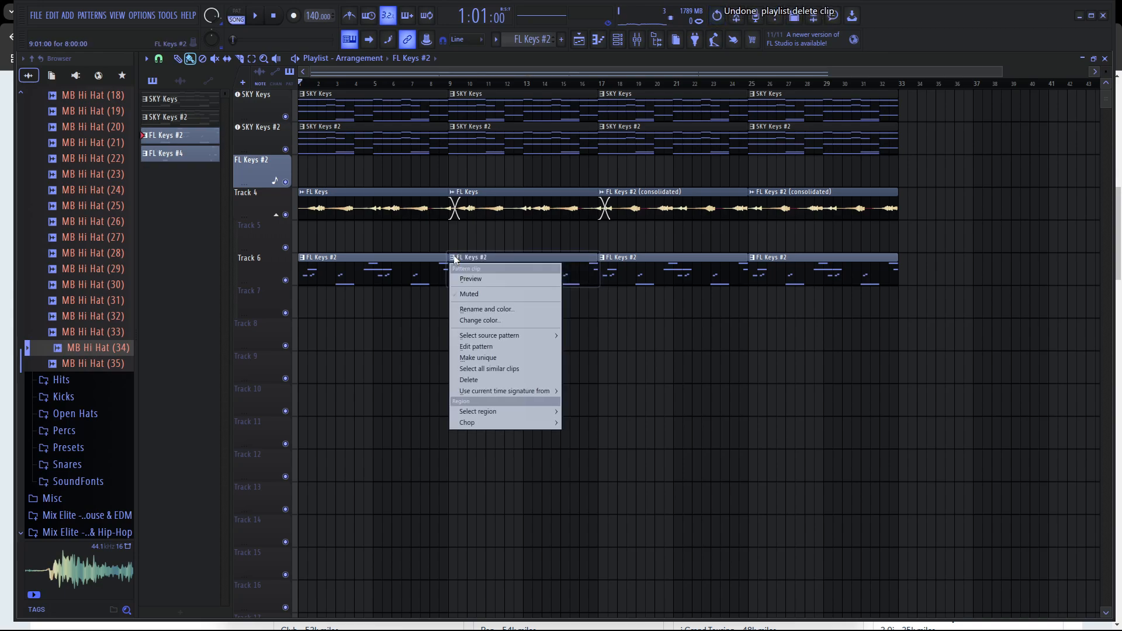
pyautogui.click(510, 357)
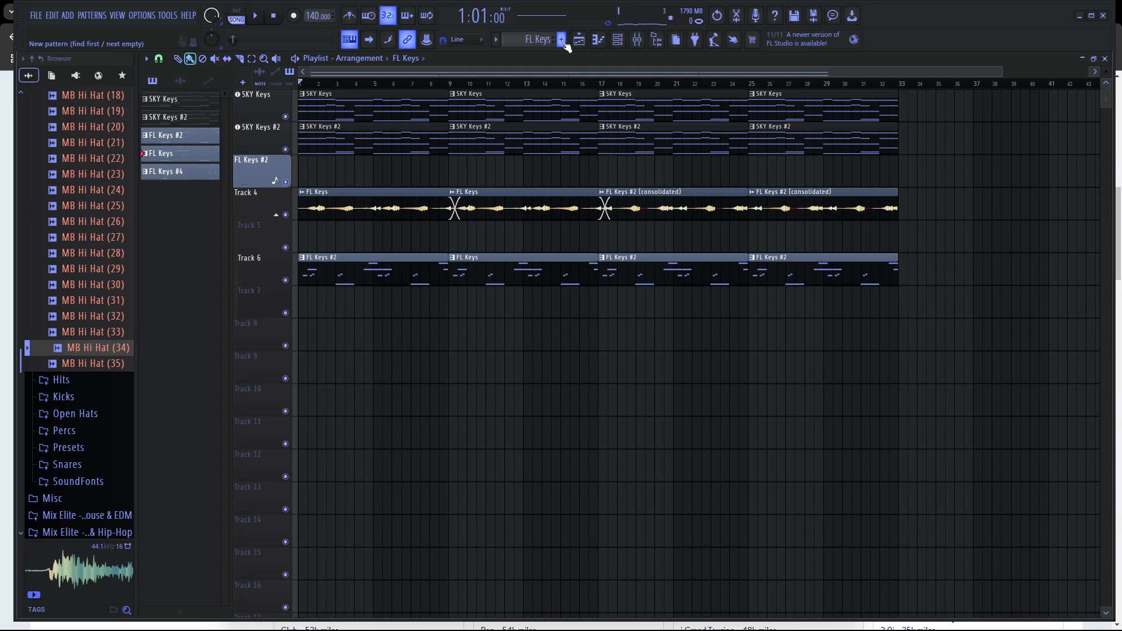
# Play the arrangement from bar 9, open that bar's FL Keys clip in the piano roll, and add an A5 note midway through bar 2.
pyautogui.doubleClick(537, 261)
pyautogui.press('Escape')
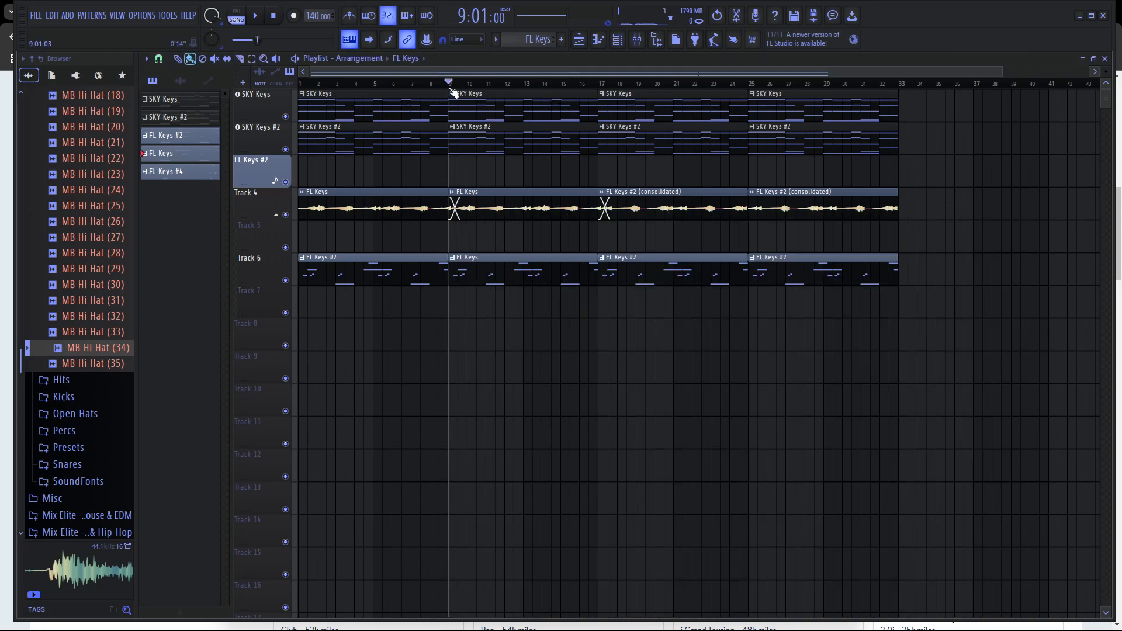
pyautogui.press('space')
pyautogui.doubleClick(547, 260)
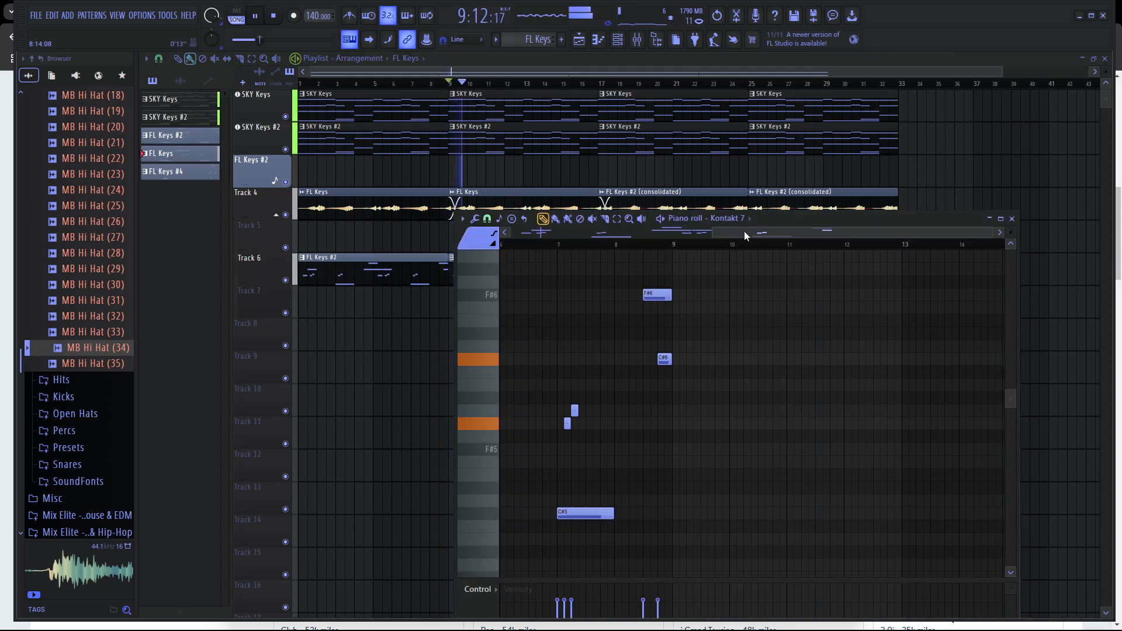
pyautogui.keyDown('ctrl'); pyautogui.scroll(2, 593, 414); pyautogui.keyUp('ctrl')
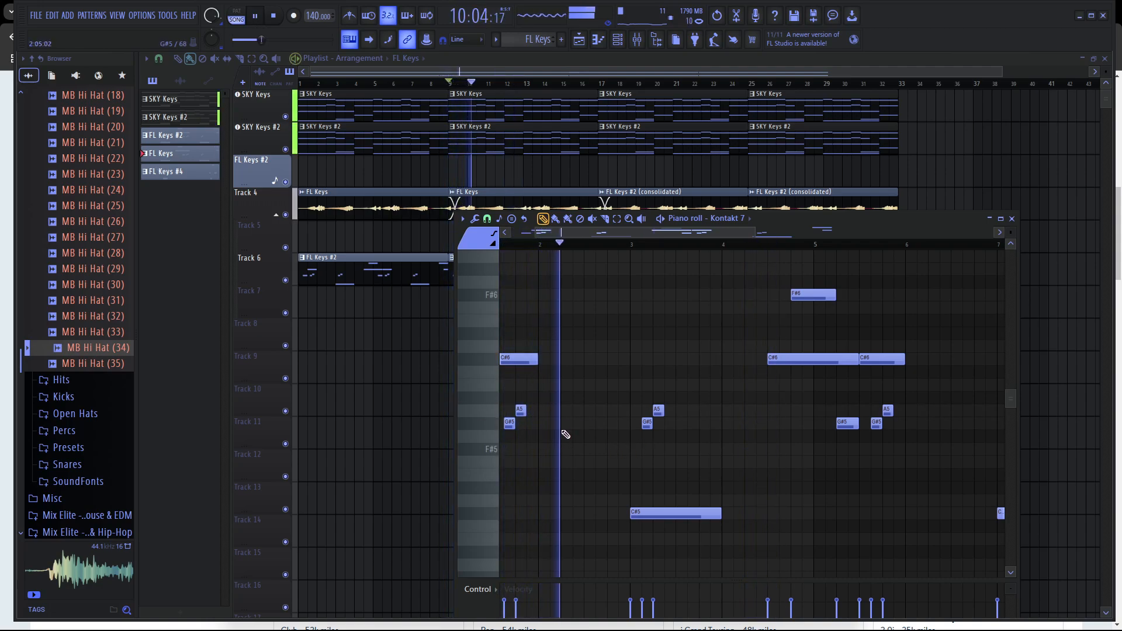
pyautogui.press('space')
pyautogui.click(576, 461)
pyautogui.moveTo(571, 458); pyautogui.dragTo(568, 404)
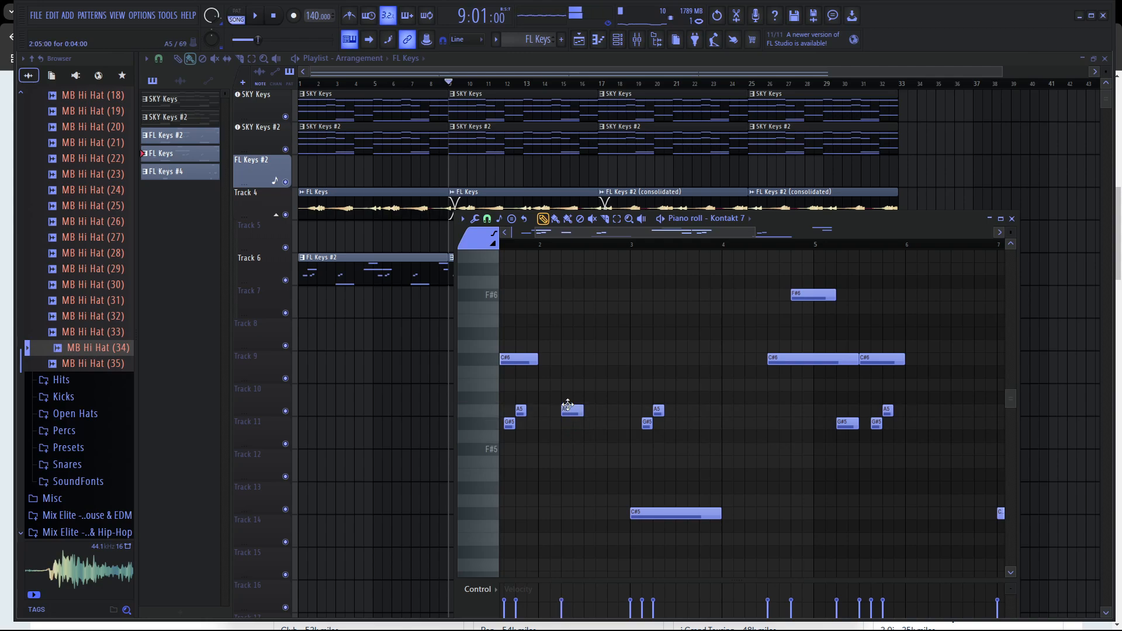
# Follow the new A5 with G#5 and F#5 notes, place a longer G#5 at the start of bar 3, and play the result.
pyautogui.press('space')
pyautogui.keyDown('ctrl'); pyautogui.scroll(3, 579, 430); pyautogui.keyUp('ctrl')
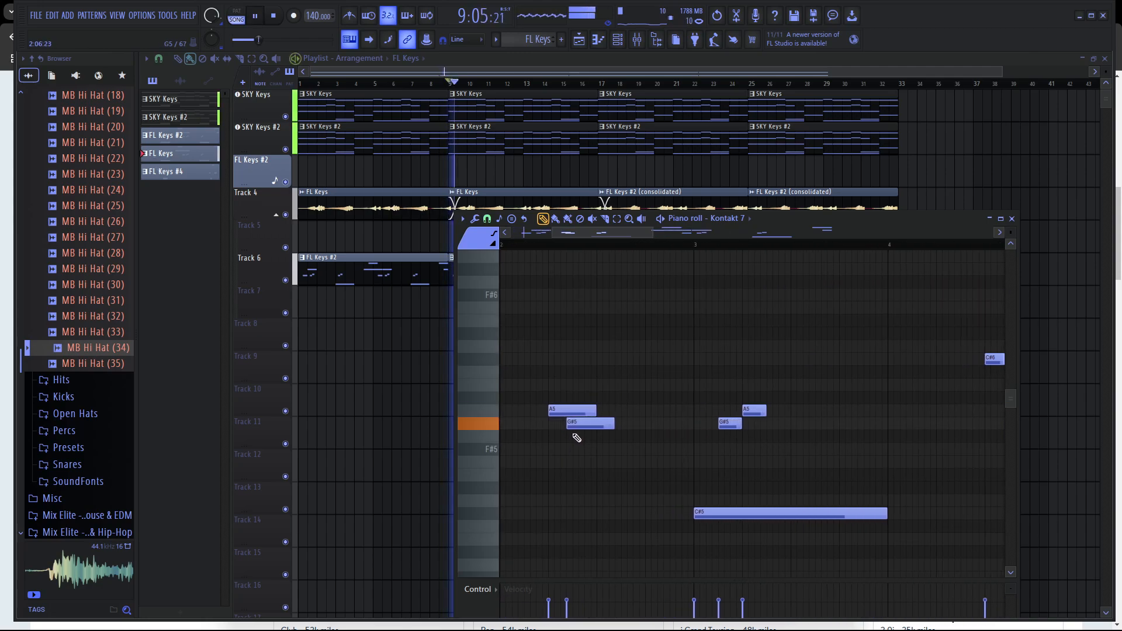
pyautogui.moveTo(581, 425); pyautogui.dragTo(723, 423)
pyautogui.press('space')
pyautogui.press('space')
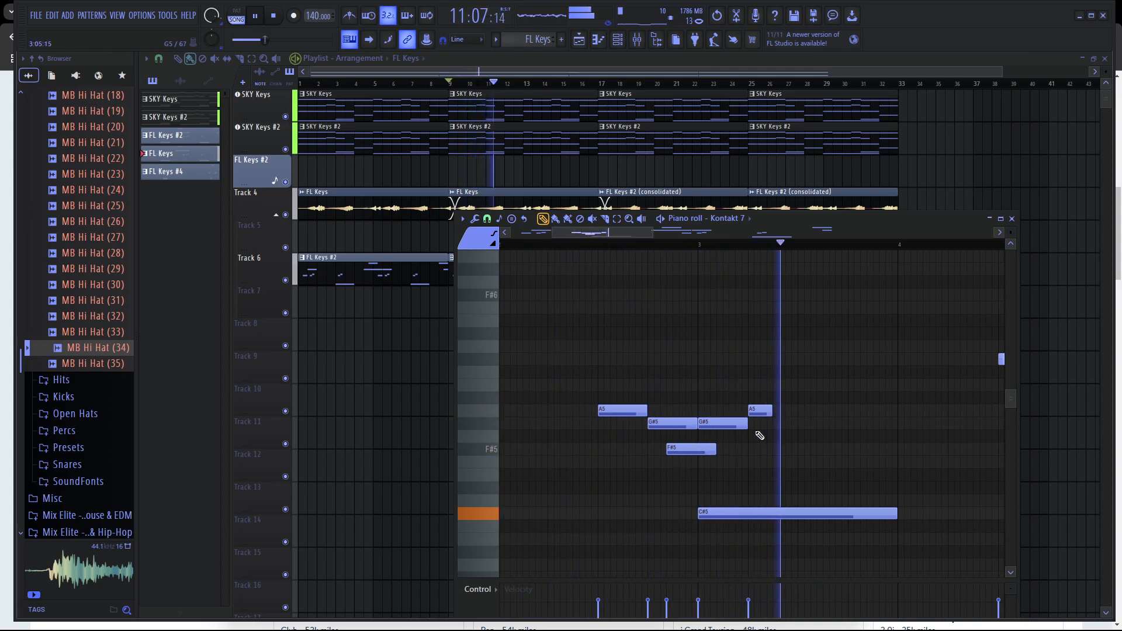
pyautogui.press('space')
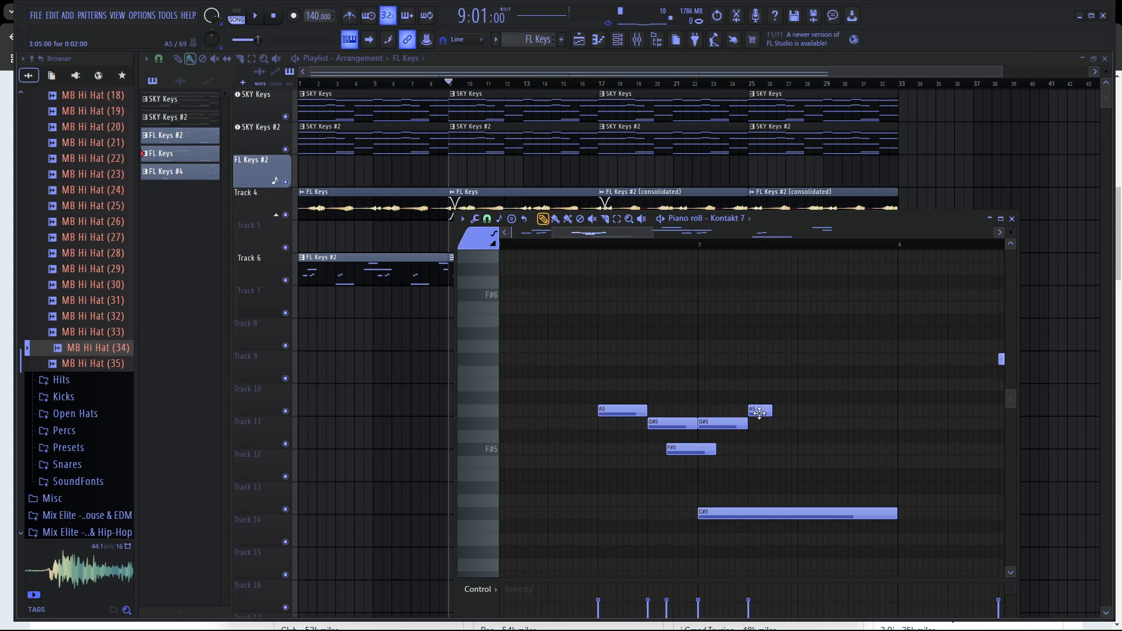
# Add short G#5 and F#5 notes late in bar 3 and lengthen the A5 note before them.
pyautogui.moveTo(820, 411); pyautogui.dragTo(810, 432)
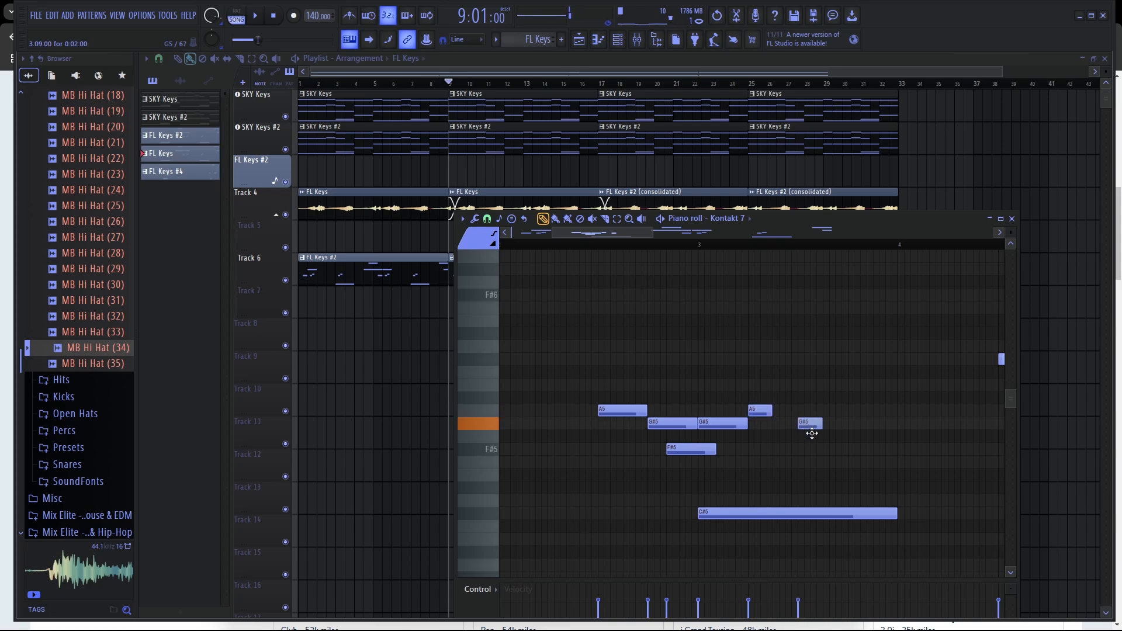
pyautogui.click(841, 436)
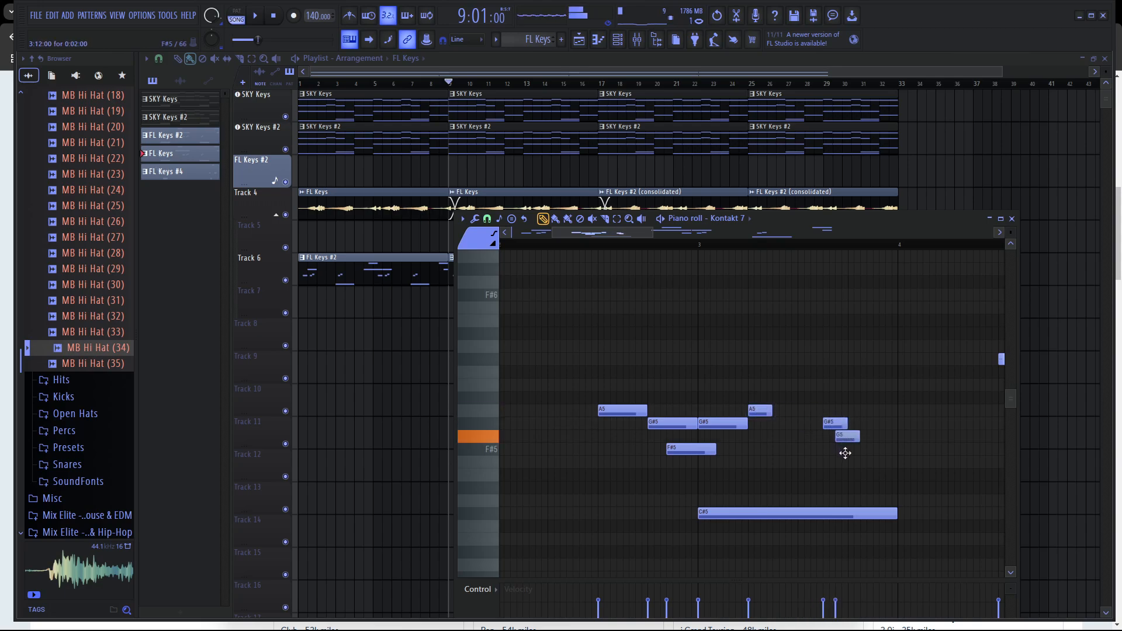
pyautogui.press('space')
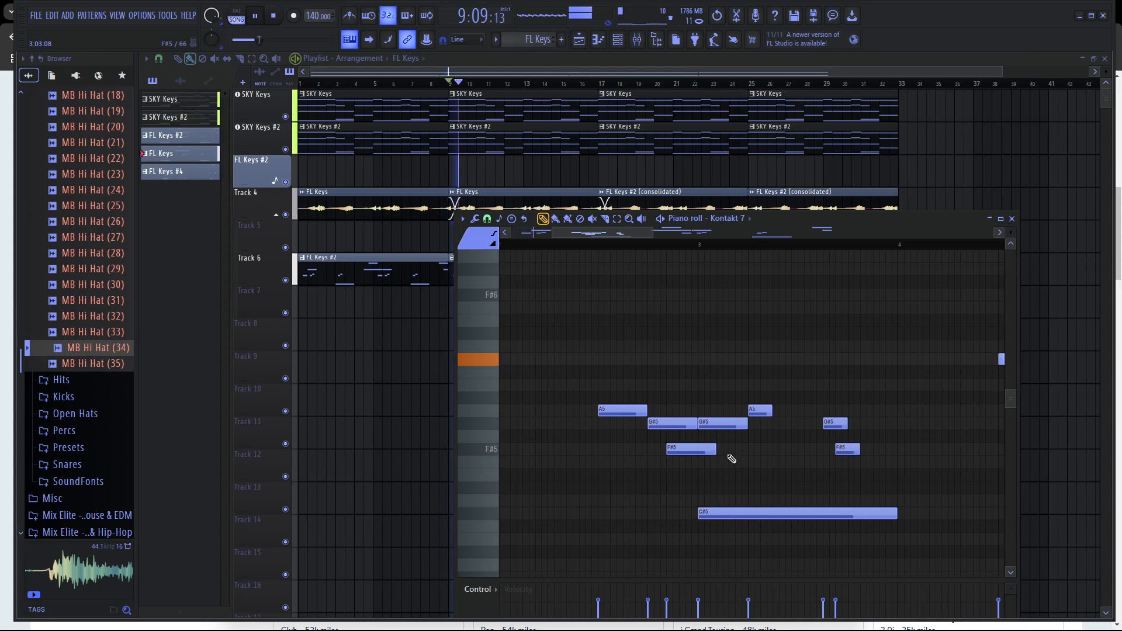
pyautogui.scroll(2, 731, 453)
pyautogui.moveTo(787, 411); pyautogui.dragTo(856, 411)
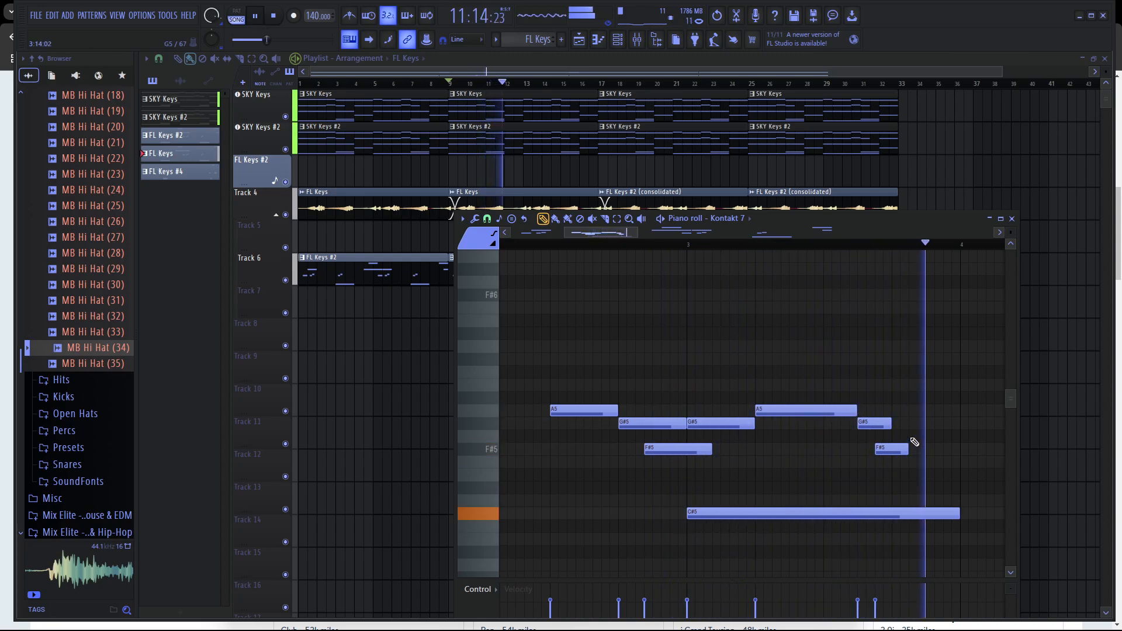
# Arrange the short G#5 and F#5 back to back at the end of bar 3 and extend the A5 to meet them.
pyautogui.scroll(-1, 888, 430)
pyautogui.press('space')
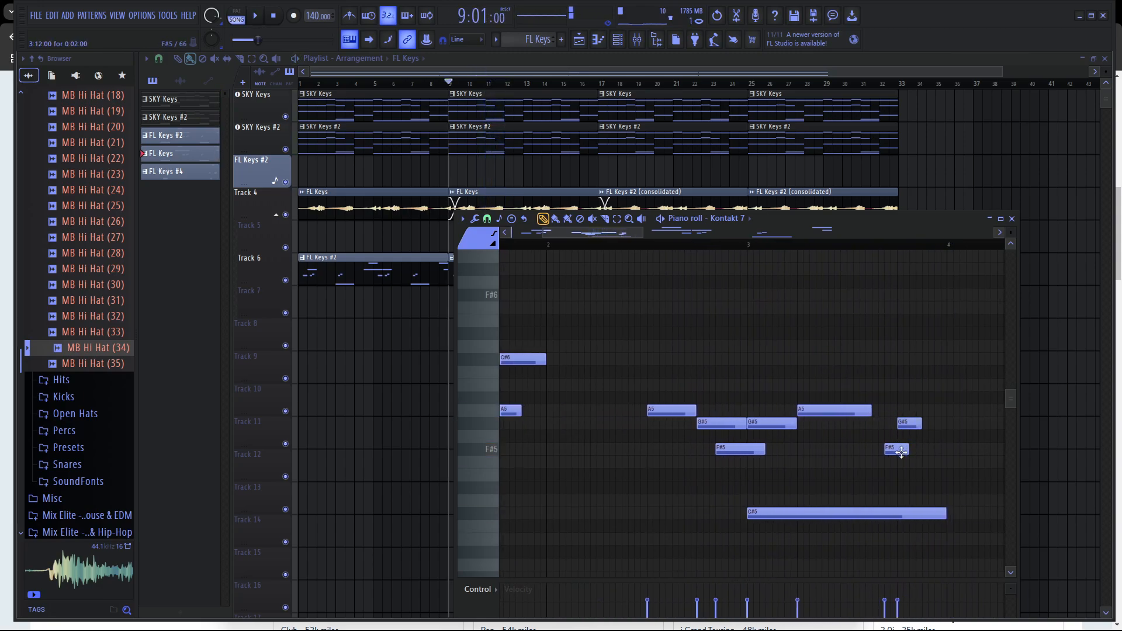
pyautogui.press('space')
pyautogui.moveTo(870, 411); pyautogui.dragTo(896, 410)
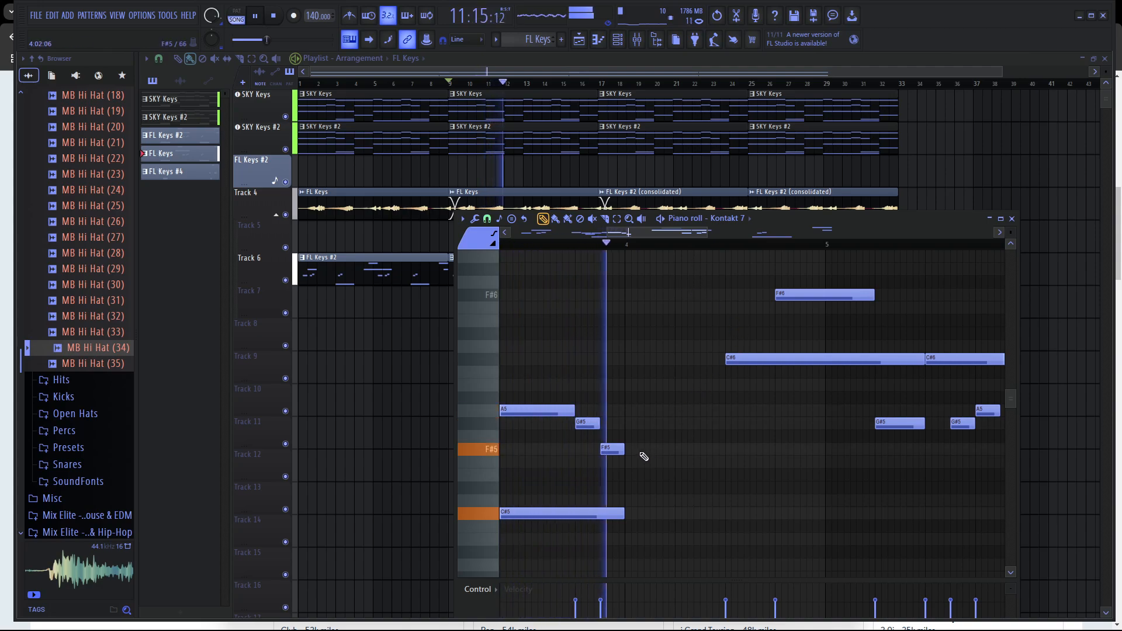
# Add a longer G#5 note at the start of bar 4, play the arrangement, and return to the playlist.
pyautogui.press('space')
pyautogui.moveTo(636, 449)
pyautogui.mouseDown()
pyautogui.moveTo(638, 419)
pyautogui.moveTo(724, 429)
pyautogui.mouseUp()
pyautogui.press('space')
pyautogui.scroll(-5, 716, 427)
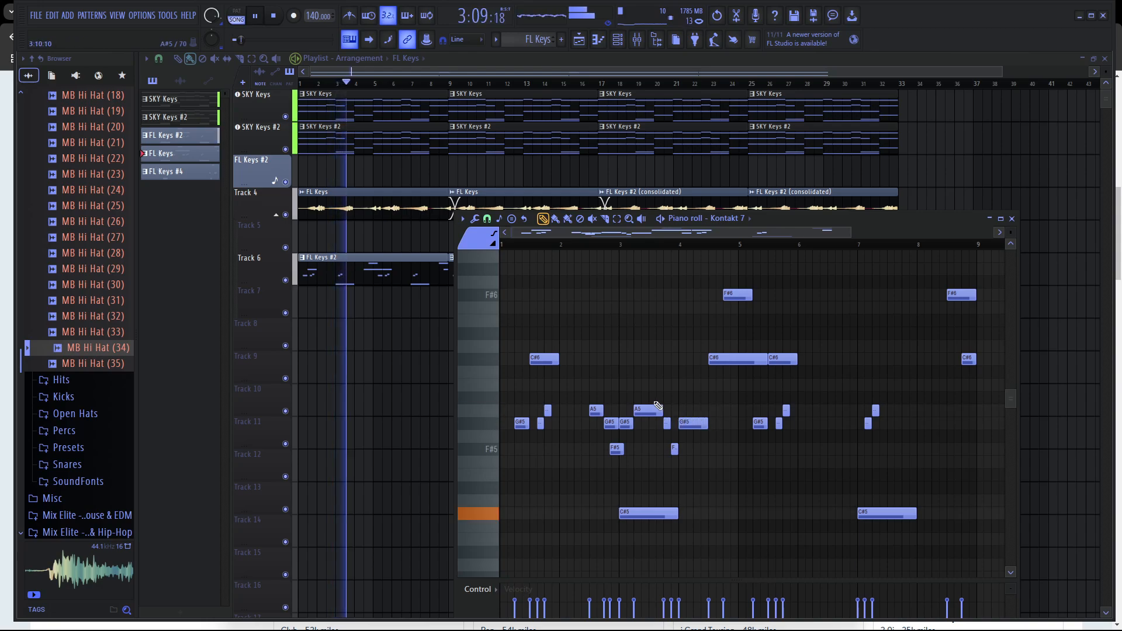
pyautogui.press('space')
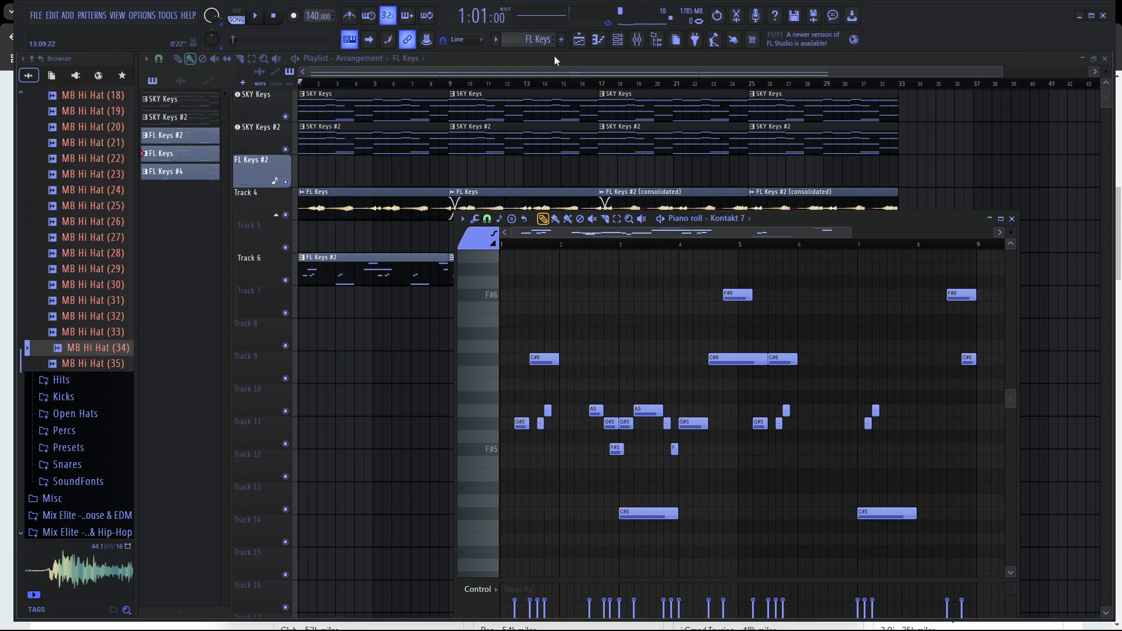
pyautogui.press('F7')
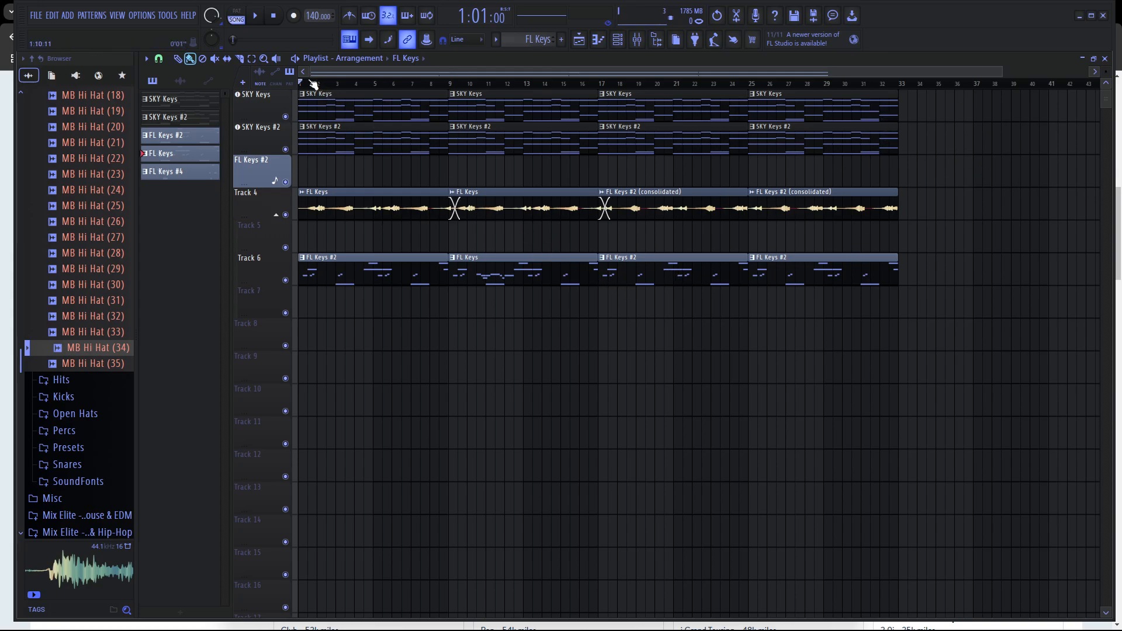
pyautogui.click(251, 59)
pyautogui.moveTo(577, 235); pyautogui.dragTo(566, 257)
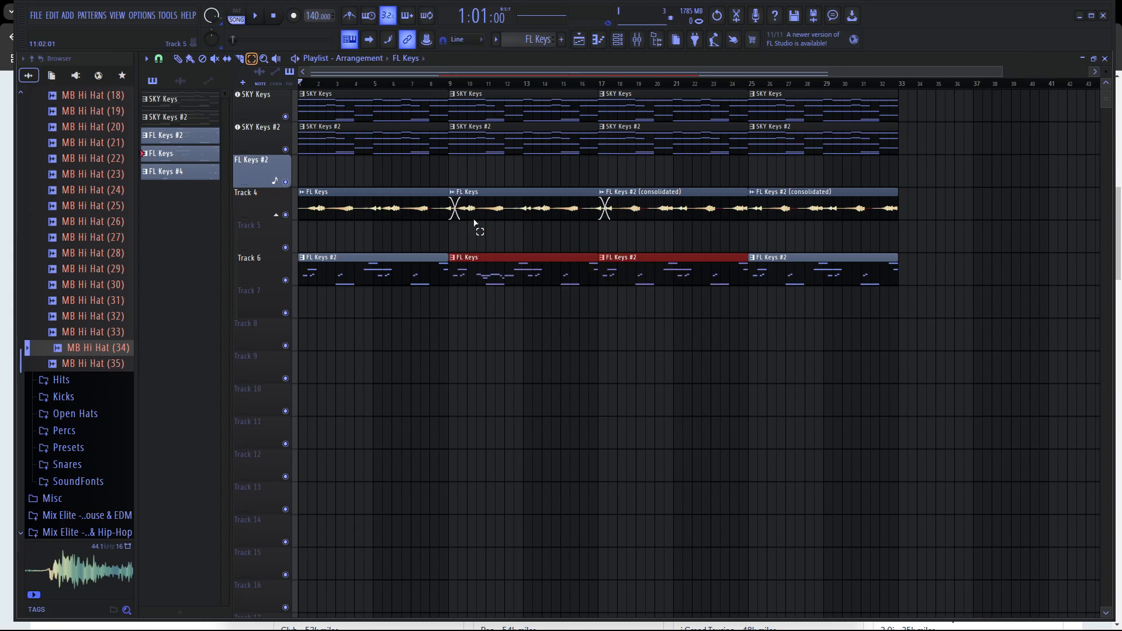
pyautogui.moveTo(571, 84); pyautogui.dragTo(655, 84)
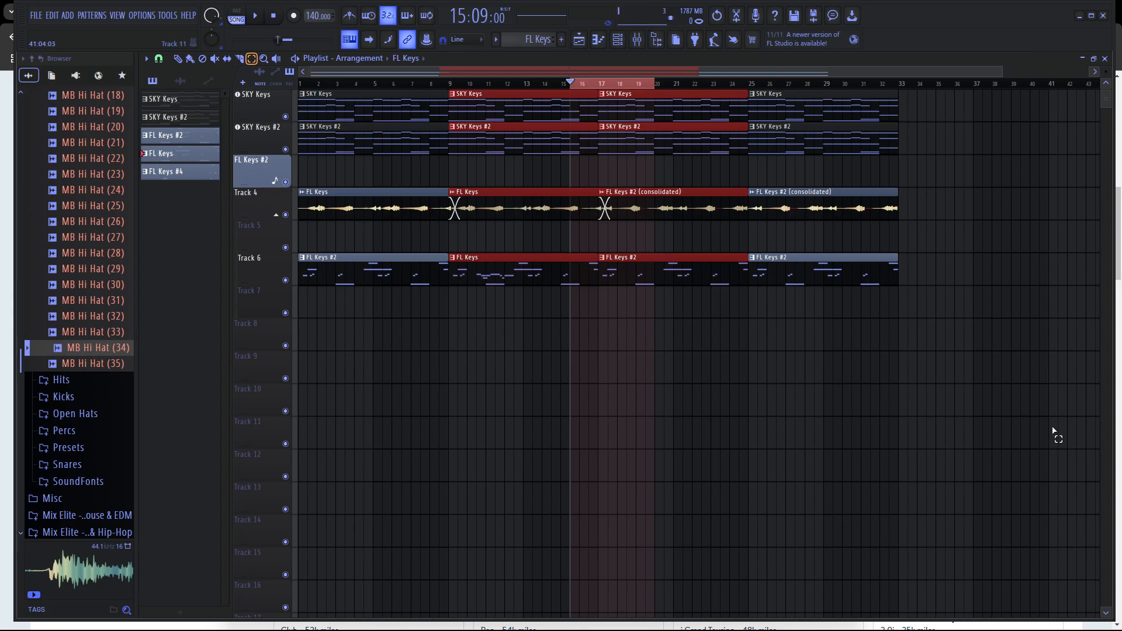
pyautogui.click(616, 285)
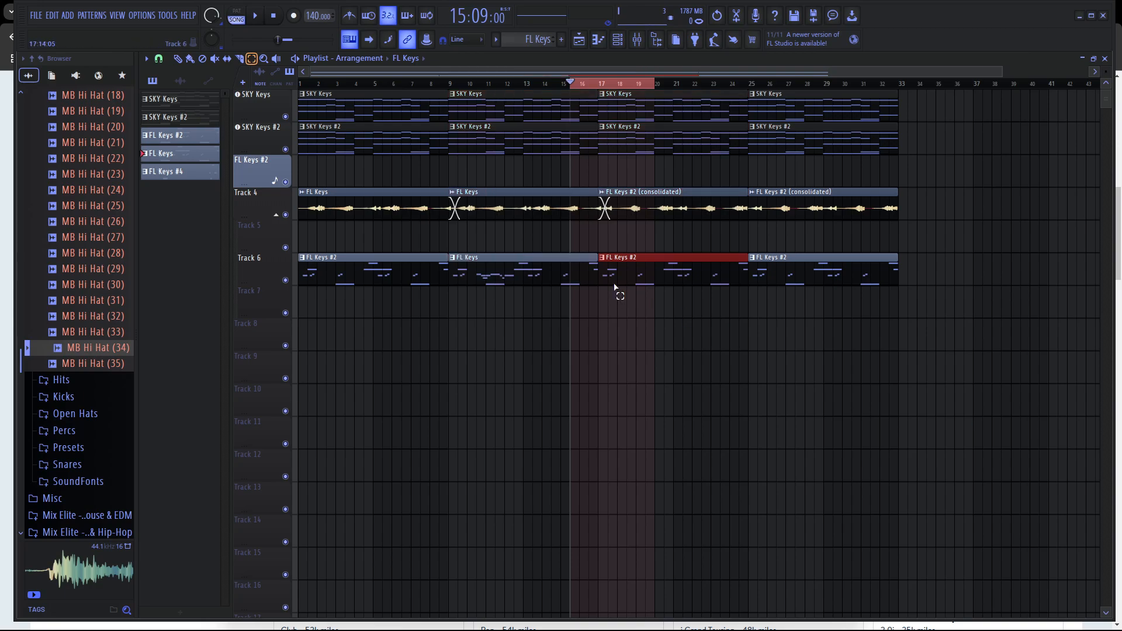
pyautogui.click(560, 261)
pyautogui.click(555, 311)
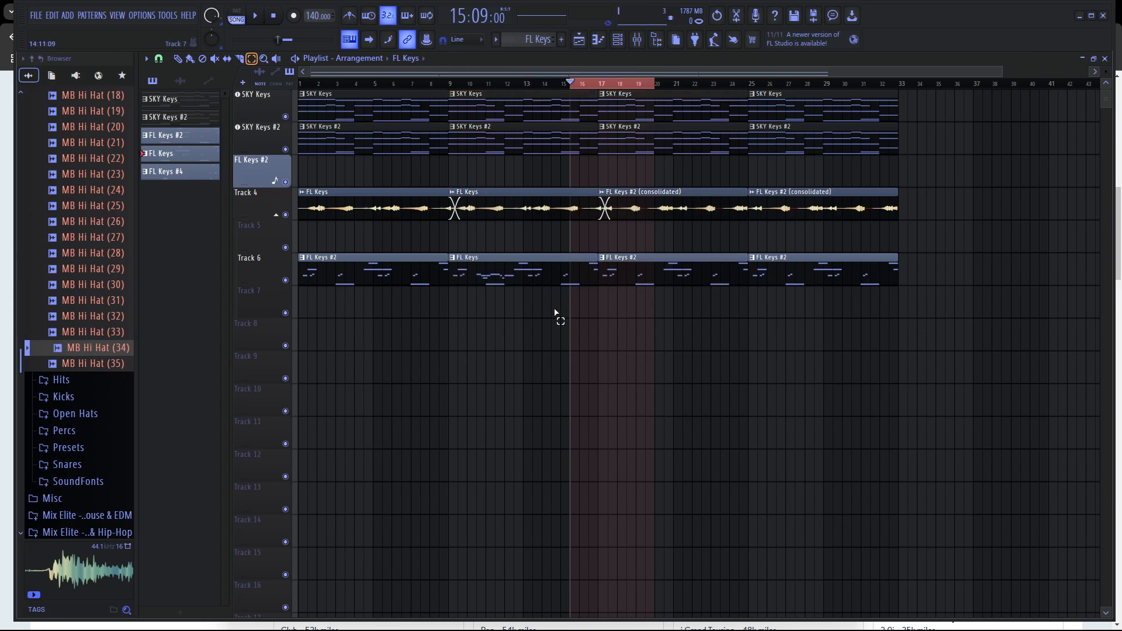
pyautogui.click(563, 274)
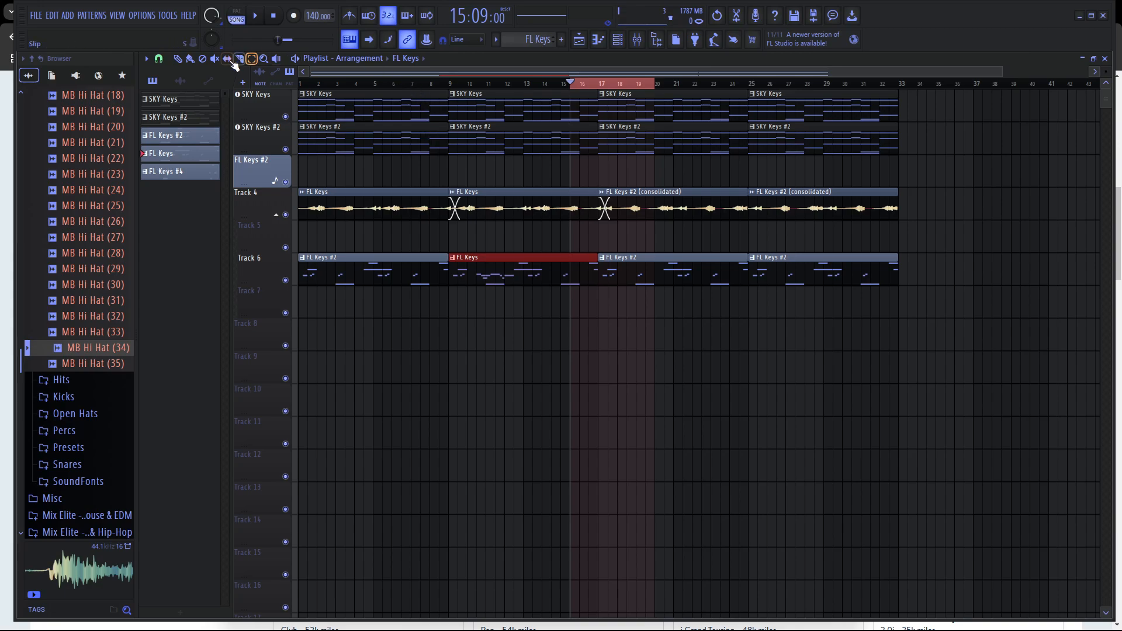
pyautogui.click(192, 59)
pyautogui.click(485, 83)
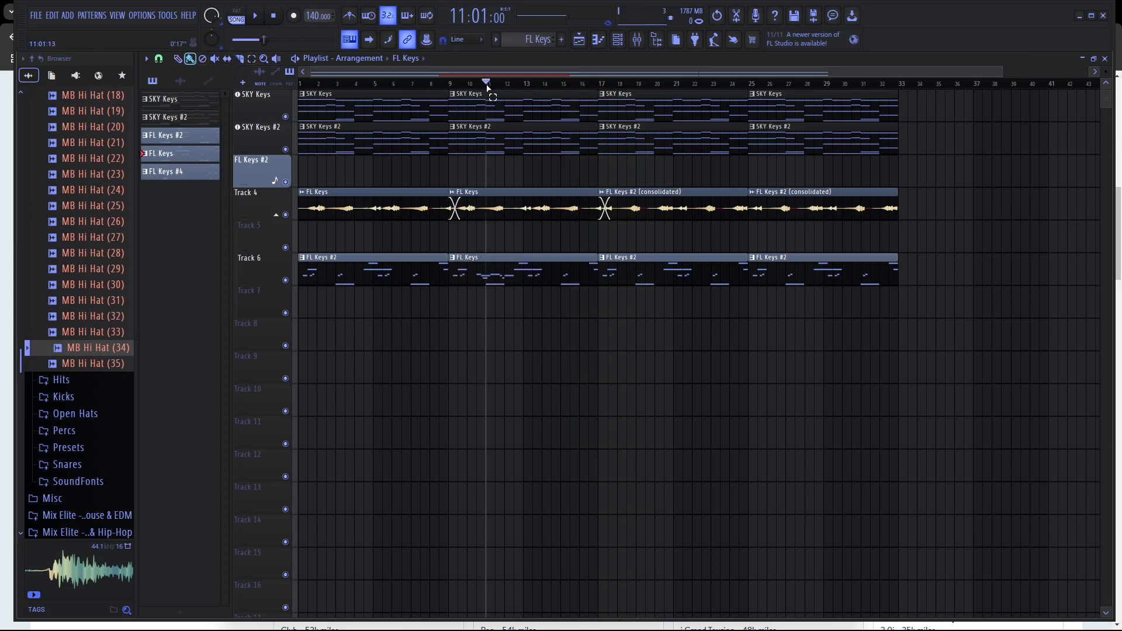
pyautogui.moveTo(488, 86); pyautogui.dragTo(201, 111)
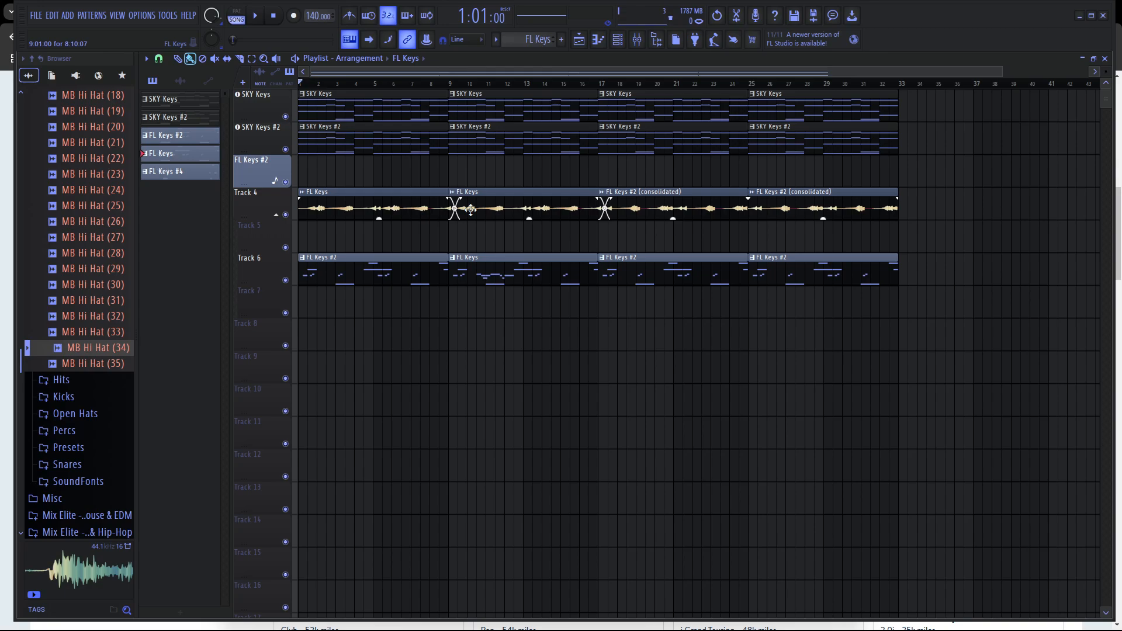
# Play the arrangement from the start, reopen the bar 9 FL Keys clip, and add overlapping F#6 and C#6 notes in the pattern's bar 2.
pyautogui.press('space')
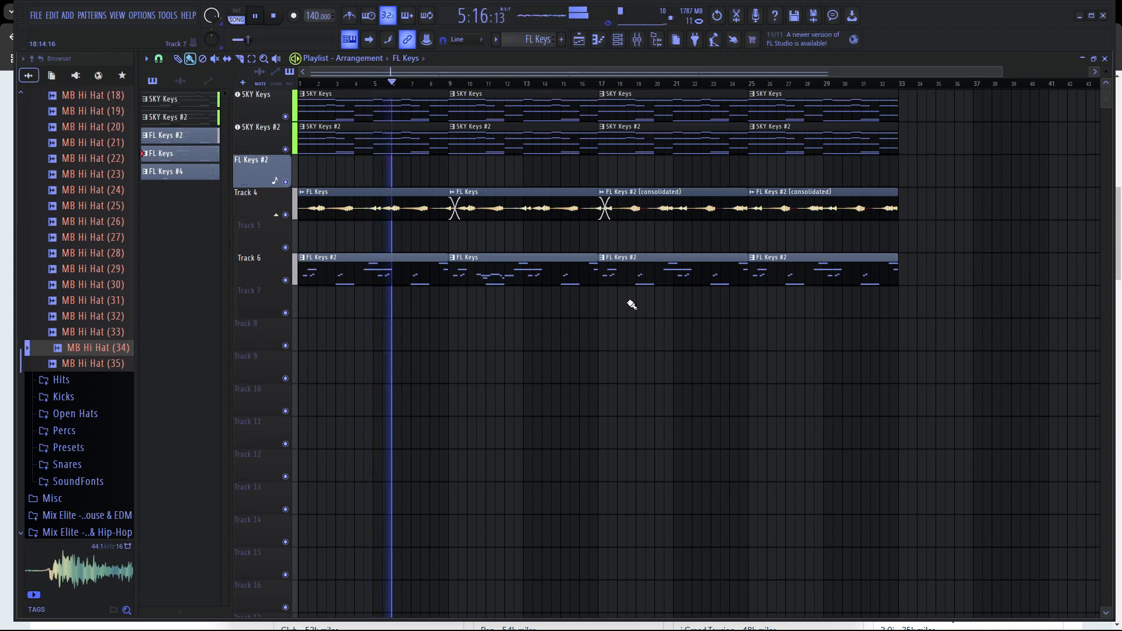
pyautogui.doubleClick(553, 260)
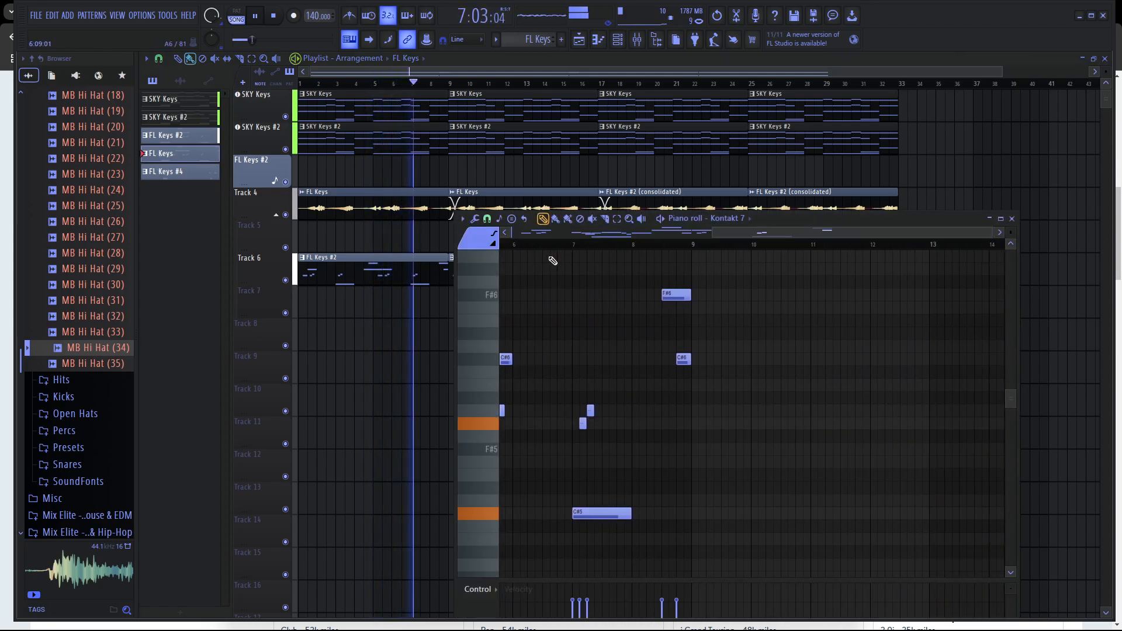
pyautogui.hscroll(-5, 543, 265)
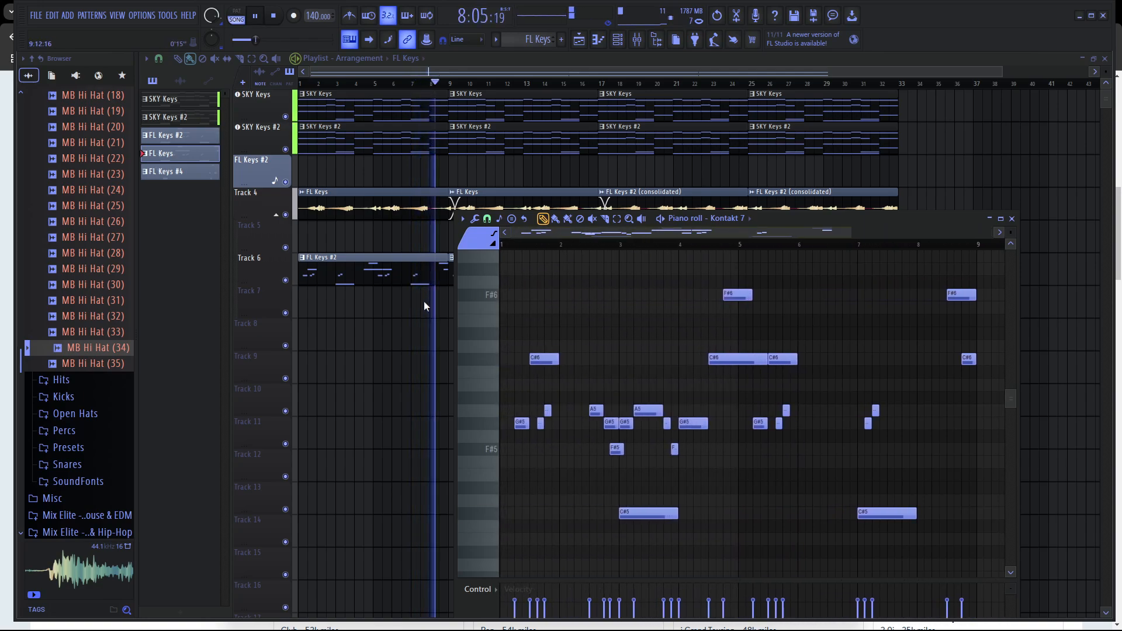
pyautogui.scroll(1, 621, 365)
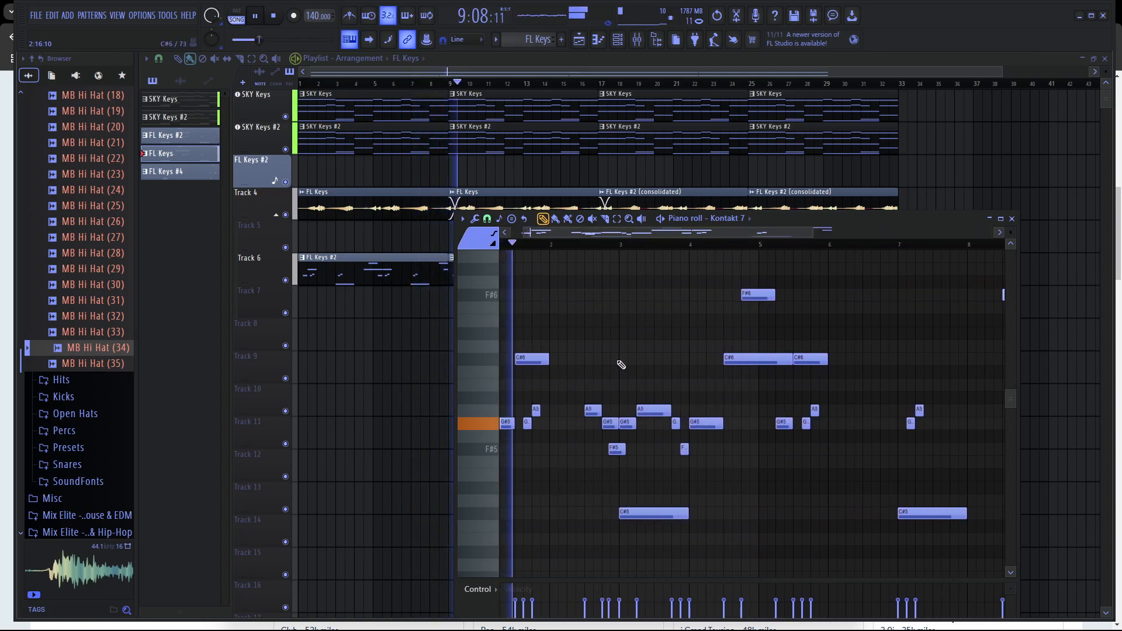
pyautogui.press('space')
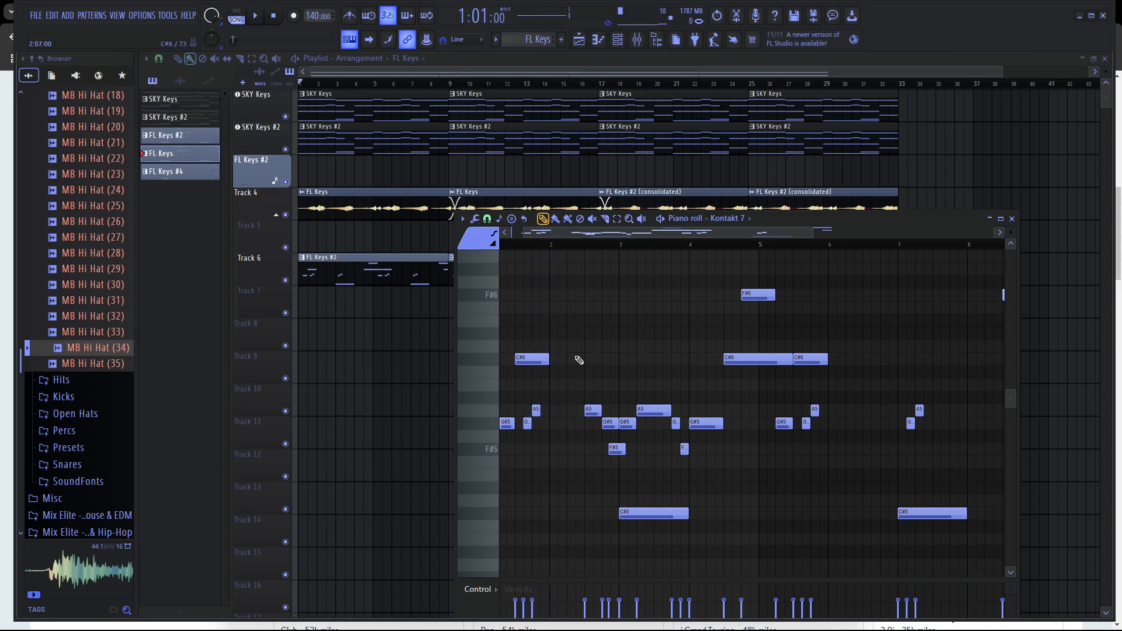
pyautogui.click(558, 346)
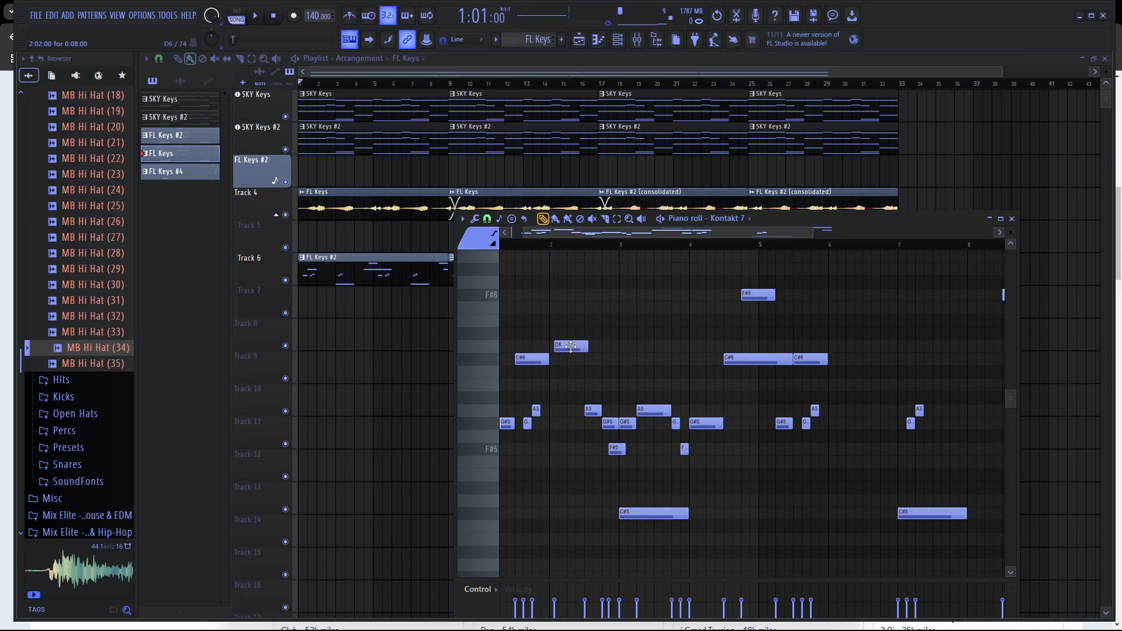
pyautogui.moveTo(571, 346)
pyautogui.mouseDown()
pyautogui.moveTo(565, 290)
pyautogui.moveTo(580, 358)
pyautogui.mouseUp()
pyautogui.moveTo(568, 295); pyautogui.dragTo(566, 295)
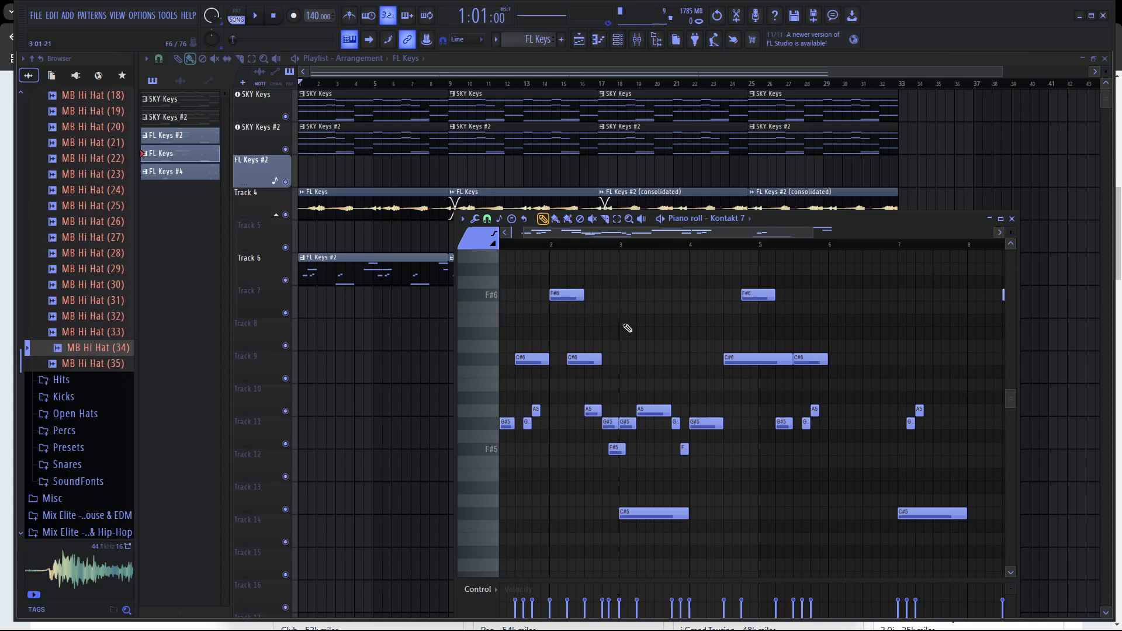
# Reposition the piano roll window, play the arrangement with the revised melody, and return to the playlist.
pyautogui.moveTo(769, 226); pyautogui.dragTo(772, 327)
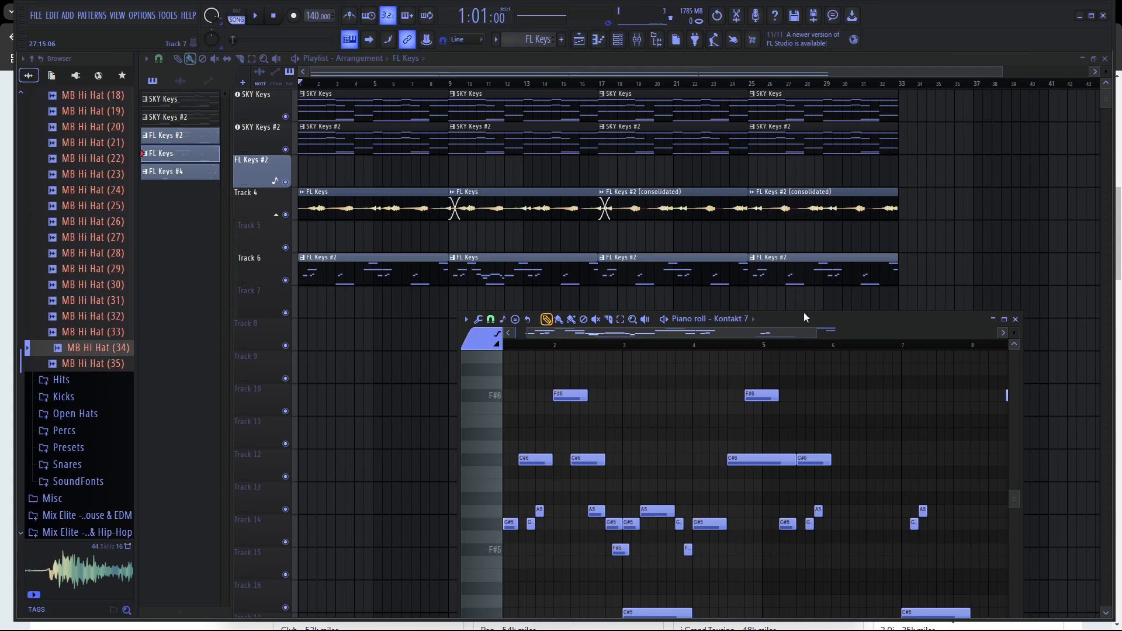
pyautogui.moveTo(807, 321); pyautogui.dragTo(815, 159)
pyautogui.press('space')
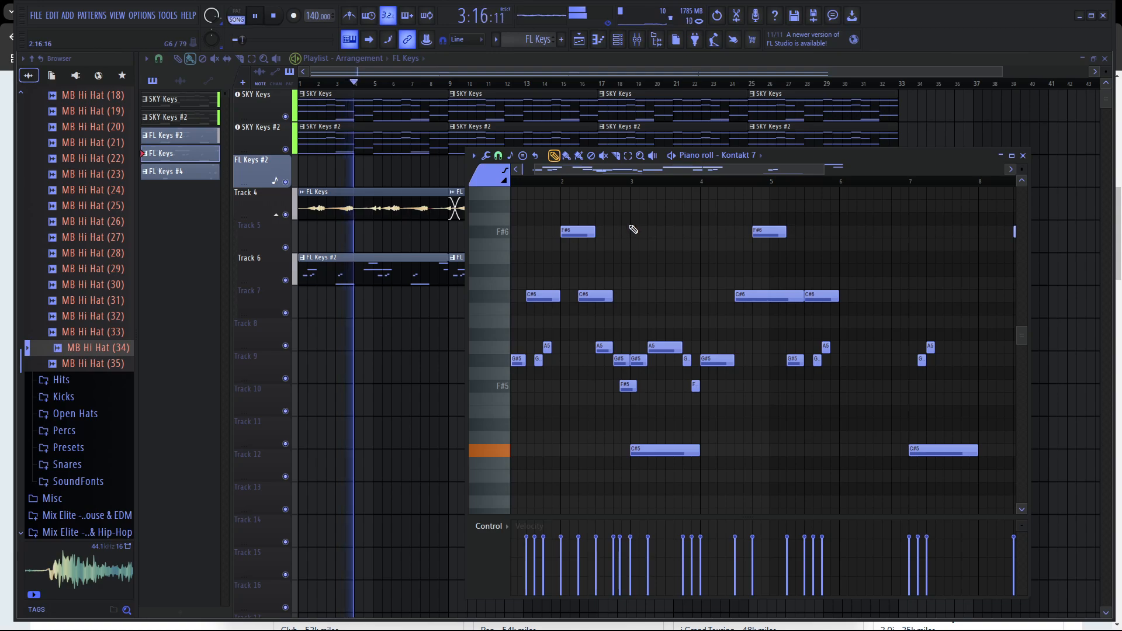
pyautogui.press('space')
pyautogui.click(636, 57)
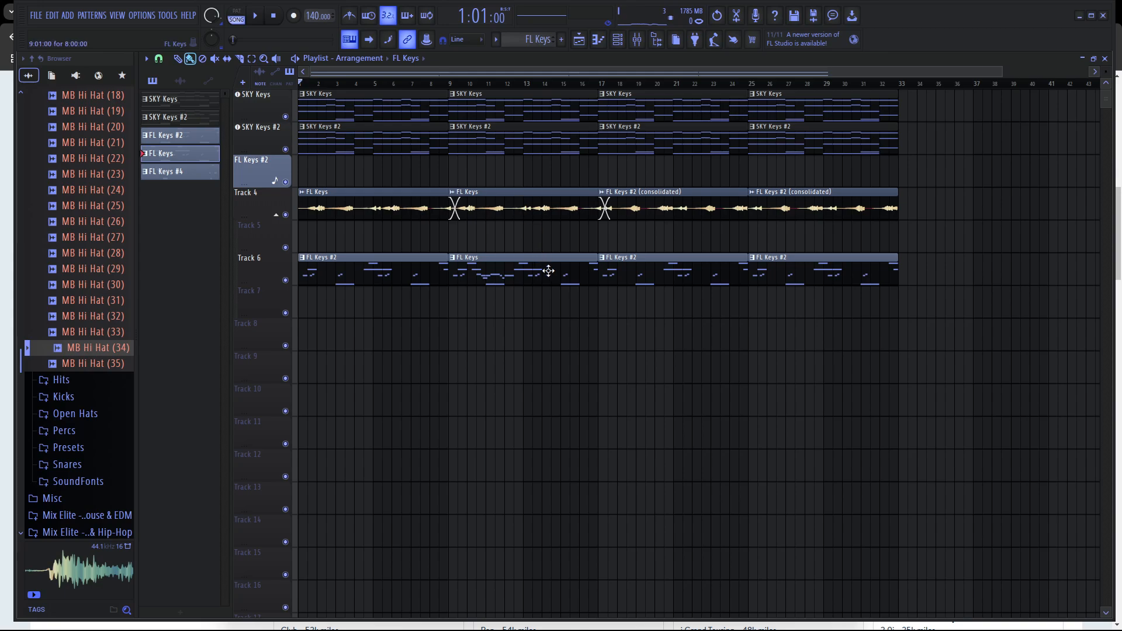
# Reopen the bar 9 FL Keys clip on Track 6 and play the arrangement from bar 9 to audition its melody.
pyautogui.doubleClick(493, 270)
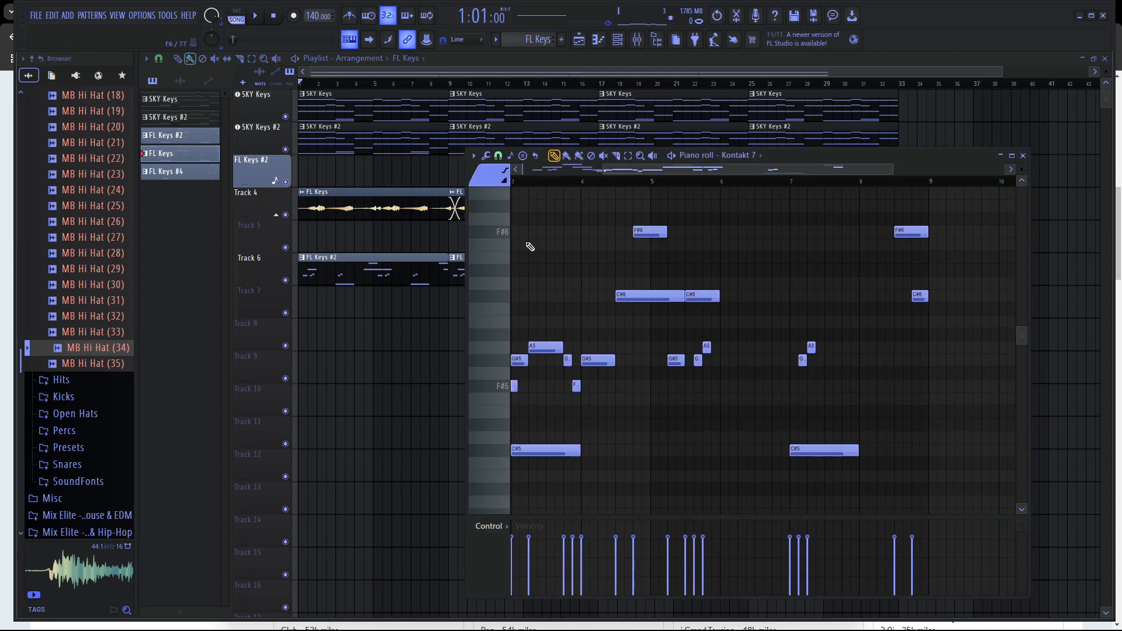
pyautogui.moveTo(657, 170); pyautogui.dragTo(545, 171)
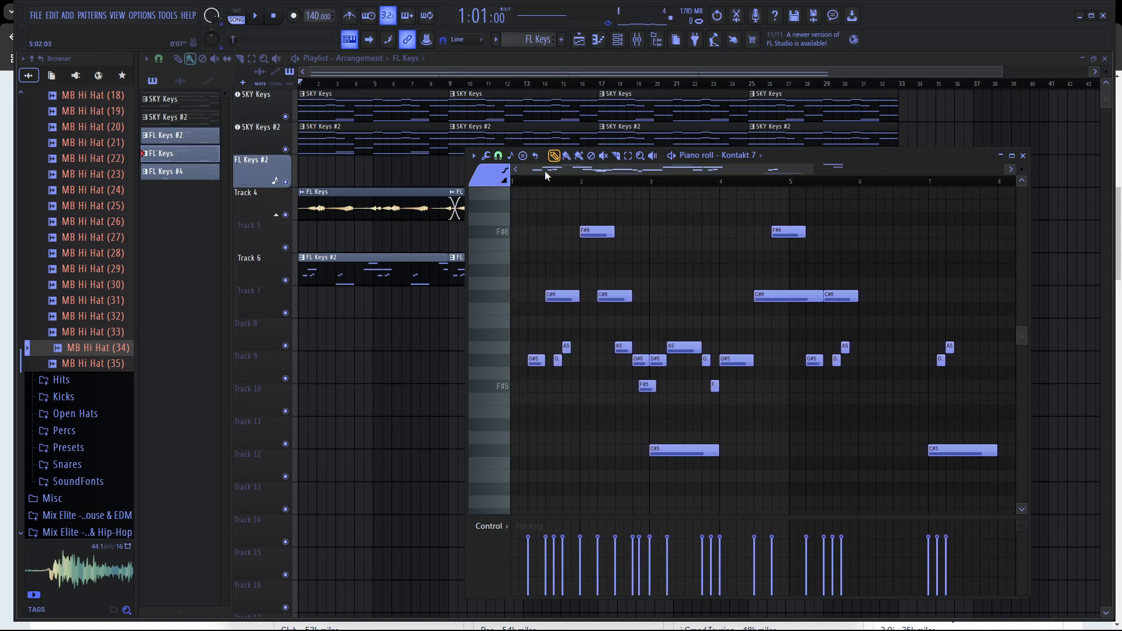
pyautogui.click(579, 179)
pyautogui.press('space')
pyautogui.press('space')
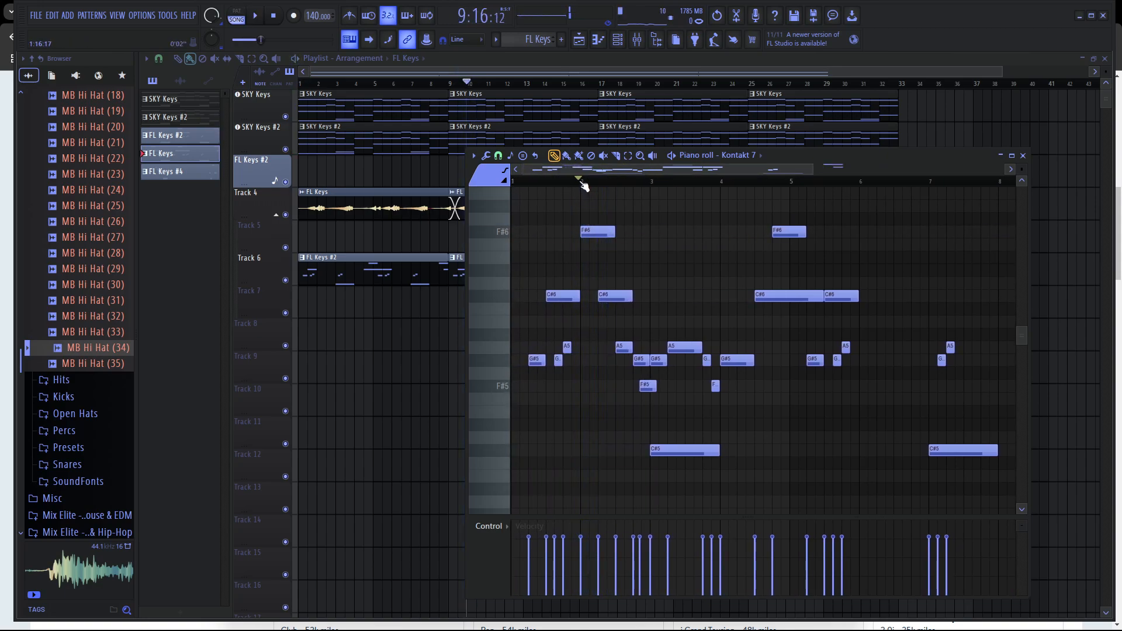
pyautogui.press('space')
pyautogui.press('space')
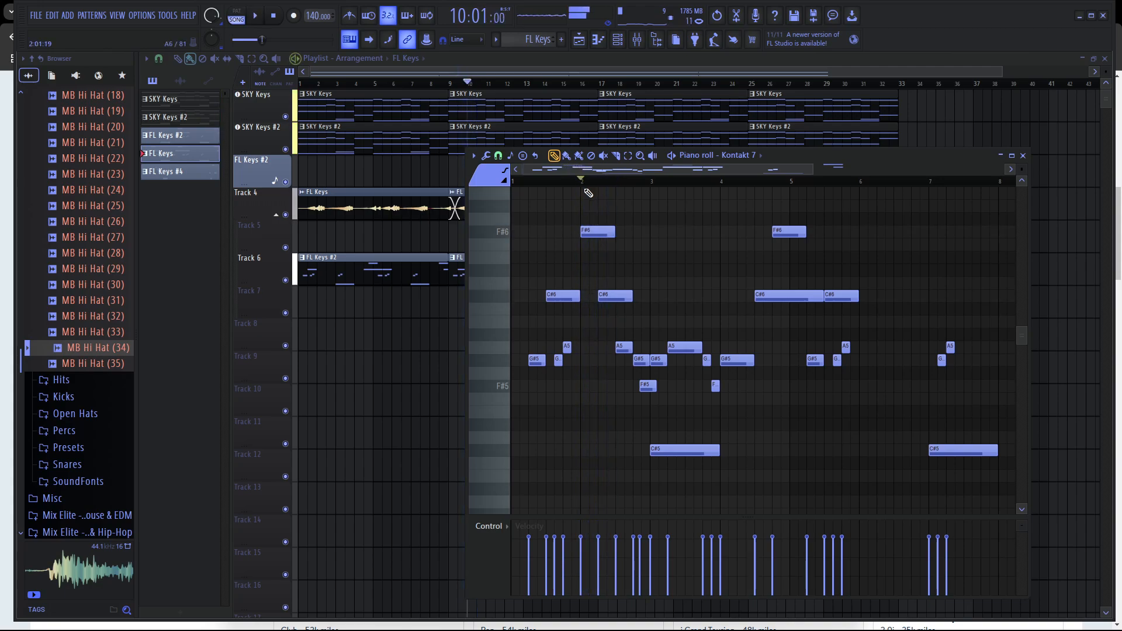
pyautogui.click(530, 180)
pyautogui.press('space')
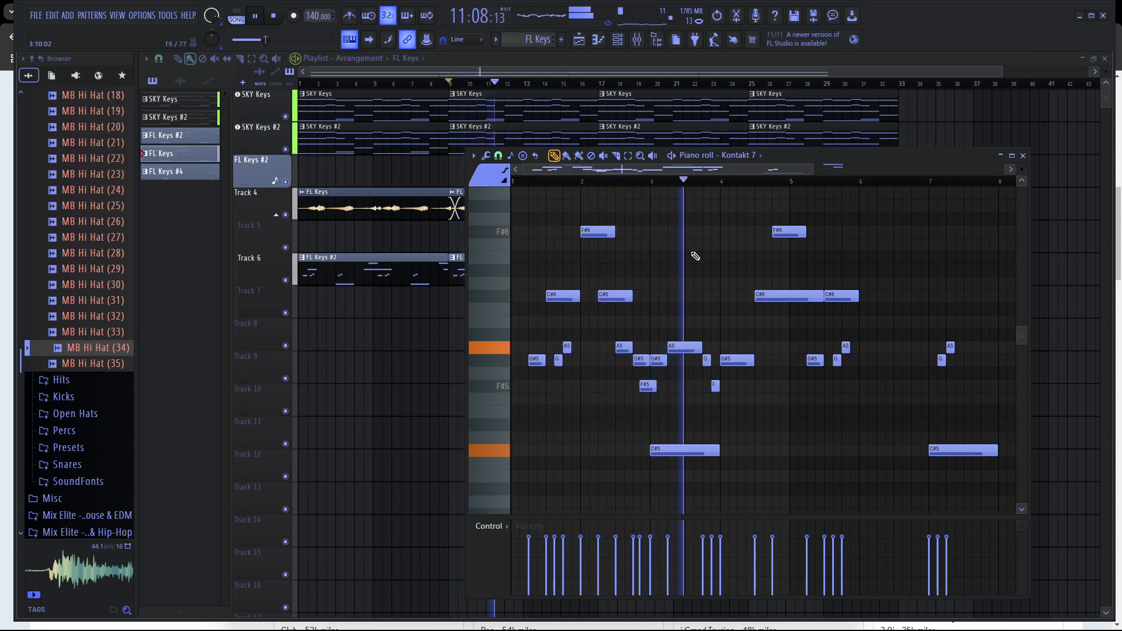
pyautogui.press('space')
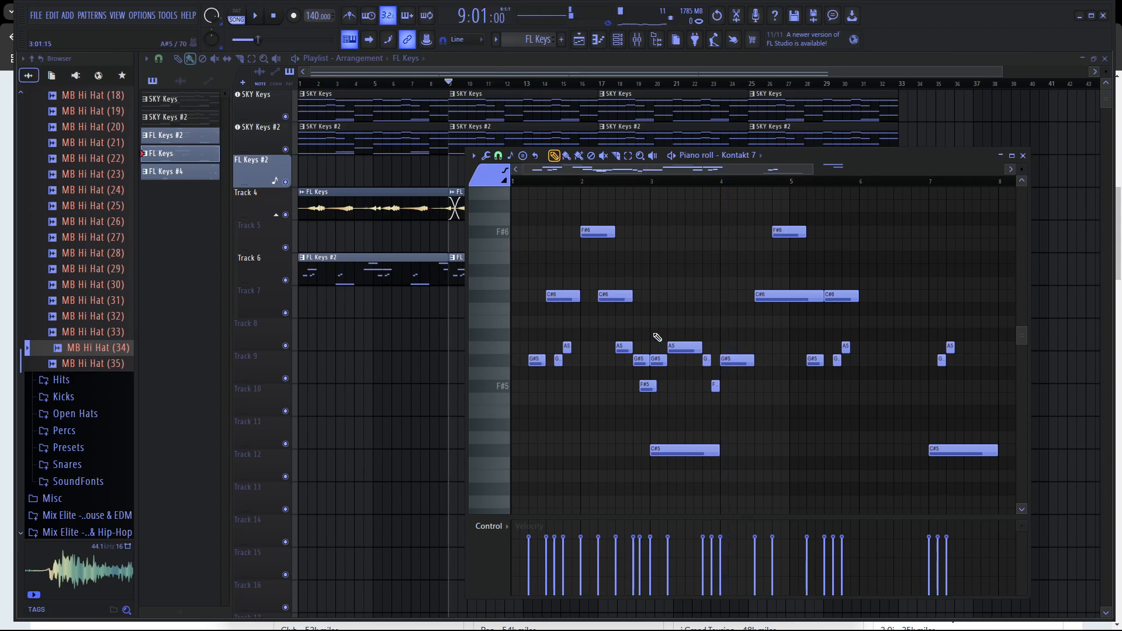
# Shorten the G#5 note at the end of the pattern's bar 2 and shift the overlapping F#5 slightly later.
pyautogui.scroll(3, 656, 338)
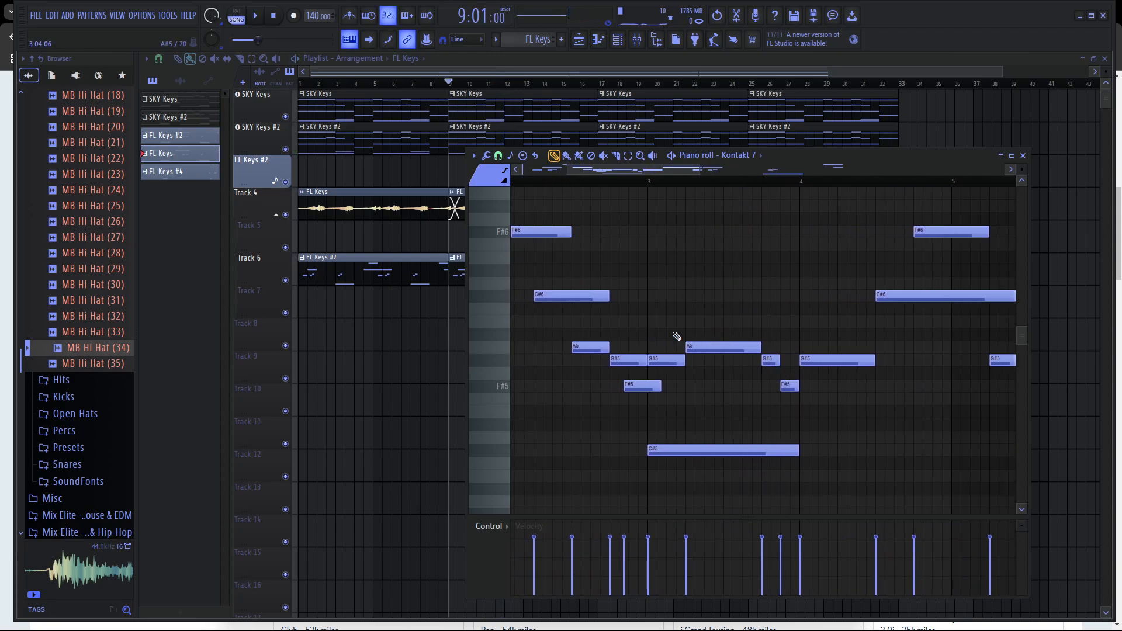
pyautogui.scroll(-2, 595, 281)
pyautogui.click(535, 170)
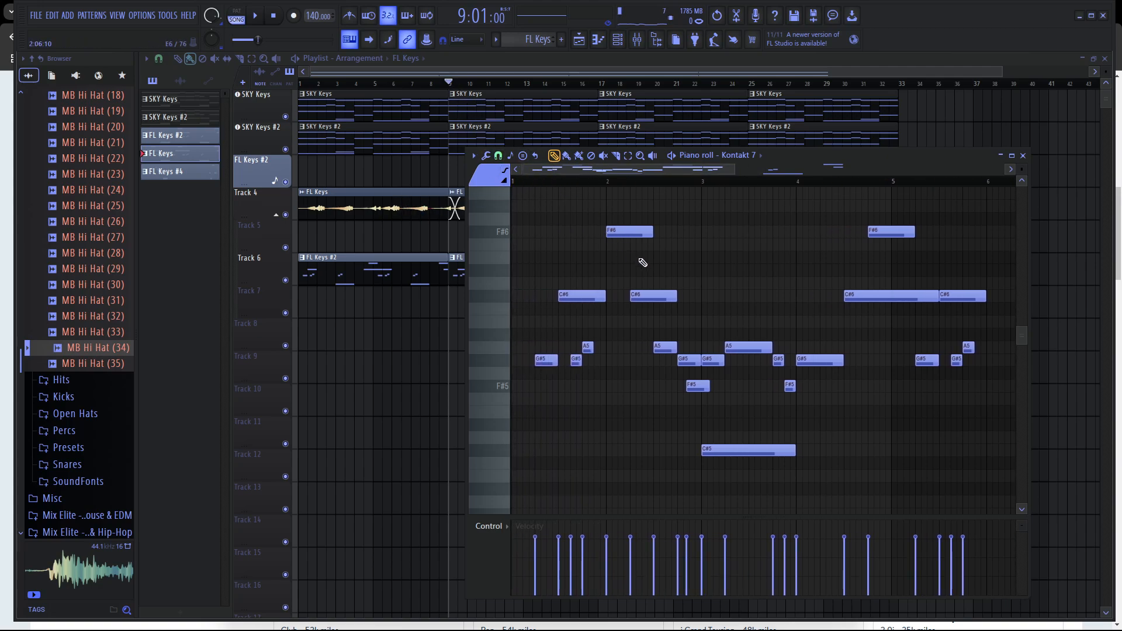
pyautogui.scroll(3, 643, 263)
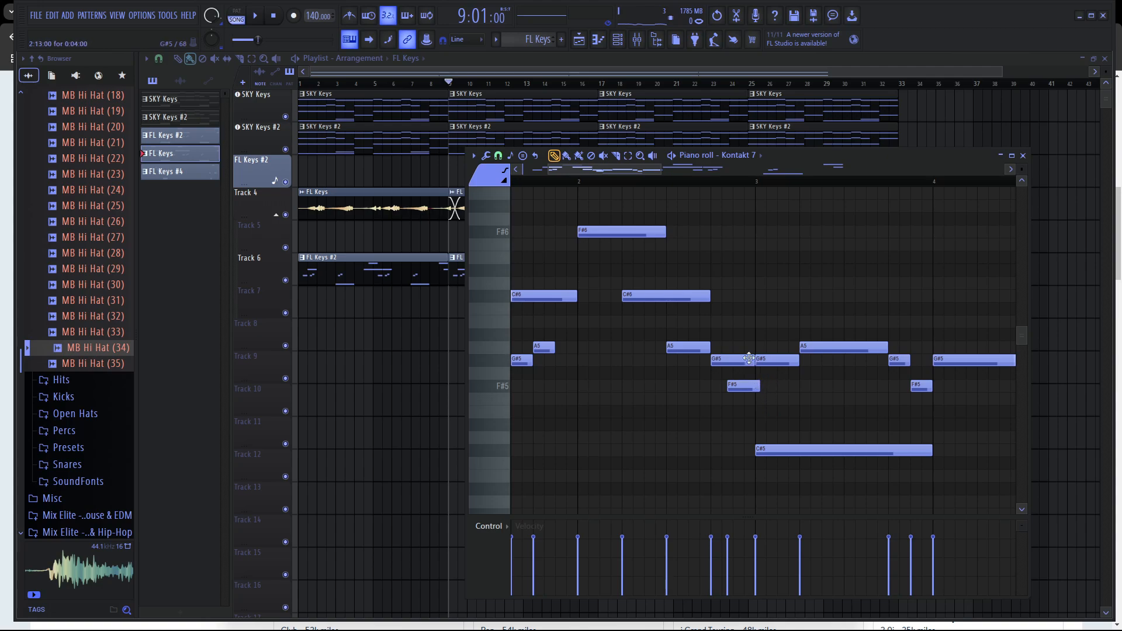
pyautogui.moveTo(753, 358); pyautogui.dragTo(742, 384)
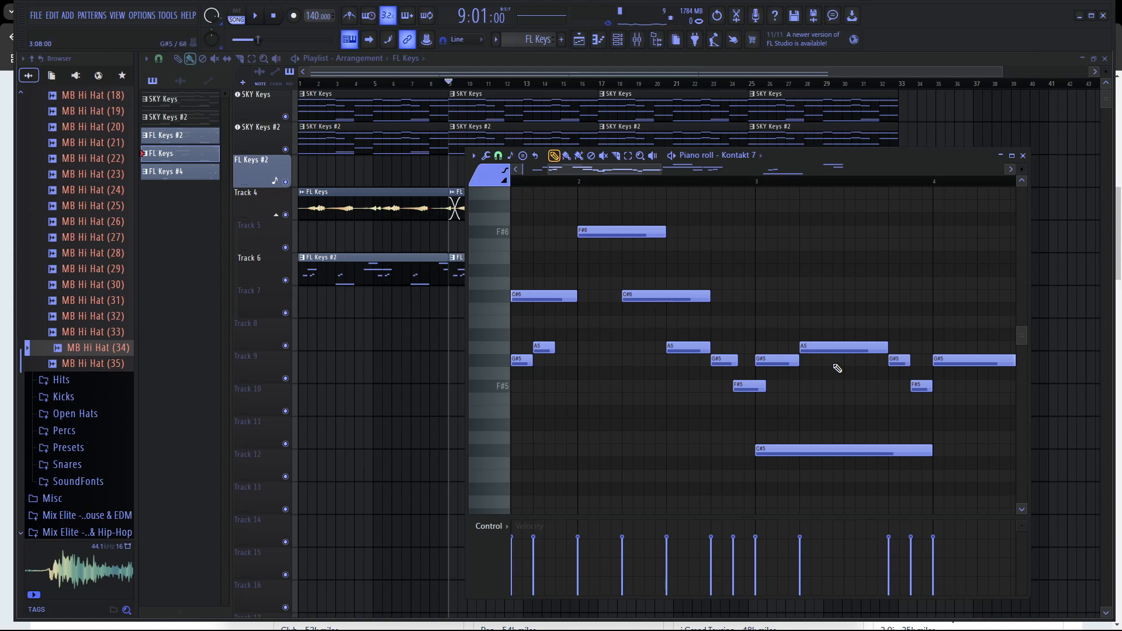
# Shorten the overlapping F#6 and C#6 notes in bar 2 and play the arrangement from bar 9.
pyautogui.moveTo(709, 296); pyautogui.dragTo(675, 297)
pyautogui.press('space')
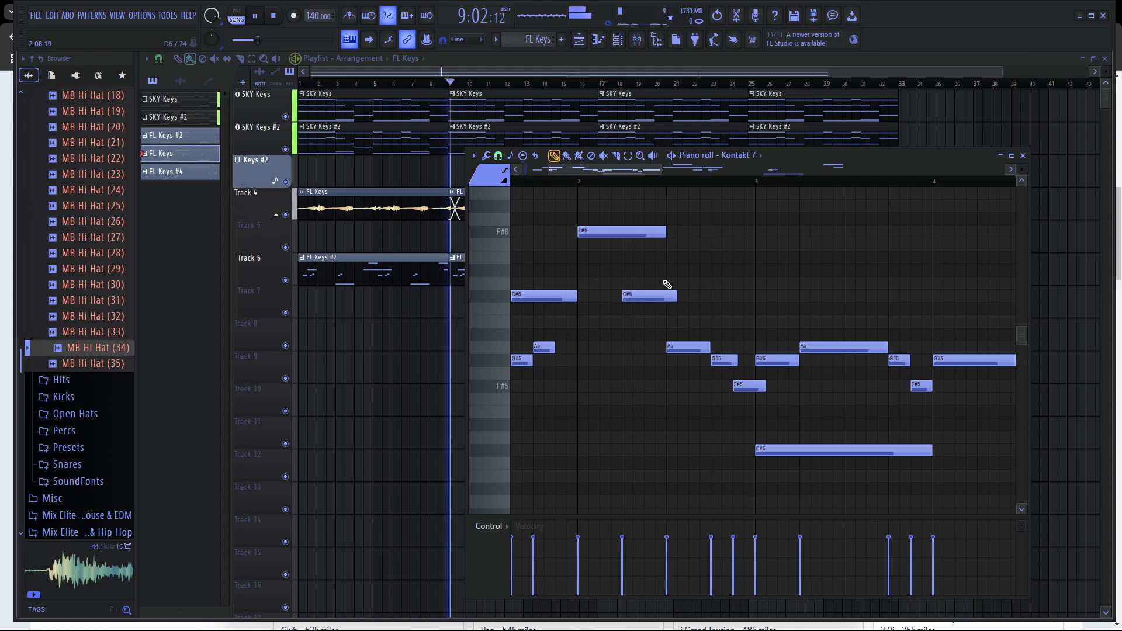
pyautogui.moveTo(664, 232); pyautogui.dragTo(624, 233)
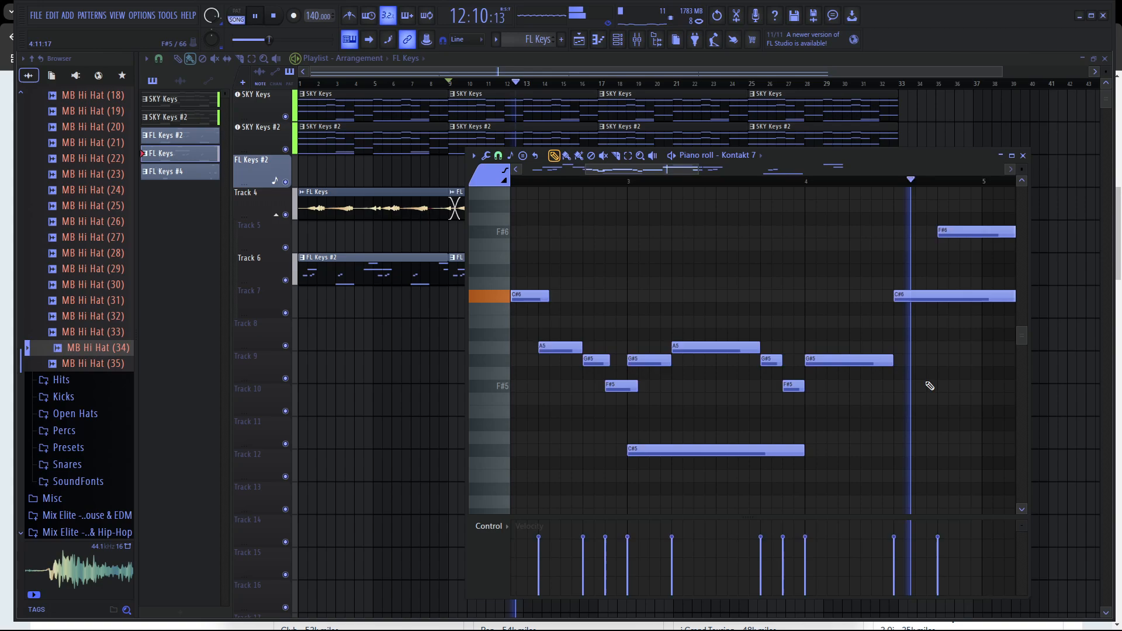
pyautogui.press('space')
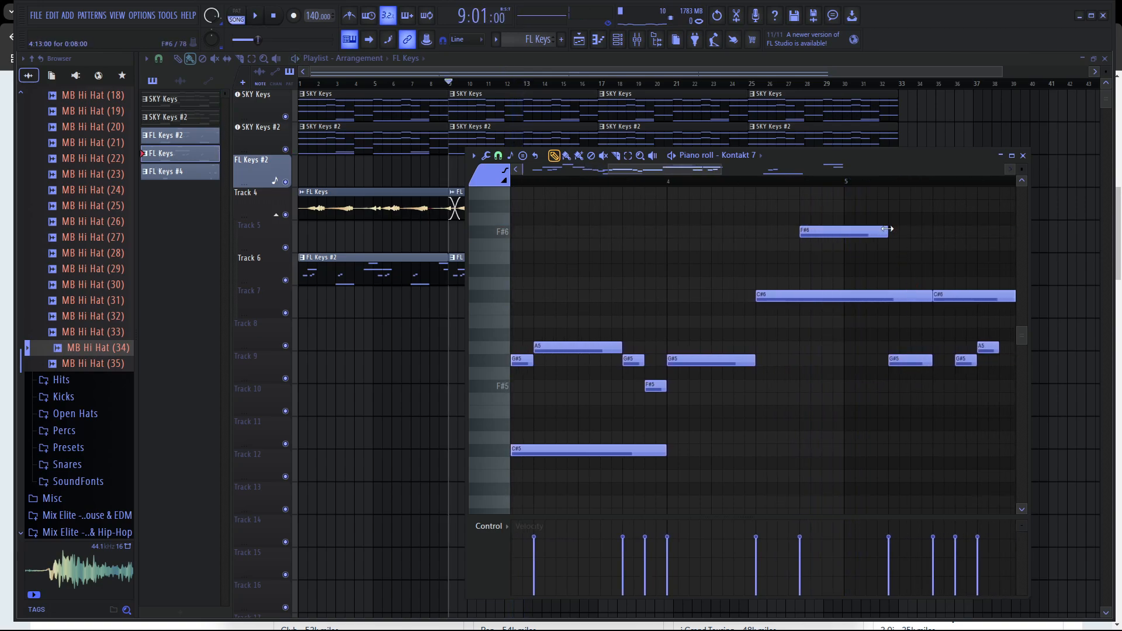
# Trim bar 4's F#6 and long C#6 notes to end at bar 5, play the melody, and return to the playlist.
pyautogui.moveTo(887, 229); pyautogui.dragTo(857, 234)
pyautogui.press('space')
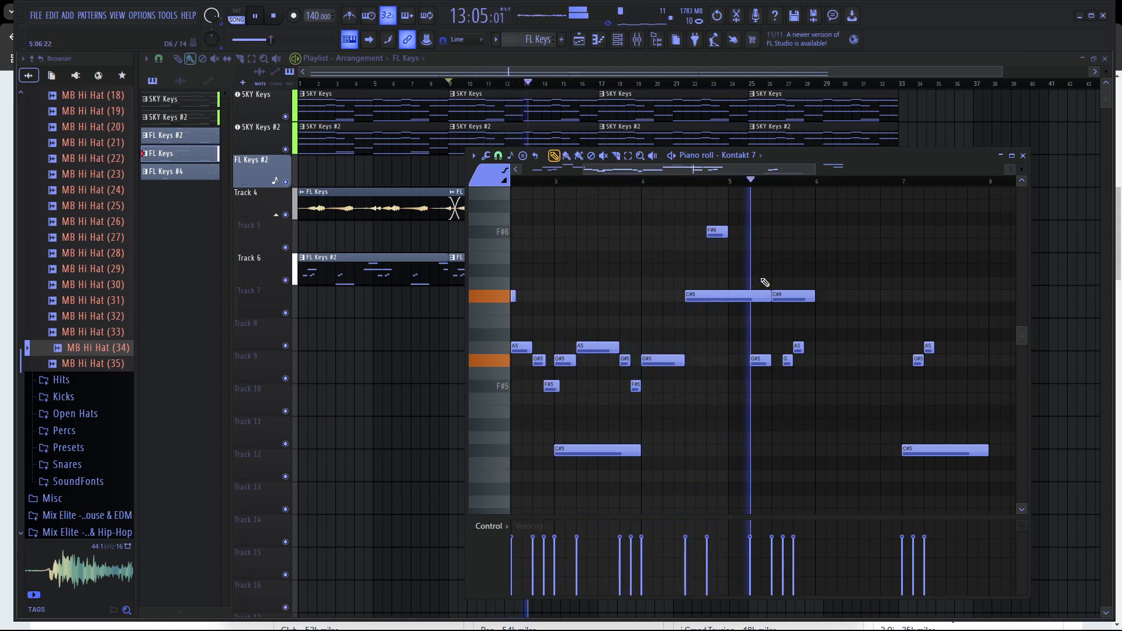
pyautogui.press('space')
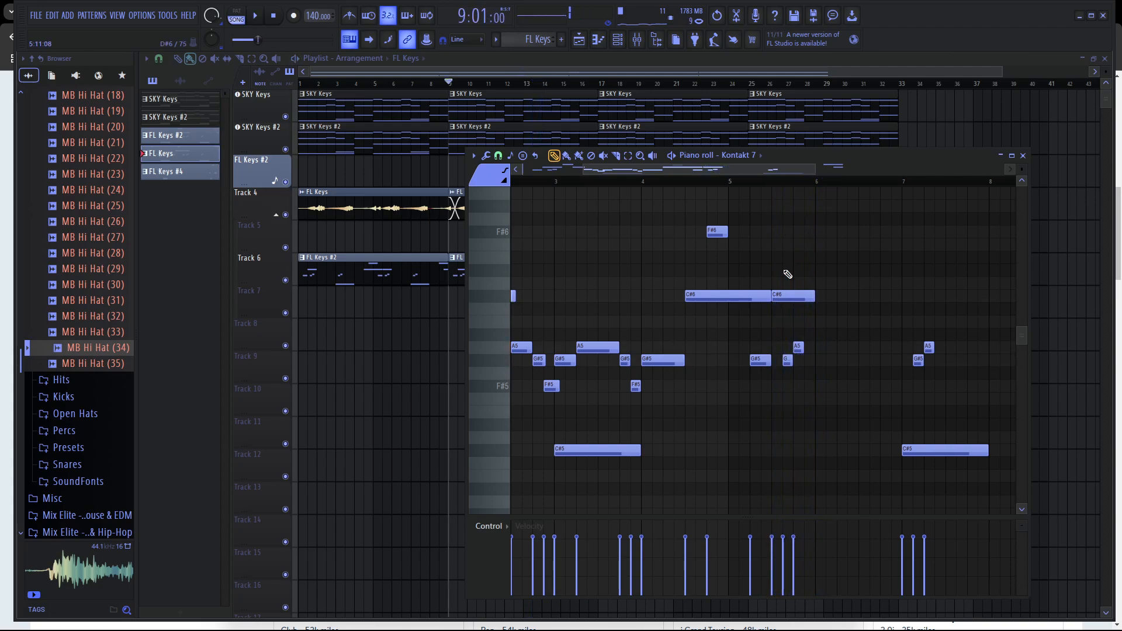
pyautogui.moveTo(769, 295); pyautogui.dragTo(724, 298)
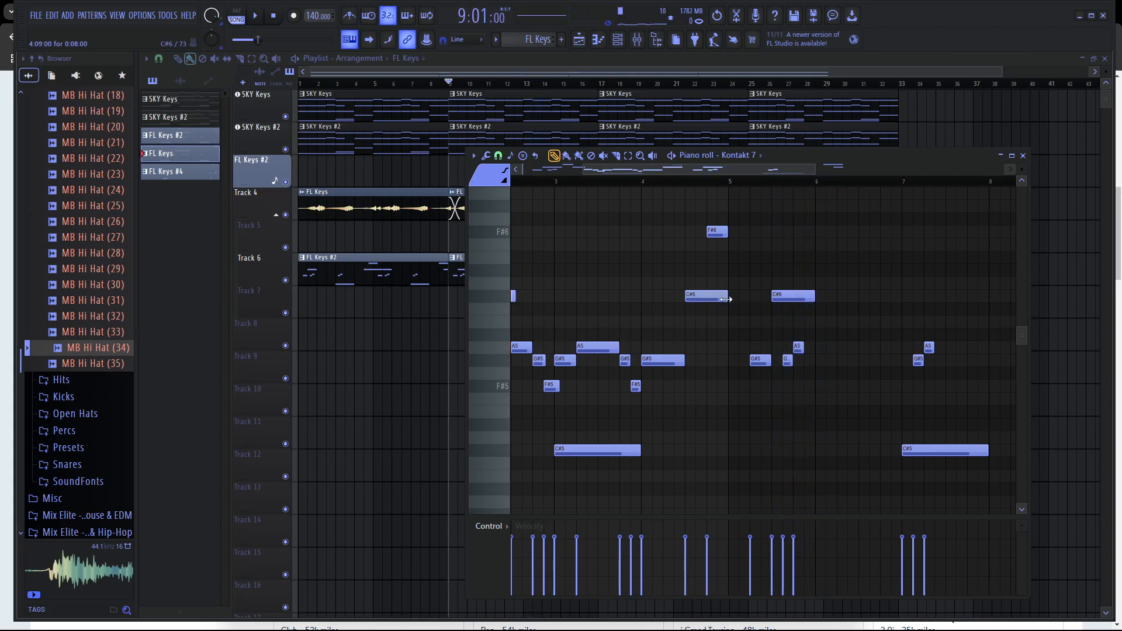
pyautogui.scroll(2, 737, 300)
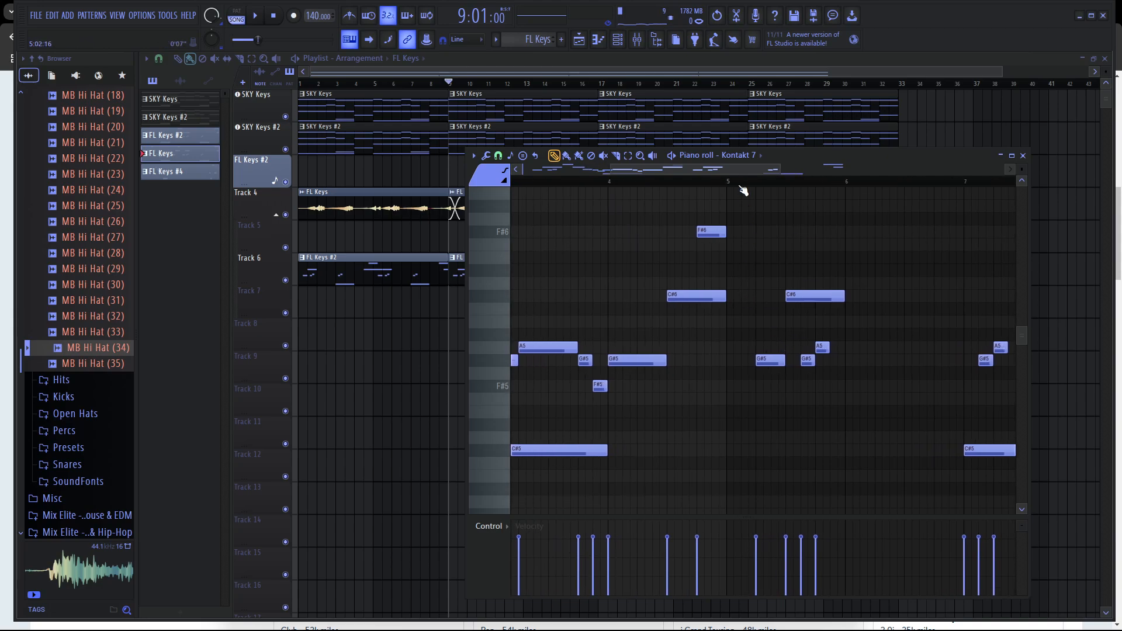
pyautogui.moveTo(738, 169); pyautogui.dragTo(417, 202)
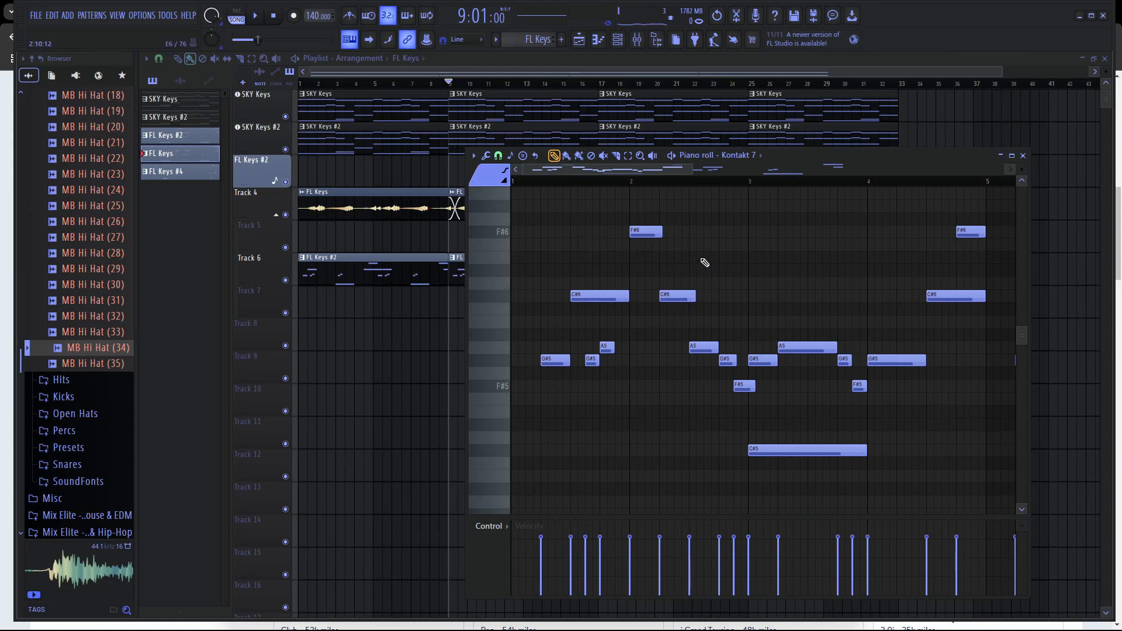
pyautogui.scroll(-2, 704, 263)
pyautogui.scroll(-2, 702, 252)
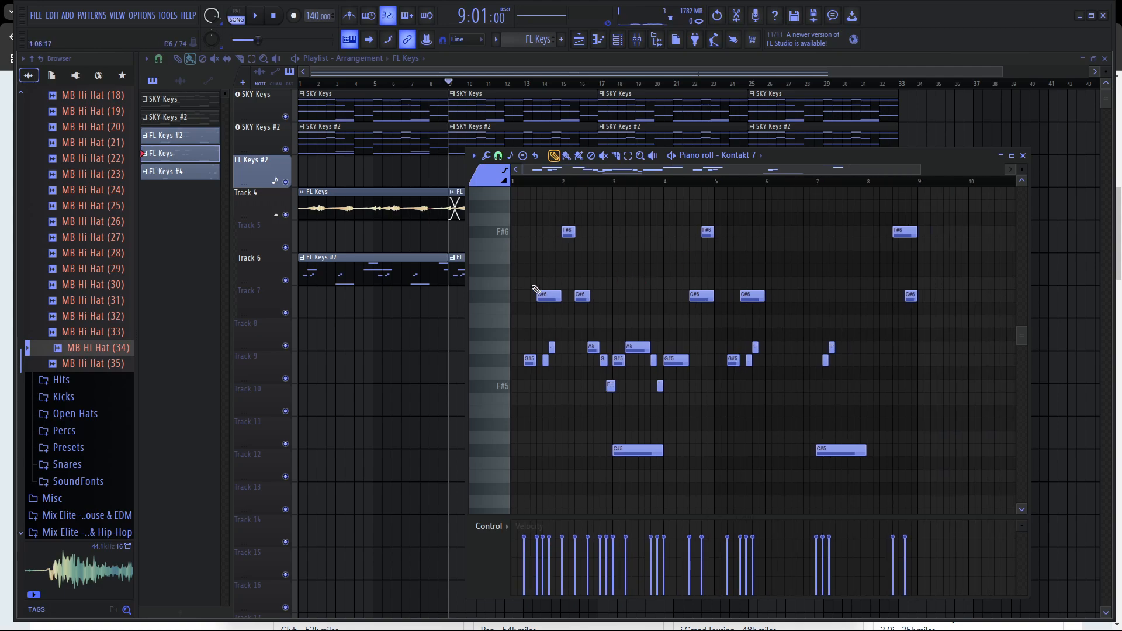
pyautogui.press('F7')
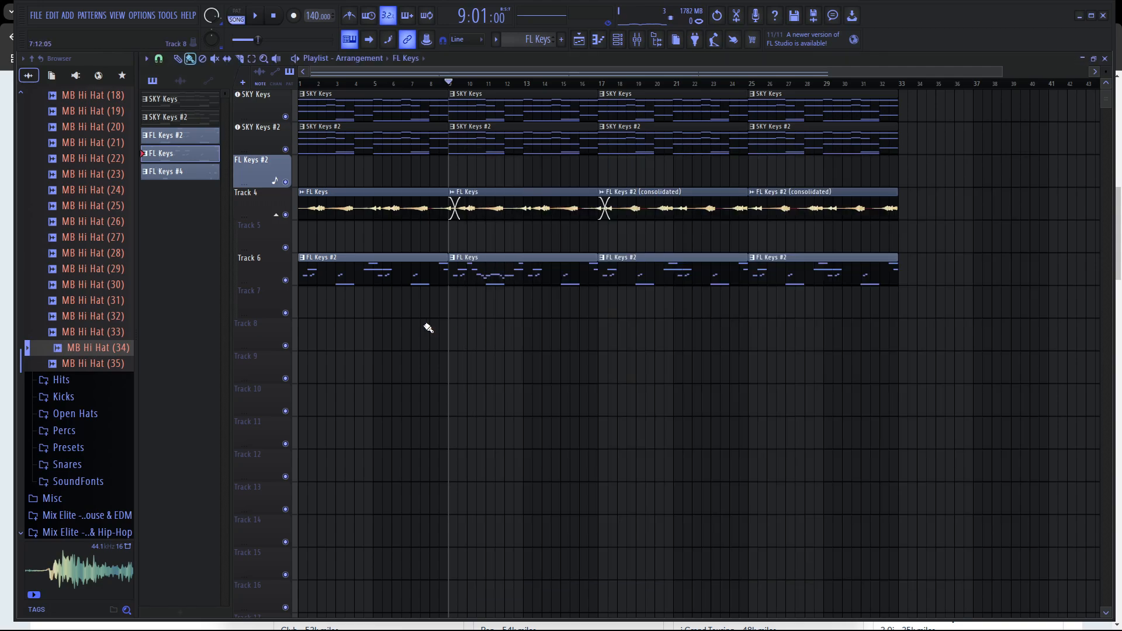
# Create a new empty pattern, place its clip on Track 7 across bars 9 to 16, and check its piano roll.
pyautogui.click(561, 39)
pyautogui.click(575, 52)
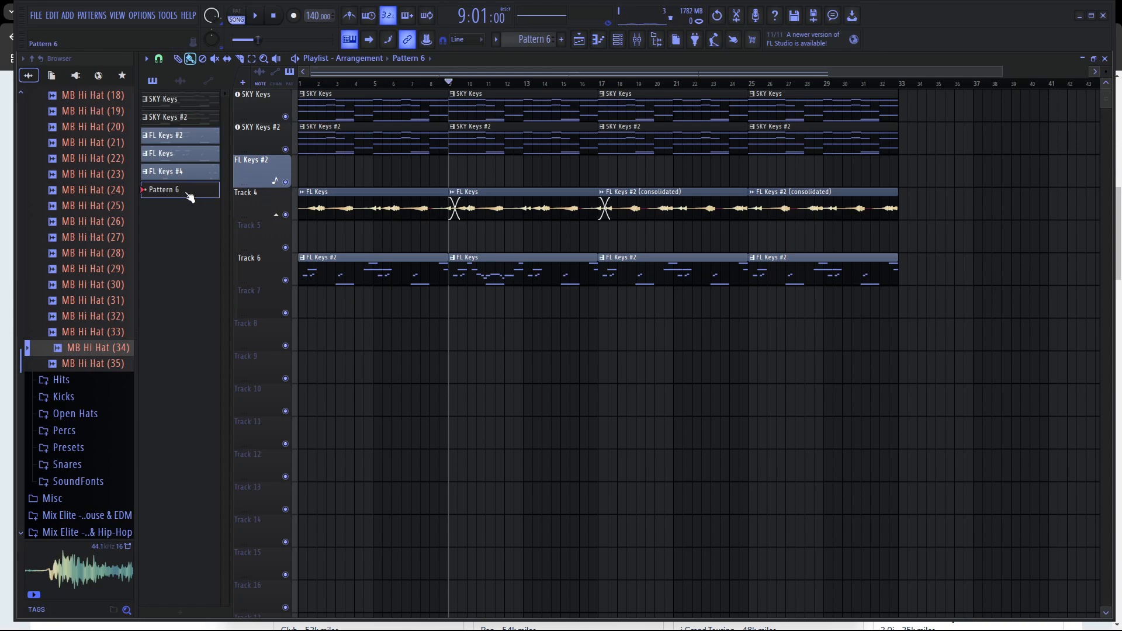
pyautogui.click(319, 312)
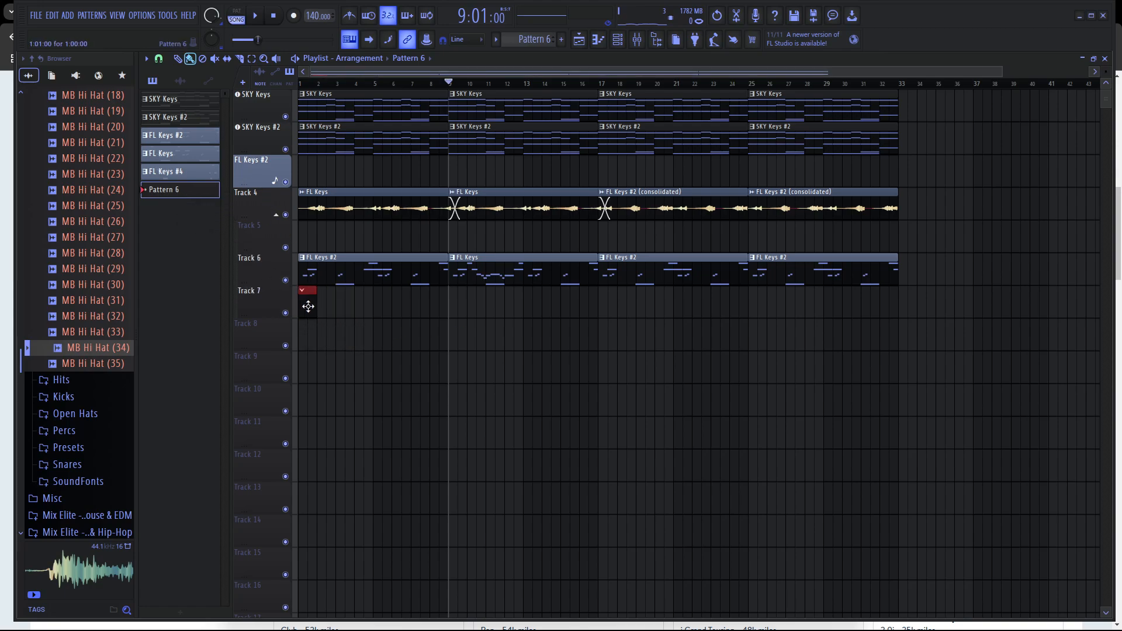
pyautogui.moveTo(308, 306); pyautogui.dragTo(596, 313)
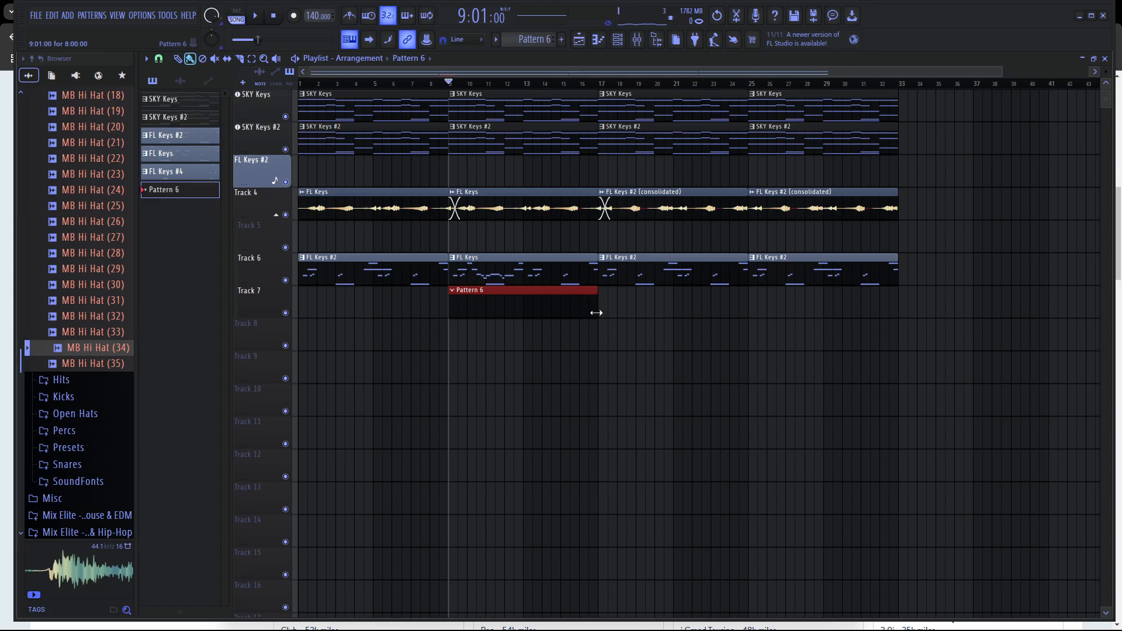
pyautogui.doubleClick(547, 298)
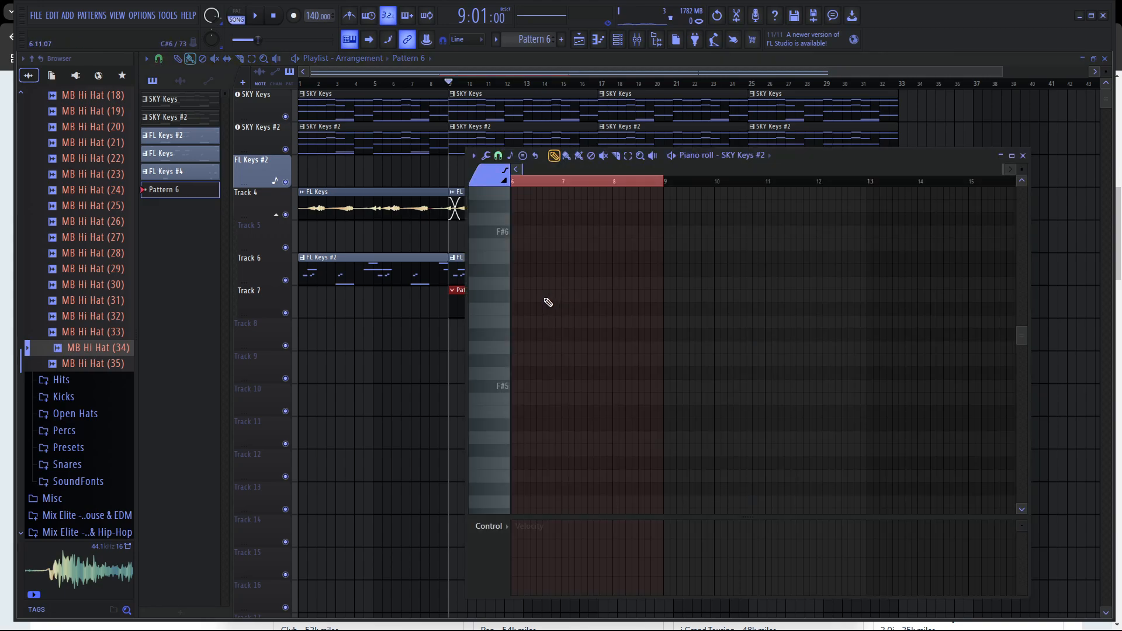
pyautogui.press('F7')
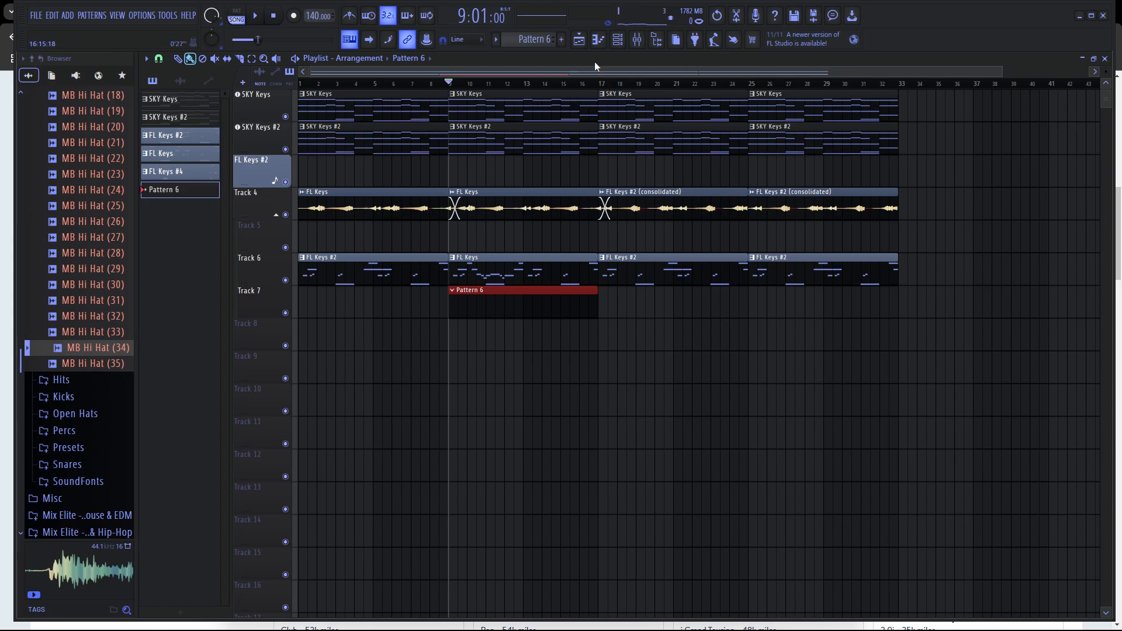
# Play the arrangement from bar 9 and follow the melody in the Track 6 FL Keys clip's piano roll.
pyautogui.press('space')
pyautogui.press('space')
pyautogui.press('space')
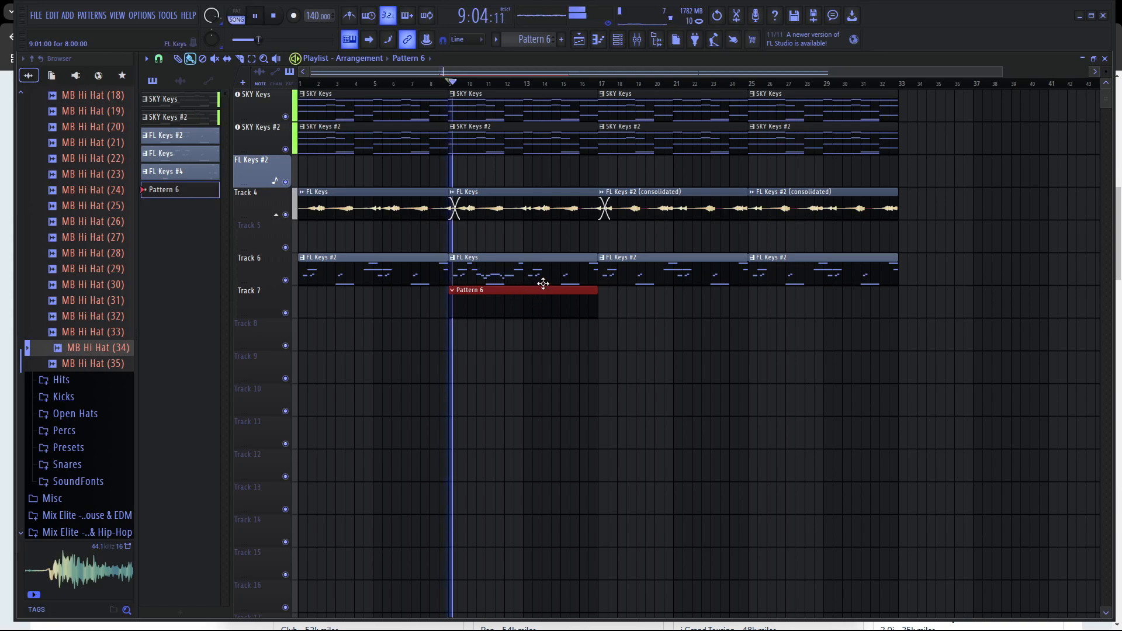
pyautogui.press('space')
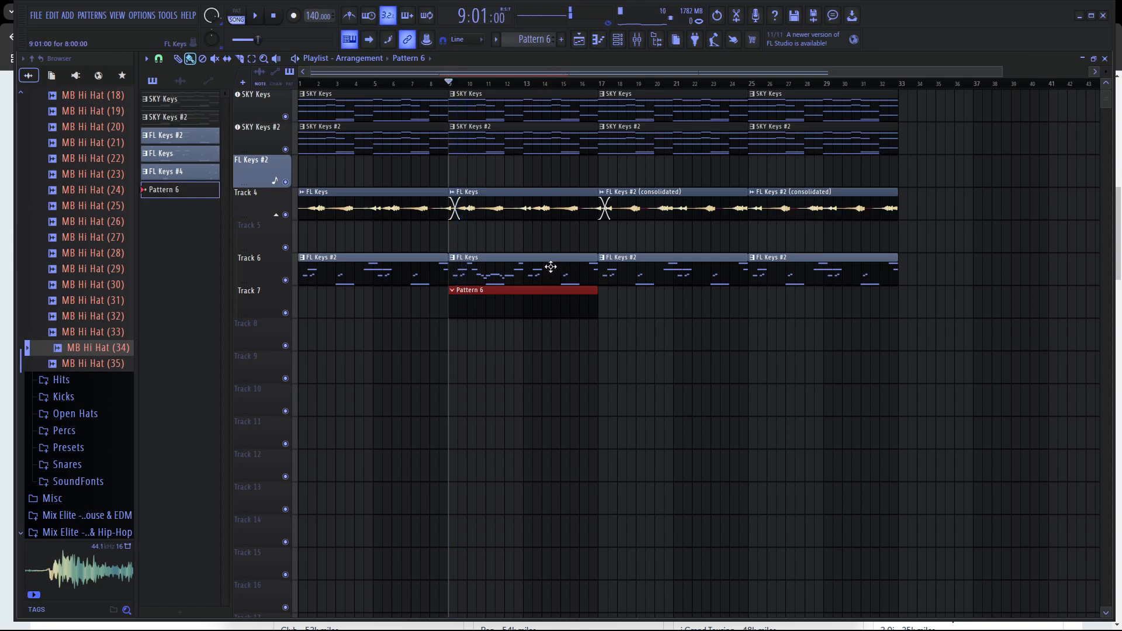
pyautogui.doubleClick(553, 257)
pyautogui.press('space')
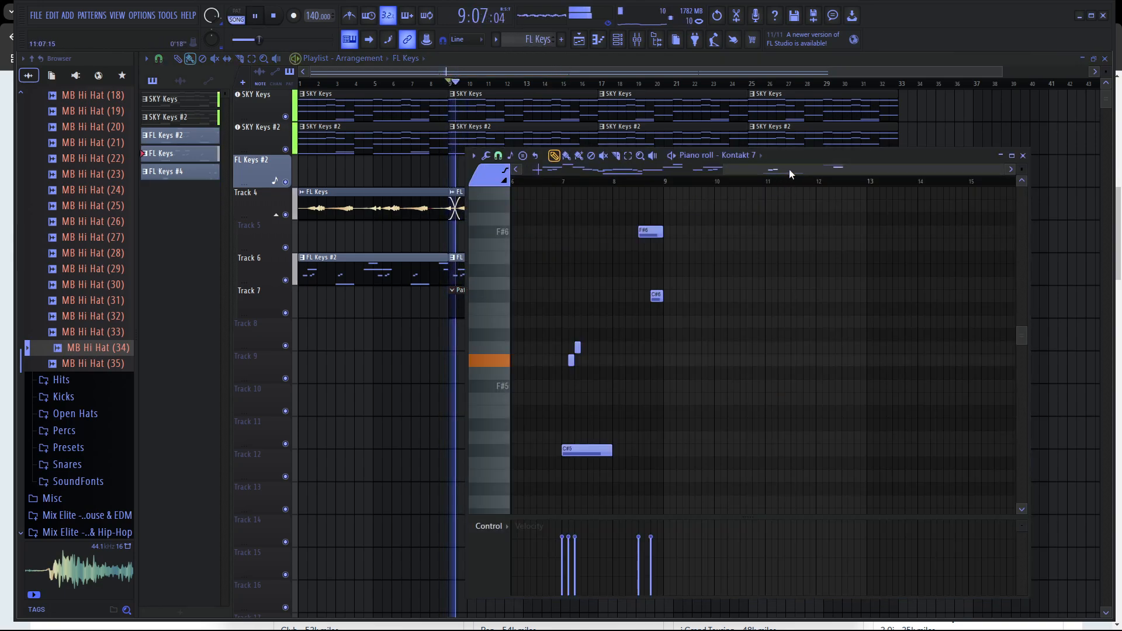
pyautogui.scroll(2, 642, 339)
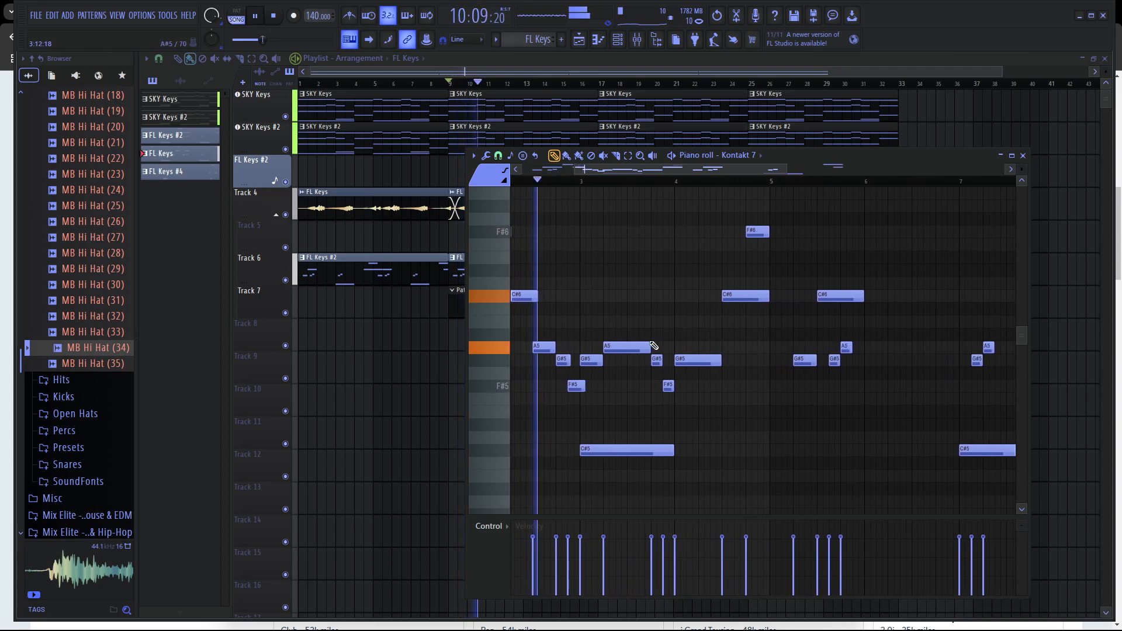
pyautogui.press('space')
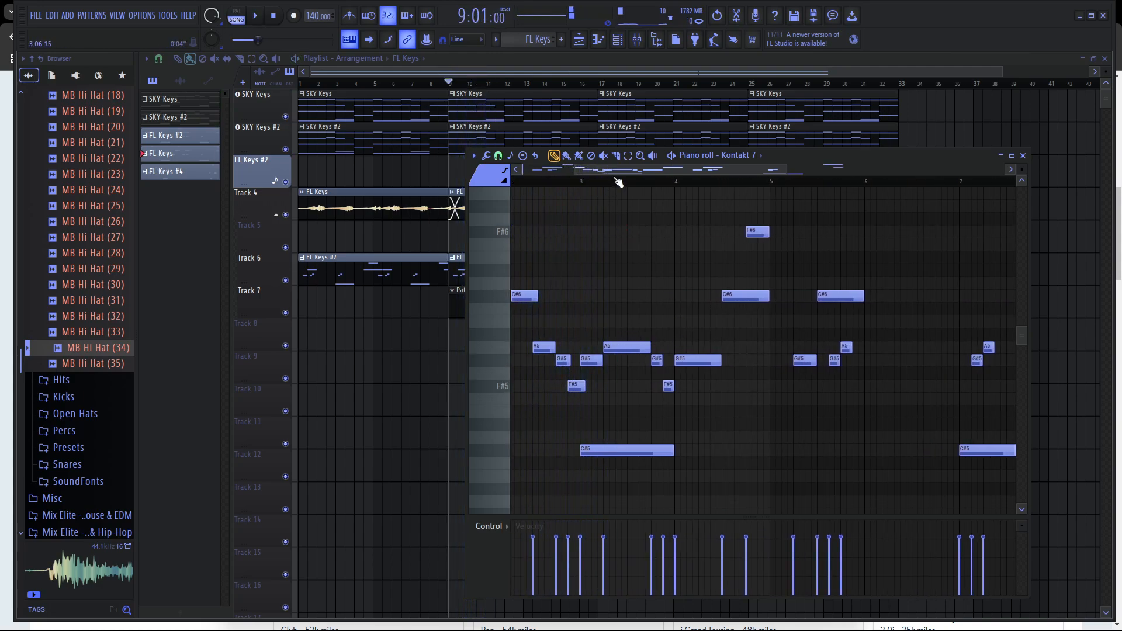
# Duplicate bar 2's F#6 and C#6 pair into bar 3, starting with the long A5, and play the arrangement from bar 9.
pyautogui.scroll(3, 618, 168)
pyautogui.press('e')
pyautogui.moveTo(621, 214); pyautogui.dragTo(672, 337)
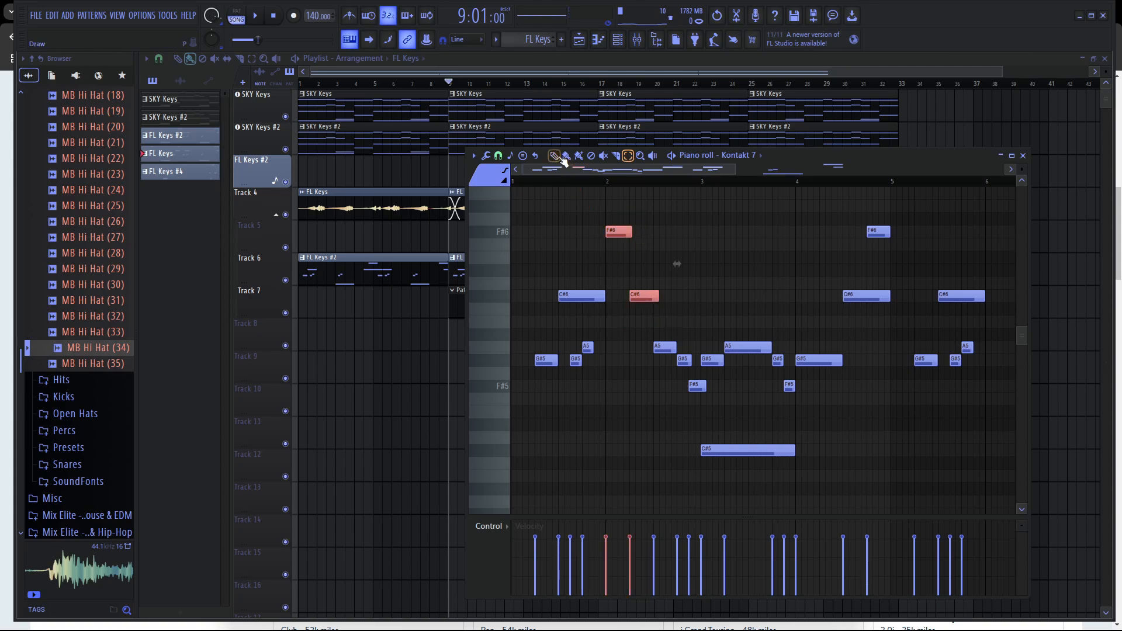
pyautogui.moveTo(621, 232); pyautogui.dragTo(739, 230)
pyautogui.press('space')
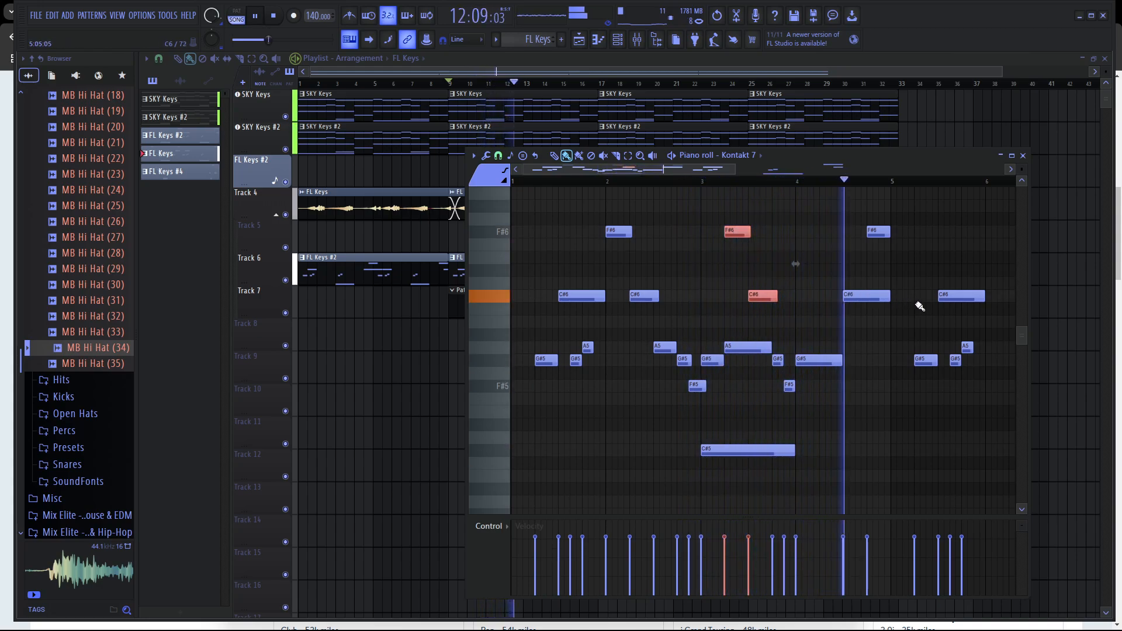
pyautogui.press('space')
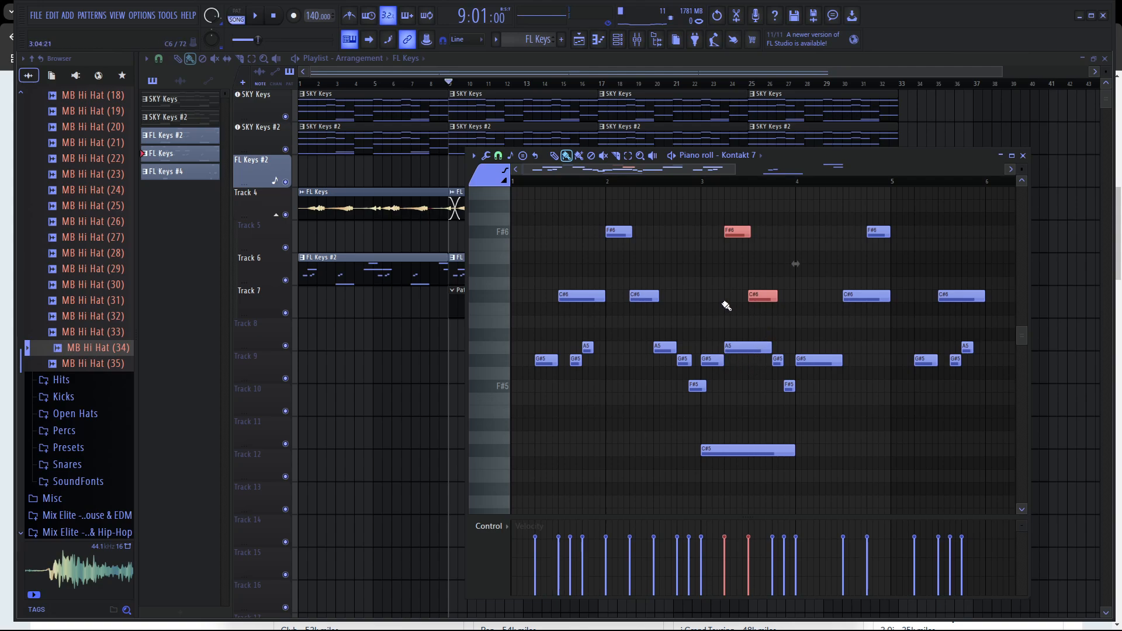
pyautogui.scroll(-2, 726, 305)
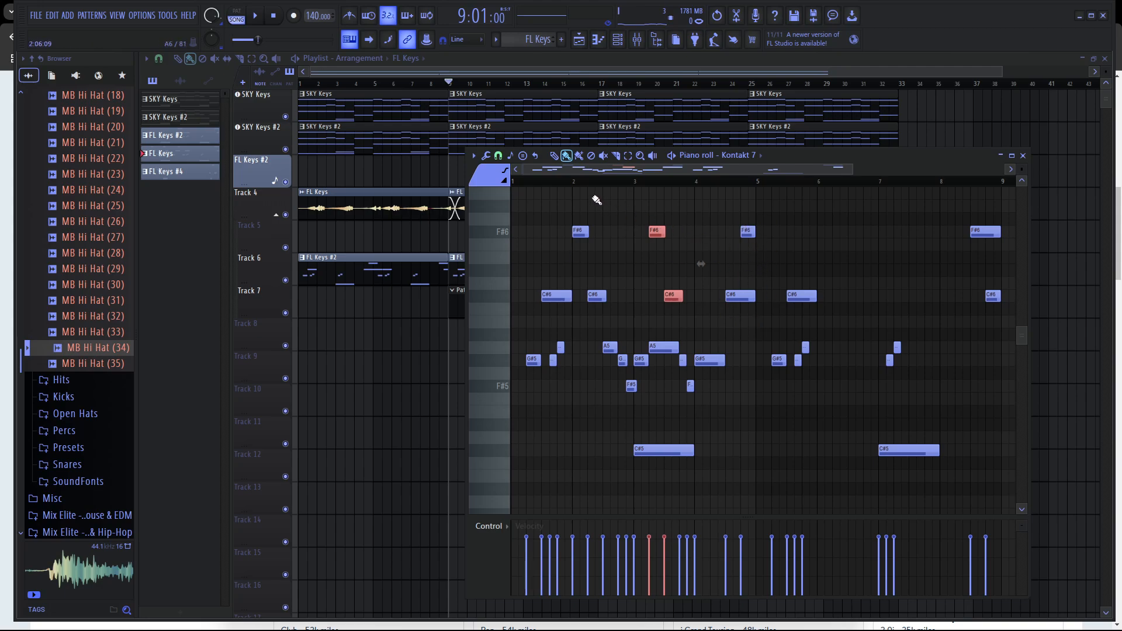
pyautogui.press('space')
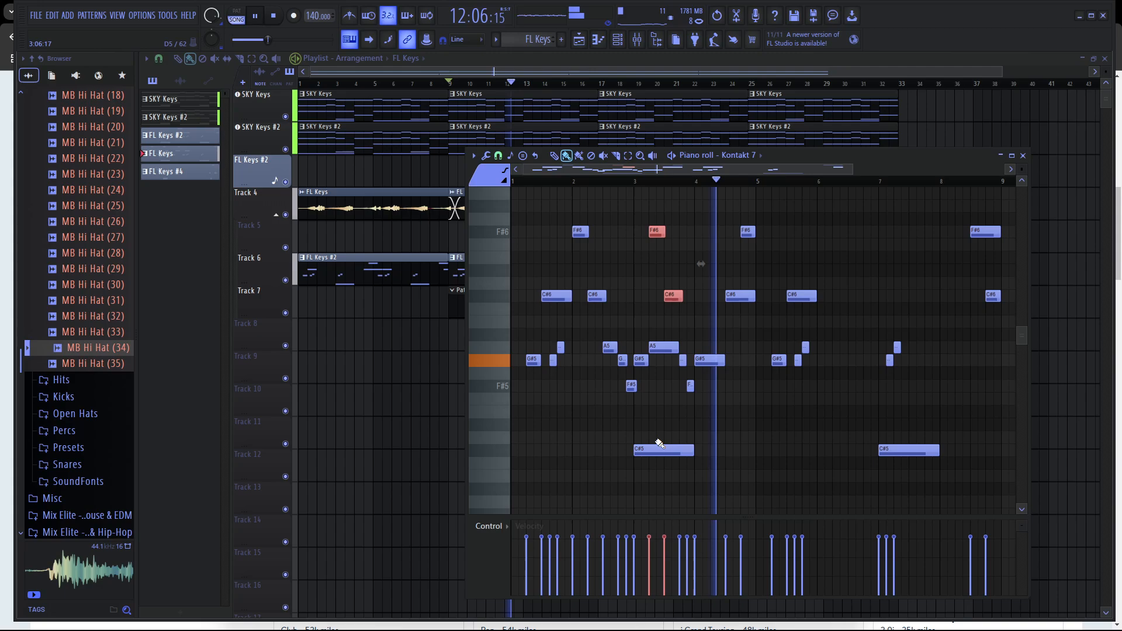
# Delete the long A5 note in bar 3 of the Kontakt melody and play the arrangement from bar 9.
pyautogui.keyDown('ctrl'); pyautogui.scroll(3, 663, 382); pyautogui.keyUp('ctrl')
pyautogui.press('space')
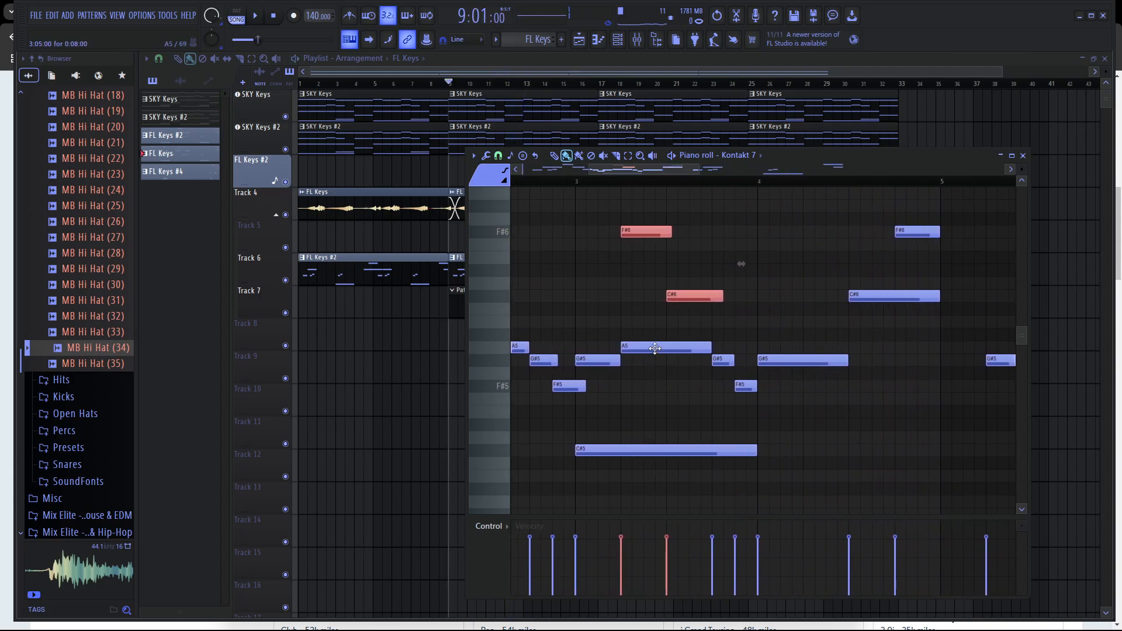
pyautogui.rightClick(668, 345)
pyautogui.press('space')
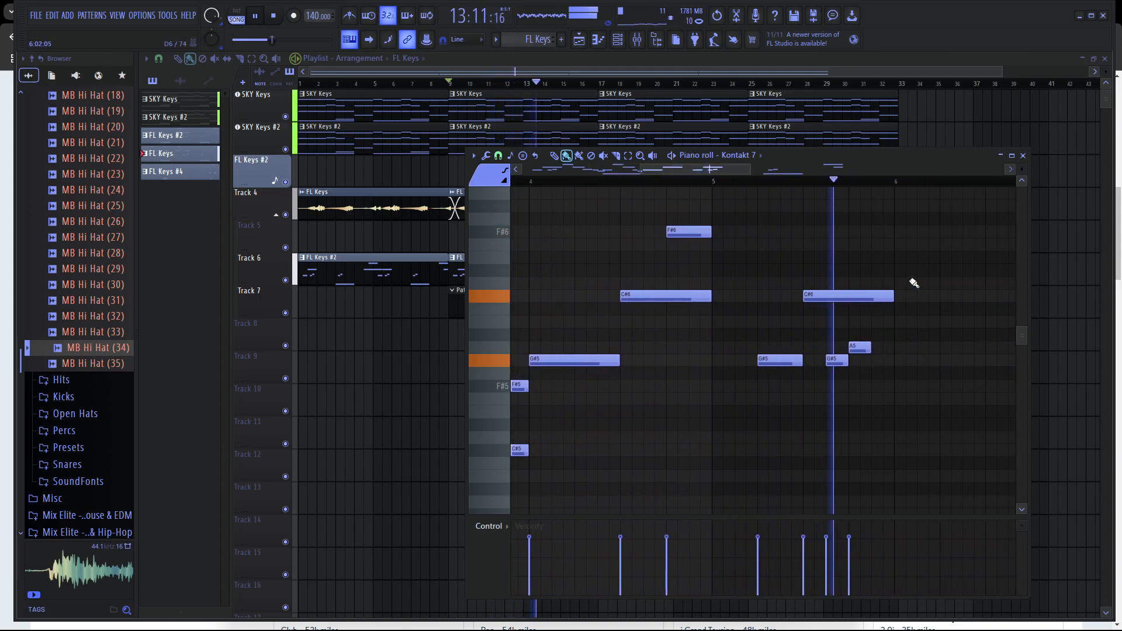
pyautogui.press('space')
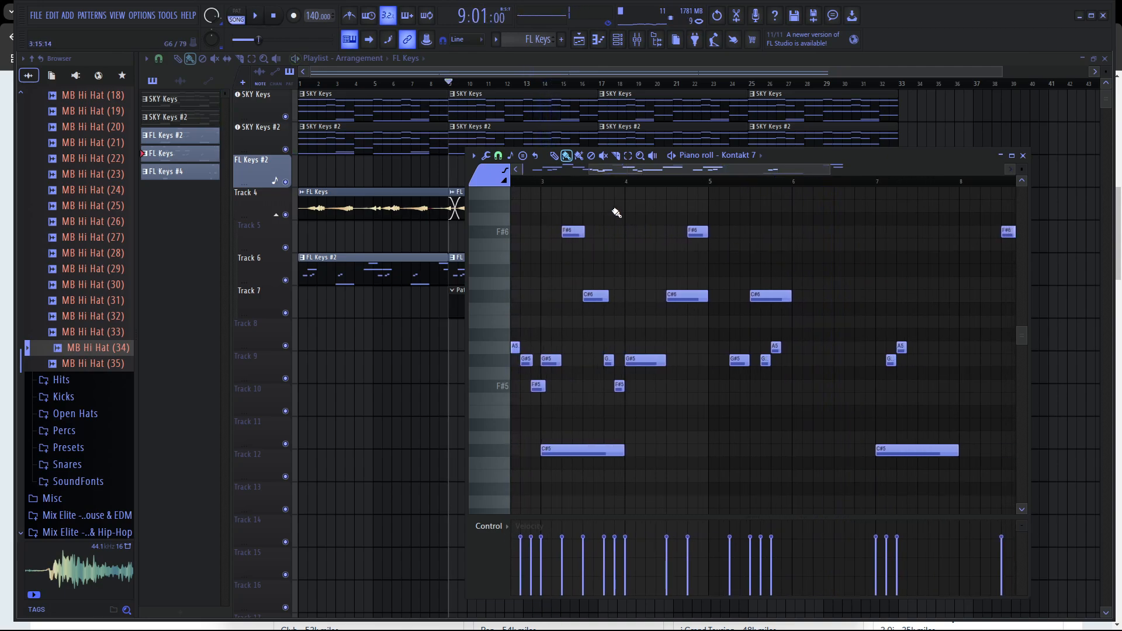
# Duplicate bar 3's F#6 and C#6 pair into the second half of bar 6, and play the arrangement from bar 13.
pyautogui.press('e')
pyautogui.moveTo(576, 220); pyautogui.dragTo(583, 271)
pyautogui.moveTo(573, 227); pyautogui.dragTo(849, 231)
pyautogui.press('space')
pyautogui.click(712, 181)
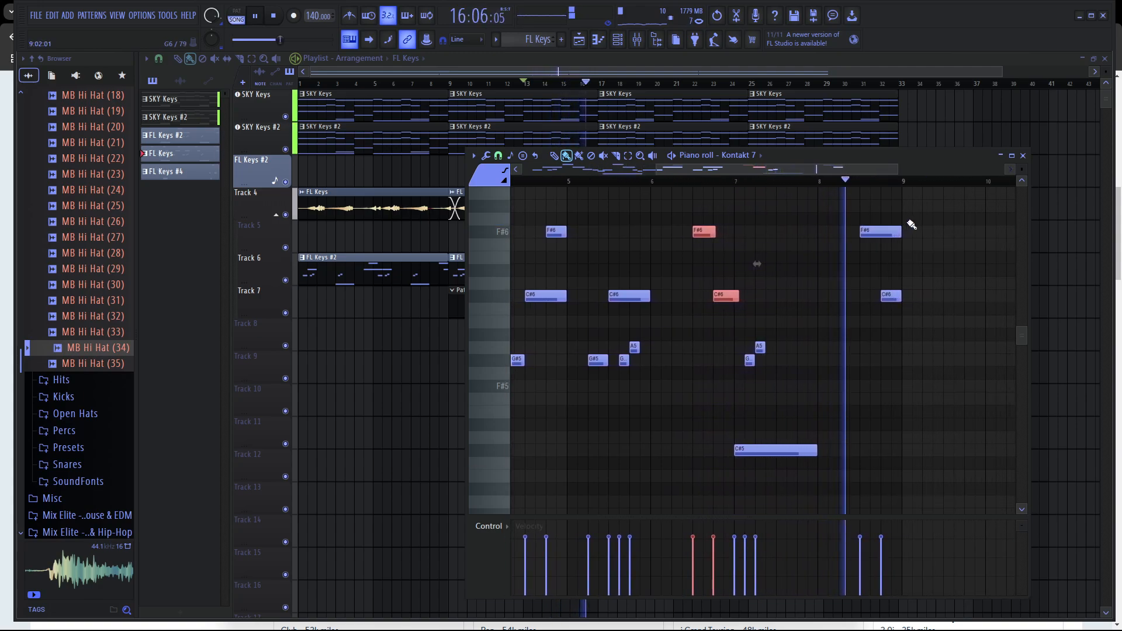
pyautogui.scroll(-4, 672, 267)
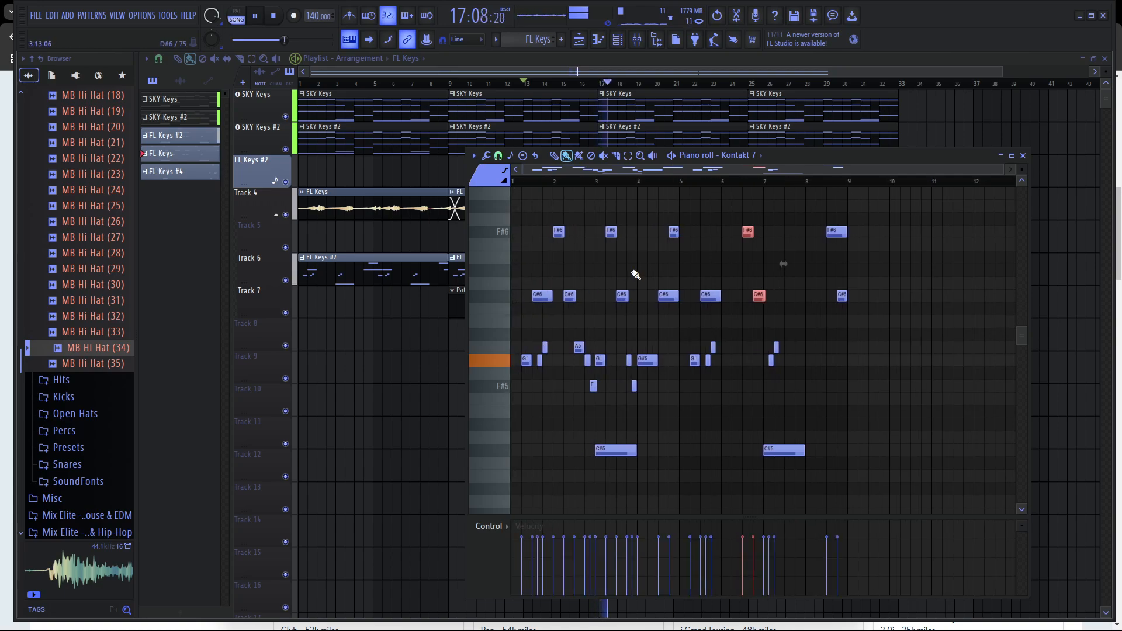
pyautogui.press('space')
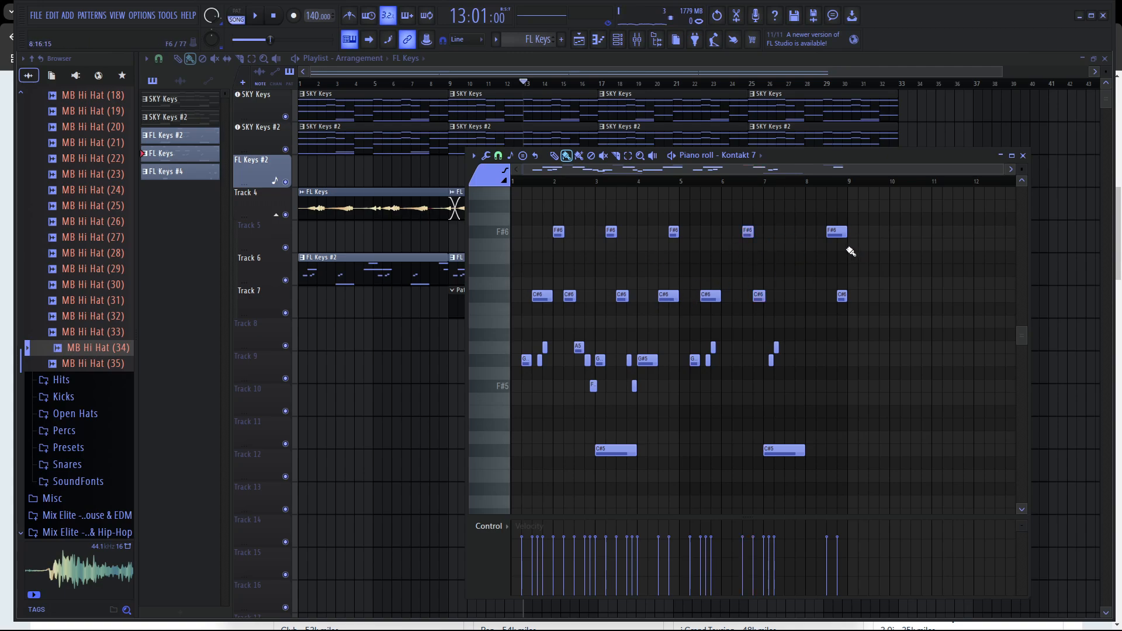
# Select all the melody's F#6 and C#6 notes, move the piano roll aside, and make Pattern 6 the active pattern.
pyautogui.click(628, 157)
pyautogui.moveTo(894, 201); pyautogui.dragTo(463, 320)
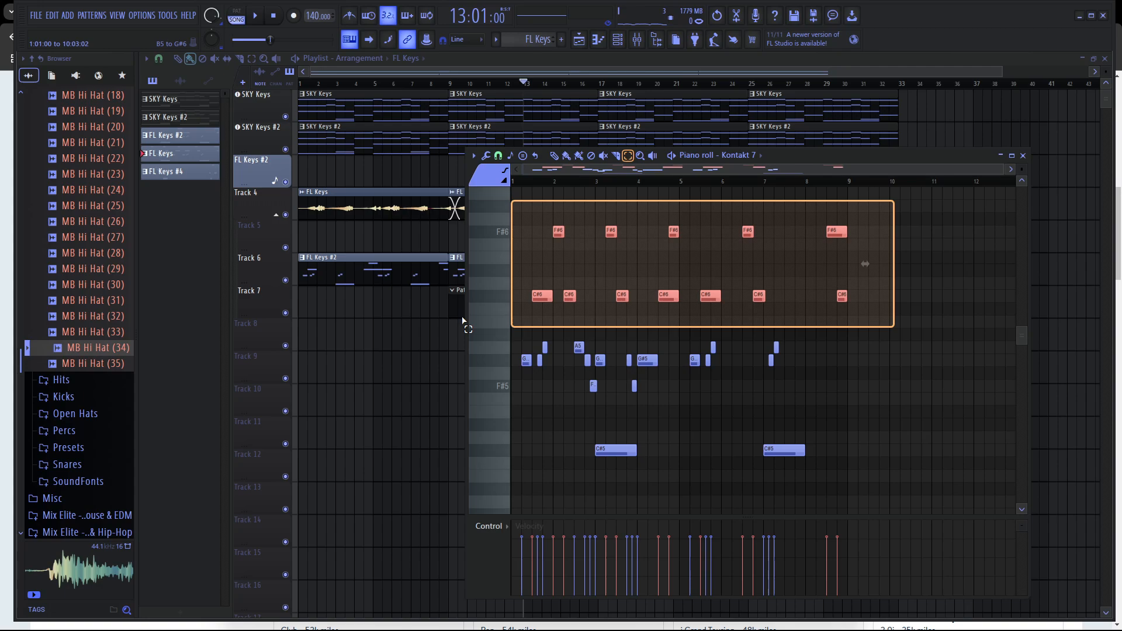
pyautogui.moveTo(463, 320); pyautogui.dragTo(516, 296)
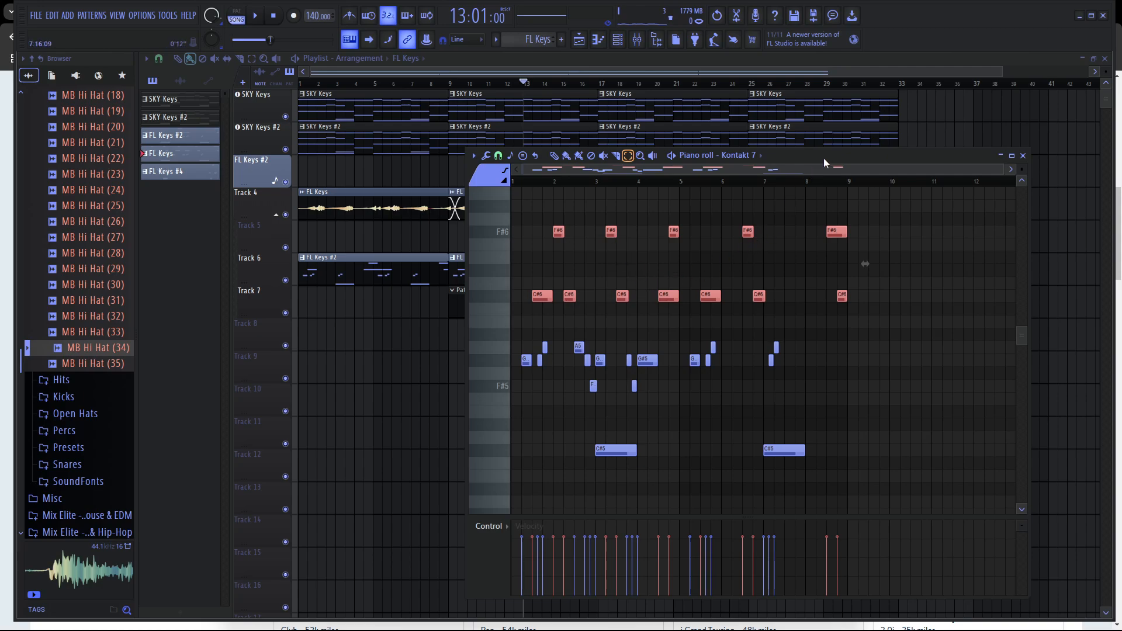
pyautogui.moveTo(822, 157); pyautogui.dragTo(943, 125)
pyautogui.click(517, 301)
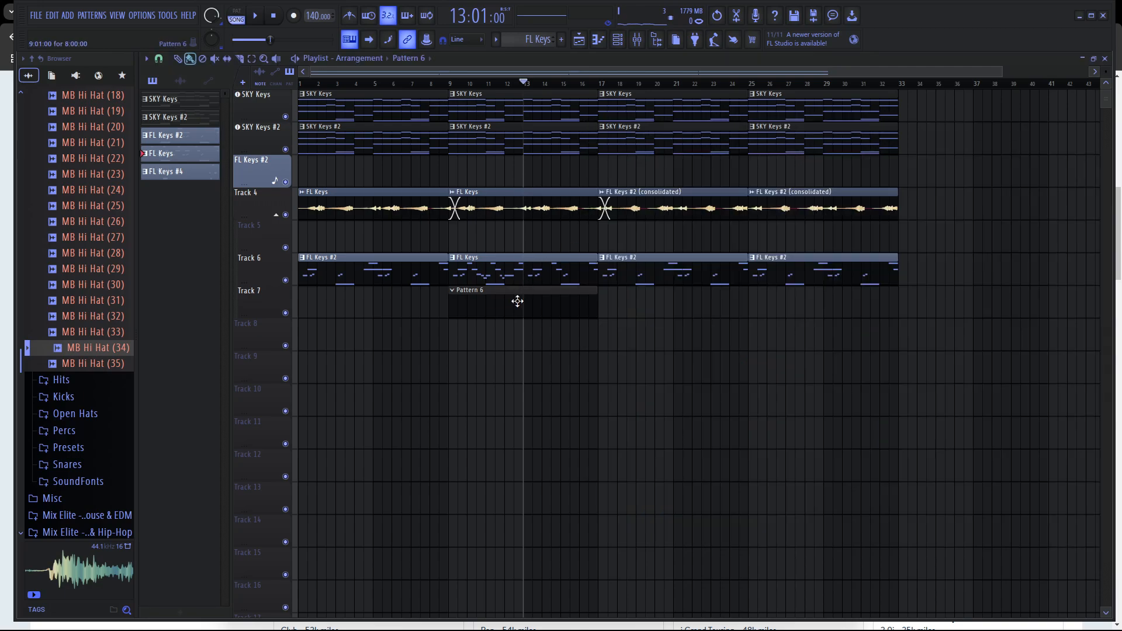
pyautogui.click(617, 42)
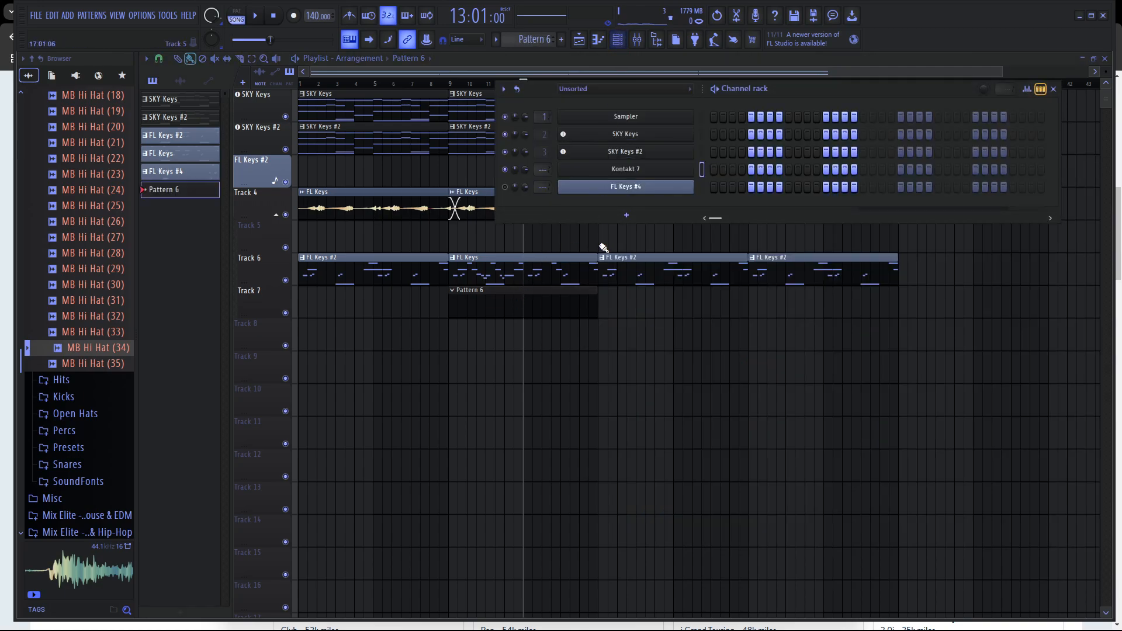
pyautogui.click(626, 216)
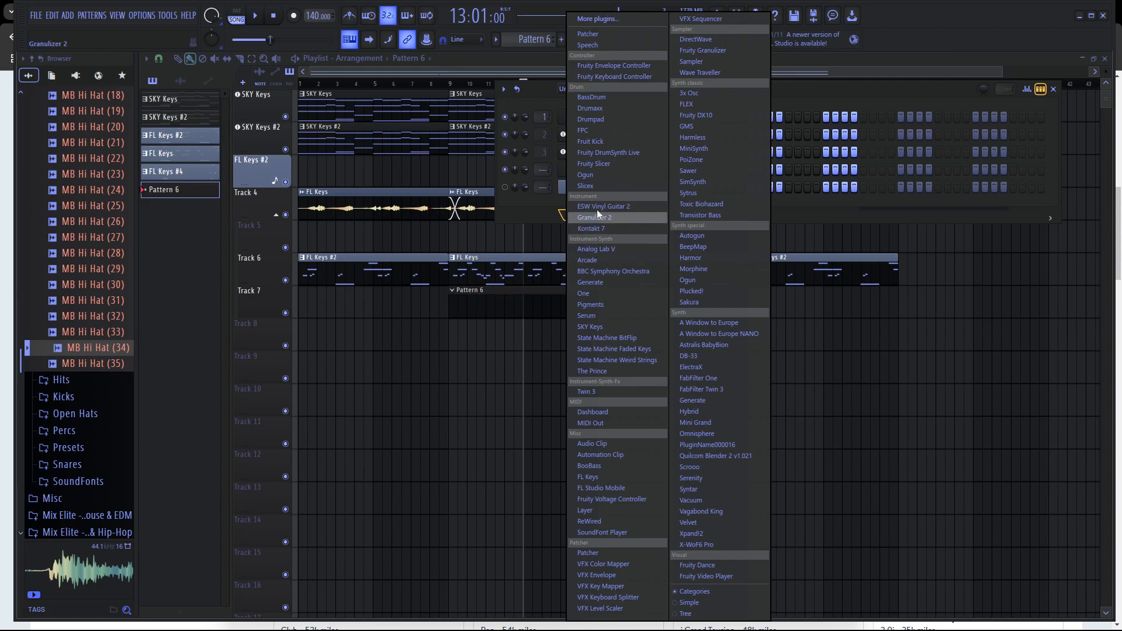
pyautogui.click(465, 167)
pyautogui.click(618, 43)
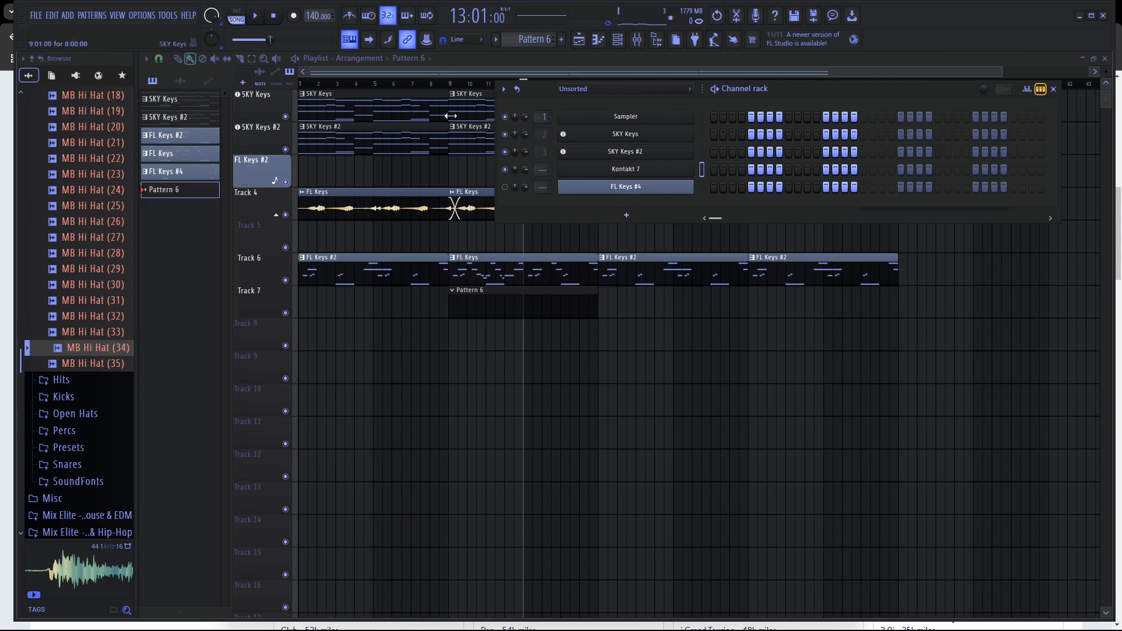
pyautogui.click(630, 215)
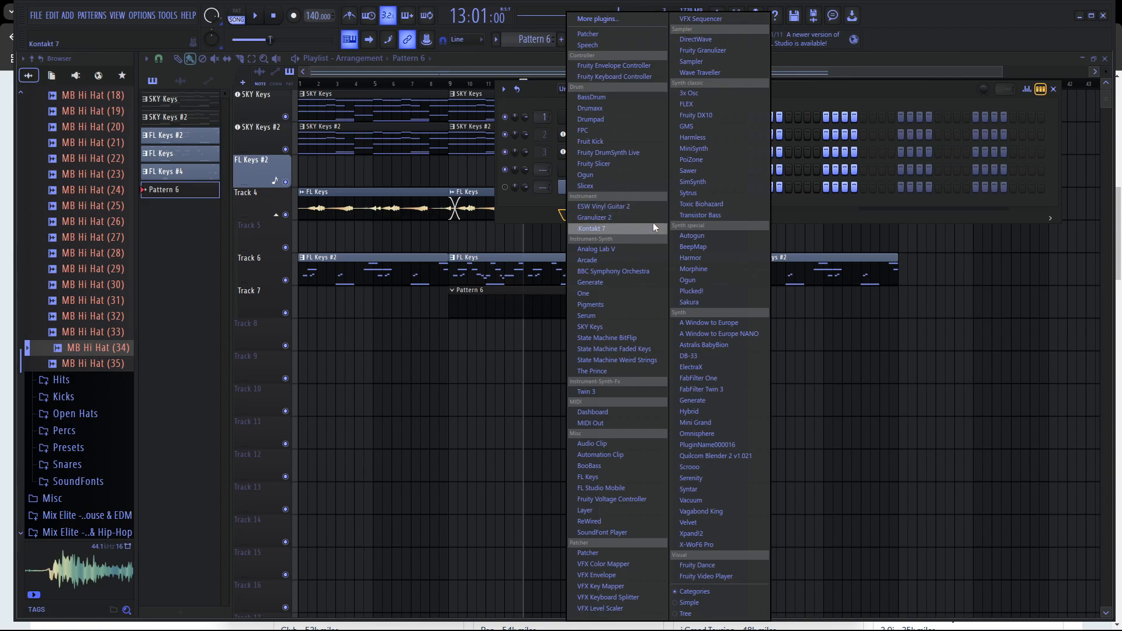
pyautogui.click(608, 224)
pyautogui.click(565, 112)
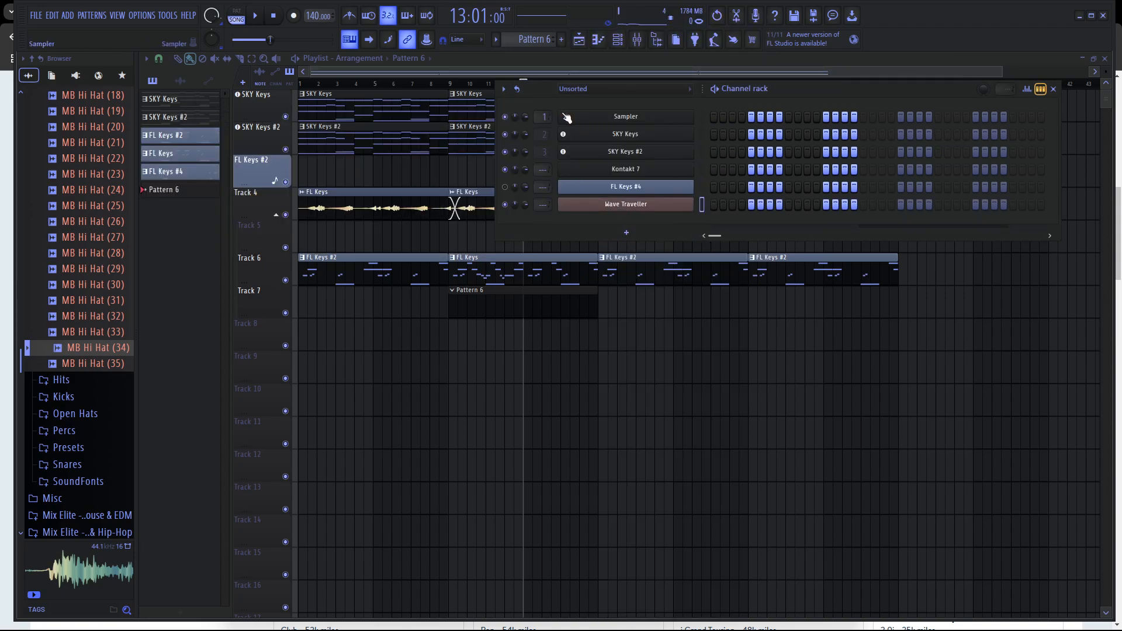
pyautogui.hotkey('ctrl', 'z')
# Add an Analog Lab V instrument channel, search its presets for "bell", and load VS Bells.
pyautogui.click(628, 217)
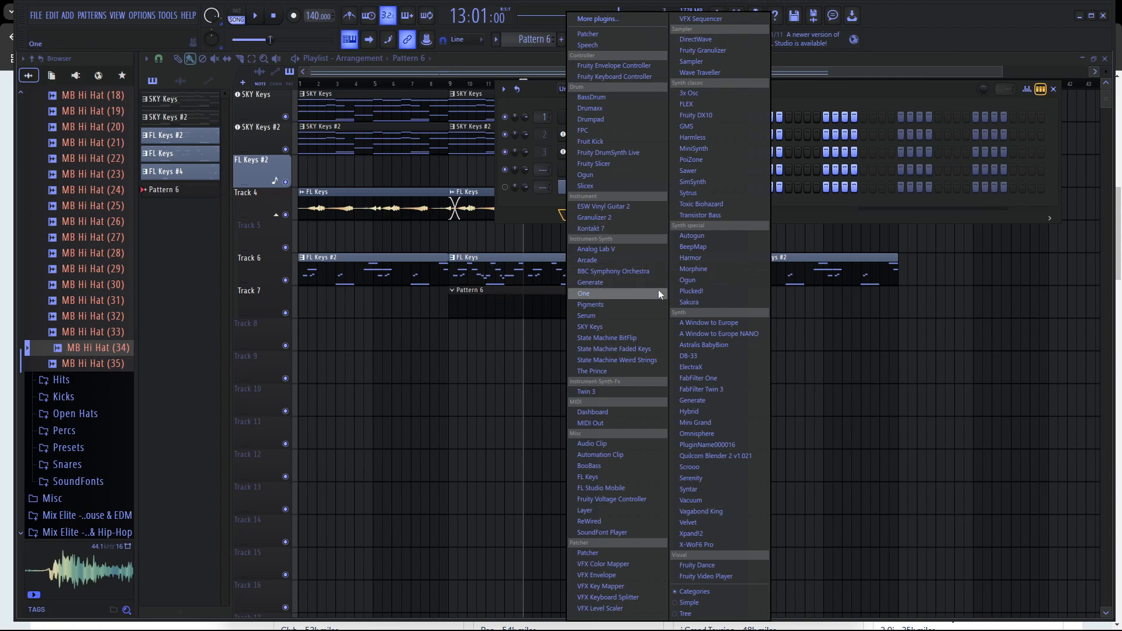
pyautogui.click(623, 250)
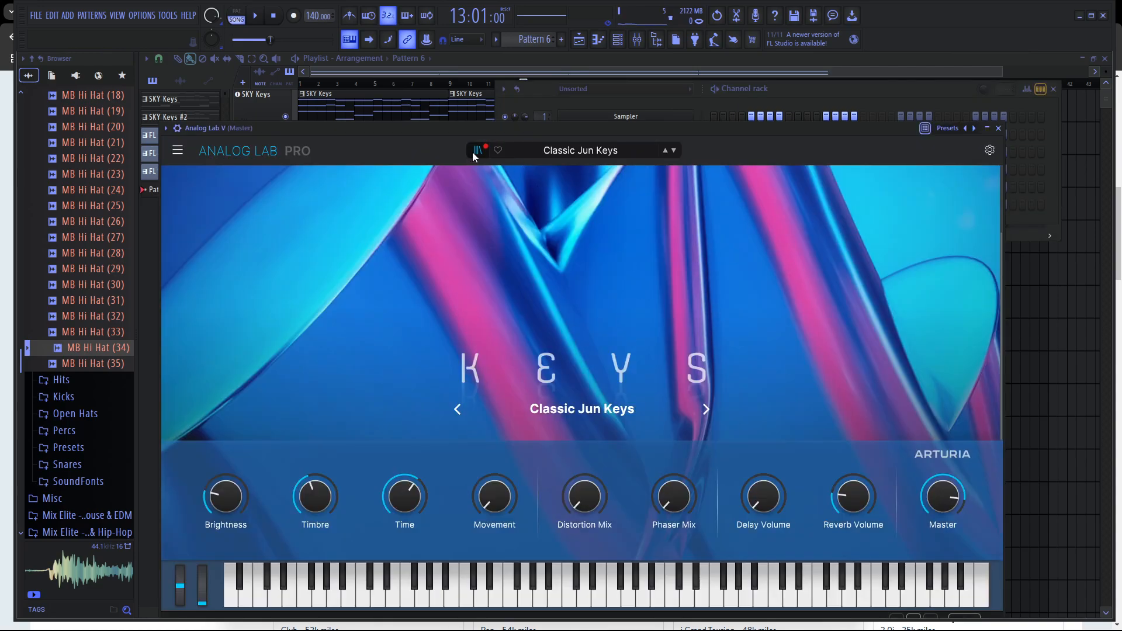
pyautogui.click(473, 151)
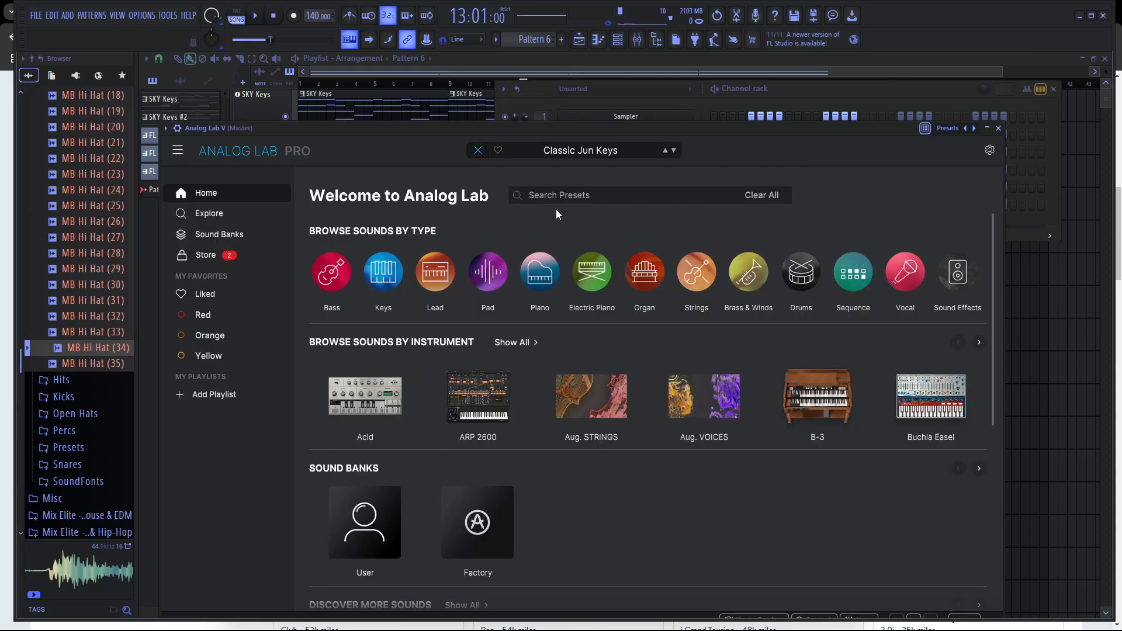
pyautogui.write('bell')
pyautogui.press('Return')
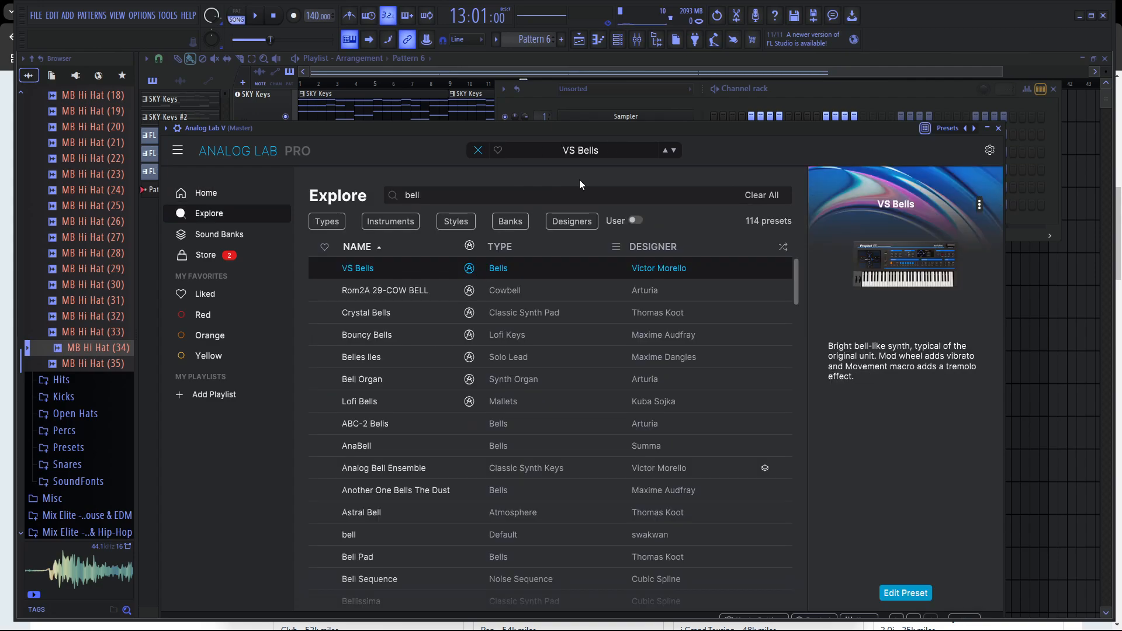
# Check Pattern 6's Analog Lab V piano roll and return to the playlist.
pyautogui.click(818, 96)
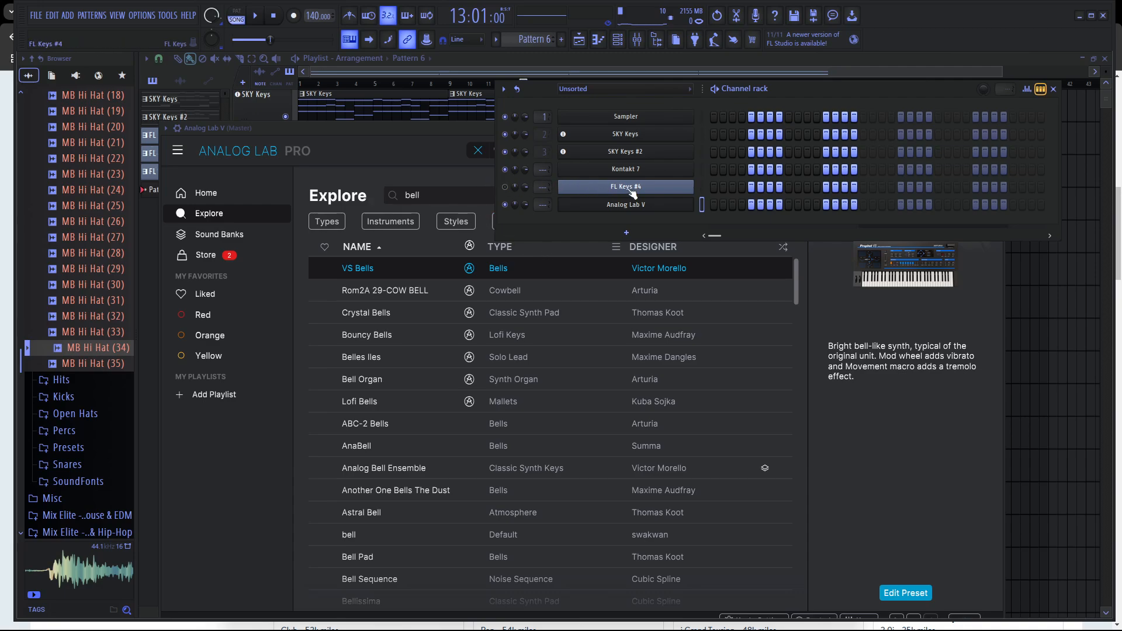
pyautogui.click(598, 39)
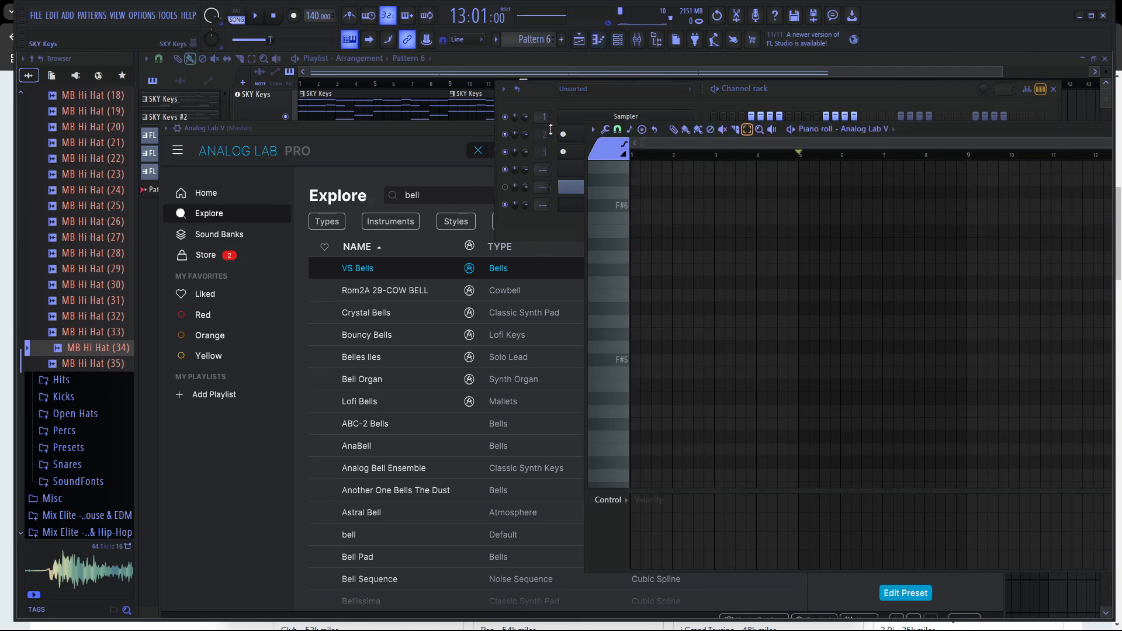
pyautogui.click(470, 59)
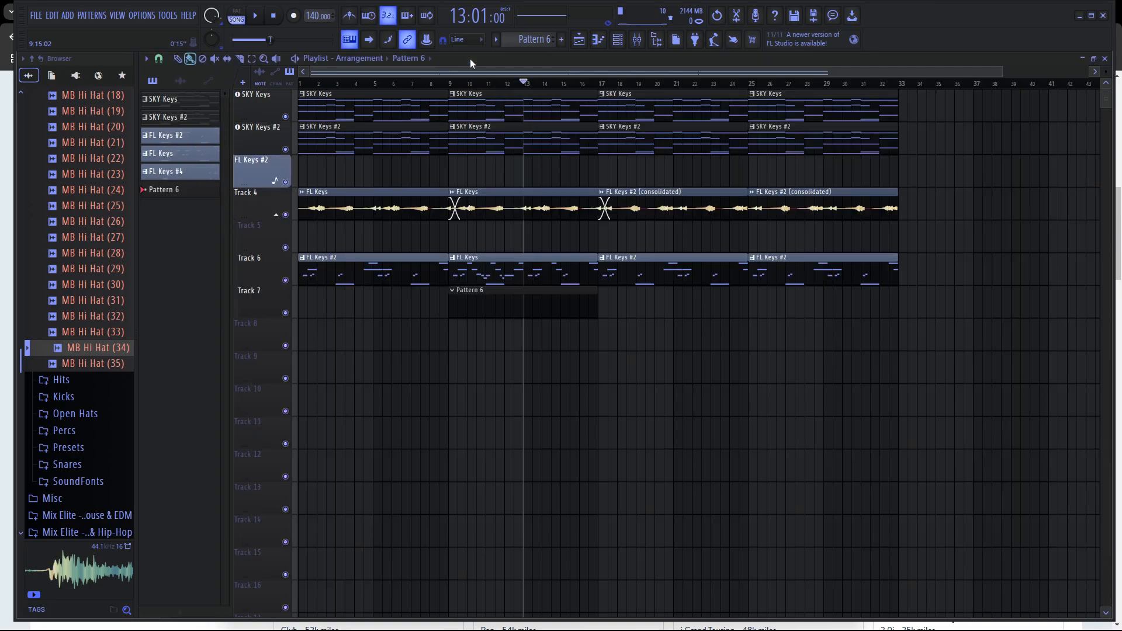
# Reopen the Track 6 FL Keys clip's melody in bars 9 to 16 and copy all its F#6 and C#6 notes.
pyautogui.doubleClick(524, 266)
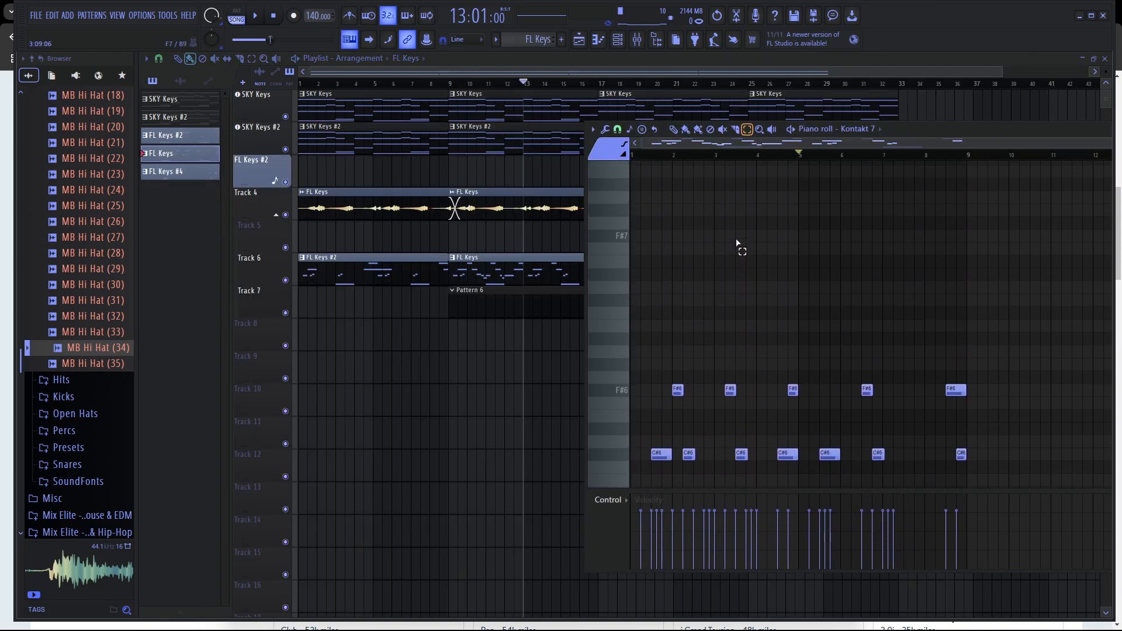
pyautogui.scroll(-2, 543, 288)
pyautogui.rightClick(542, 286)
pyautogui.scroll(2, 540, 284)
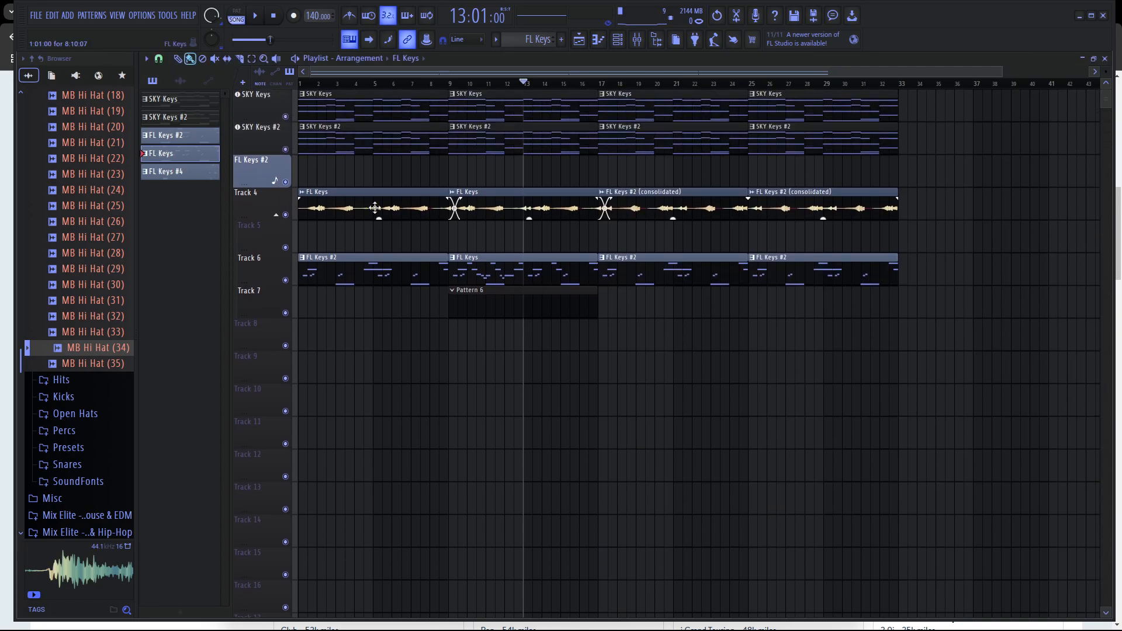
pyautogui.doubleClick(524, 266)
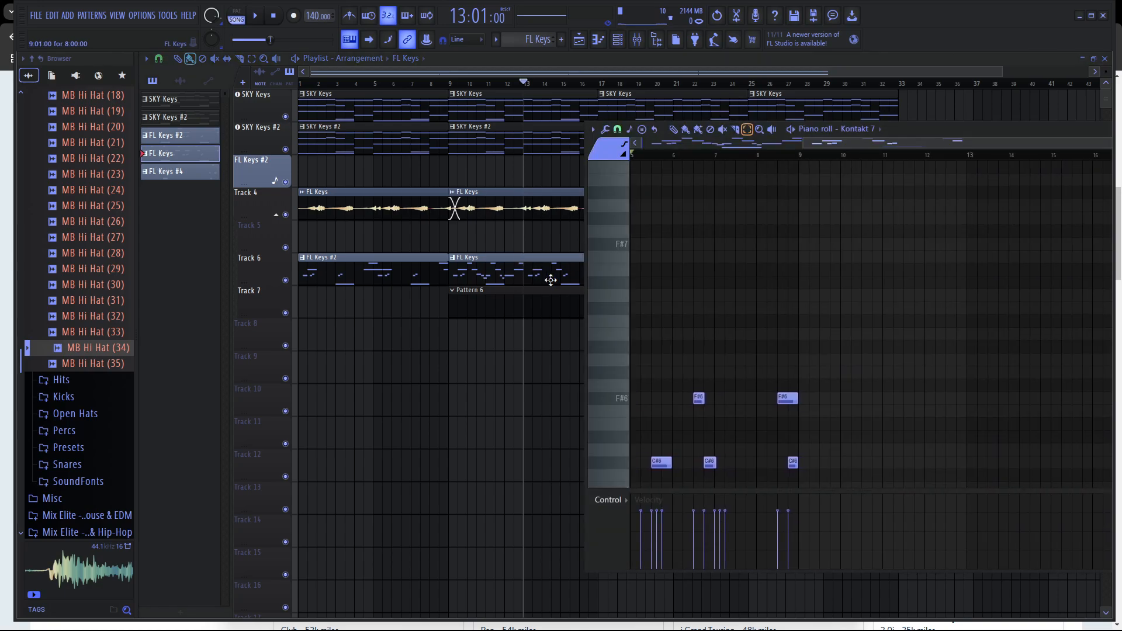
pyautogui.scroll(-3, 912, 304)
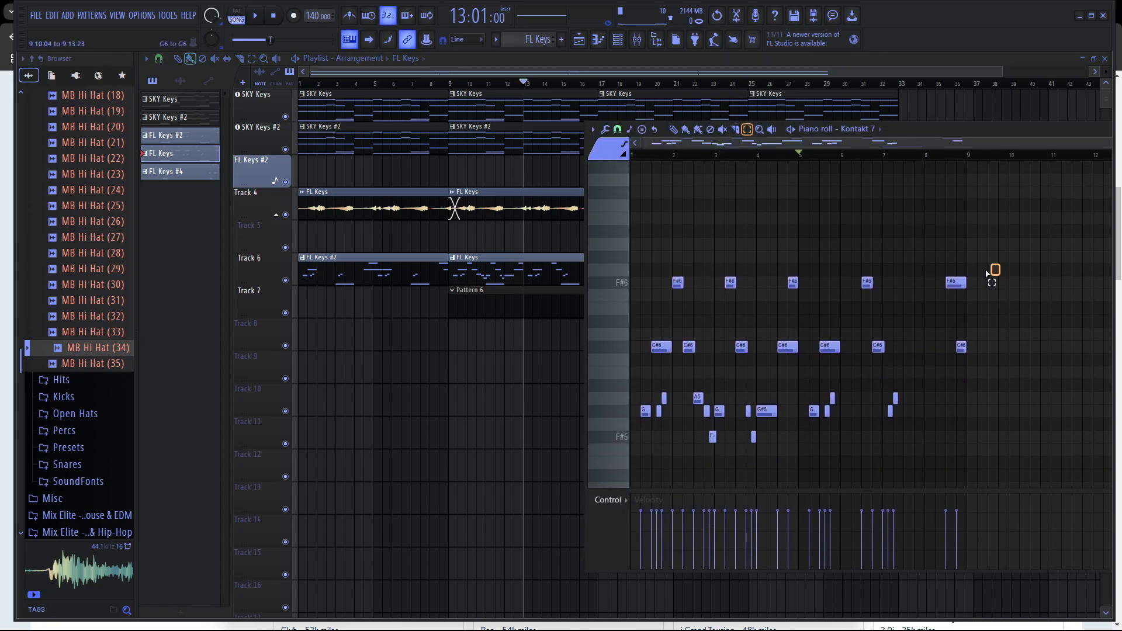
pyautogui.moveTo(999, 264); pyautogui.dragTo(517, 380)
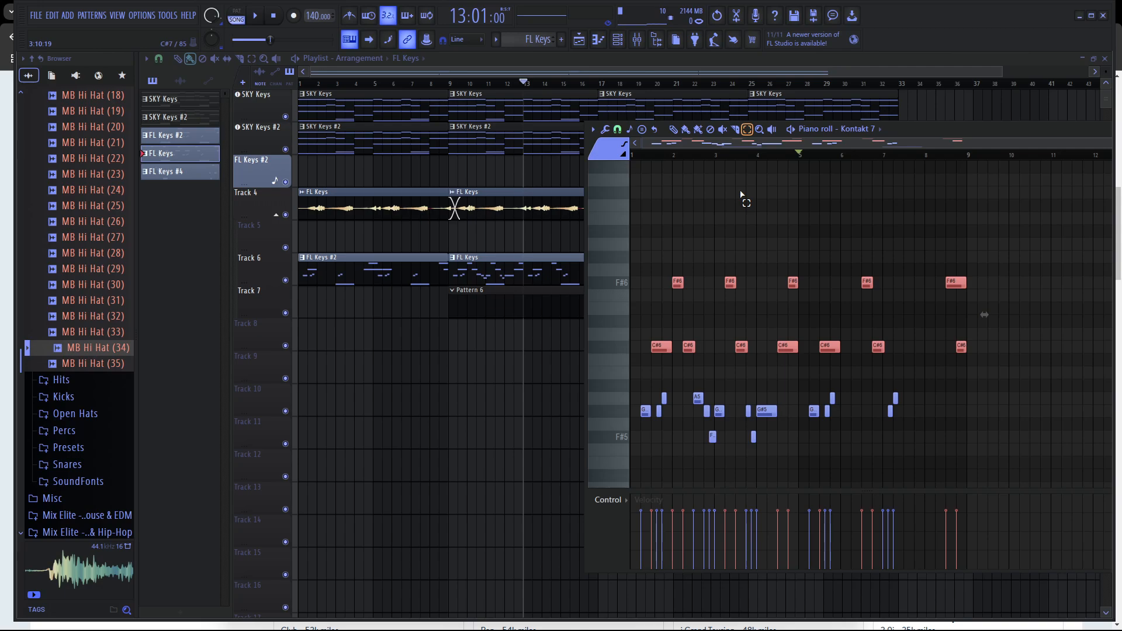
pyautogui.click(685, 129)
pyautogui.moveTo(677, 282); pyautogui.dragTo(677, 283)
# Try the copied notes in Pattern 6's SKY Keys #2 piano roll, play the arrangement from bar 13, and delete them again.
pyautogui.click(869, 129)
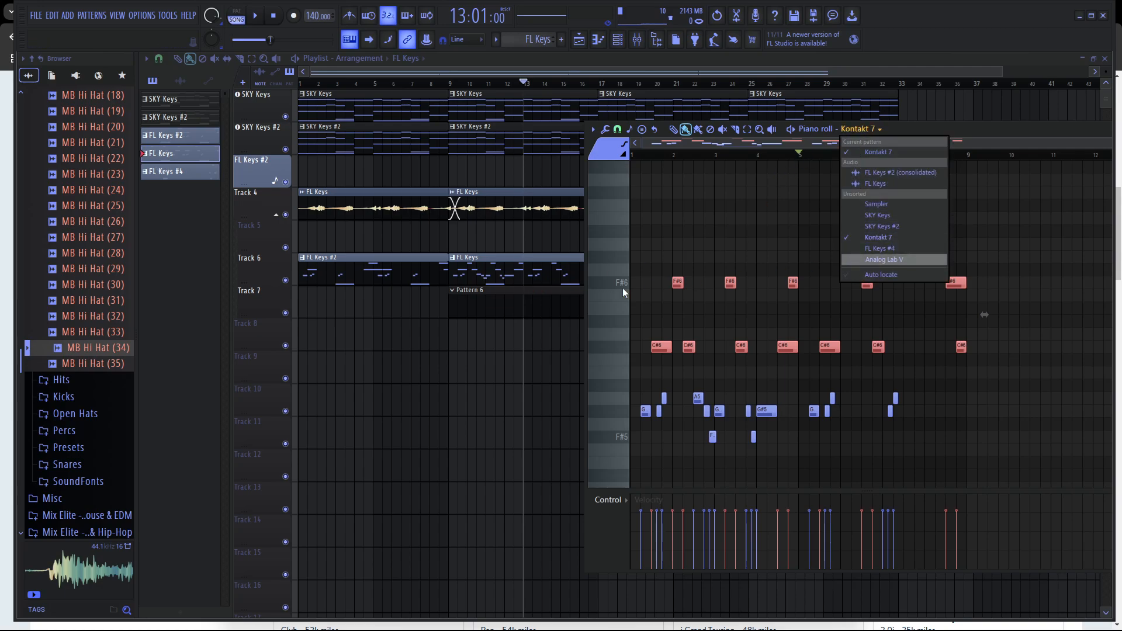
pyautogui.click(864, 260)
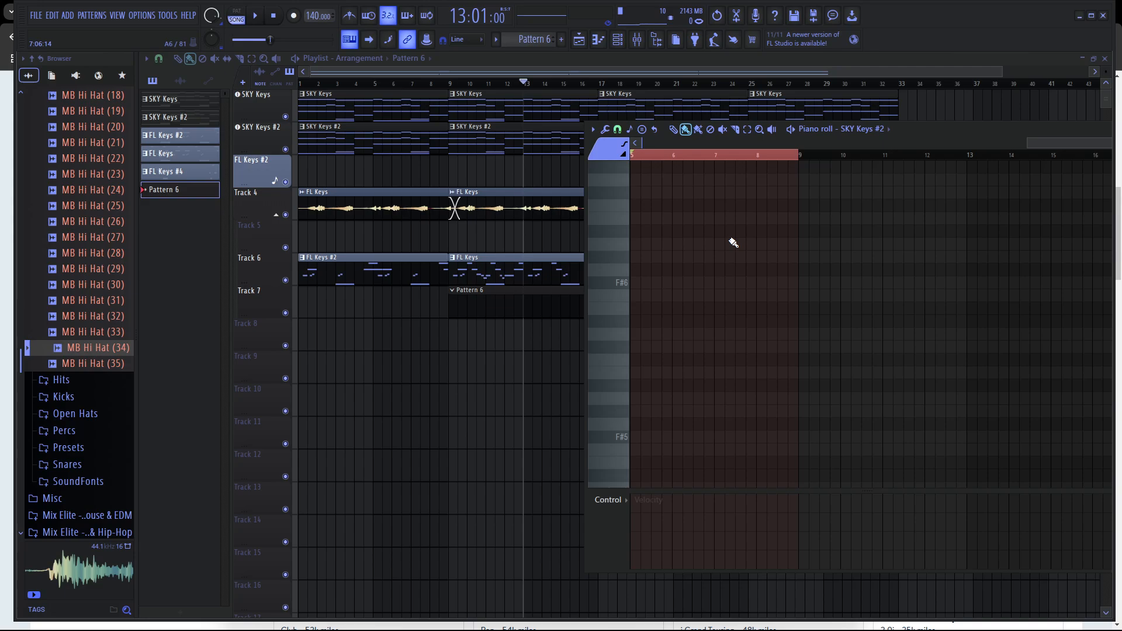
pyautogui.moveTo(1075, 143); pyautogui.dragTo(513, 218)
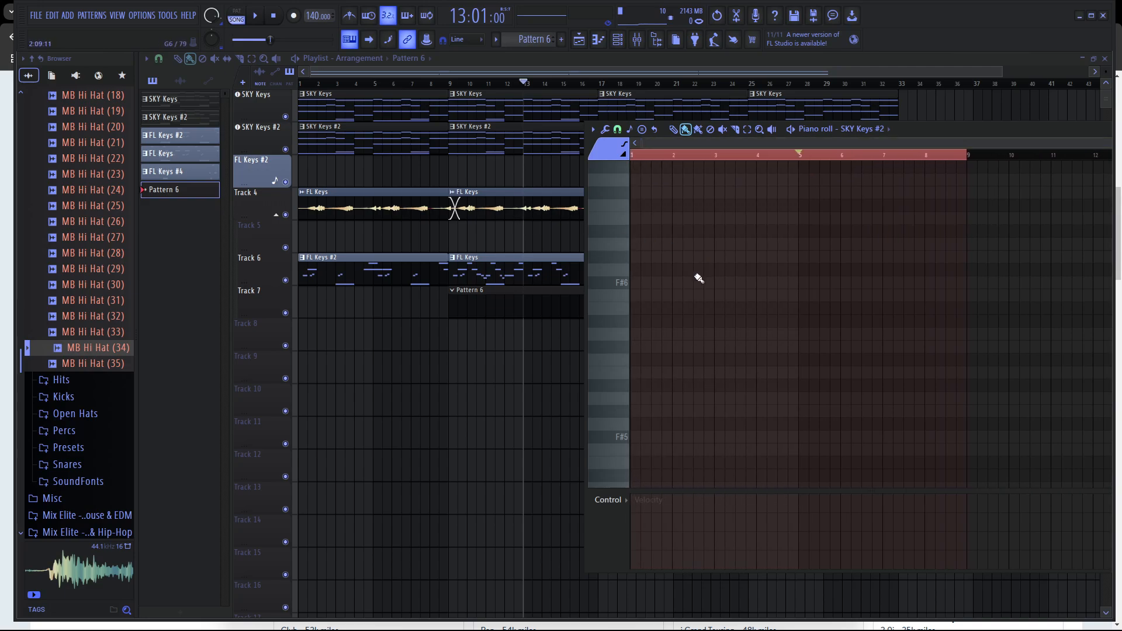
pyautogui.hotkey('ctrl', 'v')
pyautogui.moveTo(812, 348); pyautogui.dragTo(466, 348)
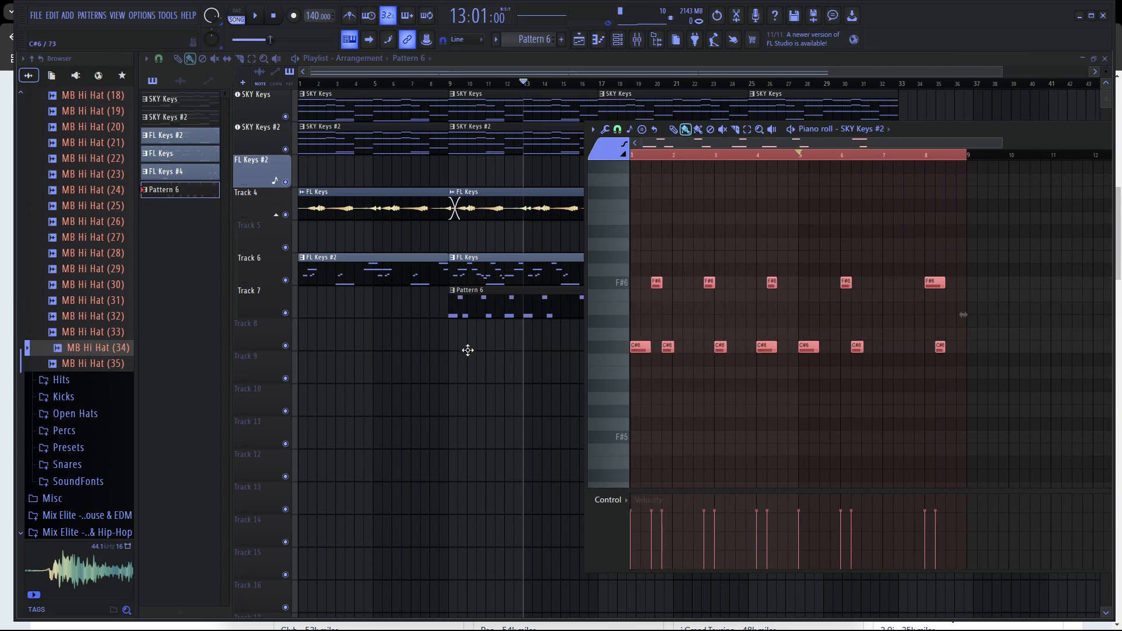
pyautogui.press('space')
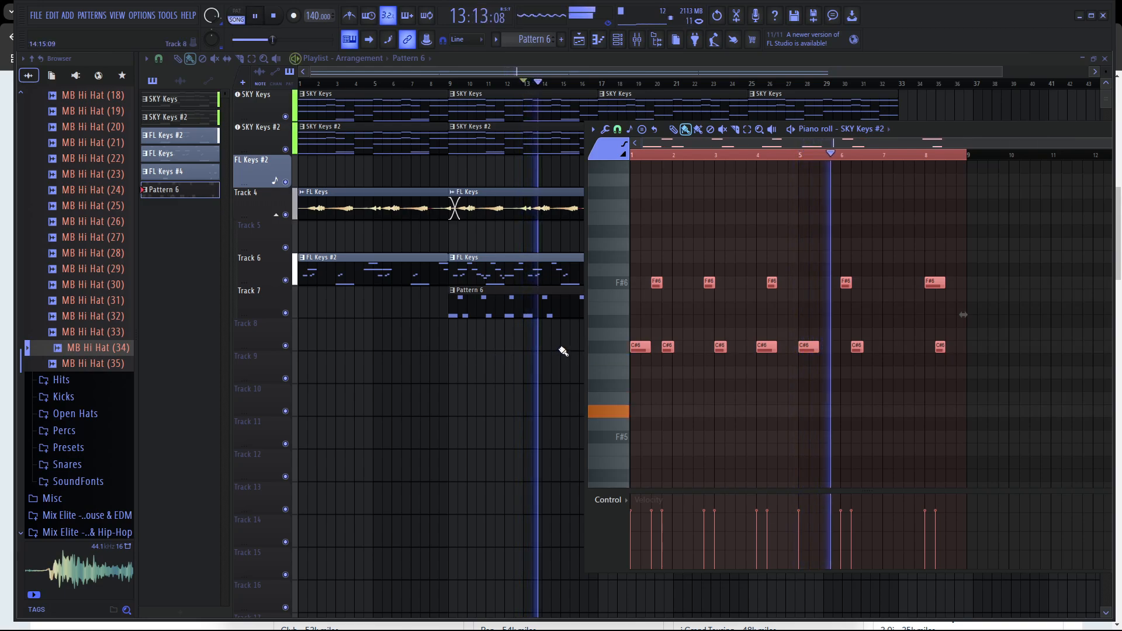
pyautogui.press('space')
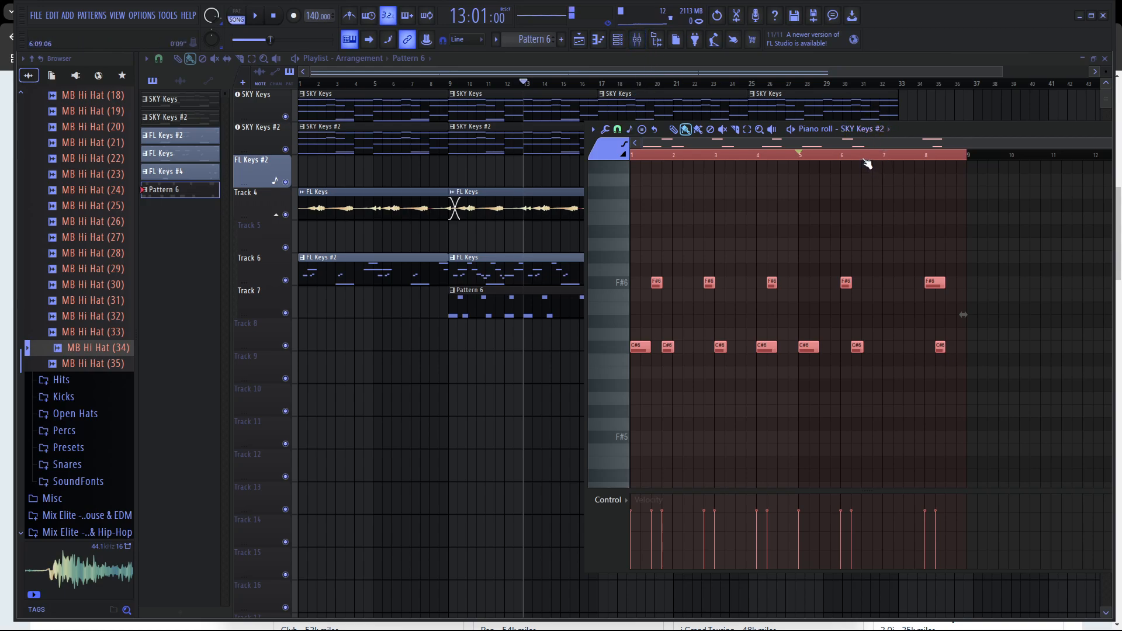
pyautogui.moveTo(956, 279); pyautogui.dragTo(625, 286)
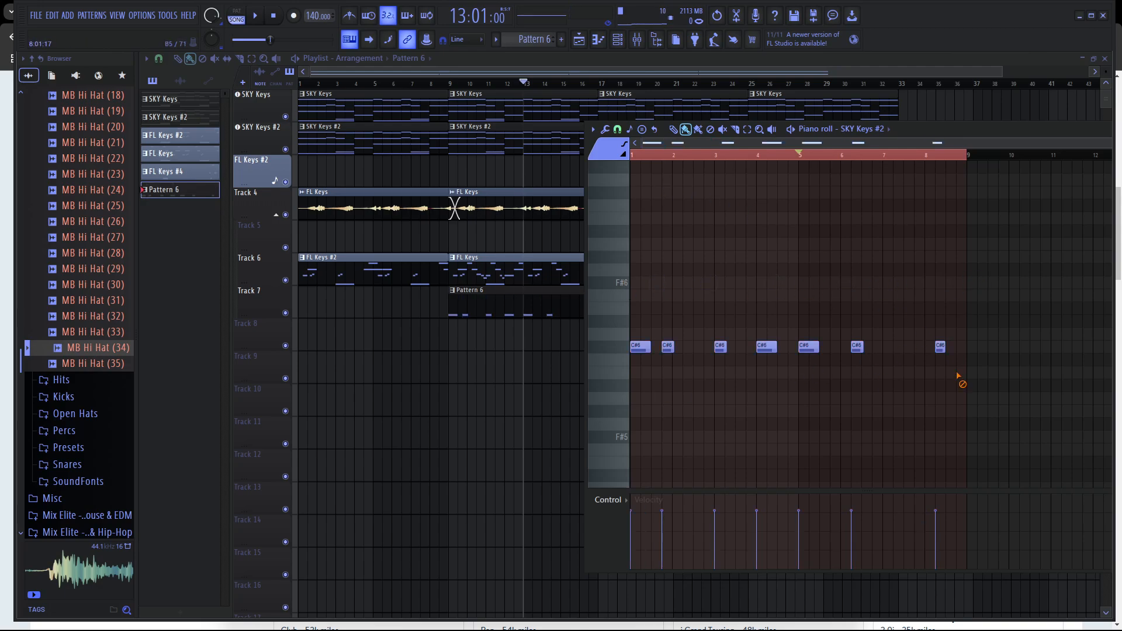
pyautogui.moveTo(956, 353); pyautogui.dragTo(604, 351)
# Switch Pattern 6's piano roll to Analog Lab V and paste the copied F#6 and C#6 notes from bar 1.
pyautogui.click(864, 128)
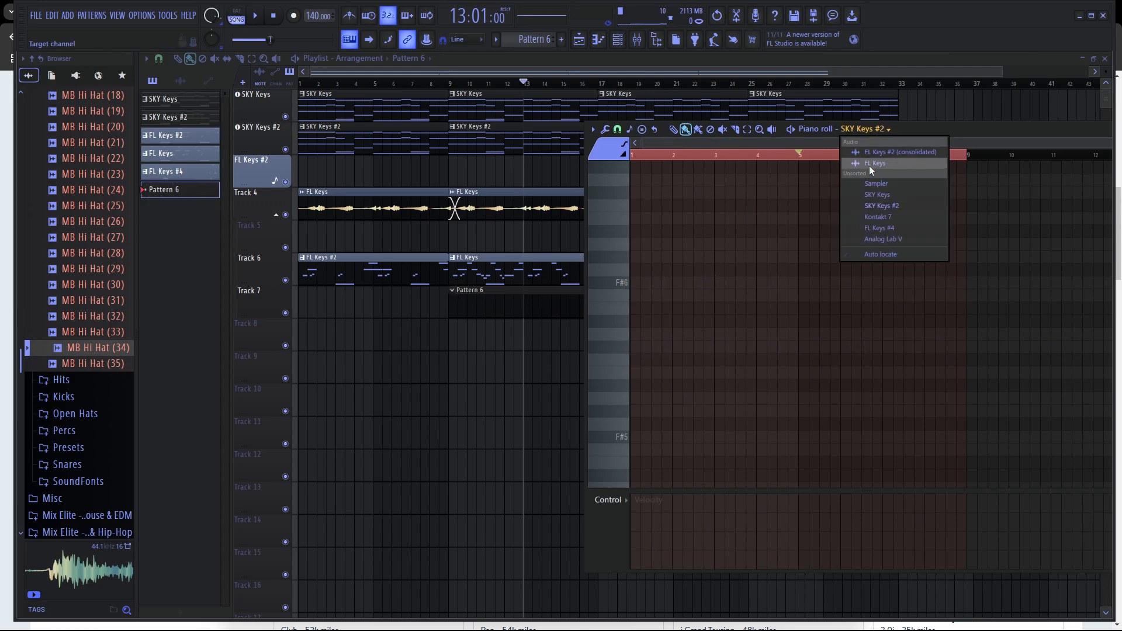
pyautogui.click(876, 236)
pyautogui.moveTo(808, 348); pyautogui.dragTo(496, 358)
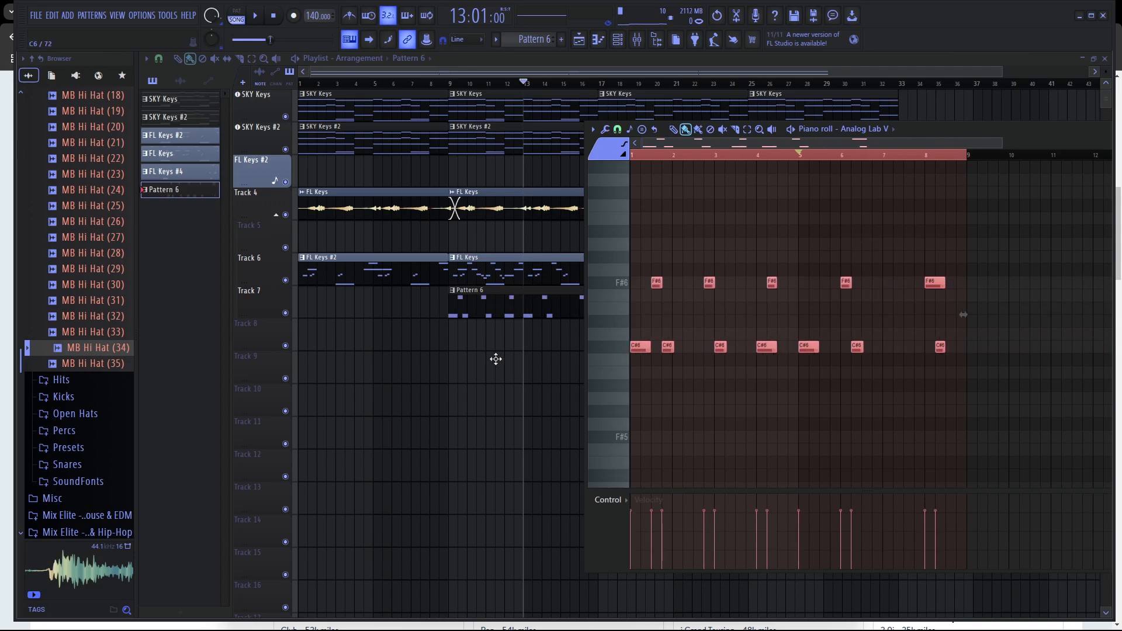
# Move Pattern 6's pasted F#6 and C#6 notes half a bar later to match their positions in the FL Keys melody.
pyautogui.press('space')
pyautogui.press('space')
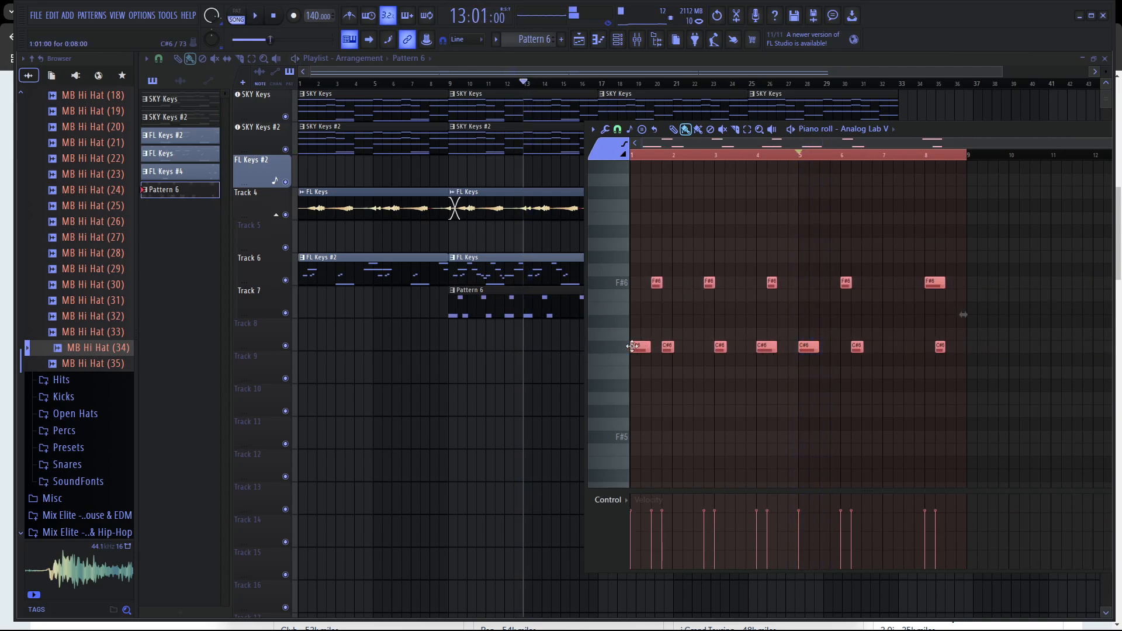
pyautogui.click(537, 274)
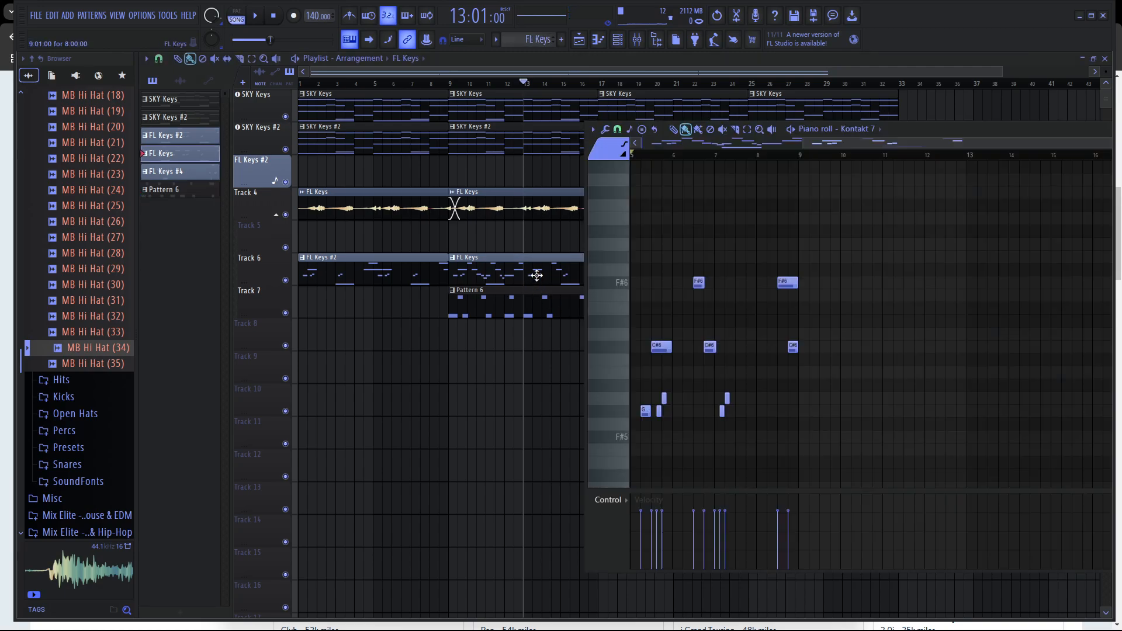
pyautogui.moveTo(821, 153); pyautogui.dragTo(660, 153)
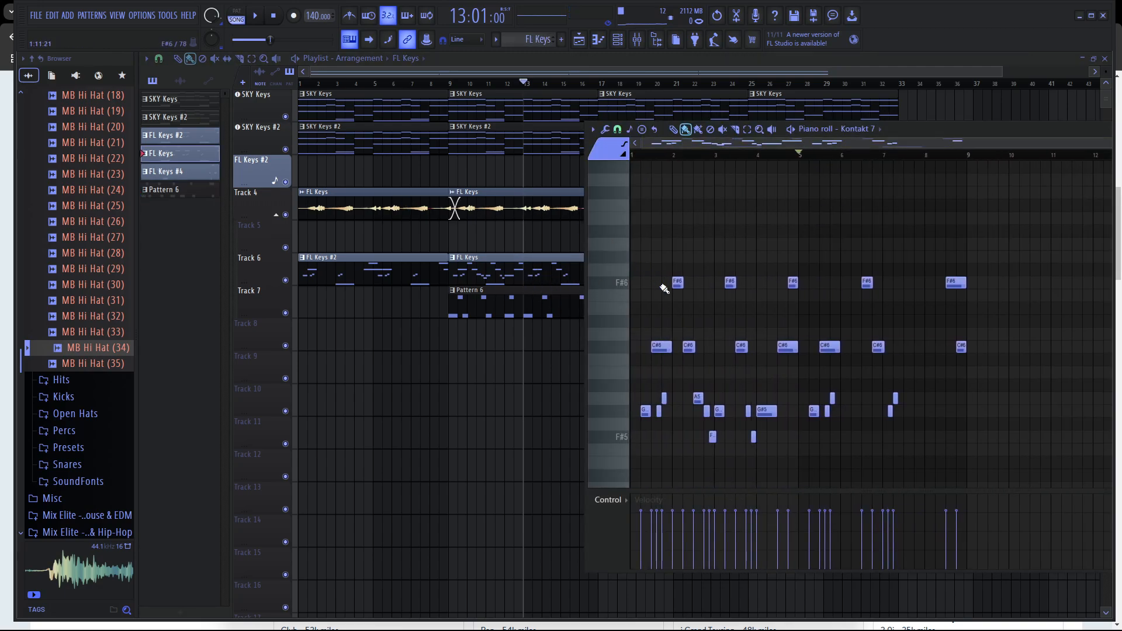
pyautogui.click(514, 307)
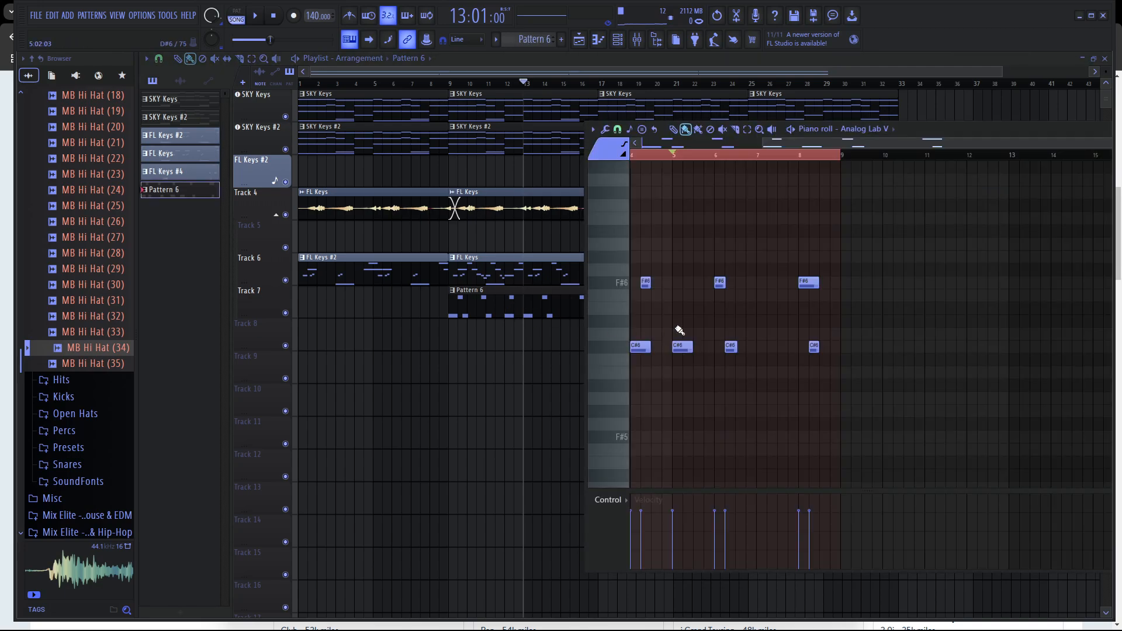
pyautogui.moveTo(876, 144); pyautogui.dragTo(755, 144)
pyautogui.press('e')
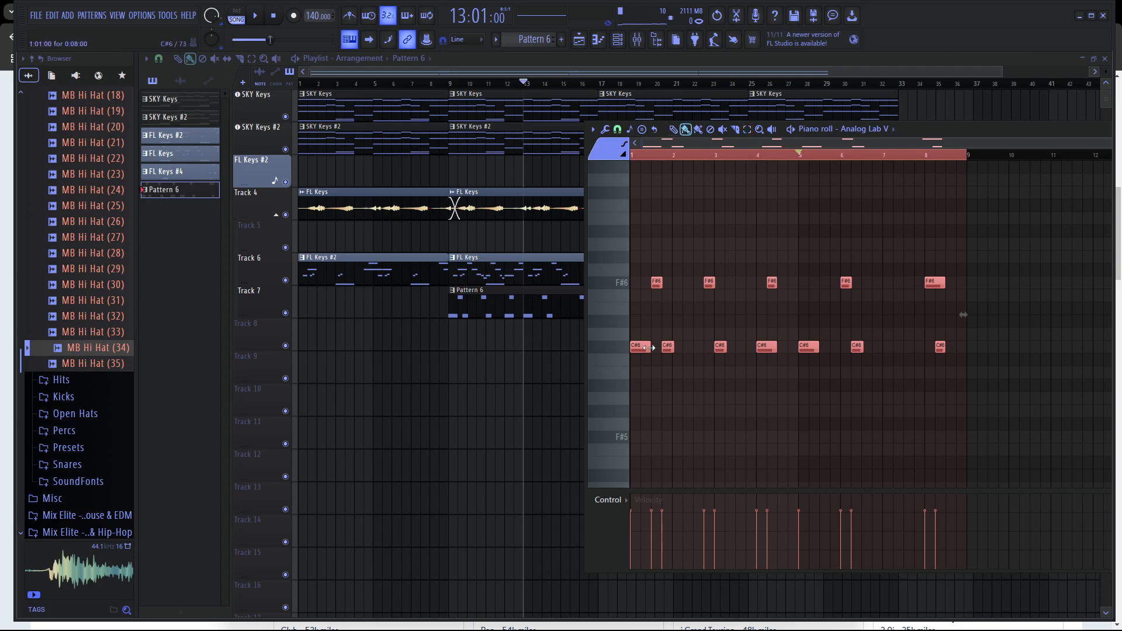
pyautogui.moveTo(648, 347); pyautogui.dragTo(662, 347)
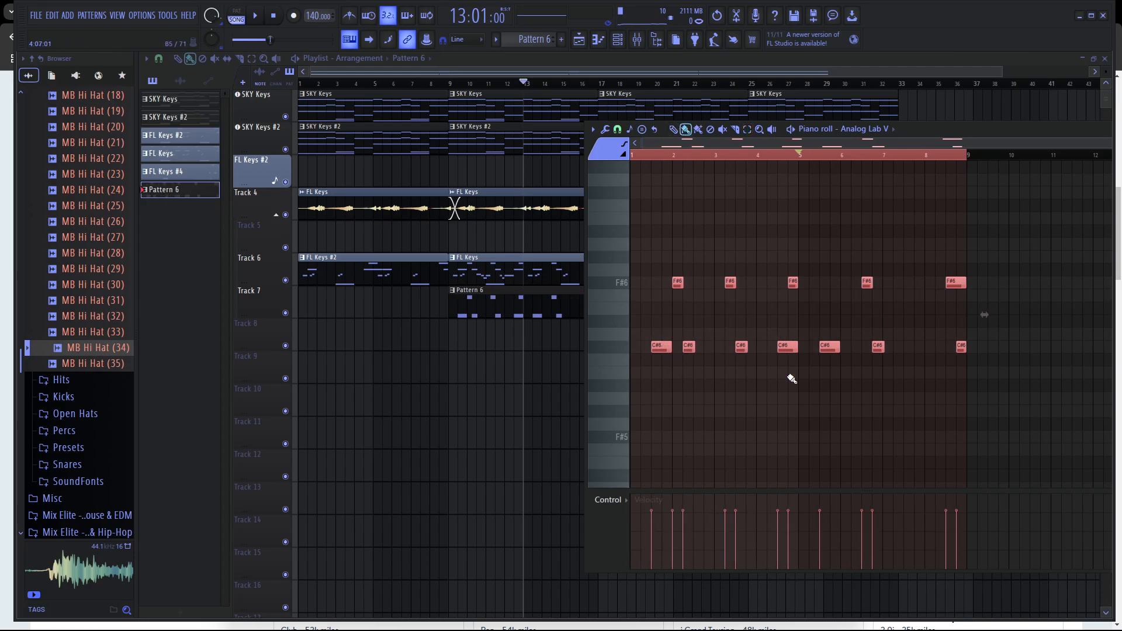
pyautogui.scroll(6, 965, 394)
pyautogui.scroll(-4, 970, 328)
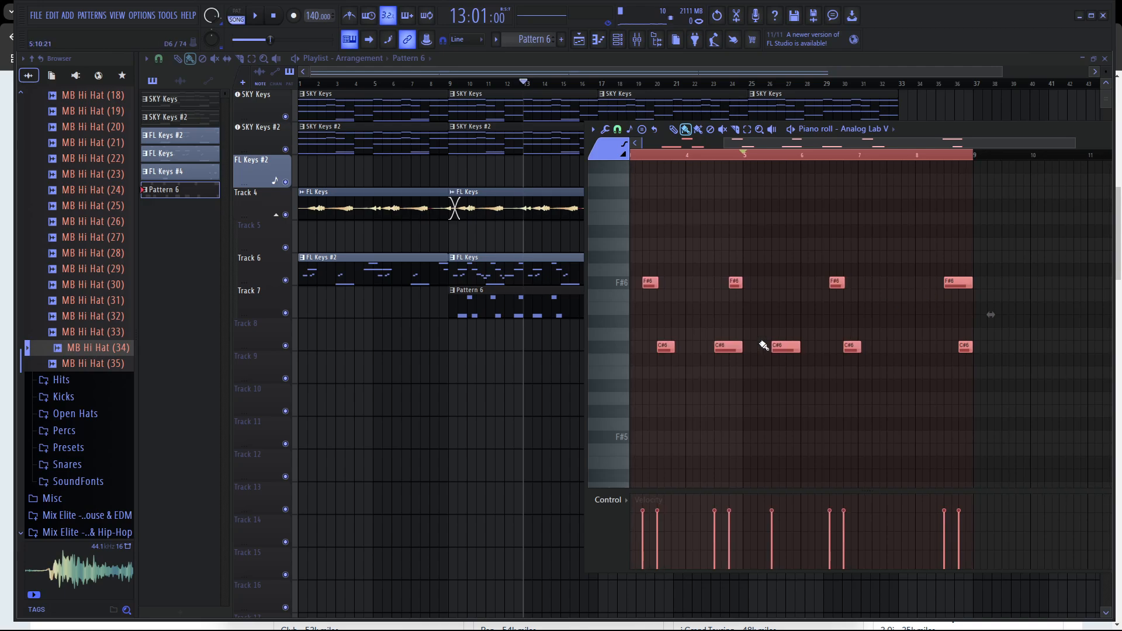
# Mute all F#6 and C#6 notes in the Kontakt 7 piano roll of the Track 6 FL Keys clip.
pyautogui.click(490, 280)
pyautogui.scroll(-1, 561, 307)
pyautogui.scroll(-3, 714, 225)
pyautogui.click(723, 130)
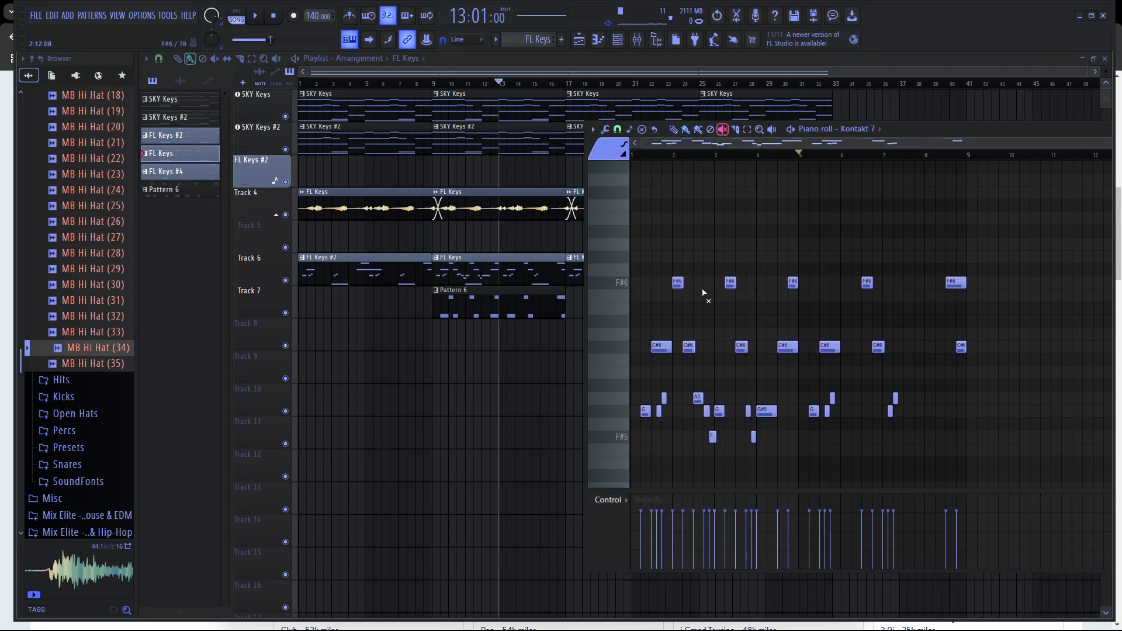
pyautogui.click(678, 282)
pyautogui.moveTo(658, 346); pyautogui.dragTo(703, 347)
pyautogui.moveTo(739, 281)
pyautogui.mouseDown()
pyautogui.moveTo(743, 350)
pyautogui.moveTo(795, 337)
pyautogui.moveTo(833, 359)
pyautogui.mouseUp()
pyautogui.moveTo(960, 348); pyautogui.dragTo(1023, 285)
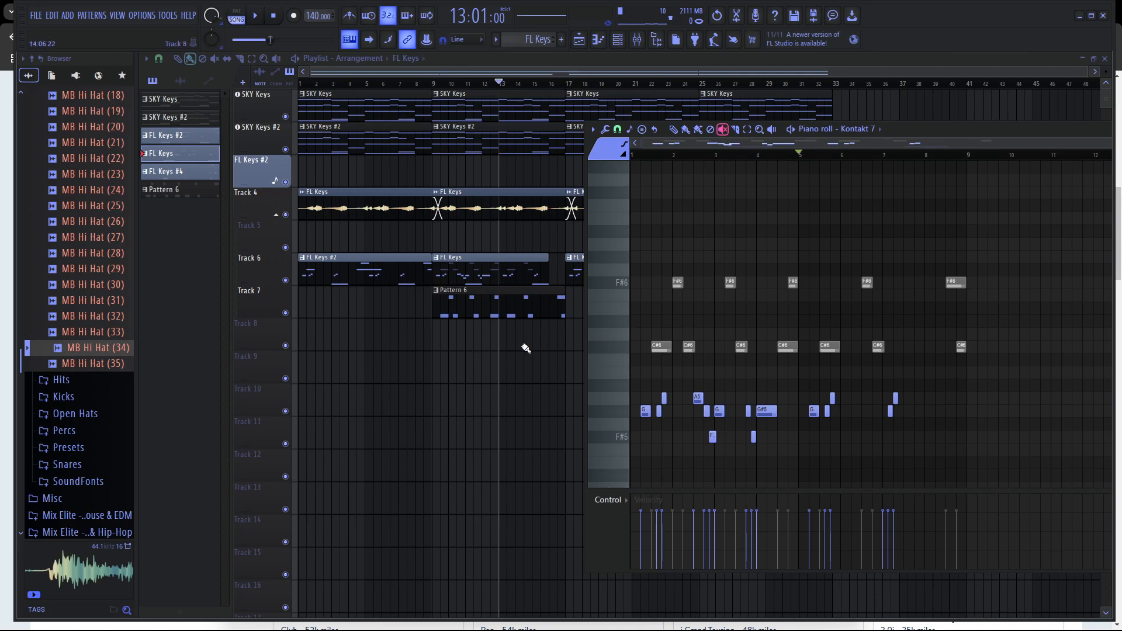
# Play the arrangement from bar 9 and delete the first C#6 note from Pattern 6's Analog Lab V part.
pyautogui.scroll(-1, 526, 349)
pyautogui.press('F7')
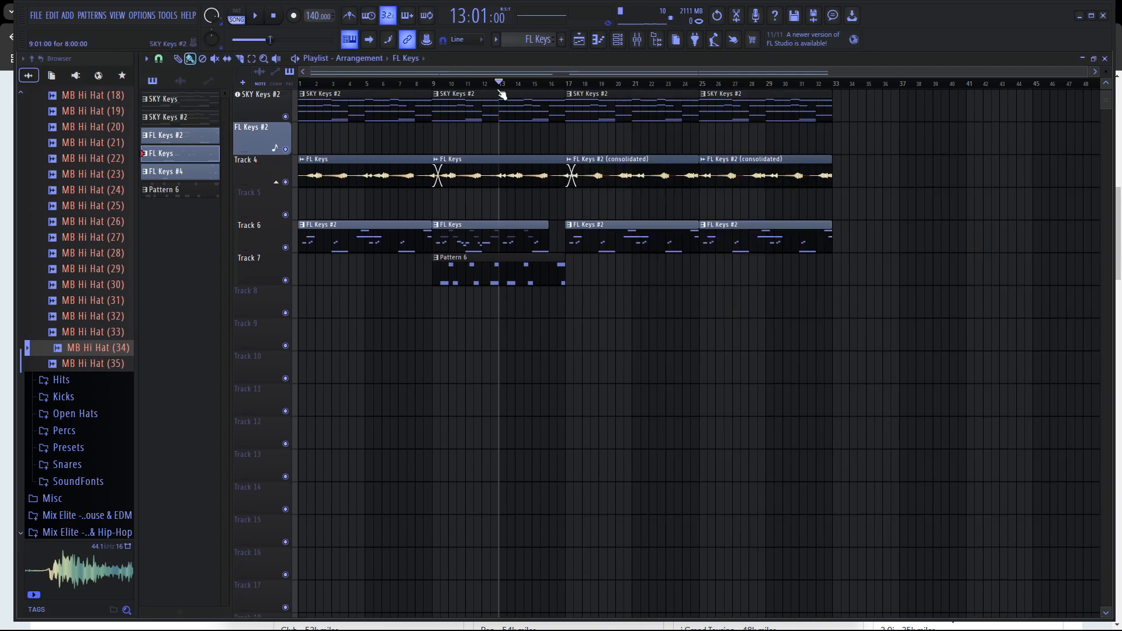
pyautogui.moveTo(501, 93); pyautogui.dragTo(438, 91)
pyautogui.press('space')
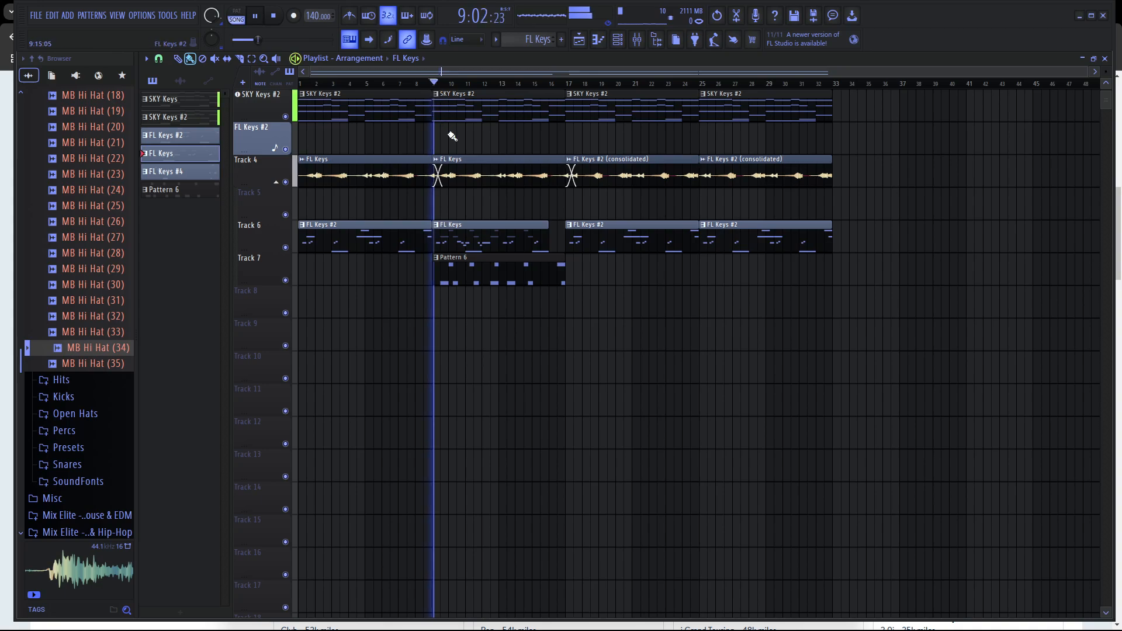
pyautogui.doubleClick(458, 288)
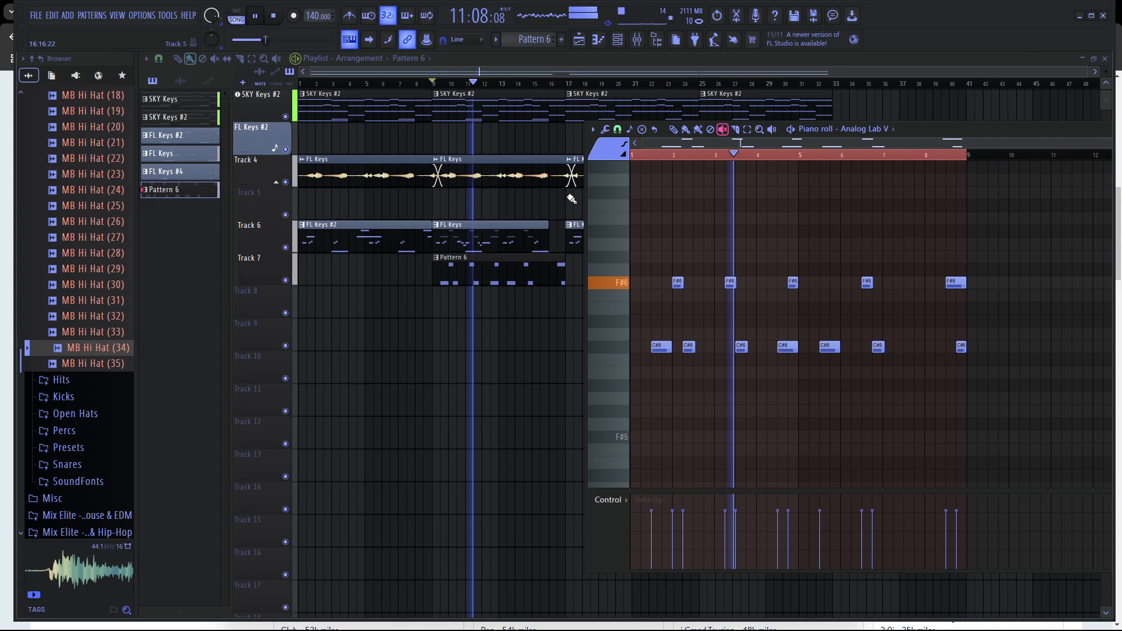
pyautogui.click(686, 129)
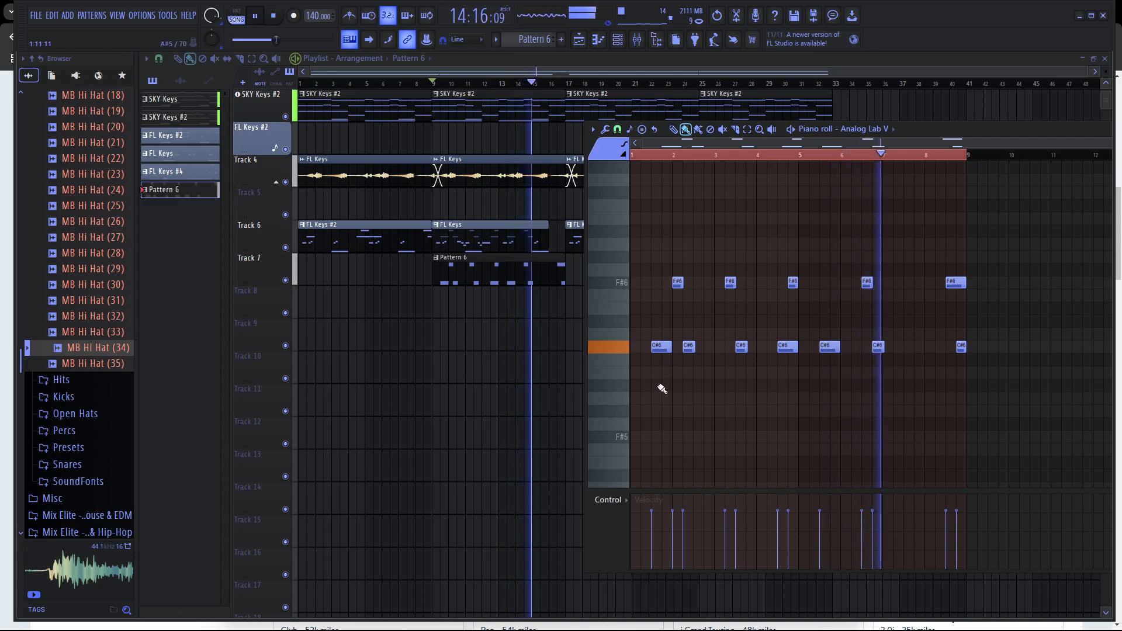
pyautogui.rightClick(657, 349)
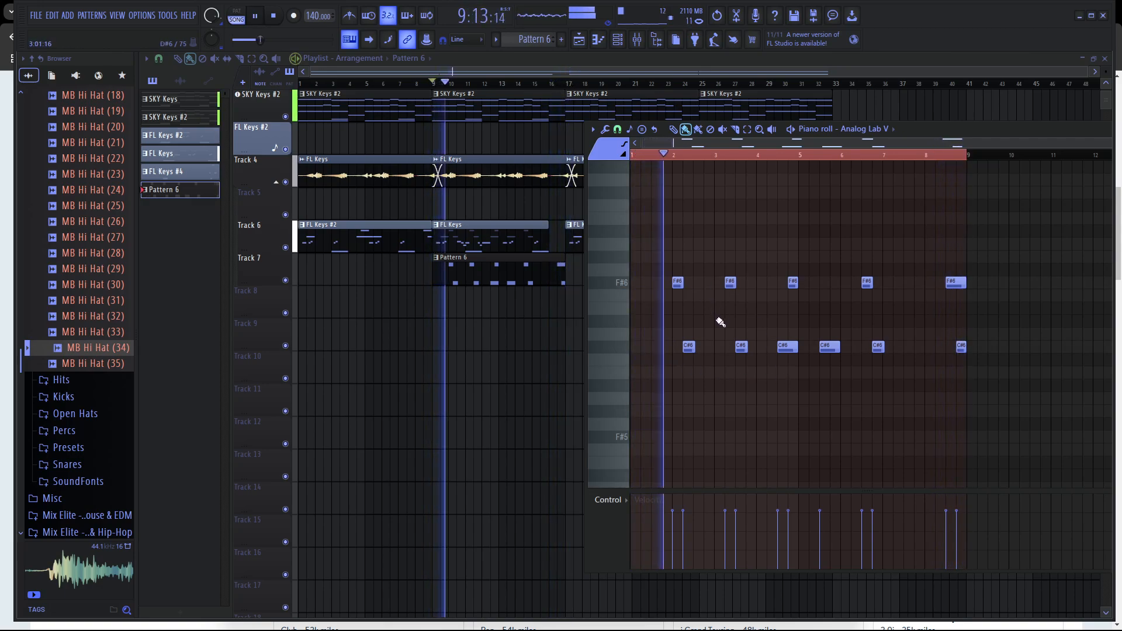
pyautogui.press('space')
# Unmute the C#6 notes in bars 1 and 5 of the FL Keys melody, also trying those in bars 2 and 3 during playback.
pyautogui.click(464, 234)
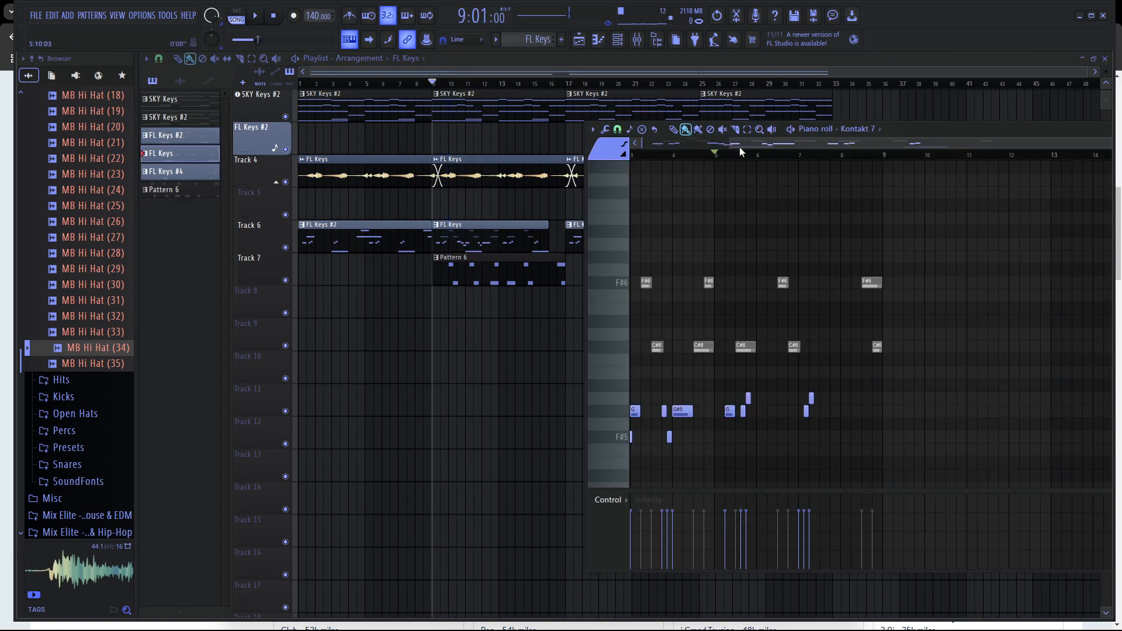
pyautogui.moveTo(739, 143); pyautogui.dragTo(506, 180)
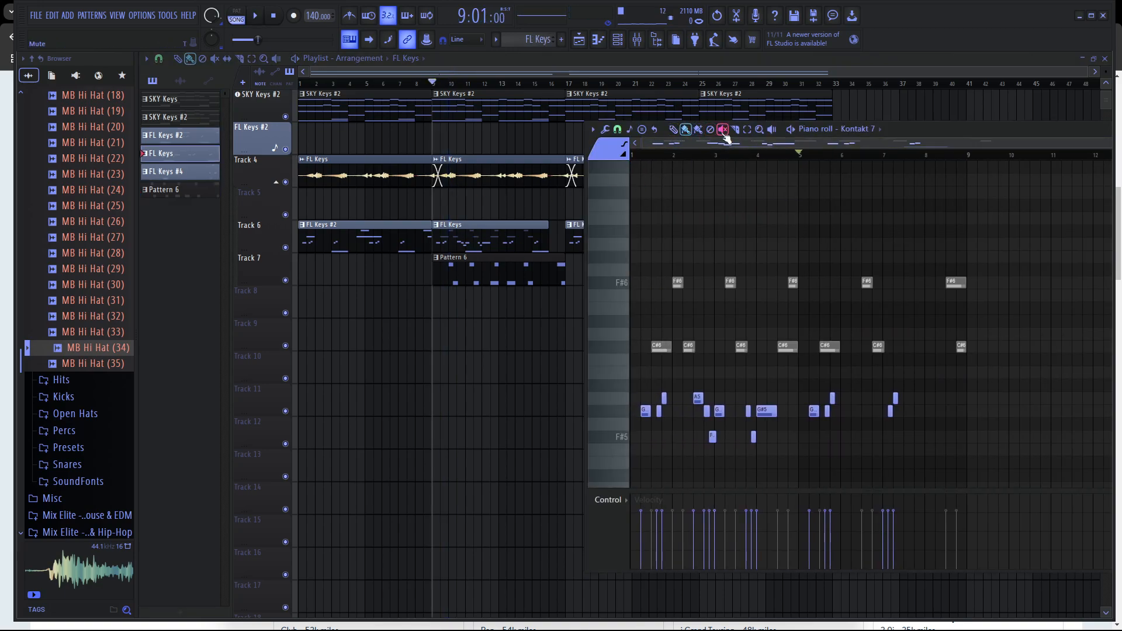
pyautogui.click(670, 346)
pyautogui.press('space')
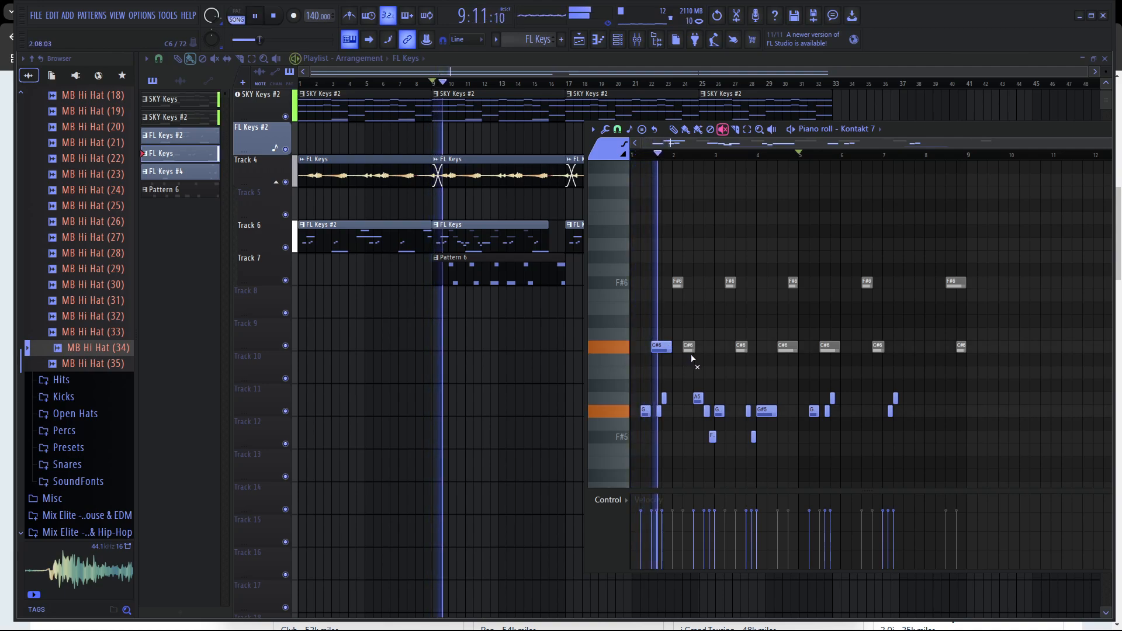
pyautogui.click(691, 348)
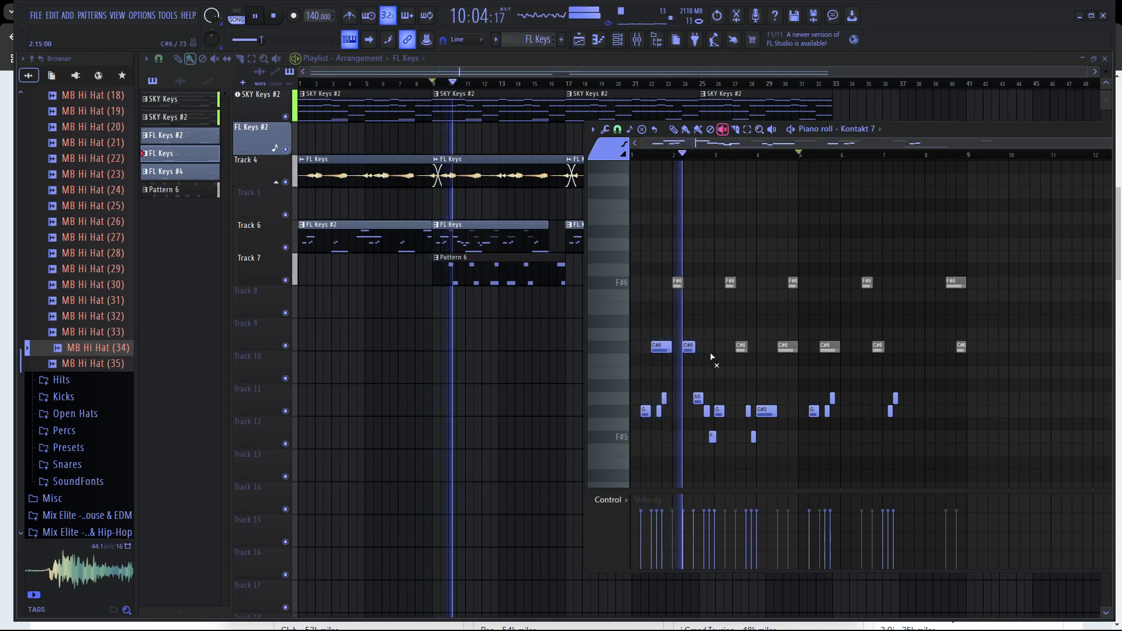
pyautogui.click(742, 347)
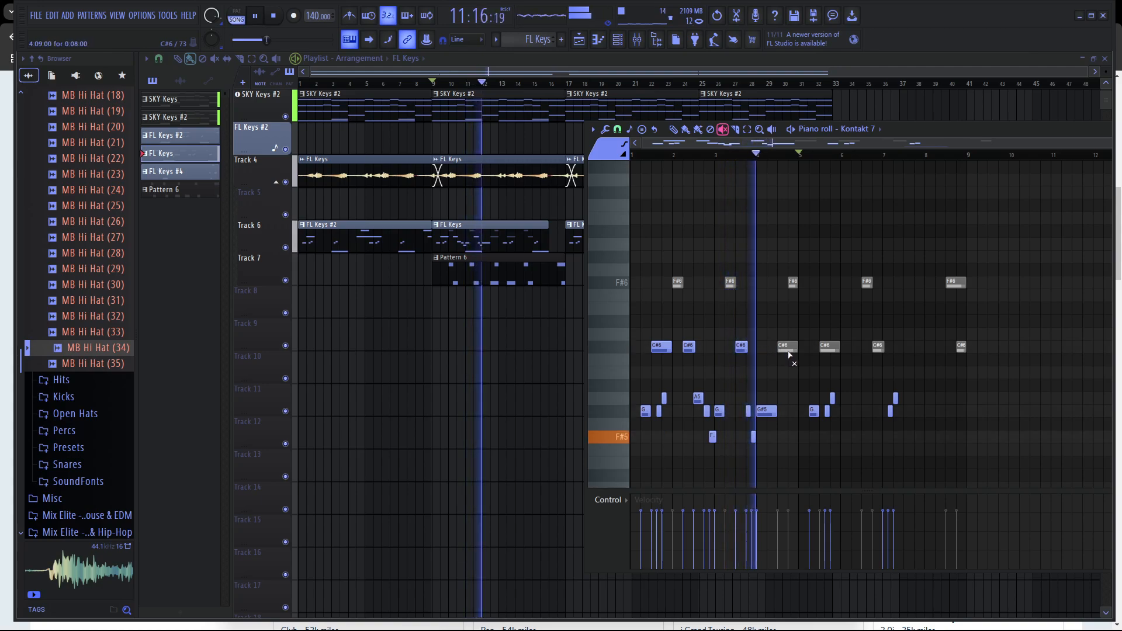
pyautogui.click(830, 347)
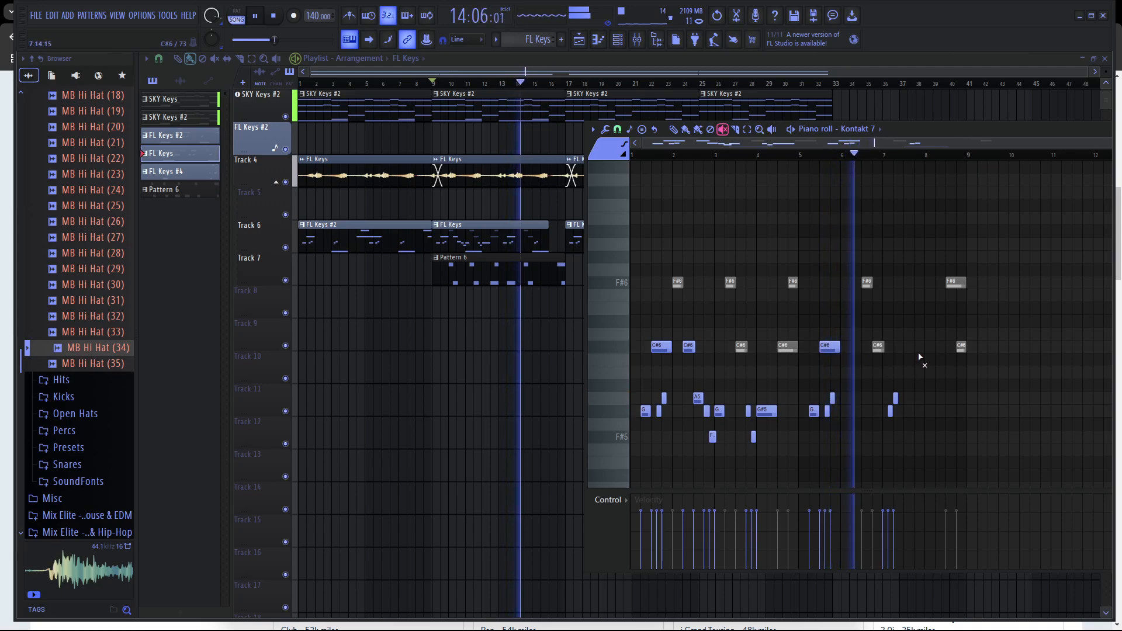
# Mute the bar 2 C#6 note of the FL Keys melody again, stop playback and return to the playlist.
pyautogui.scroll(-5, 896, 321)
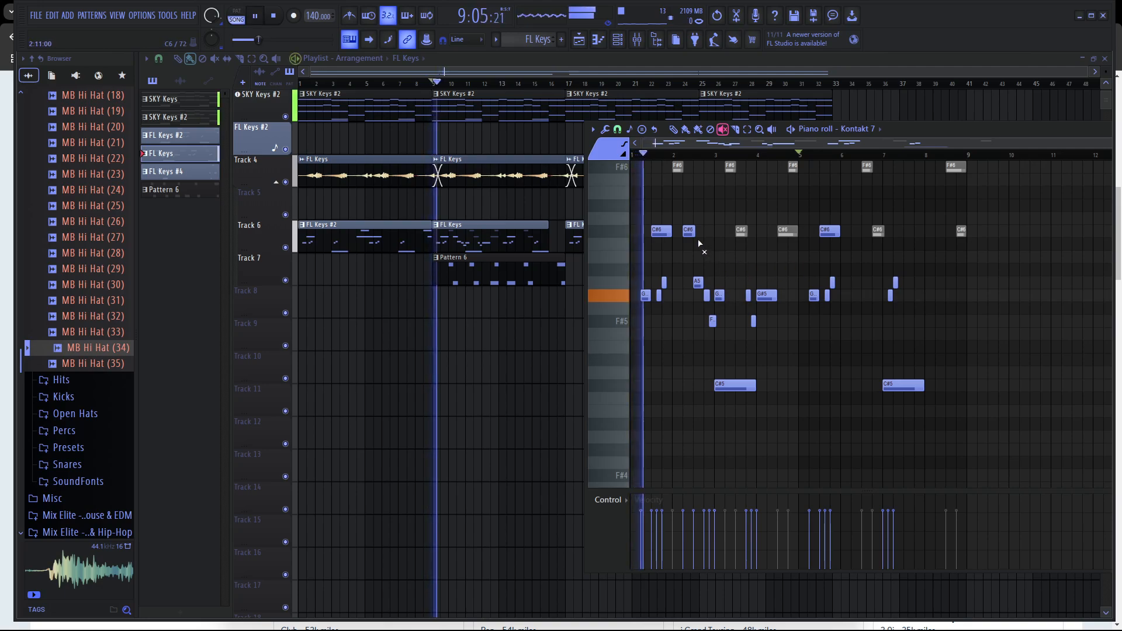
pyautogui.click(691, 233)
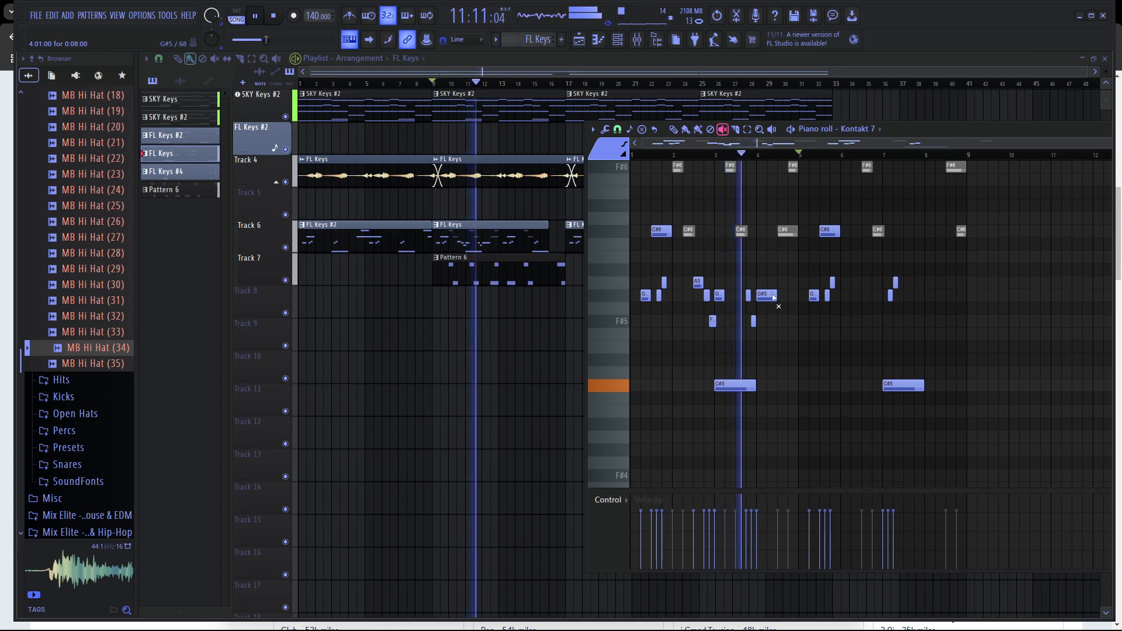
pyautogui.click(787, 231)
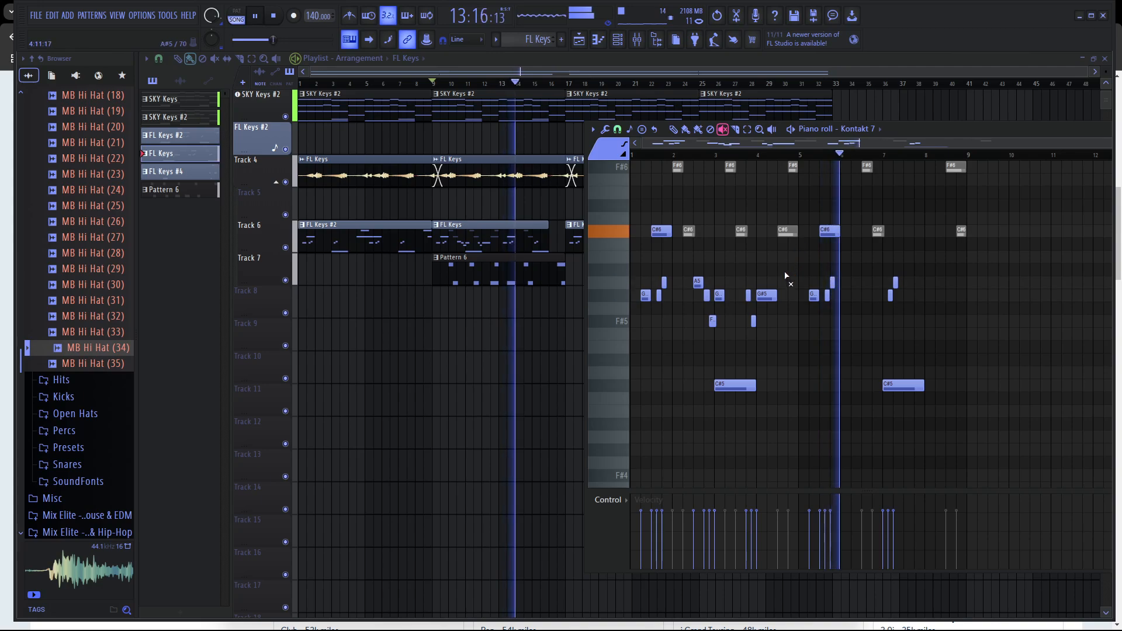
pyautogui.press('space')
pyautogui.press('F7')
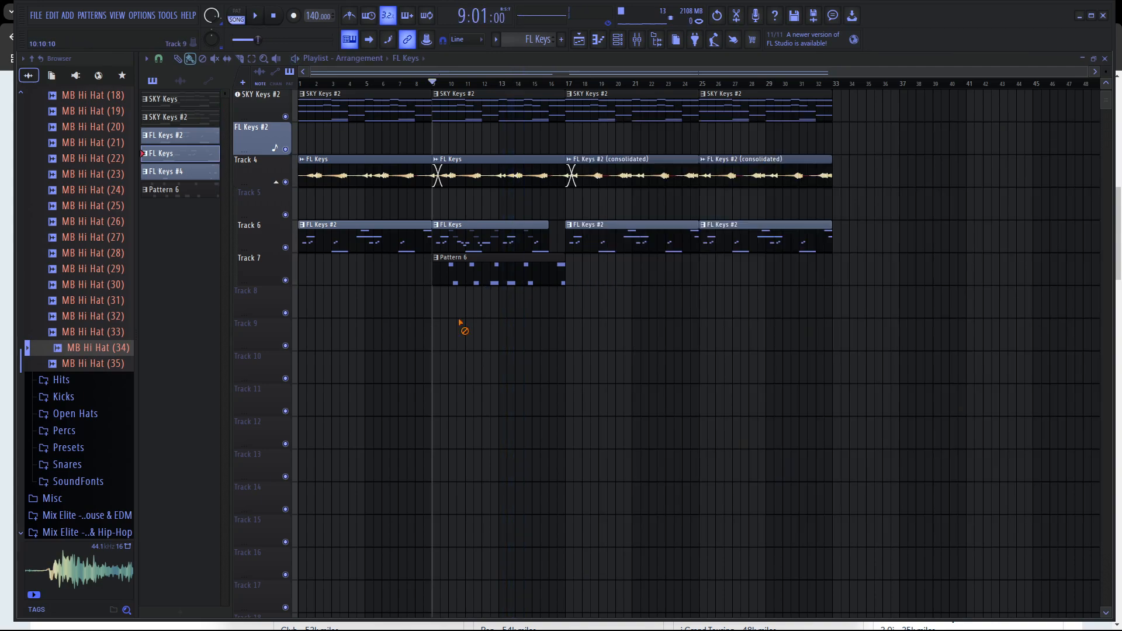
# Open the Analog Lab V channel and audition the Distant Bells, Flutey Bell and Ice And Bells presets.
pyautogui.click(598, 39)
pyautogui.click(617, 39)
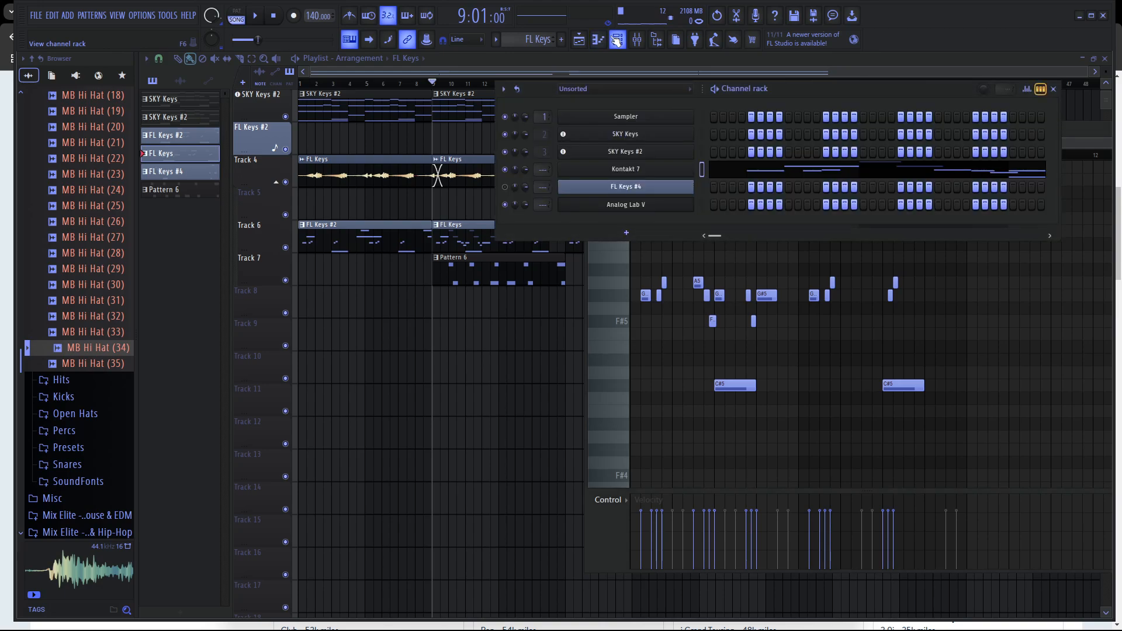
pyautogui.click(637, 205)
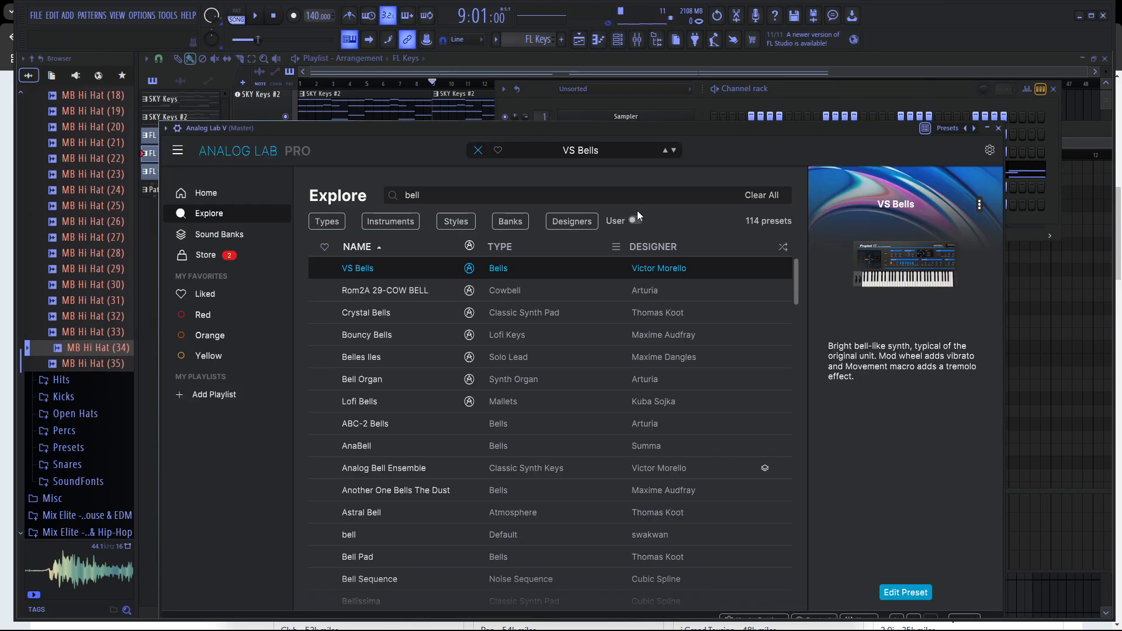
pyautogui.scroll(-5, 564, 348)
pyautogui.scroll(-5, 565, 342)
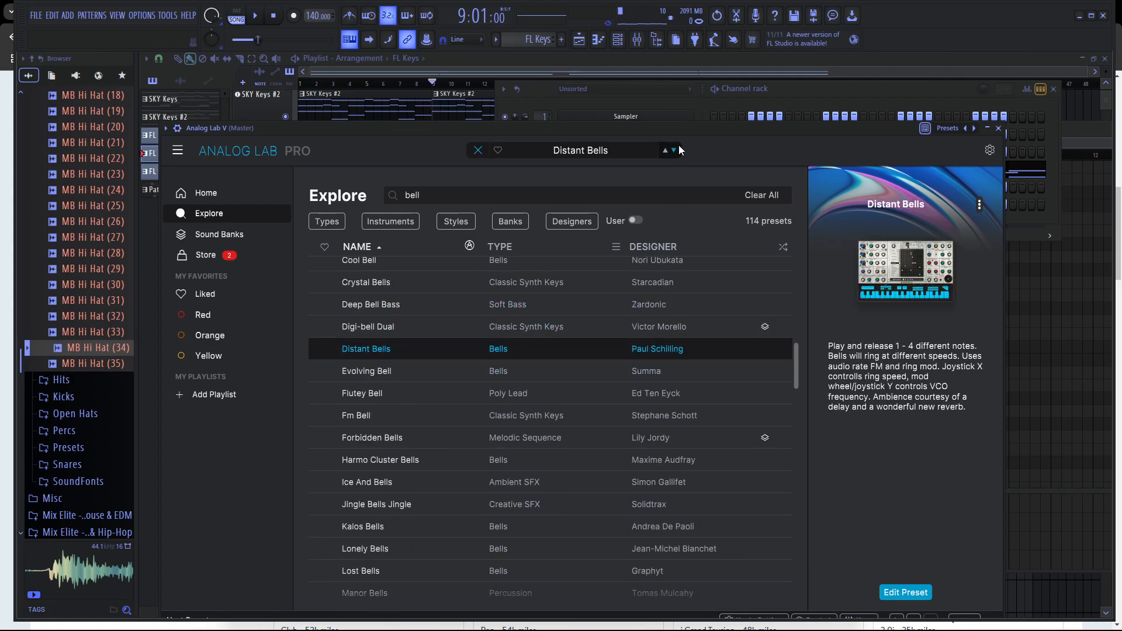
pyautogui.press('space')
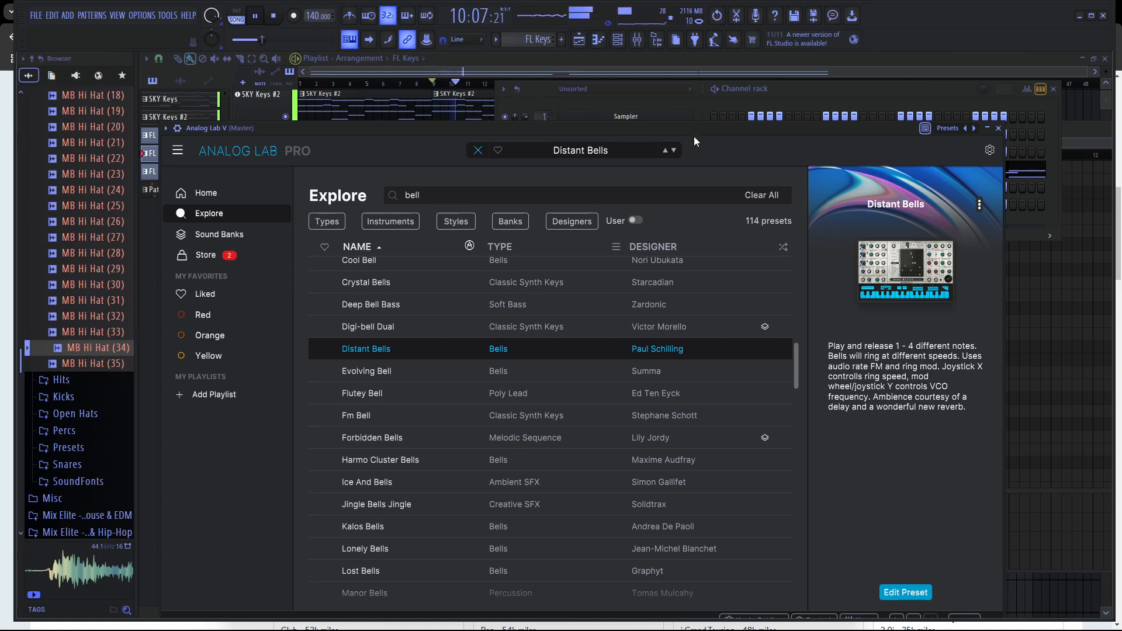
pyautogui.click(523, 397)
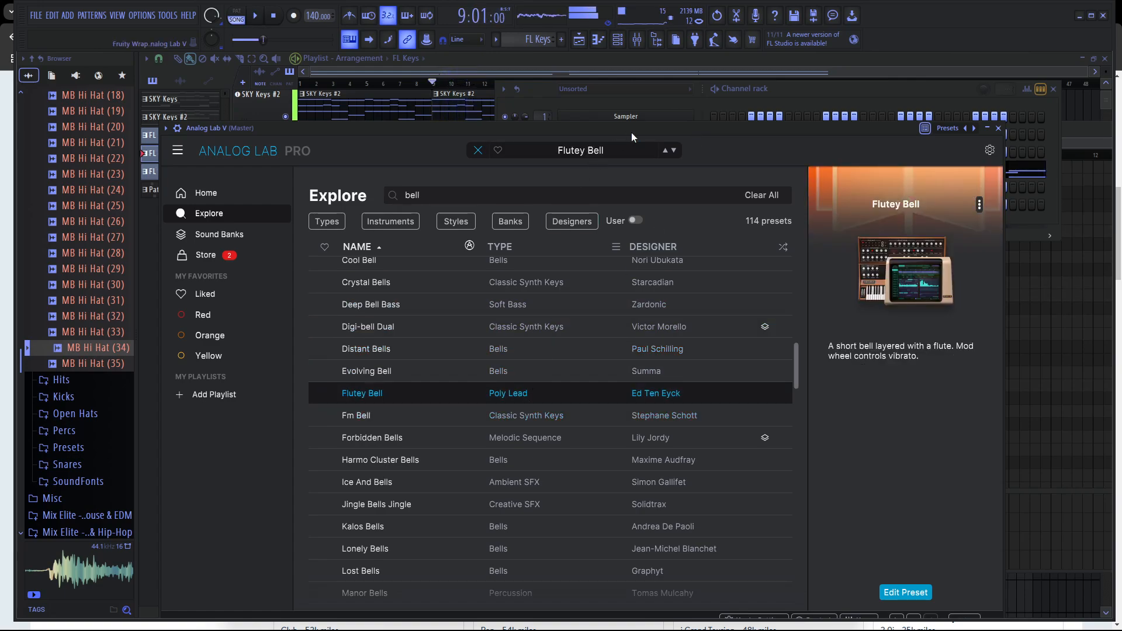
pyautogui.click(500, 480)
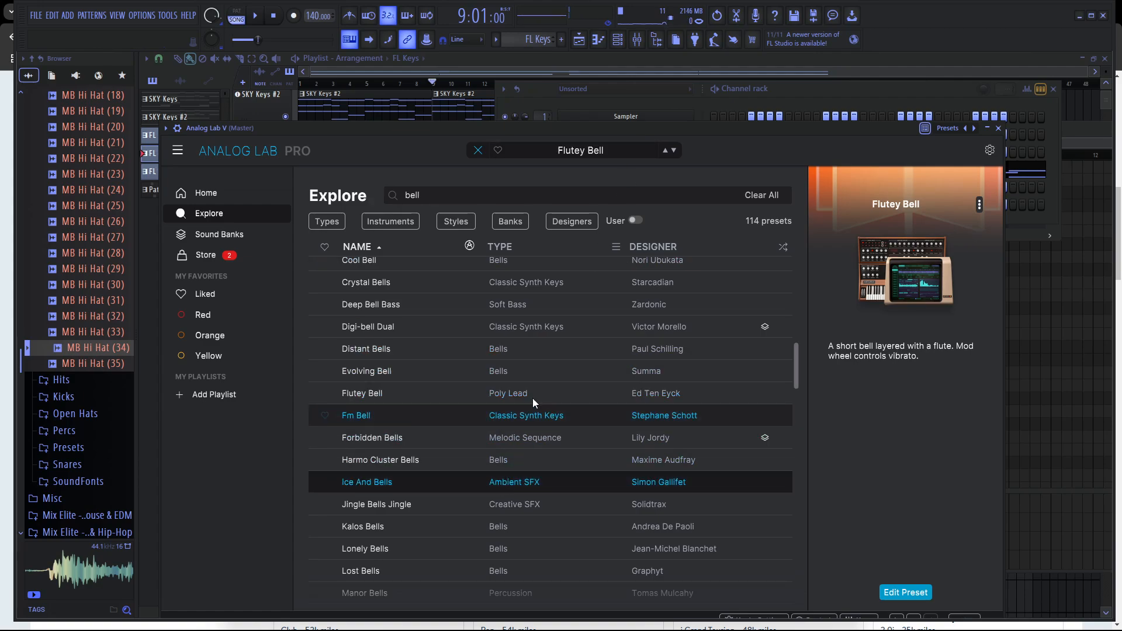
pyautogui.scroll(-3, 513, 468)
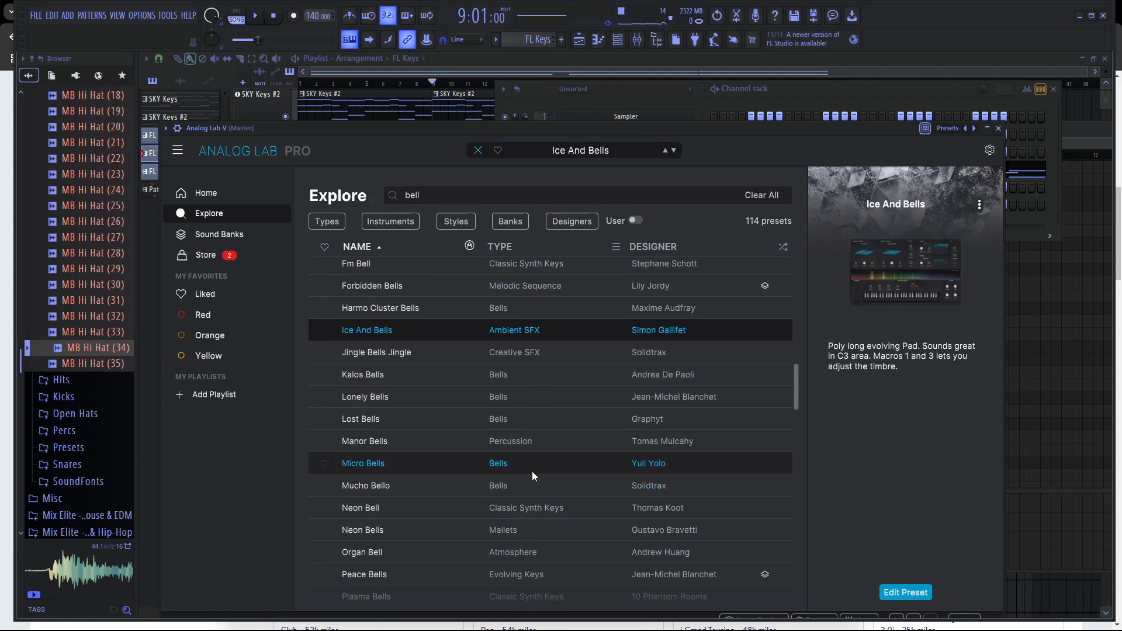
# Load the Micro Bells preset during playback, mark it as a favourite and minimise the Analog Lab V window.
pyautogui.click(532, 467)
pyautogui.press('space')
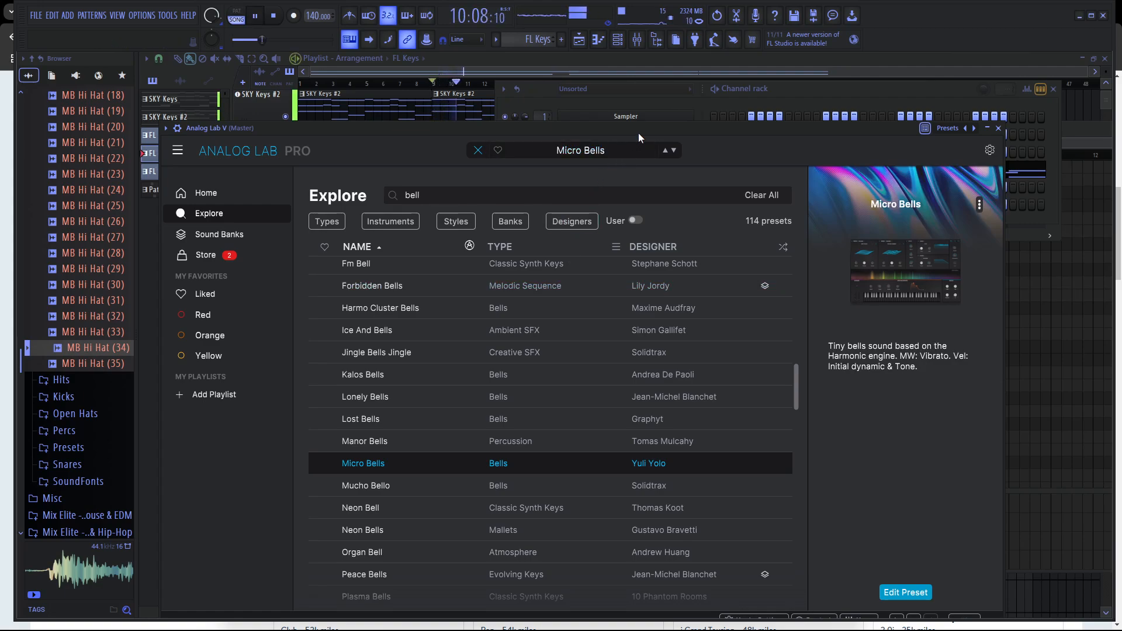
pyautogui.click(1021, 298)
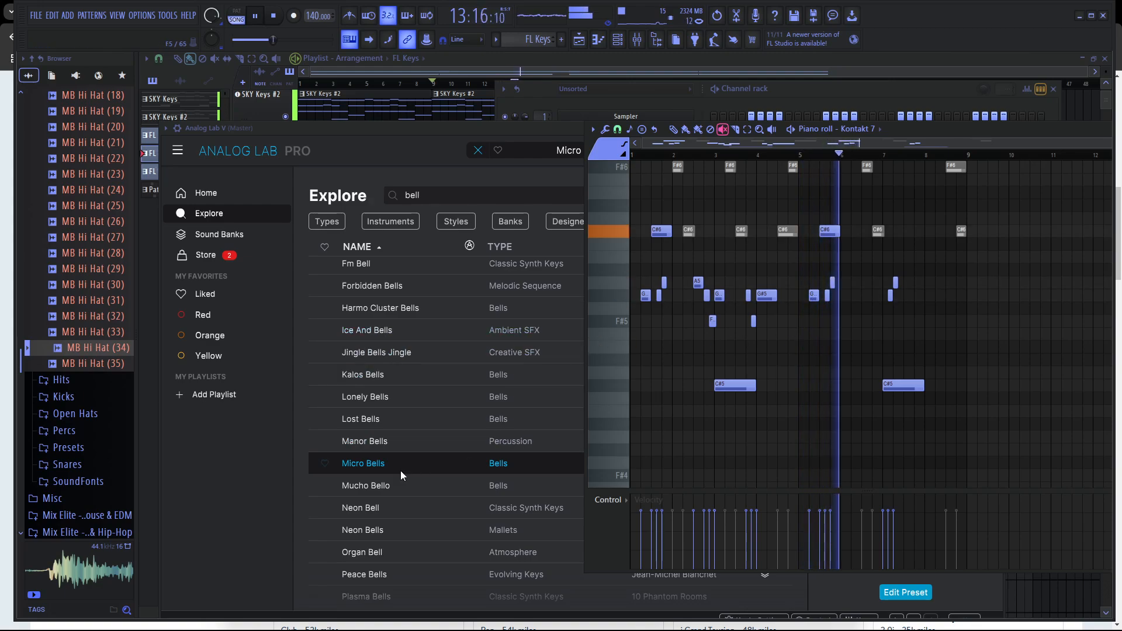
pyautogui.click(323, 465)
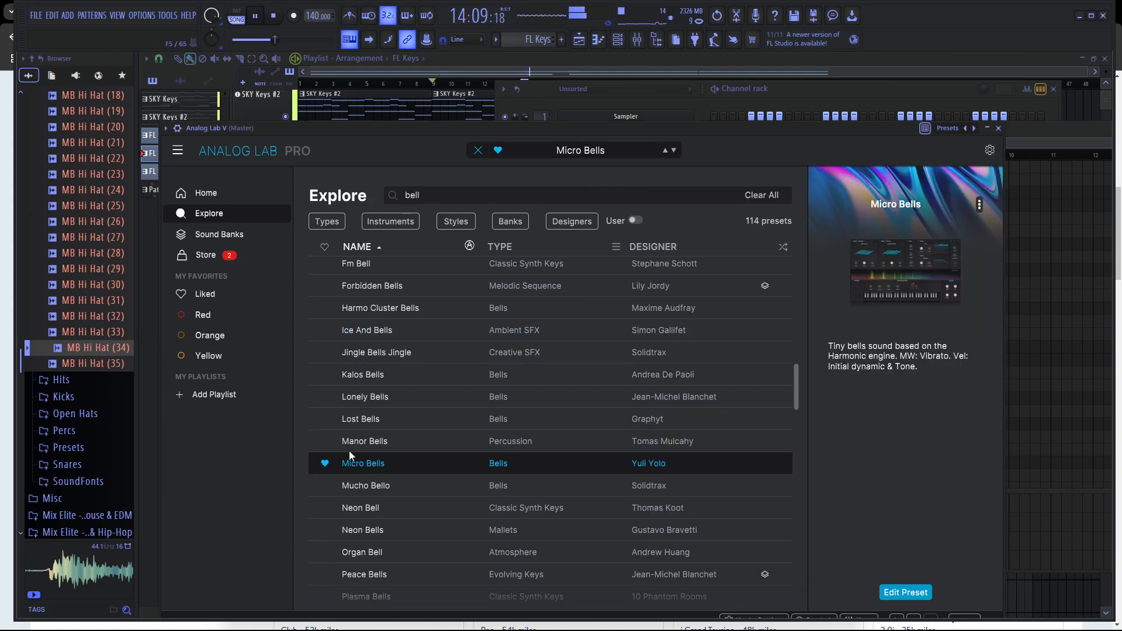
pyautogui.click(990, 128)
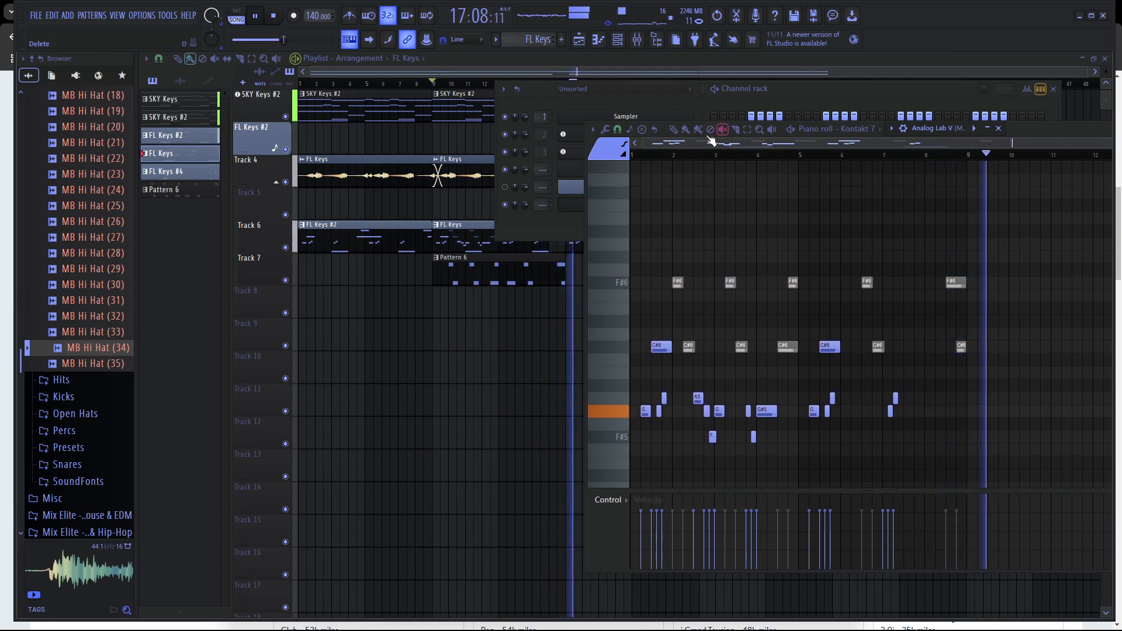
# In Pattern 6's Analog Lab V melody, rearrange the final two notes so a longer C#6 precedes a short F#6, and start playback.
pyautogui.click(847, 130)
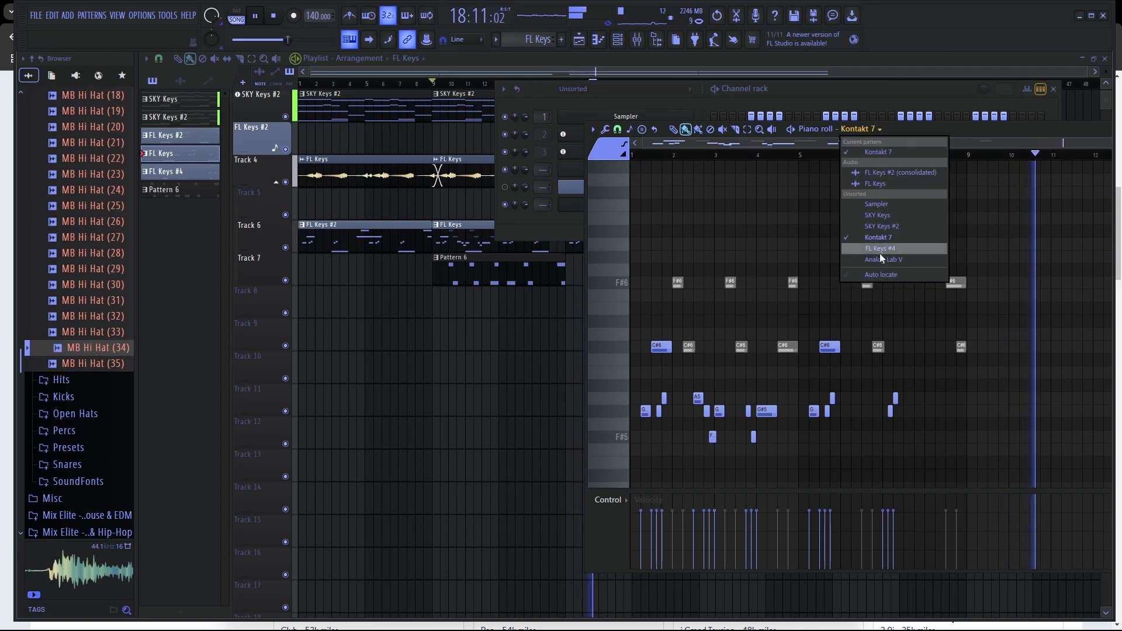
pyautogui.click(880, 254)
pyautogui.click(516, 328)
pyautogui.doubleClick(531, 256)
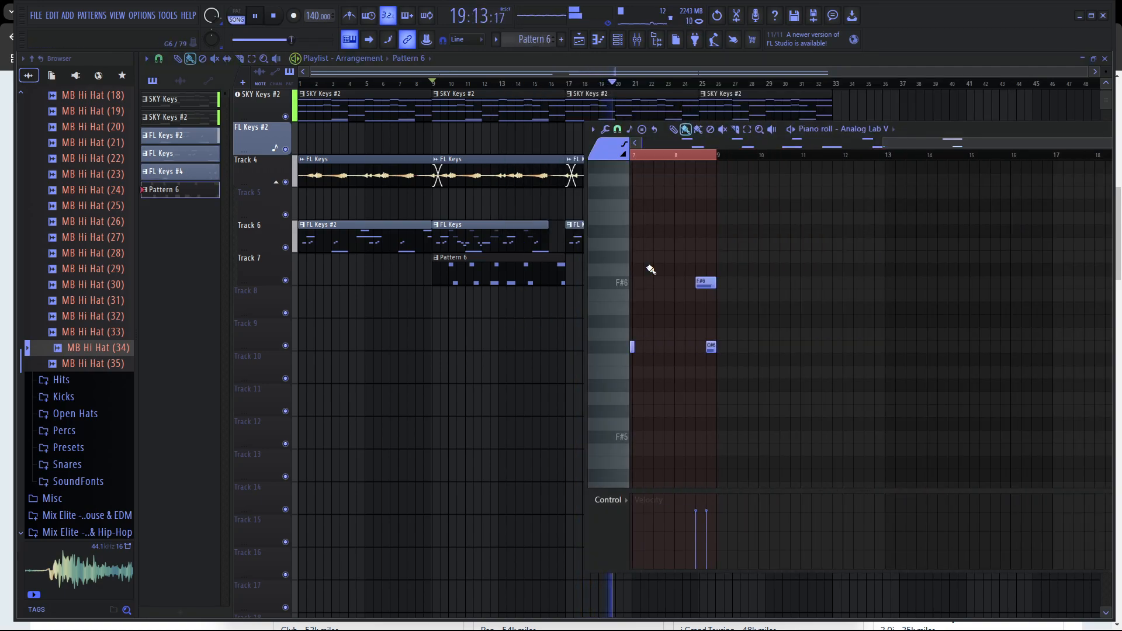
pyautogui.press('space')
pyautogui.rightClick(768, 286)
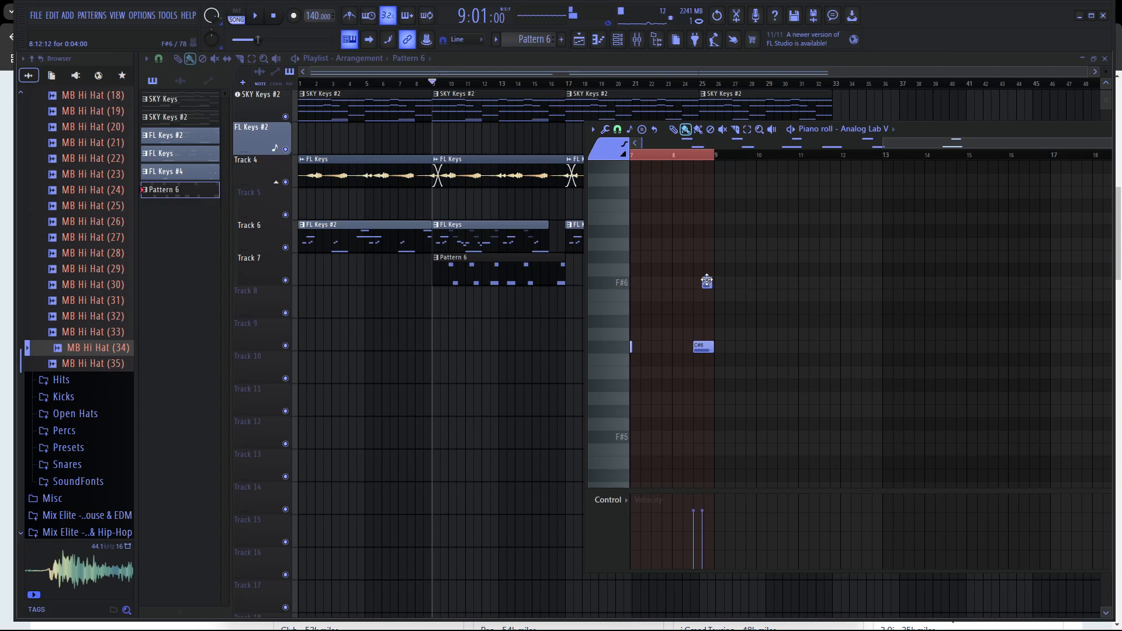
pyautogui.scroll(2, 759, 297)
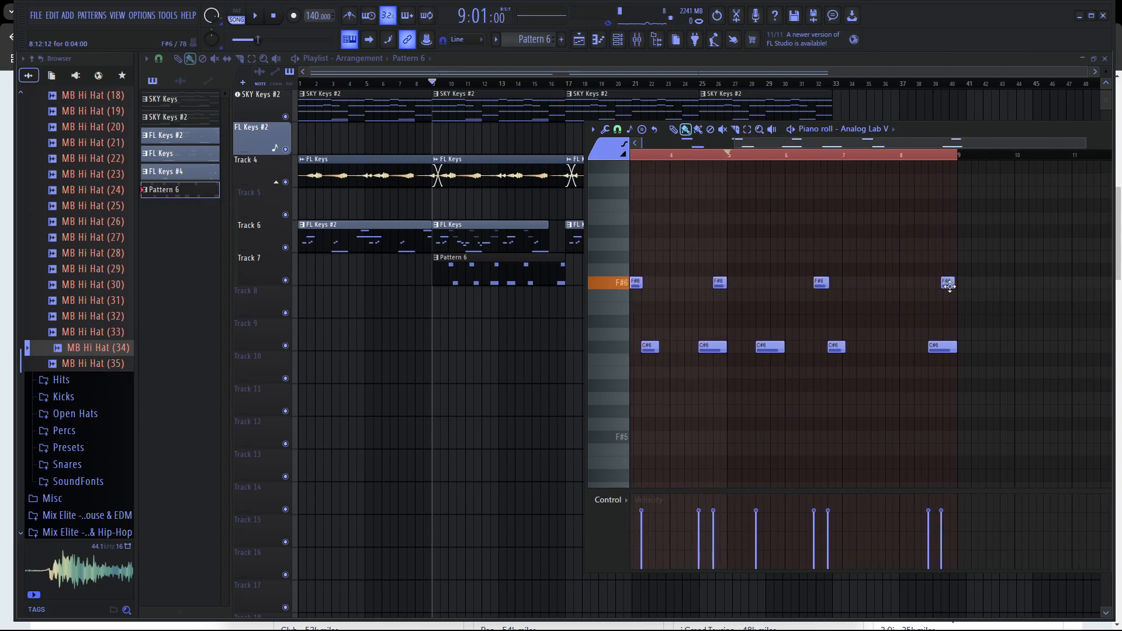
pyautogui.press('space')
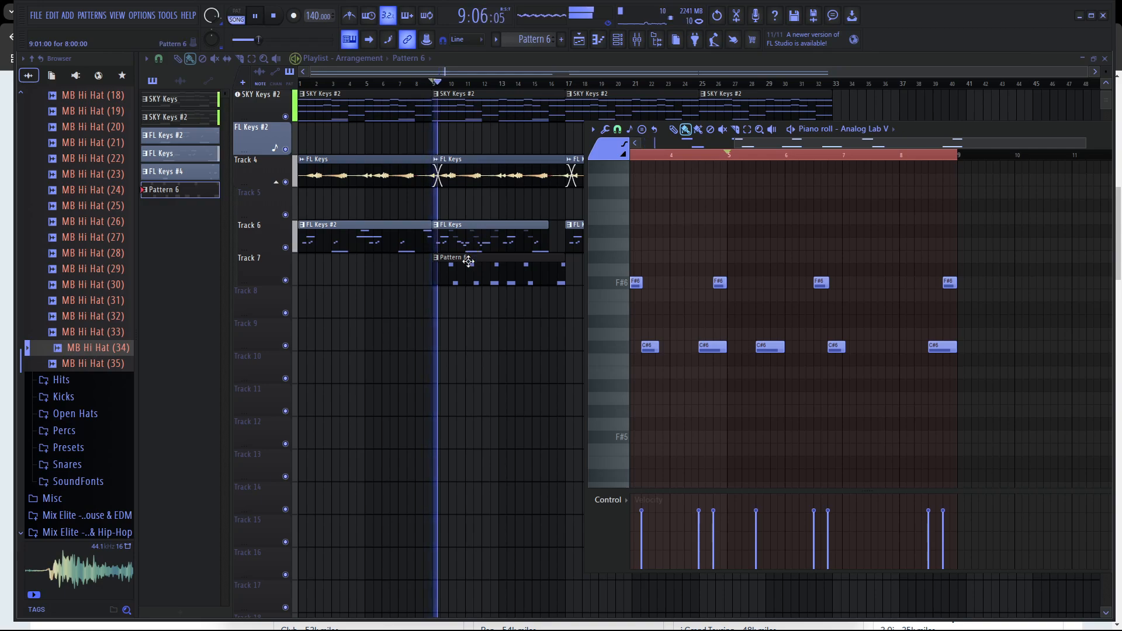
# Review the Kontakt 7 notes of the FL Keys pattern during playback, including the low C#5 notes, and close the piano roll.
pyautogui.doubleClick(476, 231)
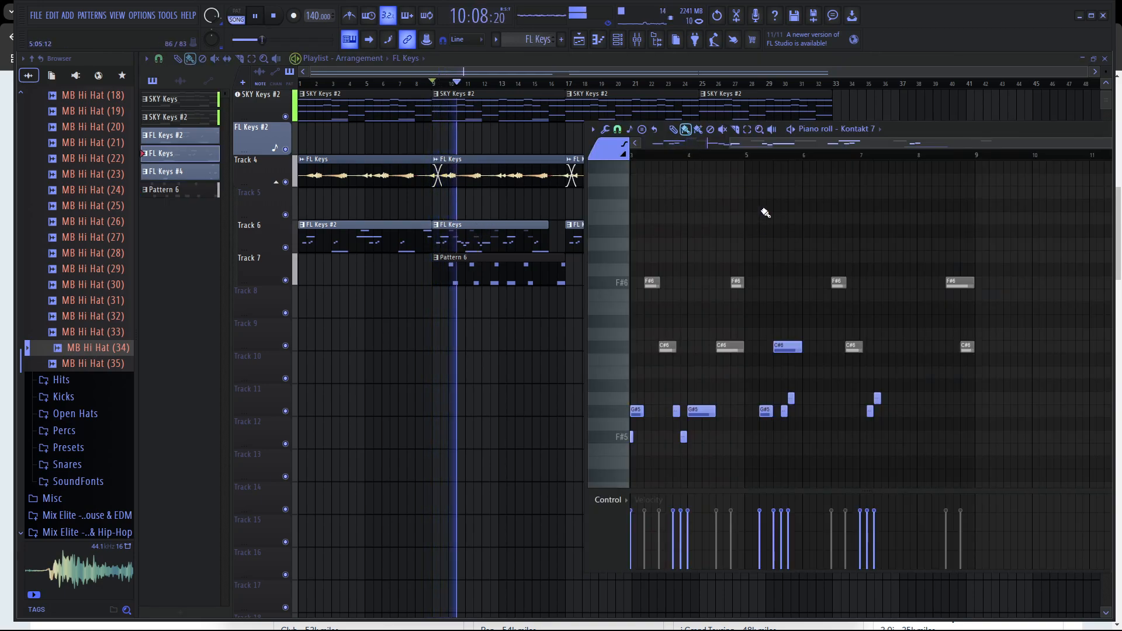
pyautogui.moveTo(801, 143); pyautogui.dragTo(602, 166)
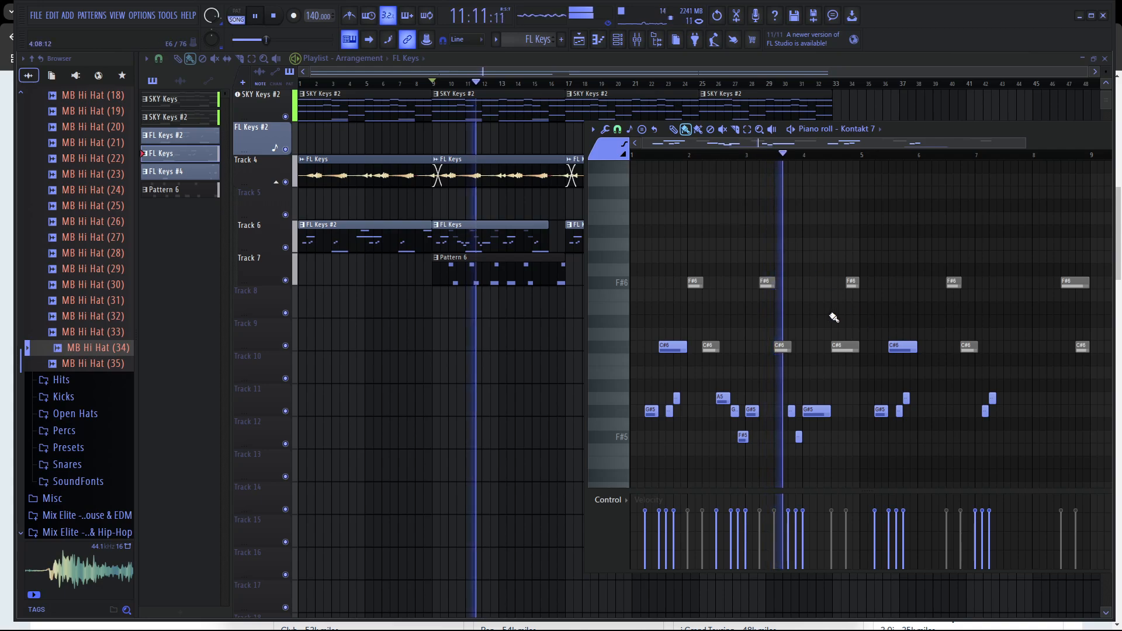
pyautogui.scroll(-3, 834, 317)
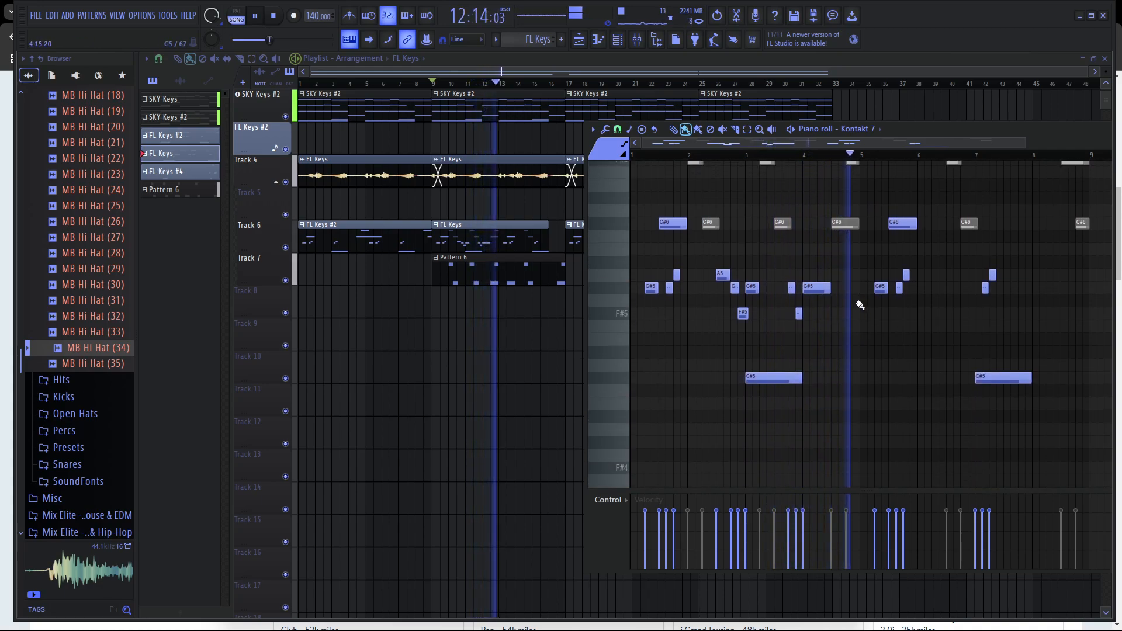
pyautogui.scroll(1, 859, 305)
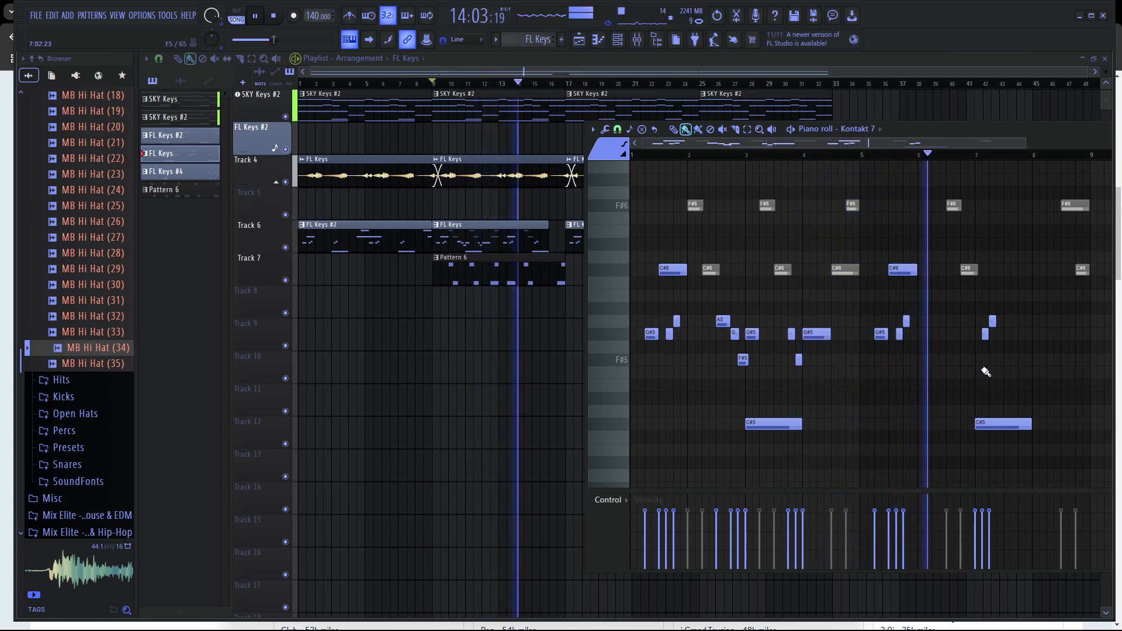
pyautogui.moveTo(993, 129); pyautogui.dragTo(890, 137)
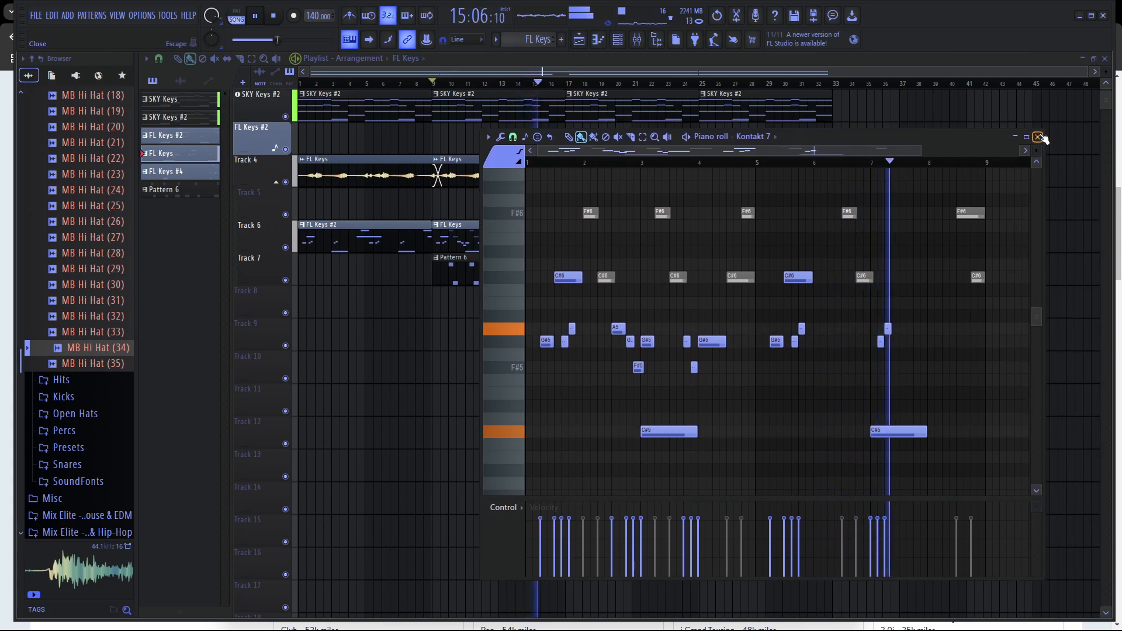
pyautogui.click(1039, 137)
# Add Pattern 6 clips at bars 17 and 25 on Track 7 and extend Track 6's FL Keys clip to bar 17.
pyautogui.click(659, 264)
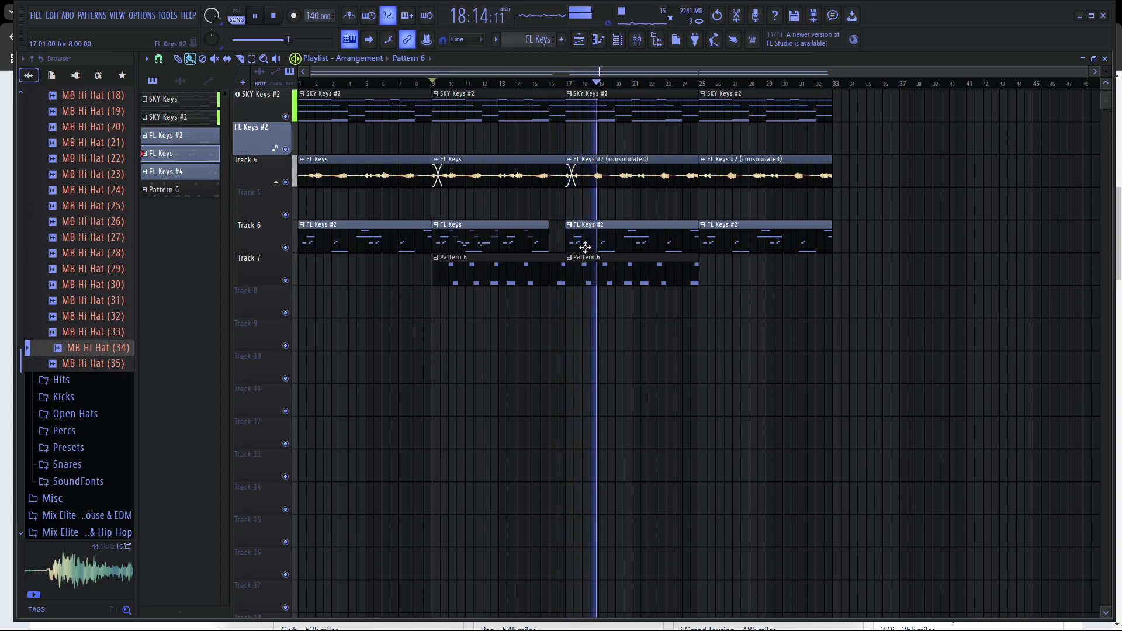
pyautogui.moveTo(547, 235); pyautogui.dragTo(561, 232)
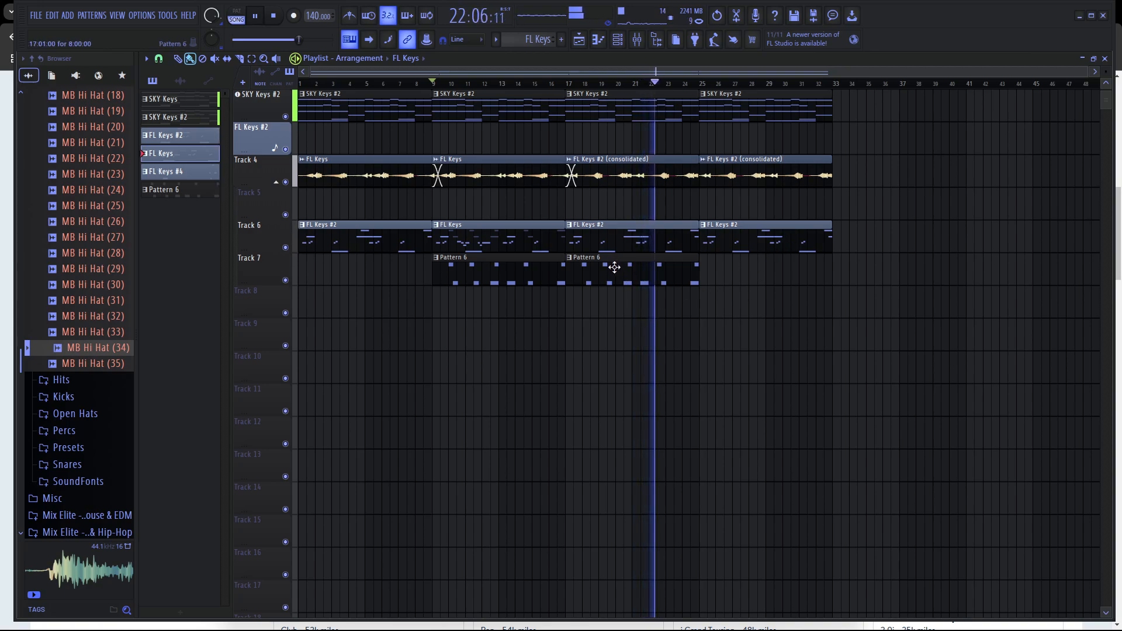
pyautogui.keyDown('shift'); pyautogui.moveTo(632, 275); pyautogui.dragTo(767, 268); pyautogui.keyUp('shift')
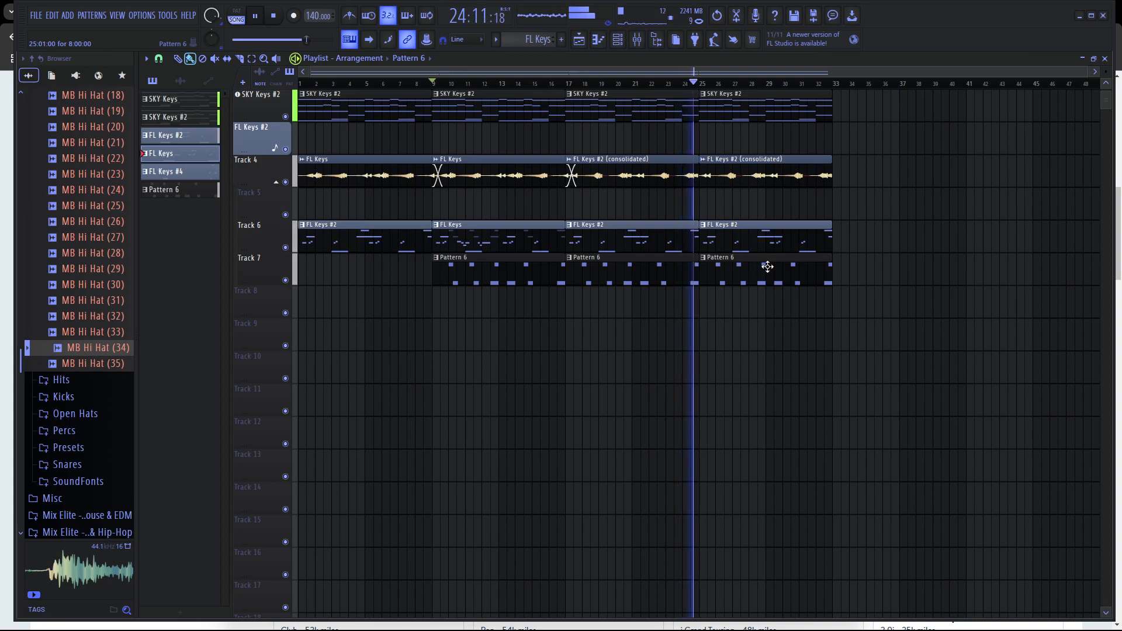
pyautogui.press('space')
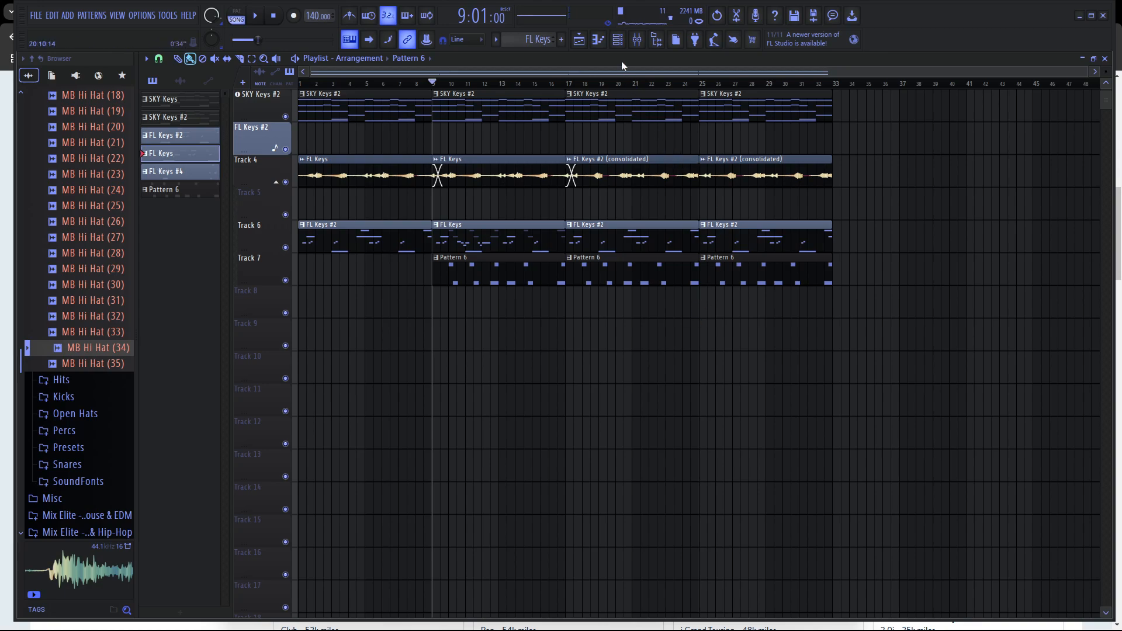
# Delete the Pattern 6 clip at bar 9 on Track 7 and collapse the Hi Hats sample folder.
pyautogui.scroll(1, 428, 93)
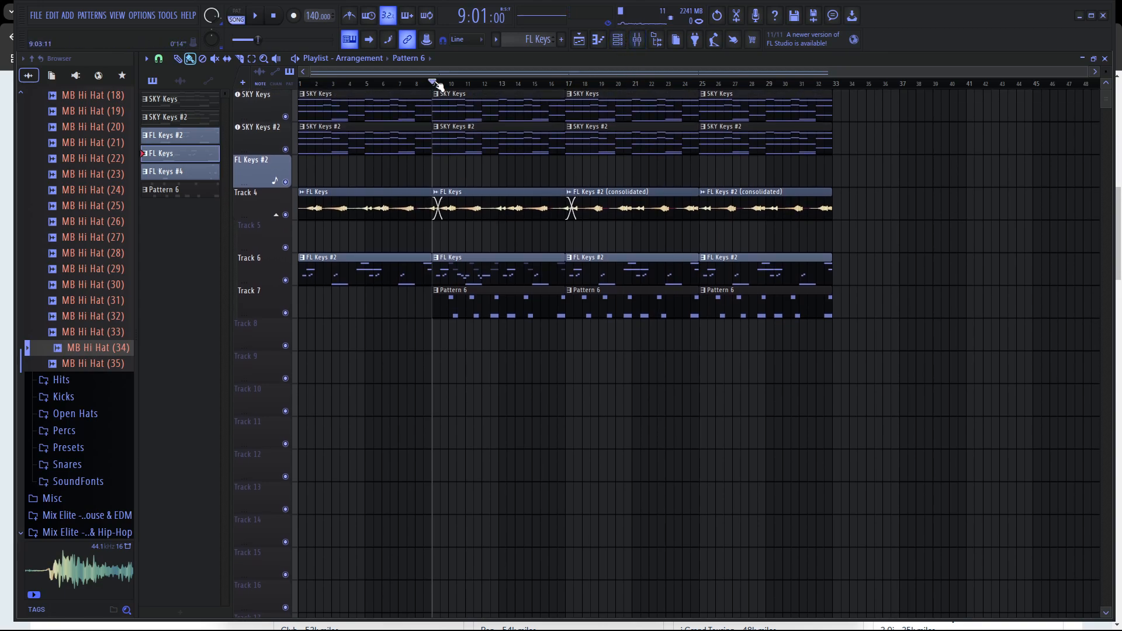
pyautogui.rightClick(514, 307)
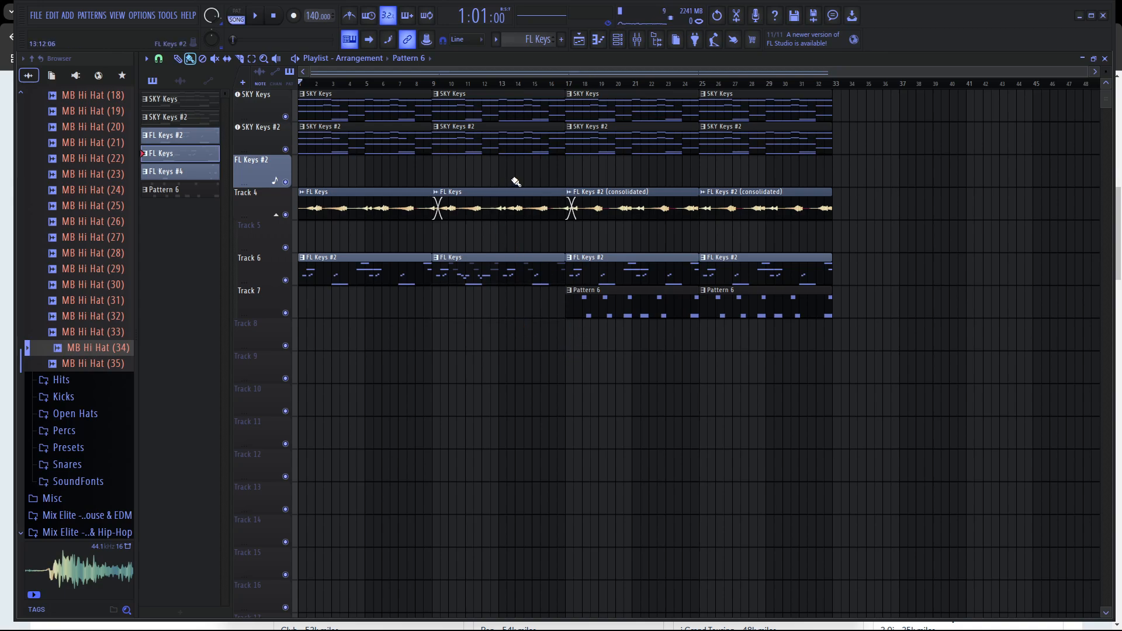
pyautogui.scroll(10, 108, 183)
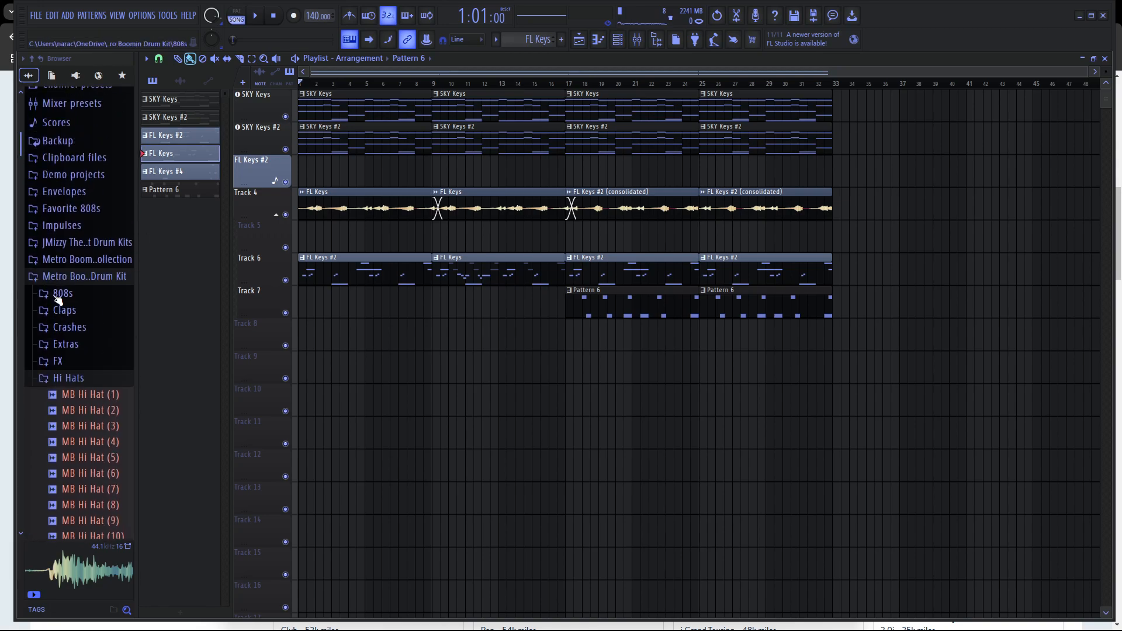
pyautogui.click(72, 381)
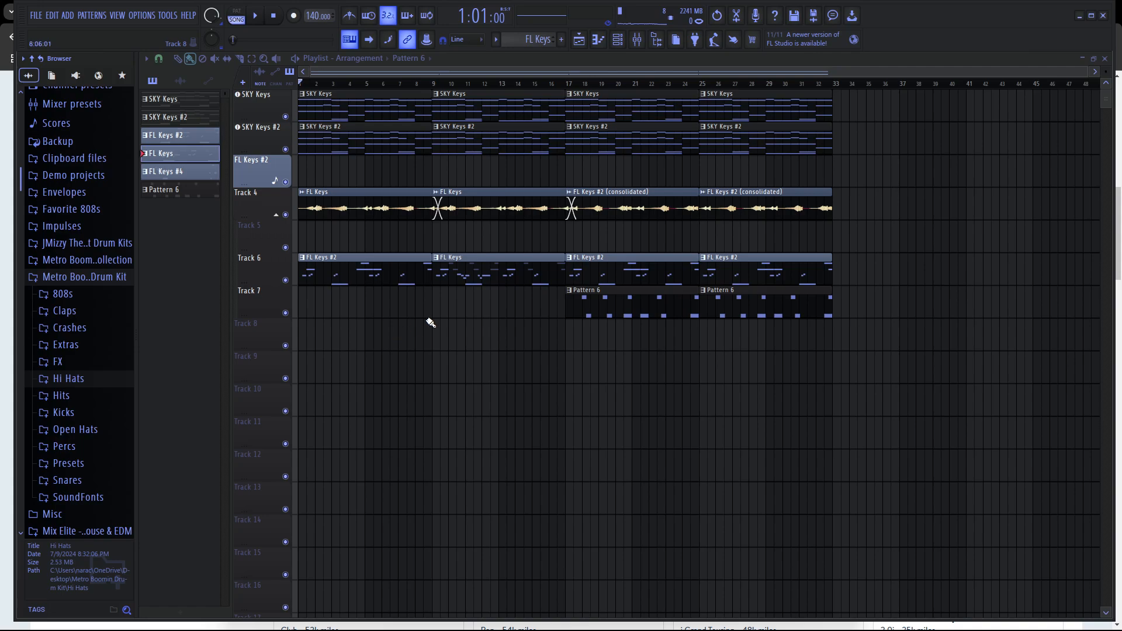
# Move the channel rack below the playlist clips, play the arrangement from bar 1 and hide the rack.
pyautogui.click(622, 49)
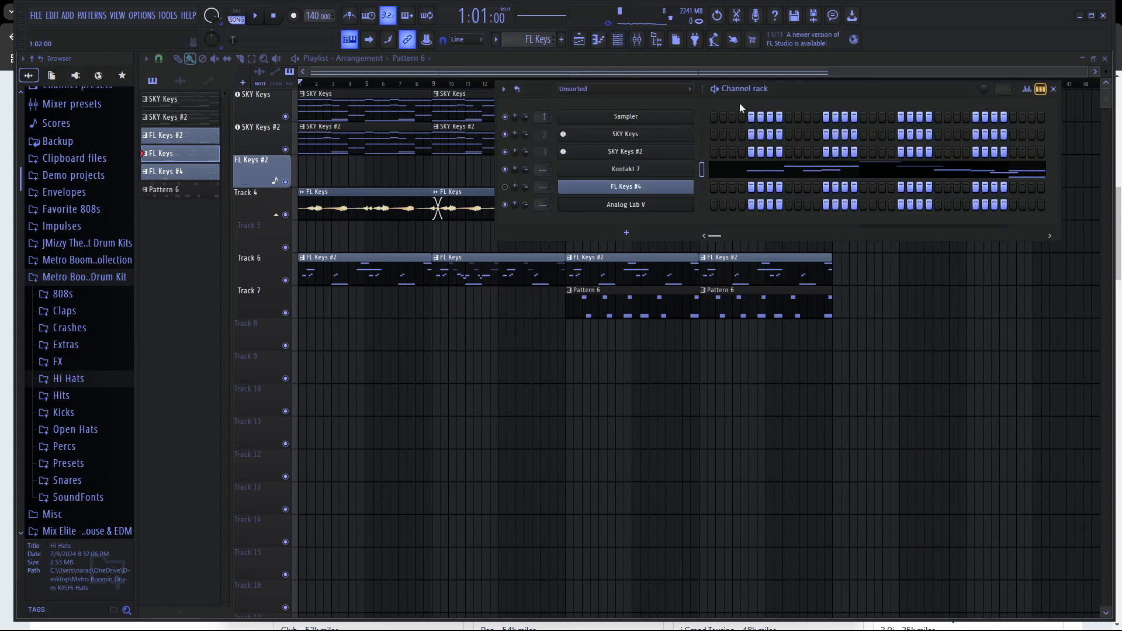
pyautogui.moveTo(808, 89); pyautogui.dragTo(628, 407)
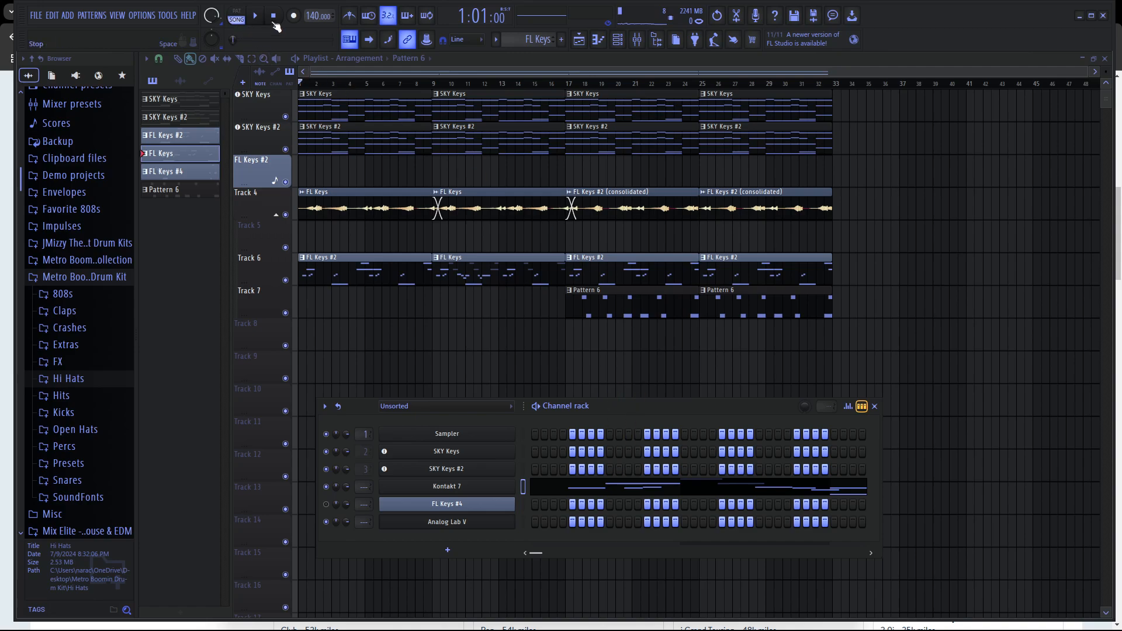
pyautogui.click(257, 17)
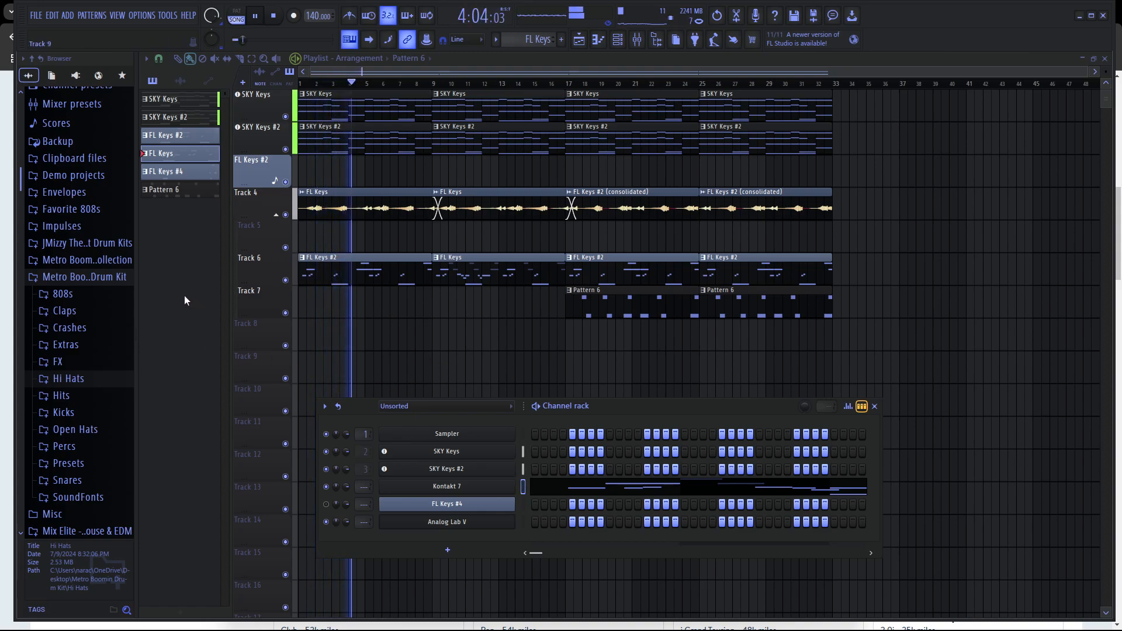
pyautogui.press('F6')
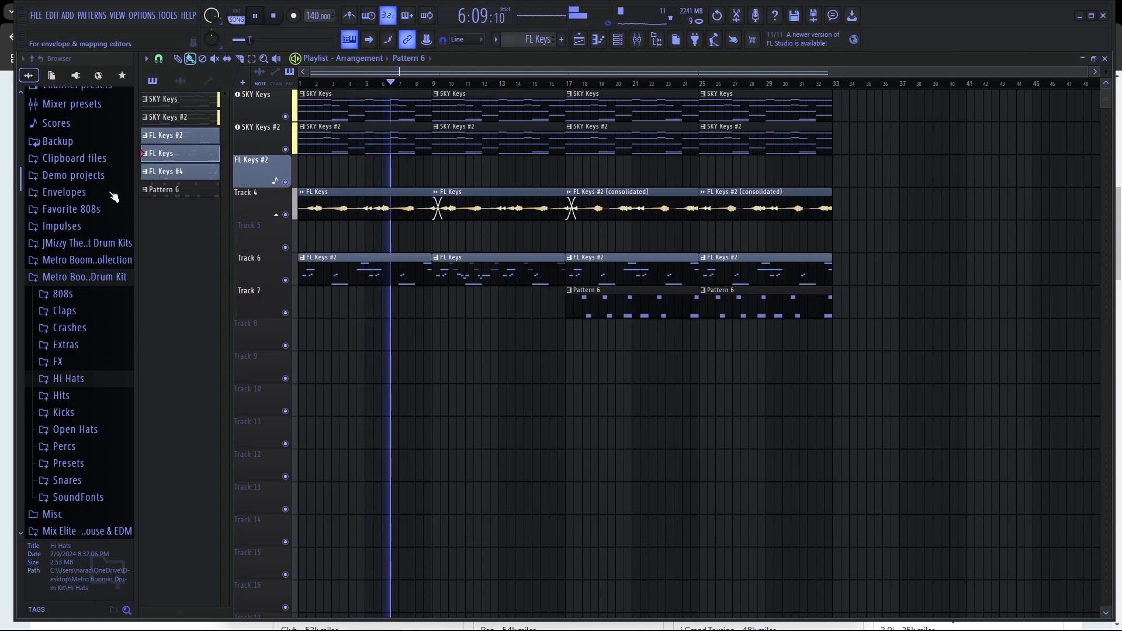
# Create Pattern 7, place it on Track 8 spanning bars 17 to 24, and stop playback.
pyautogui.click(561, 39)
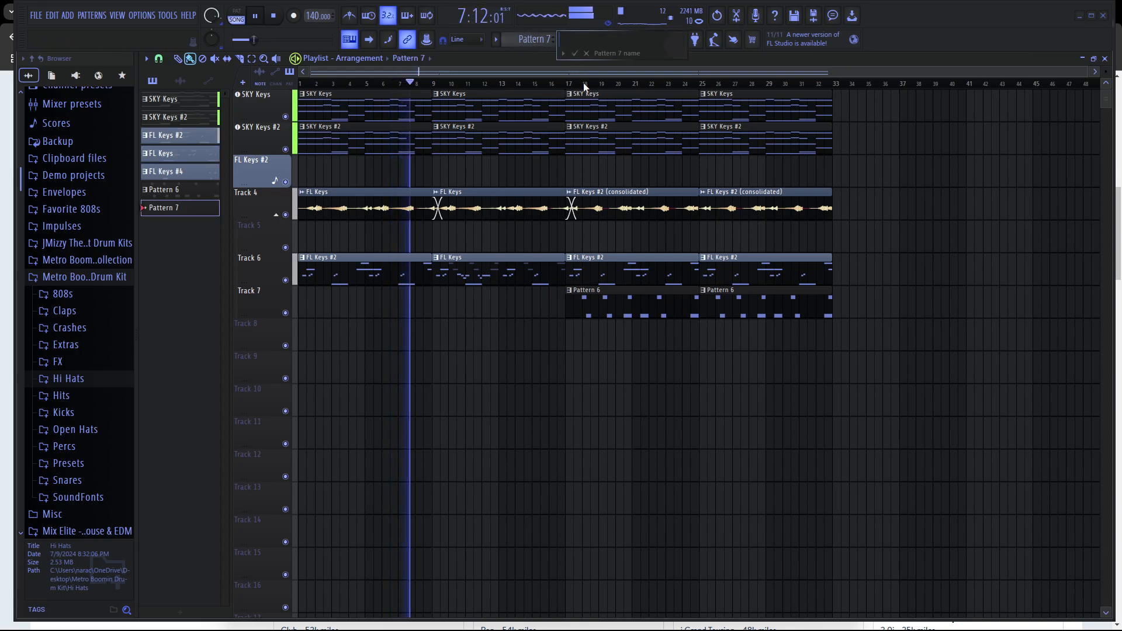
pyautogui.press('Return')
pyautogui.moveTo(170, 207); pyautogui.dragTo(690, 350)
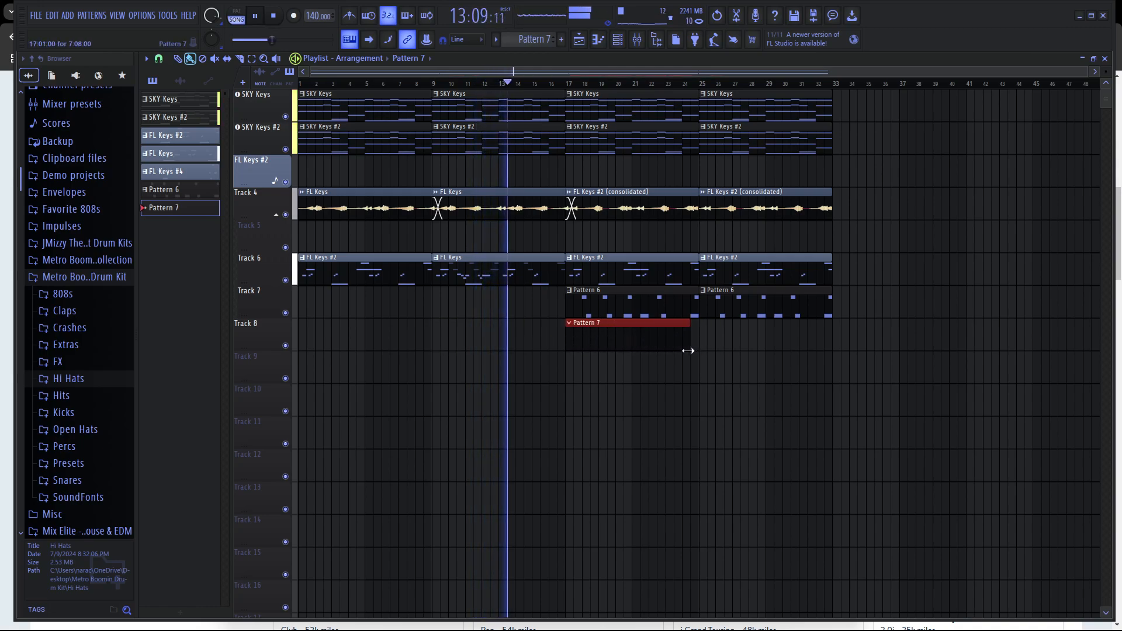
pyautogui.press('space')
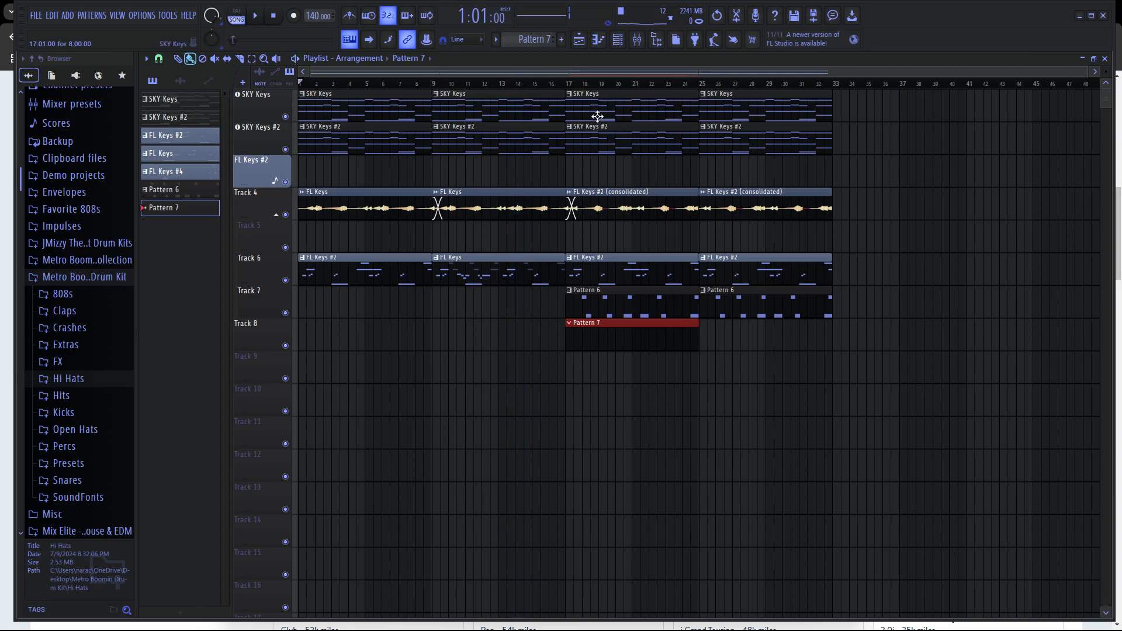
# Audition MB Hi Hat (12) and MB Hi Hat (21) and add MB Hi Hat (21) to the channel rack as a new channel.
pyautogui.click(617, 41)
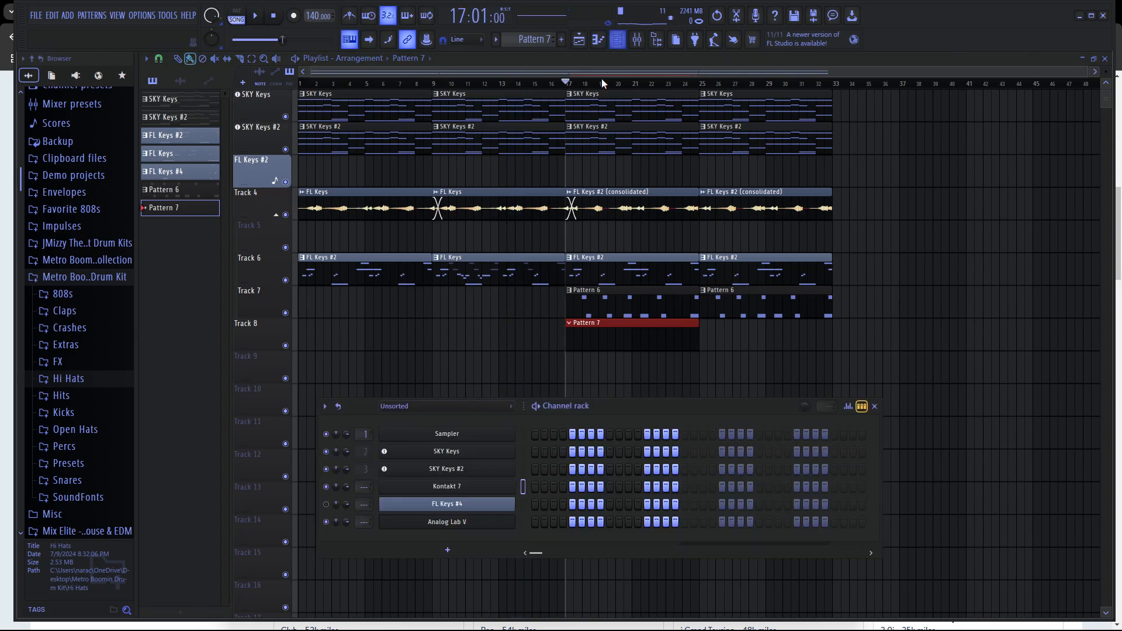
pyautogui.scroll(5, 70, 294)
pyautogui.scroll(-11, 78, 363)
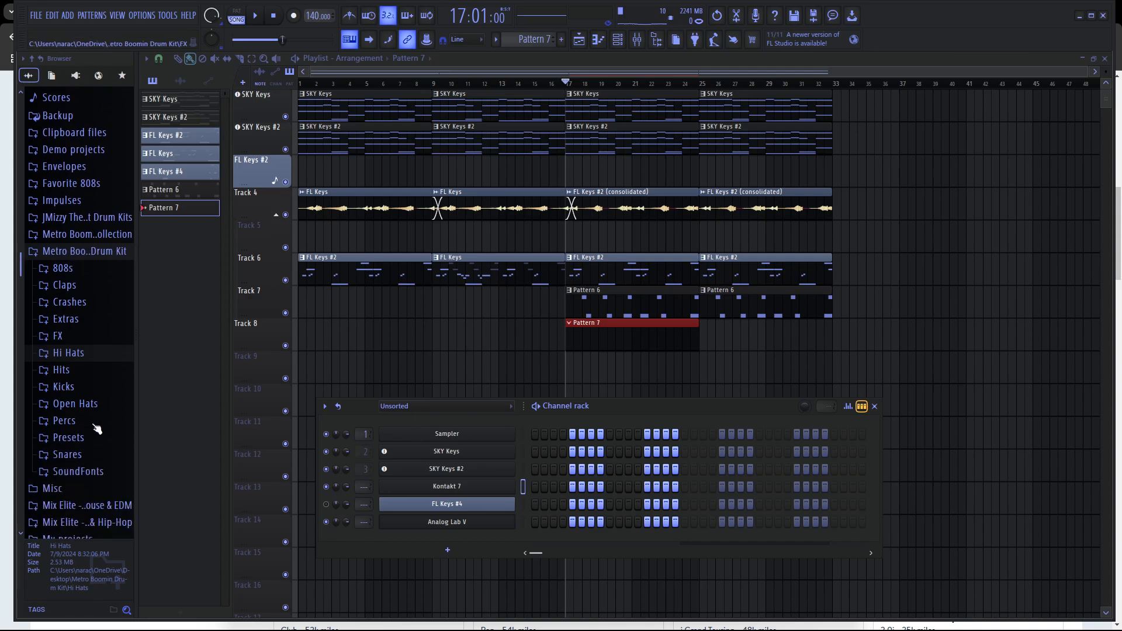
pyautogui.click(78, 280)
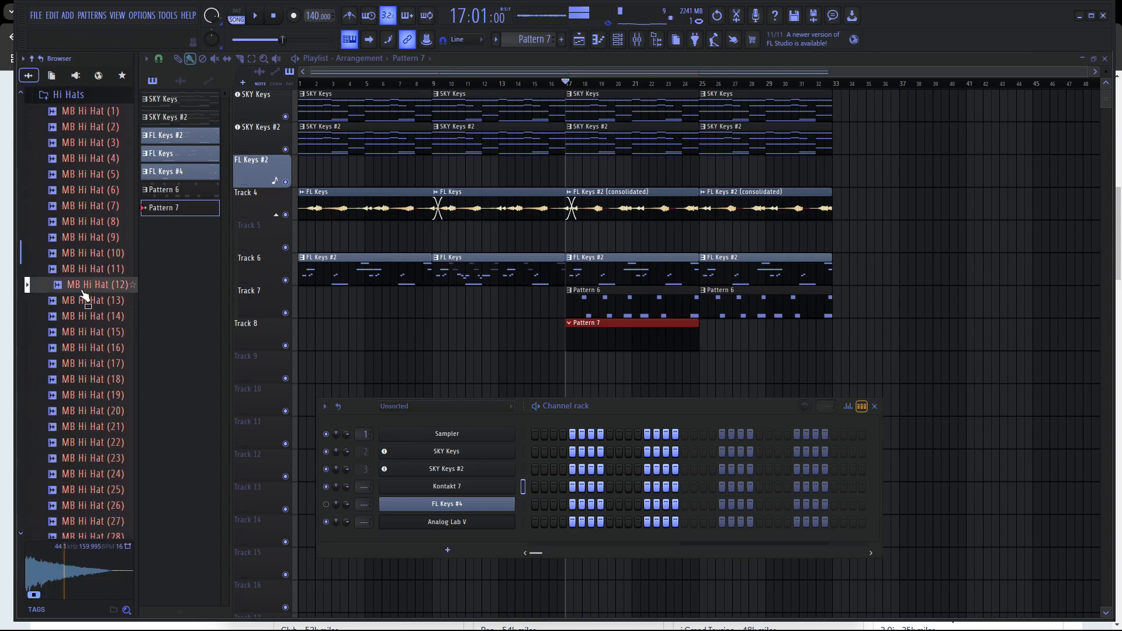
pyautogui.click(84, 430)
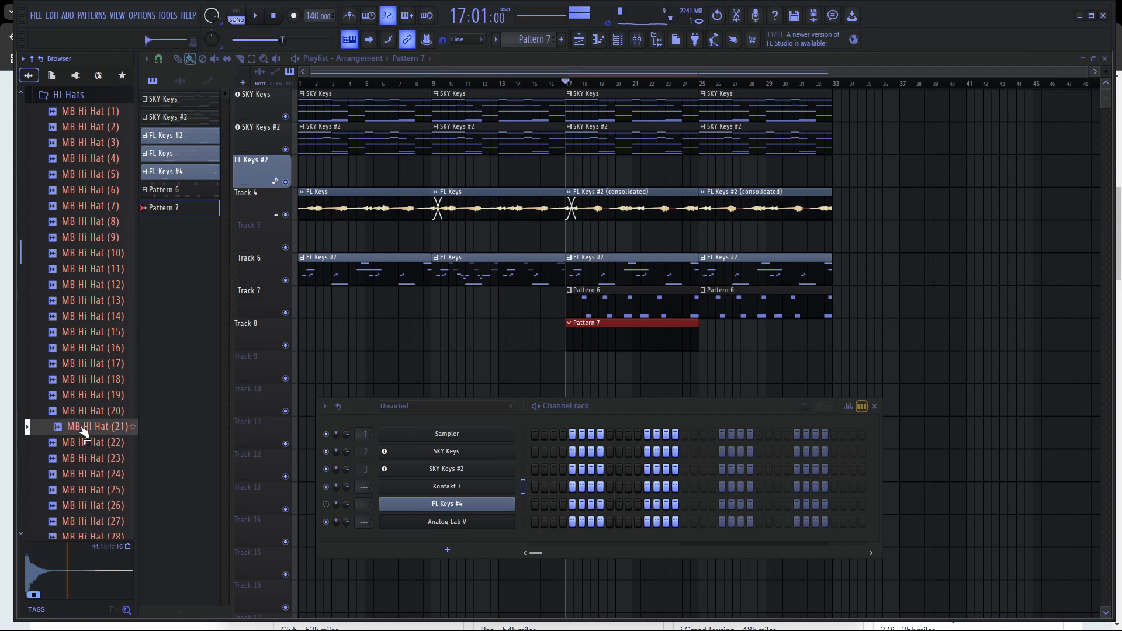
pyautogui.moveTo(468, 540); pyautogui.dragTo(468, 541)
# Fill MB Hi Hat (21) every 2 steps across four bars, extending Pattern 7 with steps at the starts of bars 2, 3 and 4.
pyautogui.rightClick(513, 538)
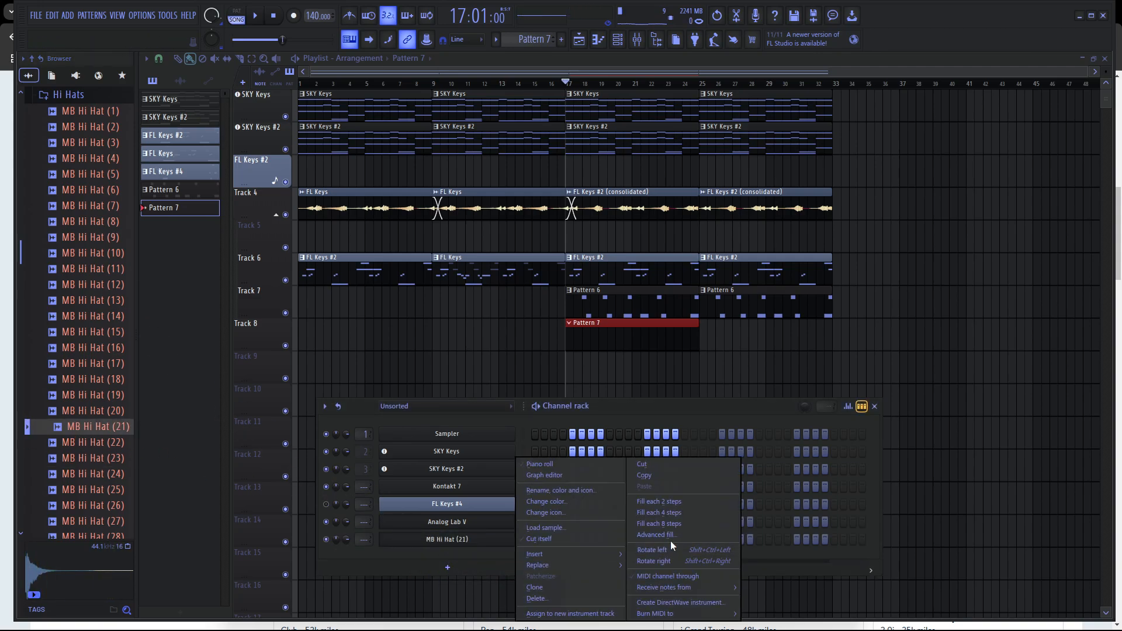
pyautogui.click(689, 503)
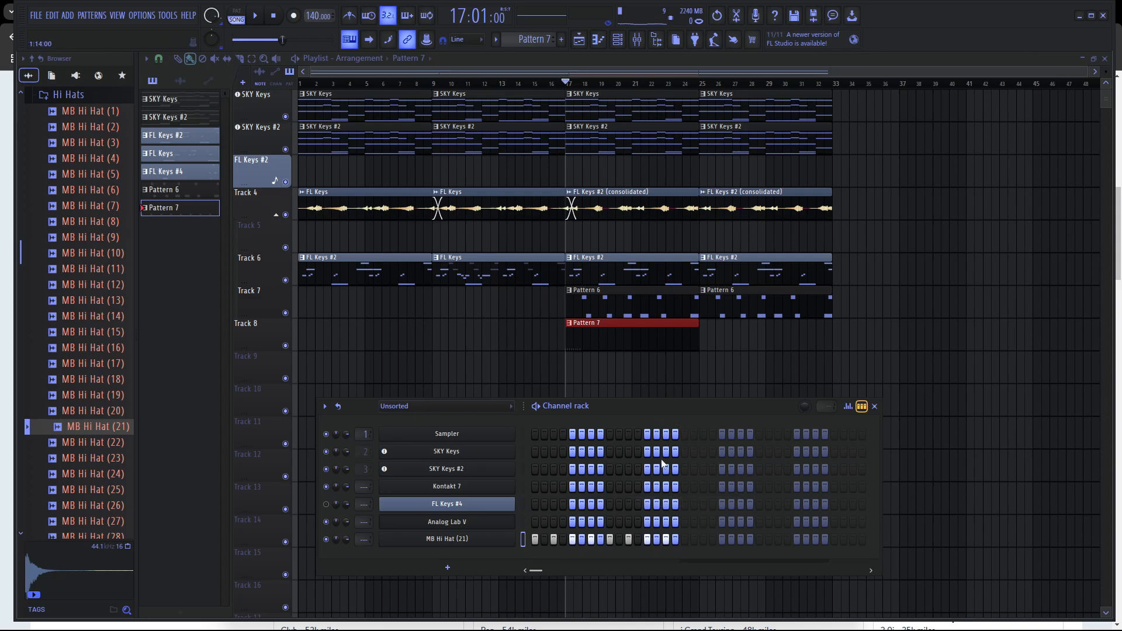
pyautogui.click(684, 539)
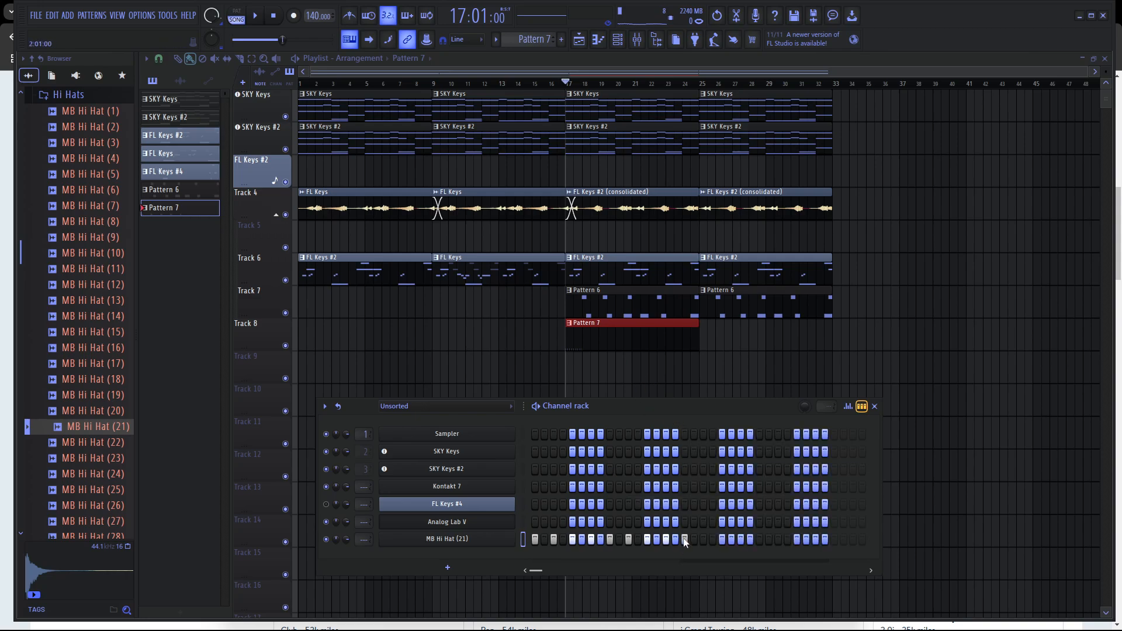
pyautogui.click(834, 539)
pyautogui.moveTo(538, 571); pyautogui.dragTo(548, 577)
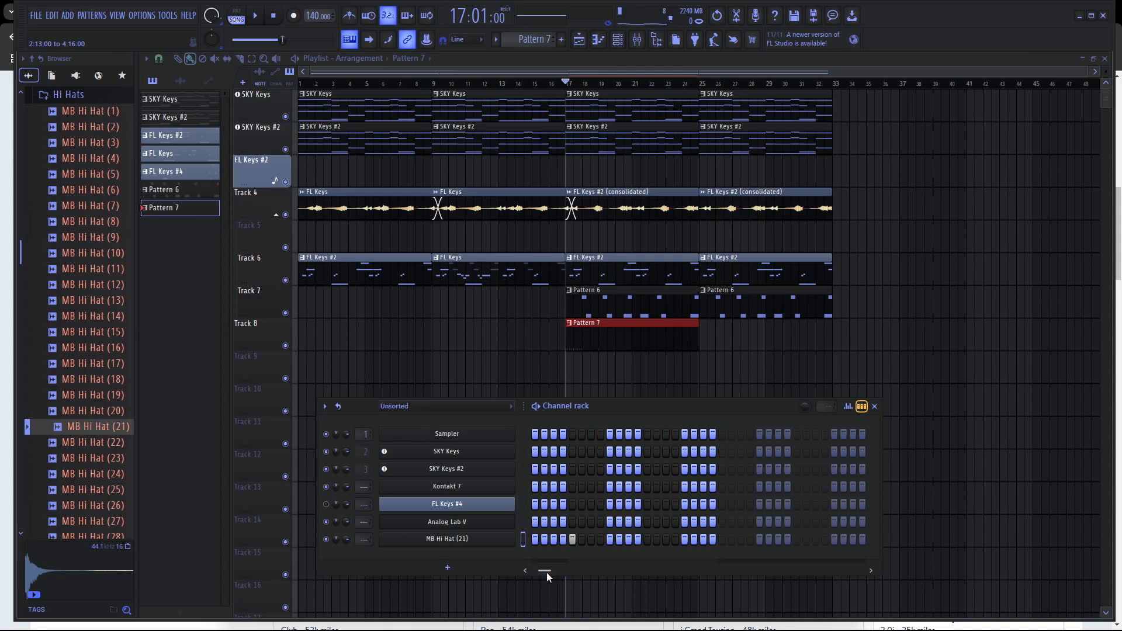
pyautogui.click(724, 539)
pyautogui.rightClick(512, 540)
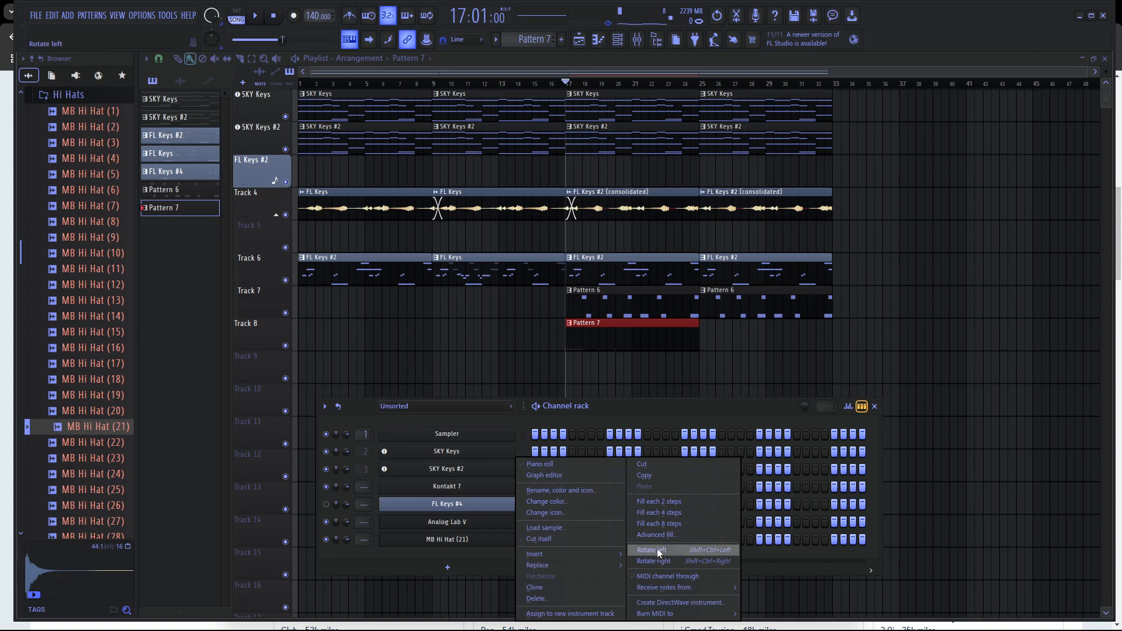
pyautogui.click(681, 502)
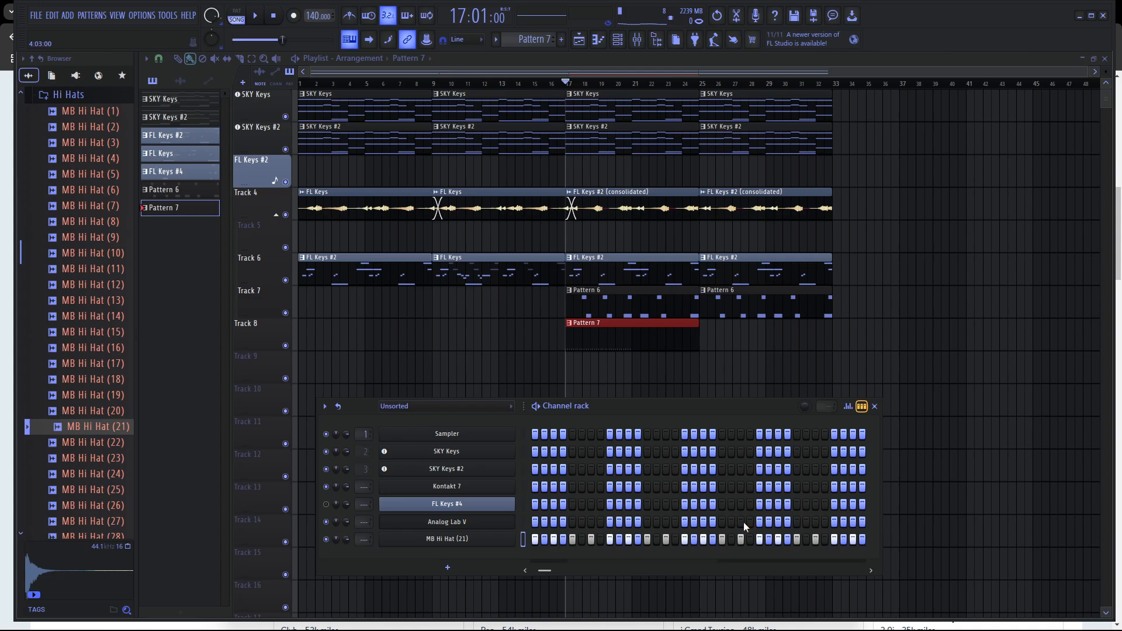
# Duplicate the four bars of MB Hi Hat (21) notes into bars 5 to 8 of Pattern 7.
pyautogui.doubleClick(639, 327)
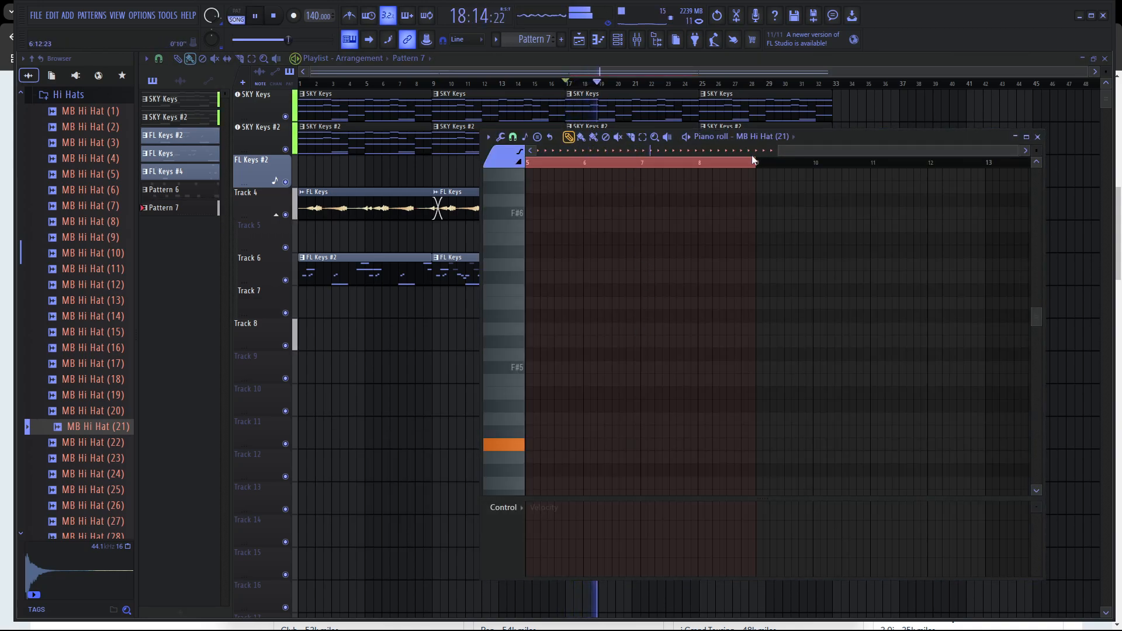
pyautogui.keyDown('ctrl'); pyautogui.rightClick(746, 179); pyautogui.keyUp('ctrl')
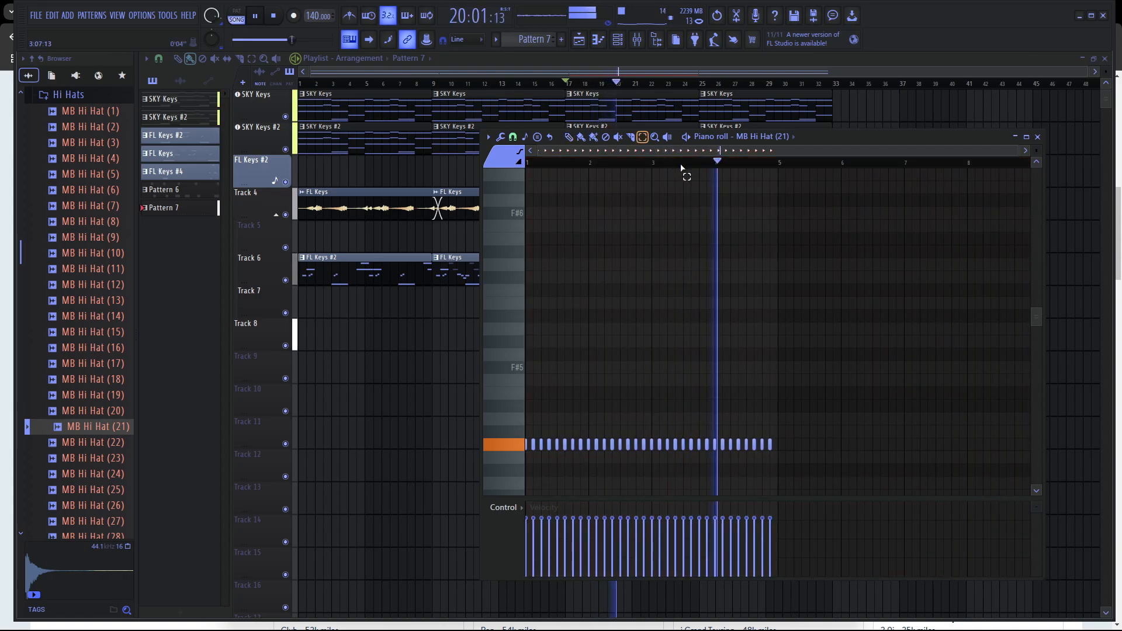
pyautogui.hotkey('ctrl', 'a')
pyautogui.hotkey('ctrl', 'b')
pyautogui.scroll(-3, 724, 301)
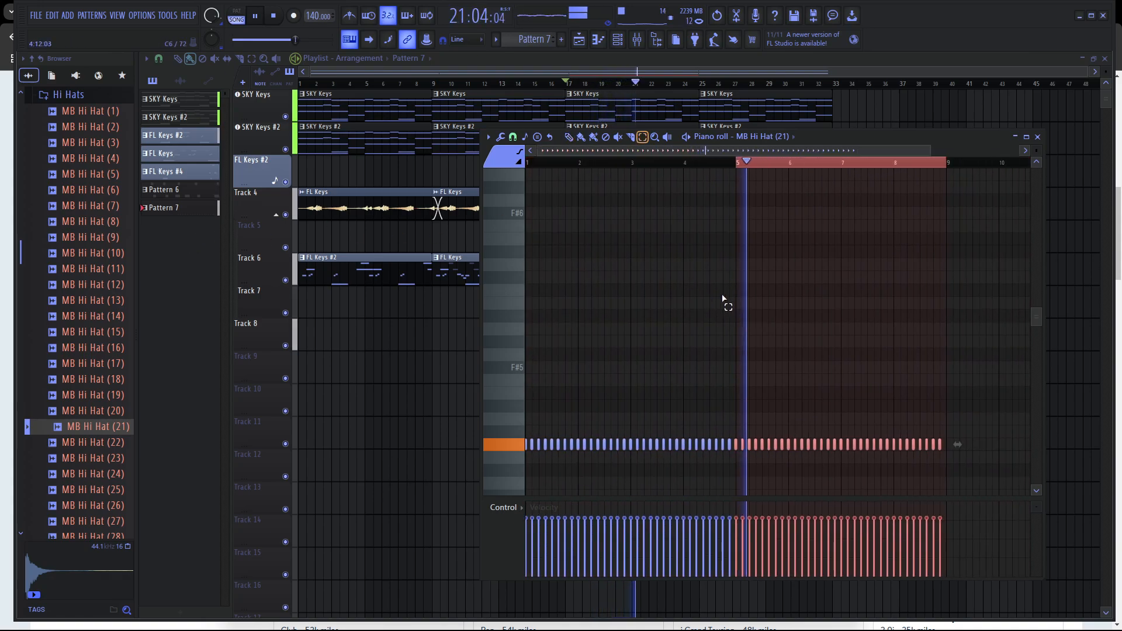
pyautogui.keyDown('ctrl'); pyautogui.click(698, 165); pyautogui.keyUp('ctrl')
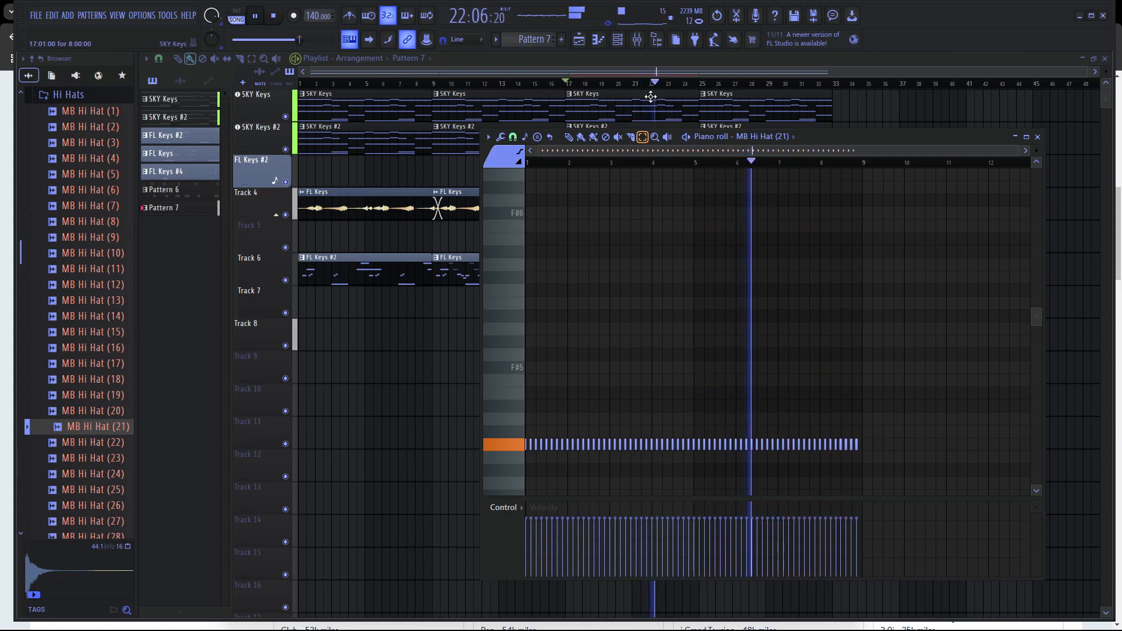
# Copy the Pattern 7 clip on Track 8 to bars 25 to 32 and select bars 17 to 32 as the playback loop.
pyautogui.click(665, 87)
pyautogui.moveTo(645, 328); pyautogui.dragTo(771, 325)
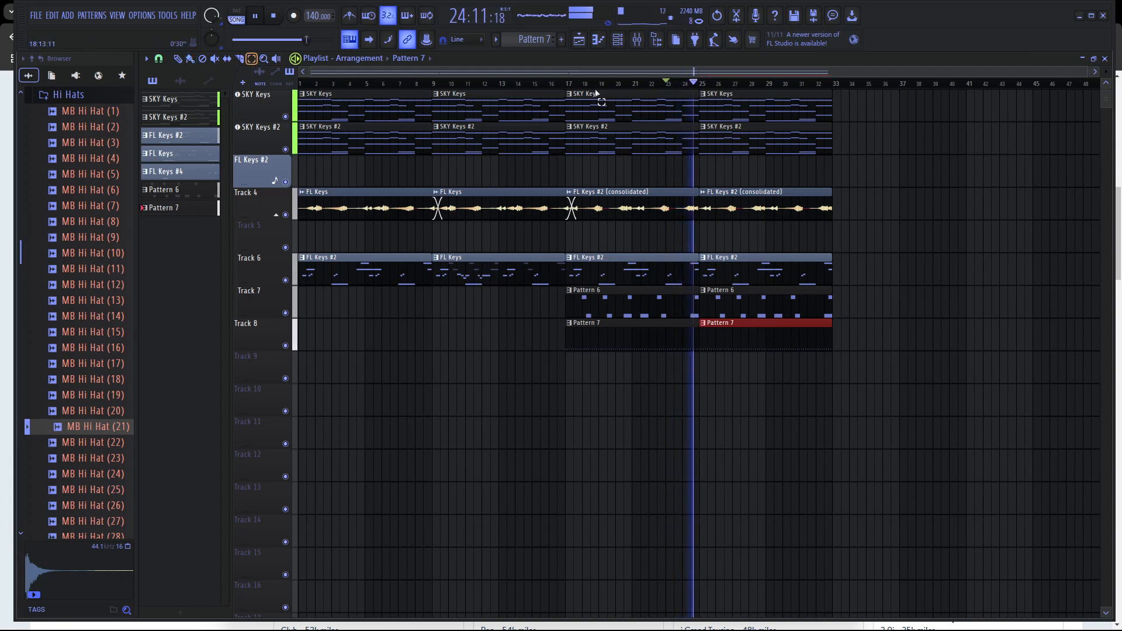
pyautogui.moveTo(570, 84); pyautogui.dragTo(828, 95)
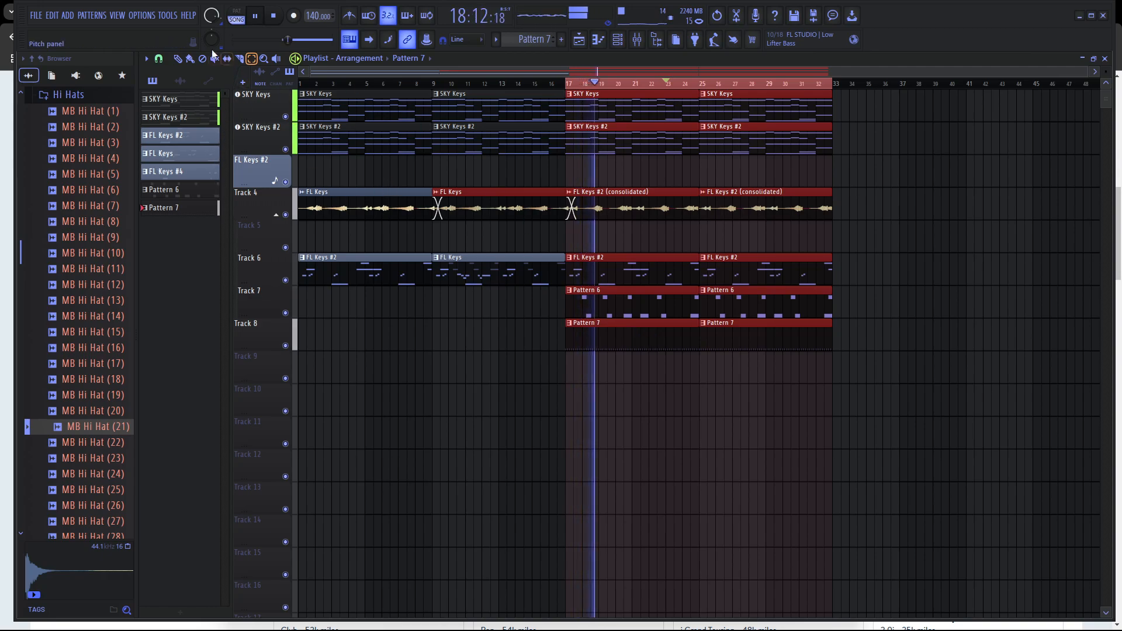
# Show the channel rack, collapse the Hi Hats folder and open the Snares folder of the Metro Boomin Drum Kit.
pyautogui.doubleClick(604, 326)
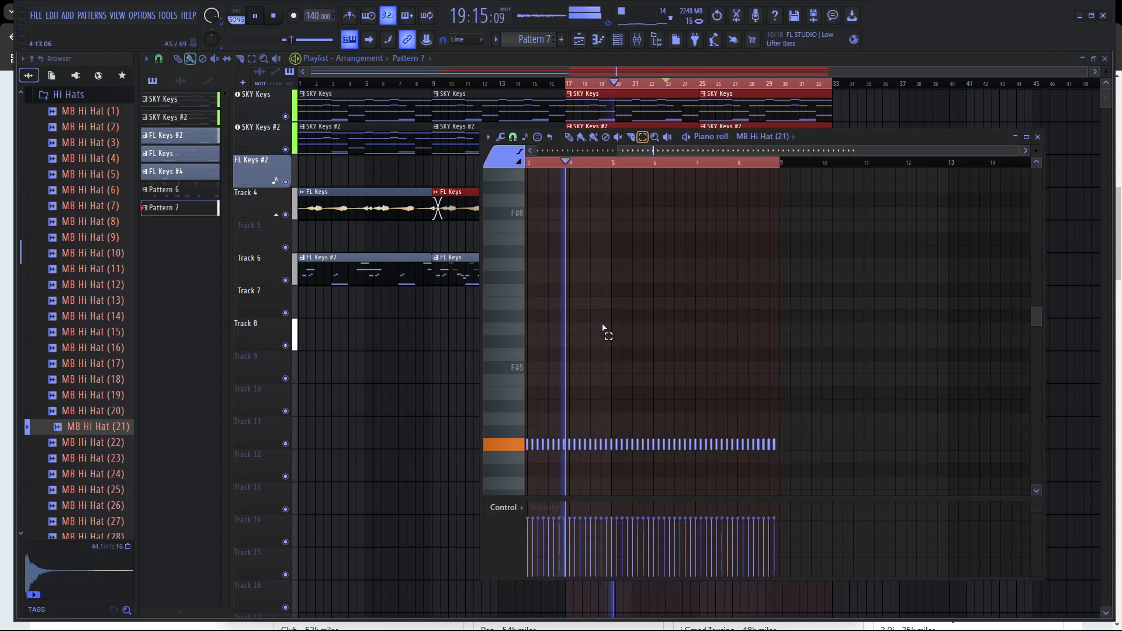
pyautogui.click(617, 45)
pyautogui.scroll(7, 67, 434)
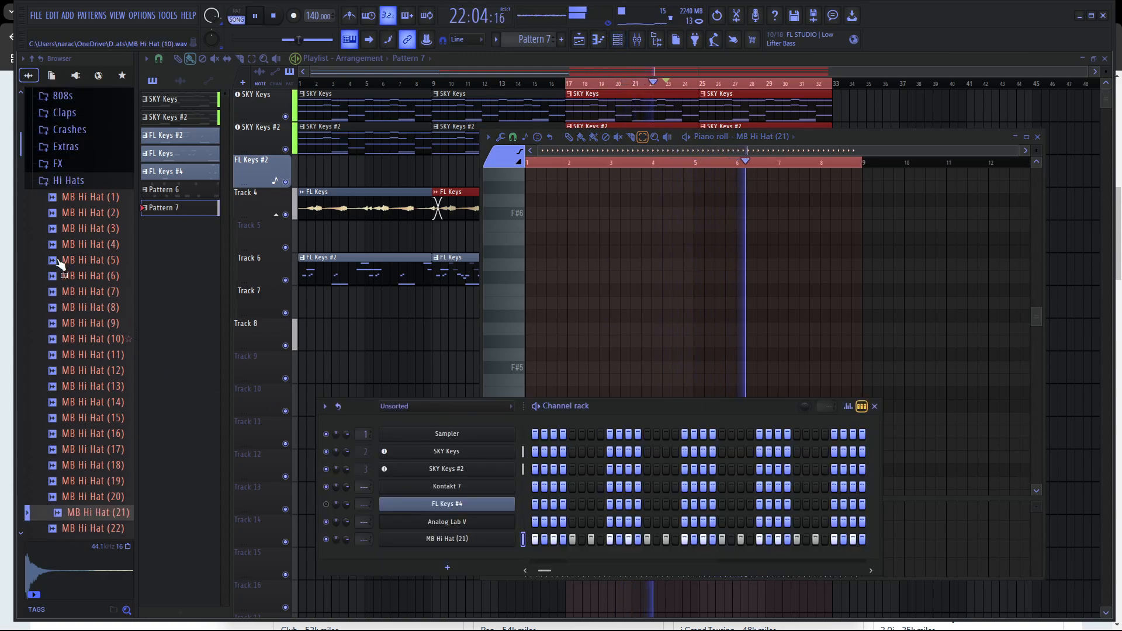
pyautogui.click(67, 461)
pyautogui.scroll(-4, 82, 379)
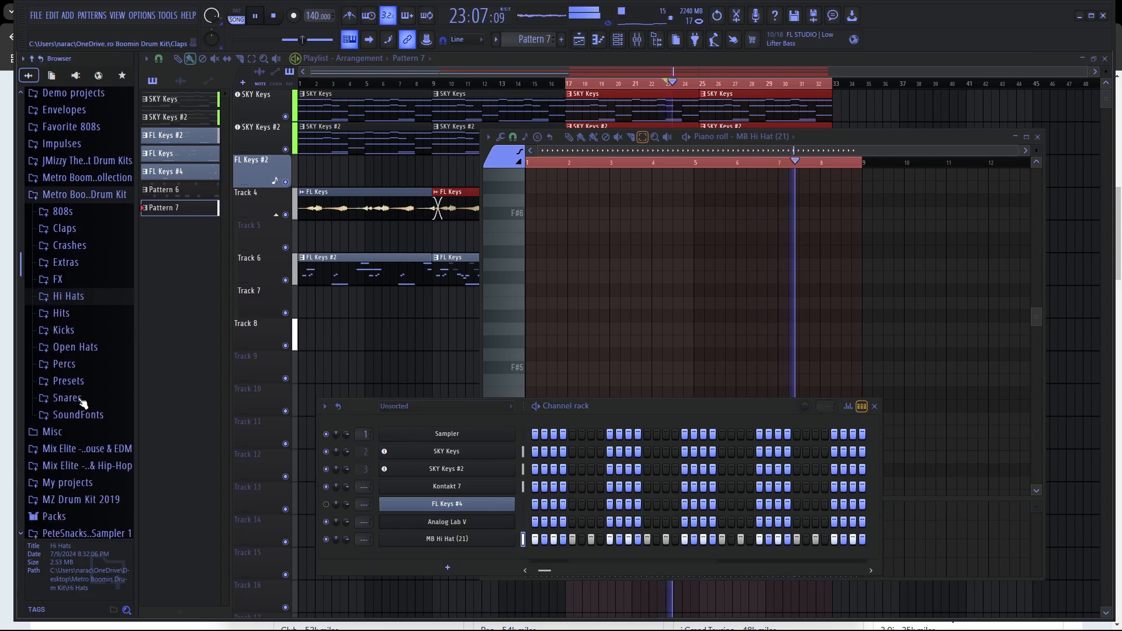
pyautogui.click(85, 373)
pyautogui.scroll(-6, 87, 362)
# Audition a range of snare samples from MB Snare (15) to MB Snare (31) over the playing loop.
pyautogui.click(104, 332)
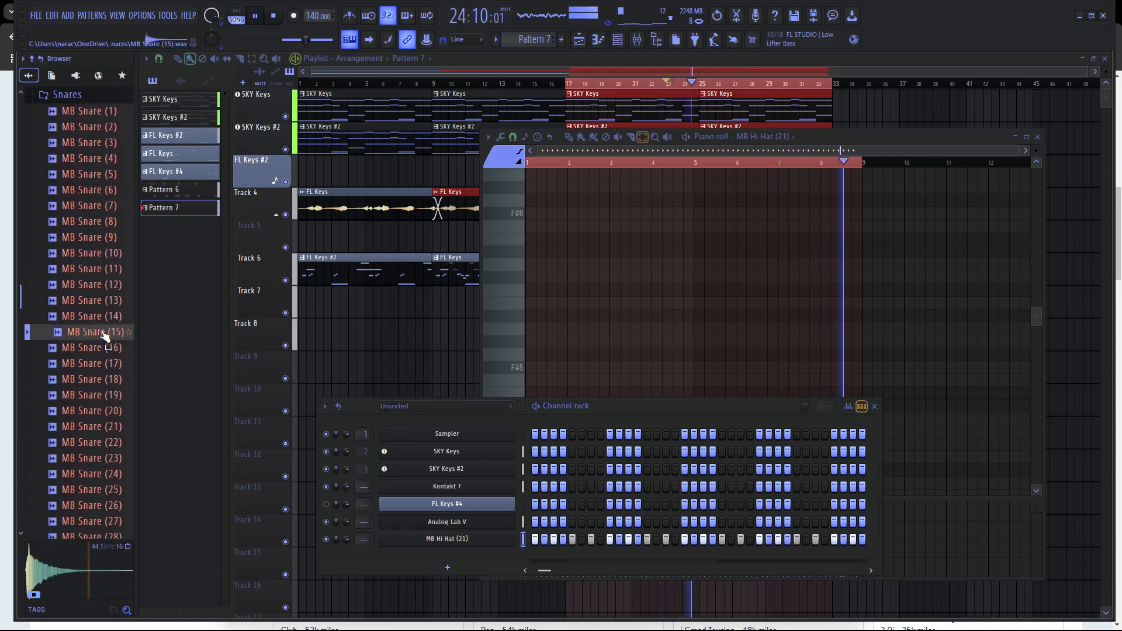
pyautogui.press('Down')
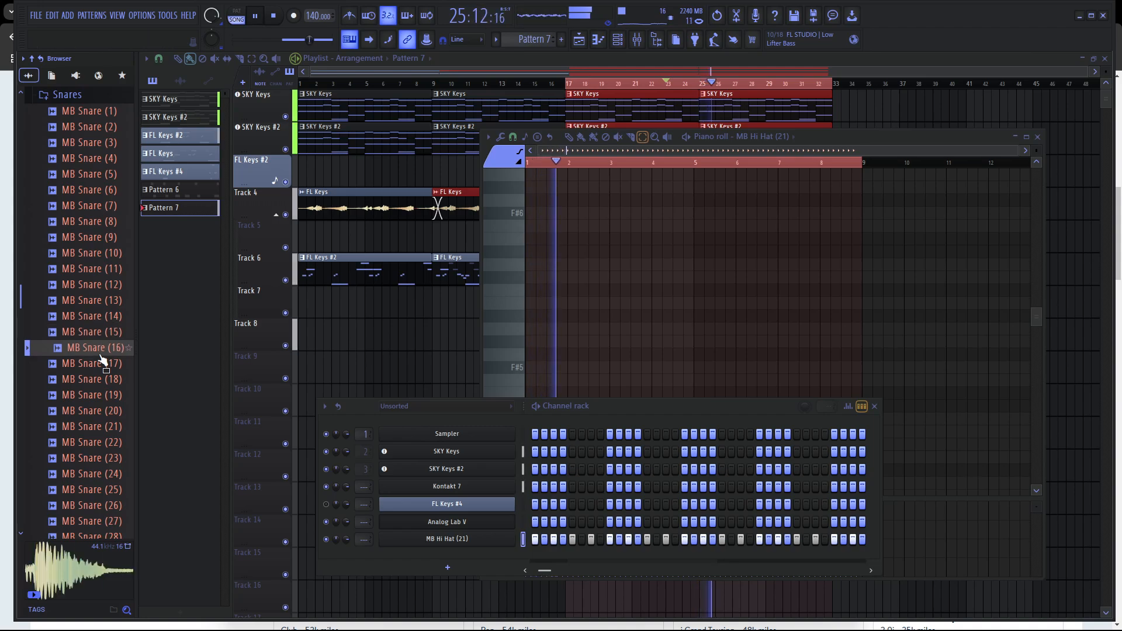
pyautogui.click(100, 363)
pyautogui.click(89, 395)
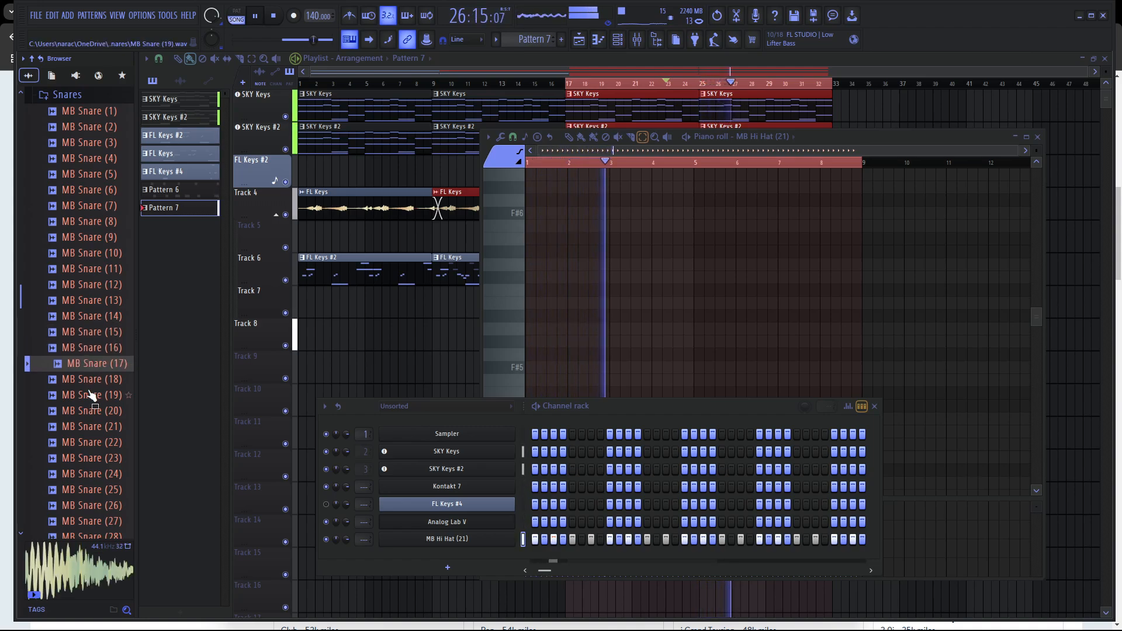
pyautogui.click(95, 443)
pyautogui.click(94, 475)
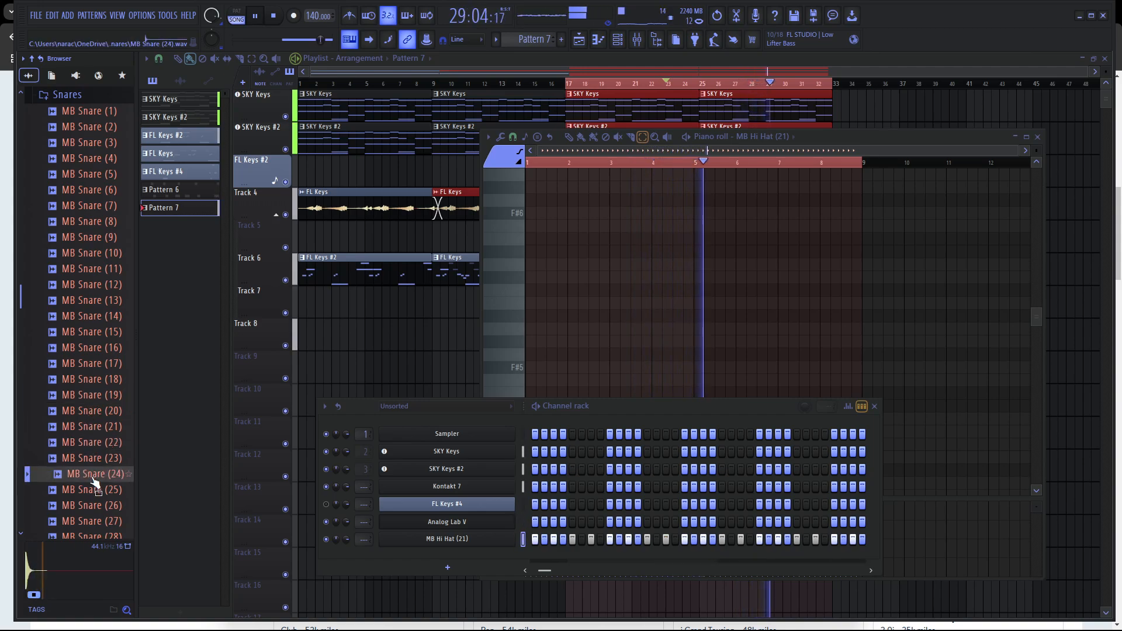
pyautogui.click(96, 491)
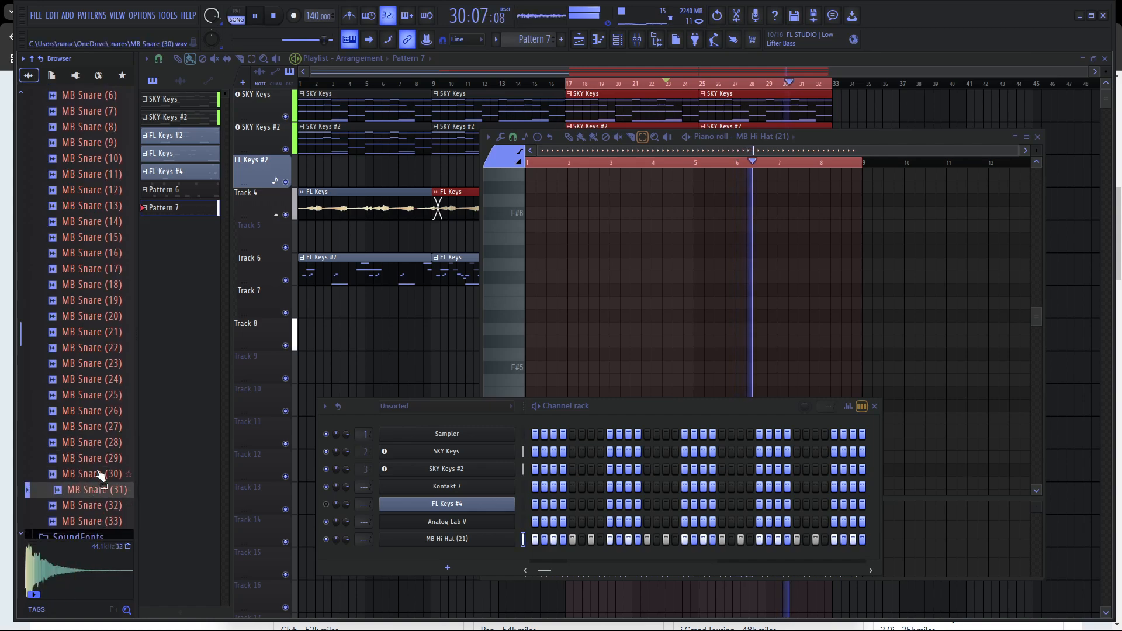
# Audition the lower-numbered snares from MB Snare (9) down to MB Snare (1) over the playing loop.
pyautogui.click(88, 144)
pyautogui.click(94, 128)
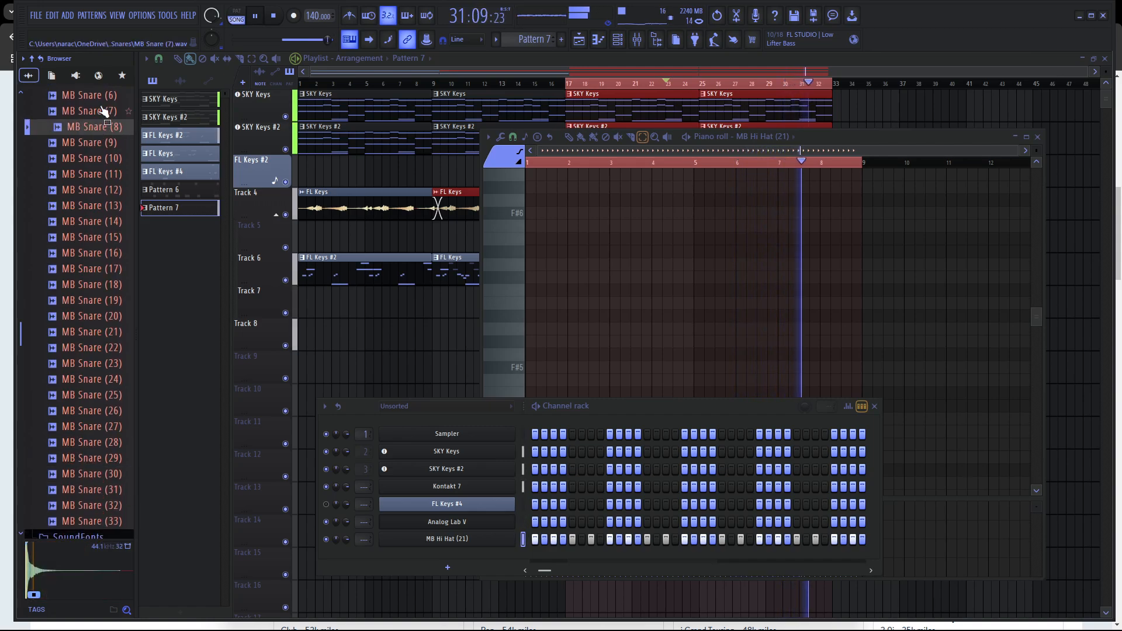
pyautogui.click(101, 111)
pyautogui.click(101, 97)
pyautogui.scroll(6, 101, 111)
pyautogui.click(91, 362)
pyautogui.click(101, 316)
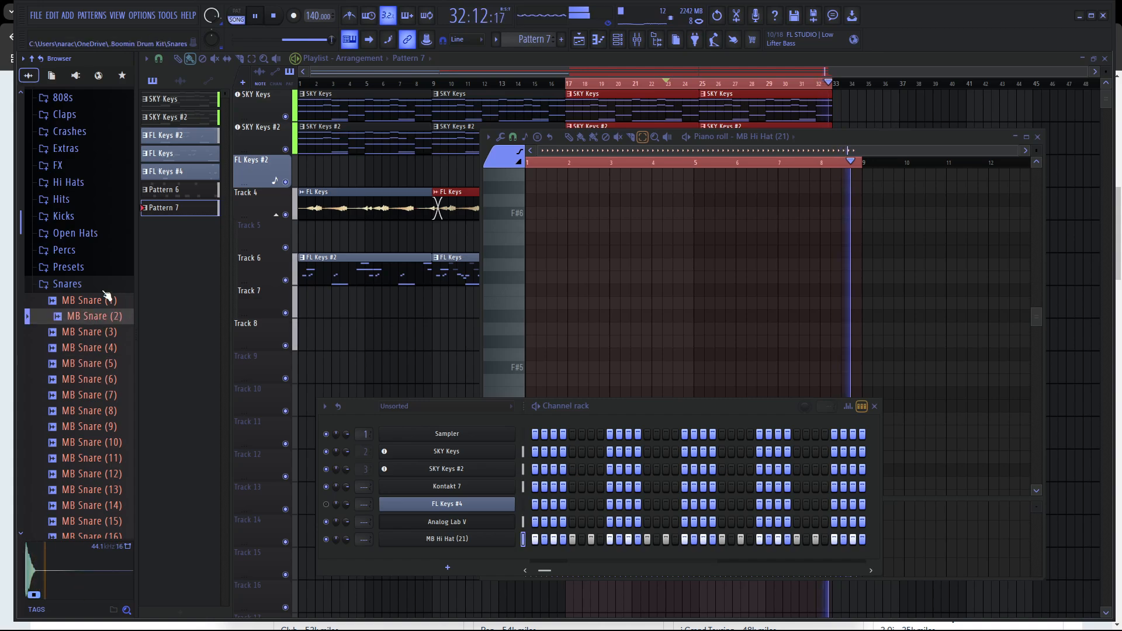
pyautogui.click(100, 285)
pyautogui.click(80, 285)
pyautogui.click(88, 111)
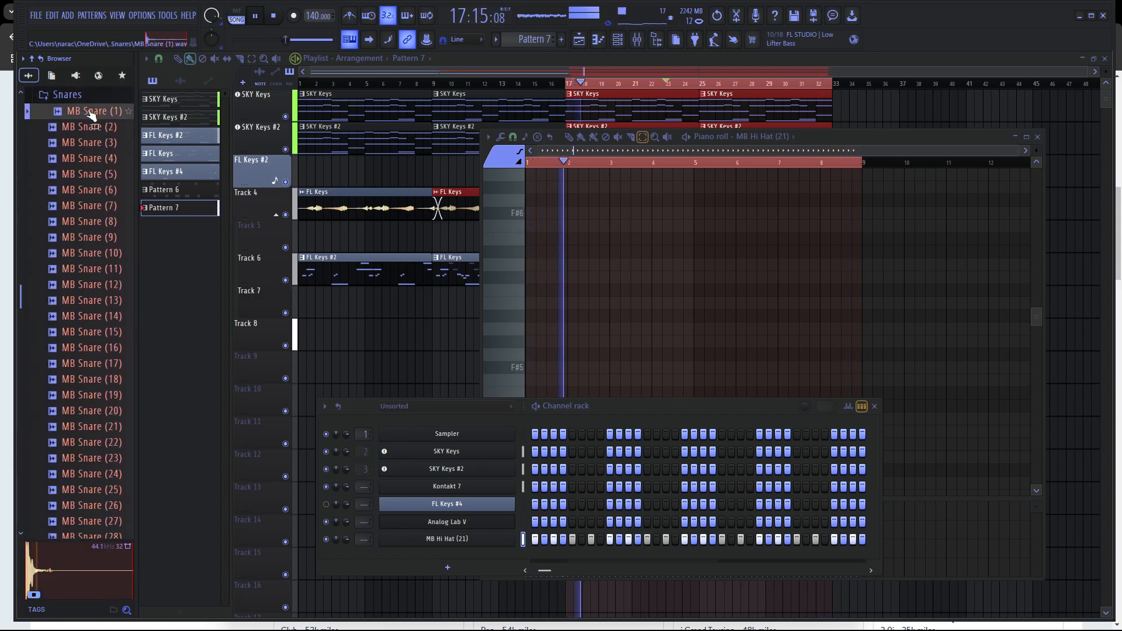
pyautogui.scroll(6, 99, 263)
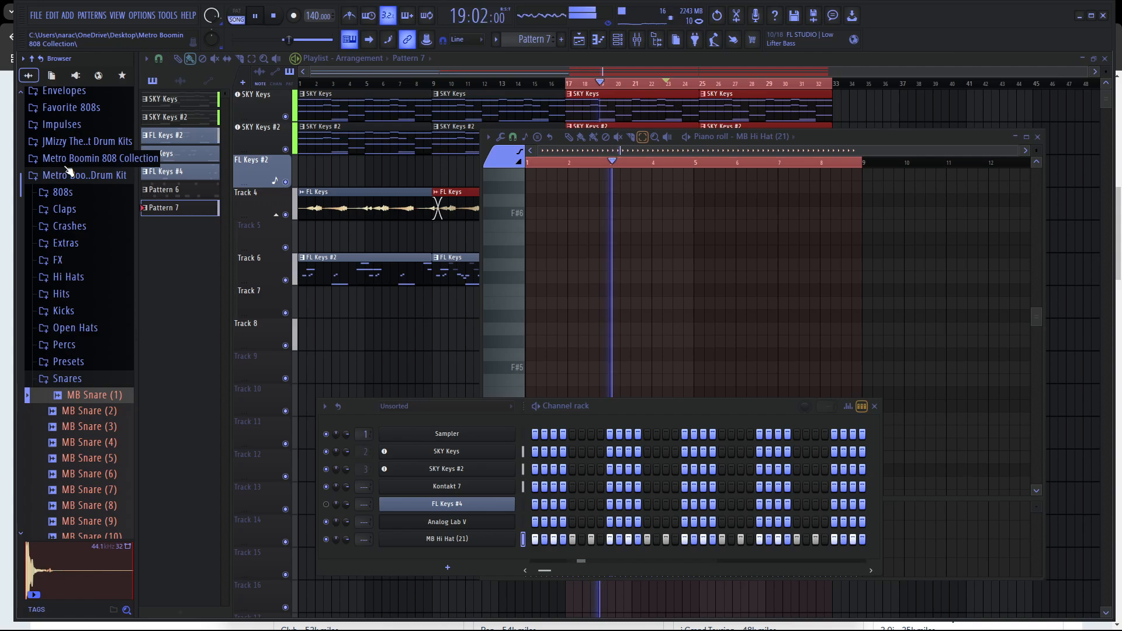
pyautogui.click(82, 158)
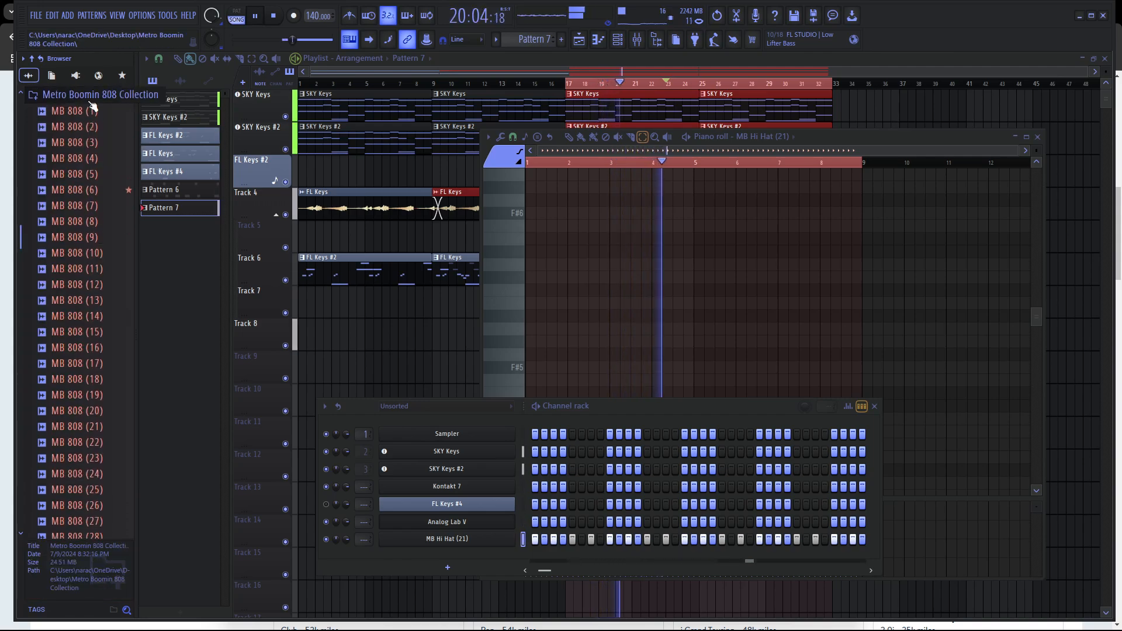
pyautogui.click(85, 94)
# Audition (SXJ) Snare (1) from the JUGG DRUM KIT Snares folder, add it as a new channel and stop playback.
pyautogui.click(82, 172)
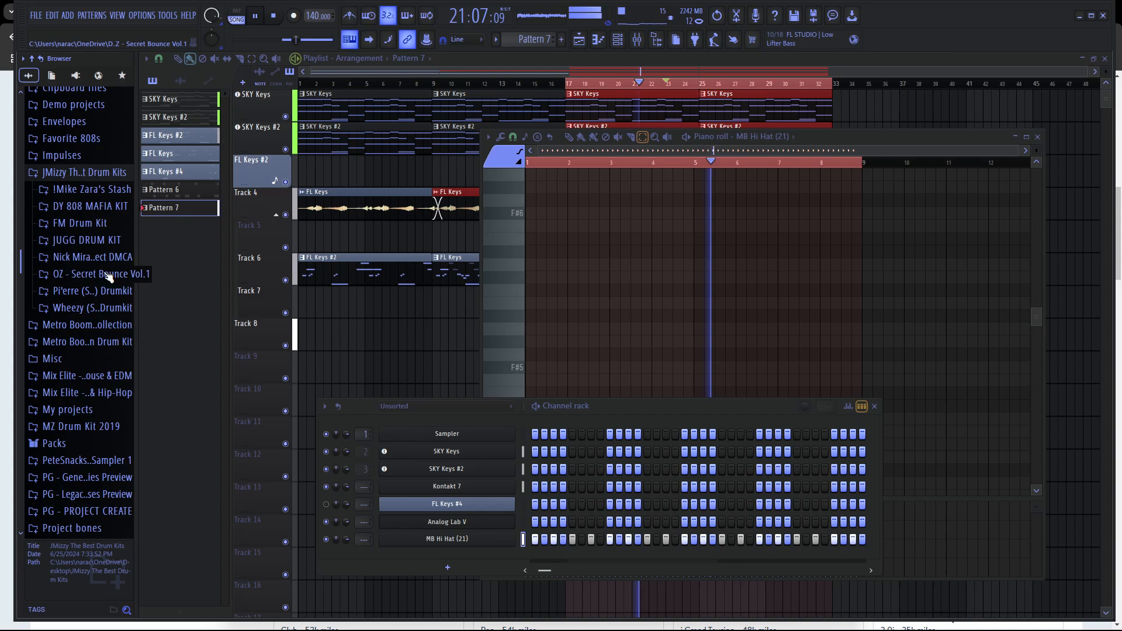
pyautogui.click(89, 241)
pyautogui.click(91, 394)
pyautogui.click(88, 410)
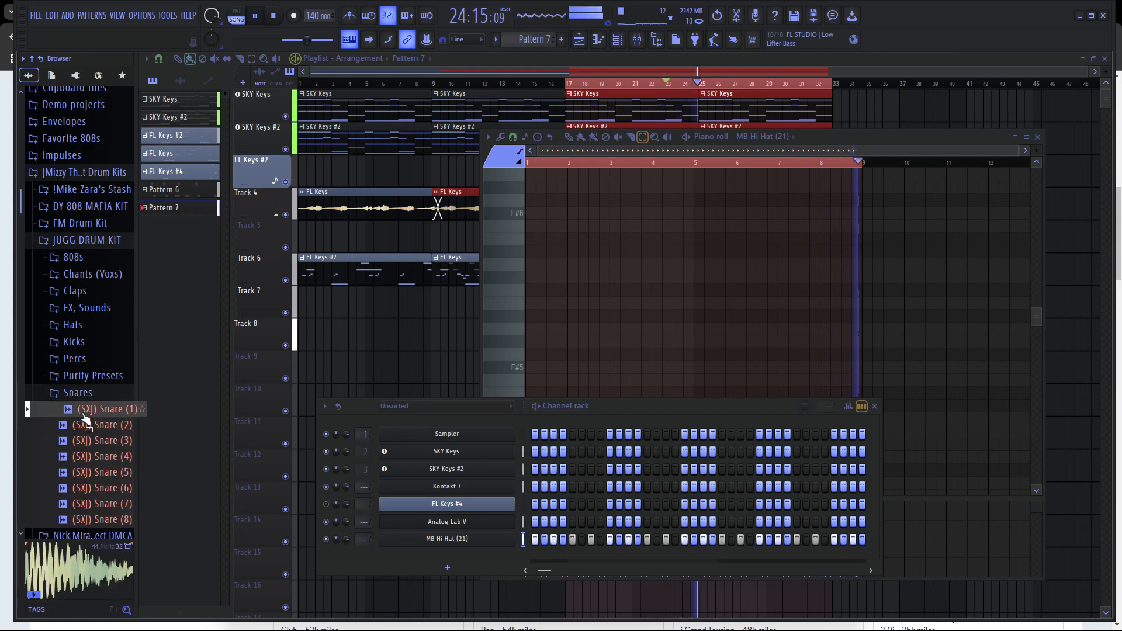
pyautogui.moveTo(85, 419); pyautogui.dragTo(435, 556)
pyautogui.press('space')
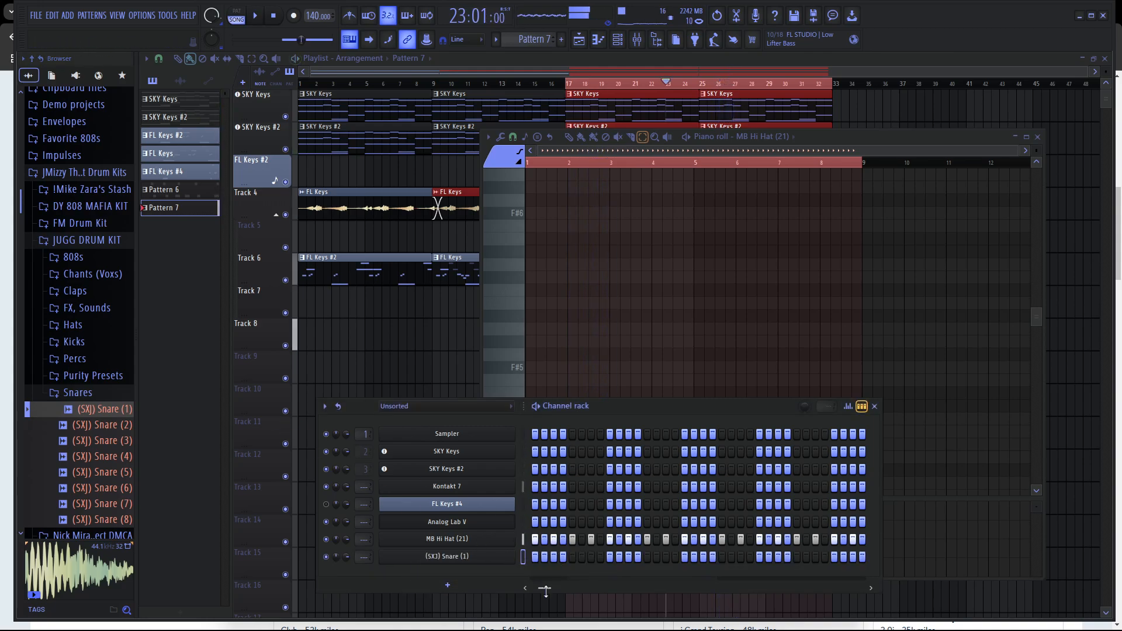
# Play from bar 17 and place (SXJ) Snare (1) on step 9 of Pattern 7's bars 1 and 2.
pyautogui.moveTo(547, 588); pyautogui.dragTo(532, 589)
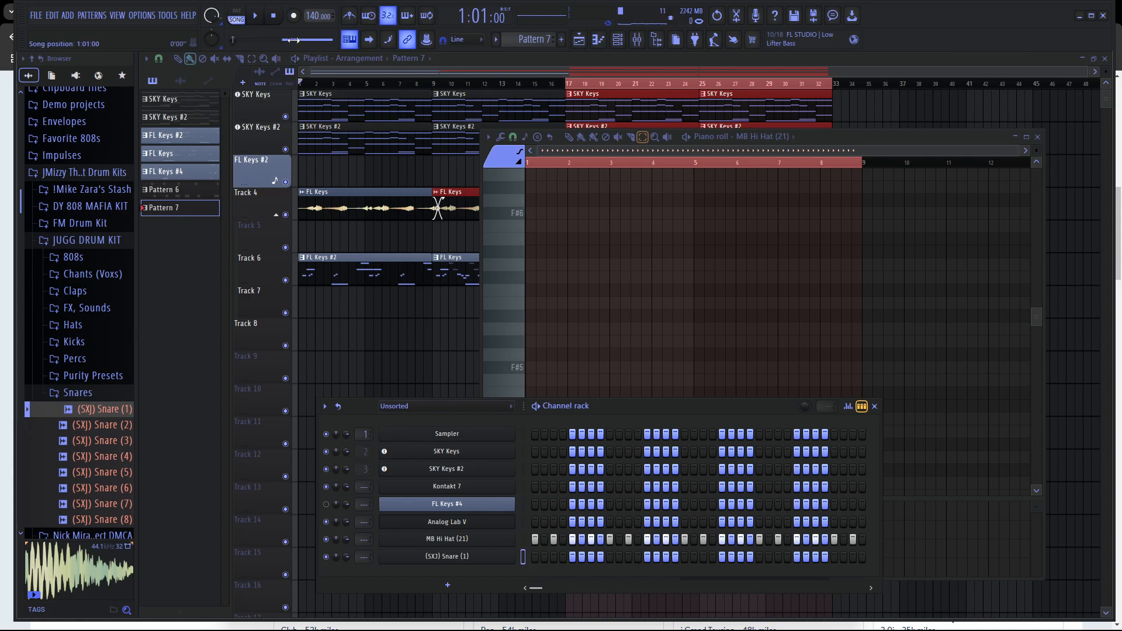
pyautogui.press('space')
pyautogui.click(570, 86)
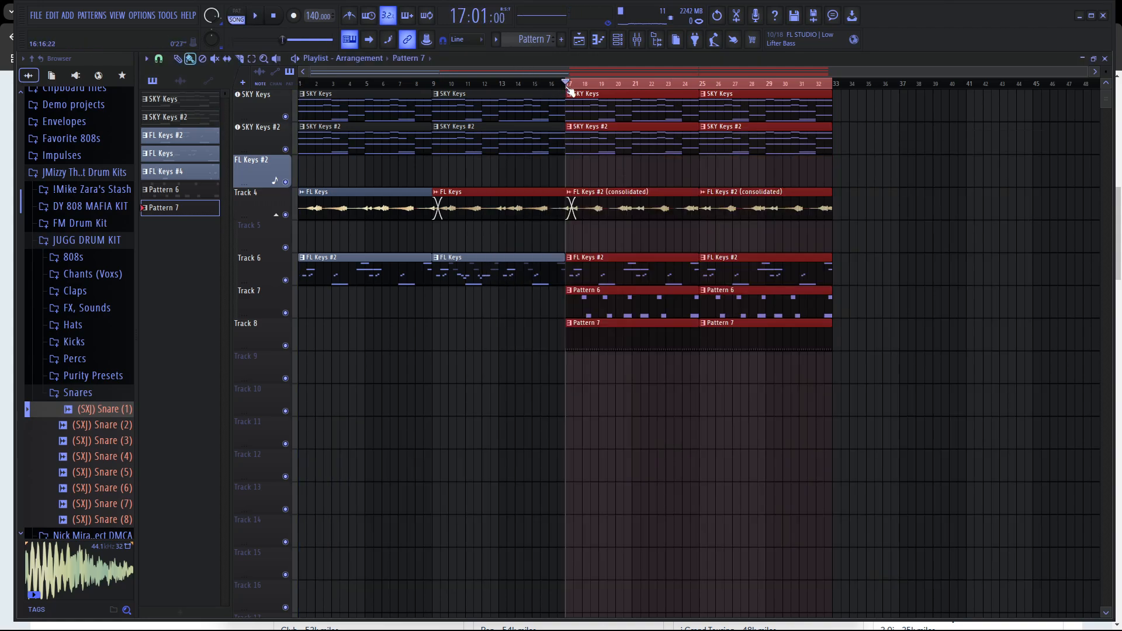
pyautogui.click(617, 42)
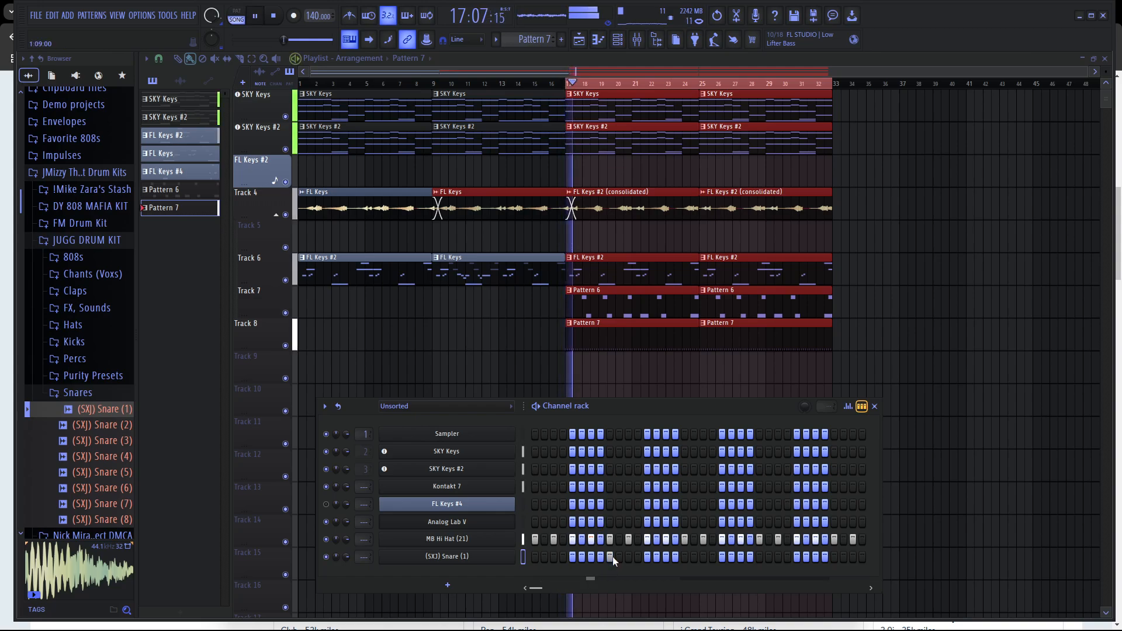
pyautogui.click(759, 557)
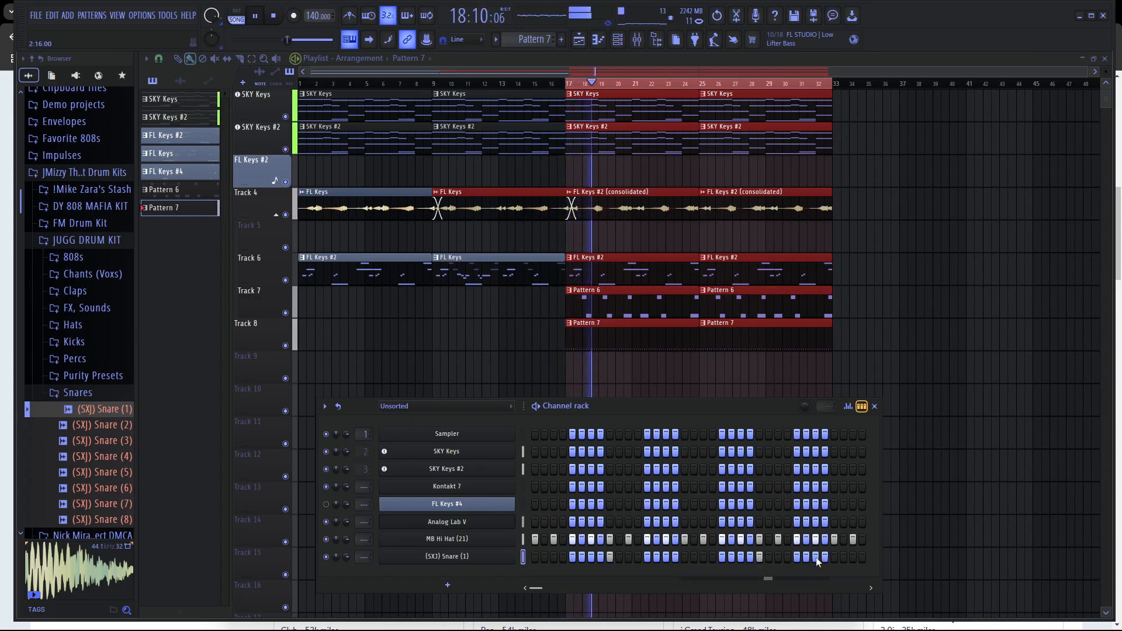
# Add (SXJ) Snare (1) hits on steps 3, 5 and 11 of Pattern 7's bar 3, restarting playback from bar 17 to check them.
pyautogui.press('space')
pyautogui.press('space')
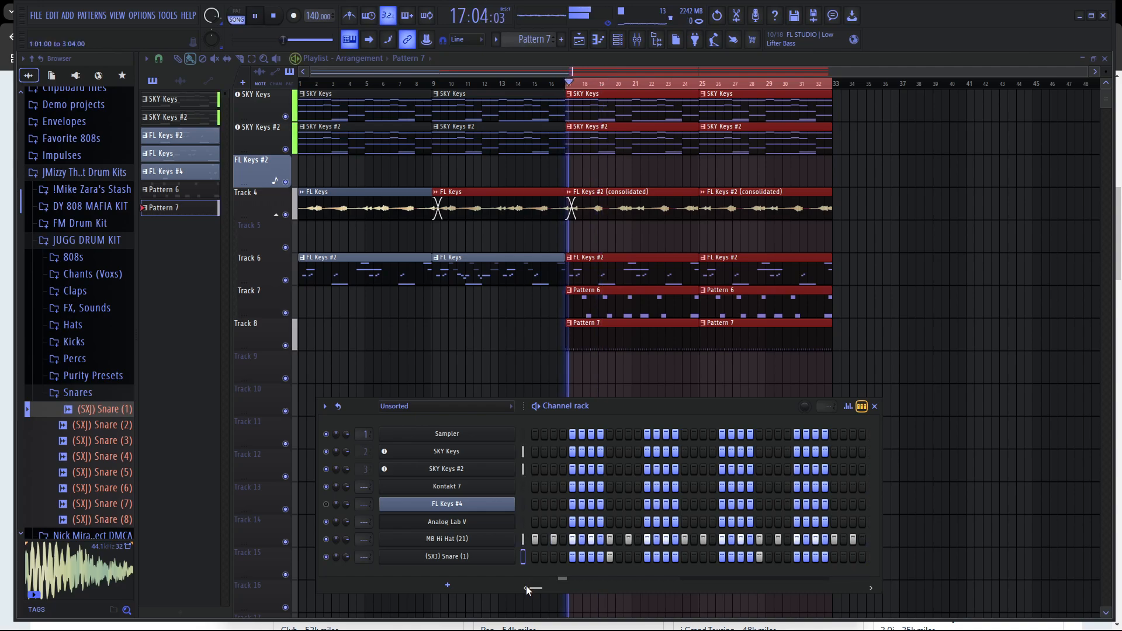
pyautogui.moveTo(527, 586); pyautogui.dragTo(535, 587)
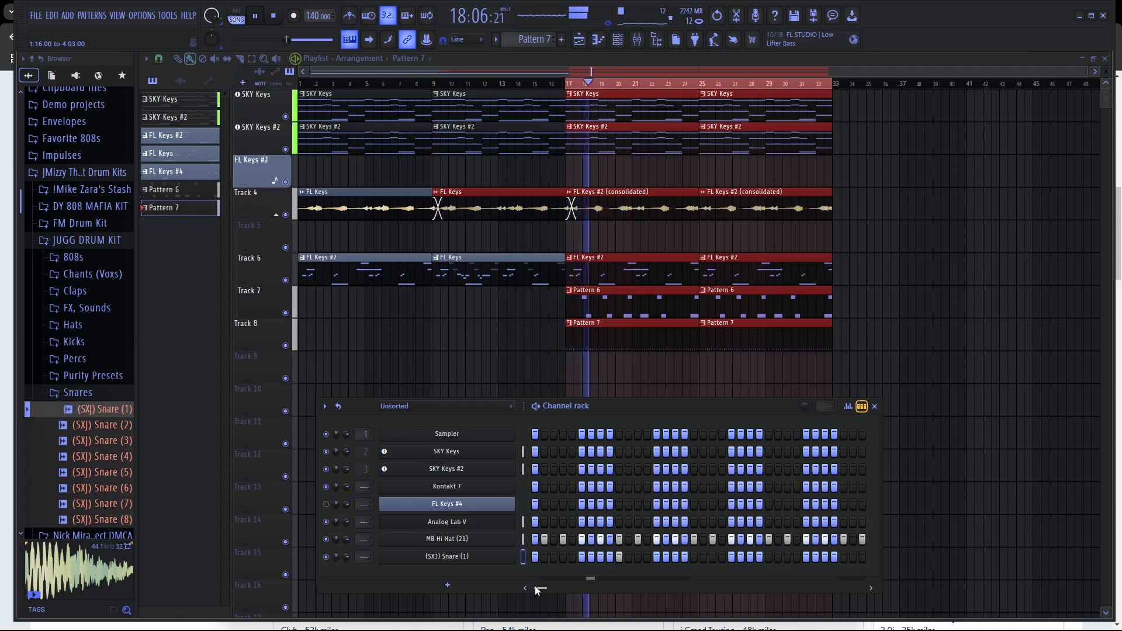
pyautogui.click(713, 557)
pyautogui.press('space')
pyautogui.press('space')
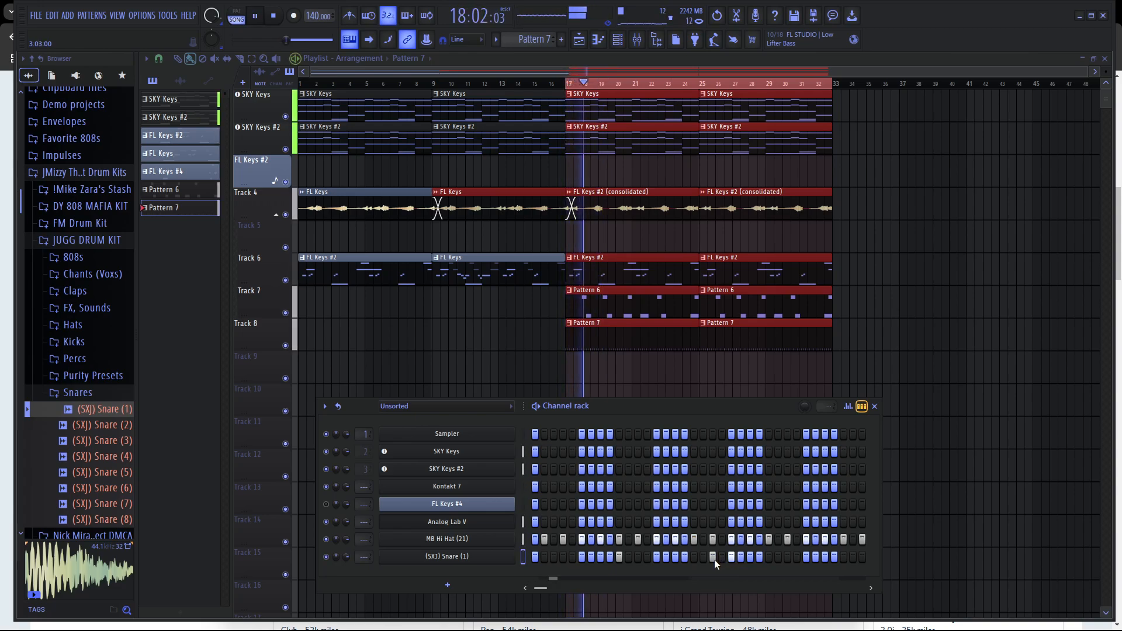
pyautogui.click(786, 557)
pyautogui.click(787, 557)
pyautogui.press('space')
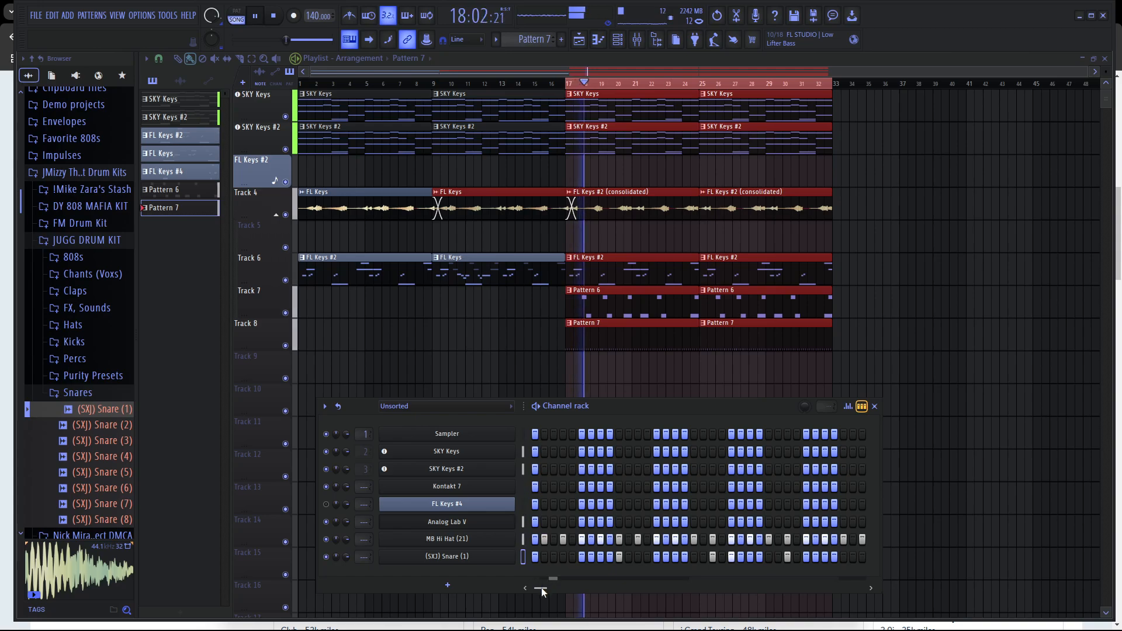
# Arrange the (SXJ) Snare (1) hits in Pattern 7's bar 4 on steps 3 and 9, removing the hits on steps 1 and 4.
pyautogui.moveTo(541, 588); pyautogui.dragTo(548, 587)
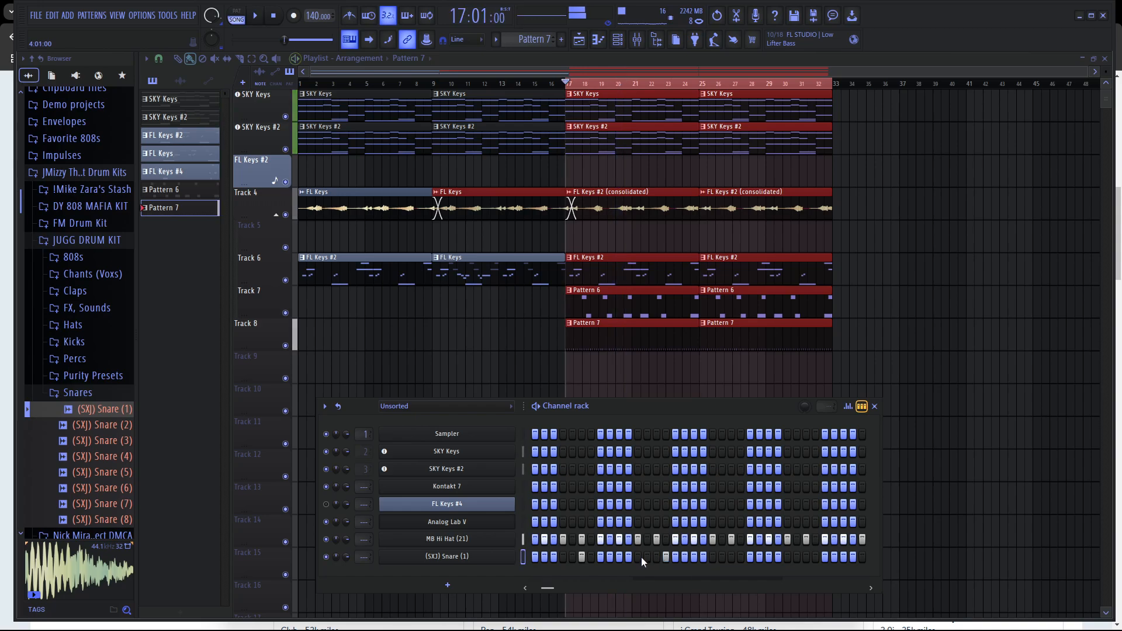
pyautogui.click(665, 555)
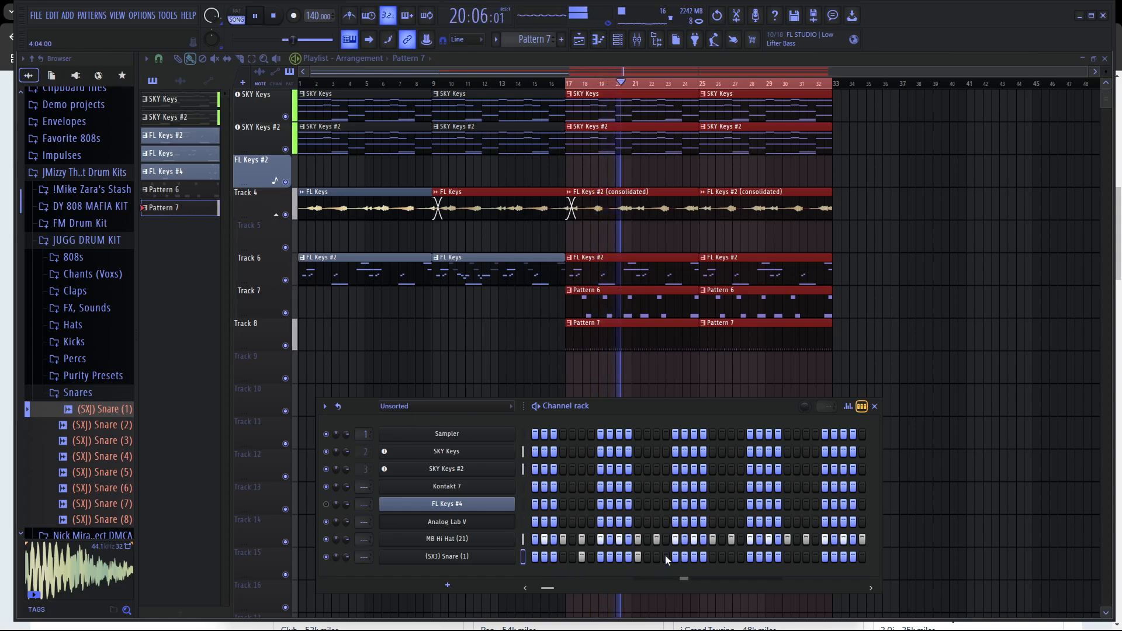
pyautogui.press('space')
pyautogui.press('space')
pyautogui.rightClick(636, 558)
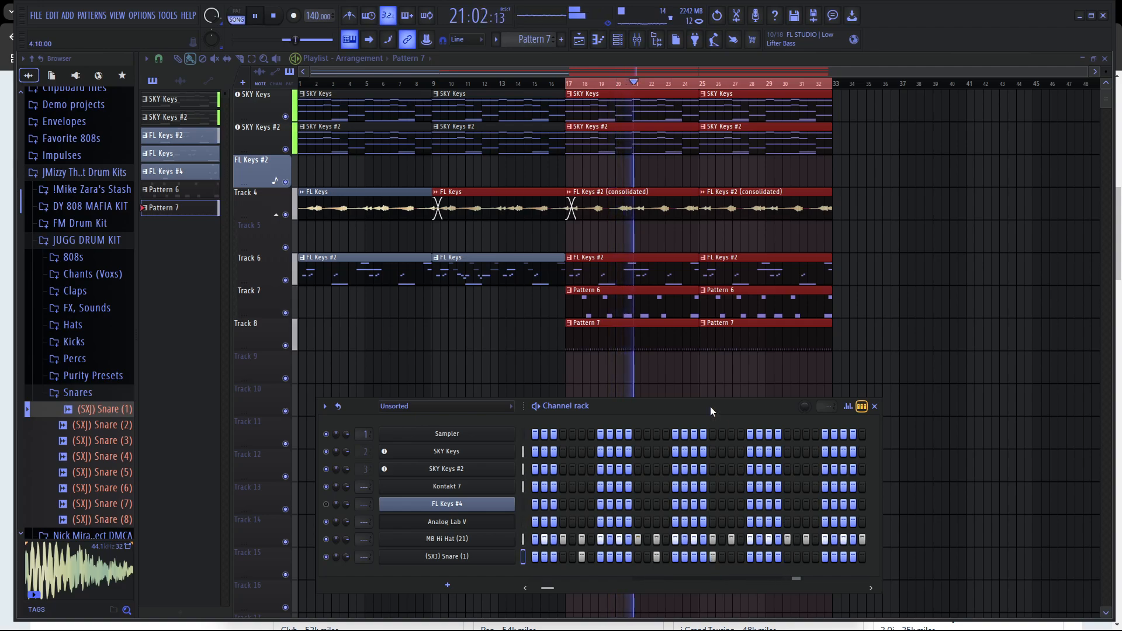
# Duplicate the four bars of (SXJ) Snare (1) notes into bars 5 to 8 of Pattern 7.
pyautogui.click(606, 44)
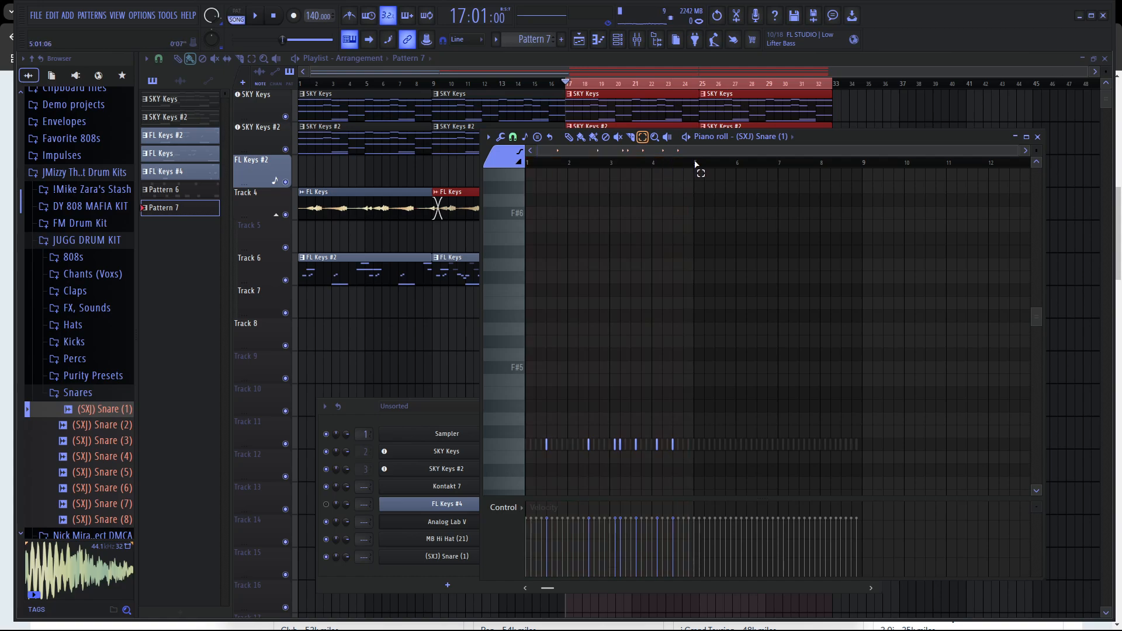
pyautogui.scroll(3, 696, 293)
pyautogui.hotkey('ctrl', 'b')
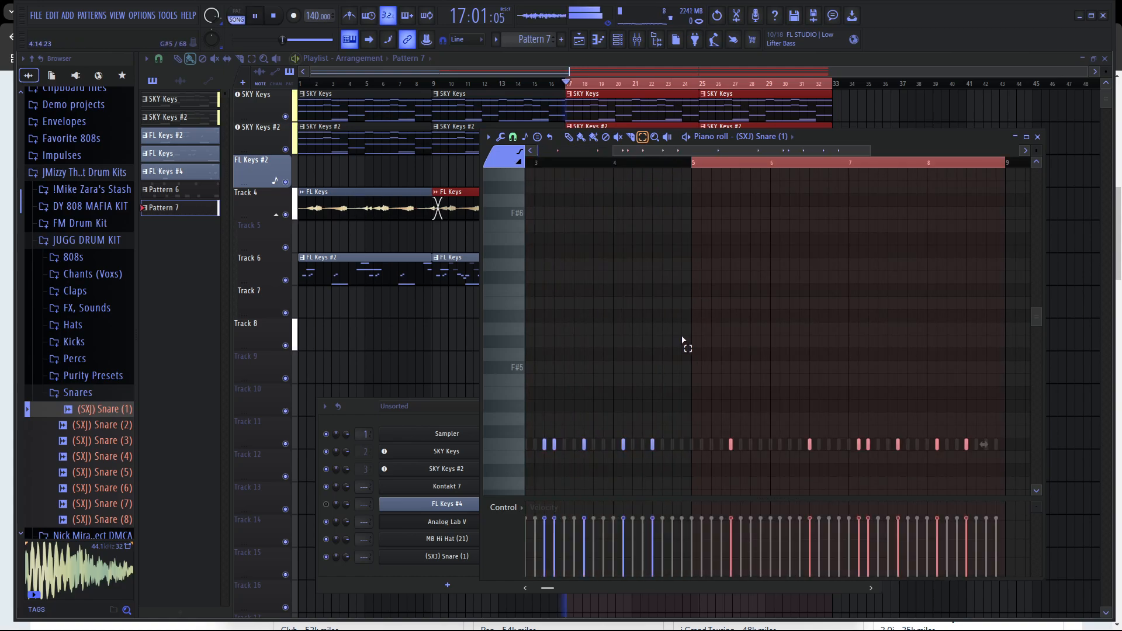
pyautogui.scroll(-3, 682, 344)
pyautogui.click(696, 166)
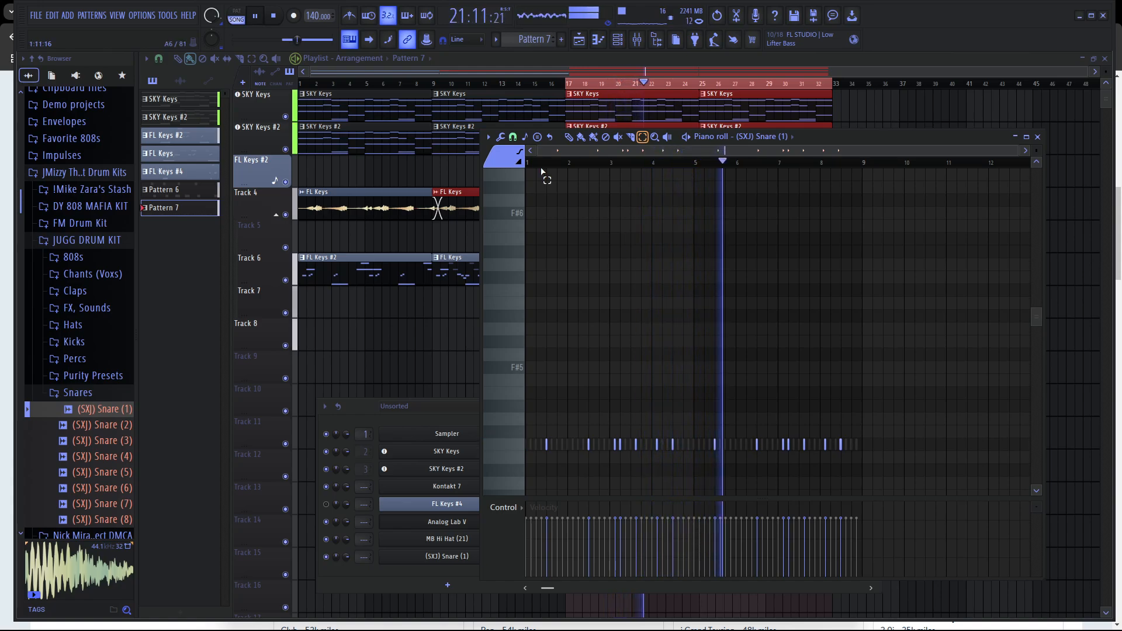
pyautogui.click(619, 41)
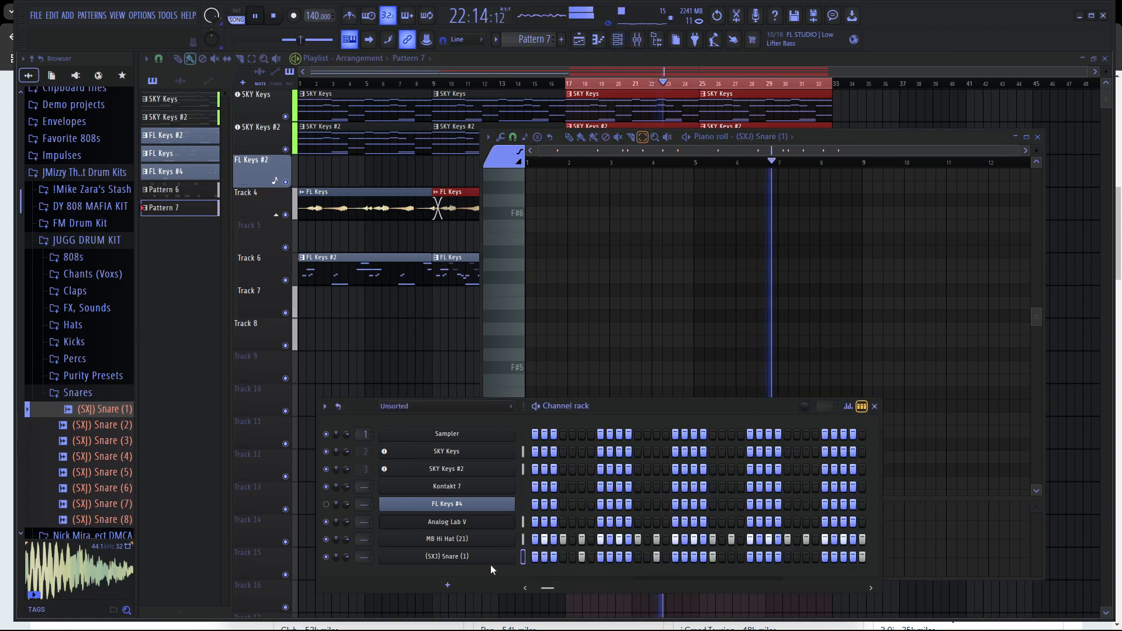
pyautogui.click(67, 393)
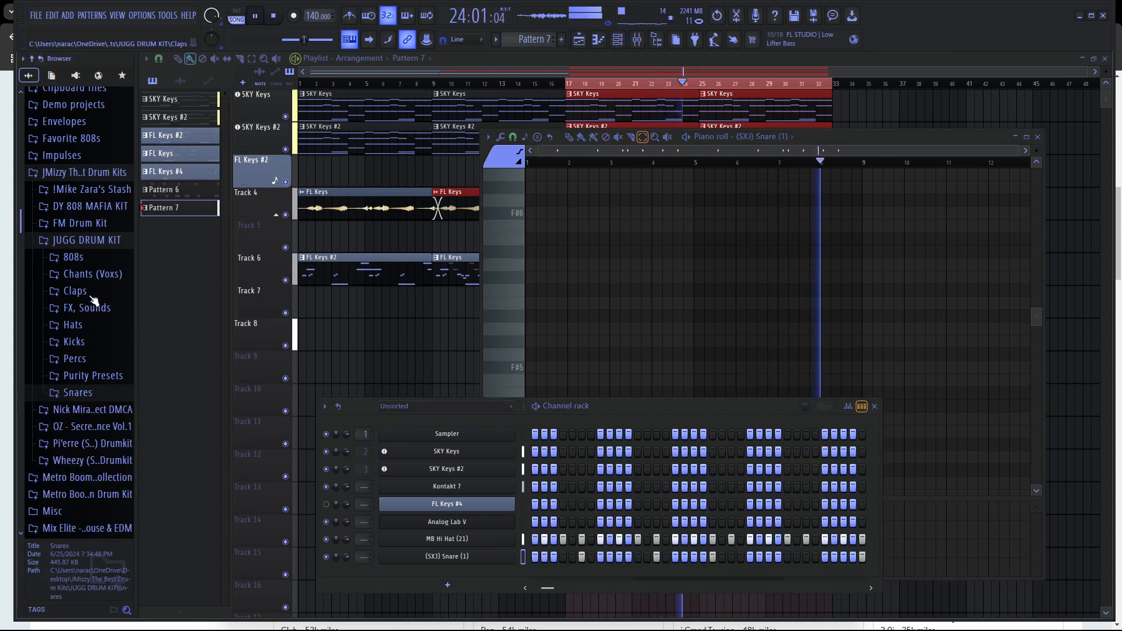
pyautogui.scroll(3, 82, 251)
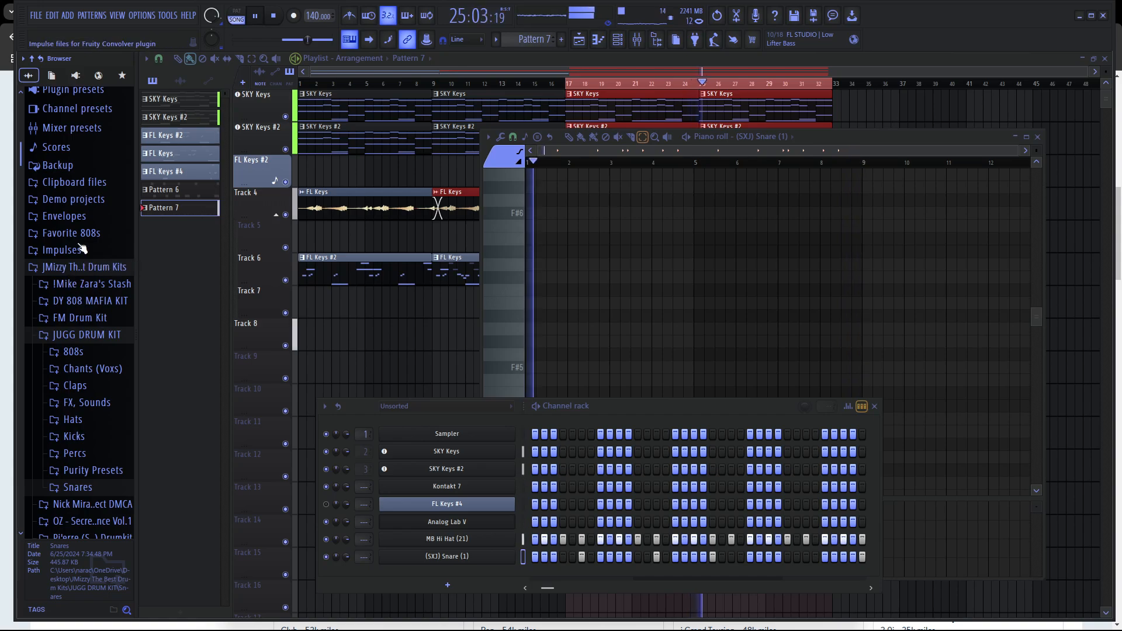
pyautogui.click(76, 232)
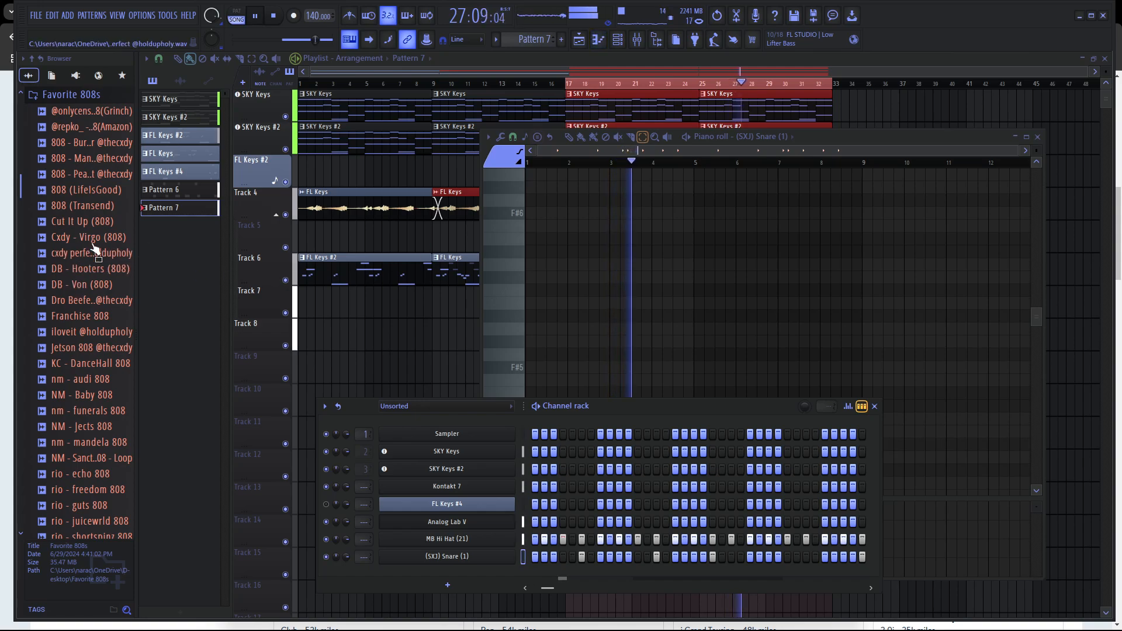
pyautogui.moveTo(95, 248); pyautogui.dragTo(468, 574)
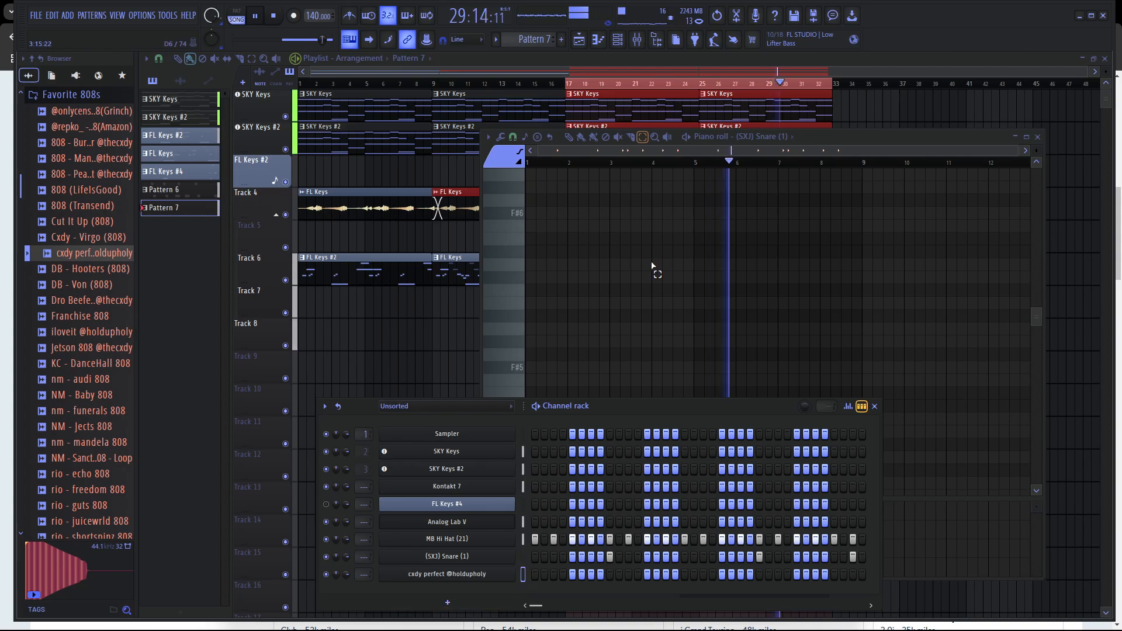
pyautogui.click(536, 574)
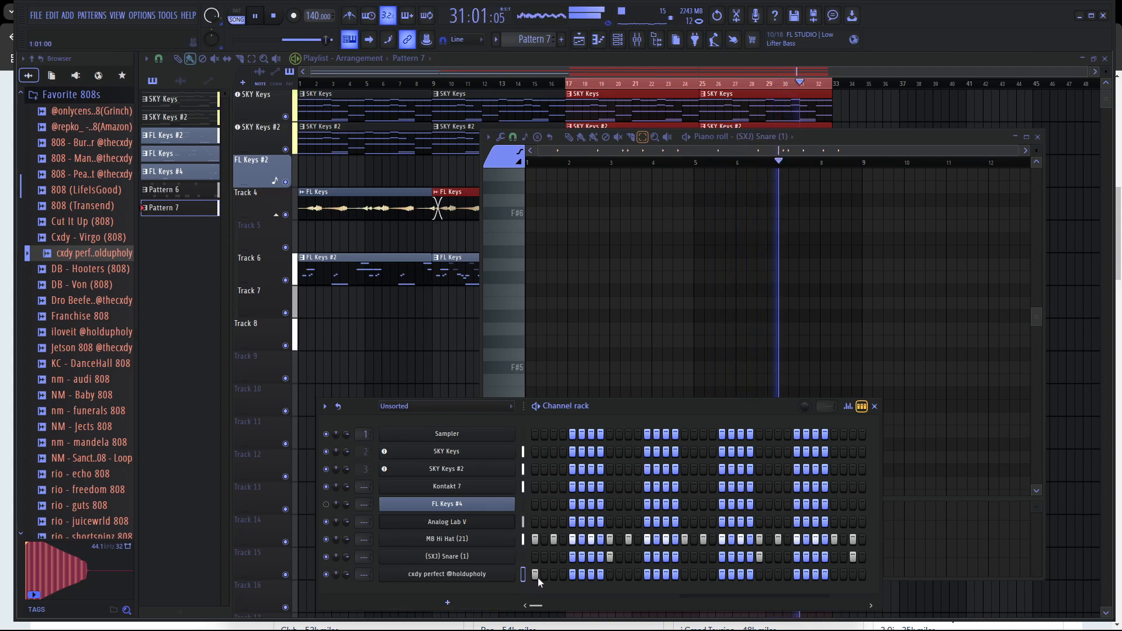
pyautogui.click(761, 137)
pyautogui.click(789, 323)
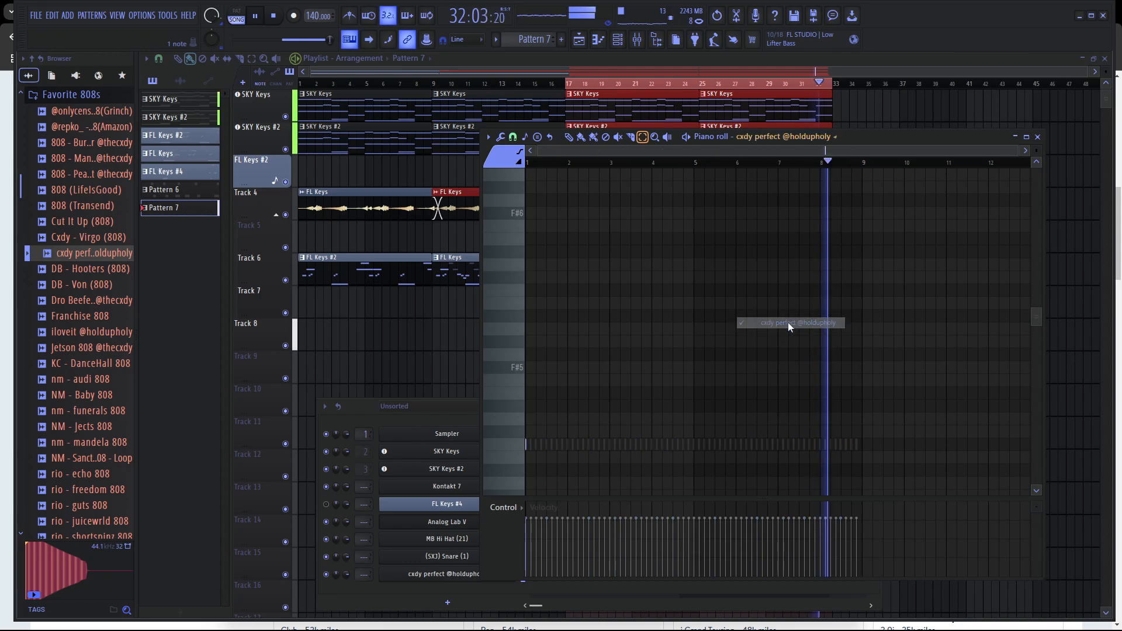
# Raise the first 808 note to F#5 and draw further F#5 notes in bars 1 and 2, playing from bar 17 to check them.
pyautogui.click(580, 138)
pyautogui.press('space')
pyautogui.click(528, 446)
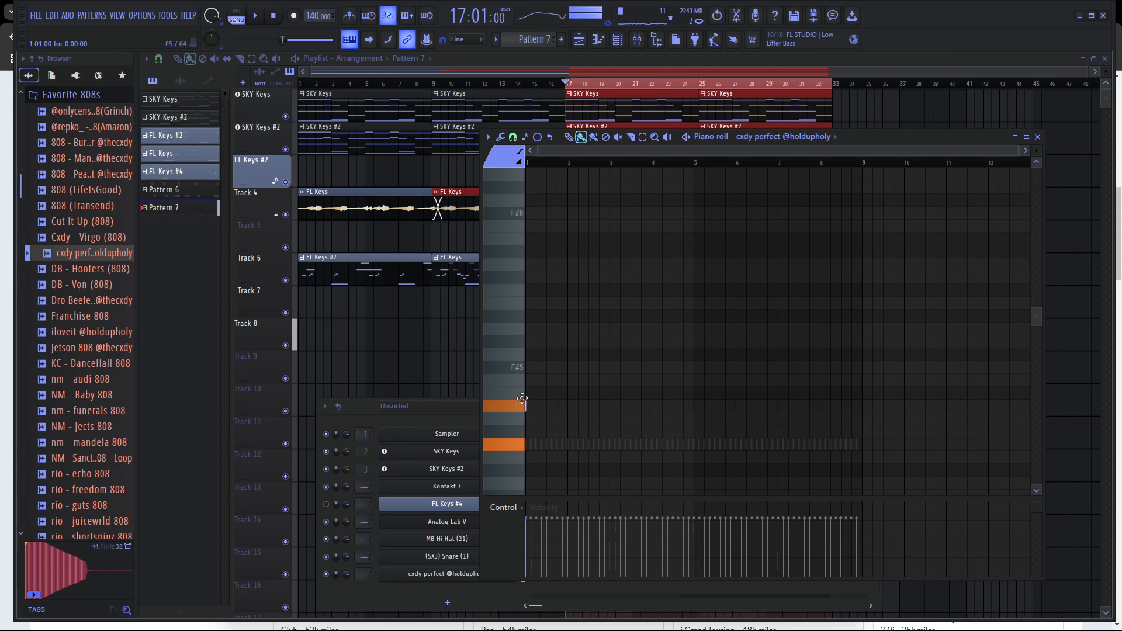
pyautogui.press('space')
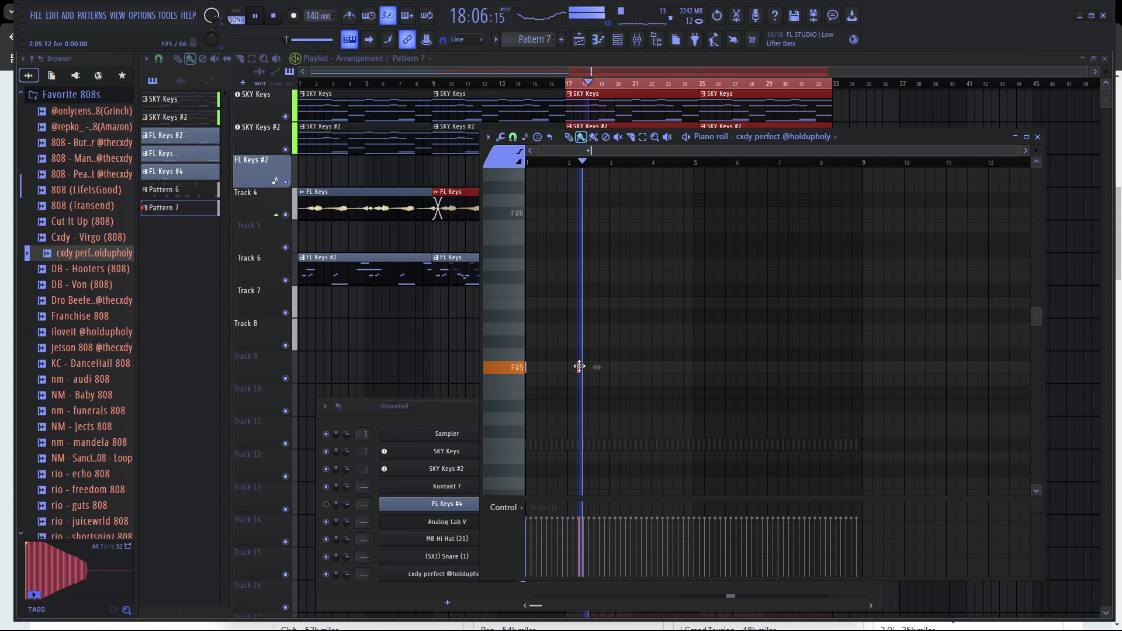
pyautogui.press('space')
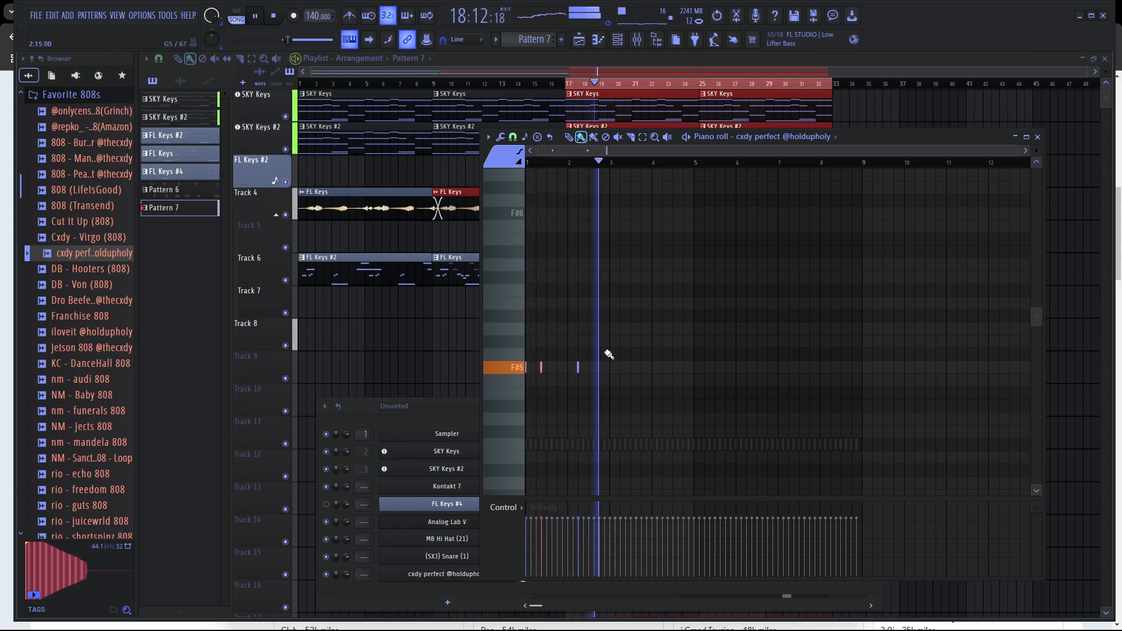
# Place three C#5 808 notes in bar 3 of the piano roll, at steps 1, 7 and 13.
pyautogui.press('space')
pyautogui.press('space')
pyautogui.scroll(3, 608, 369)
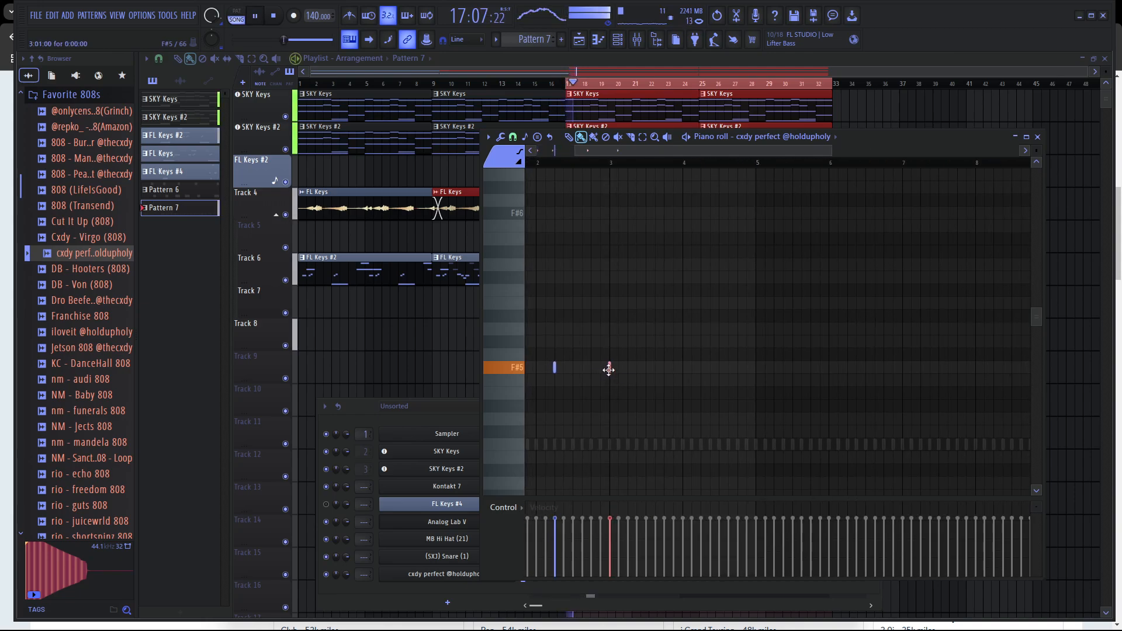
pyautogui.moveTo(622, 368); pyautogui.dragTo(645, 370)
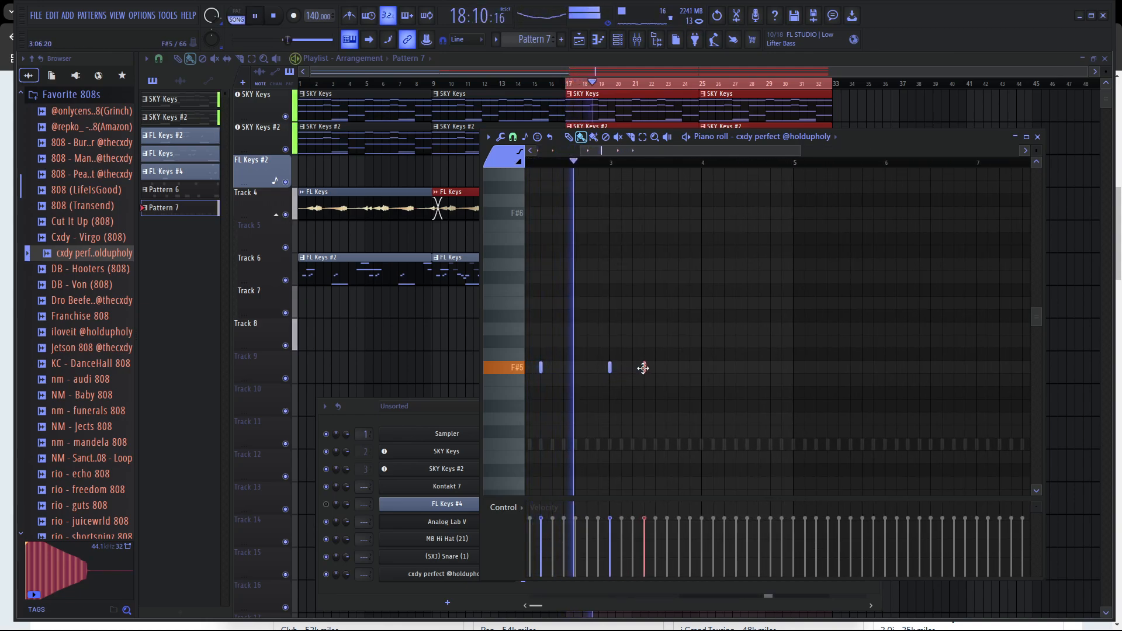
pyautogui.press('space')
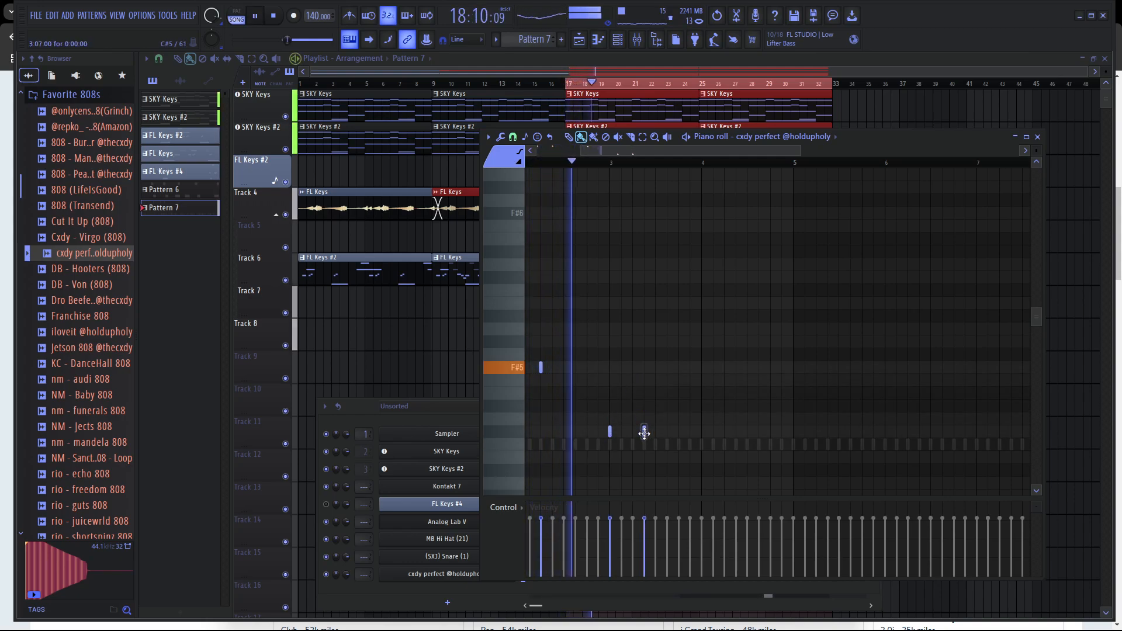
pyautogui.moveTo(683, 432); pyautogui.dragTo(679, 433)
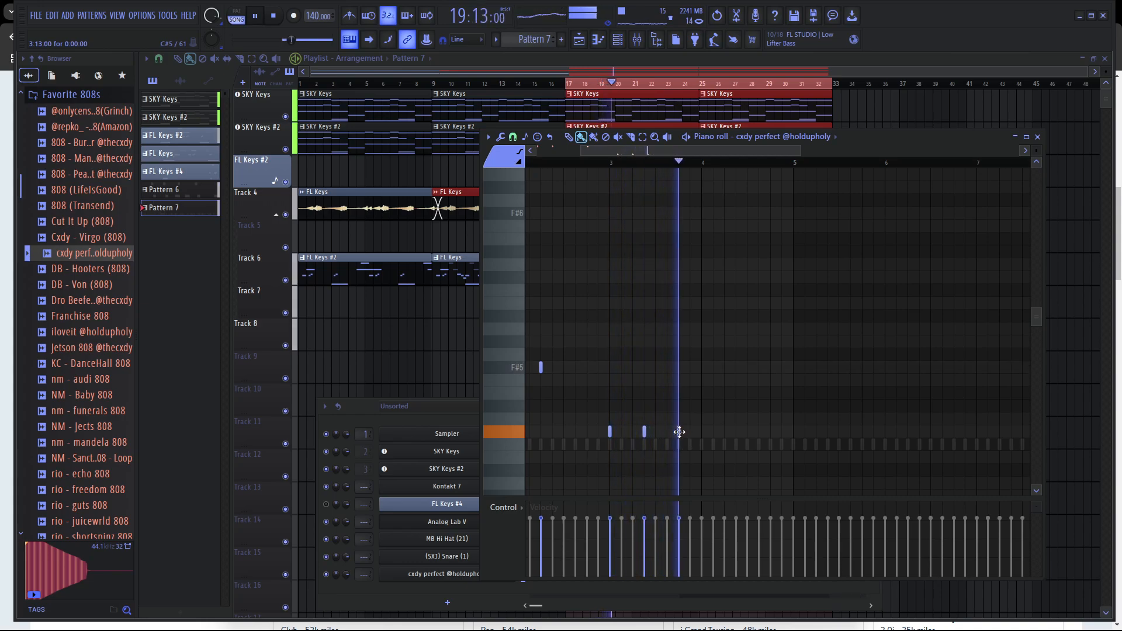
# Add a G#5 808 note at step 9 and an F5 note at step 13 of bar 4.
pyautogui.click(740, 402)
pyautogui.moveTo(741, 399); pyautogui.dragTo(744, 354)
pyautogui.press('space')
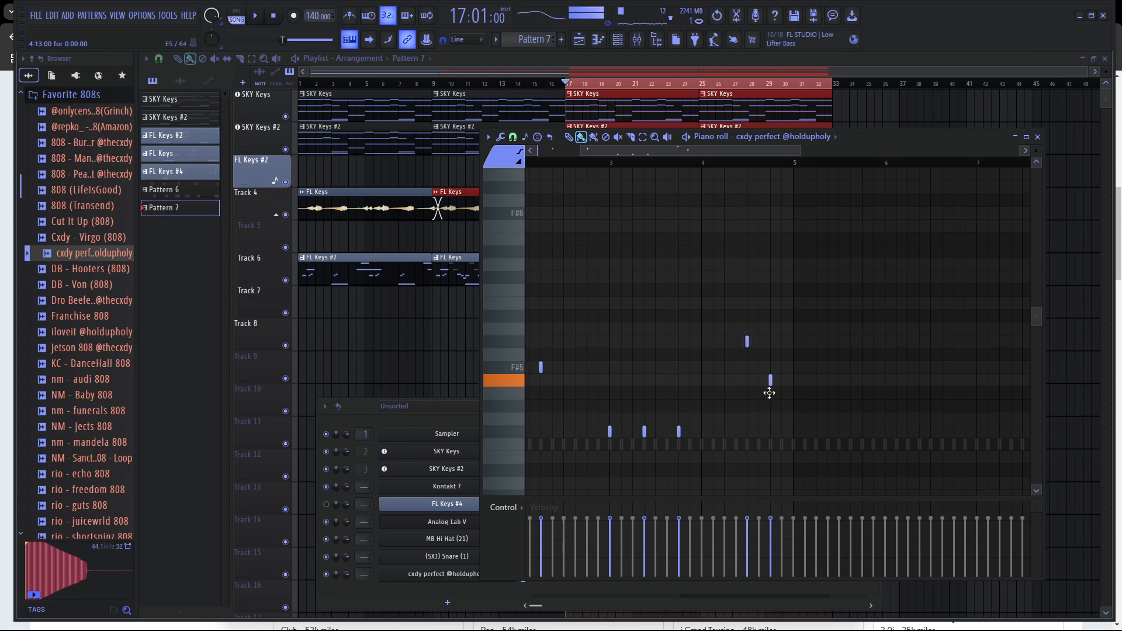
# Make the cxdy perfect 808 channel cut itself and play the arrangement.
pyautogui.rightClick(442, 574)
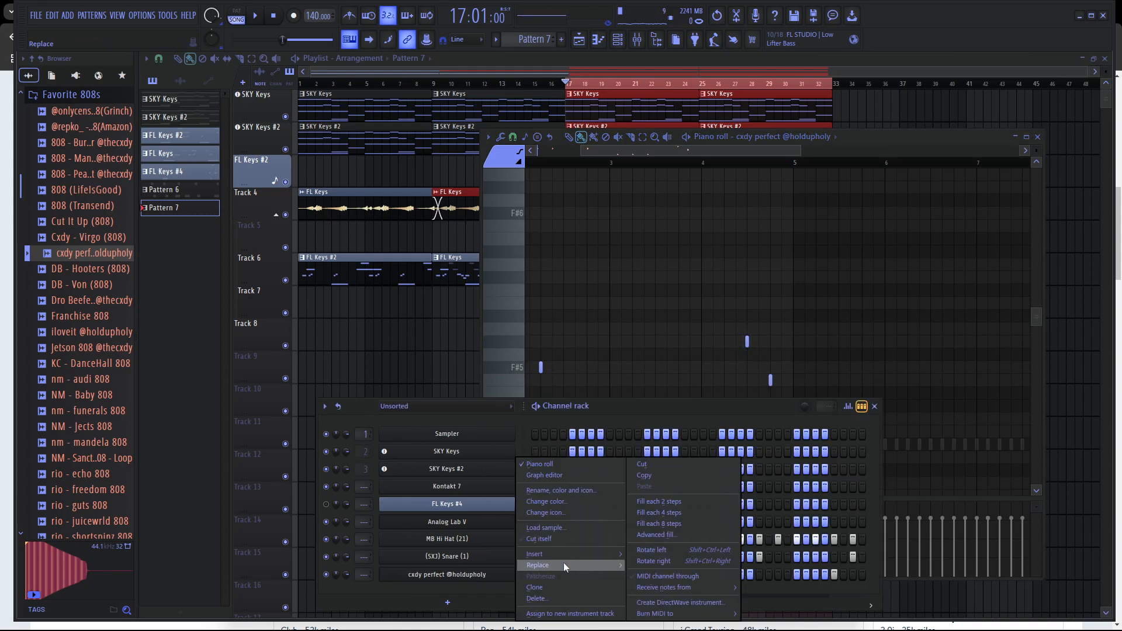
pyautogui.click(577, 540)
pyautogui.press('space')
# Try different pitches for the two bar 4 808 notes, settling on F5 at step 9 and C#5 at step 13.
pyautogui.rightClick(794, 316)
pyautogui.scroll(-2, 811, 307)
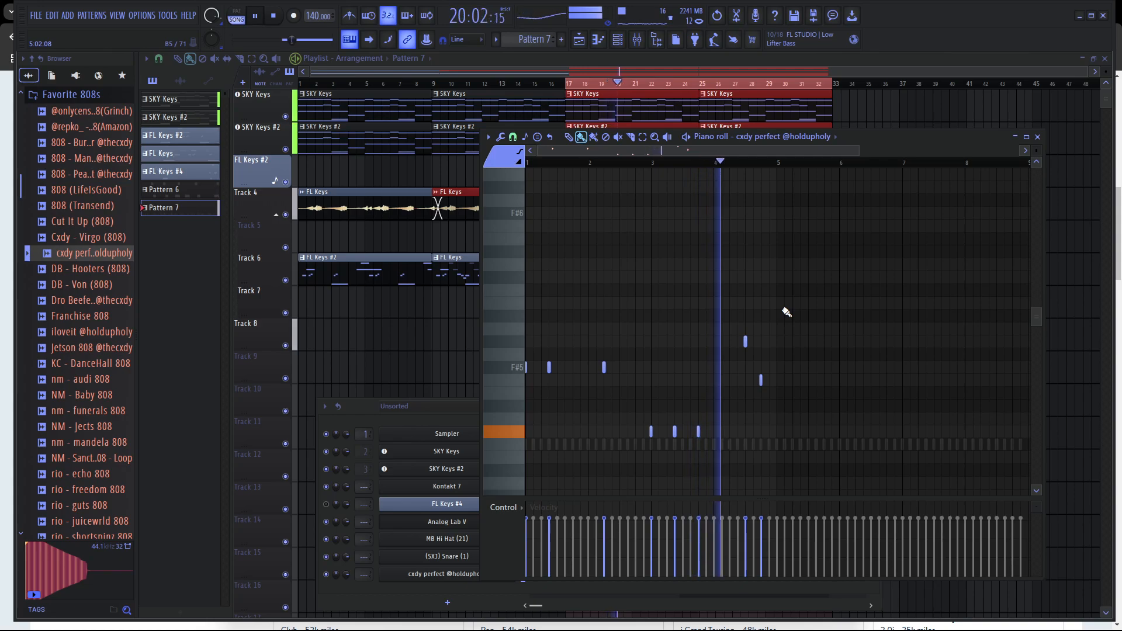
pyautogui.press('space')
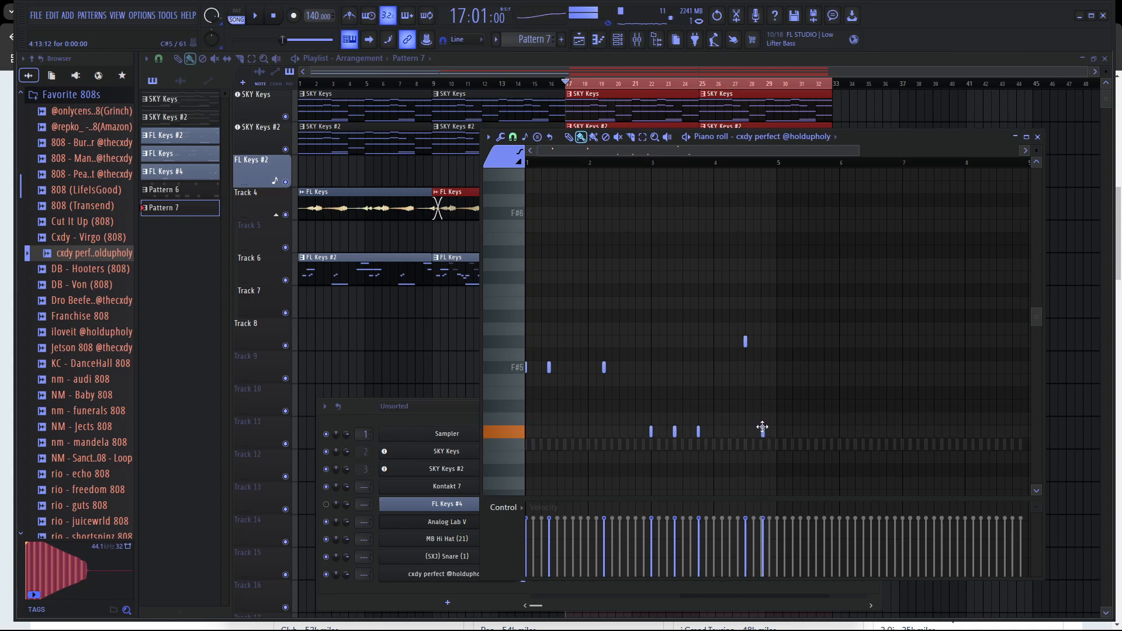
pyautogui.press('space')
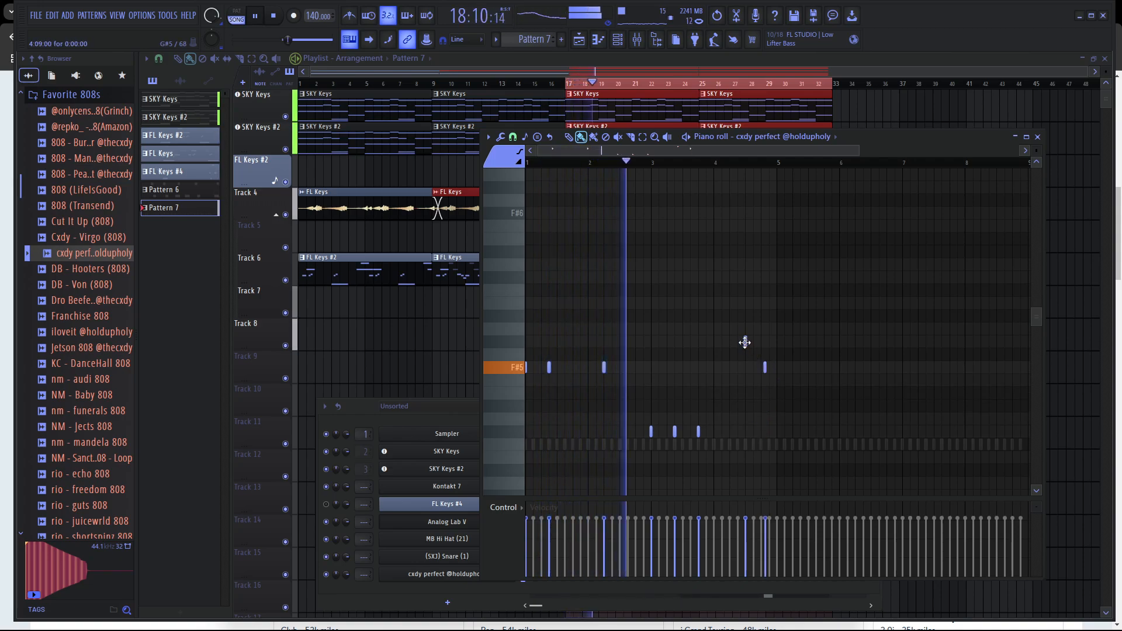
pyautogui.click(745, 367)
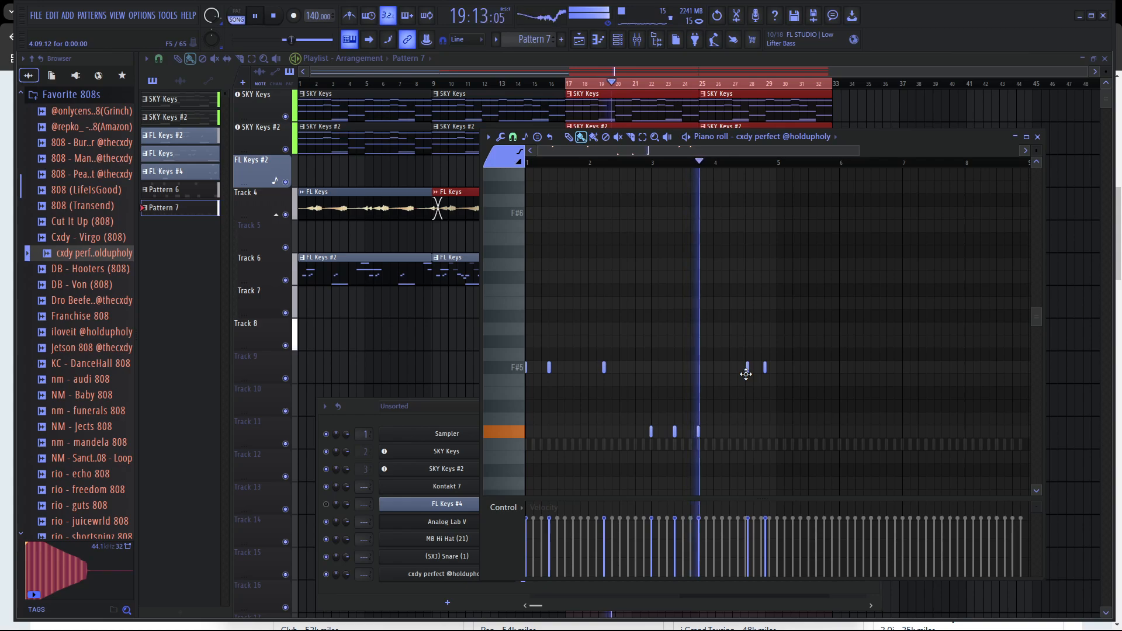
pyautogui.press('space')
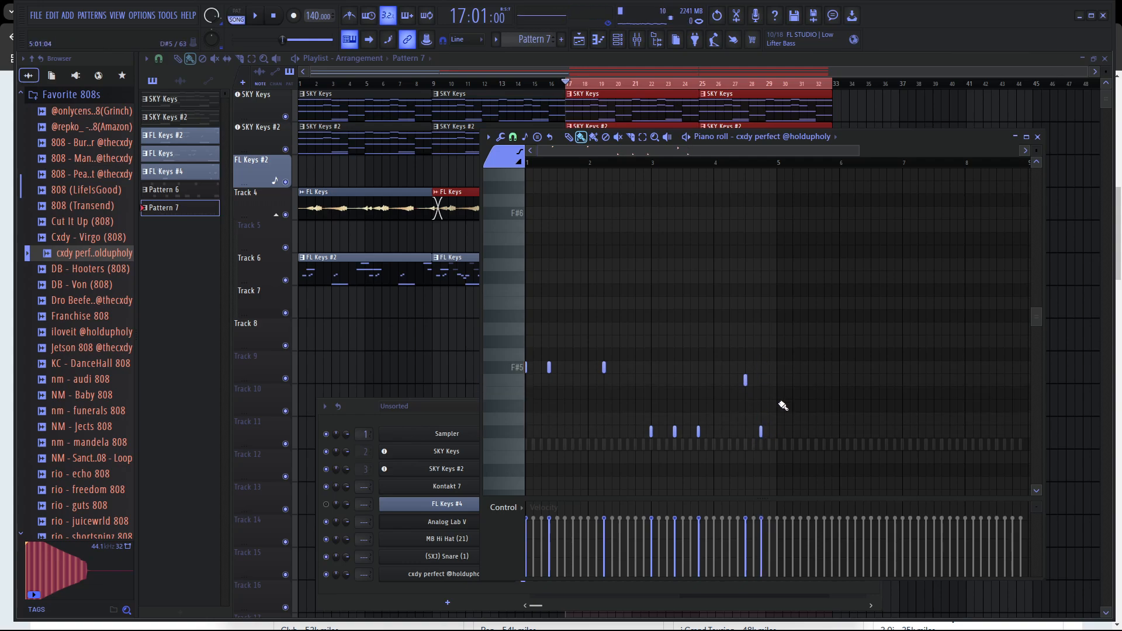
# Add three F#5 808 notes in bar 5, at steps 1, 5 and 13, during playback.
pyautogui.press('space')
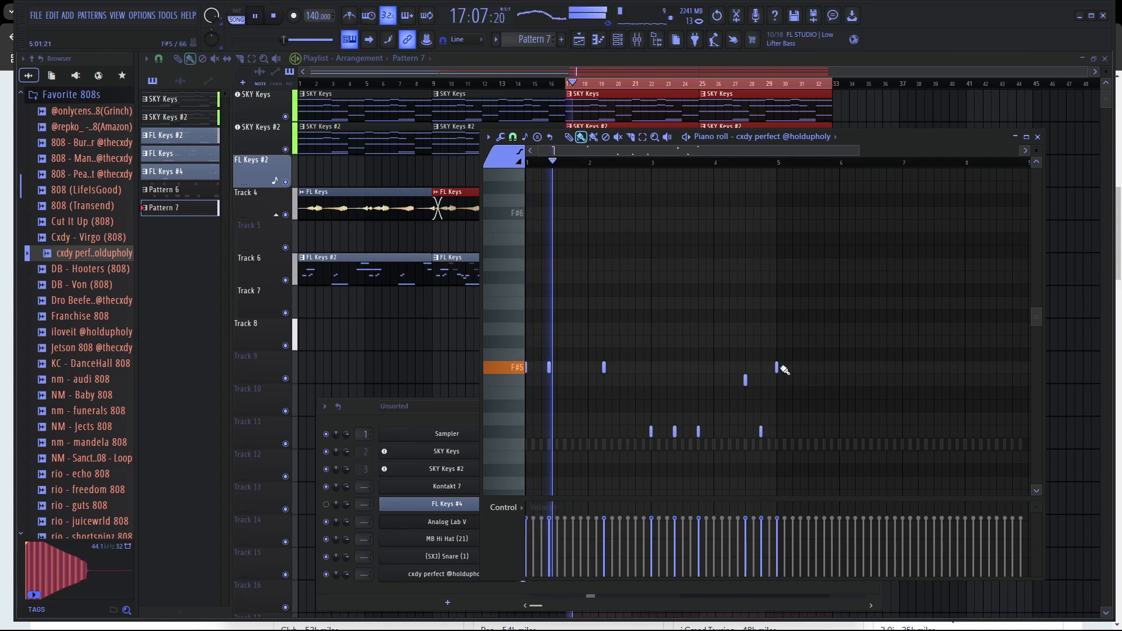
pyautogui.click(793, 367)
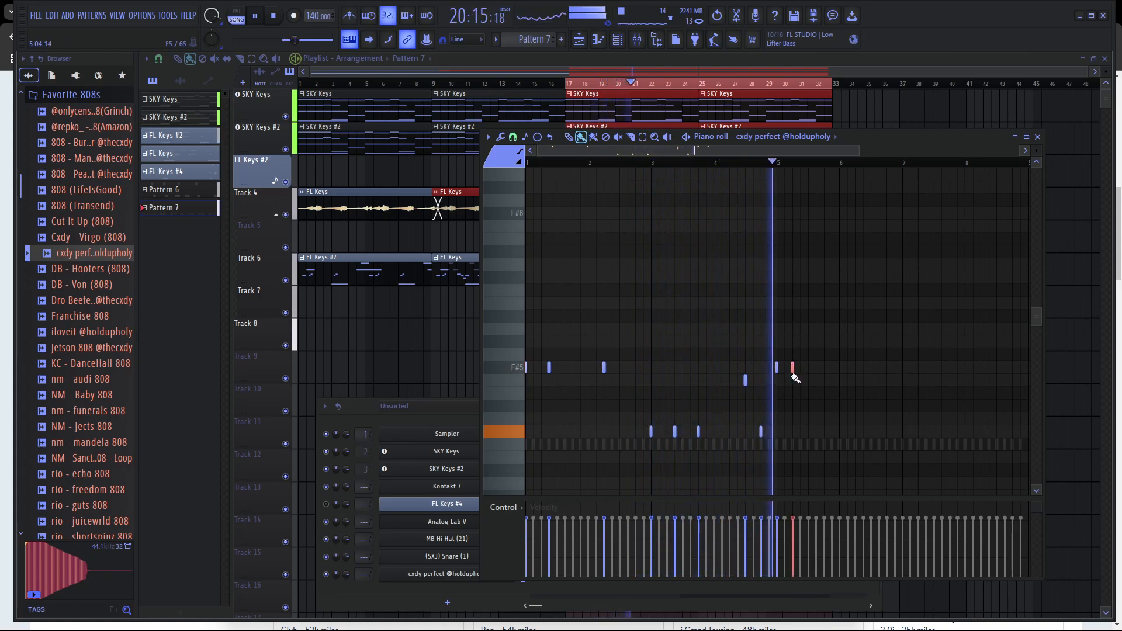
pyautogui.click(824, 367)
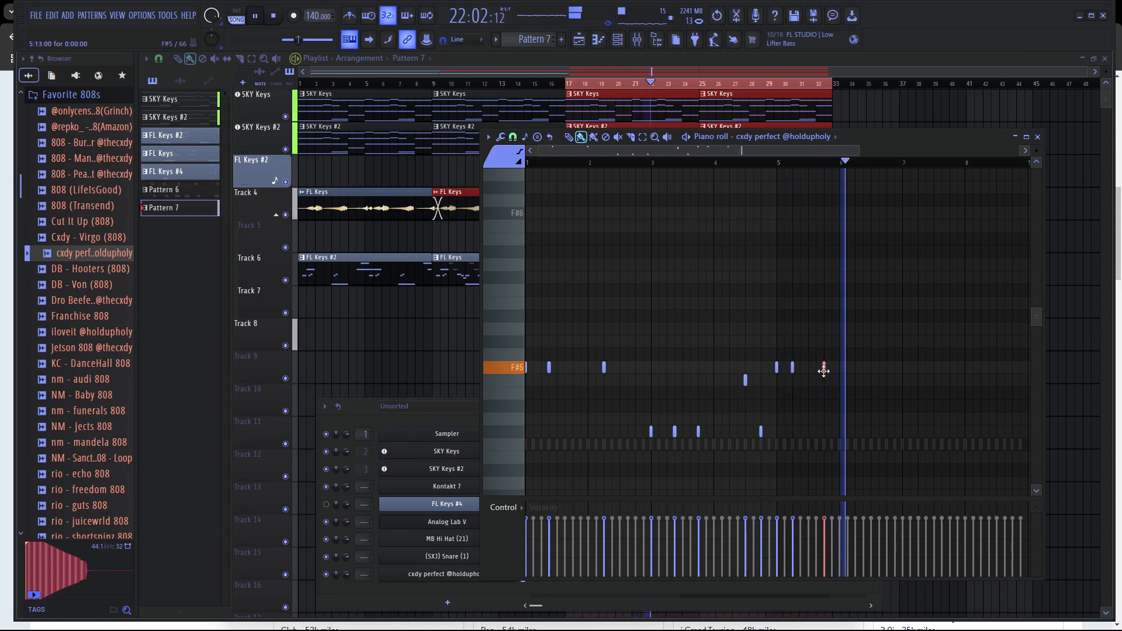
pyautogui.press('space')
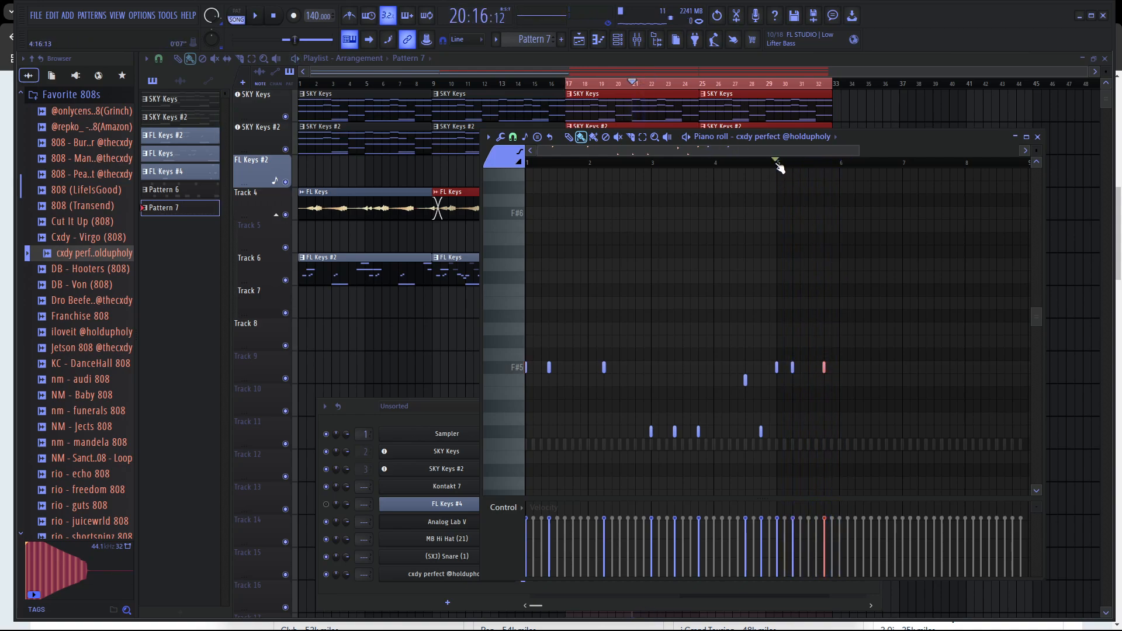
# Playing from bar 5, place three 808 notes in bar 7 at steps 1, 7 and 13, all on C#5.
pyautogui.press('space')
pyautogui.keyDown('ctrl'); pyautogui.scroll(3, 826, 380); pyautogui.keyUp('ctrl')
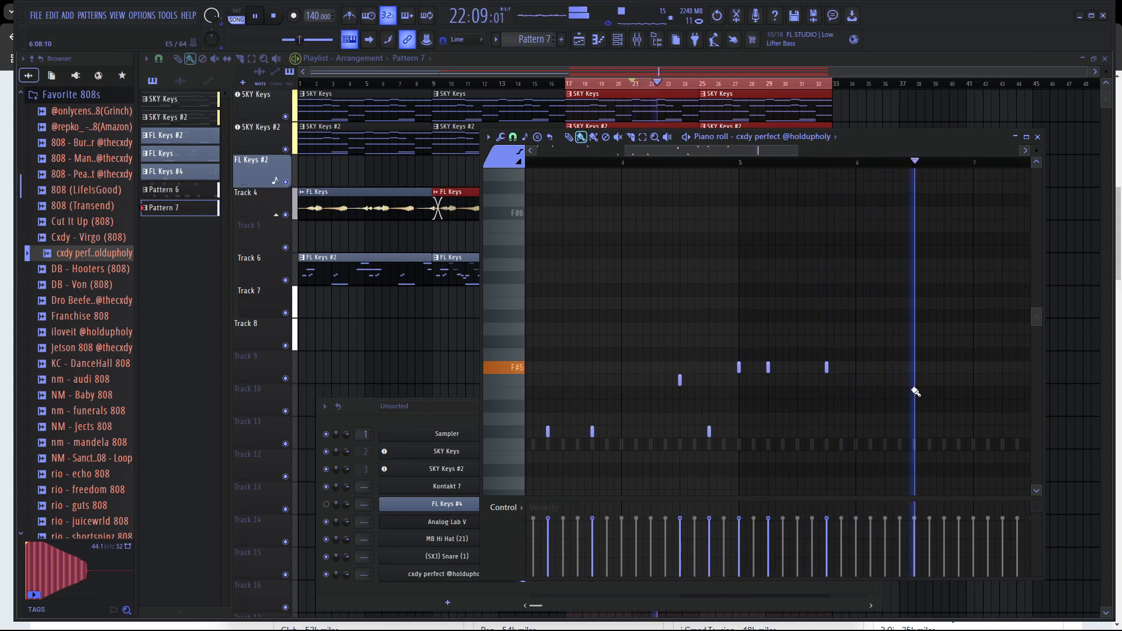
pyautogui.press('space')
pyautogui.doubleClick(974, 444)
pyautogui.click(945, 448)
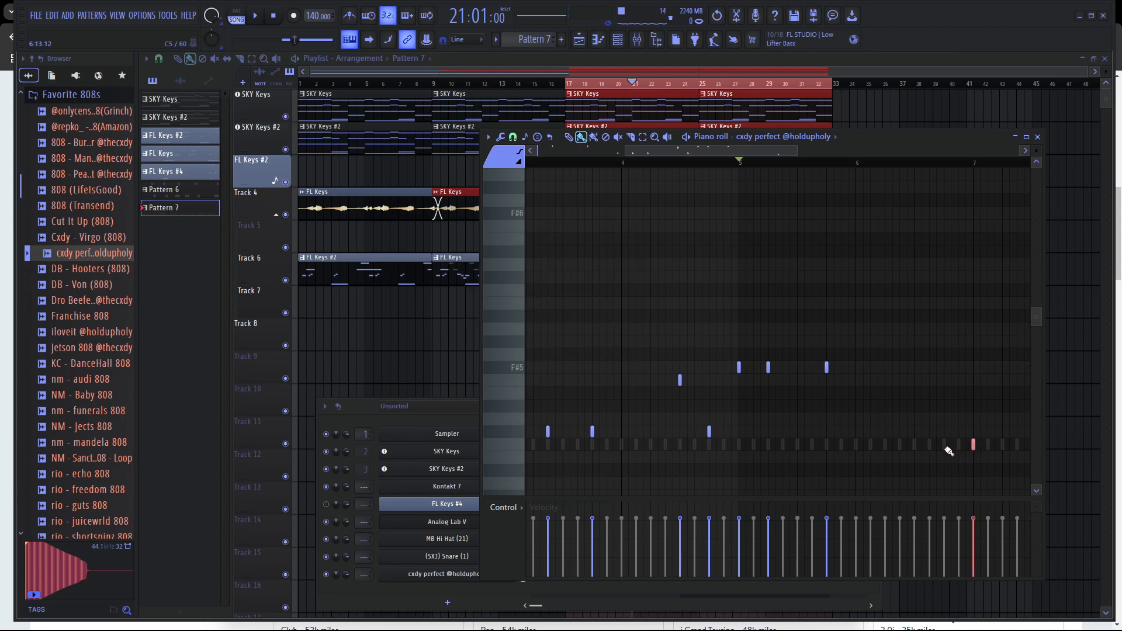
pyautogui.press('space')
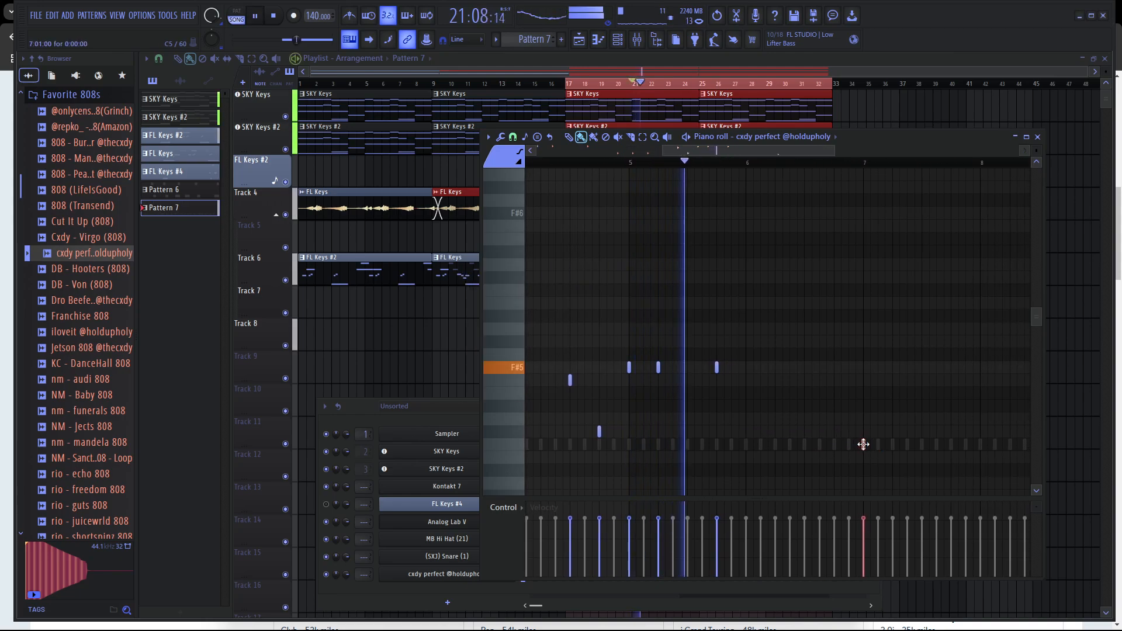
pyautogui.click(1015, 444)
pyautogui.moveTo(1019, 435); pyautogui.dragTo(904, 442)
pyautogui.press('space')
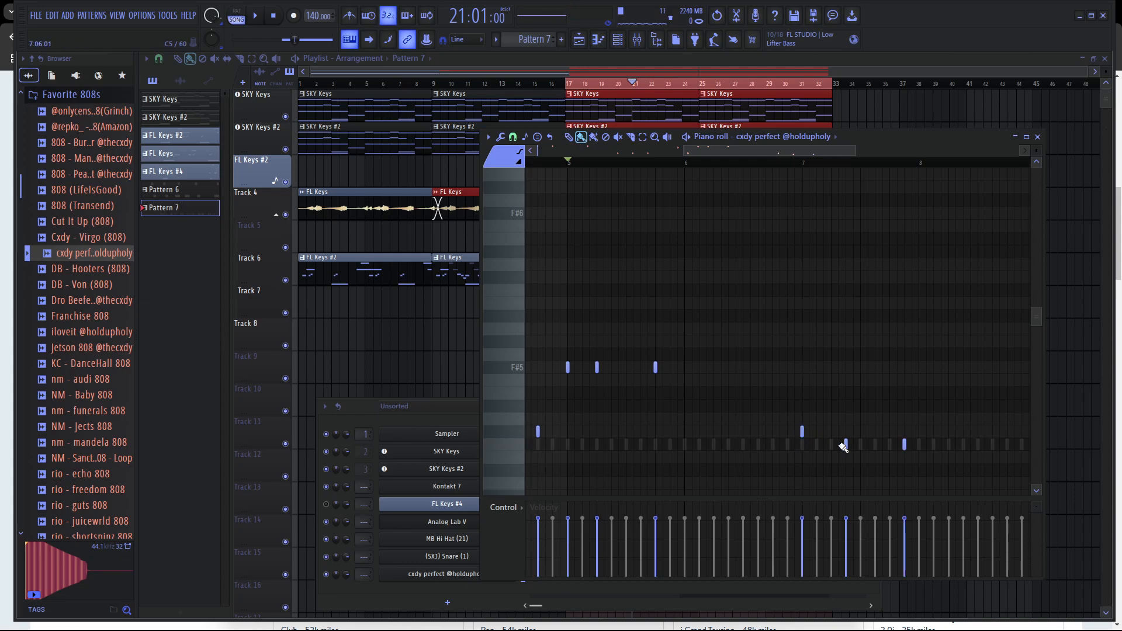
pyautogui.press('space')
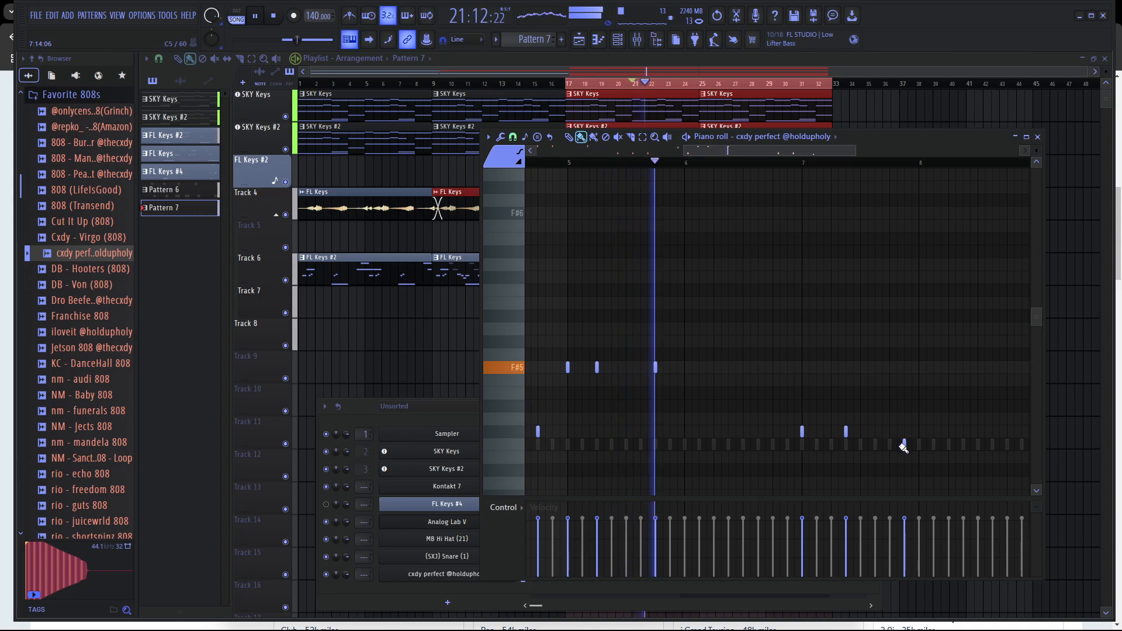
pyautogui.moveTo(906, 445); pyautogui.dragTo(904, 430)
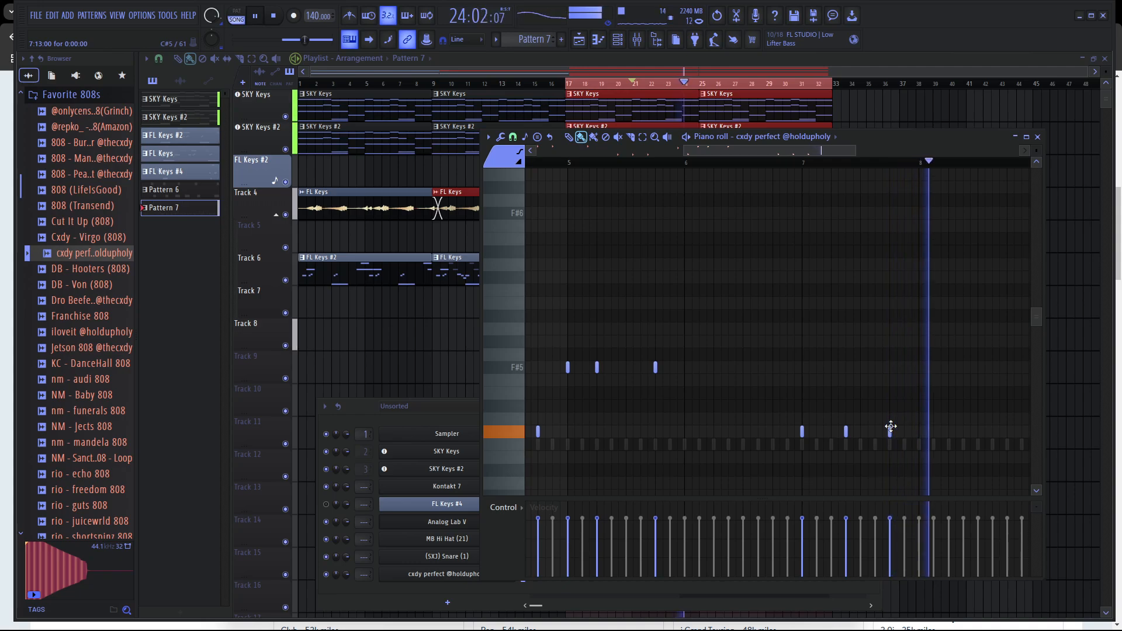
# Listen to the full 808 pattern, switch the piano roll to MB Hi Hat (21) and delete its notes from bar 5 onward.
pyautogui.keyDown('ctrl'); pyautogui.scroll(-2, 922, 437); pyautogui.keyUp('ctrl')
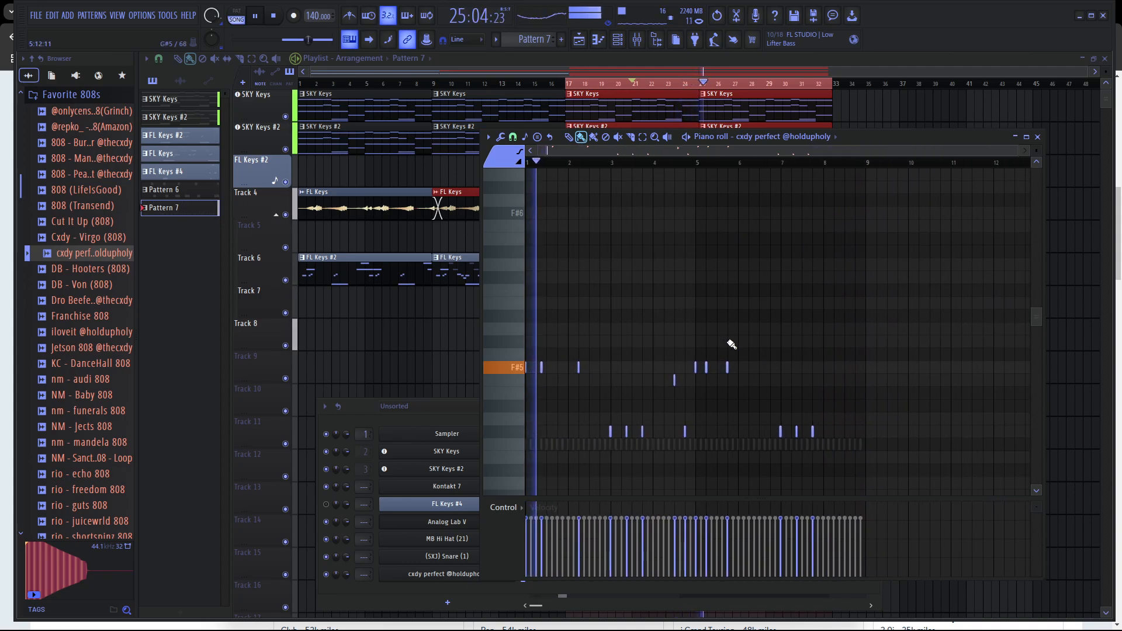
pyautogui.keyDown('ctrl'); pyautogui.scroll(-1, 731, 345); pyautogui.keyUp('ctrl')
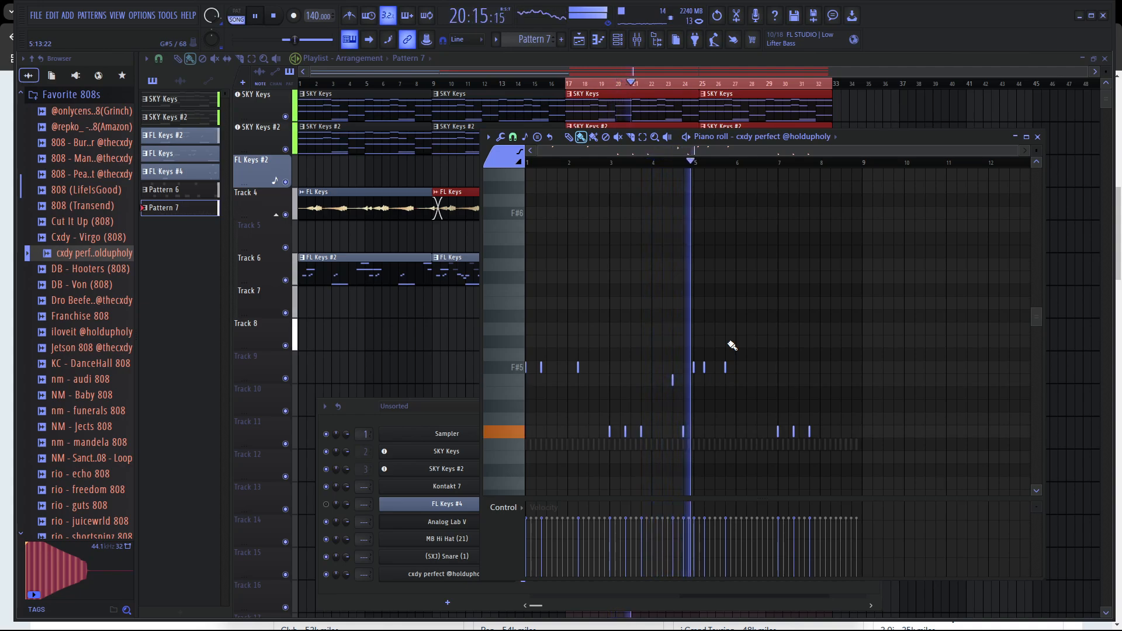
pyautogui.click(801, 135)
pyautogui.click(794, 301)
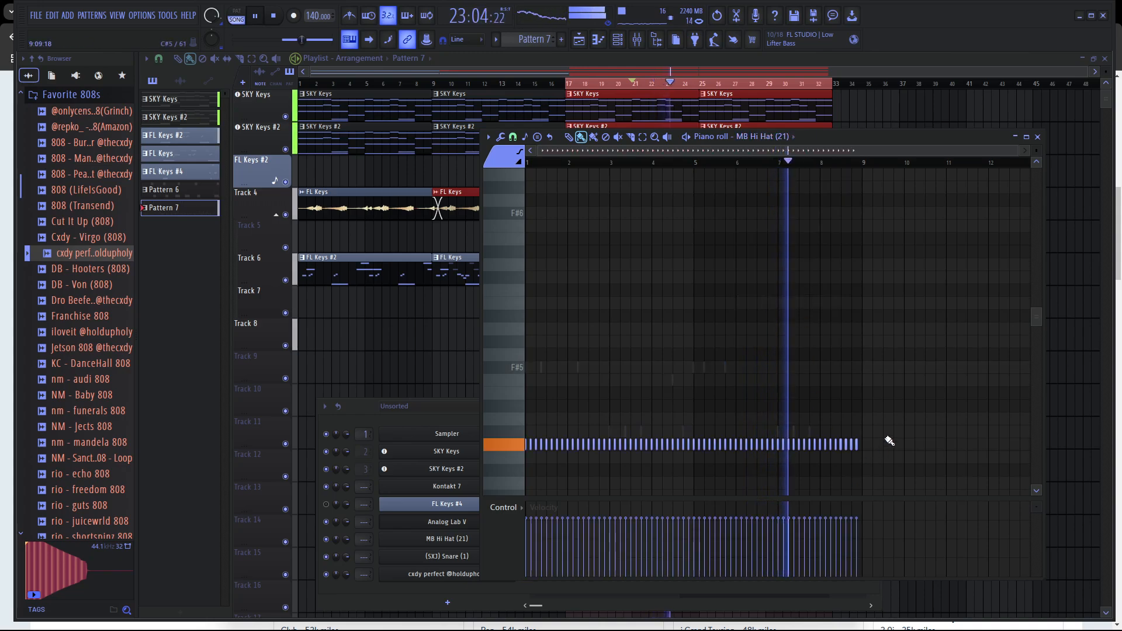
pyautogui.moveTo(865, 445); pyautogui.dragTo(695, 445)
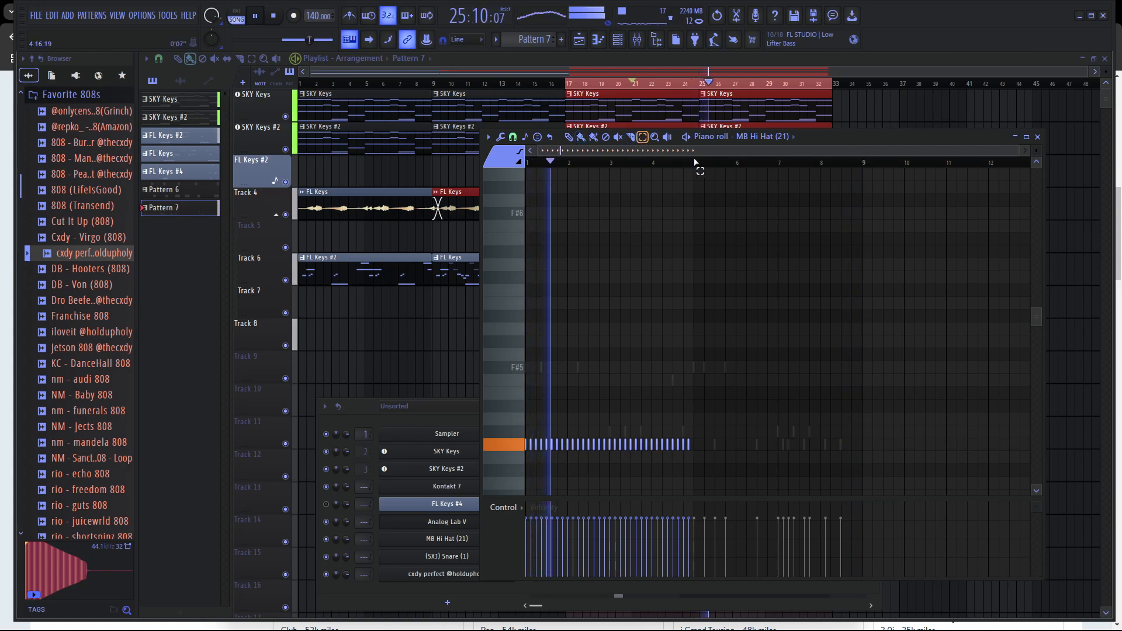
# Select the hi-hat notes in bars 1 to 4 and lengthen them with Quick legato.
pyautogui.moveTo(695, 164); pyautogui.dragTo(526, 164)
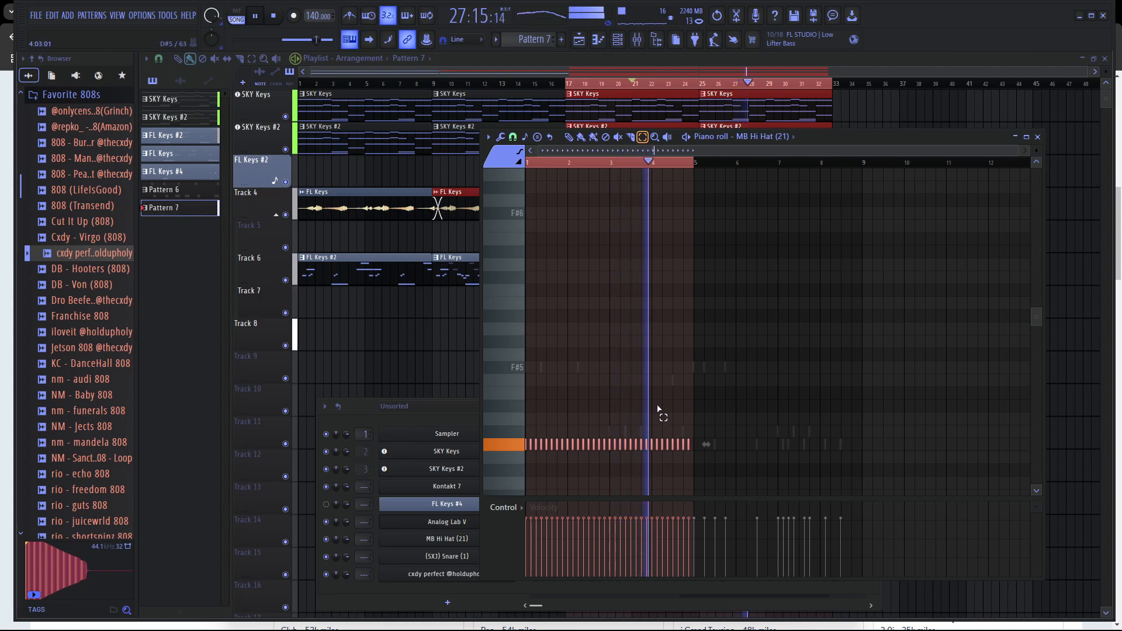
pyautogui.hotkey('ctrl', 'l')
pyautogui.press('space')
# Chop the first two hi-hat notes of bar 1 into a fast roll and preview it.
pyautogui.scroll(4, 538, 280)
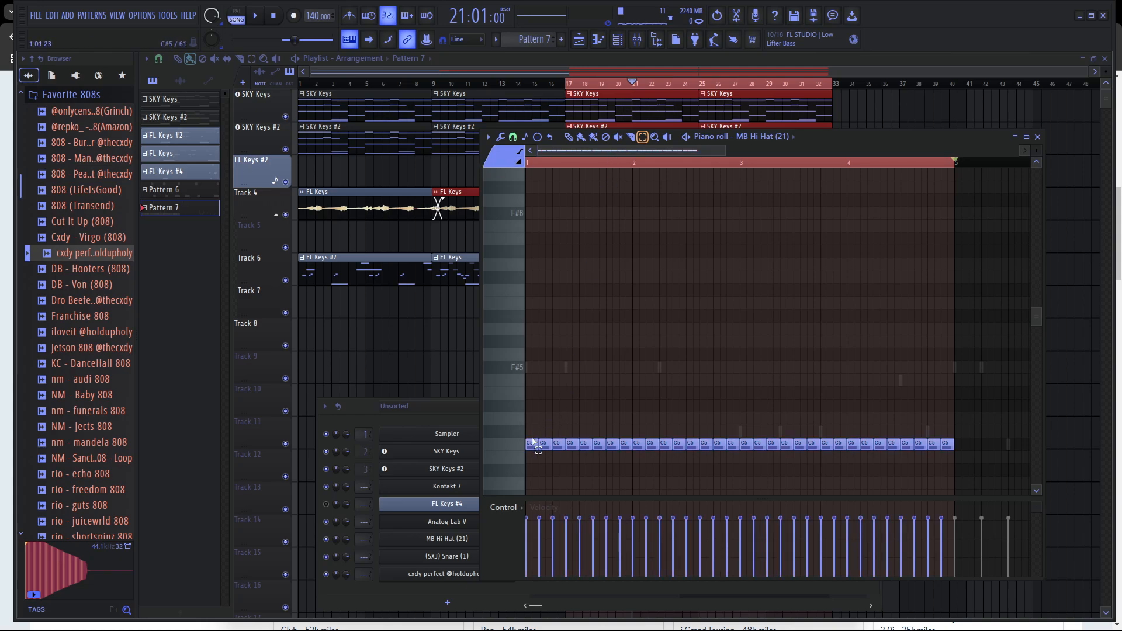
pyautogui.press('space')
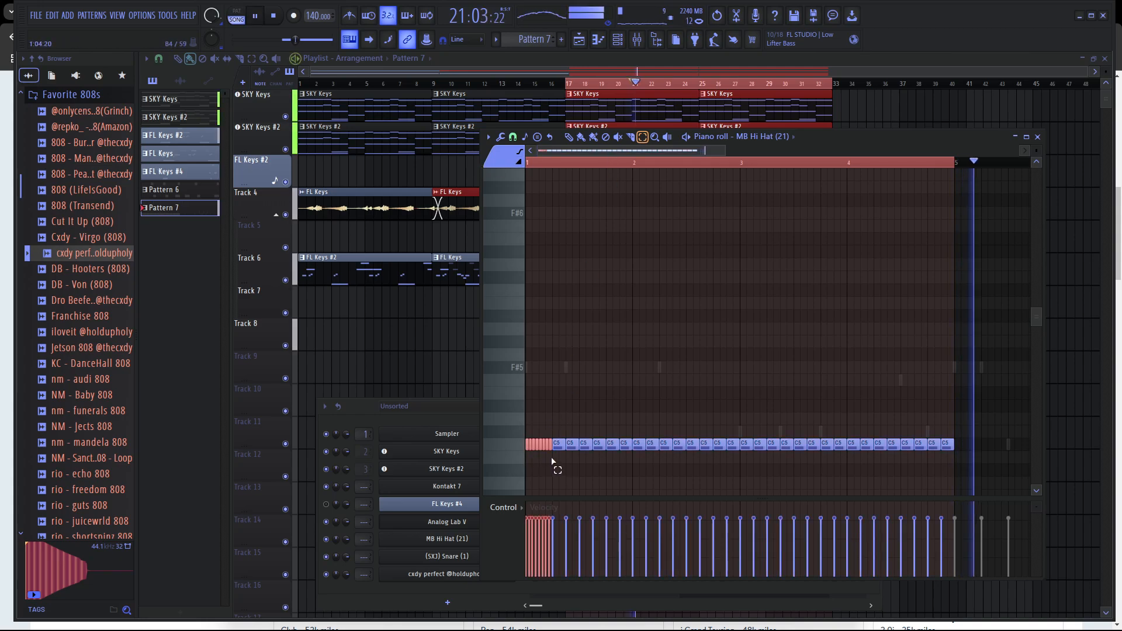
pyautogui.press('space')
# Return the playback start to bar 17, reopen the Pattern 7 piano roll and preview the hi-hat roll.
pyautogui.moveTo(639, 91); pyautogui.dragTo(631, 88)
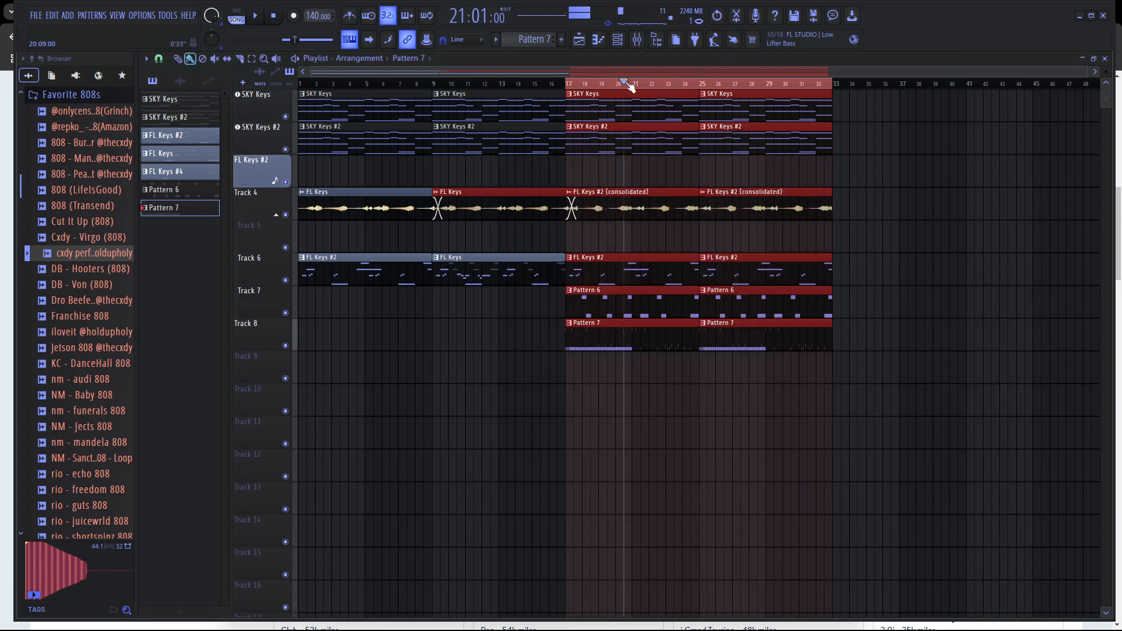
pyautogui.doubleClick(572, 335)
pyautogui.press('space')
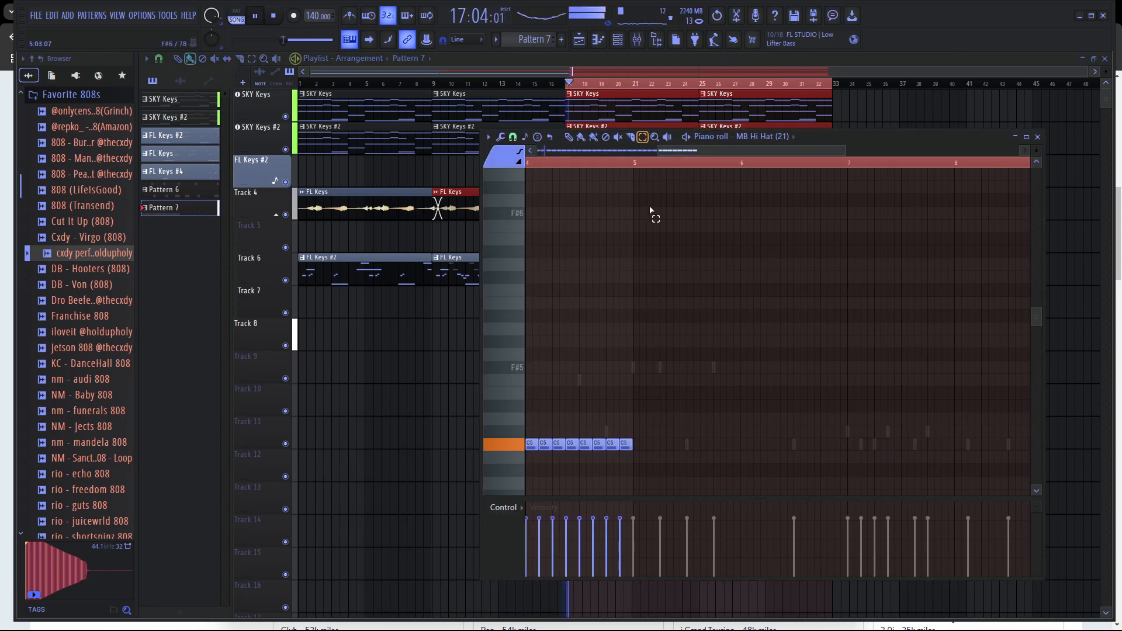
pyautogui.press('space')
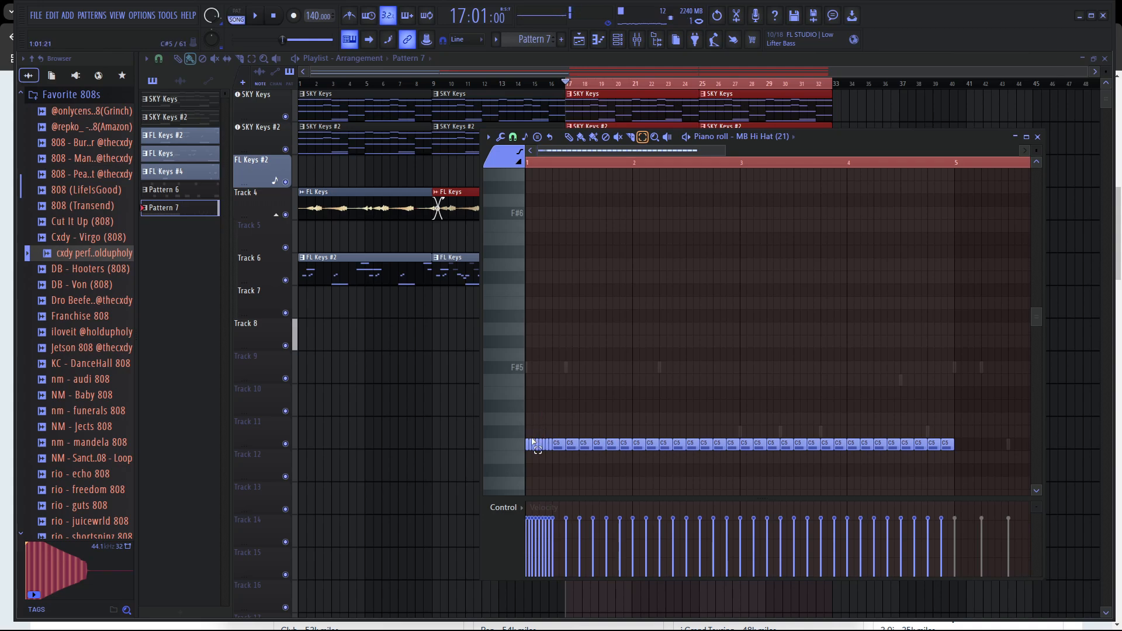
# Select the chopped opening hi-hat notes, ramp their velocities down to about 50%, and play the result.
pyautogui.moveTo(532, 438); pyautogui.dragTo(545, 463)
pyautogui.click(553, 426)
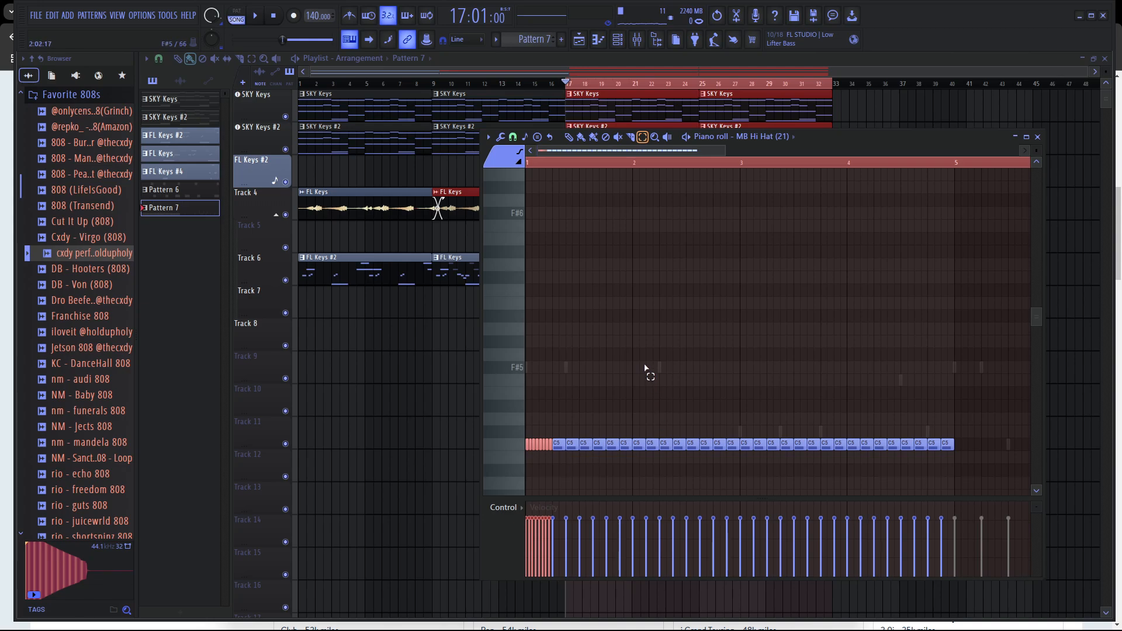
pyautogui.scroll(2, 560, 385)
pyautogui.scroll(-3, 544, 400)
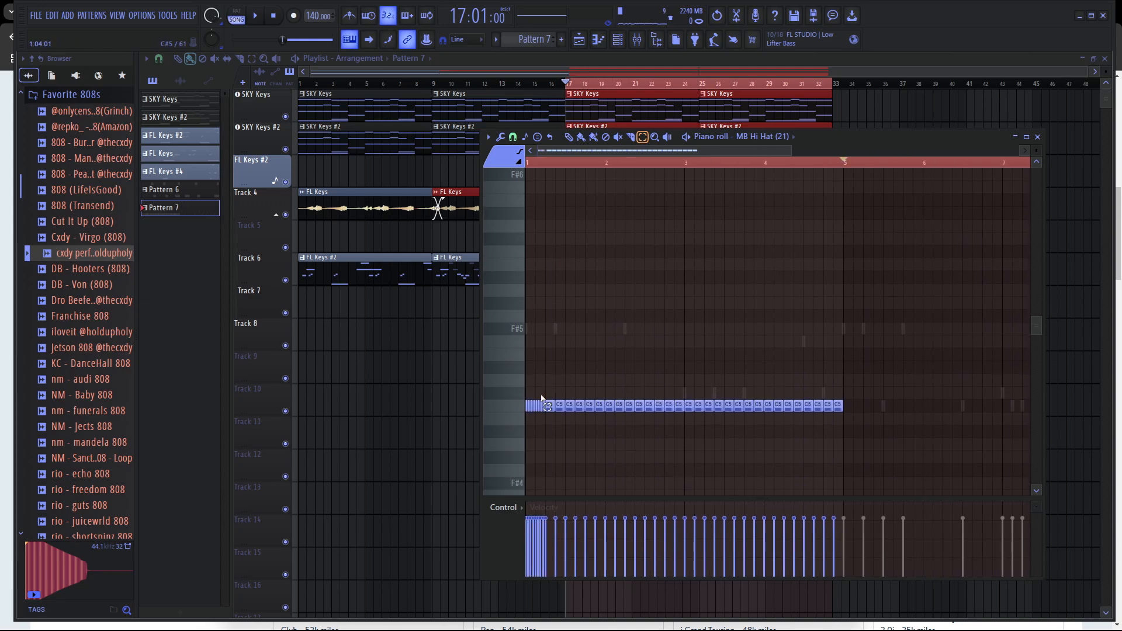
pyautogui.moveTo(531, 411); pyautogui.dragTo(494, 423)
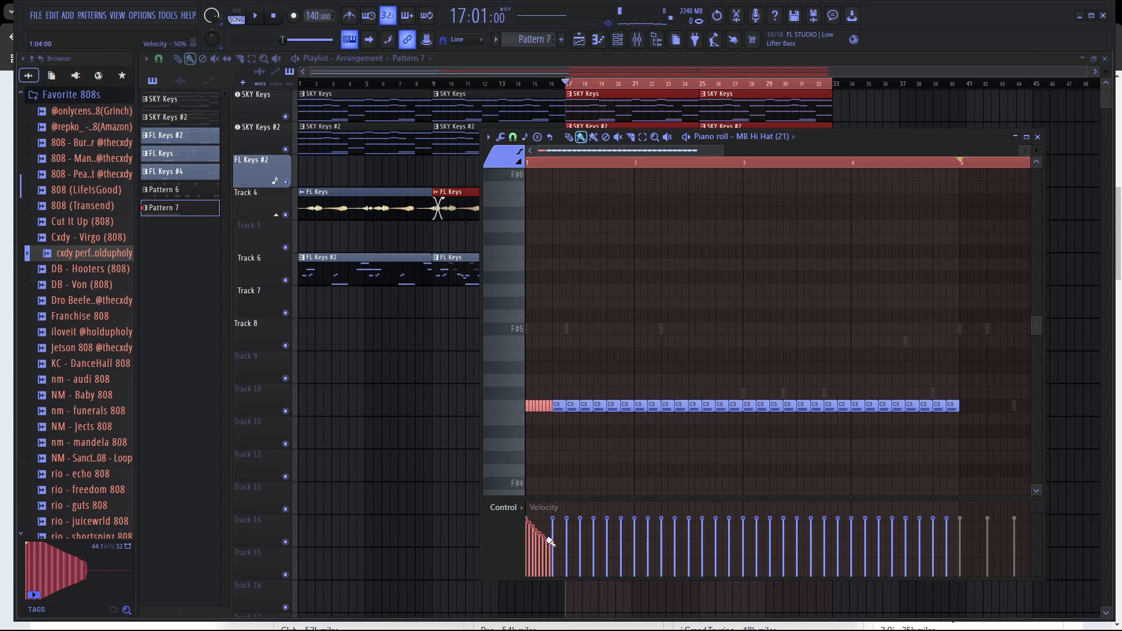
pyautogui.press('space')
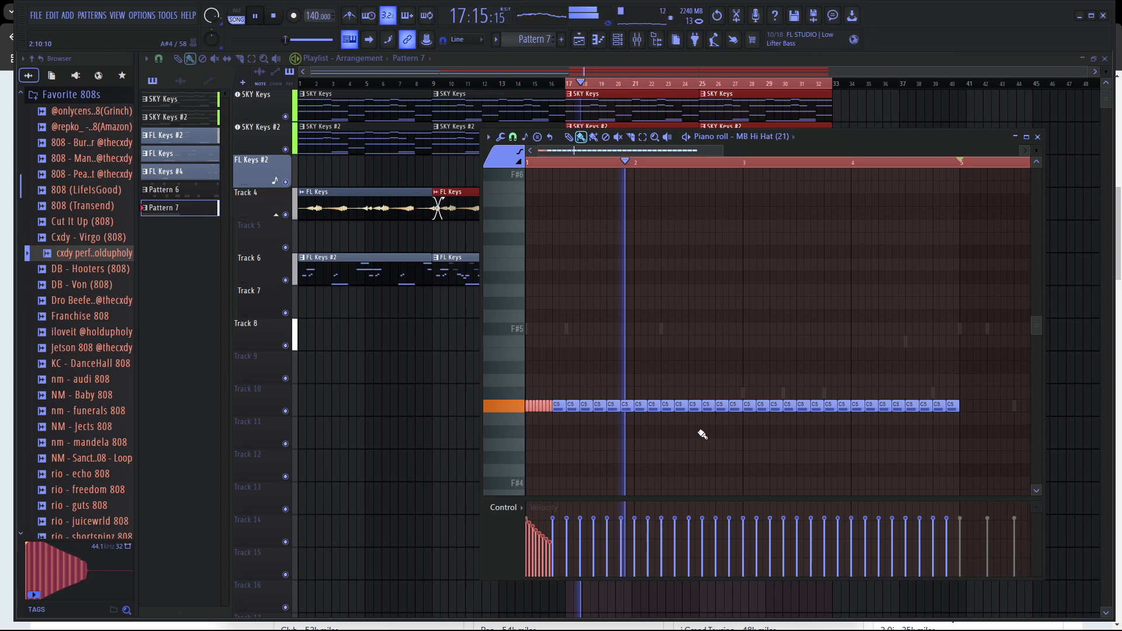
# Try raising two neighbouring hi-hat notes in bar 2 to D5 and preview the pitch change.
pyautogui.press('space')
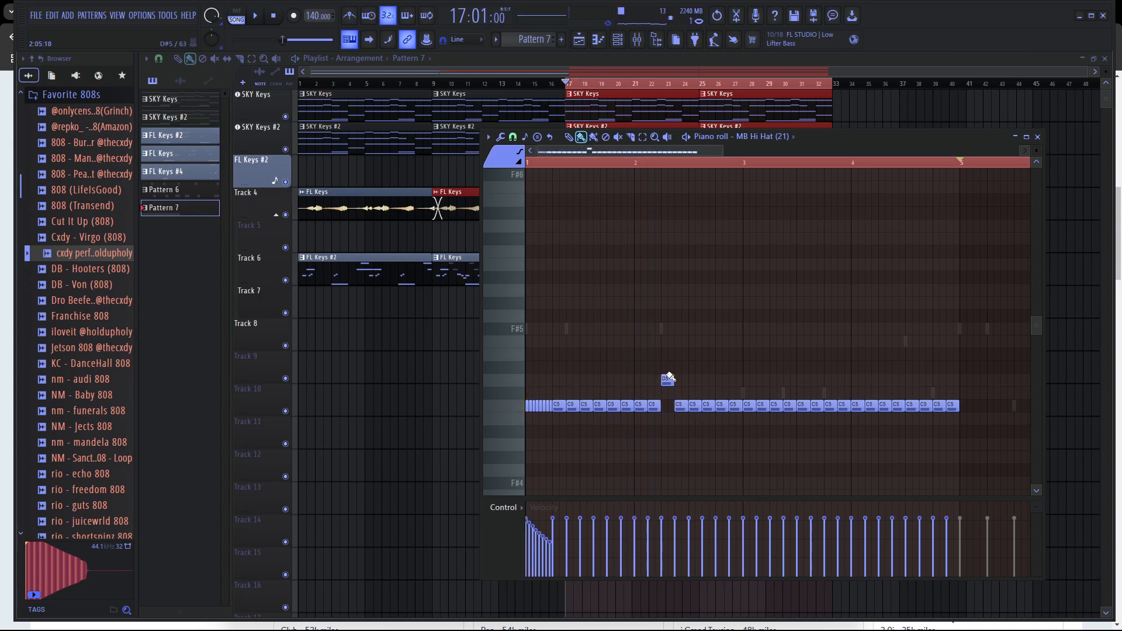
pyautogui.press('space')
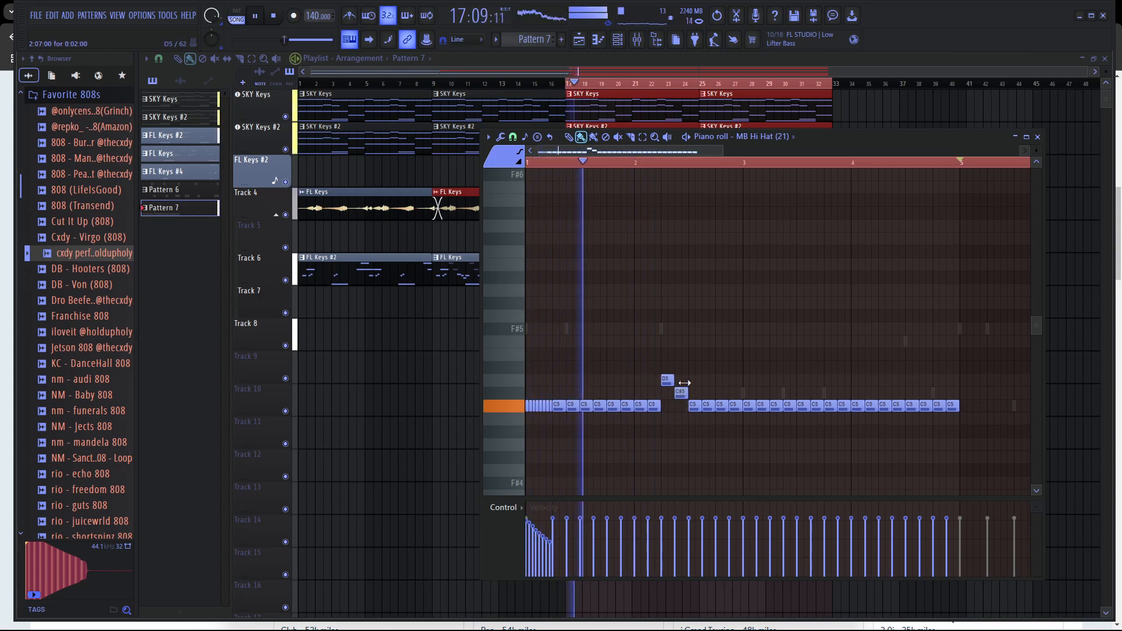
pyautogui.moveTo(681, 393); pyautogui.dragTo(681, 382)
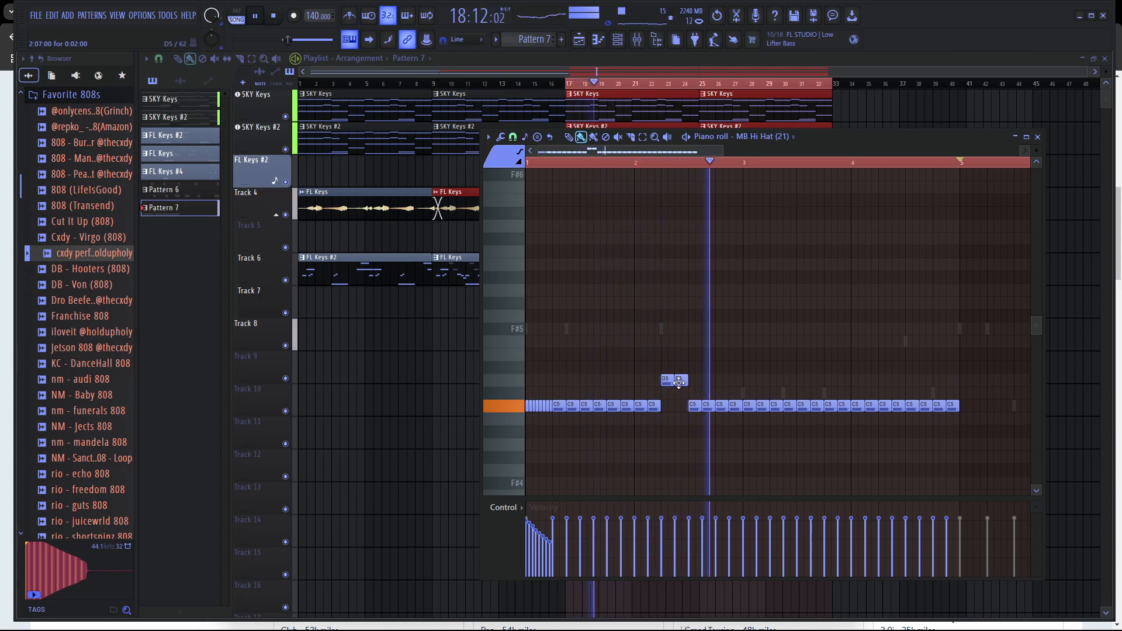
pyautogui.press('space')
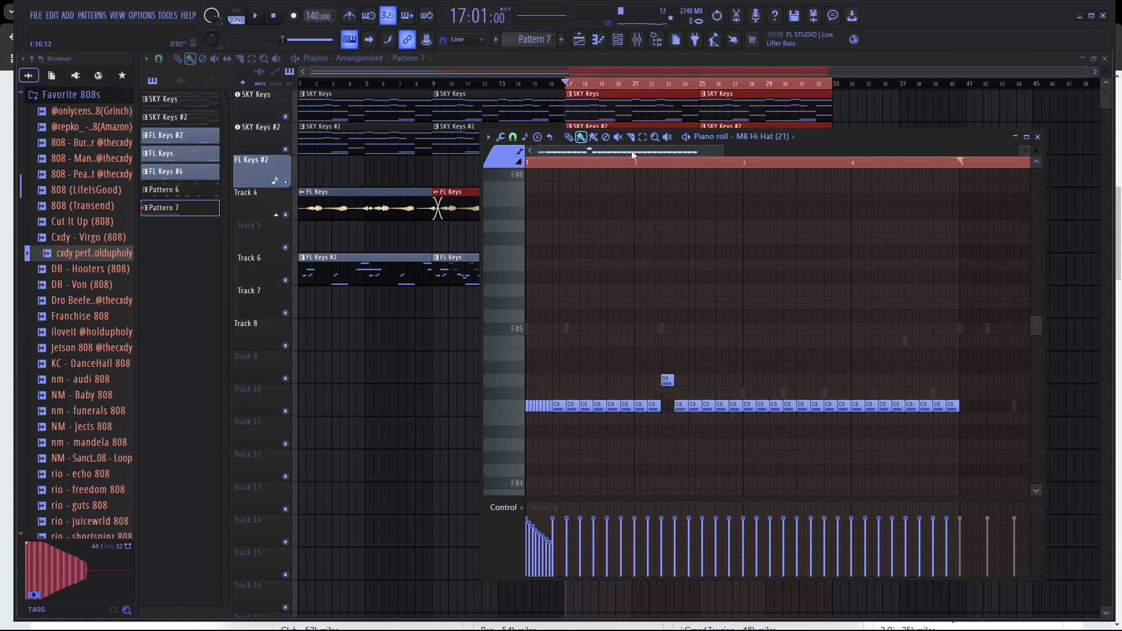
# Chop the raised bar 2 hi-hat note into four, lower the roll to A4 and ramp its velocities down.
pyautogui.scroll(3, 668, 399)
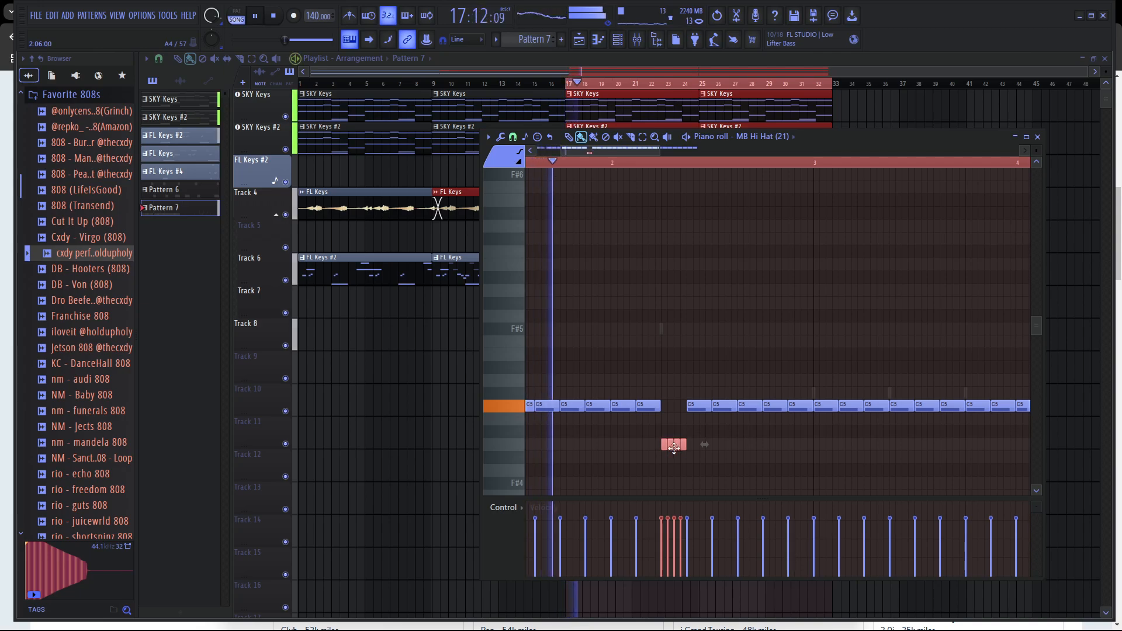
pyautogui.press('space')
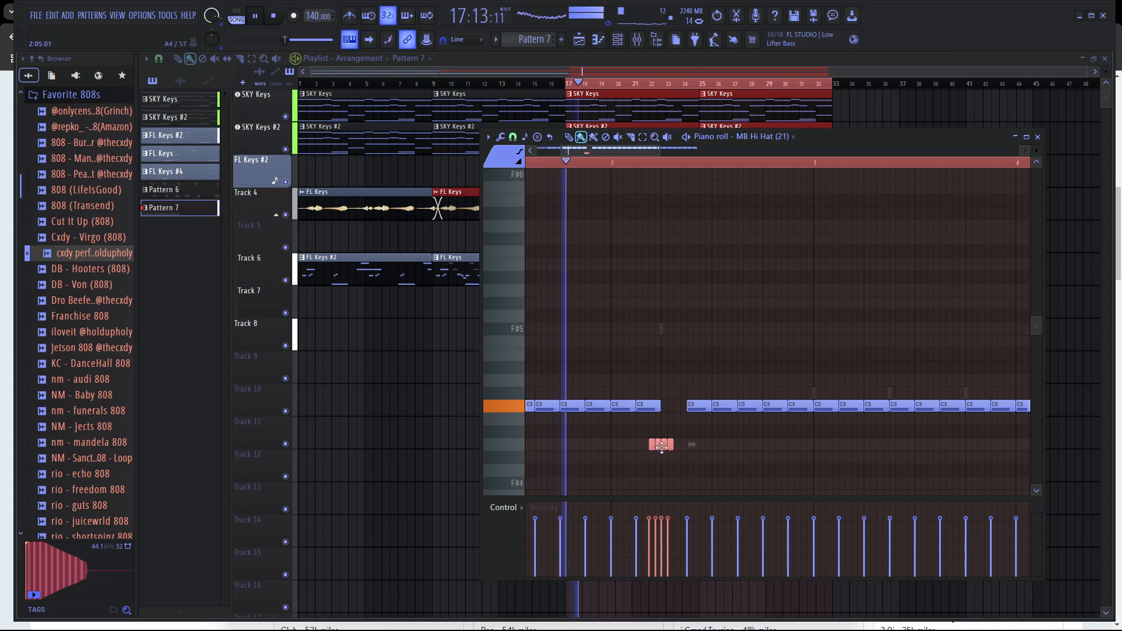
pyautogui.press('space')
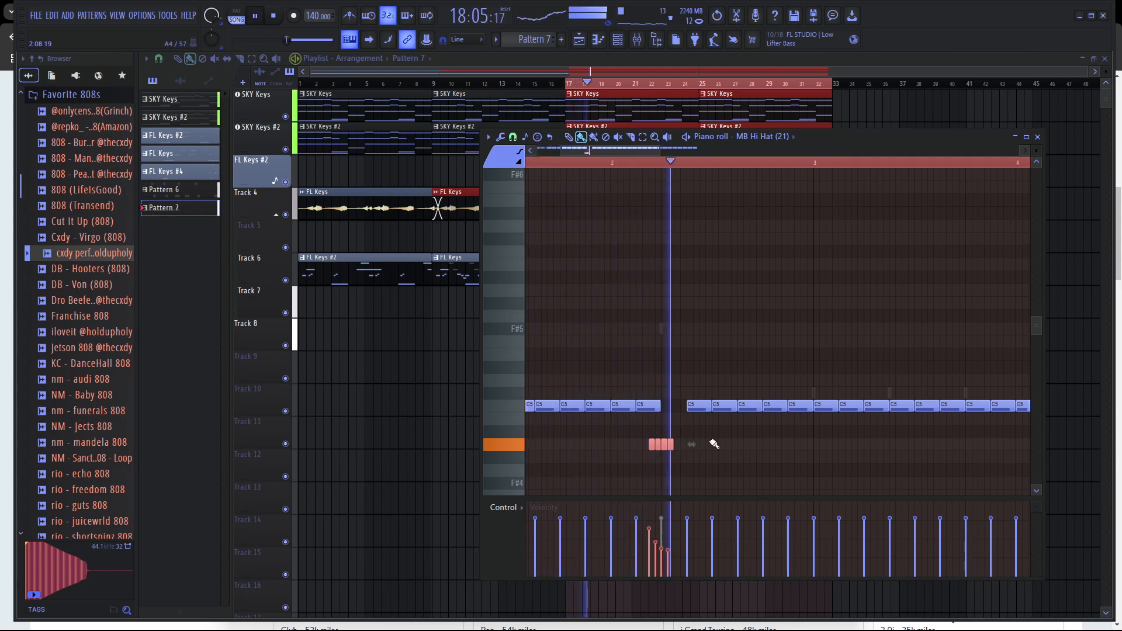
# Lower the third note of the bar 2 roll to G#4 and the fourth to F#4, previewing the descent.
pyautogui.keyDown('ctrl'); pyautogui.click(673, 435); pyautogui.keyUp('ctrl')
pyautogui.press('space')
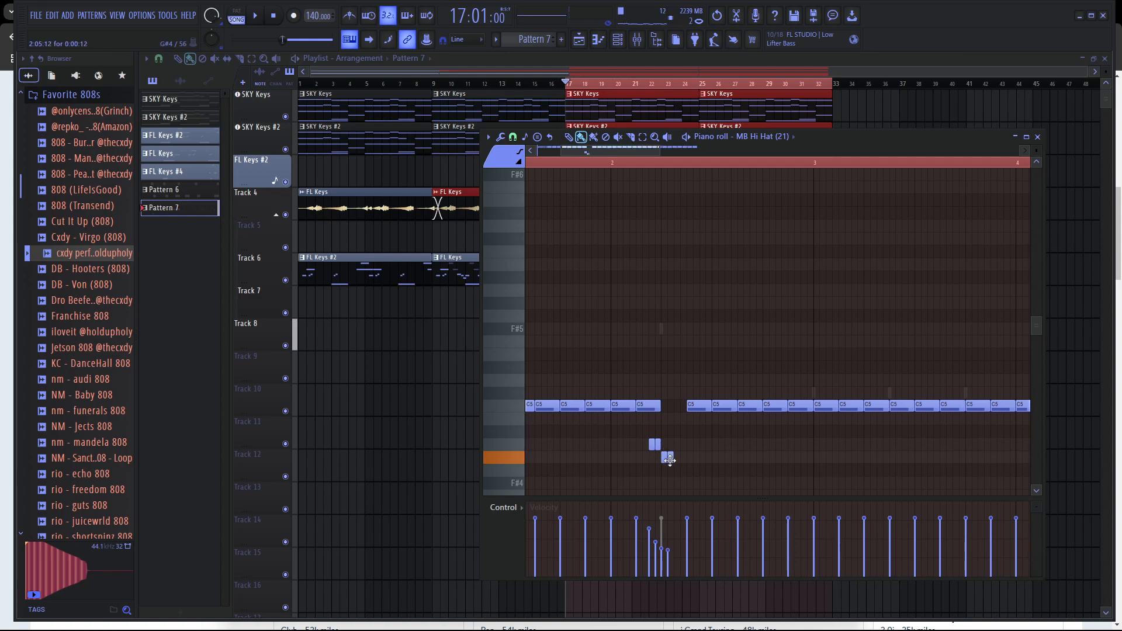
pyautogui.press('space')
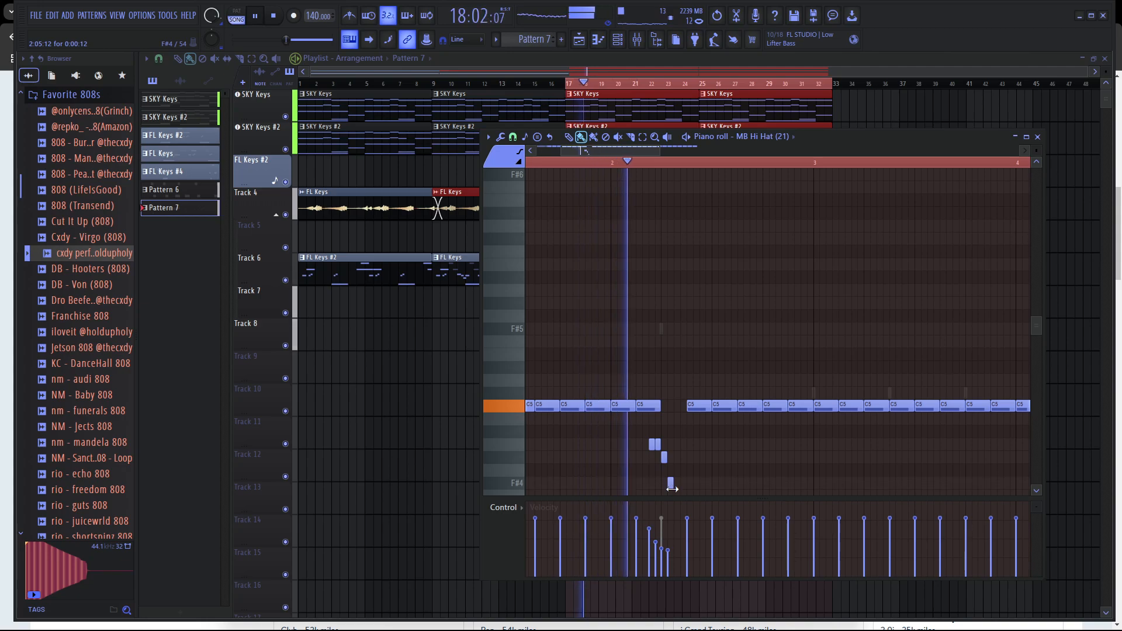
pyautogui.press('space')
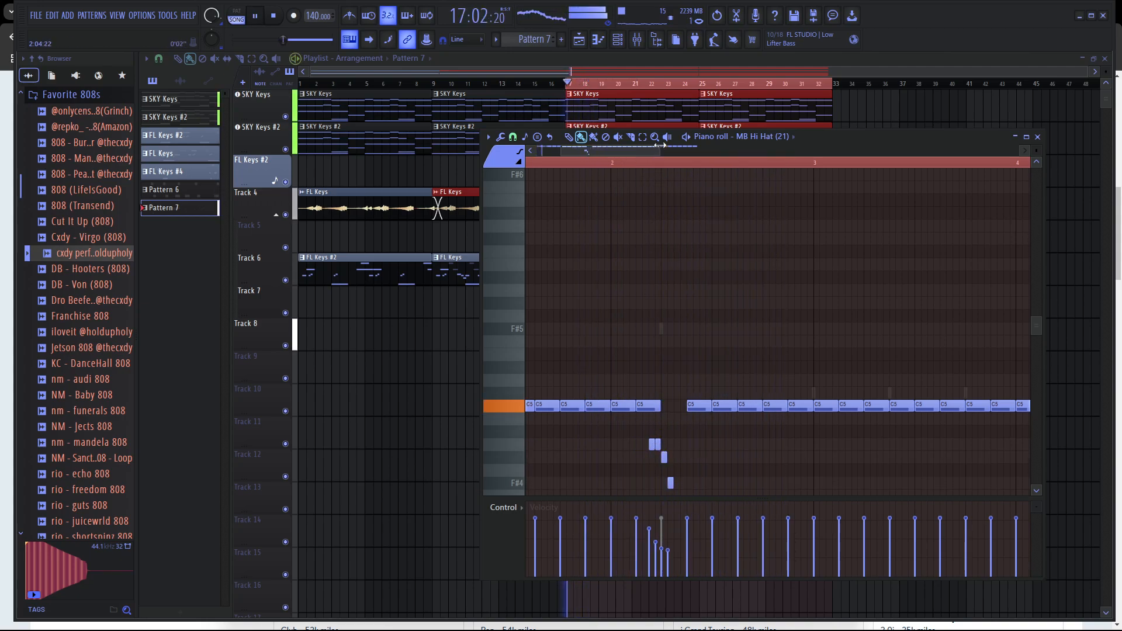
# Select the descending four-note roll, shift it right to fill the gap in bar 2, and play it.
pyautogui.moveTo(641, 434); pyautogui.dragTo(677, 503)
pyautogui.hotkey('shift', 'Right')
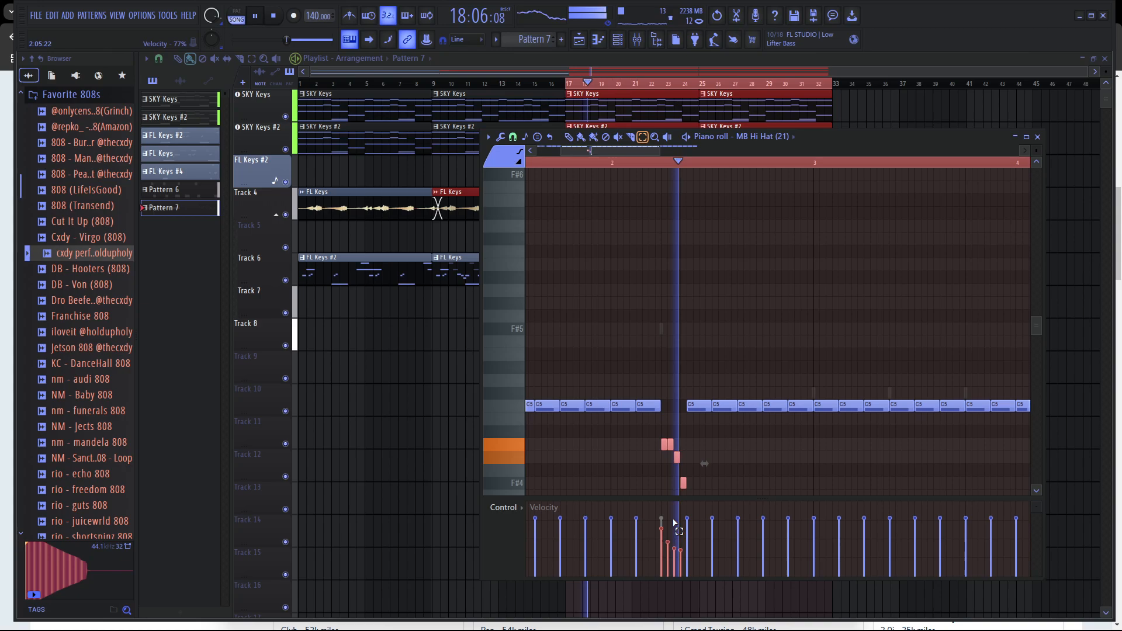
pyautogui.press('space')
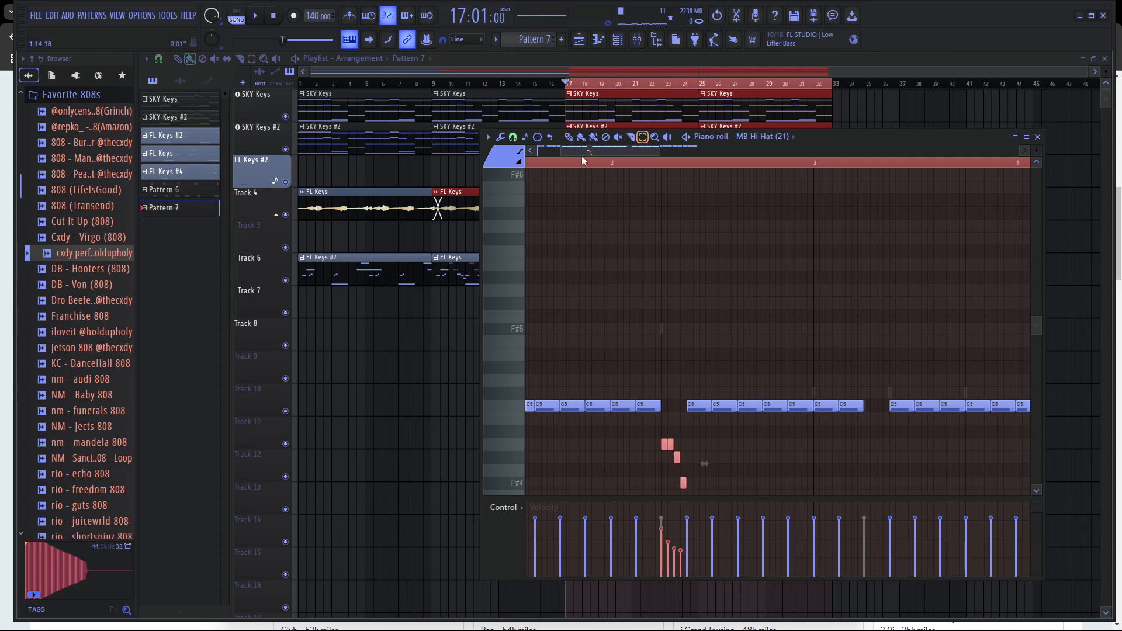
# Copy the descending roll from bar 2 into the matching gap in bar 3 and play the beat.
pyautogui.moveTo(668, 446); pyautogui.dragTo(867, 447)
pyautogui.hotkey('ctrl', 'z')
pyautogui.press('space')
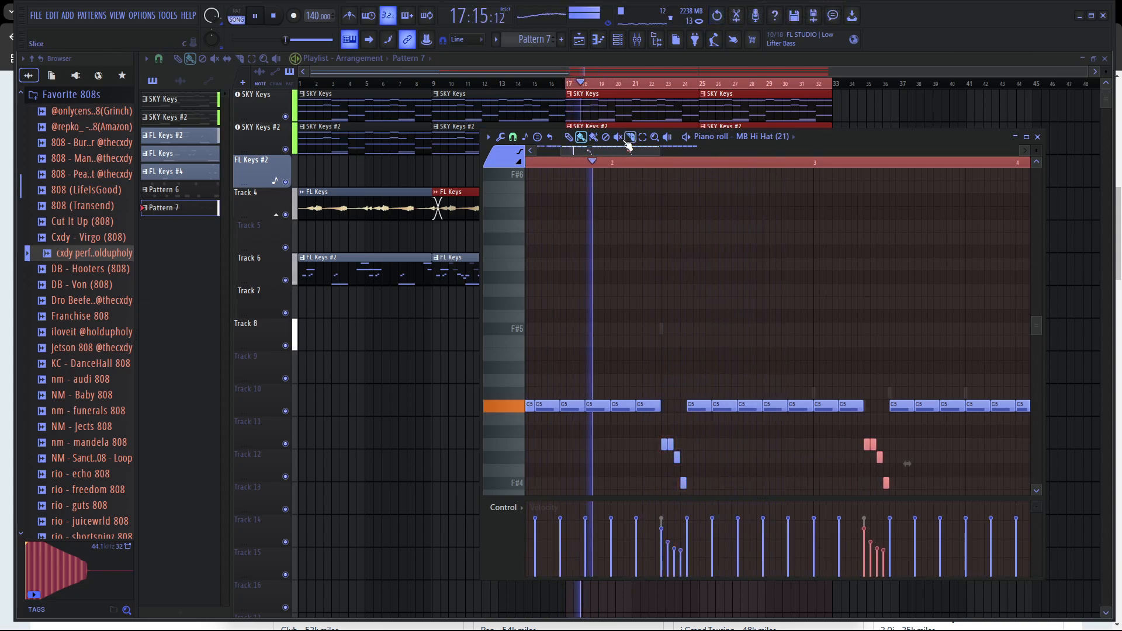
# Mute the four notes of the descending roll in bar 2 and preview the pattern without them.
pyautogui.click(618, 138)
pyautogui.moveTo(663, 443); pyautogui.dragTo(691, 485)
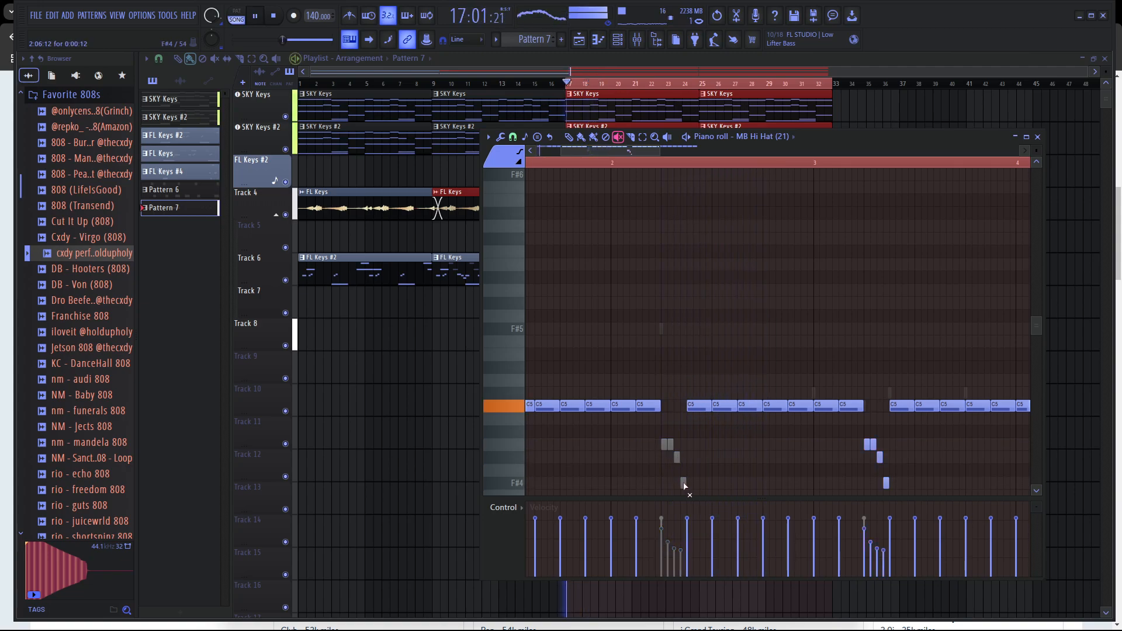
pyautogui.scroll(-4, 694, 485)
pyautogui.scroll(5, 765, 485)
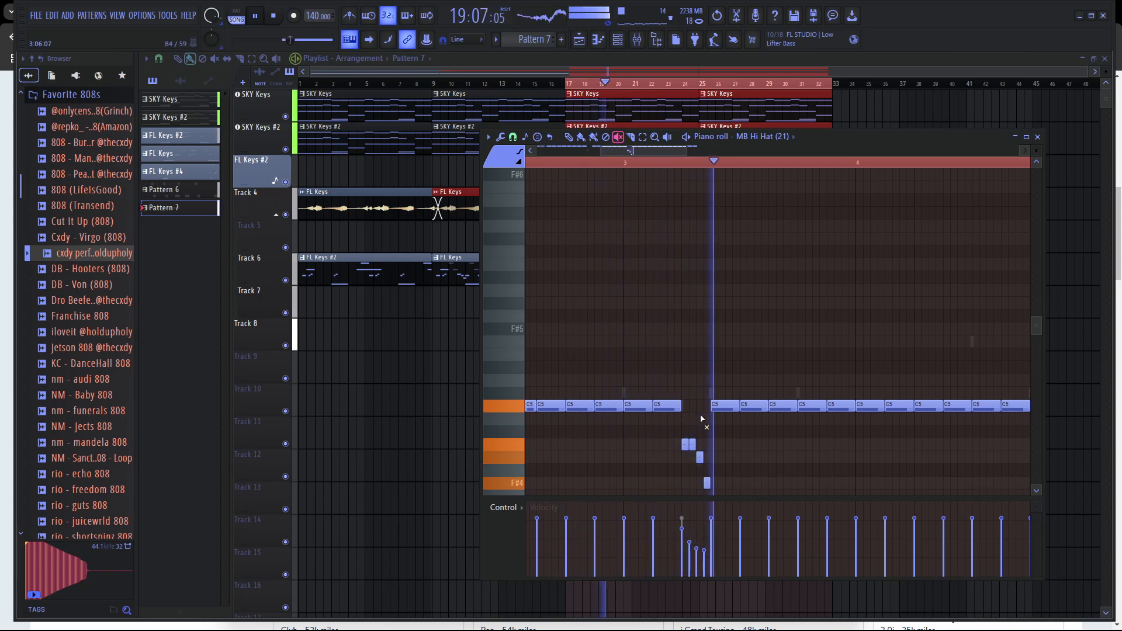
pyautogui.scroll(-3, 633, 363)
pyautogui.press('space')
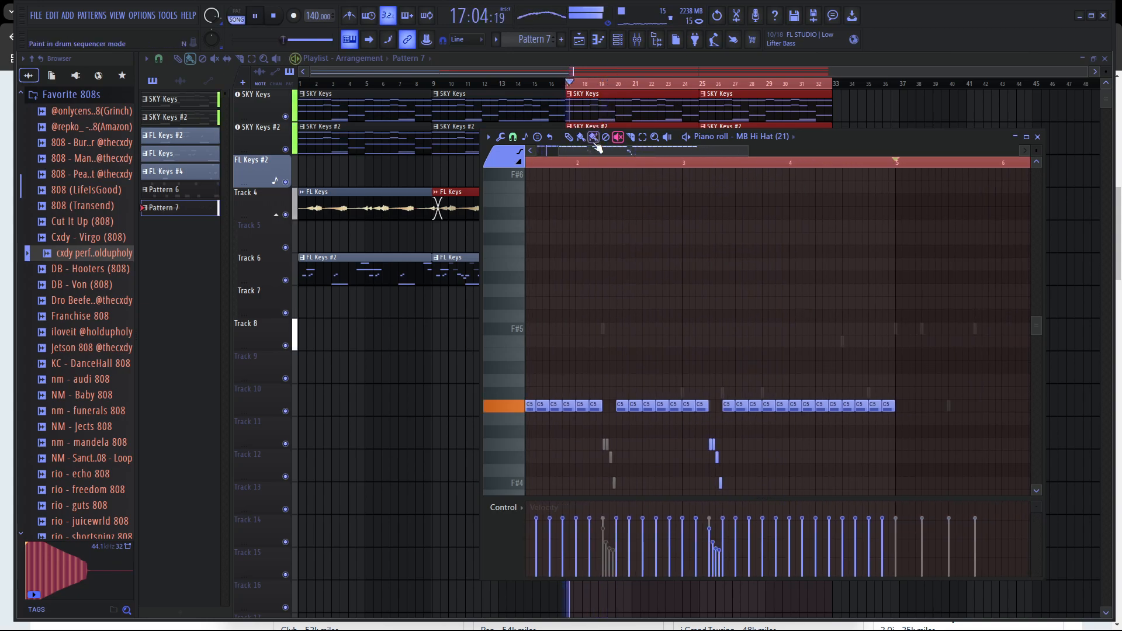
# Replace the hi-hat note on beat 4 of bar 2 with the descending roll, and restore the plain C5 note in bar 3.
pyautogui.scroll(3, 608, 381)
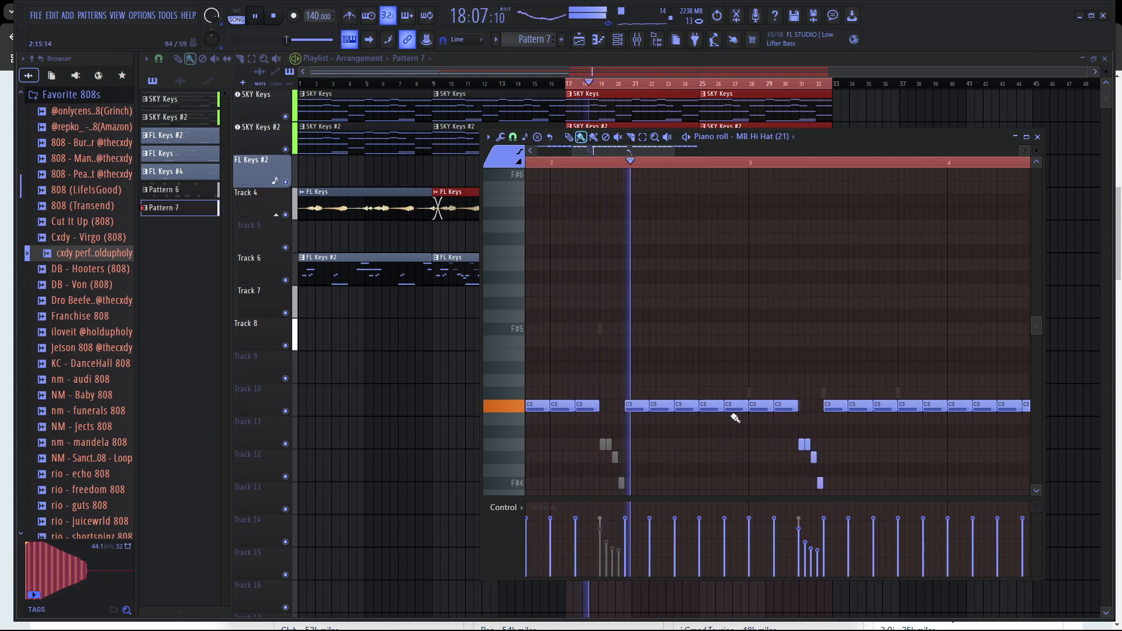
pyautogui.rightClick(710, 408)
pyautogui.press('space')
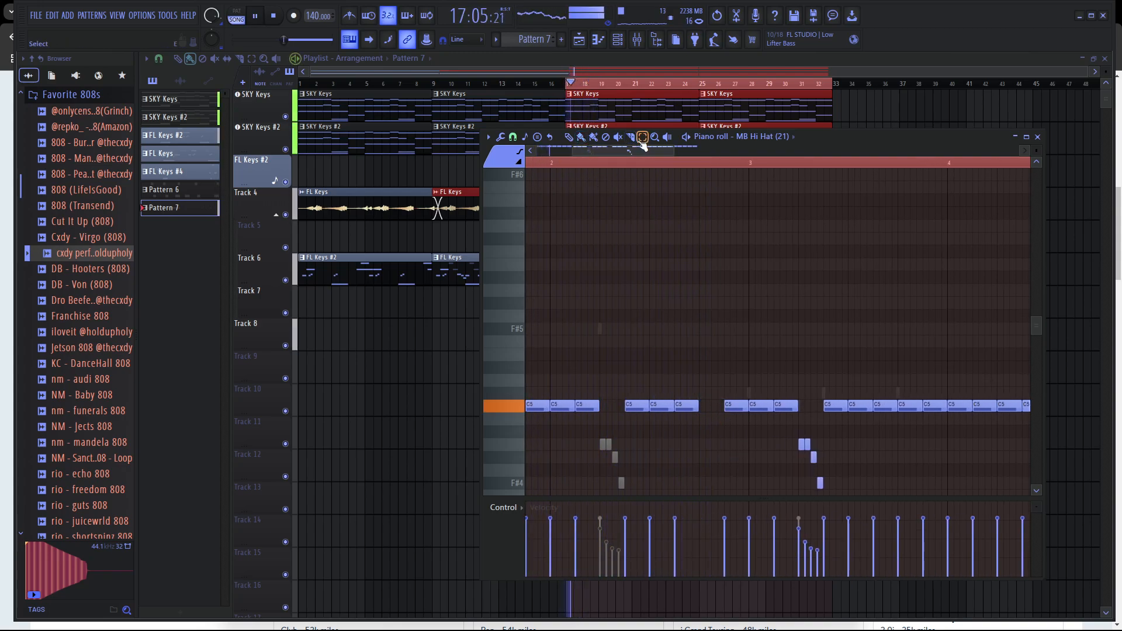
pyautogui.moveTo(767, 435); pyautogui.dragTo(834, 495)
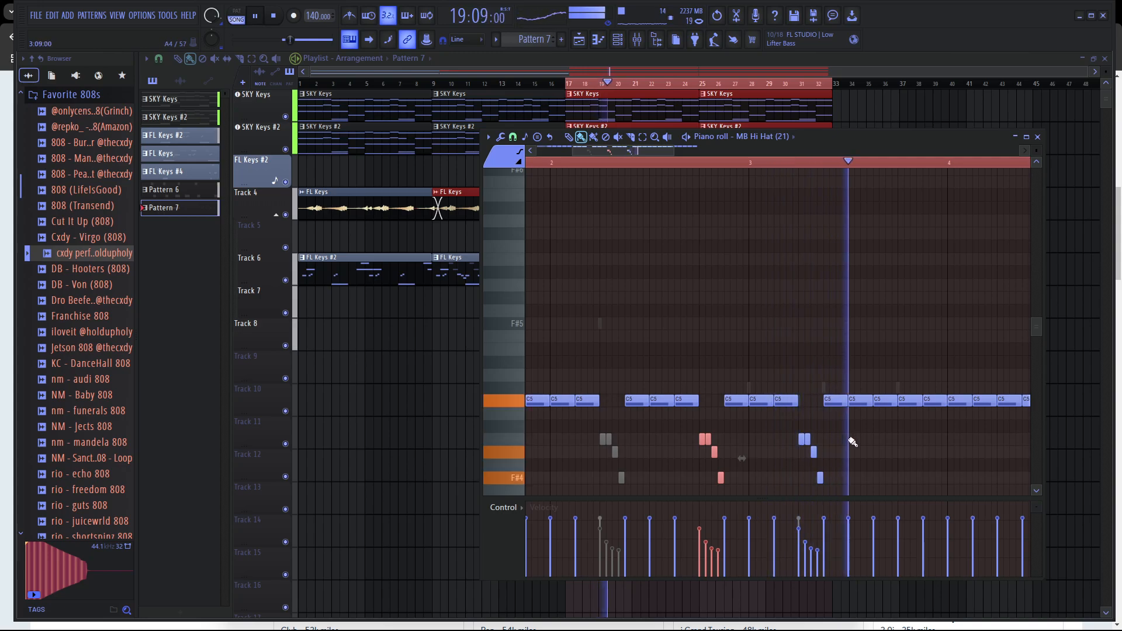
pyautogui.press('space')
pyautogui.scroll(-2, 813, 444)
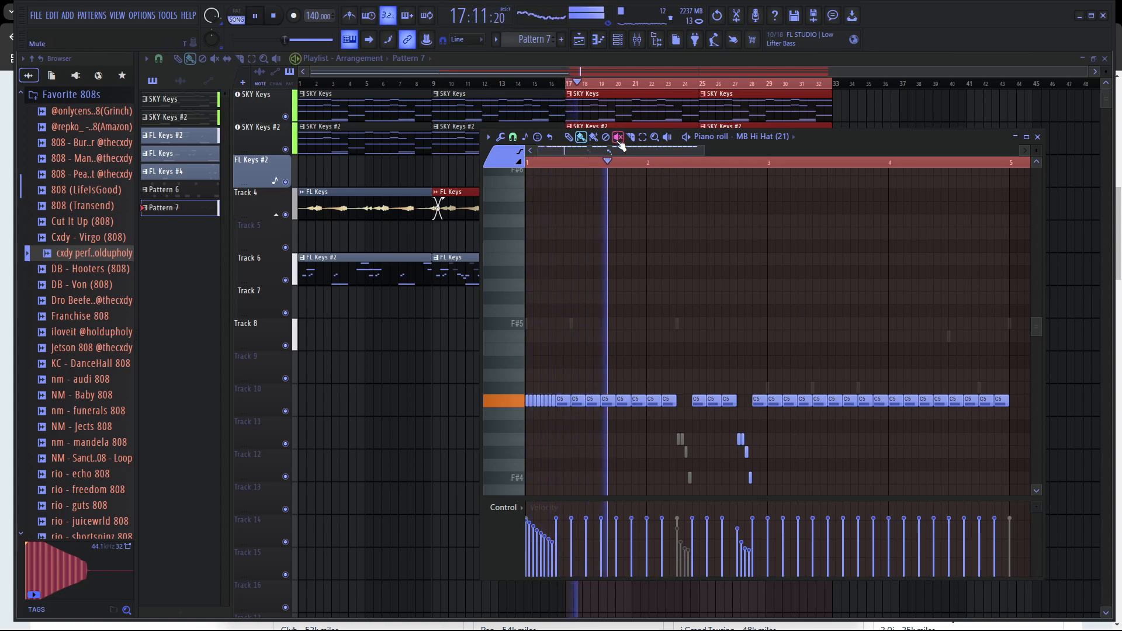
# Copy the opening fast roll to the start of bar 3 on C5, deleting the two plain notes it replaces.
pyautogui.press('e')
pyautogui.moveTo(555, 406)
pyautogui.mouseDown()
pyautogui.moveTo(520, 428)
pyautogui.moveTo(852, 395)
pyautogui.moveTo(768, 401)
pyautogui.moveTo(764, 421)
pyautogui.moveTo(708, 421)
pyautogui.moveTo(771, 423)
pyautogui.mouseUp()
pyautogui.click(582, 138)
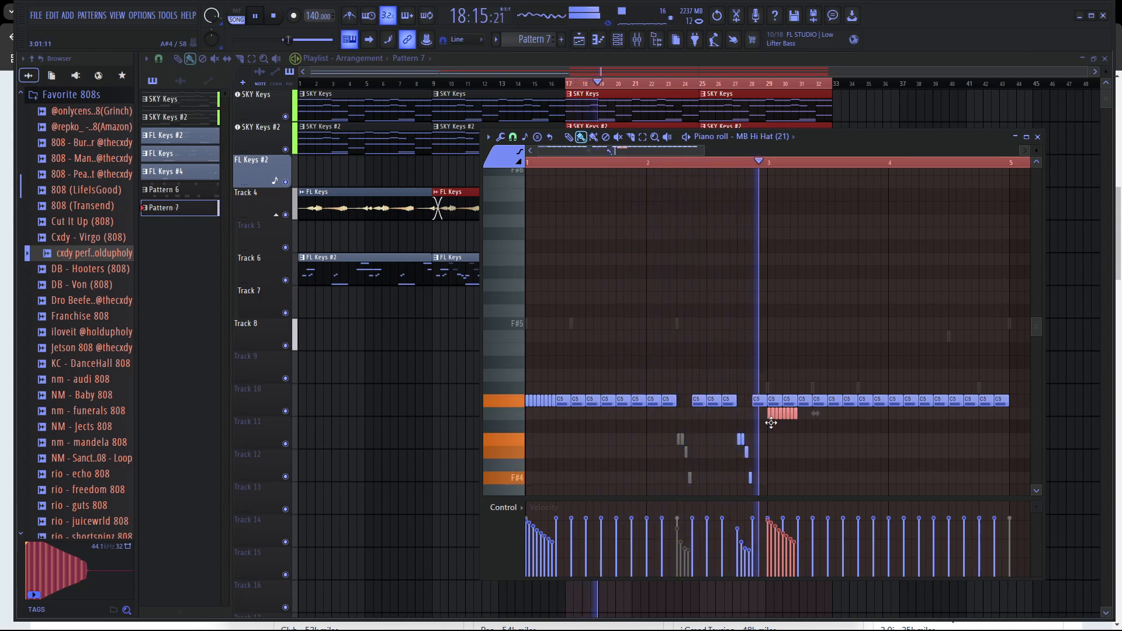
pyautogui.rightClick(776, 402)
pyautogui.rightClick(788, 403)
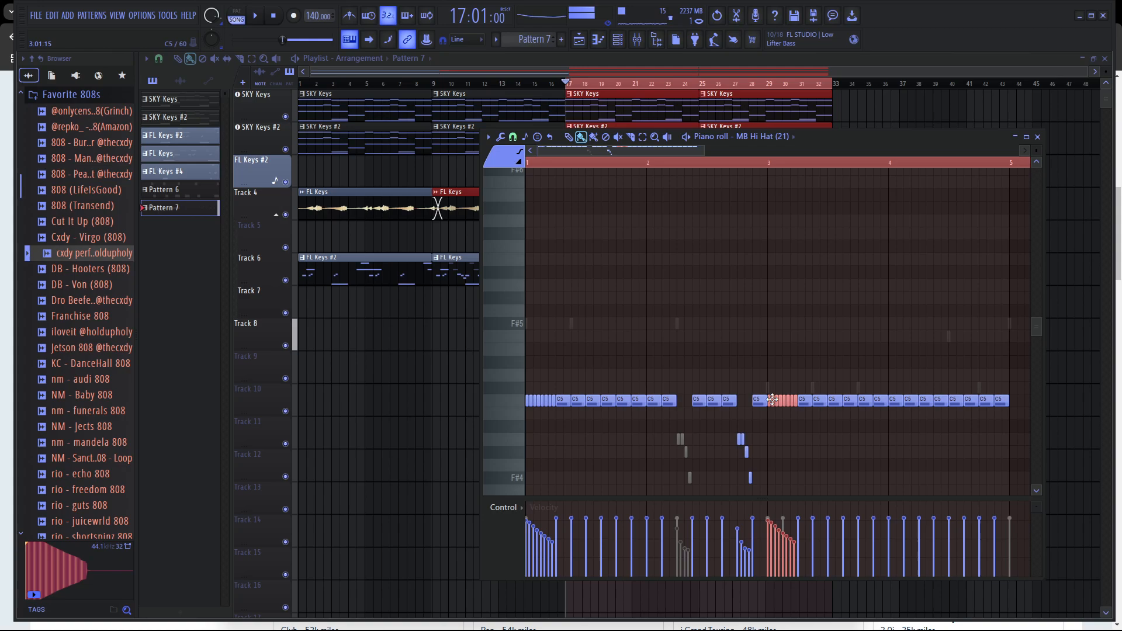
pyautogui.scroll(-3, 785, 450)
pyautogui.scroll(1, 786, 458)
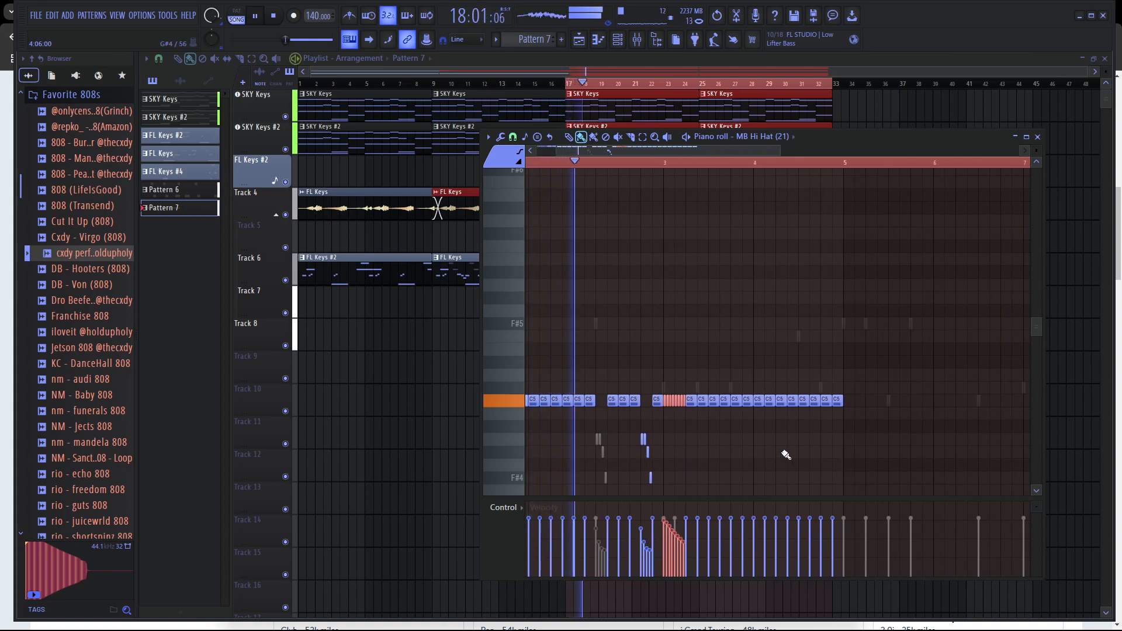
# Replace plain hi-hats with copies of the fast roll on beat 4 of bar 3 at D5 and beat 3 of bar 4 at G#4.
pyautogui.scroll(-2, 748, 466)
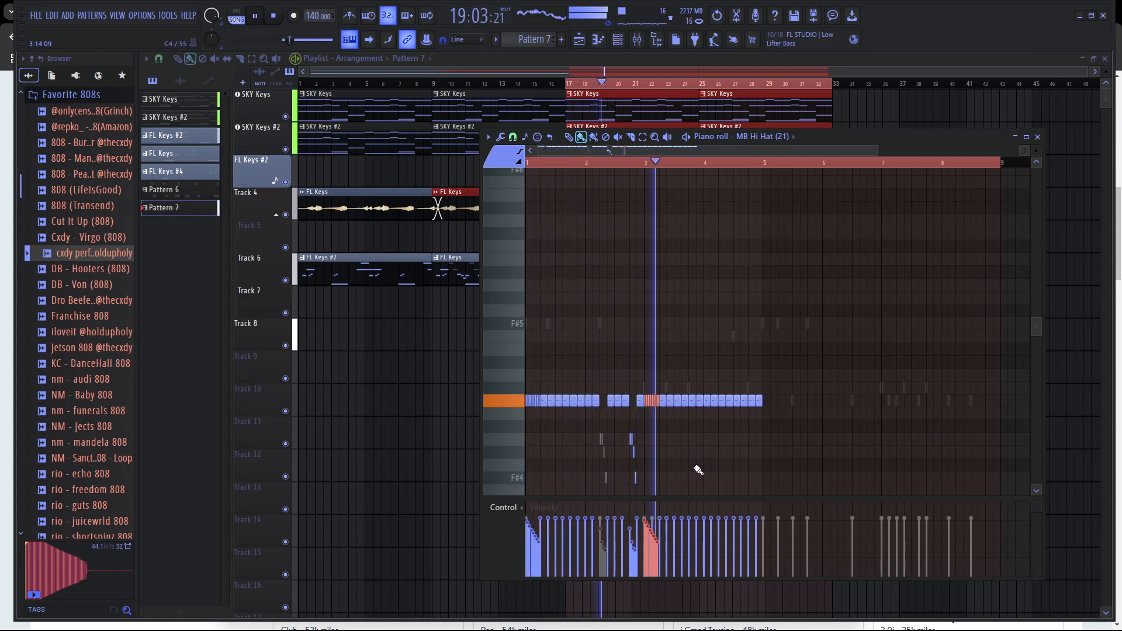
pyautogui.scroll(2, 692, 432)
pyautogui.press('space')
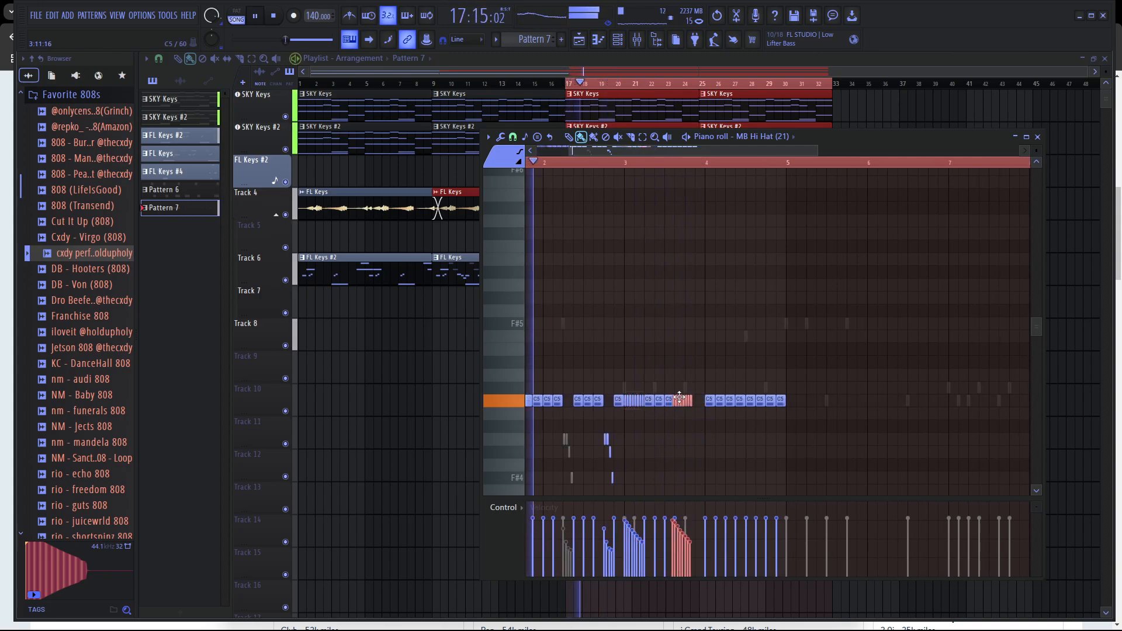
pyautogui.moveTo(680, 397); pyautogui.dragTo(691, 388)
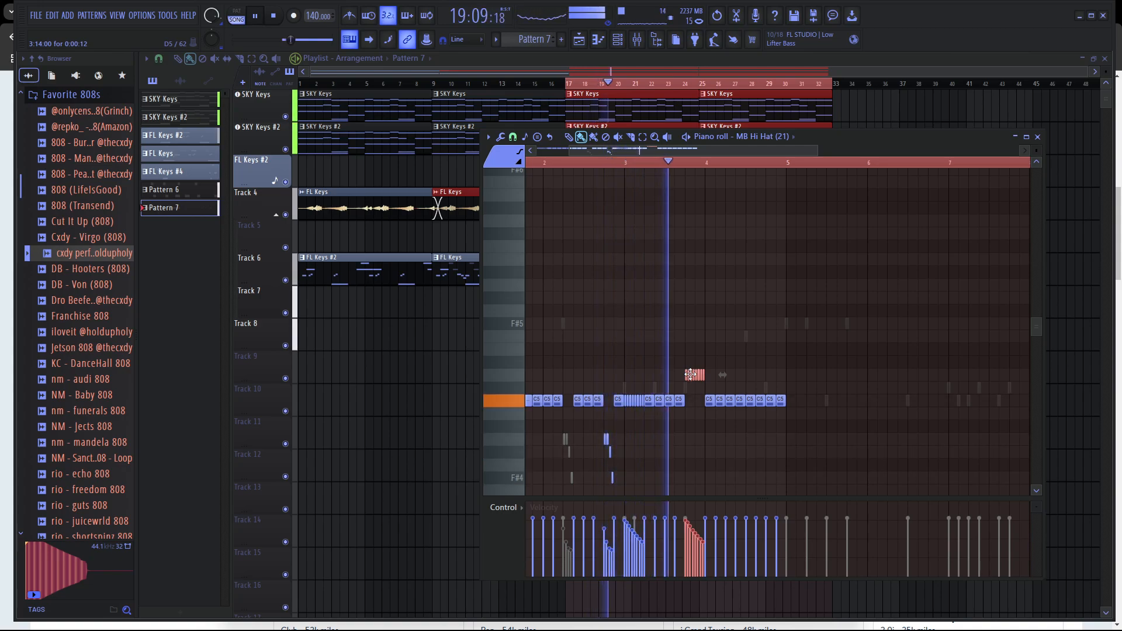
pyautogui.press('space')
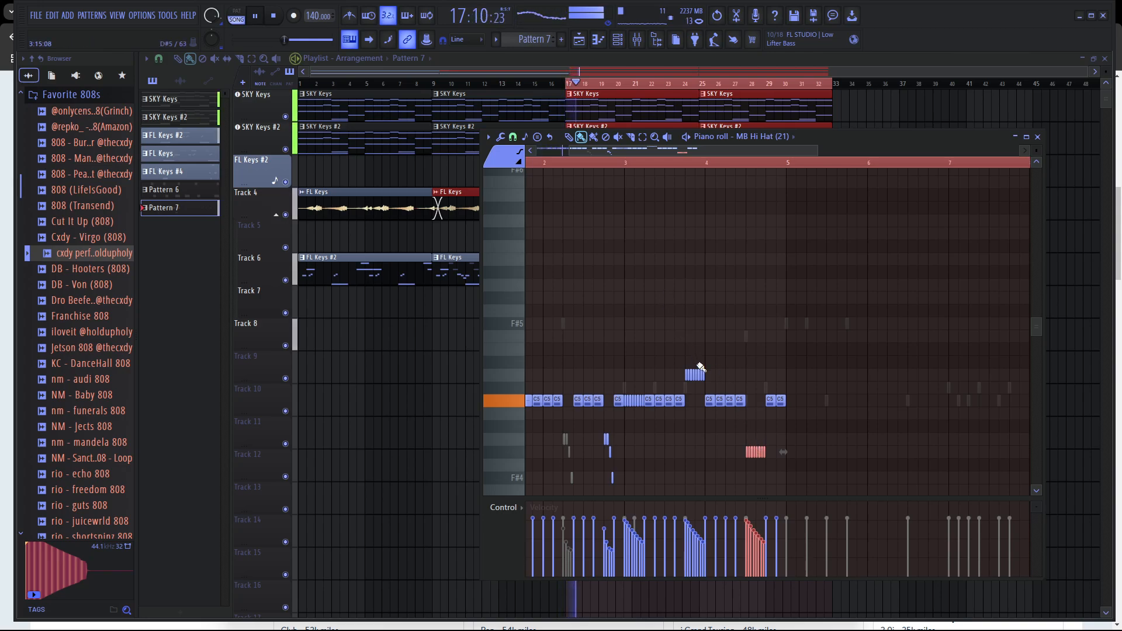
# Switch the note properties to Note pan, then pan the G#4 roll slightly left and the D5 roll slightly right.
pyautogui.click(511, 506)
pyautogui.click(528, 530)
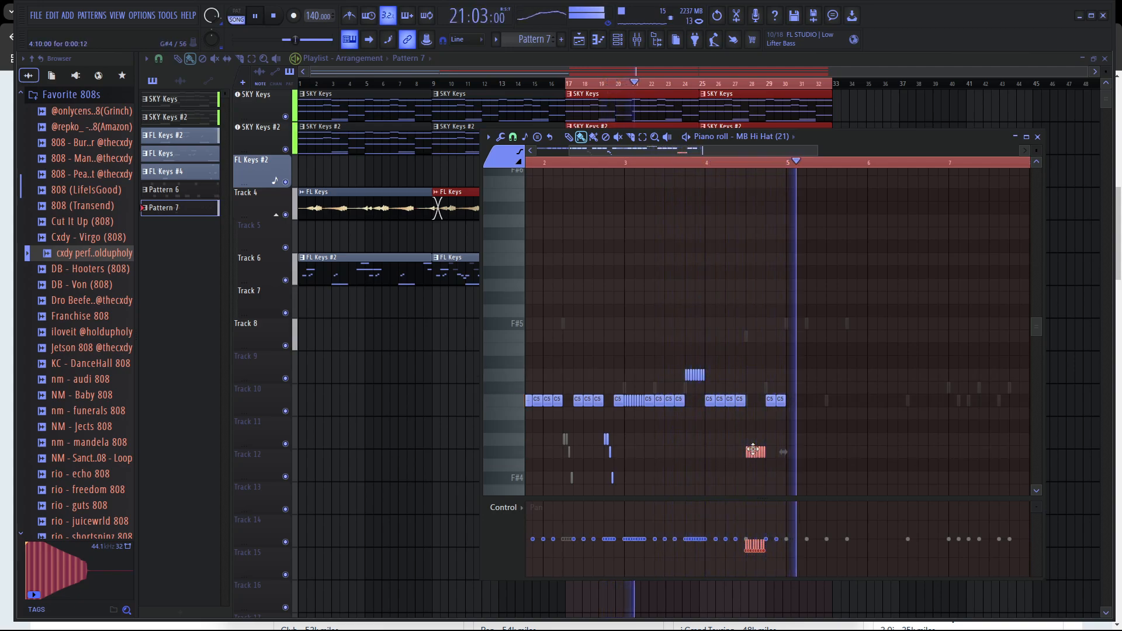
pyautogui.press('space')
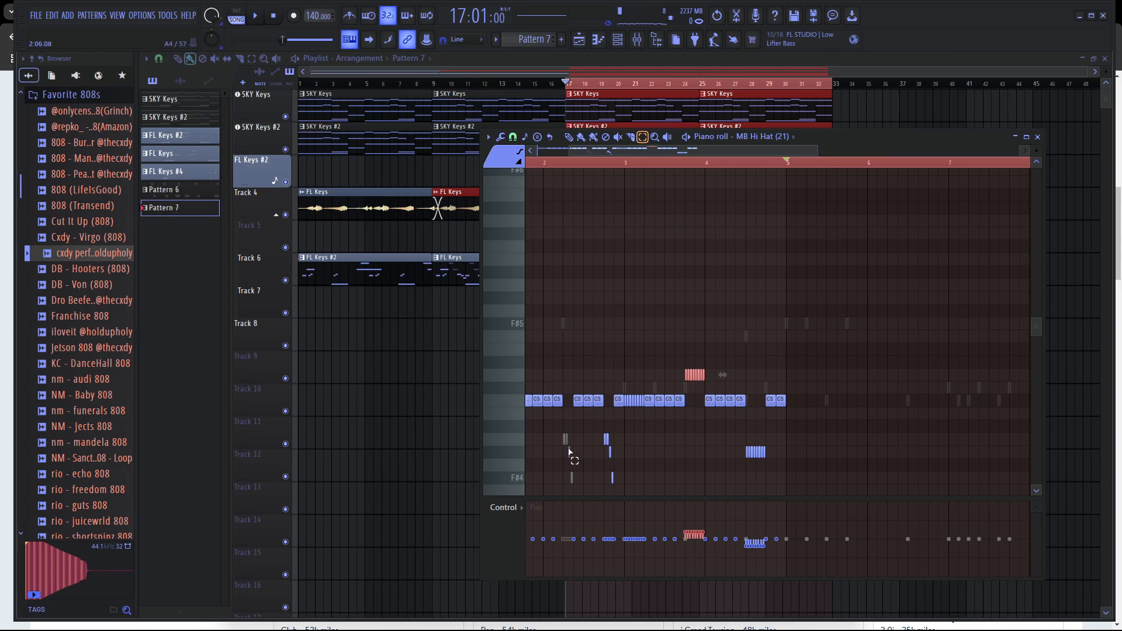
pyautogui.click(521, 508)
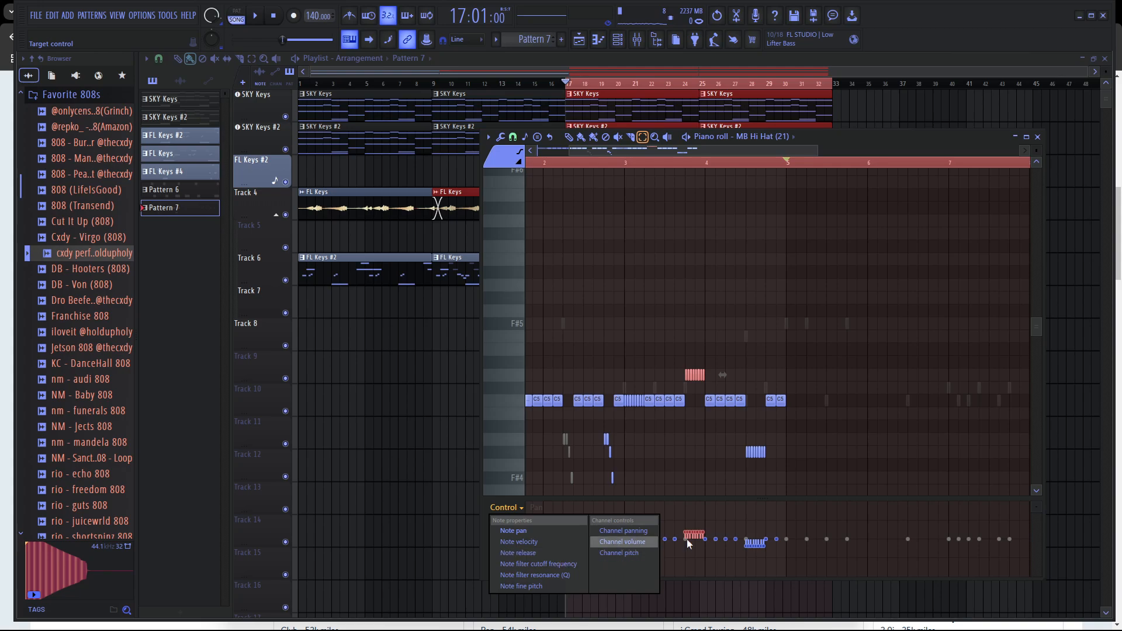
pyautogui.click(708, 520)
pyautogui.click(522, 507)
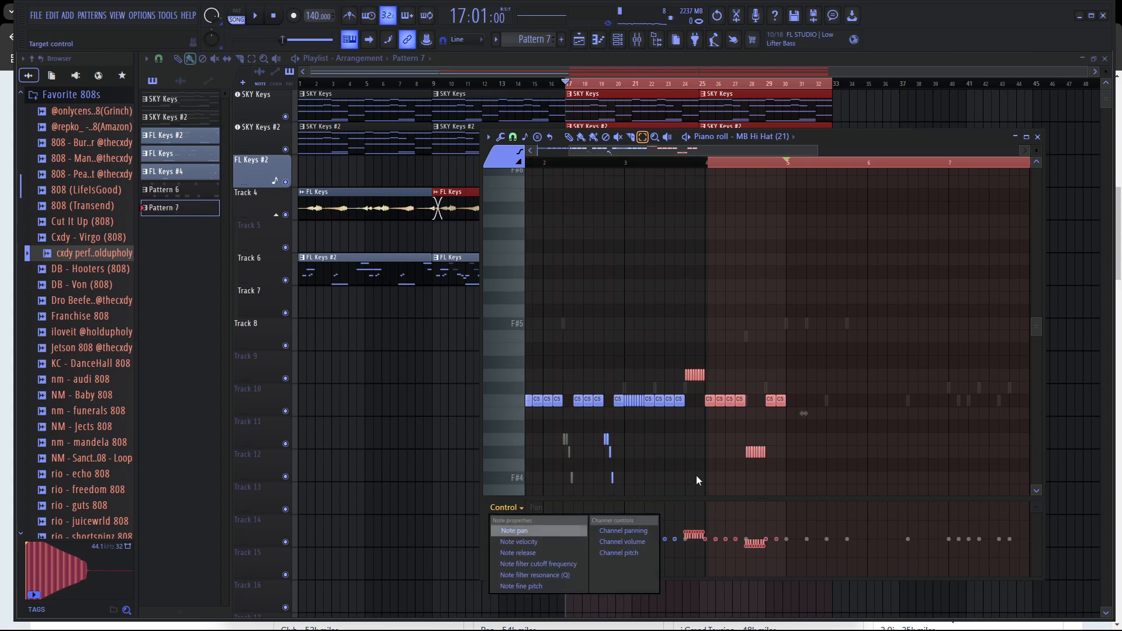
# Redraw the D5 roll's note pan at the end of bar 3 as a gradual ramp reaching about 33% right.
pyautogui.click(583, 138)
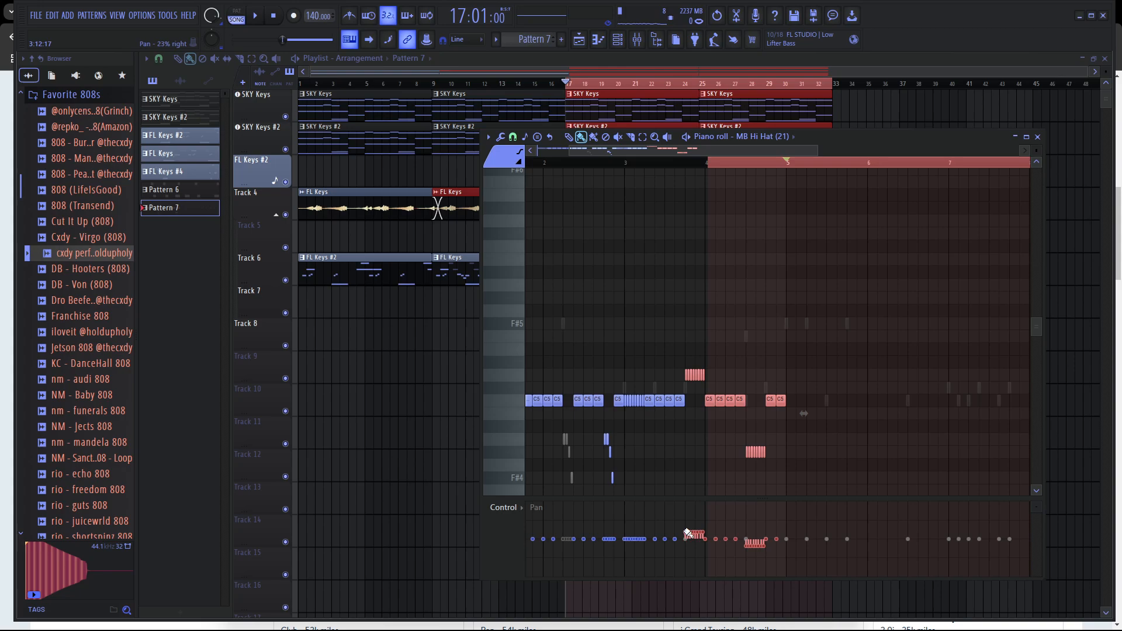
pyautogui.scroll(5, 691, 535)
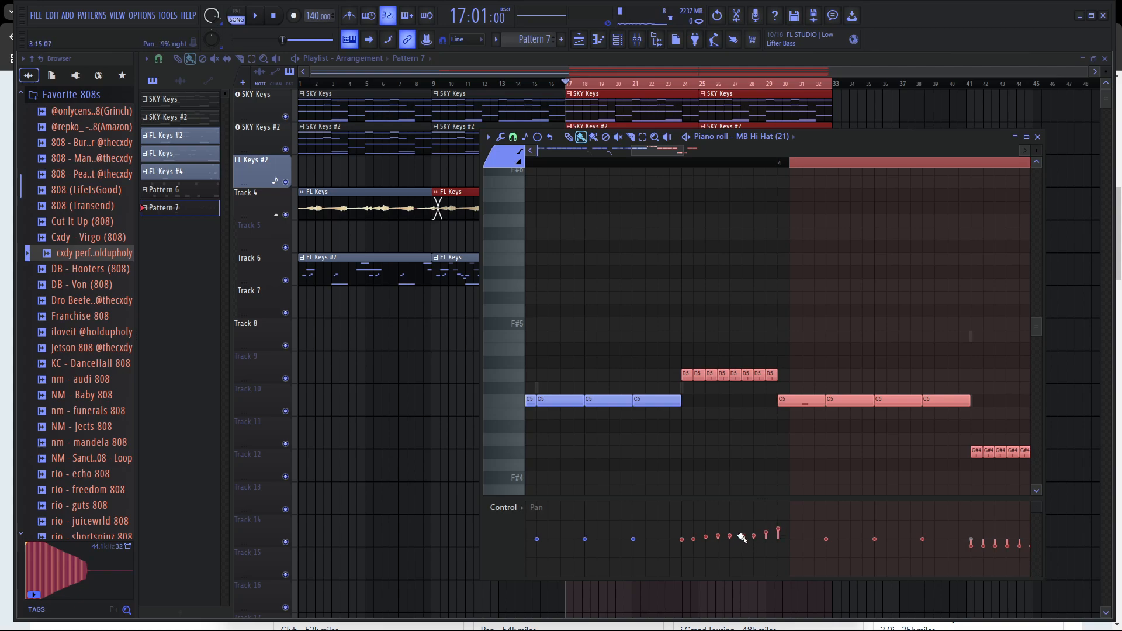
pyautogui.scroll(-2, 783, 529)
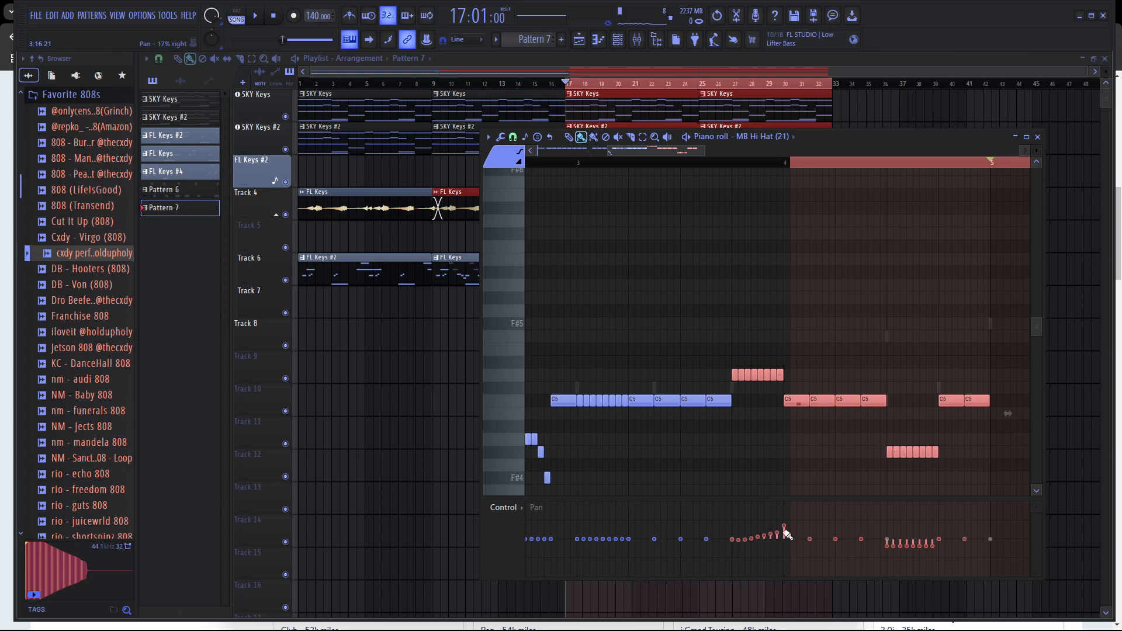
pyautogui.scroll(2, 744, 542)
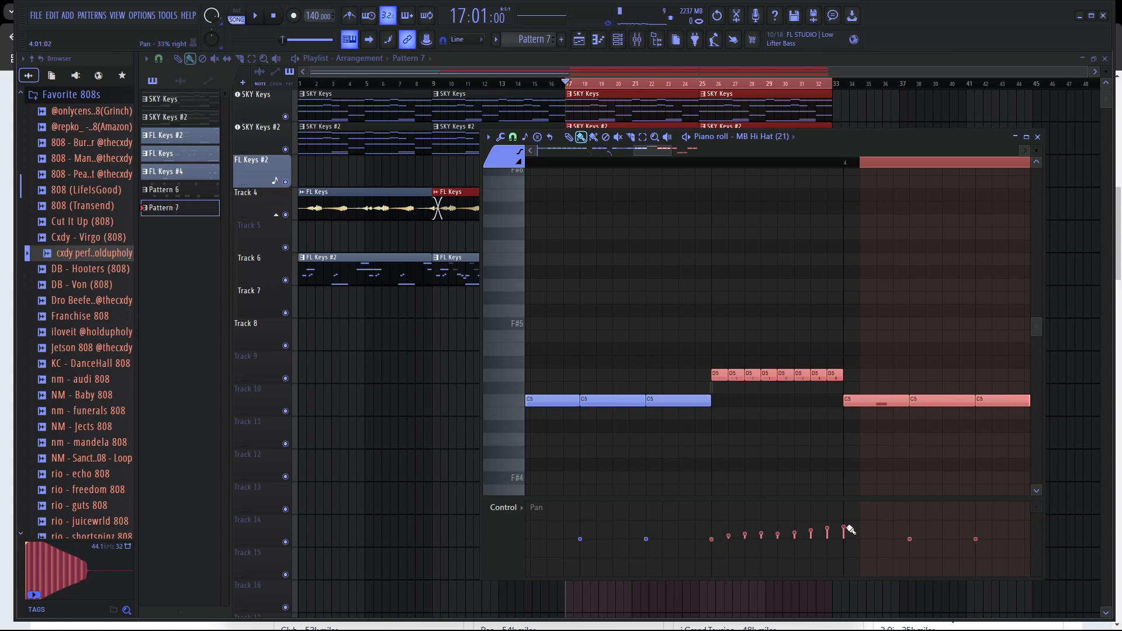
# Redraw the note pan as a rightward ramp on the D5 roll and a leftward ramp on the G#4 roll, and audition both.
pyautogui.scroll(-3, 850, 529)
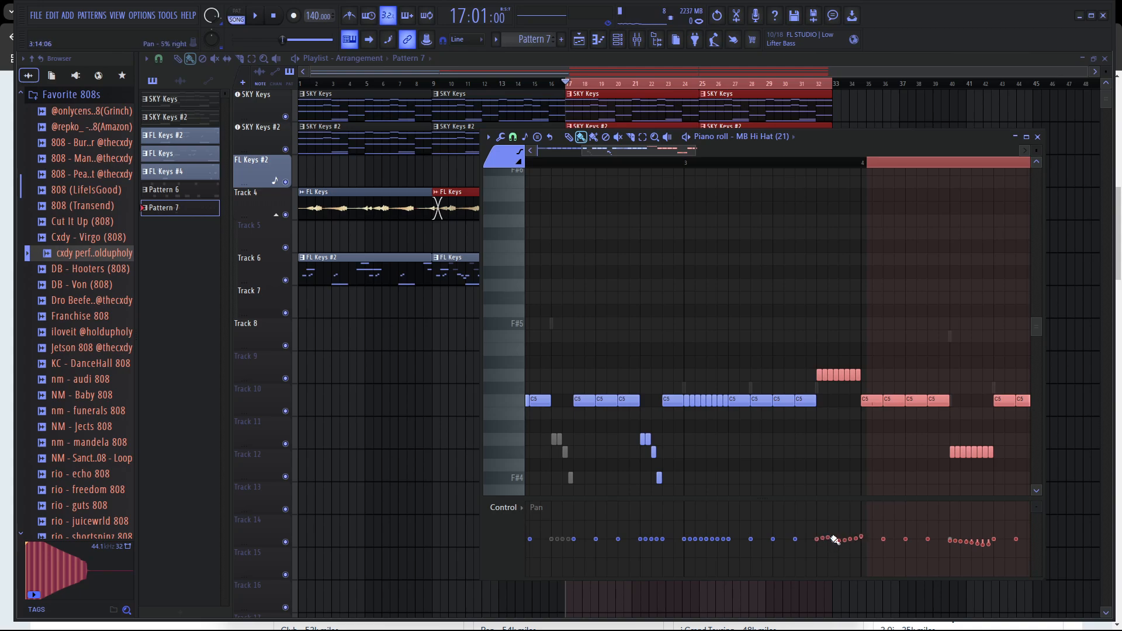
pyautogui.press('space')
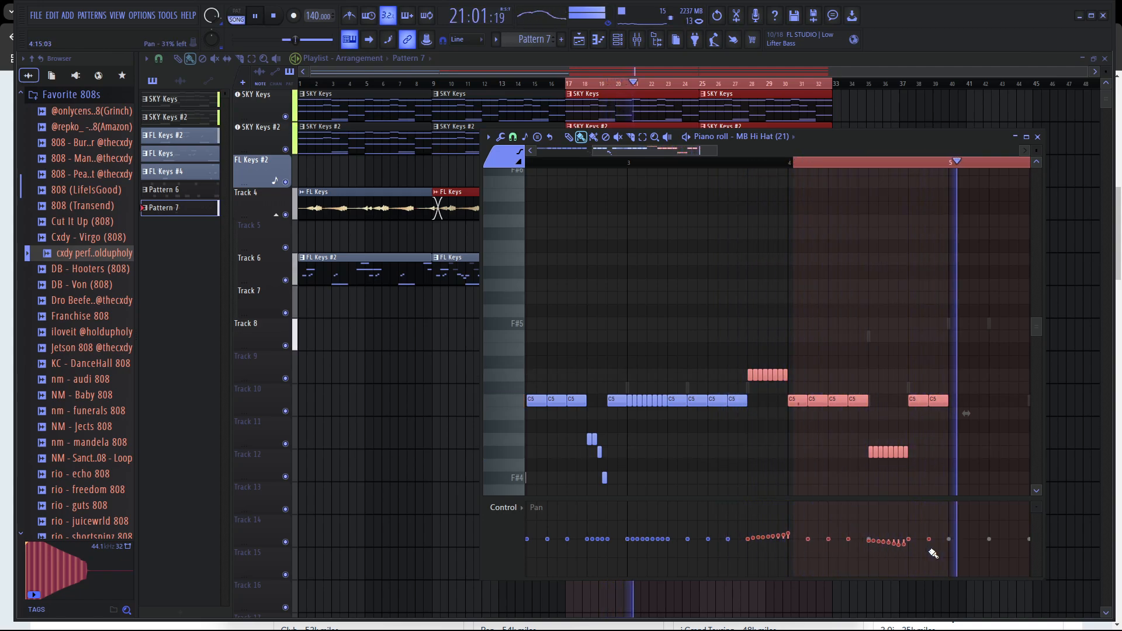
pyautogui.press('space')
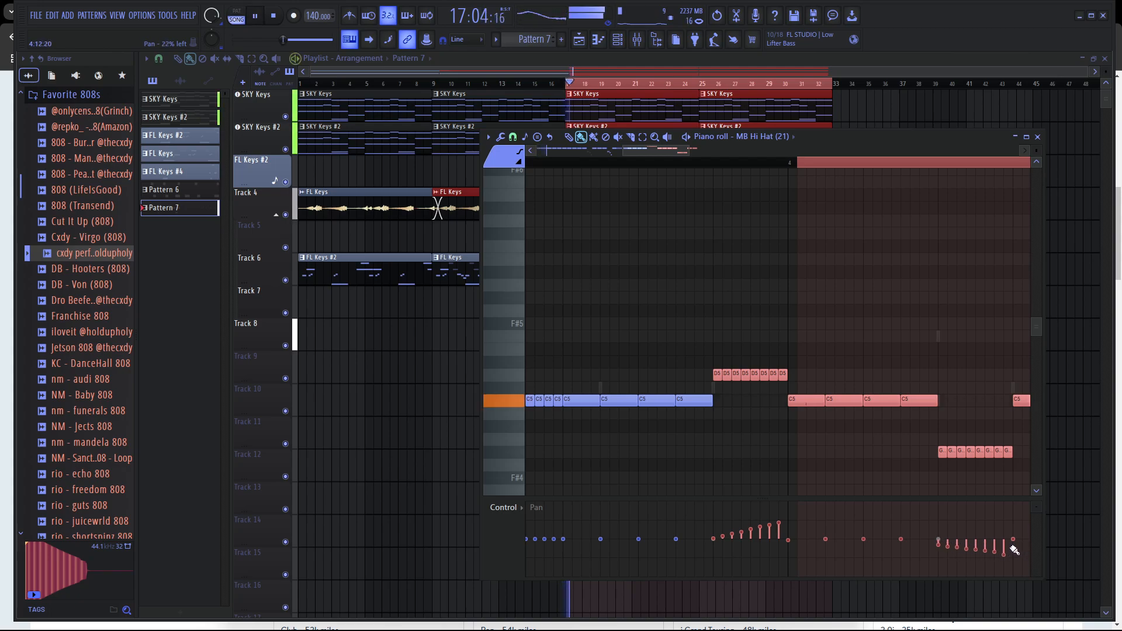
pyautogui.scroll(-2, 1013, 550)
pyautogui.scroll(-2, 951, 534)
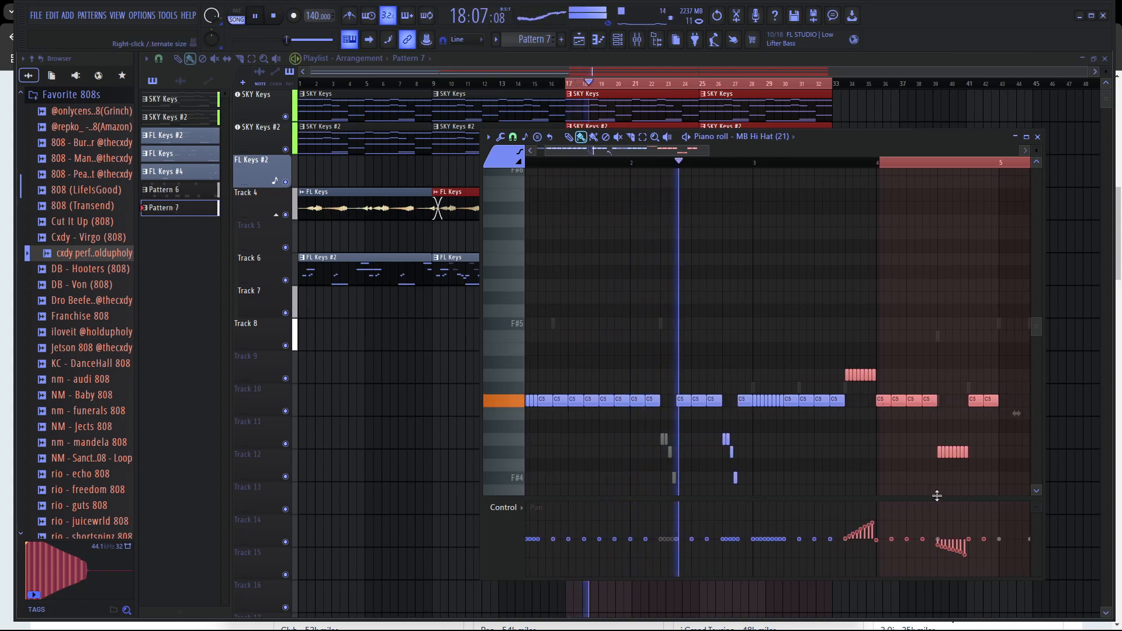
pyautogui.hscroll(2, 937, 496)
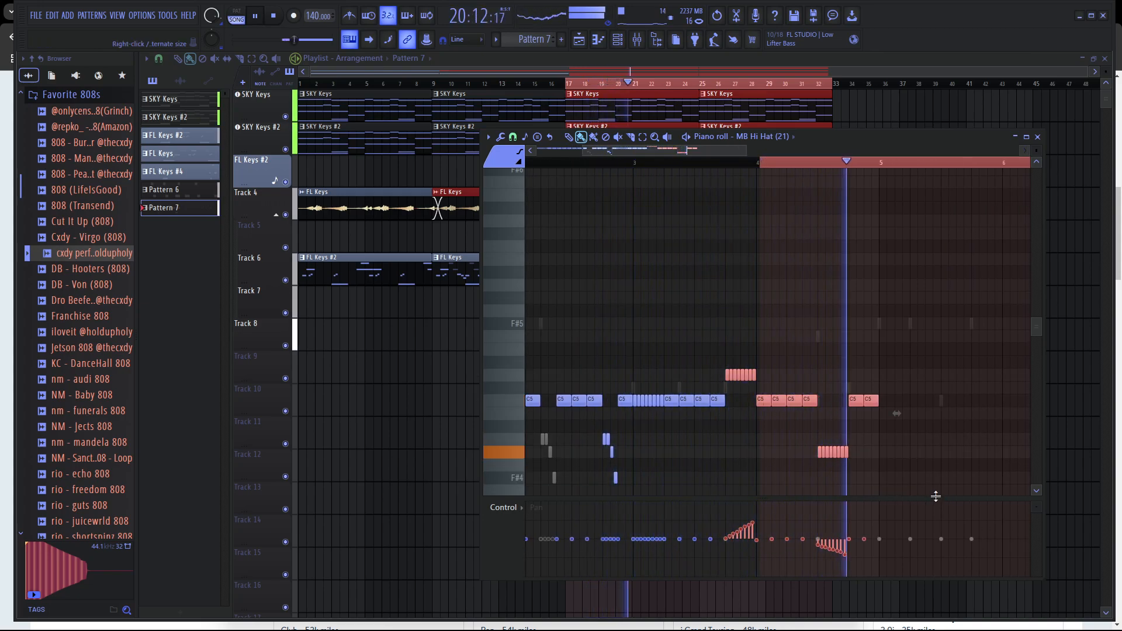
# Redraw the G#4 roll's note pan in bar 4 as a ramp from near centre increasingly left, and play it back.
pyautogui.press('space')
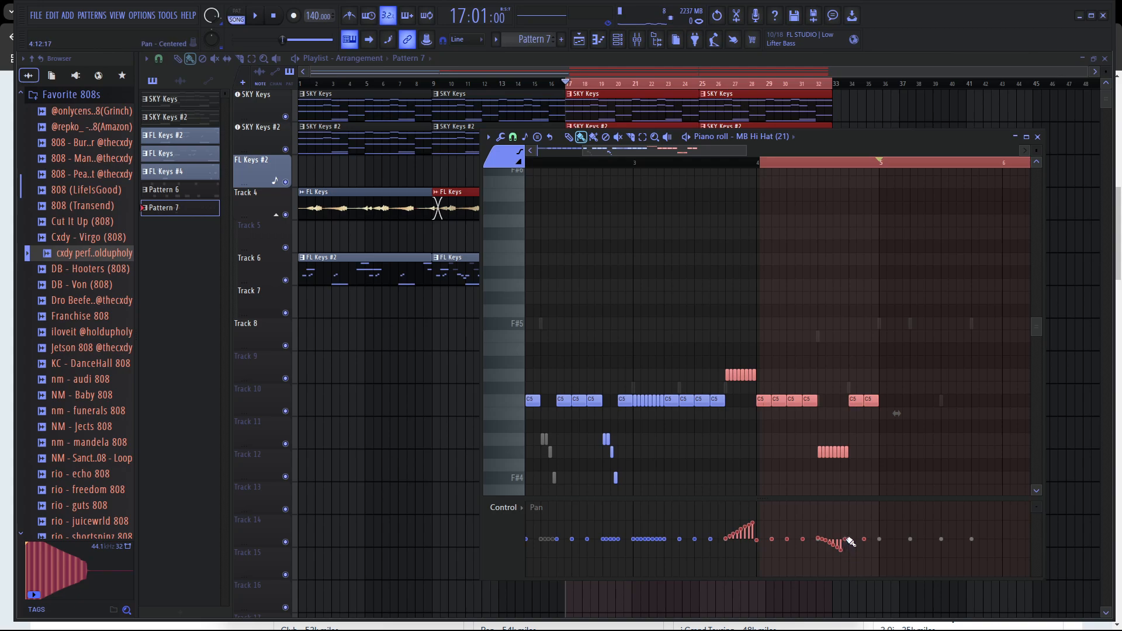
pyautogui.scroll(2, 850, 557)
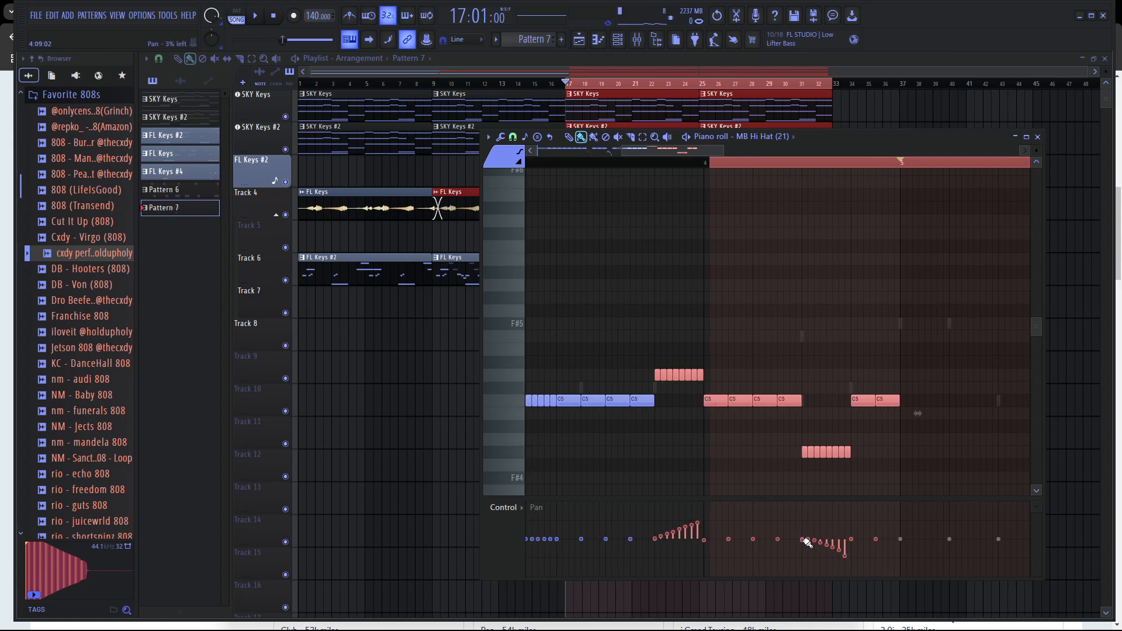
pyautogui.press('space')
pyautogui.scroll(-4, 847, 538)
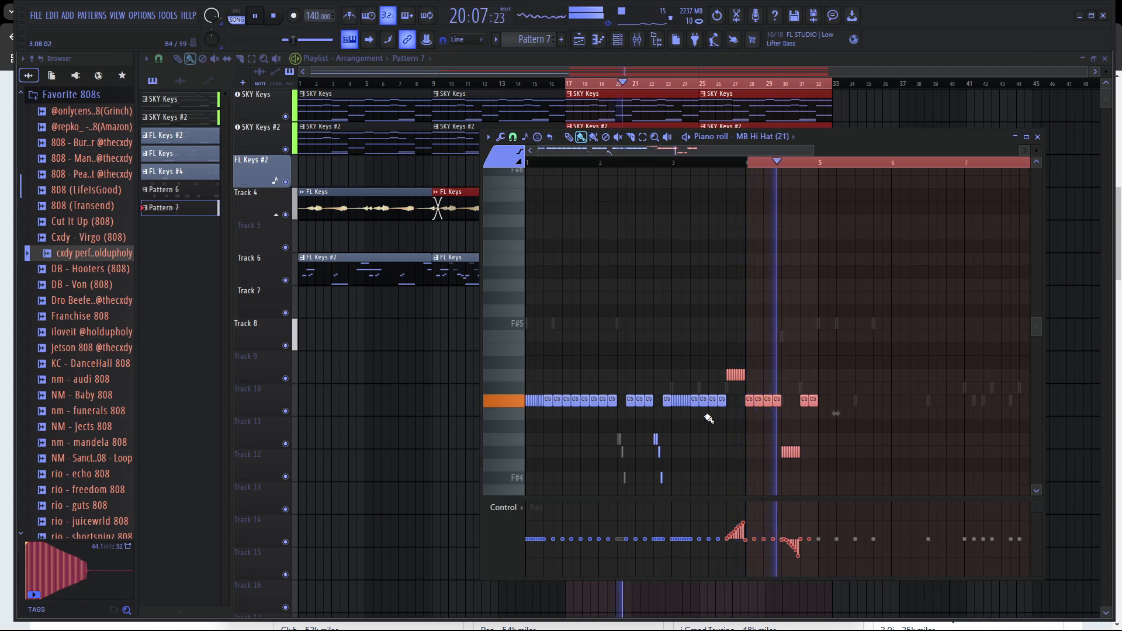
# Switch the note properties back to Note velocity and check the velocities of the hi-hat rolls during playback.
pyautogui.click(505, 508)
pyautogui.click(524, 542)
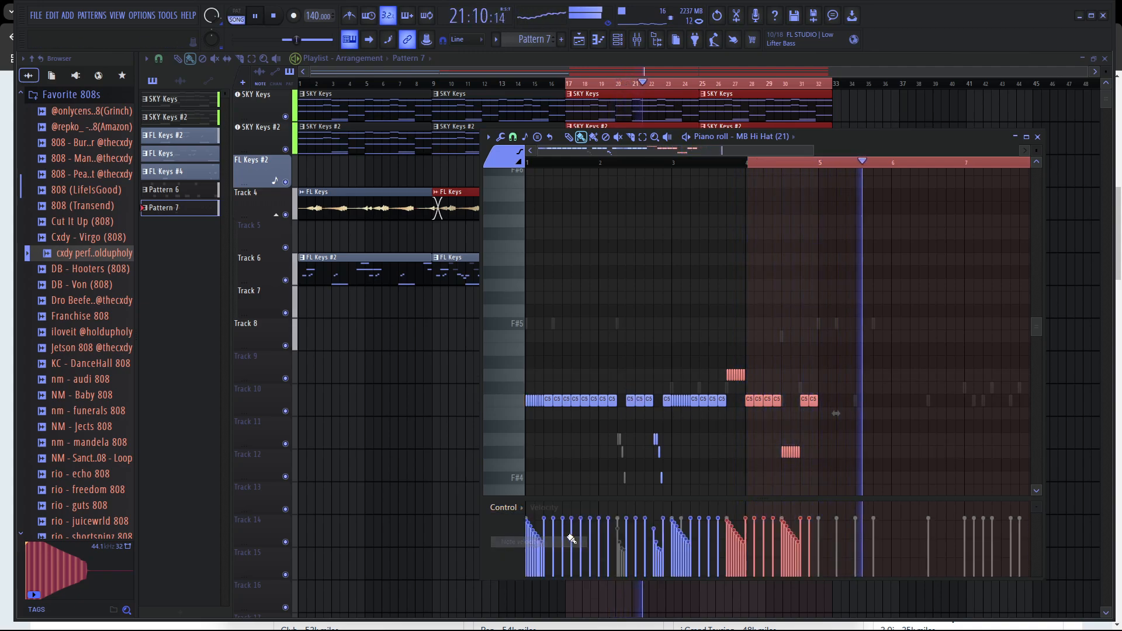
pyautogui.press('space')
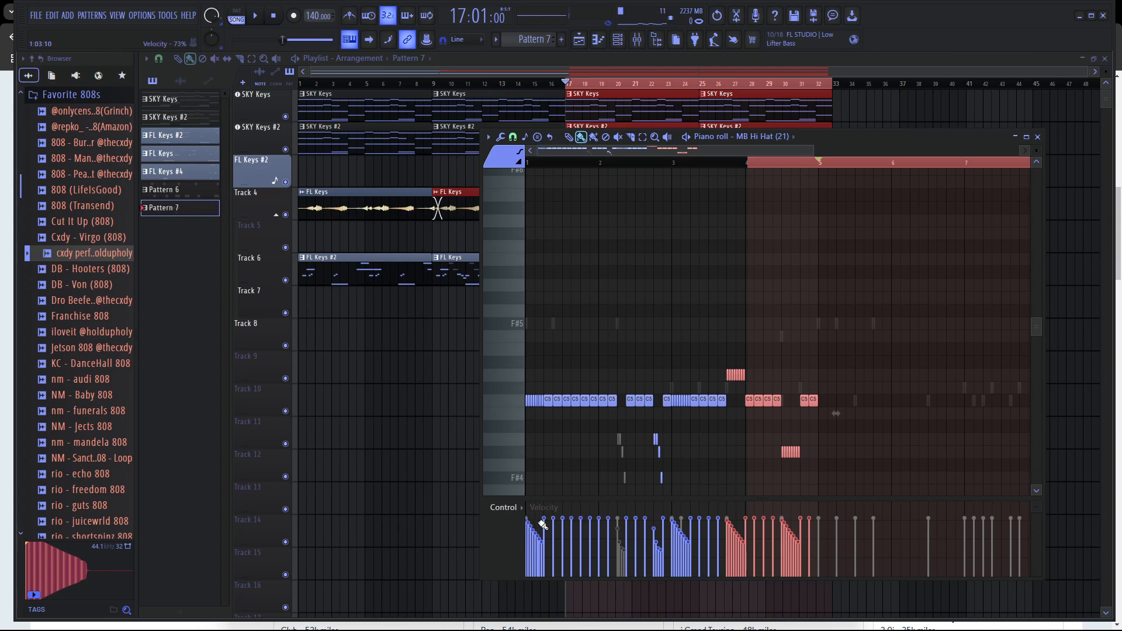
pyautogui.scroll(2, 710, 523)
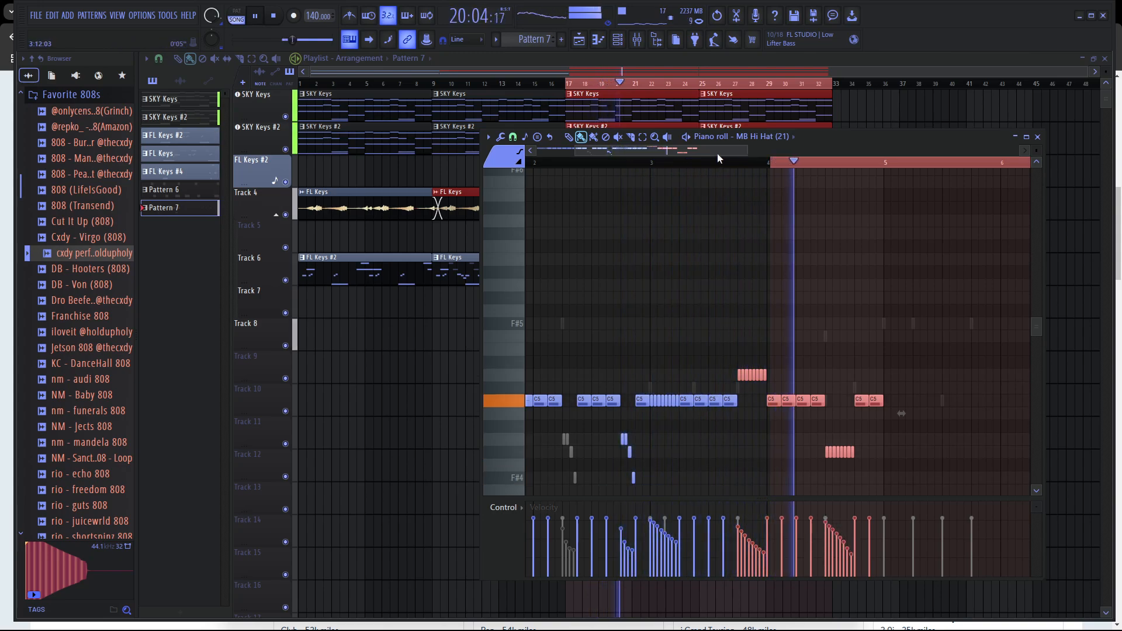
pyautogui.moveTo(717, 153); pyautogui.dragTo(682, 153)
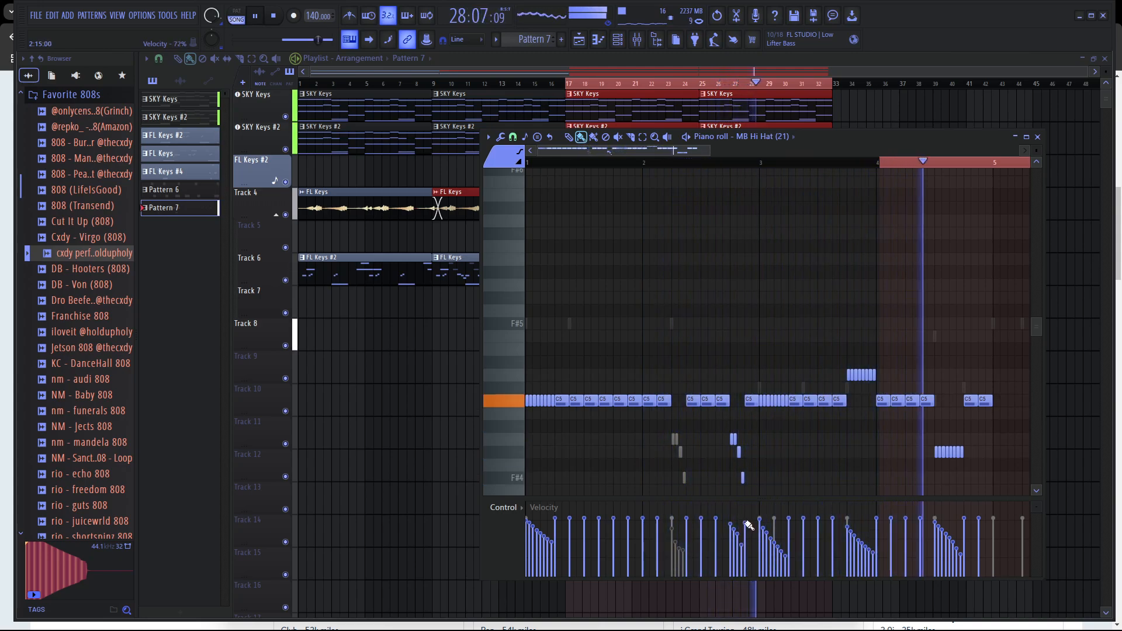
pyautogui.keyDown('ctrl'); pyautogui.scroll(4, 749, 528); pyautogui.keyUp('ctrl')
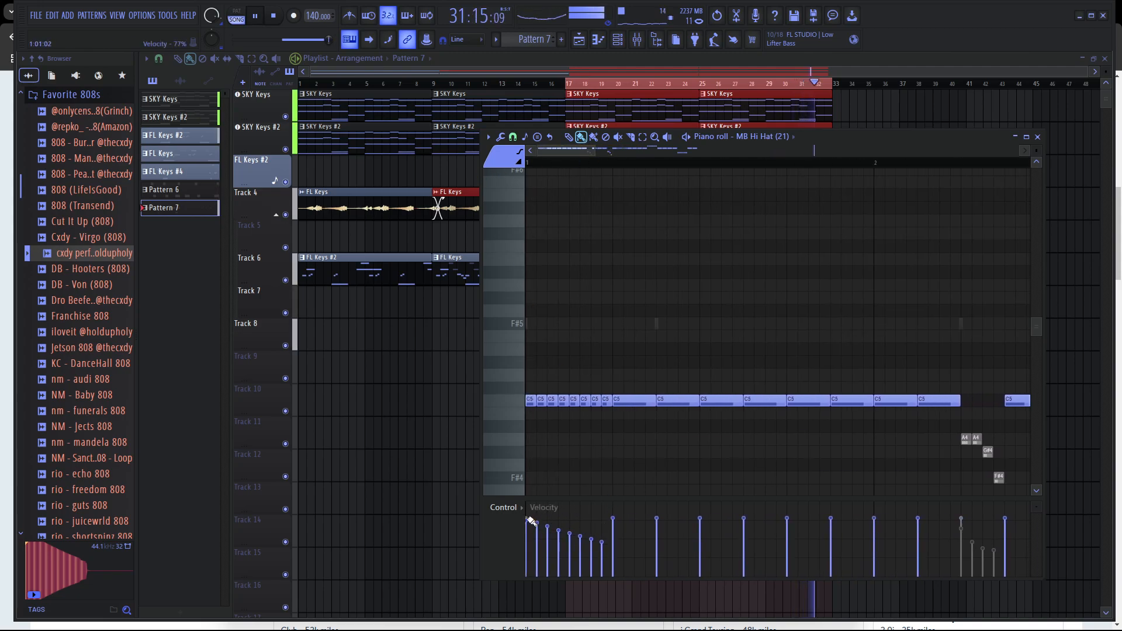
pyautogui.keyDown('ctrl'); pyautogui.scroll(-7, 702, 520); pyautogui.keyUp('ctrl')
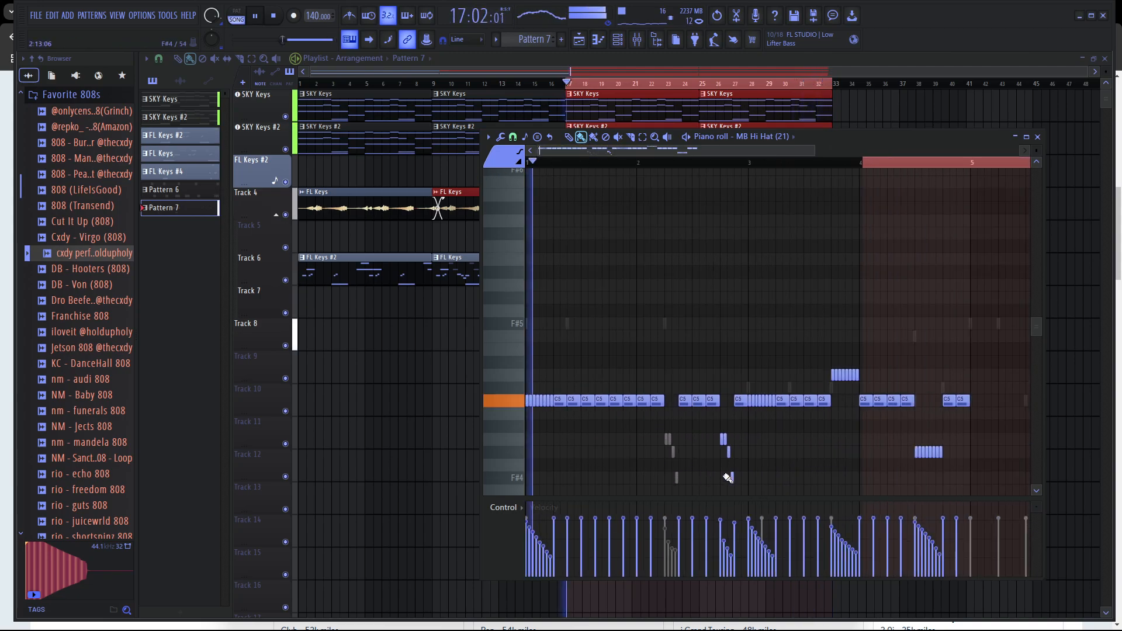
# Select the complete four-bar hi-hat pattern and duplicate it into bars 5 to 8.
pyautogui.click(642, 139)
pyautogui.click(650, 170)
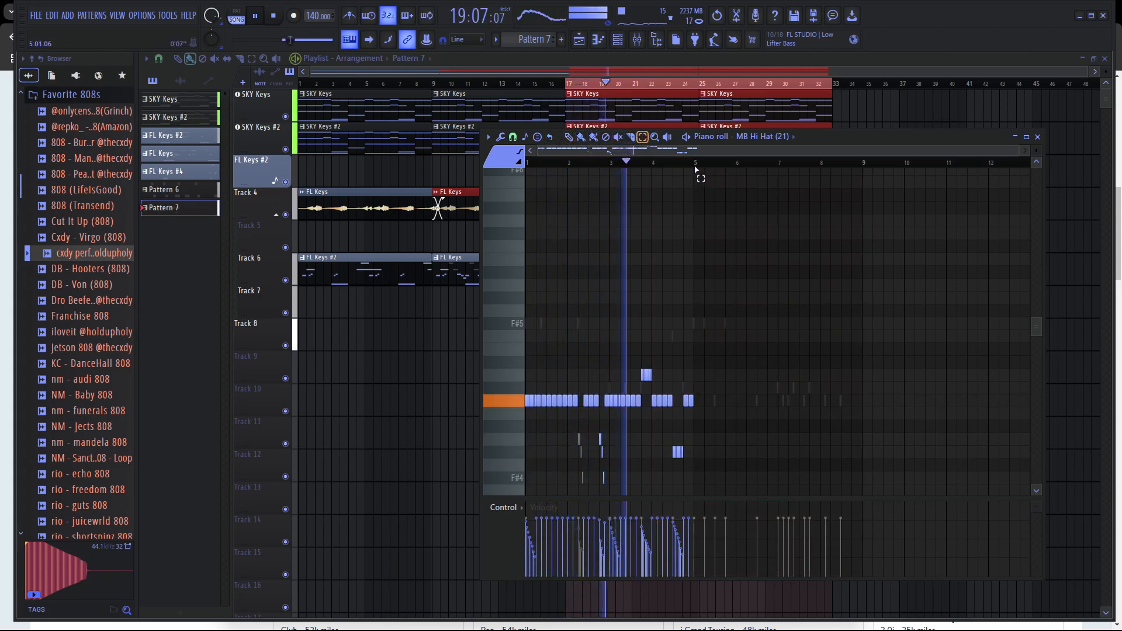
pyautogui.hotkey('ctrl', 'a')
pyautogui.hotkey('ctrl', 'b')
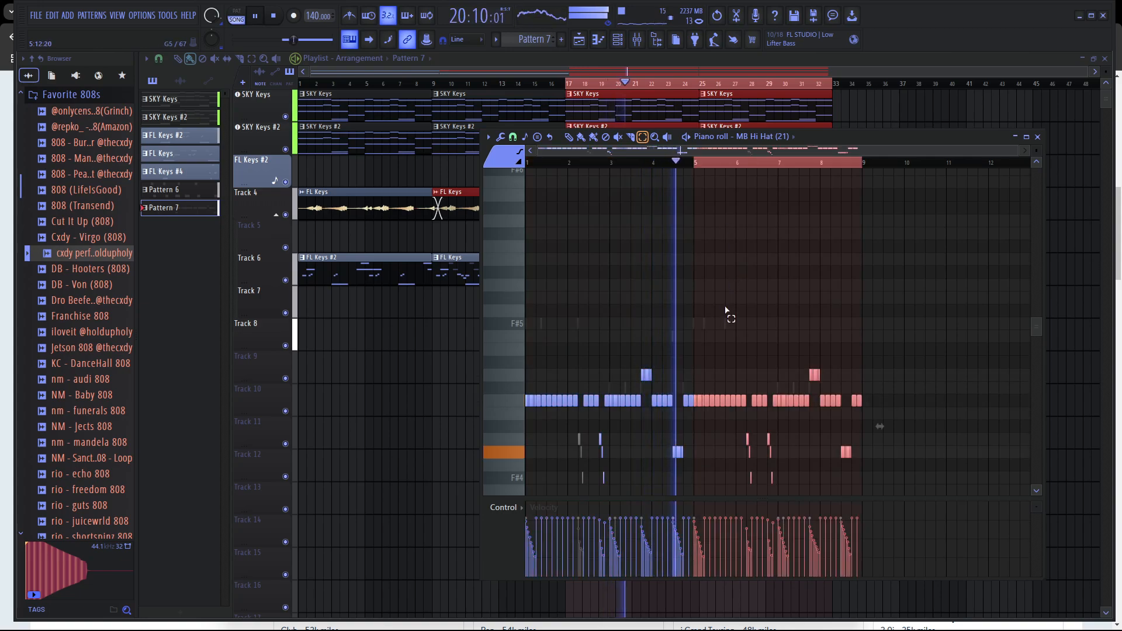
pyautogui.click(720, 321)
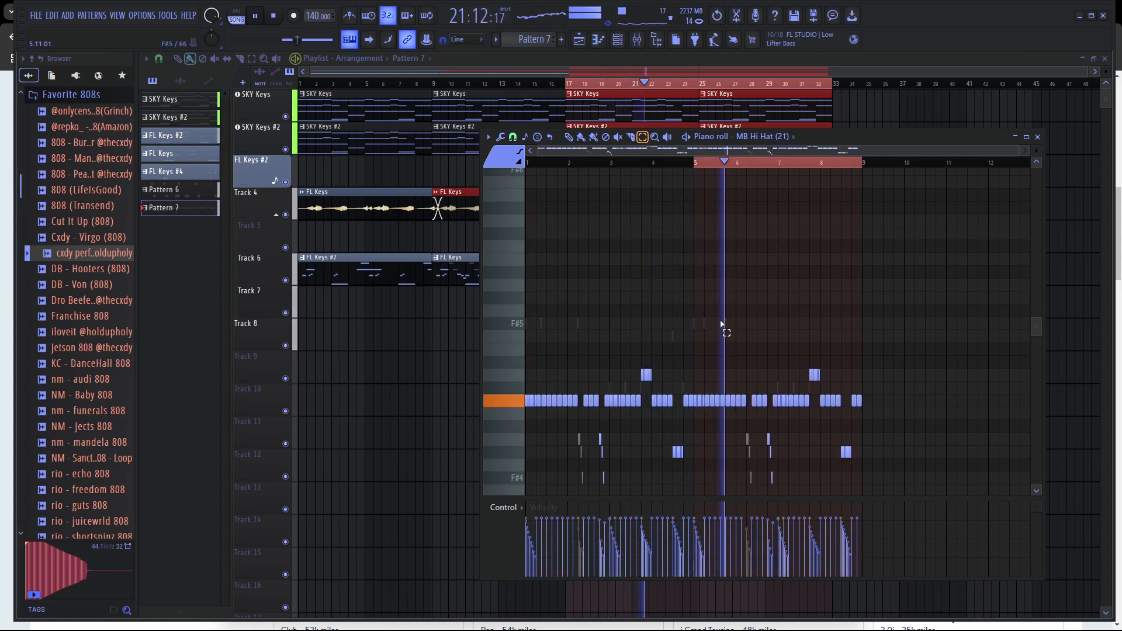
pyautogui.scroll(2, 718, 337)
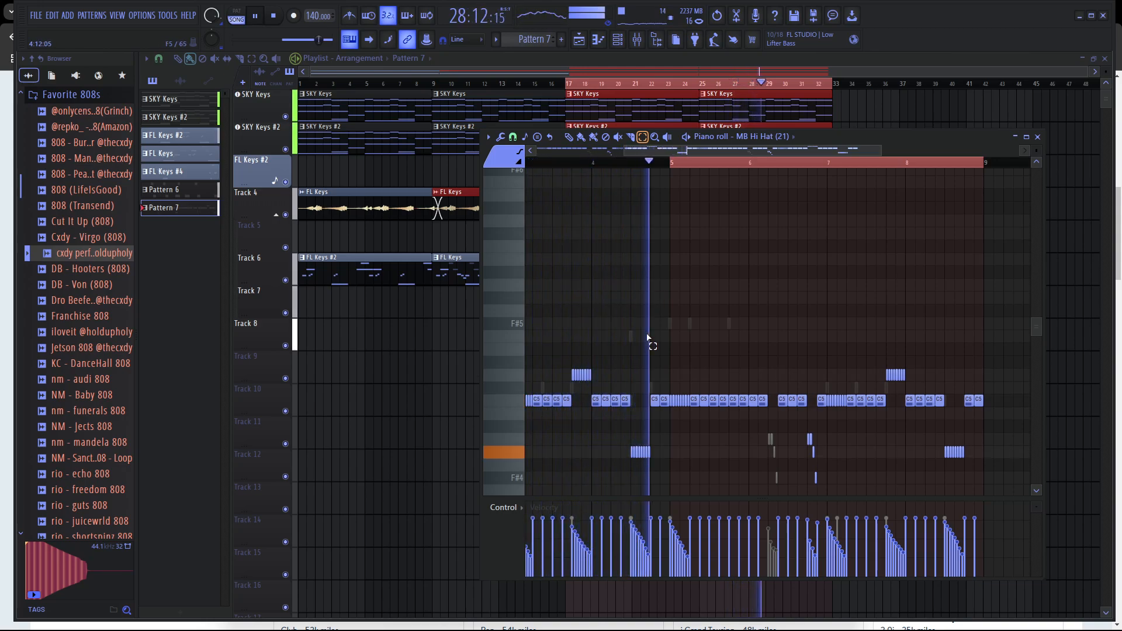
pyautogui.click(663, 170)
pyautogui.scroll(-3, 621, 241)
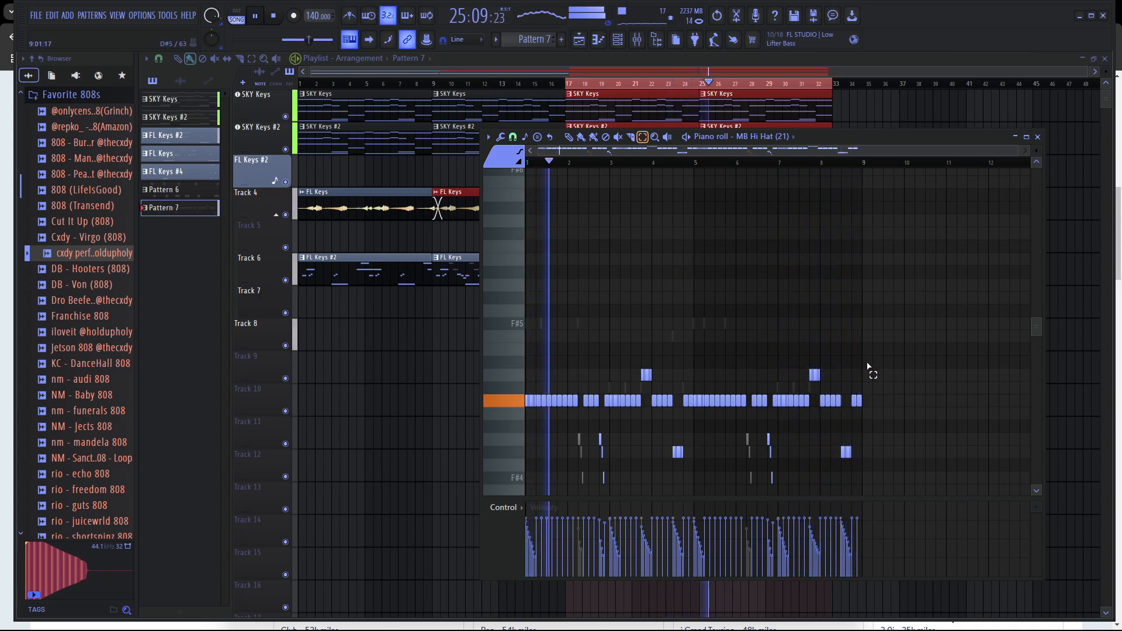
pyautogui.moveTo(908, 331); pyautogui.dragTo(414, 500)
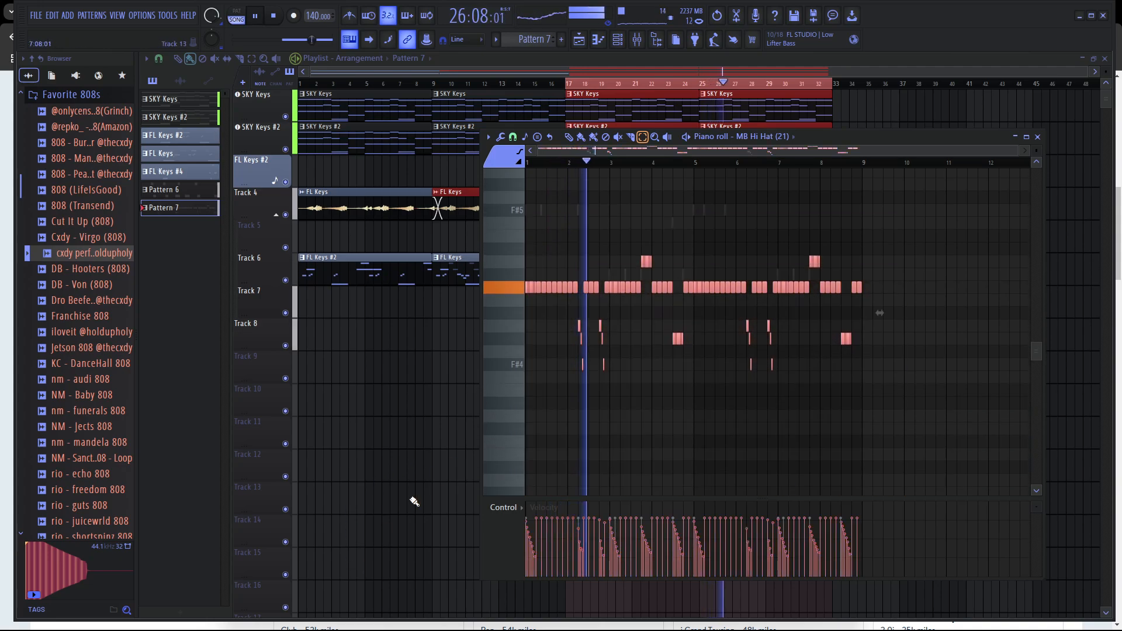
pyautogui.click(808, 272)
pyautogui.keyDown('ctrl'); pyautogui.scroll(2, 646, 206); pyautogui.keyUp('ctrl')
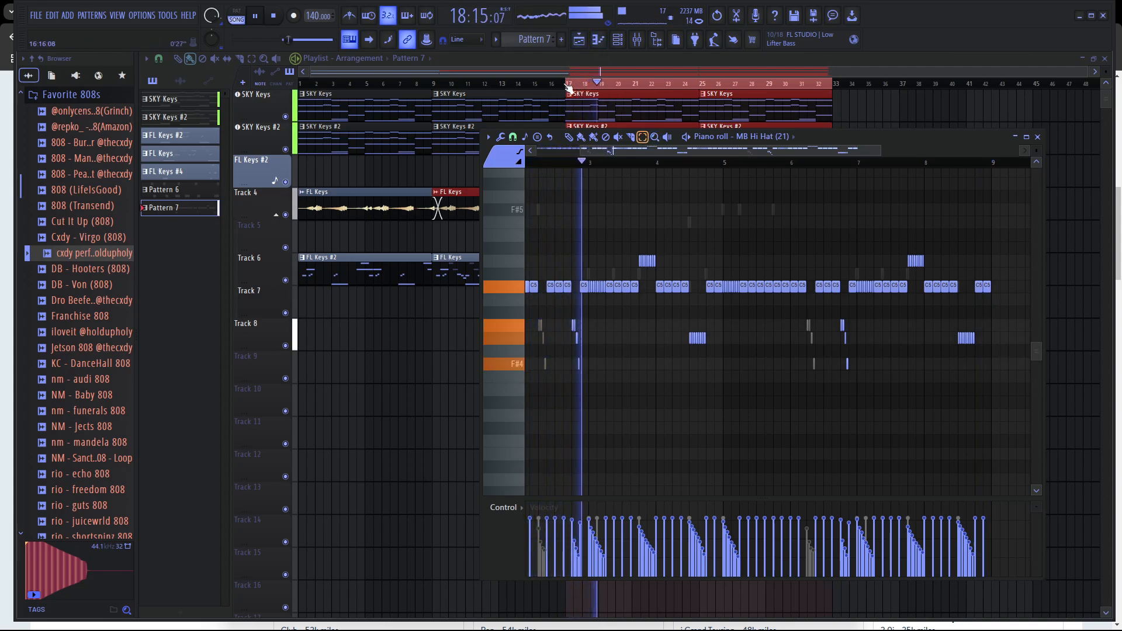
# Return to the playlist, clear the time selection over bars 17 to 32 and create a new empty pattern.
pyautogui.click(252, 59)
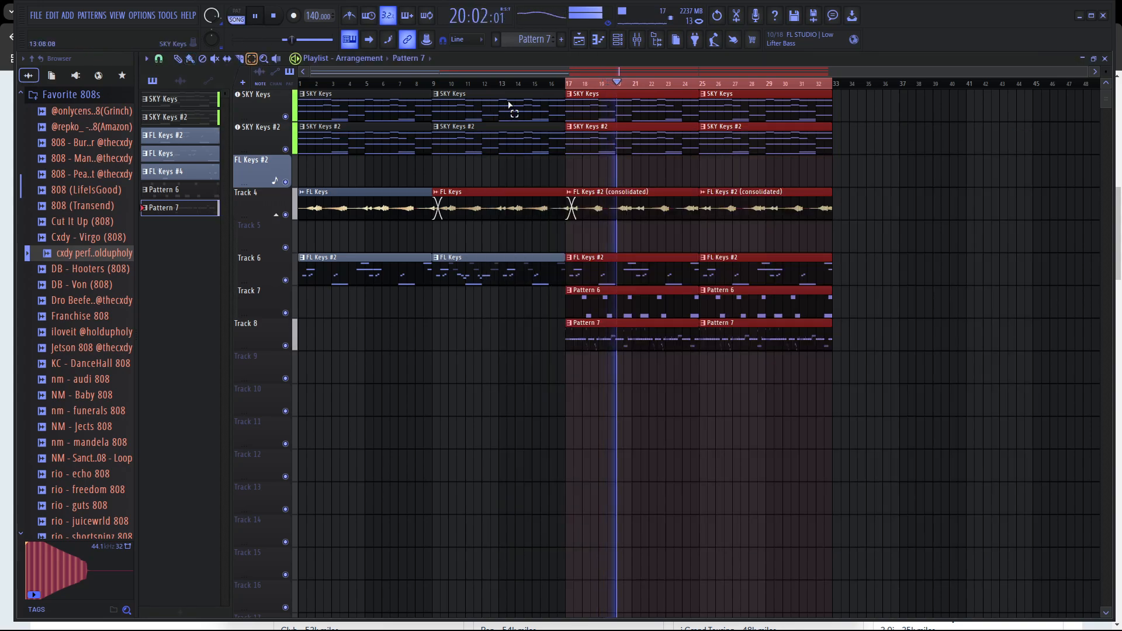
pyautogui.rightClick(564, 82)
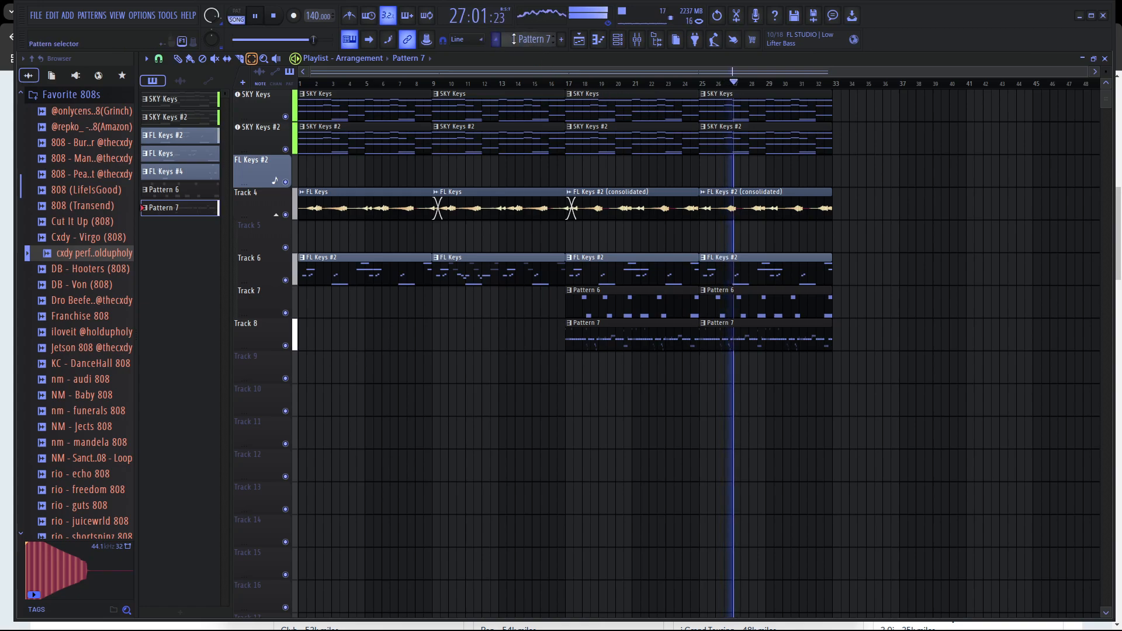
pyautogui.click(564, 40)
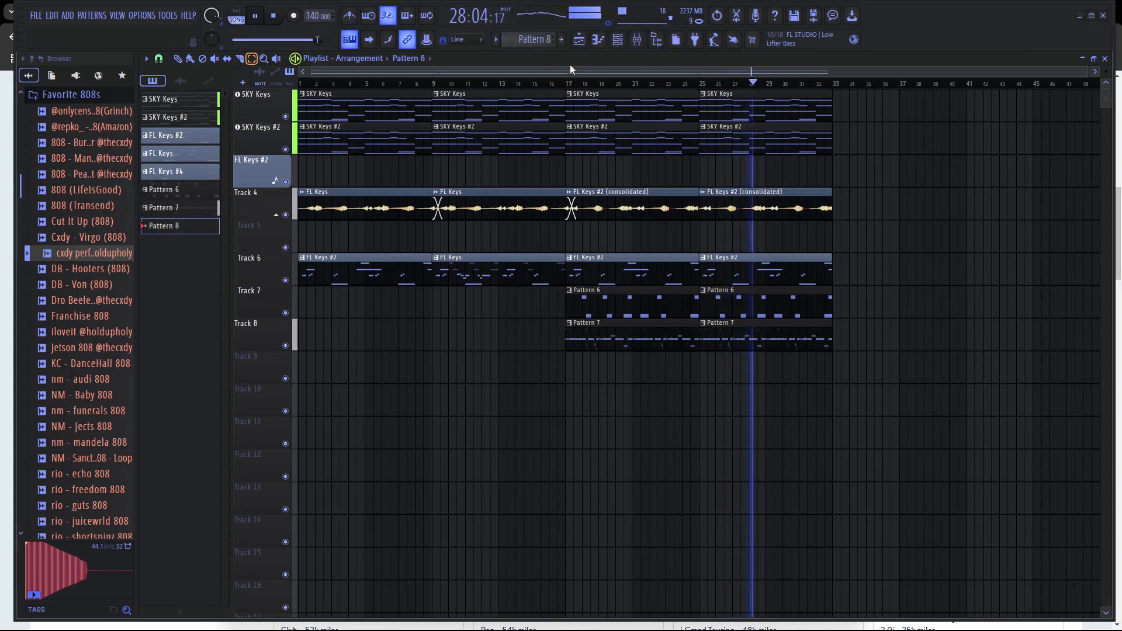
# Place an eight-bar Pattern 8 clip on Track 9 from bar 25, and set the time selection to bars 25 to 32.
pyautogui.moveTo(502, 368); pyautogui.dragTo(706, 373)
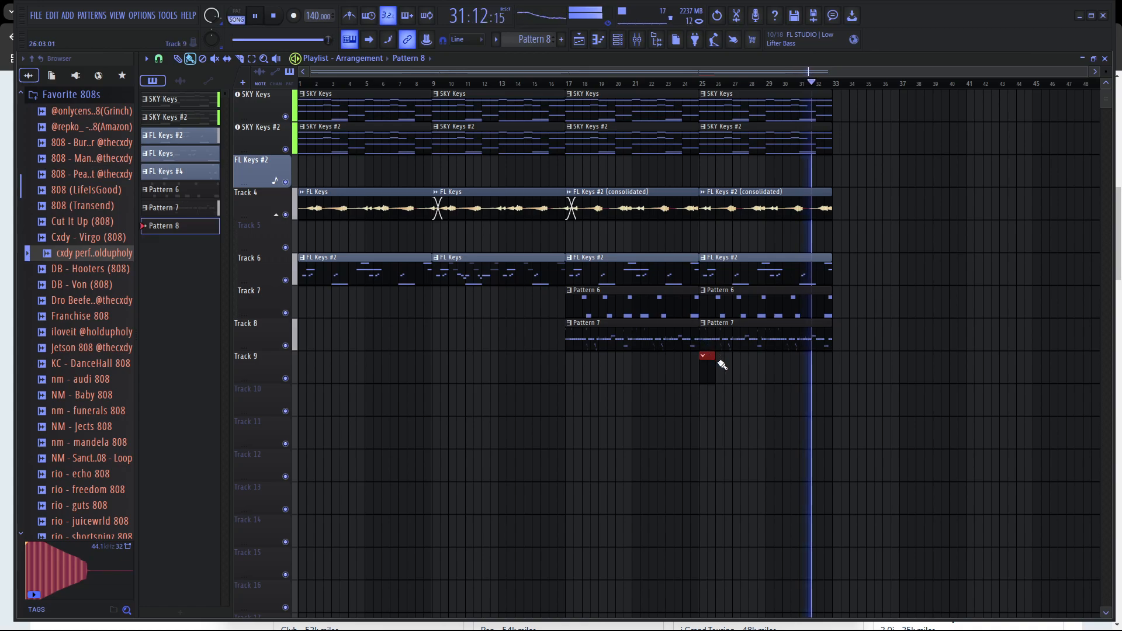
pyautogui.moveTo(714, 356); pyautogui.dragTo(828, 353)
pyautogui.press('space')
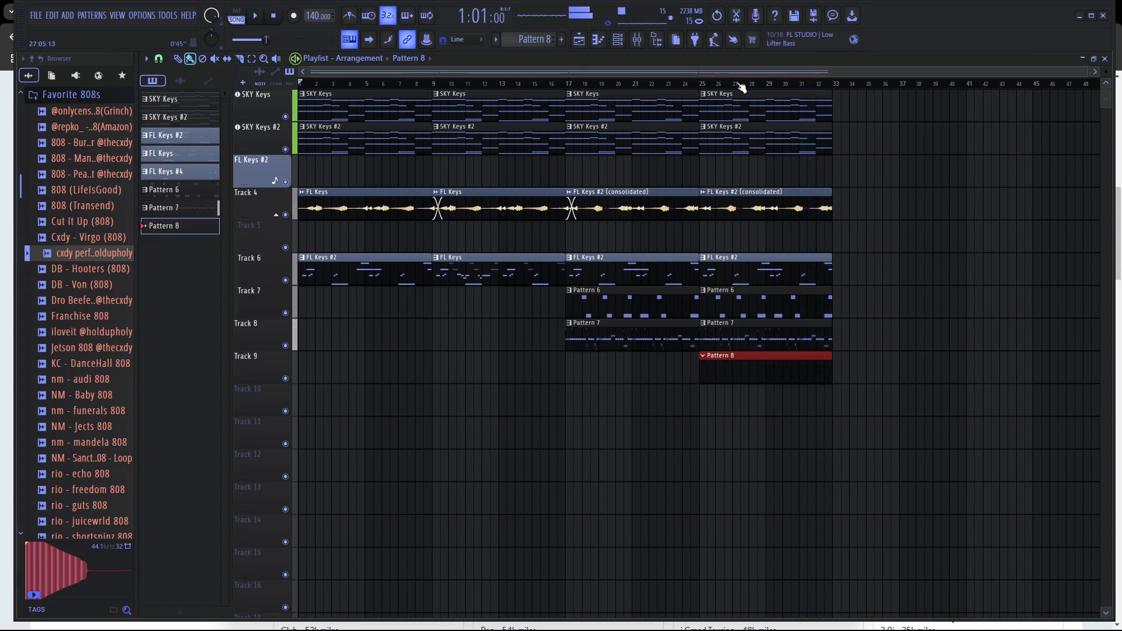
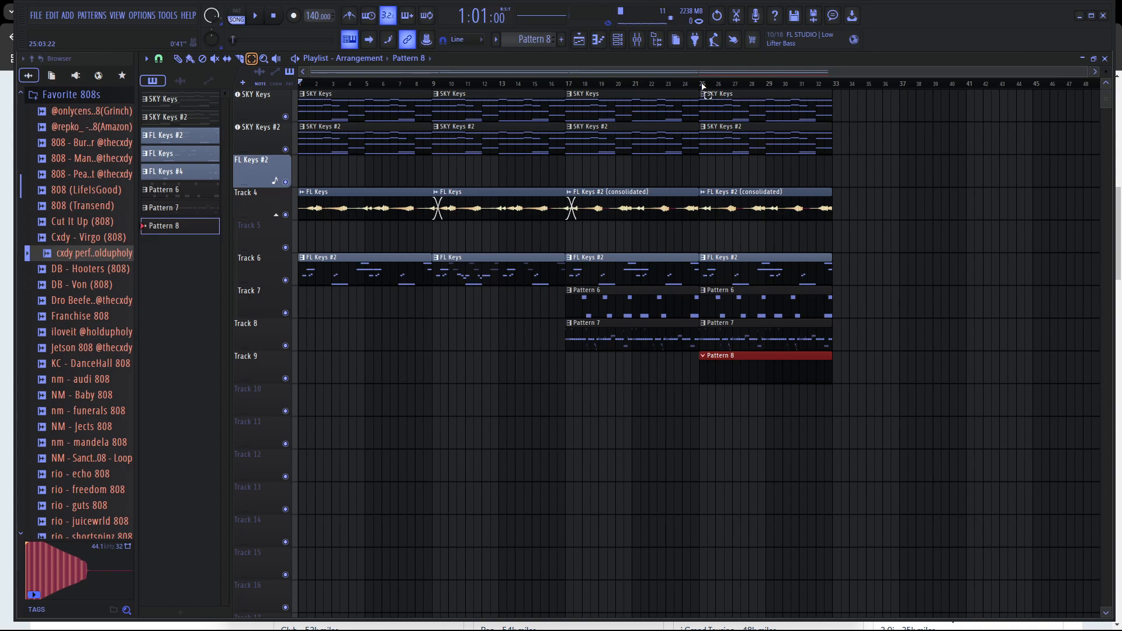
pyautogui.moveTo(700, 82); pyautogui.dragTo(824, 94)
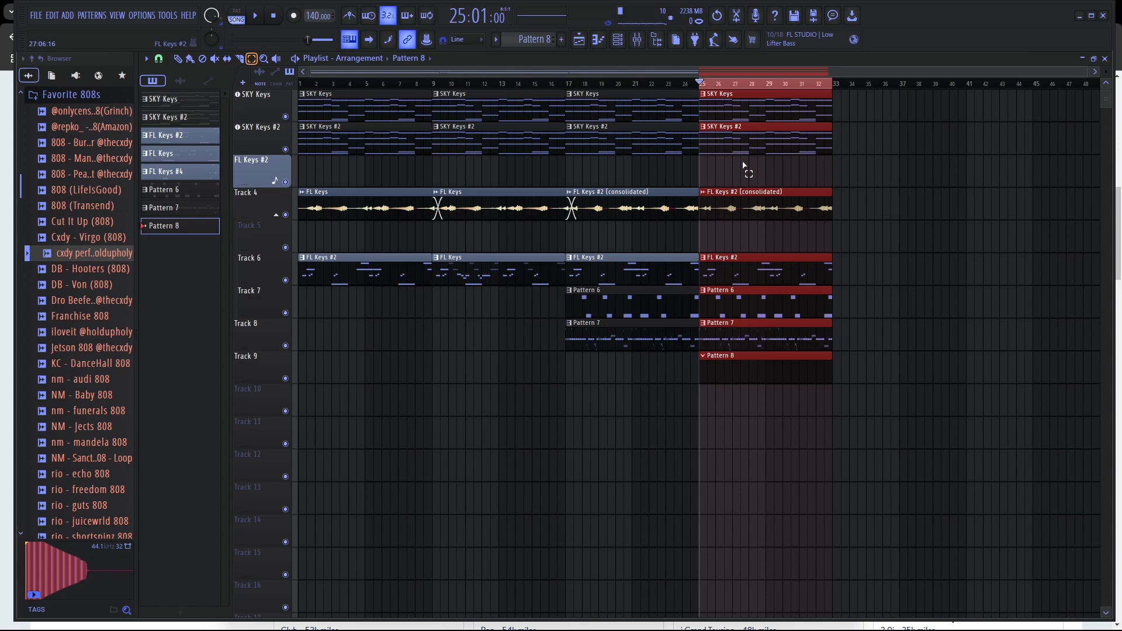
# Open the channel rack and add an ESW Vinyl Guitar 2 instrument channel.
pyautogui.click(598, 40)
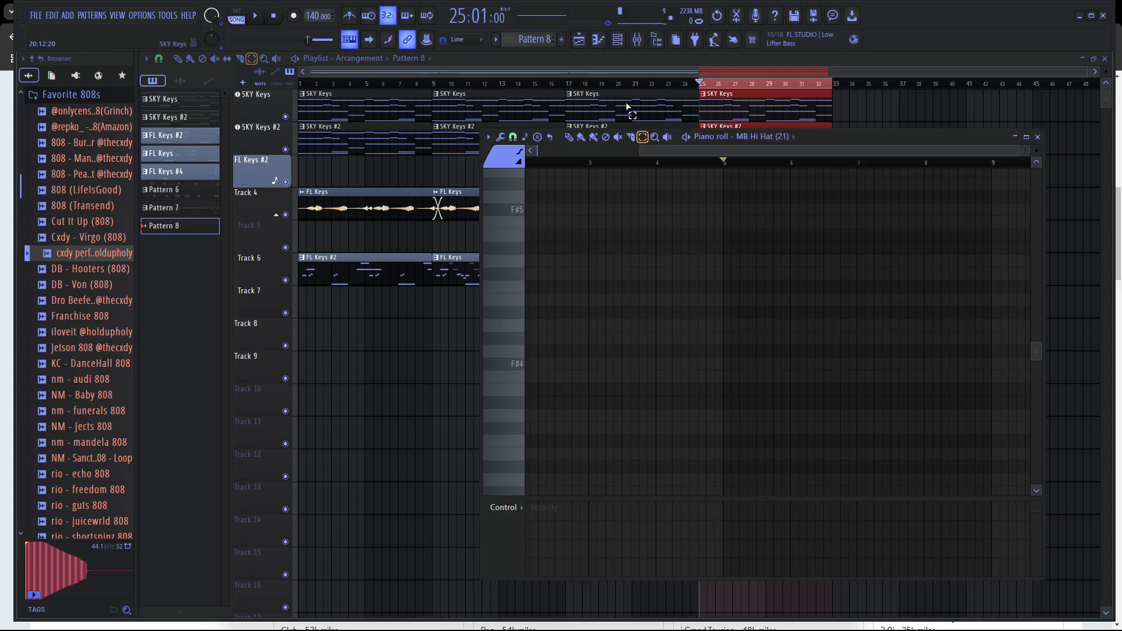
pyautogui.click(617, 39)
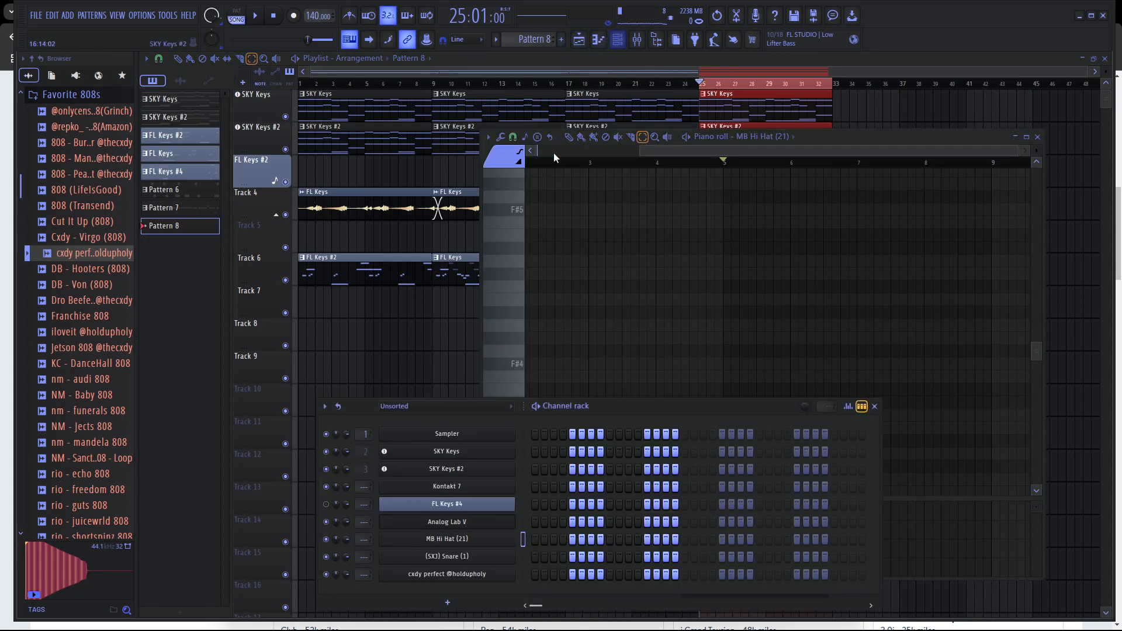
pyautogui.click(450, 605)
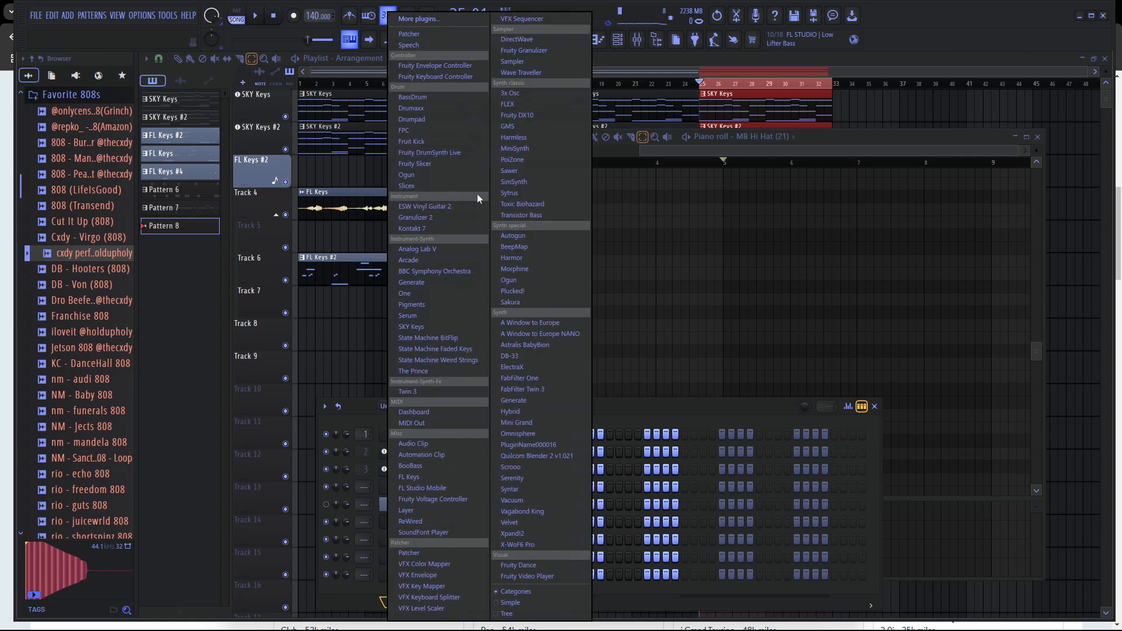
pyautogui.click(466, 206)
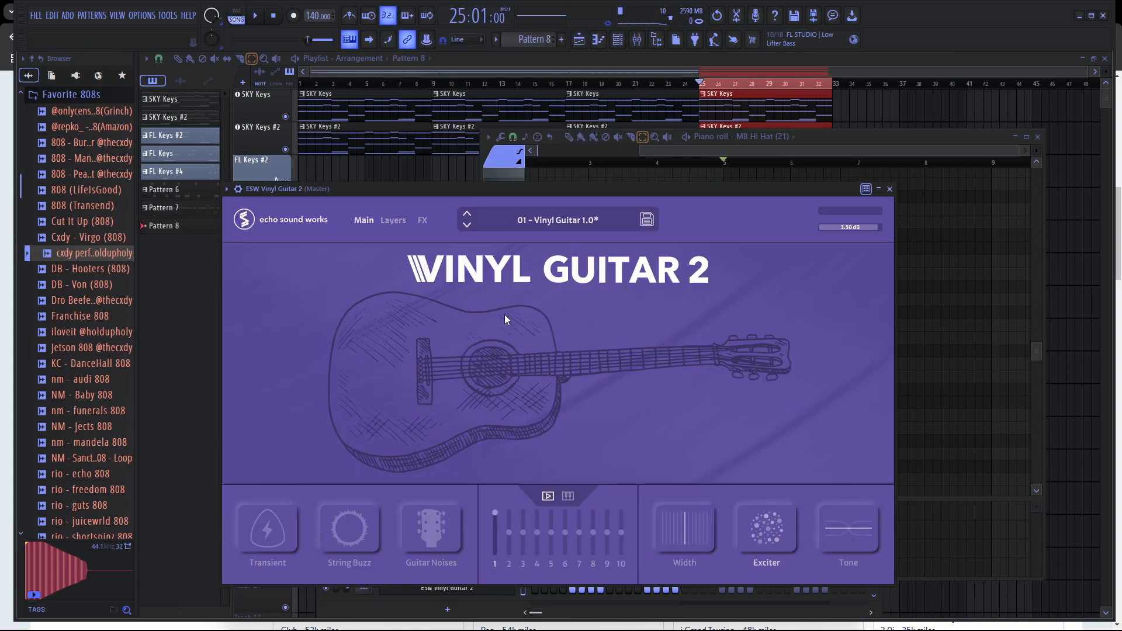
# Switch the piano roll's target channel to ESW Vinyl Guitar 2 and place a D#4 note in bar 2.
pyautogui.click(834, 134)
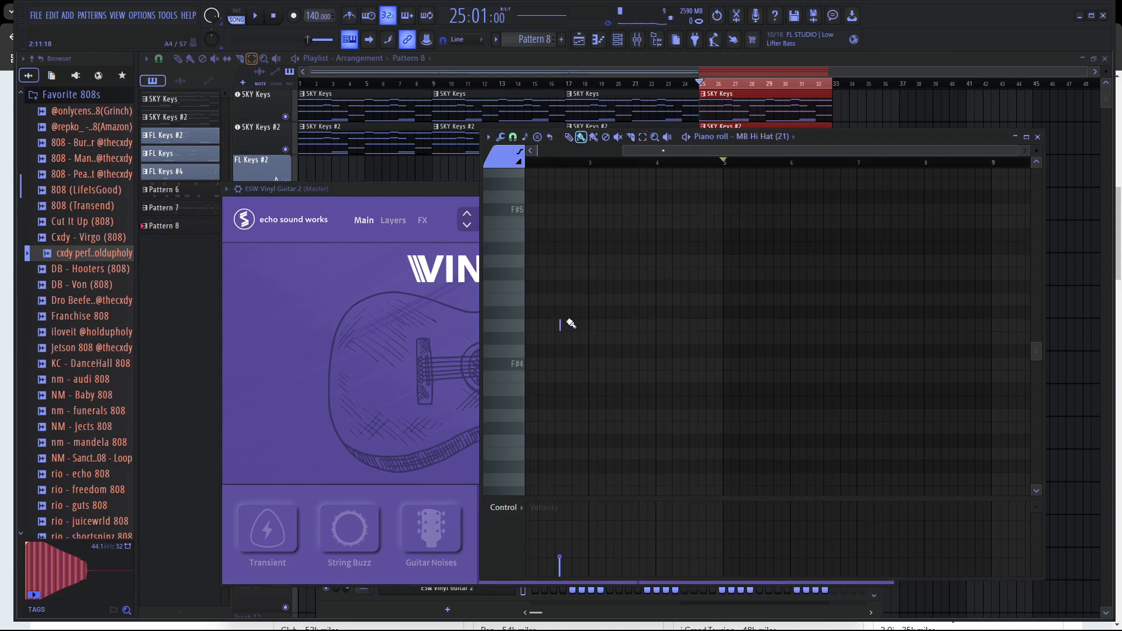
pyautogui.moveTo(604, 328); pyautogui.dragTo(568, 360)
pyautogui.click(772, 138)
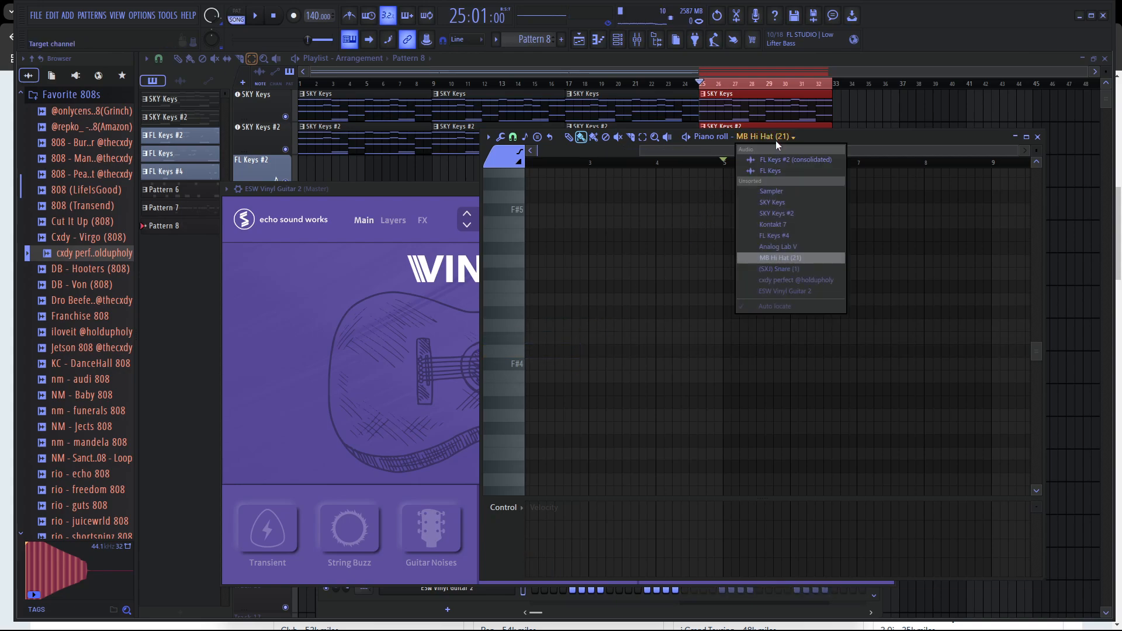
pyautogui.click(783, 291)
pyautogui.click(560, 402)
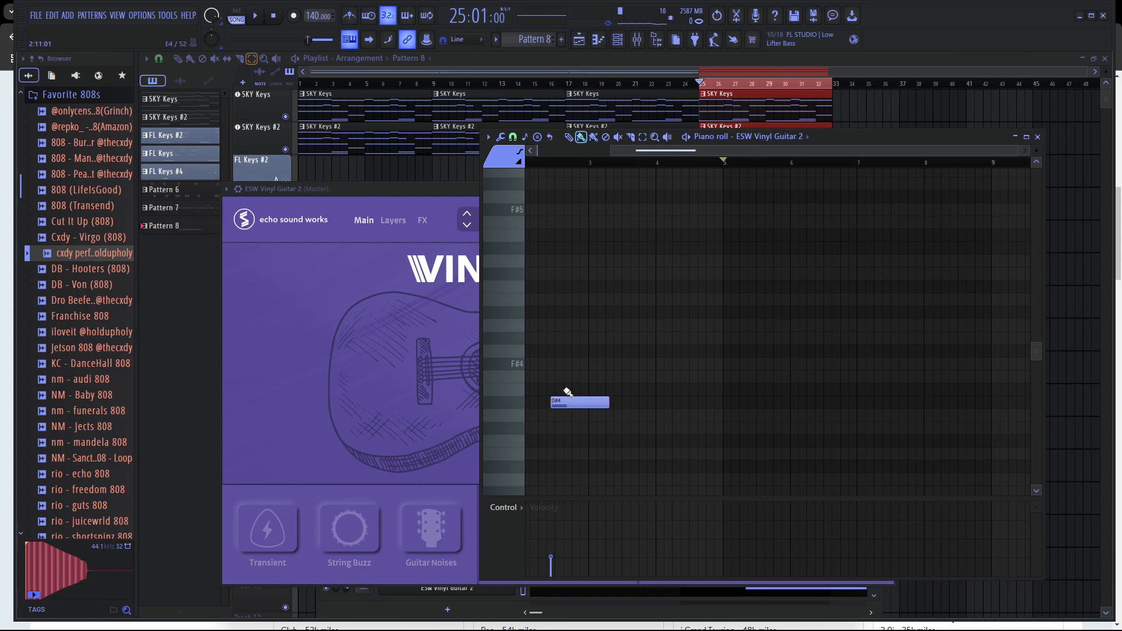
# Move the D#4 guitar note to F#5 at the start of bar 1 and audition it with the loop.
pyautogui.moveTo(568, 392); pyautogui.dragTo(316, 228)
pyautogui.press('space')
pyautogui.scroll(1, 576, 274)
pyautogui.press('space')
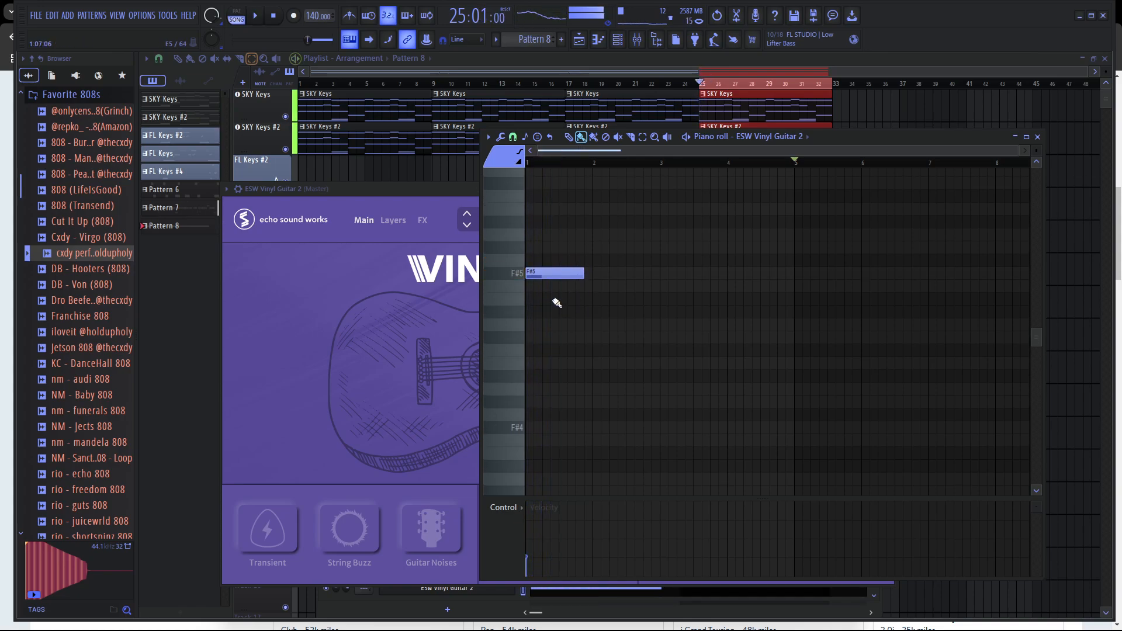
pyautogui.scroll(2, 561, 305)
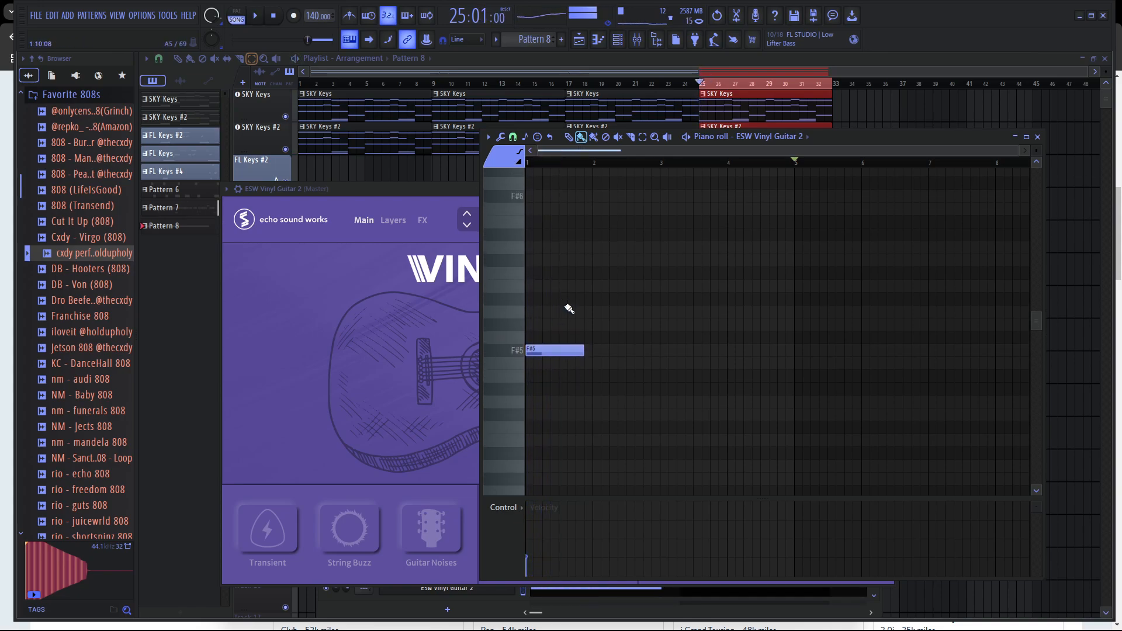
# Add a G#5 note shortly after the F#5 note and an F5 note near the end of bar 1, auditioning the phrase.
pyautogui.click(543, 350)
pyautogui.moveTo(553, 308)
pyautogui.mouseDown()
pyautogui.moveTo(549, 327)
pyautogui.moveTo(567, 360)
pyautogui.moveTo(666, 360)
pyautogui.moveTo(655, 357)
pyautogui.mouseUp()
pyautogui.press('space')
pyautogui.press('space')
pyautogui.scroll(2, 556, 334)
pyautogui.press('space')
pyautogui.press('space')
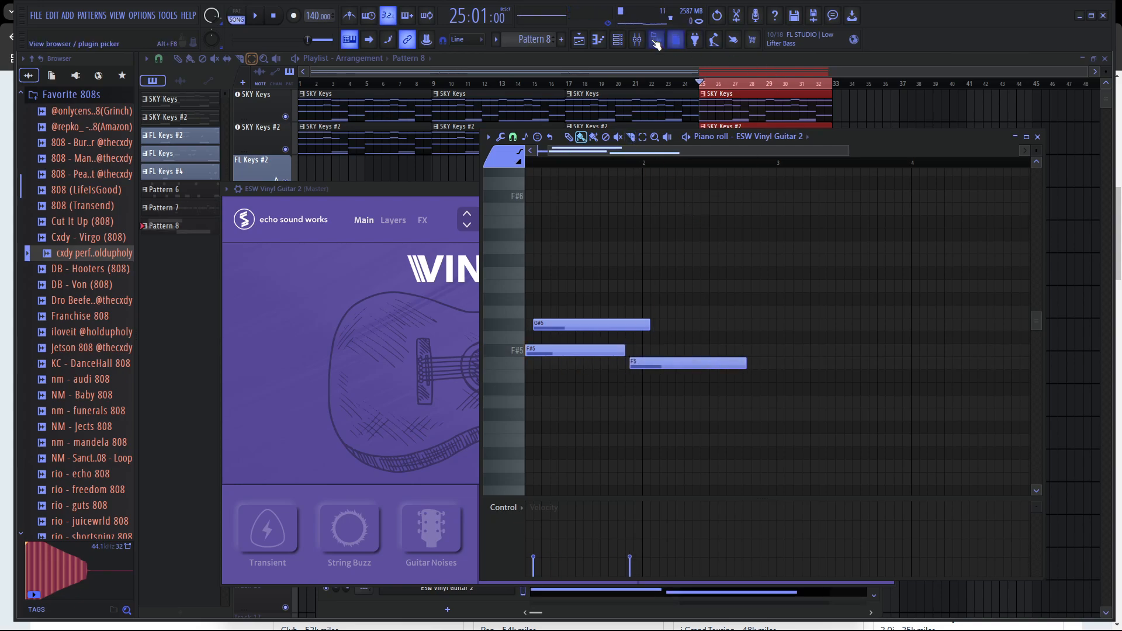
# Assign the Kontakt 7 channel to a new mixer track, lower that track's volume and listen to the balance.
pyautogui.click(624, 42)
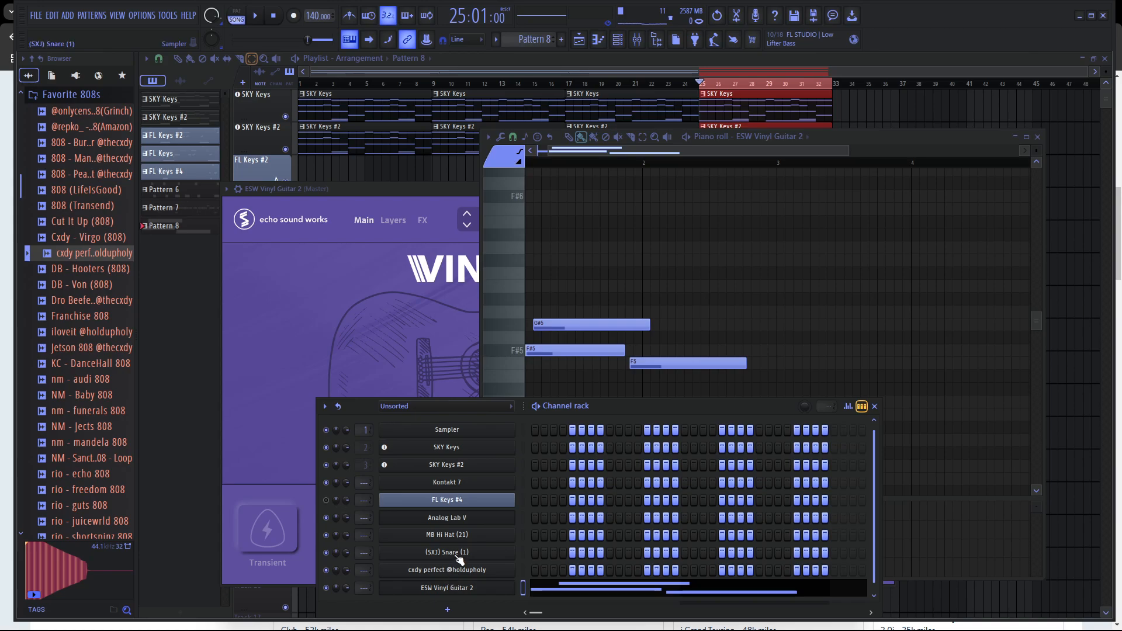
pyautogui.rightClick(467, 484)
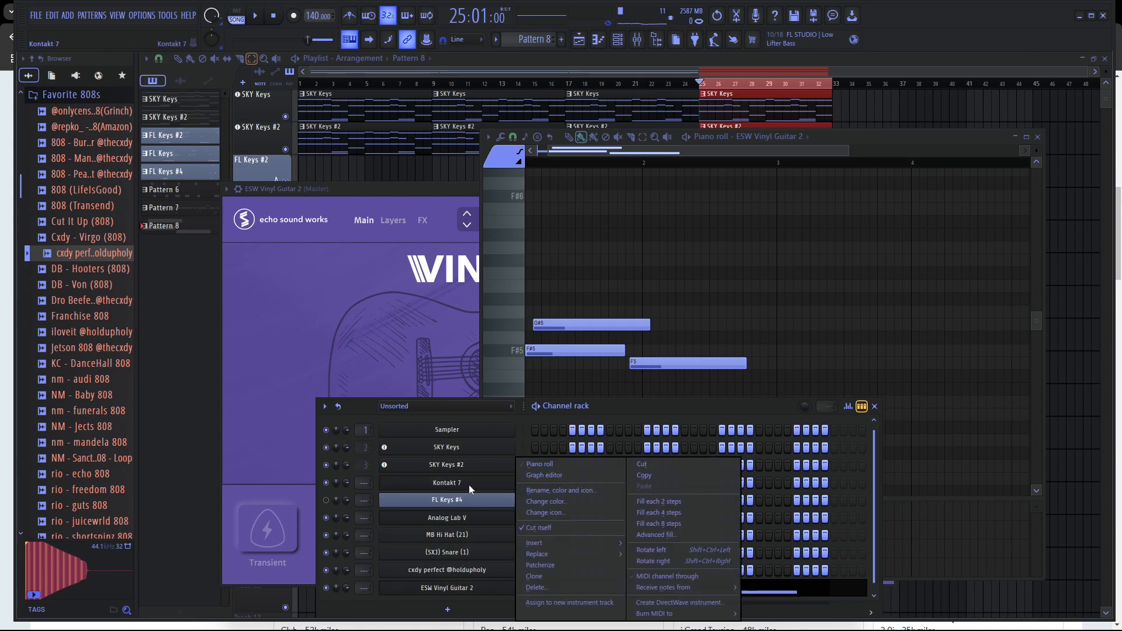
pyautogui.click(546, 601)
pyautogui.moveTo(287, 401); pyautogui.dragTo(287, 447)
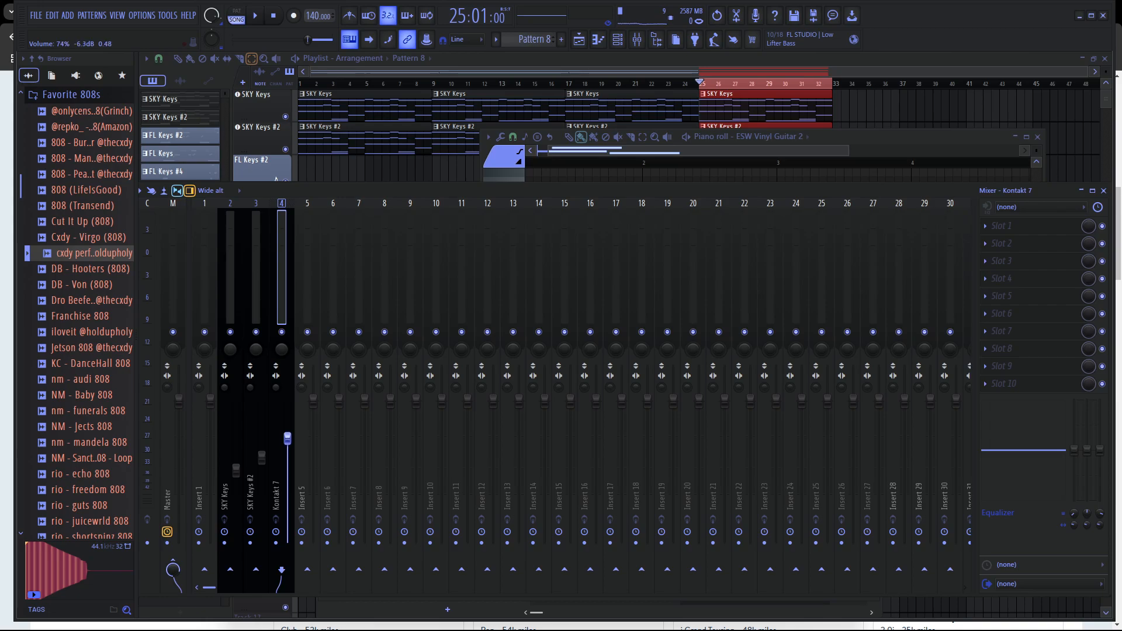
pyautogui.press('space')
pyautogui.press('space')
# Select the three guitar notes and try them one octave higher during playback.
pyautogui.click(815, 135)
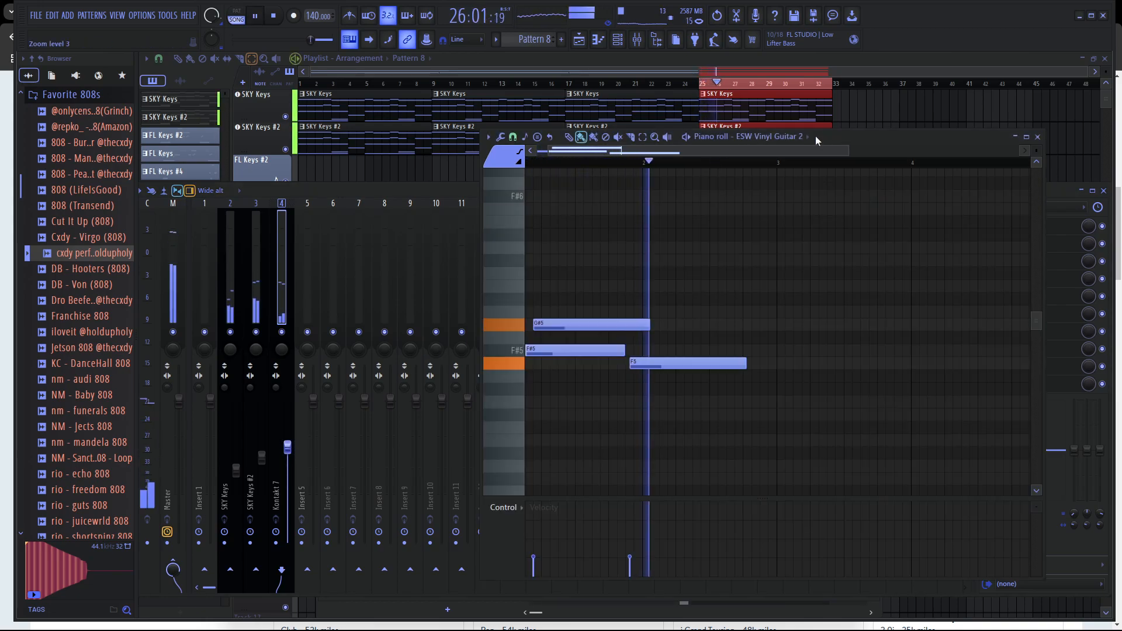
pyautogui.click(642, 136)
pyautogui.moveTo(646, 306); pyautogui.dragTo(604, 370)
pyautogui.hotkey('ctrl', 'Up')
pyautogui.press('space')
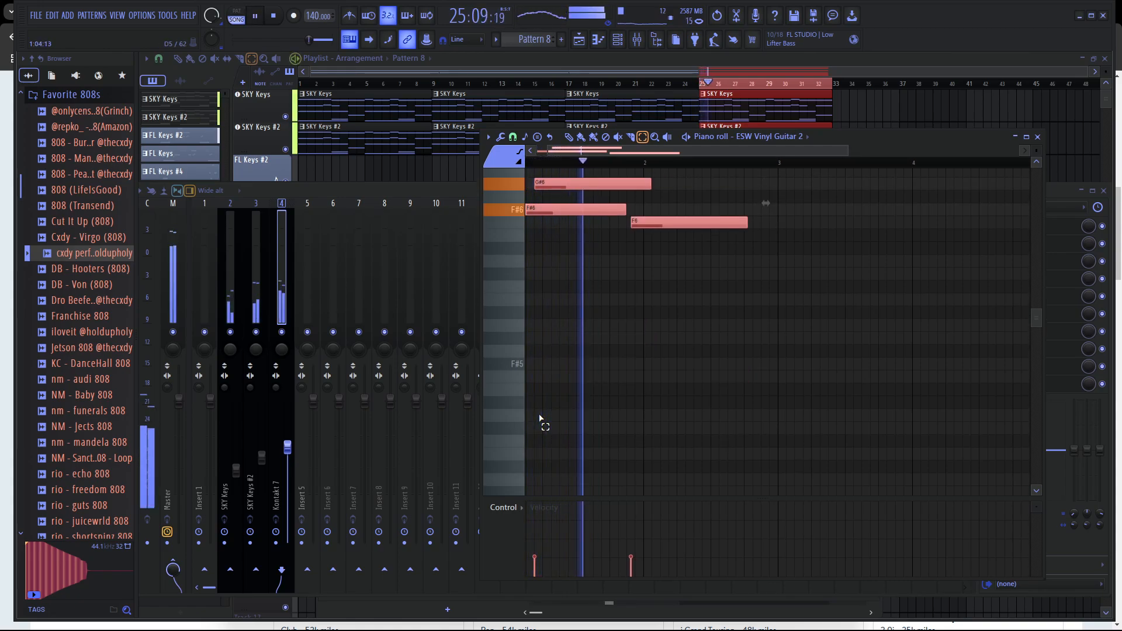
# Try the three guitar notes an octave lower, then return them to their original octave and listen again.
pyautogui.hotkey('ctrl', 'Down')
pyautogui.hotkey('ctrl', 'Down')
pyautogui.press('space')
pyautogui.press('space')
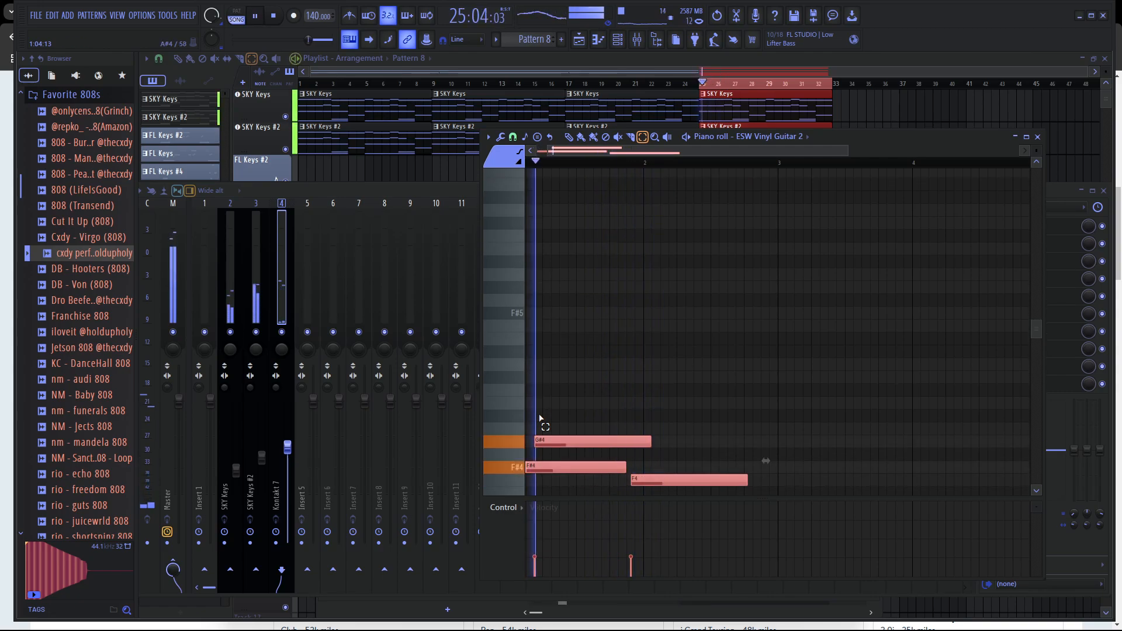
pyautogui.press('space')
pyautogui.hotkey('ctrl', 'Down')
pyautogui.hotkey('ctrl', 'Up')
pyautogui.hotkey('ctrl', 'Up')
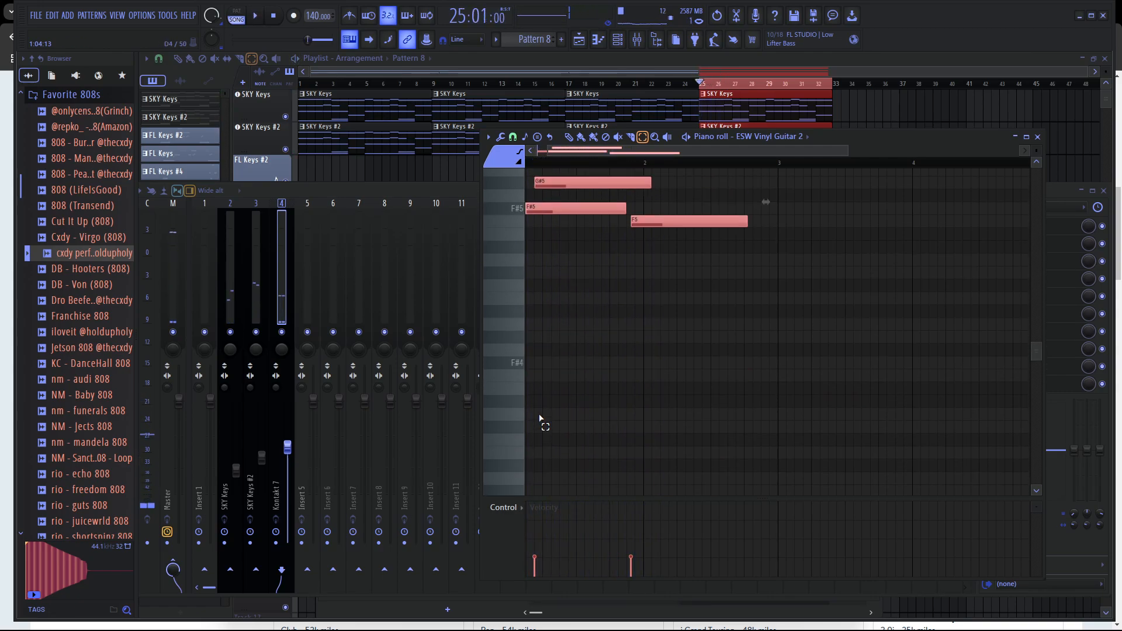
pyautogui.press('space')
pyautogui.press('space')
# Open the ESW Vinyl Guitar 2 instrument, set its master volume to 6.00 dB and play the loop.
pyautogui.click(619, 45)
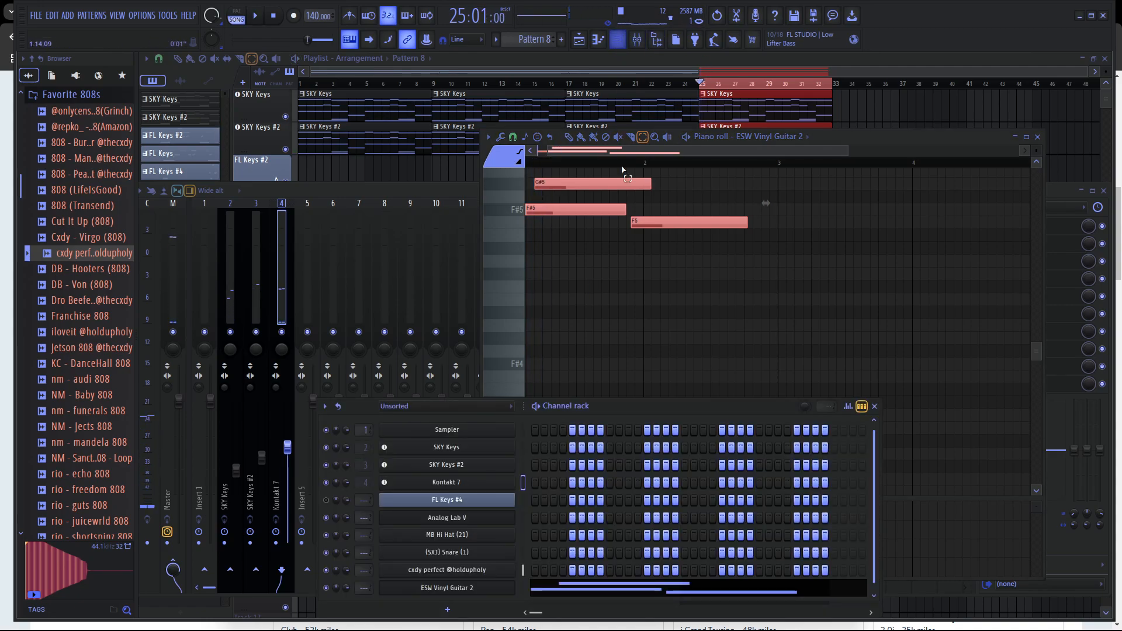
pyautogui.click(491, 588)
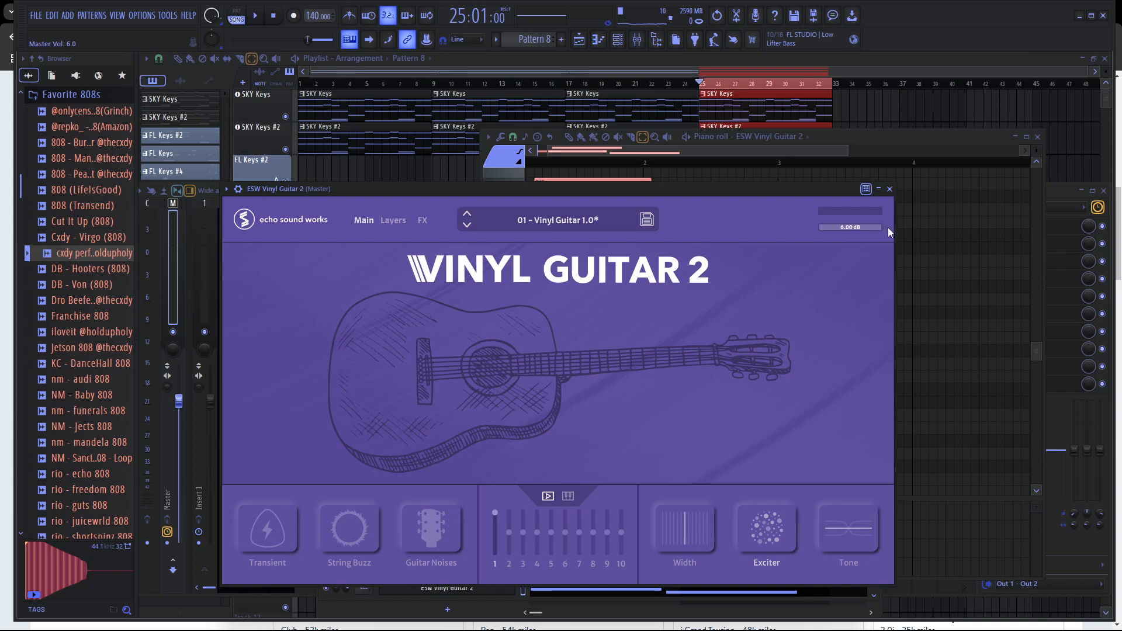
pyautogui.press('space')
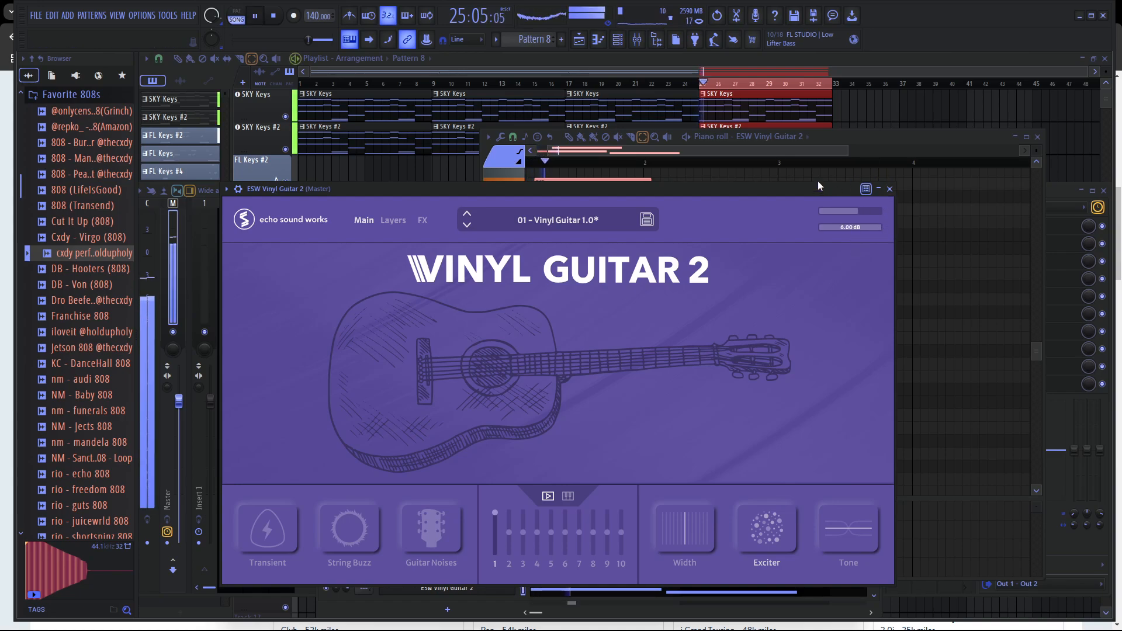
# Stop playback, return to the guitar's piano roll and slightly shorten the three selected notes.
pyautogui.click(867, 155)
pyautogui.press('space')
pyautogui.scroll(1, 617, 185)
pyautogui.scroll(2, 617, 189)
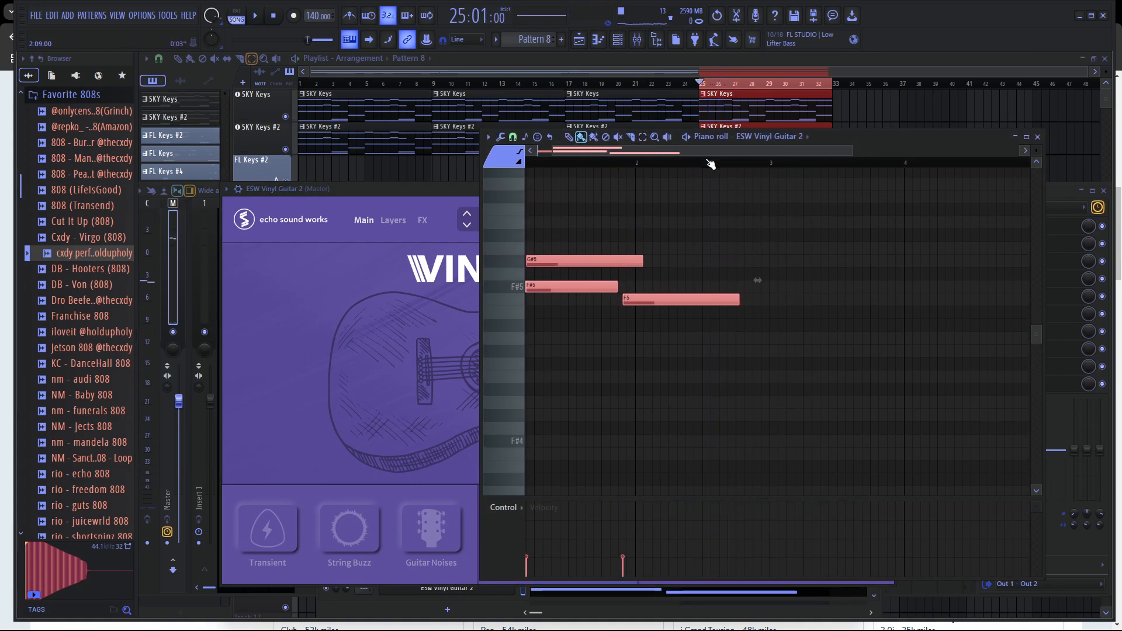
pyautogui.moveTo(701, 152); pyautogui.dragTo(553, 171)
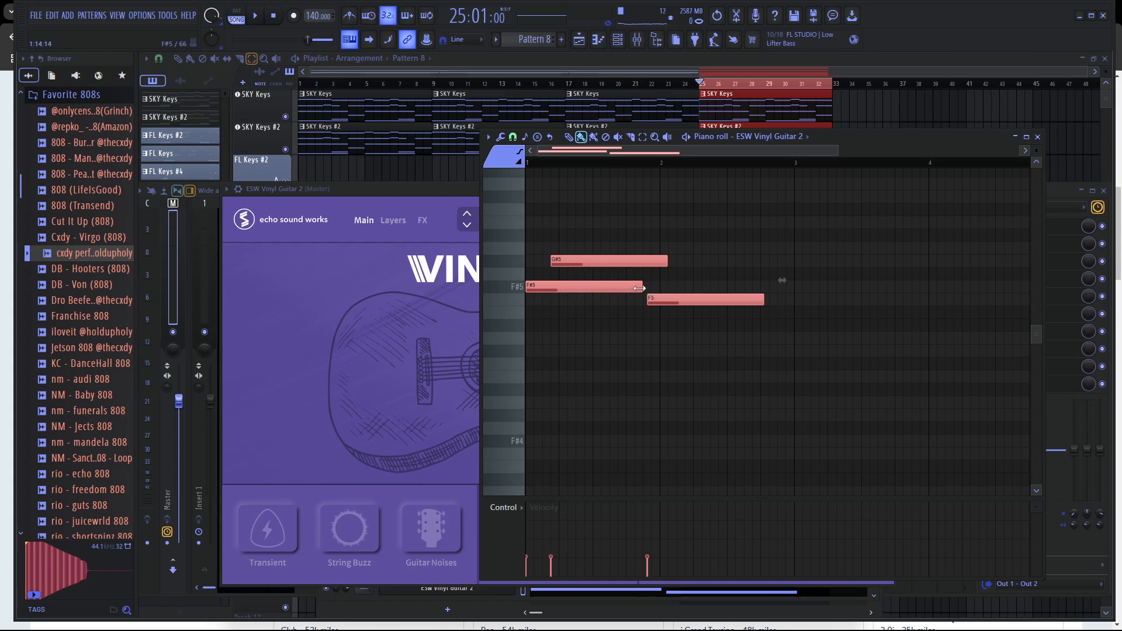
# Assign the ESW Vinyl Guitar 2 channel to its own new mixer track.
pyautogui.click(626, 39)
pyautogui.rightClick(481, 587)
pyautogui.click(570, 603)
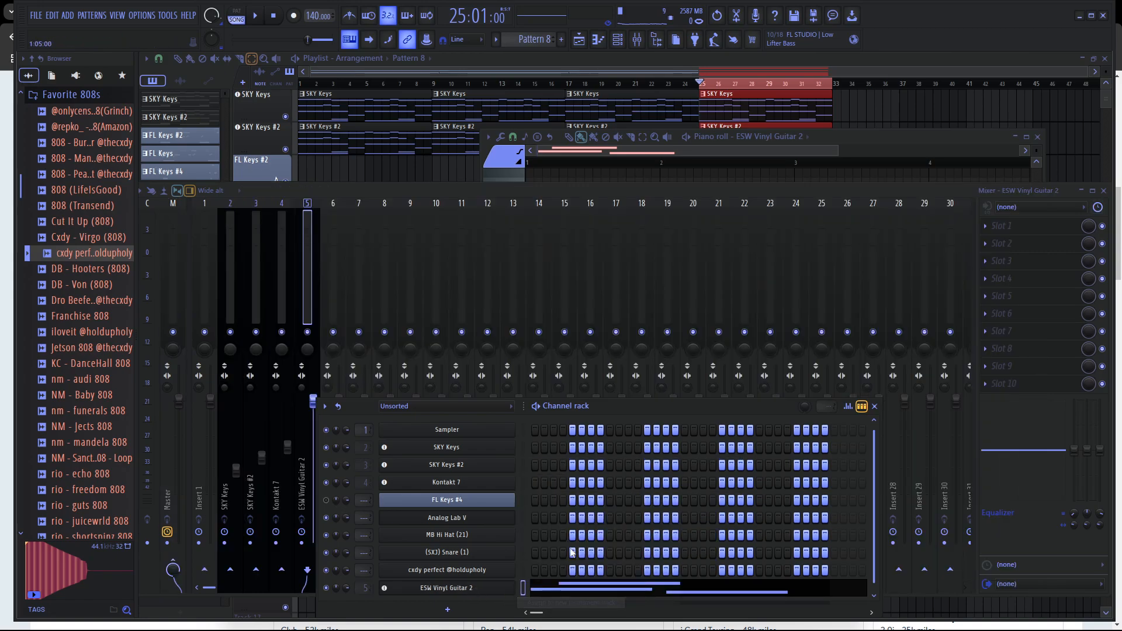
# Load the JJP-Guitars Stereo effect into the first slot of the guitar's mixer track and browse its presets.
pyautogui.click(987, 230)
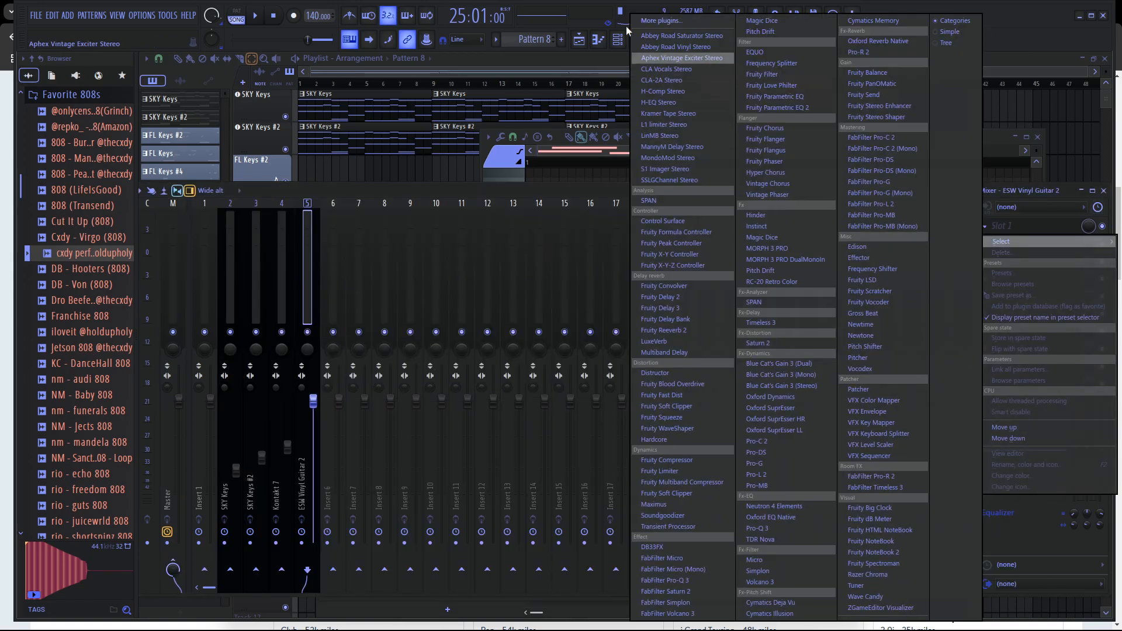
pyautogui.click(672, 22)
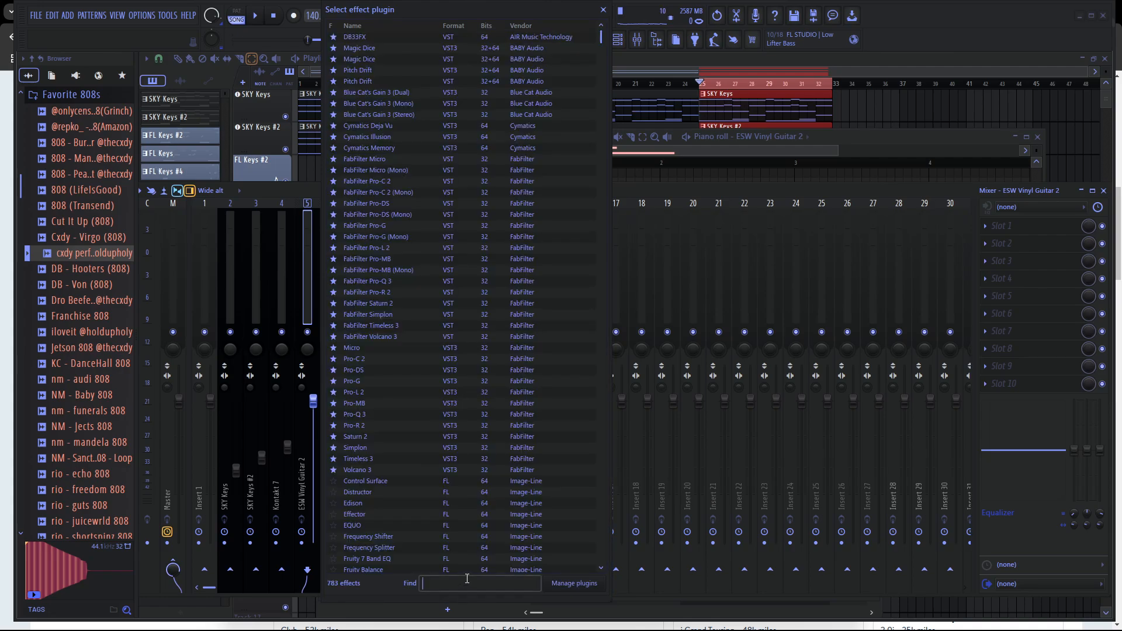
pyautogui.write('guitar')
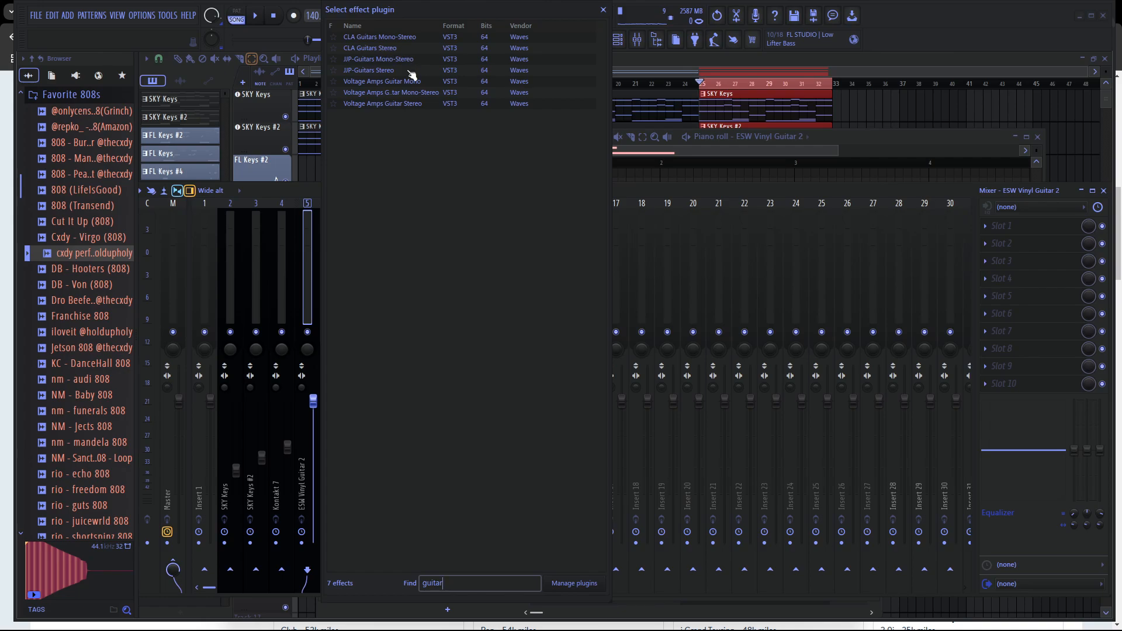
pyautogui.click(390, 71)
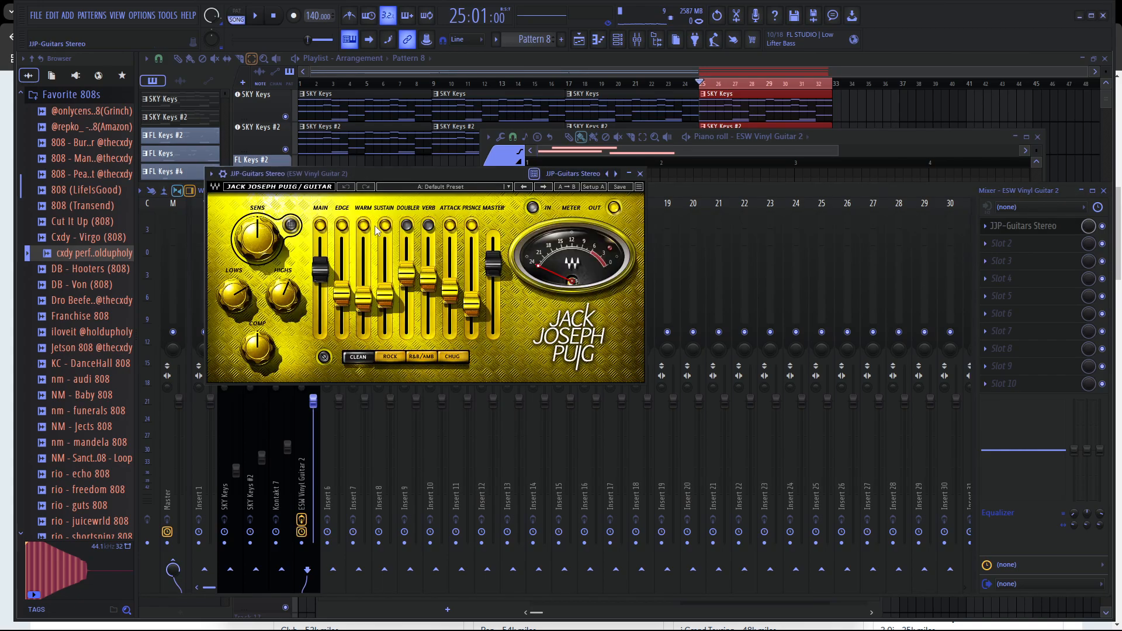
pyautogui.click(403, 187)
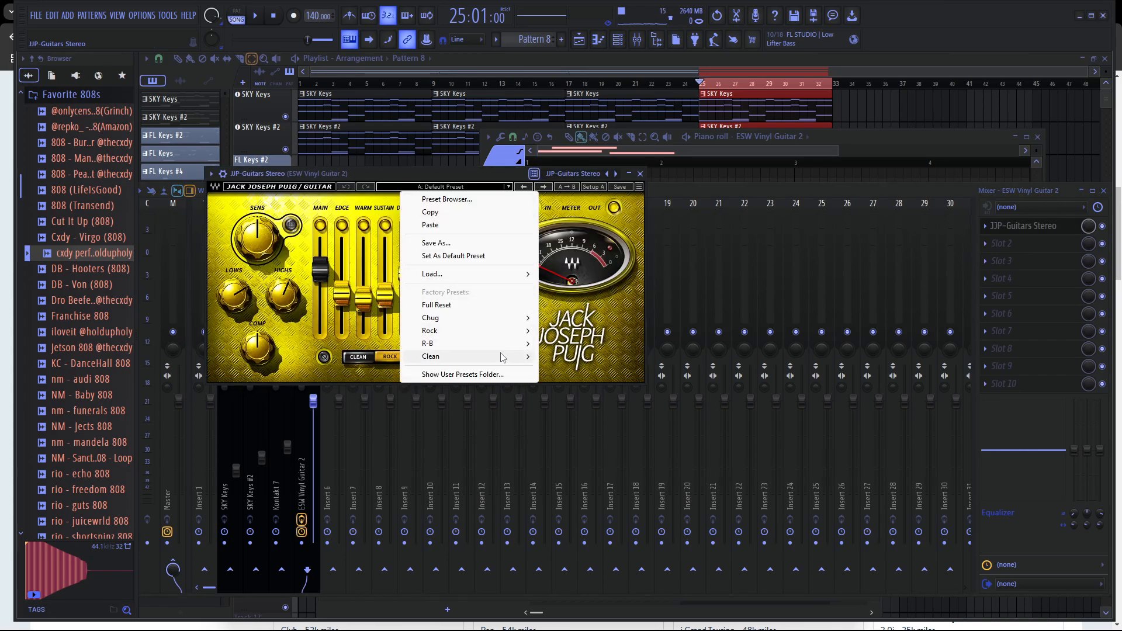
# Replace the effect in the guitar track's first slot with CLA Guitars Stereo and audition it.
pyautogui.click(991, 227)
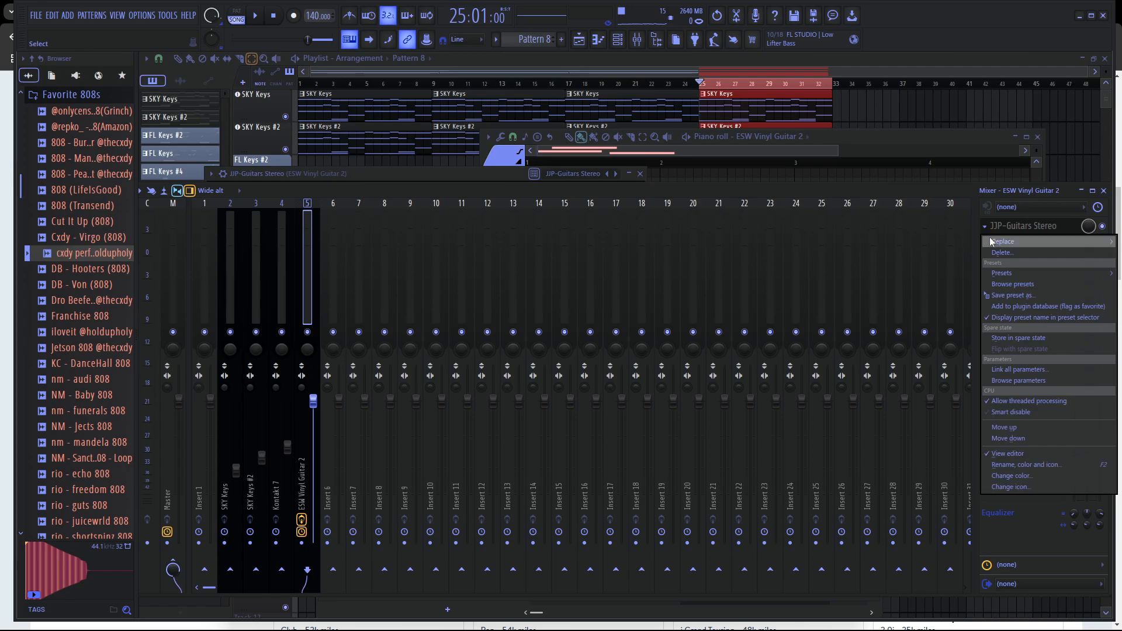
pyautogui.moveTo(999, 241)
pyautogui.click(681, 20)
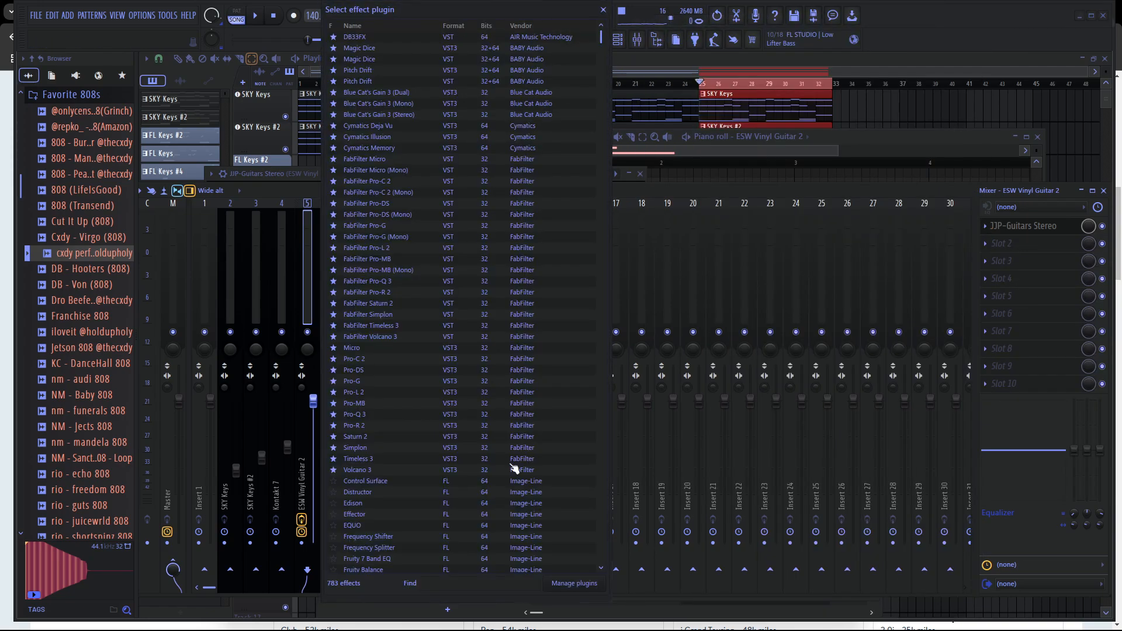
pyautogui.click(467, 577)
pyautogui.write('guitar')
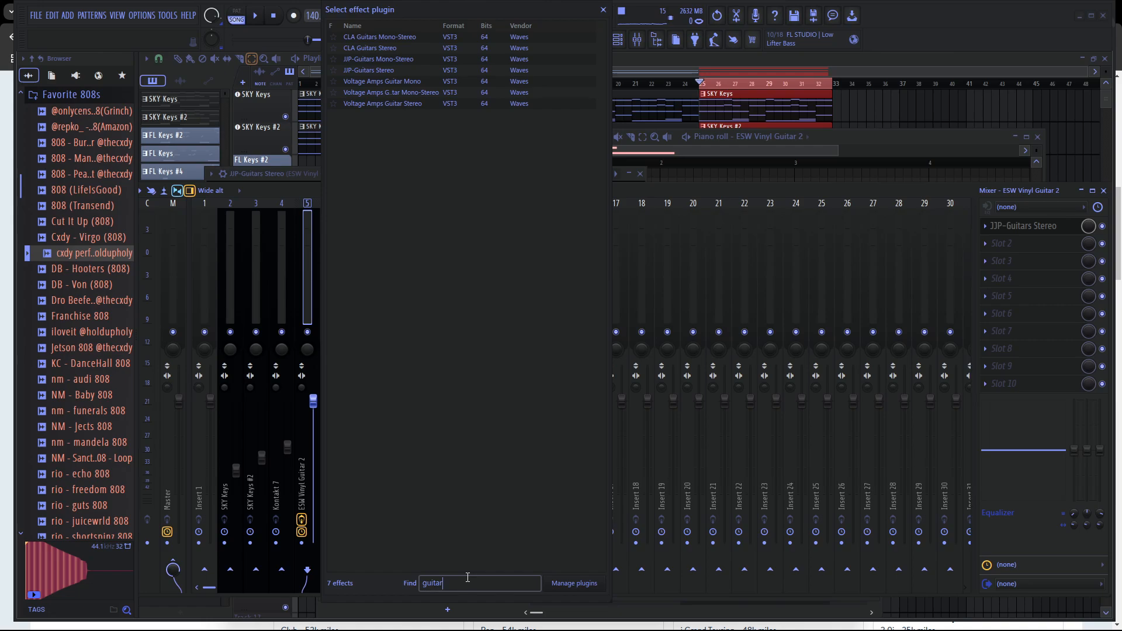
pyautogui.doubleClick(404, 49)
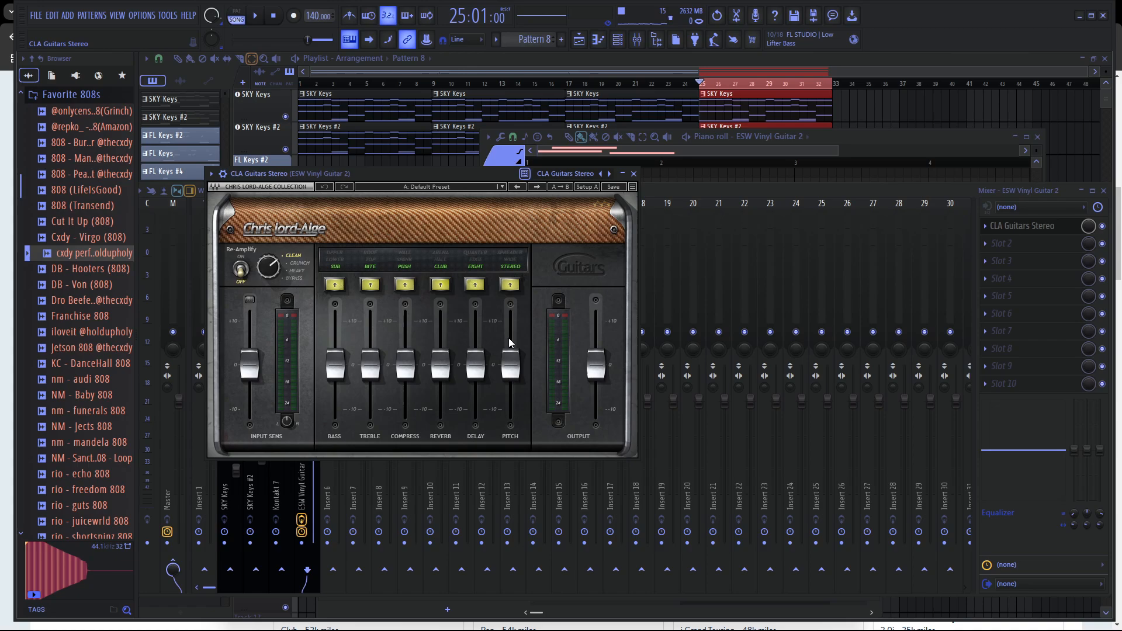
pyautogui.press('space')
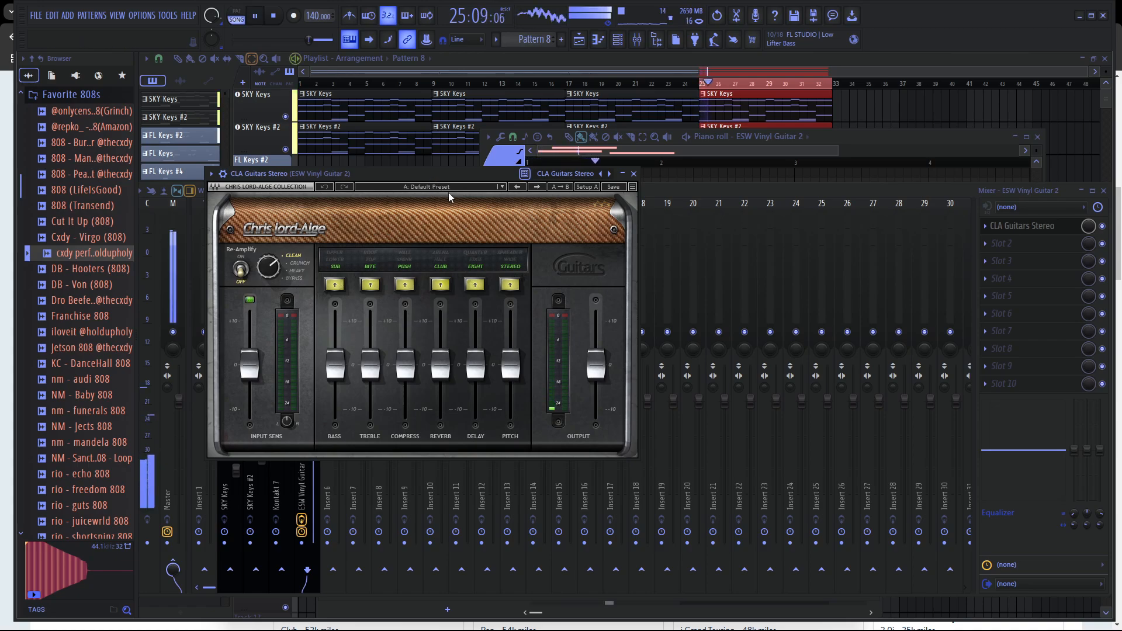
pyautogui.press('space')
# Apply the Acoustic - Strumbolina preset to CLA Guitars Stereo, audition it and bring the piano roll back up.
pyautogui.click(451, 187)
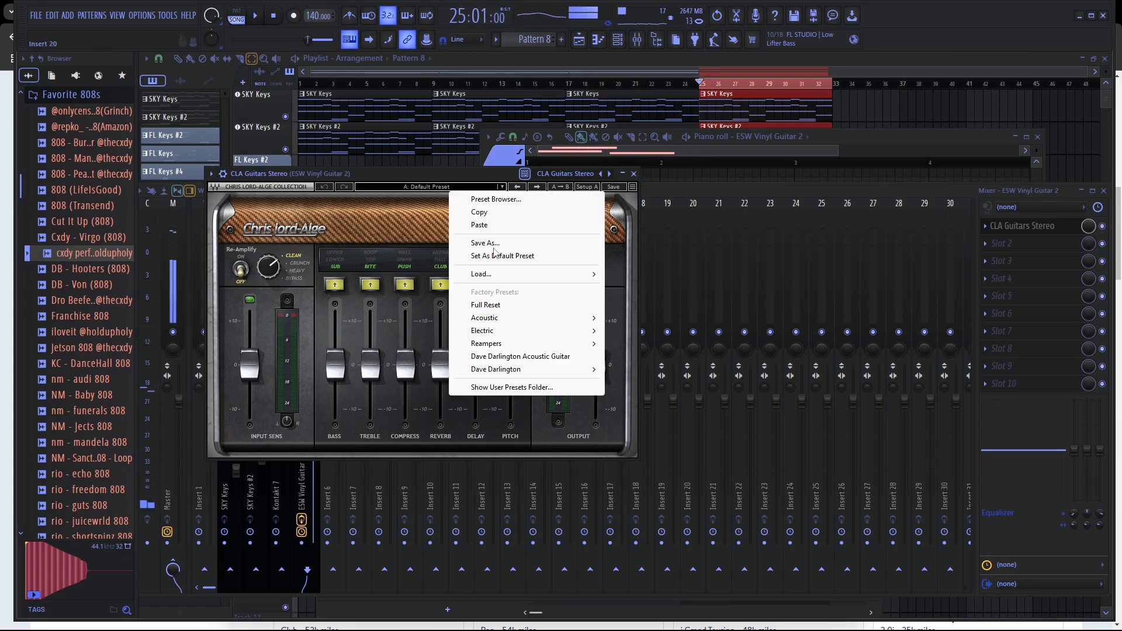
pyautogui.moveTo(533, 318)
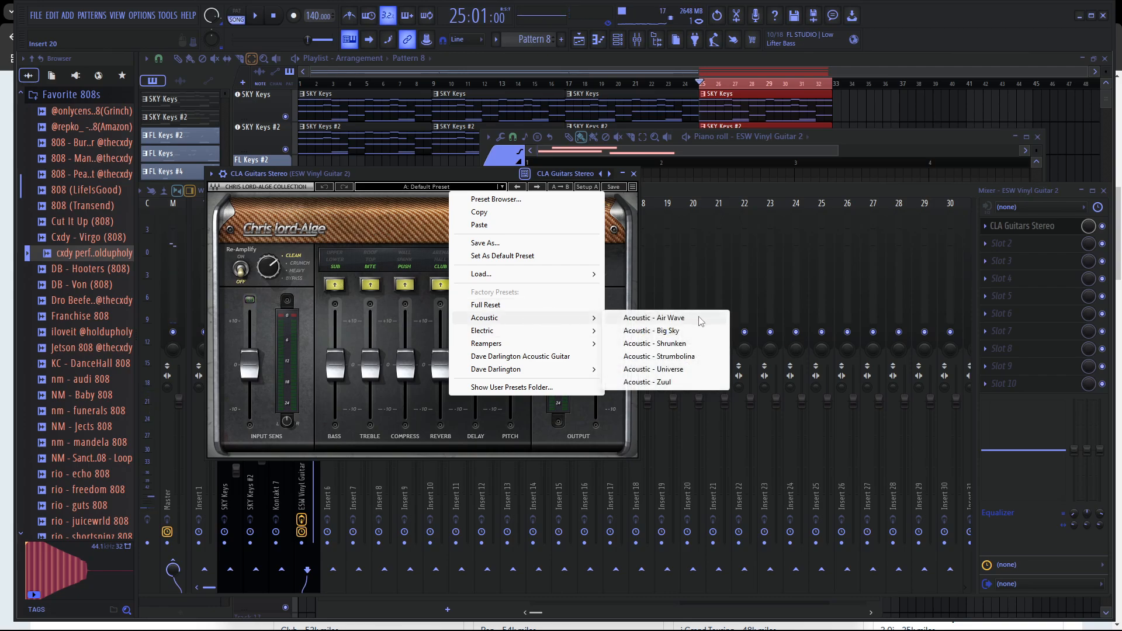
pyautogui.click(695, 357)
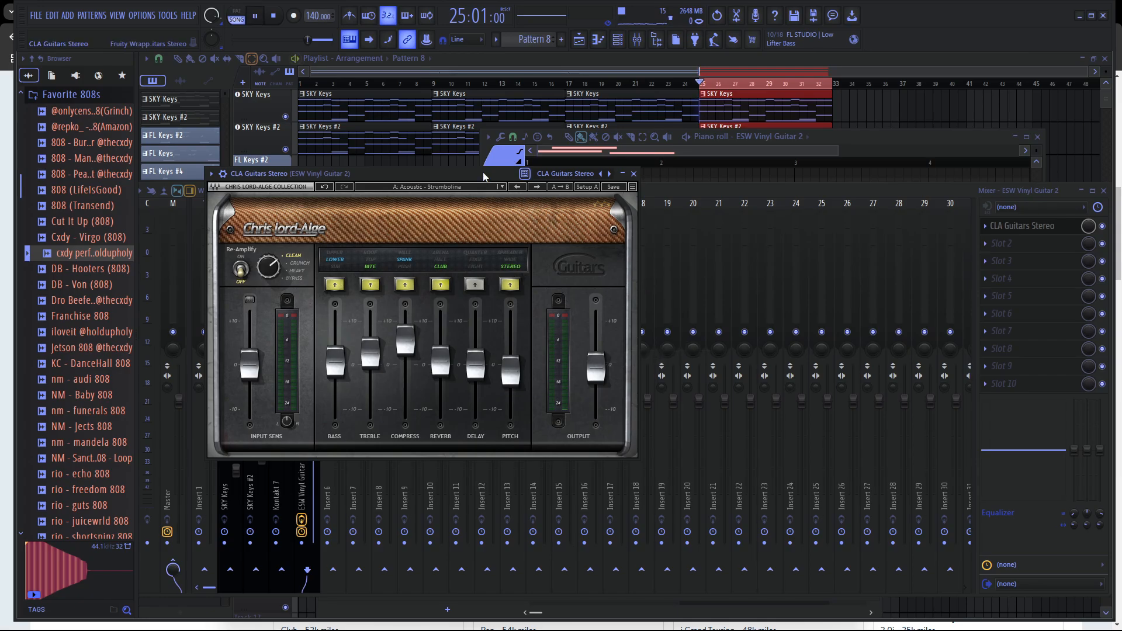
pyautogui.click(698, 138)
pyautogui.press('space')
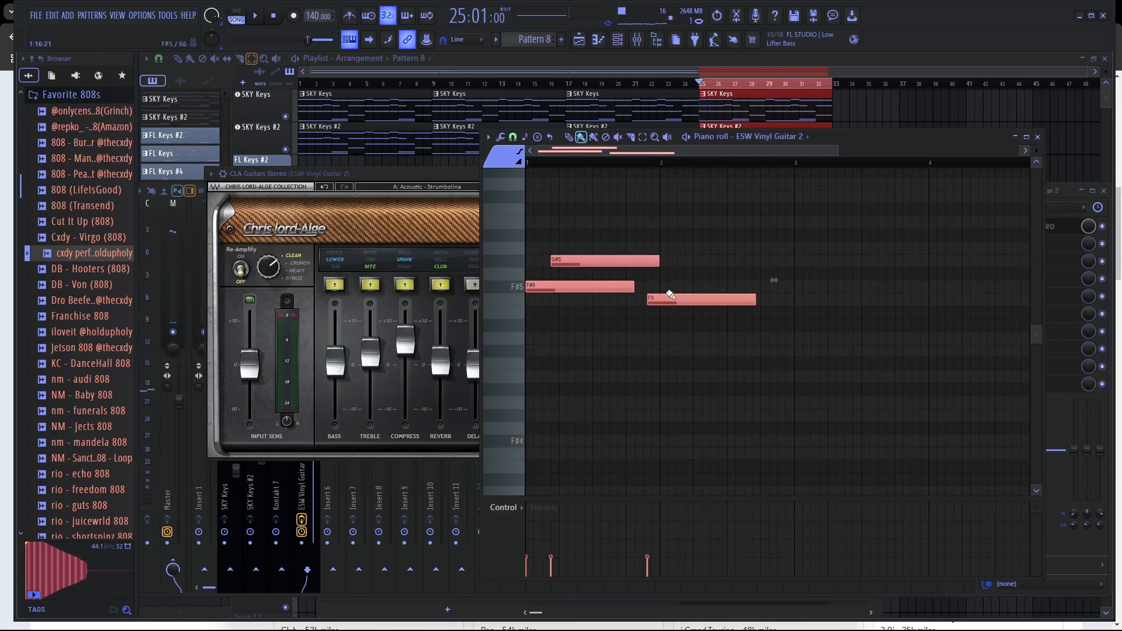
# Shorten the F#5 and G#5 notes to about four steps each, and move the F5 note to F#5 right after them.
pyautogui.moveTo(629, 290); pyautogui.dragTo(565, 290)
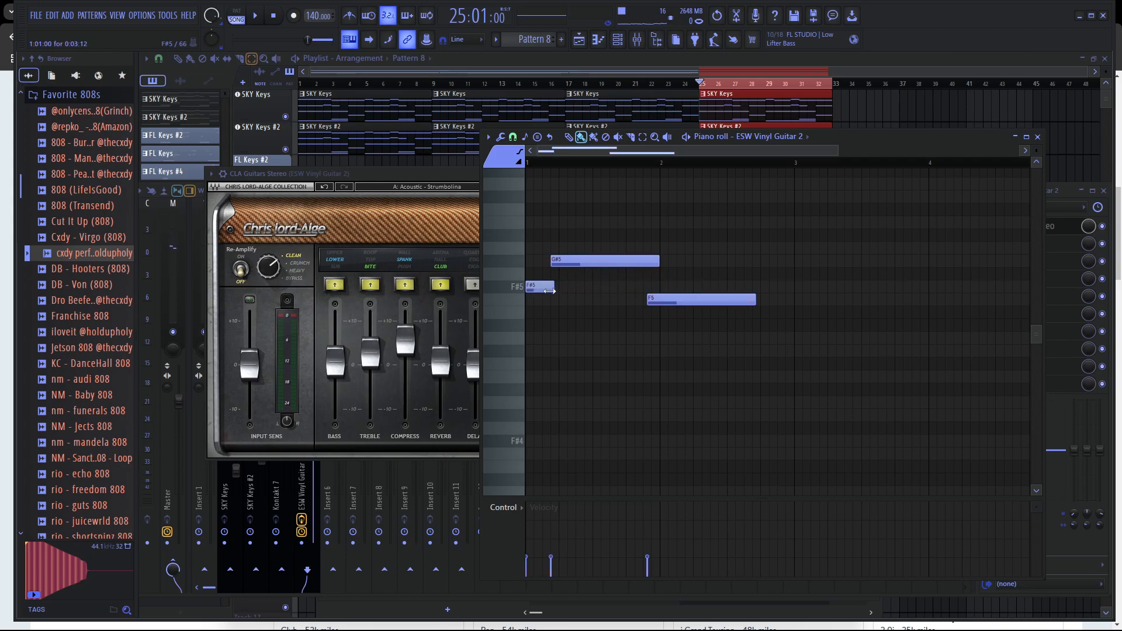
pyautogui.moveTo(659, 261); pyautogui.dragTo(600, 268)
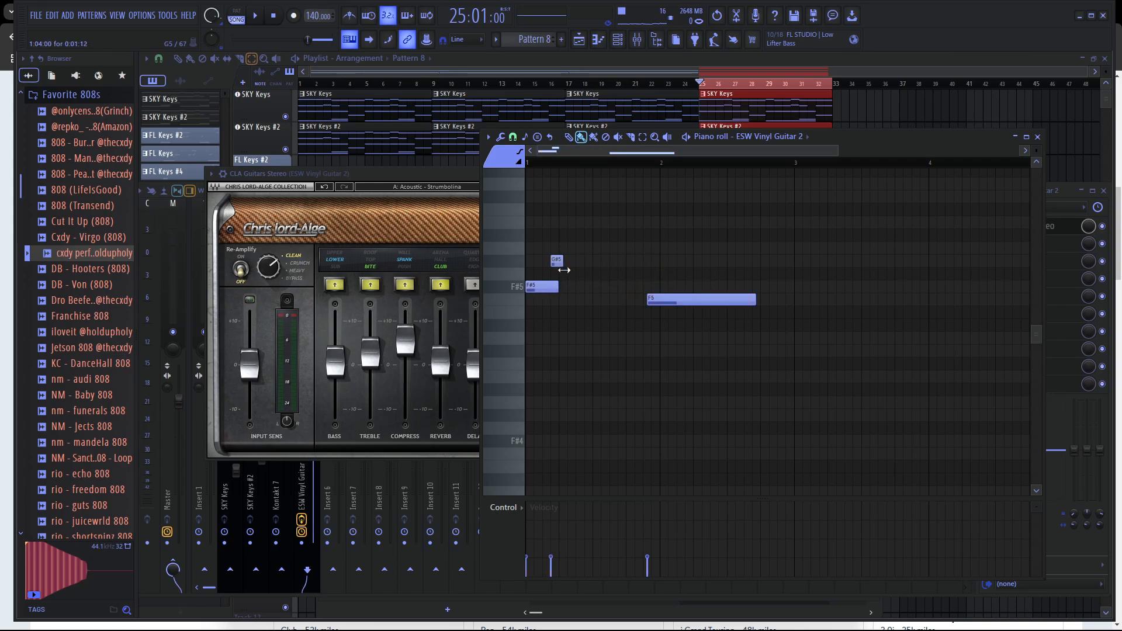
pyautogui.moveTo(675, 294); pyautogui.dragTo(578, 259)
pyautogui.press('space')
pyautogui.press('space')
# Shift the long F#5 note one step earlier and add an A5 note of the same length one step after its start.
pyautogui.press('space')
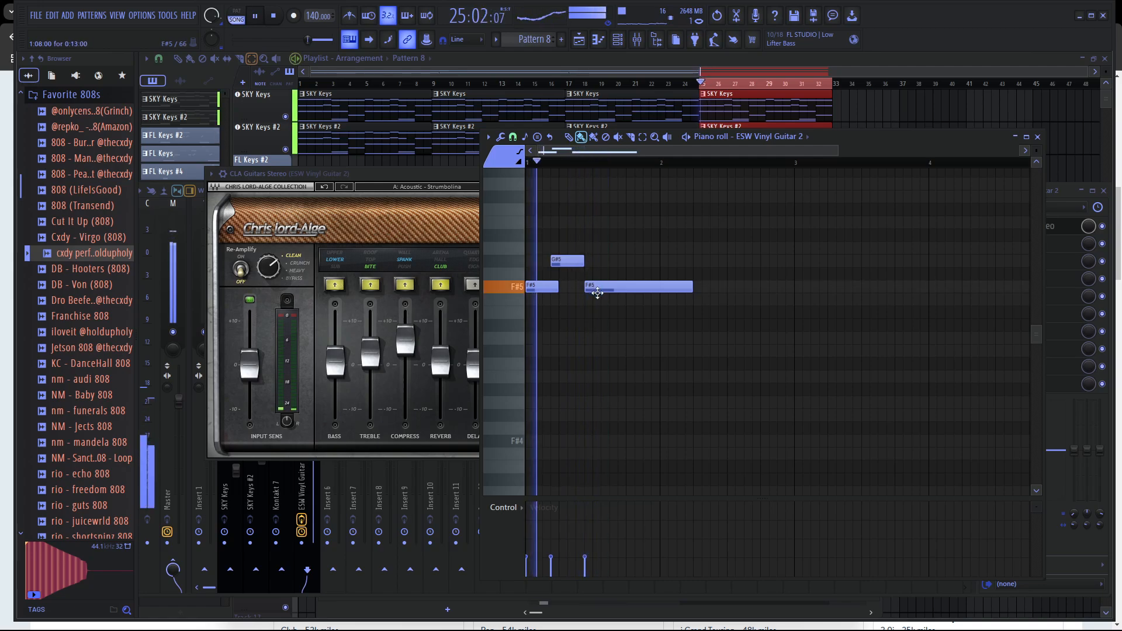
pyautogui.scroll(2, 596, 288)
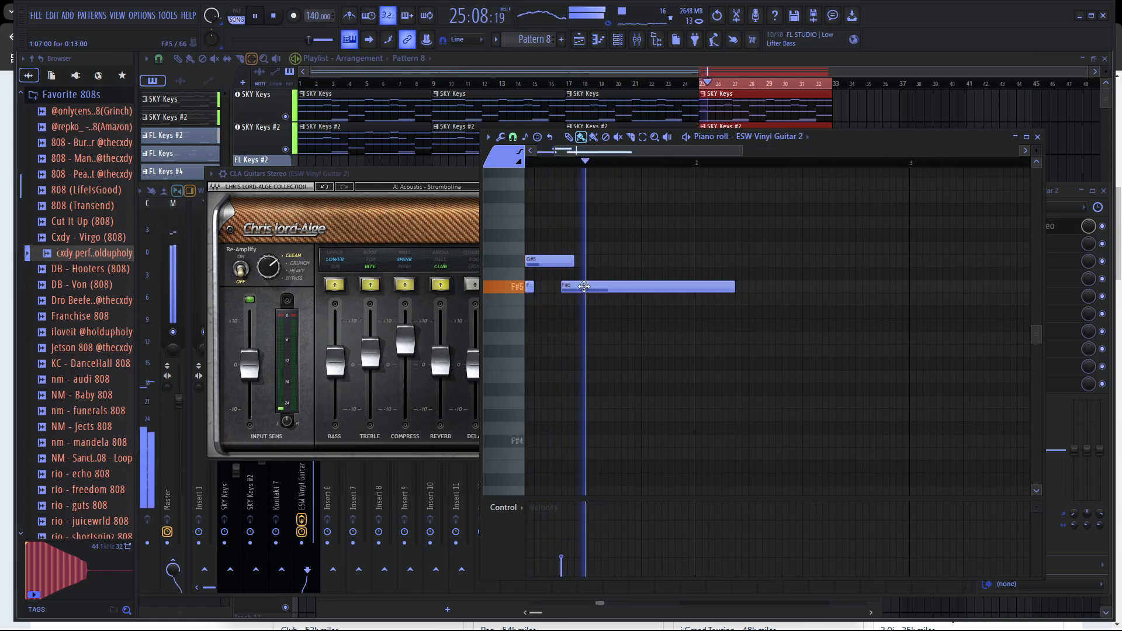
pyautogui.moveTo(597, 287); pyautogui.dragTo(596, 248)
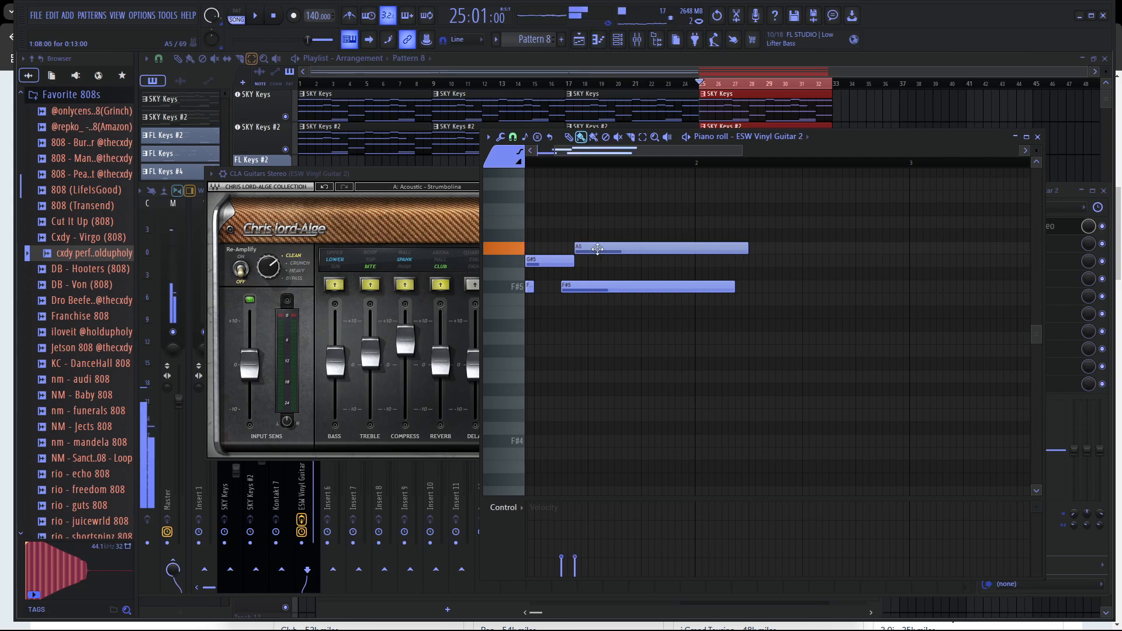
# Set the piano roll snap to 1/3 step, move the A5 note one step later and play it back.
pyautogui.click(503, 138)
pyautogui.click(512, 138)
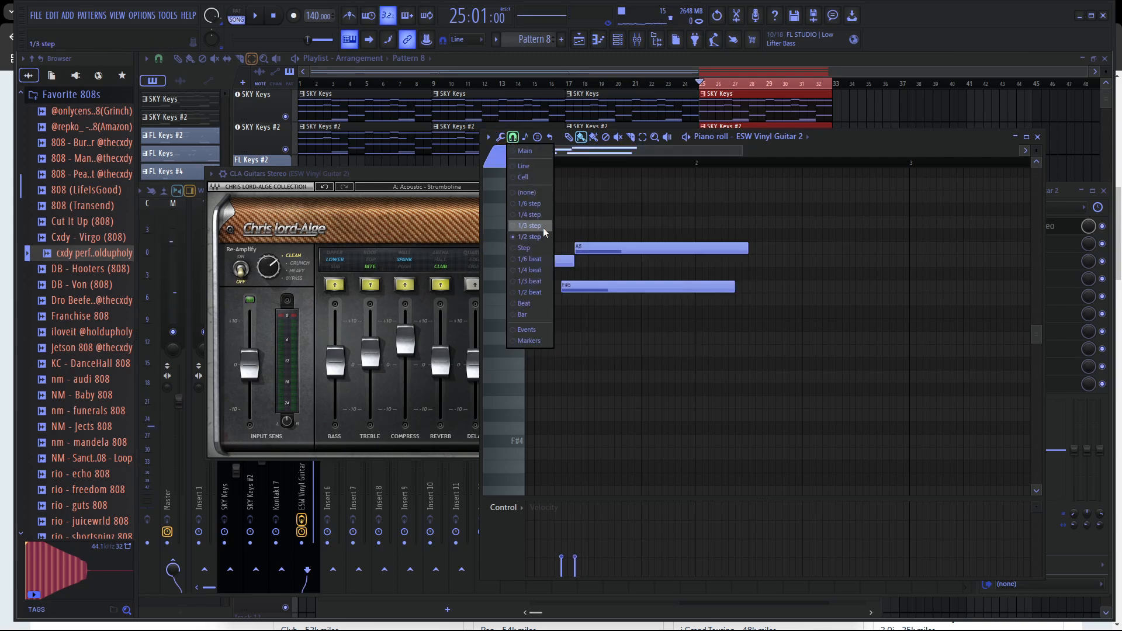
pyautogui.click(542, 227)
pyautogui.scroll(2, 607, 251)
pyautogui.moveTo(608, 251); pyautogui.dragTo(627, 245)
pyautogui.press('space')
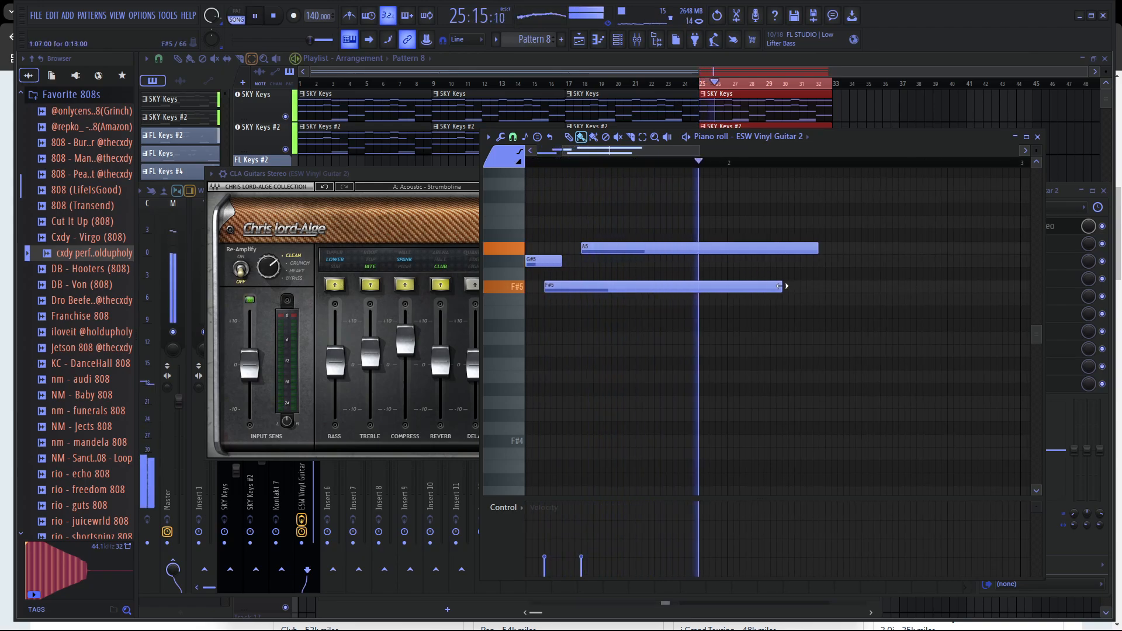
# Shorten the long F#5 note to two steps and the G#5 note before it to three steps.
pyautogui.moveTo(787, 285); pyautogui.dragTo(604, 289)
pyautogui.hotkey('ctrl', 'b')
pyautogui.press('space')
pyautogui.rightClick(811, 287)
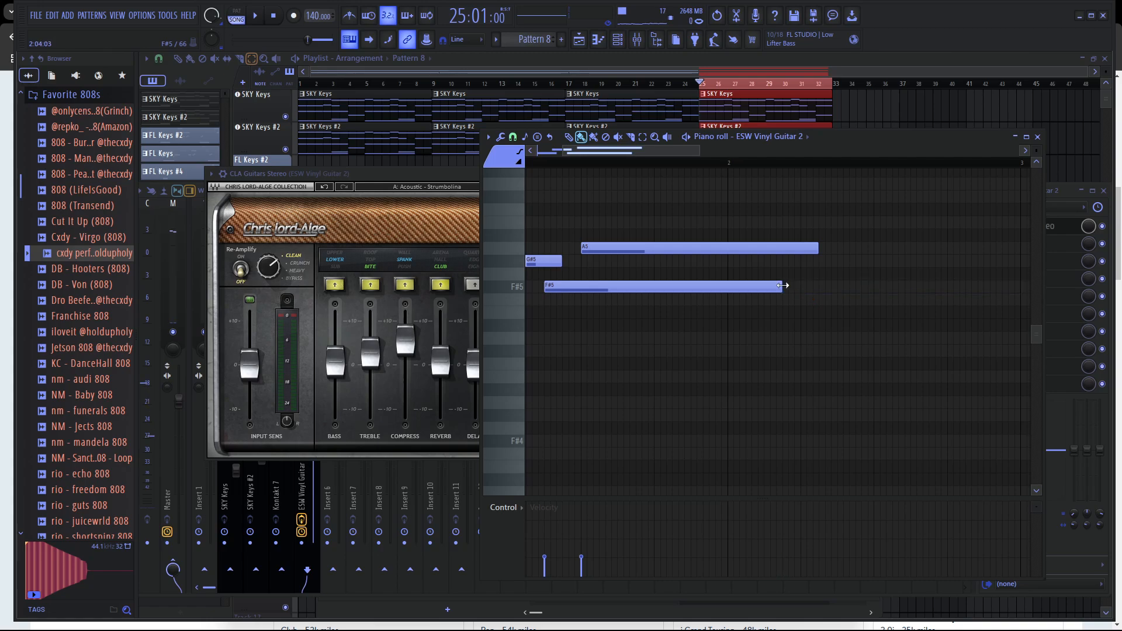
pyautogui.moveTo(783, 286); pyautogui.dragTo(575, 286)
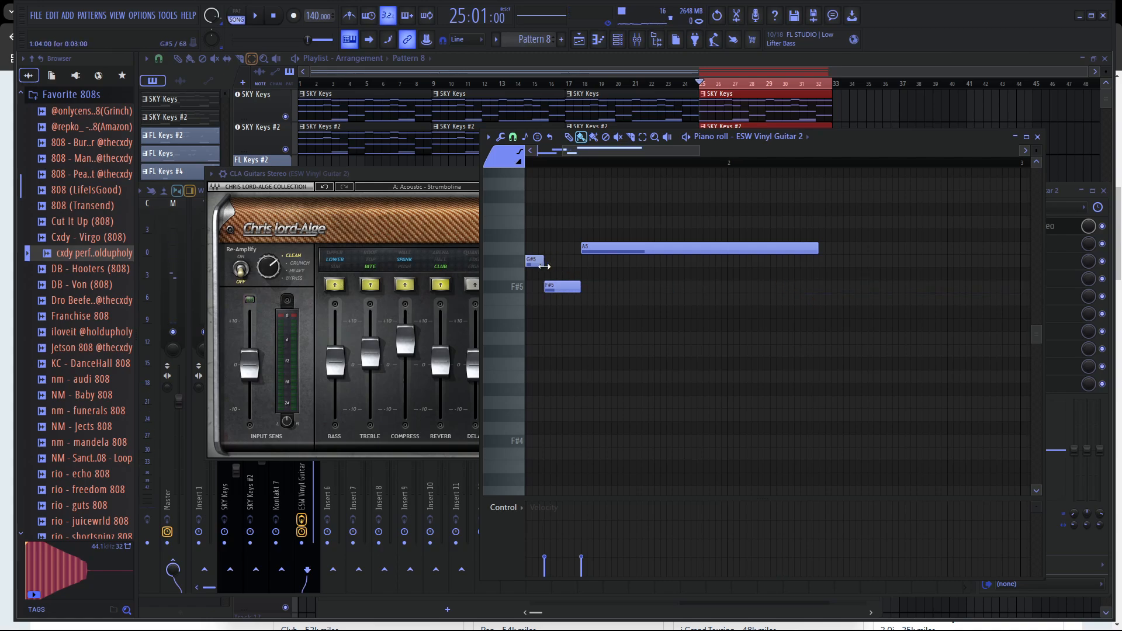
pyautogui.moveTo(609, 155); pyautogui.dragTo(577, 156)
pyautogui.scroll(-2, 642, 275)
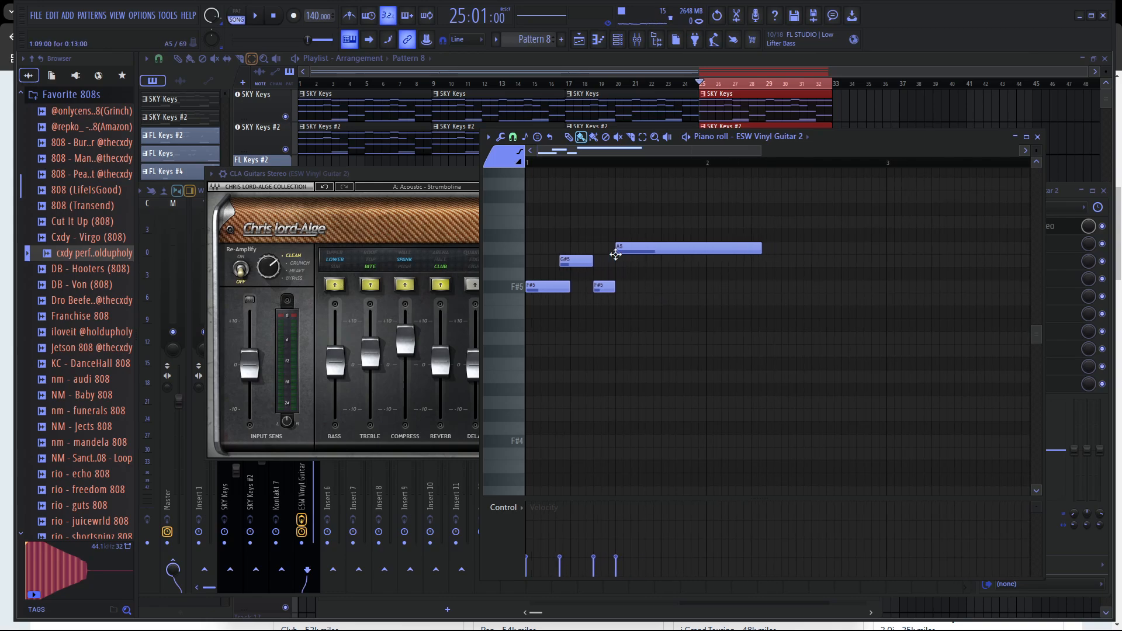
# Audition the phrase, solo Track 9 in the playlist to hear the guitar alone, and bring the piano roll back up.
pyautogui.press('space')
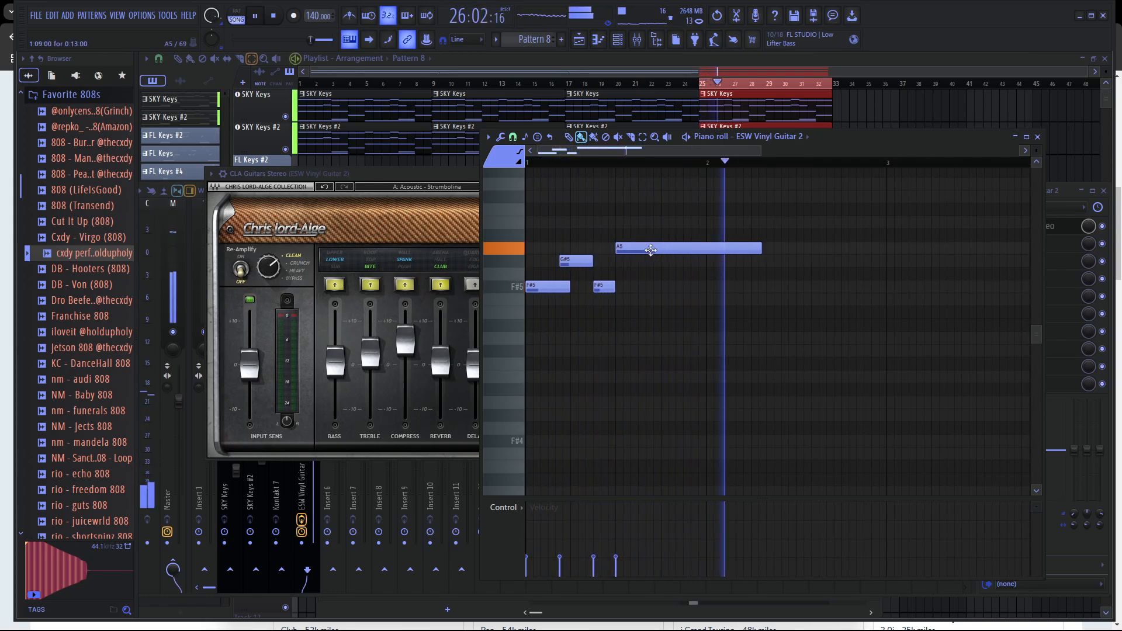
pyautogui.moveTo(629, 253)
pyautogui.mouseDown()
pyautogui.moveTo(645, 253)
pyautogui.moveTo(628, 253)
pyautogui.mouseUp()
pyautogui.press('space')
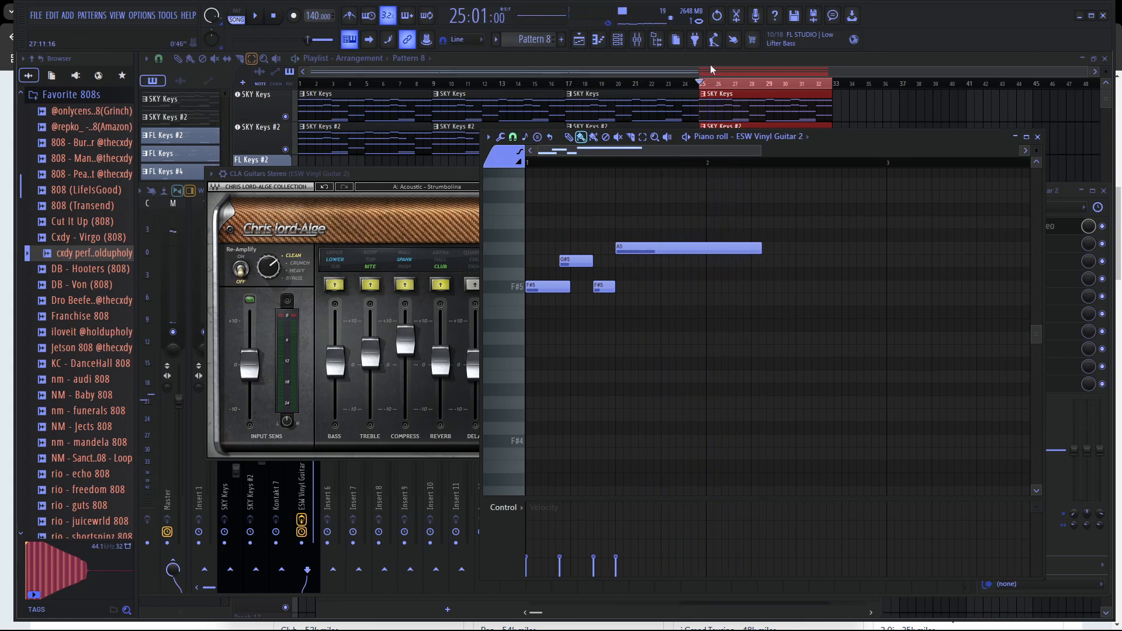
pyautogui.press('F12')
pyautogui.rightClick(285, 378)
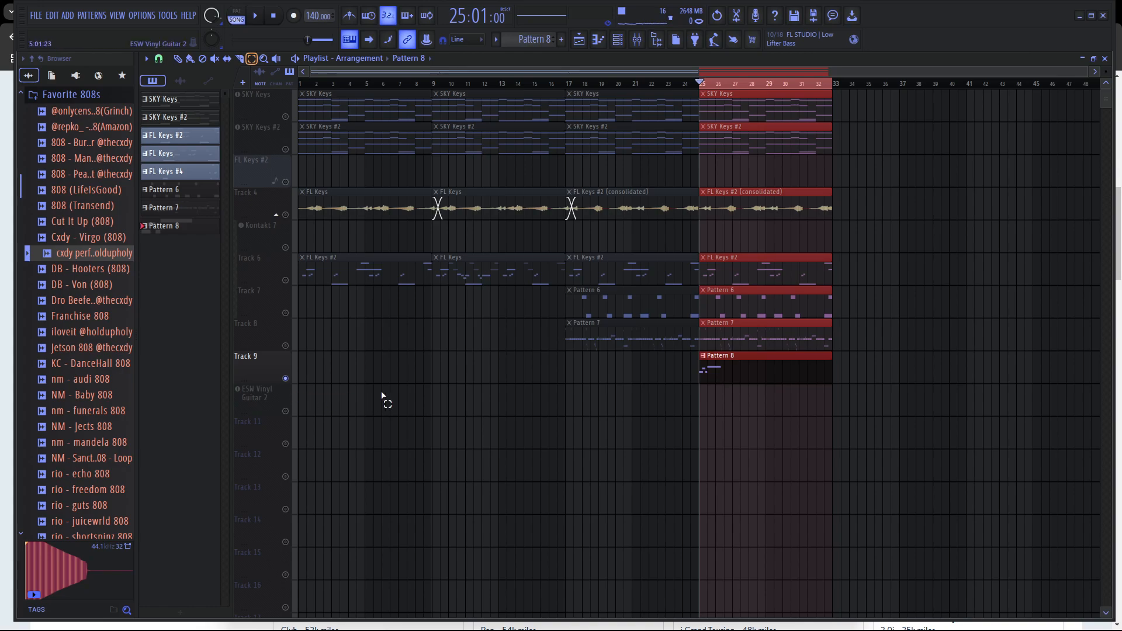
pyautogui.press('space')
pyautogui.press('space')
pyautogui.press('F7')
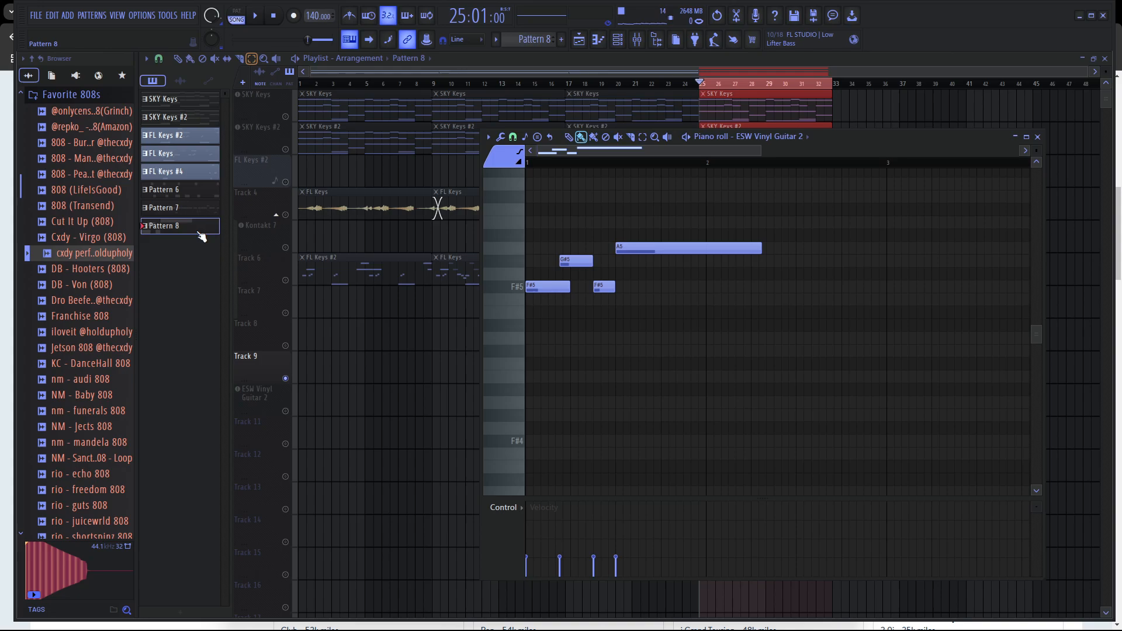
# Try starting the long A5 note two thirds of a step later during playback.
pyautogui.press('space')
pyautogui.moveTo(667, 248); pyautogui.dragTo(663, 248)
pyautogui.press('space')
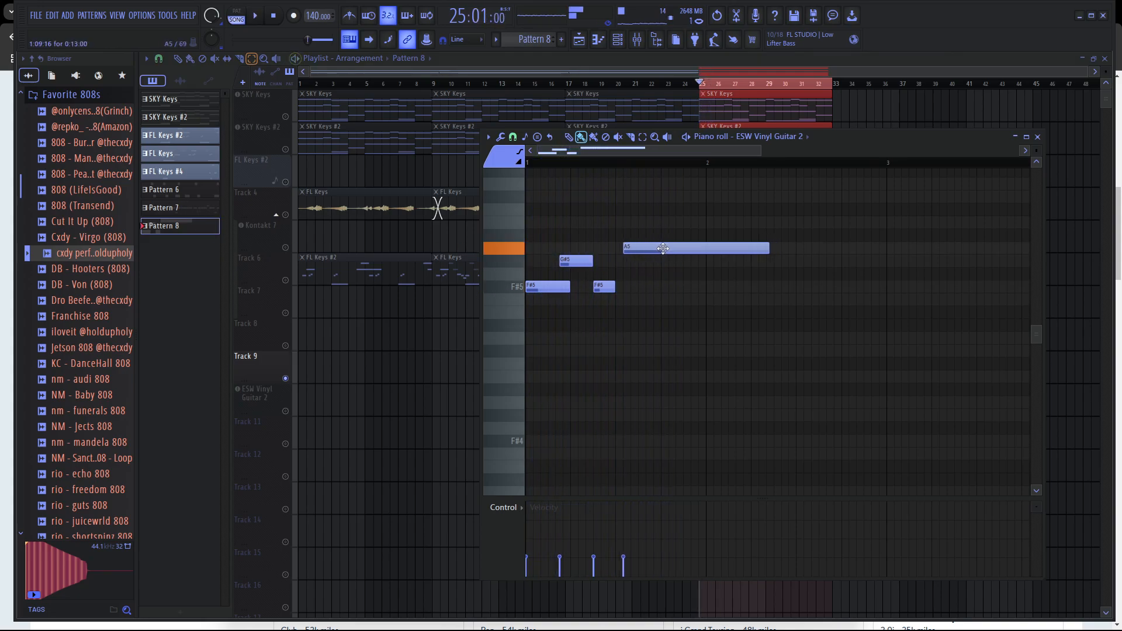
# Start the G#5 and second F#5 notes slightly earlier, with F#5 reaching the A5 note, and add another A5 at 2:05, auditioning the phrase.
pyautogui.press('space')
pyautogui.moveTo(615, 289); pyautogui.dragTo(776, 250)
pyautogui.press('space')
pyautogui.press('space')
pyautogui.press('space')
pyautogui.press('space')
pyautogui.press('space')
pyautogui.press('space')
pyautogui.press('space')
pyautogui.press('space')
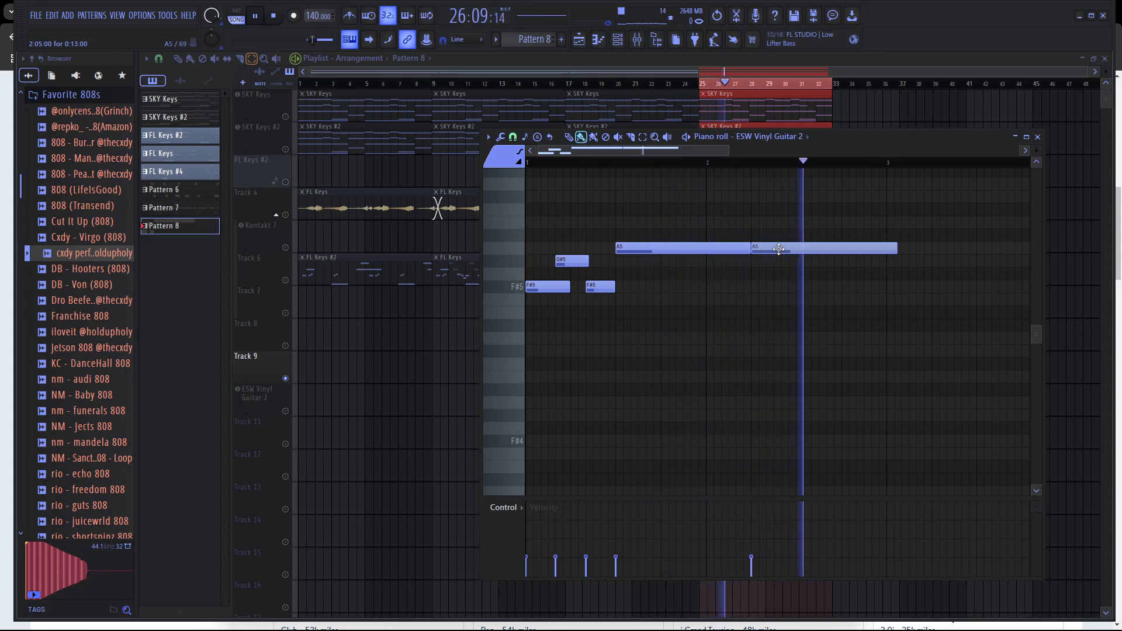
pyautogui.press('space')
pyautogui.press('space')
# Shorten the second A5 note to four steps and follow it with four-step G#5, F5 and C#5 notes at 2:09, 2:11 and 2:13.
pyautogui.moveTo(896, 248)
pyautogui.mouseDown()
pyautogui.moveTo(787, 248)
pyautogui.moveTo(829, 249)
pyautogui.moveTo(835, 261)
pyautogui.mouseUp()
pyautogui.press('space')
pyautogui.click(846, 302)
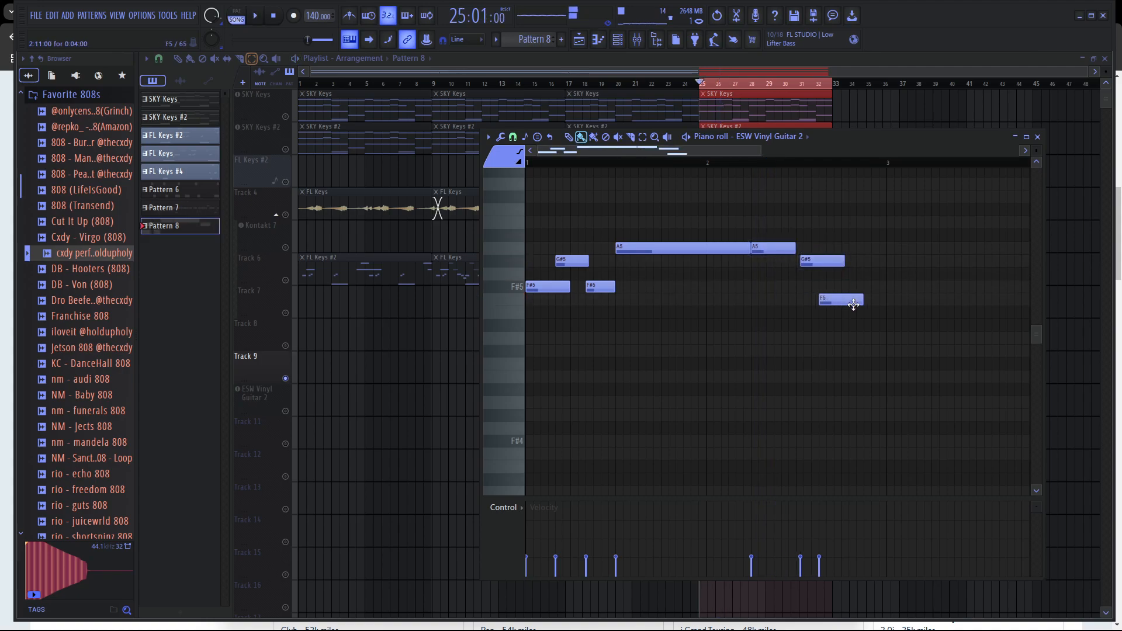
pyautogui.moveTo(870, 325); pyautogui.dragTo(879, 361)
pyautogui.press('space')
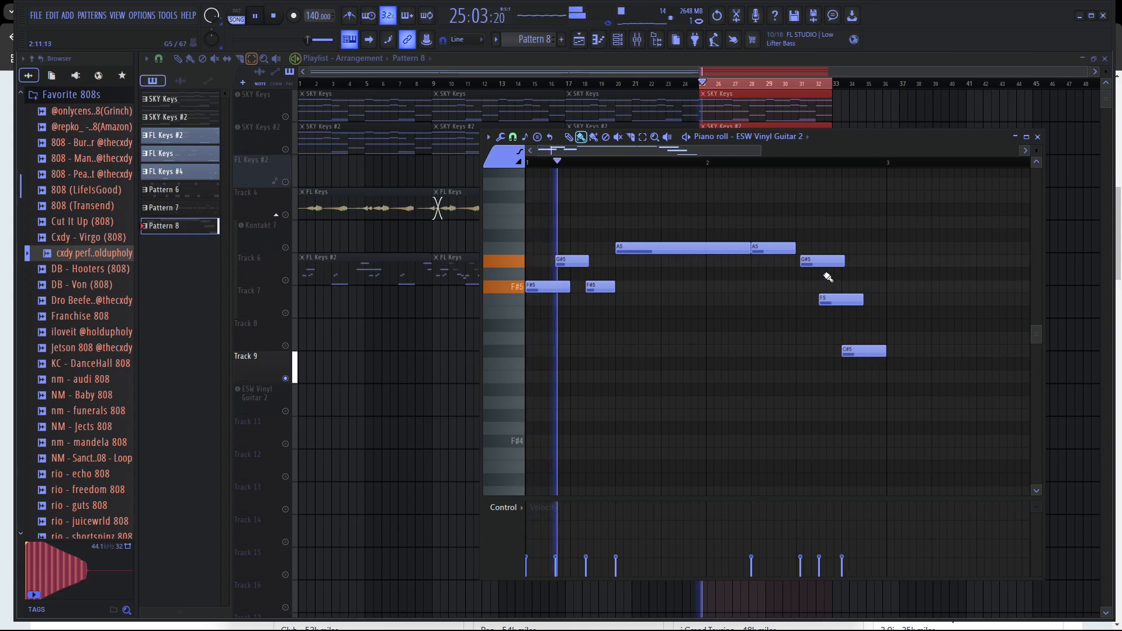
pyautogui.moveTo(817, 263); pyautogui.dragTo(813, 263)
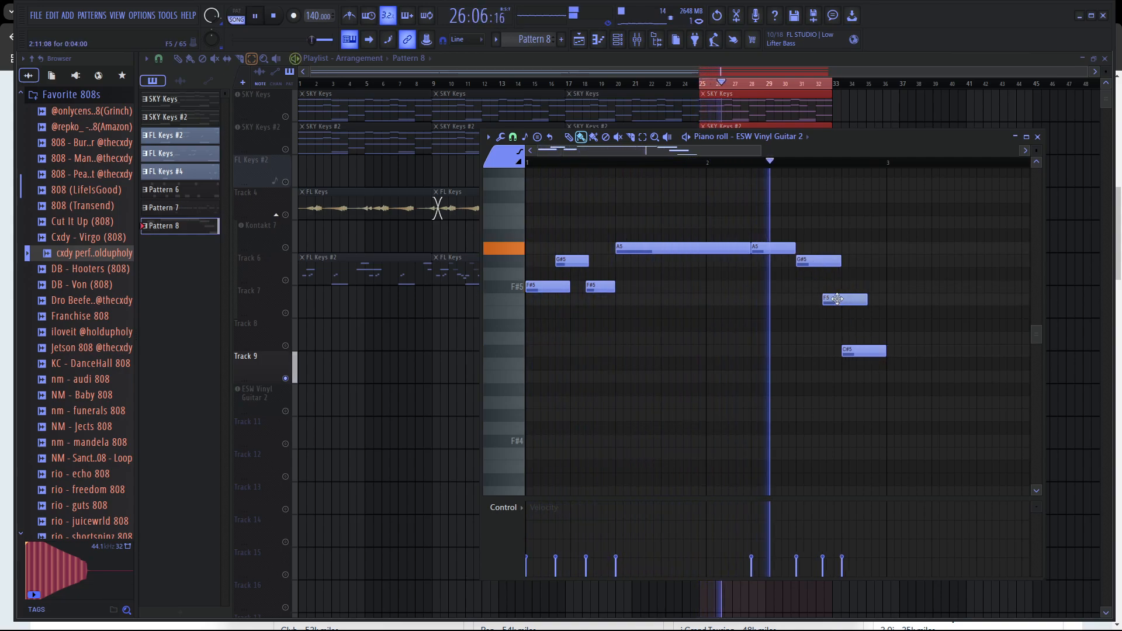
pyautogui.press('space')
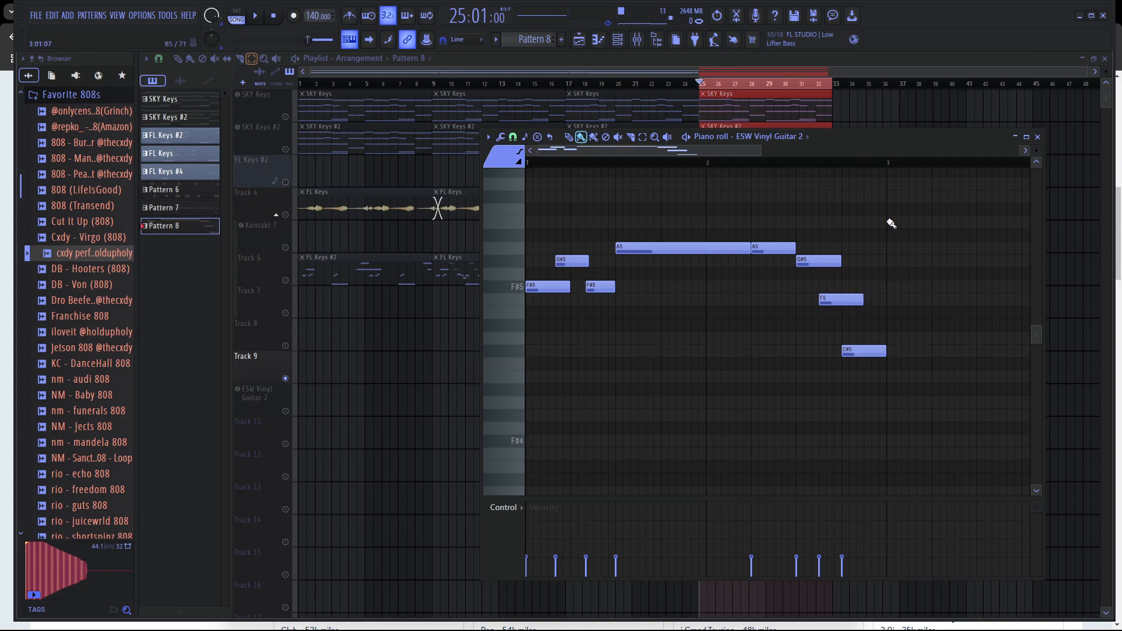
# Unmute Track 8 to audition it with the guitar on Track 9, and switch the playlist to the Paint tool.
pyautogui.click(283, 366)
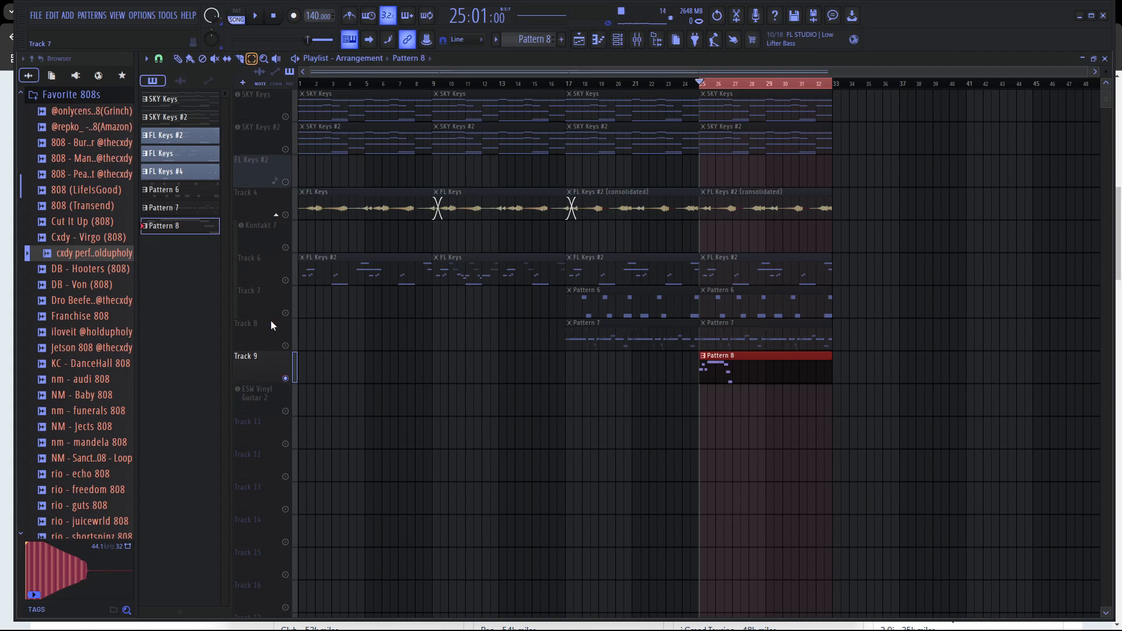
pyautogui.click(287, 345)
pyautogui.press('space')
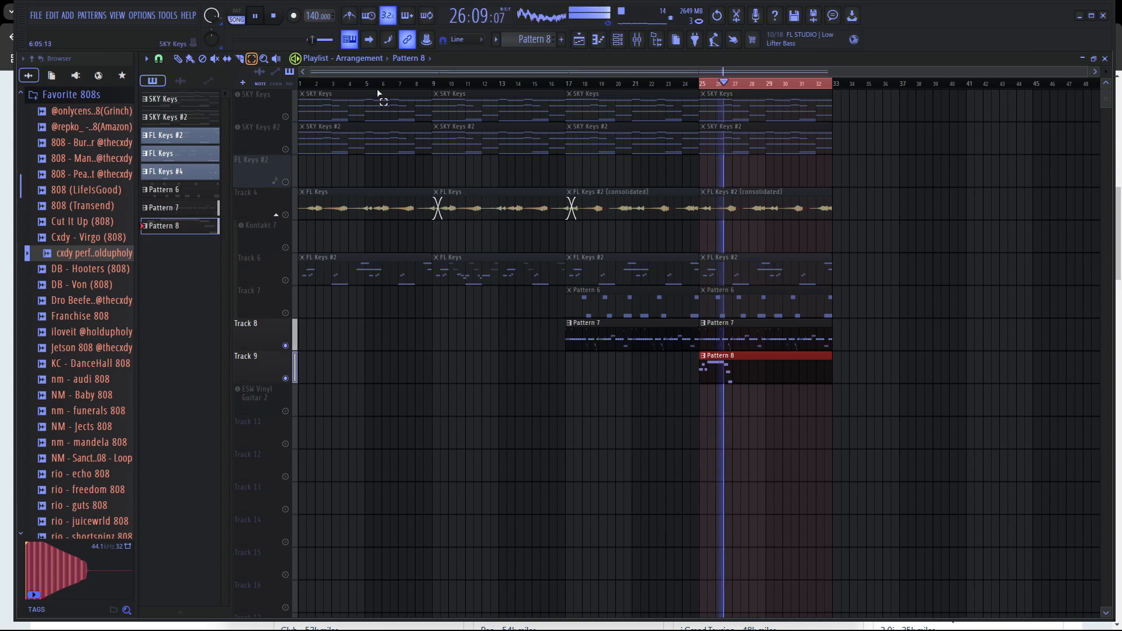
pyautogui.click(190, 59)
pyautogui.press('space')
# Add four-step G#5, F5 and C#5 notes in bar 3 of the guitar pattern at 3:01, 3:07 and 3:13, and audition them.
pyautogui.press('F7')
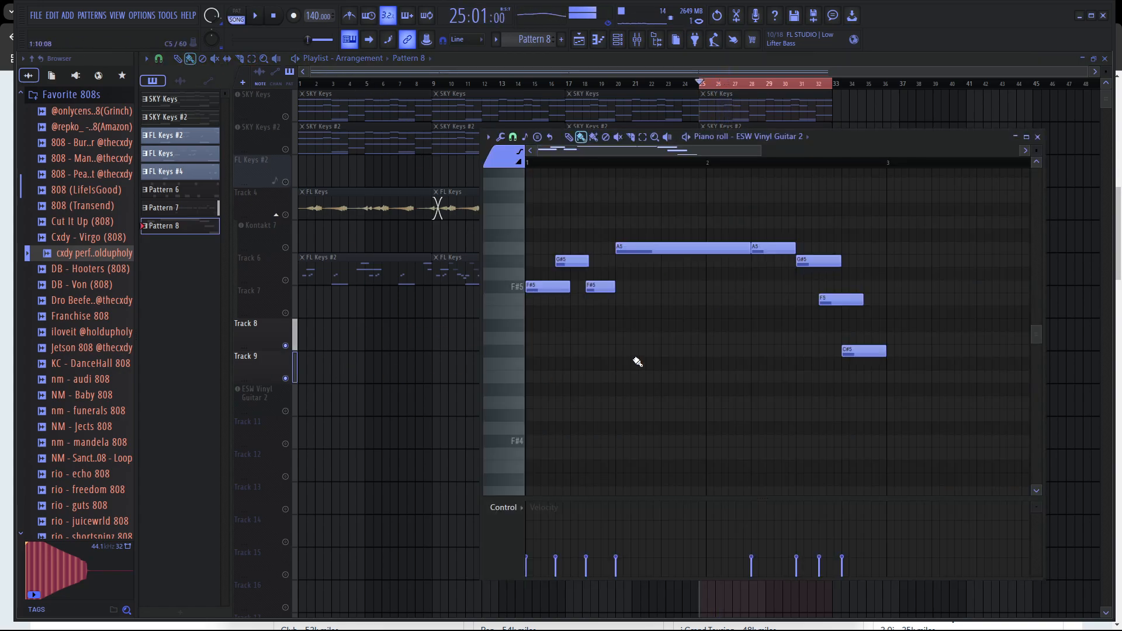
pyautogui.hscroll(2, 896, 331)
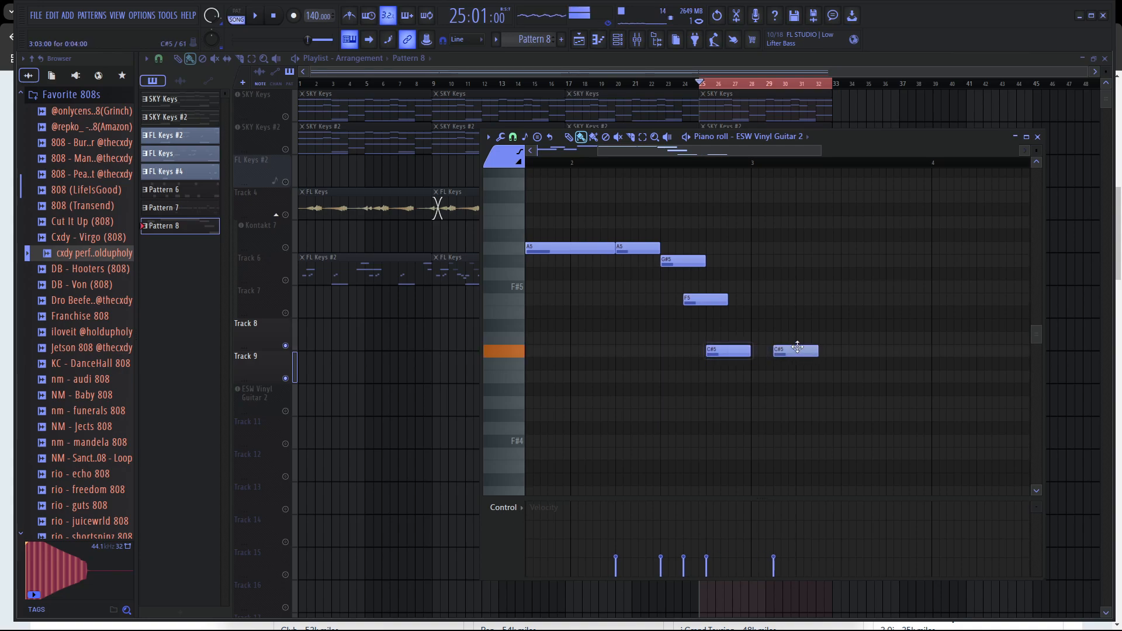
pyautogui.moveTo(797, 348); pyautogui.dragTo(892, 343)
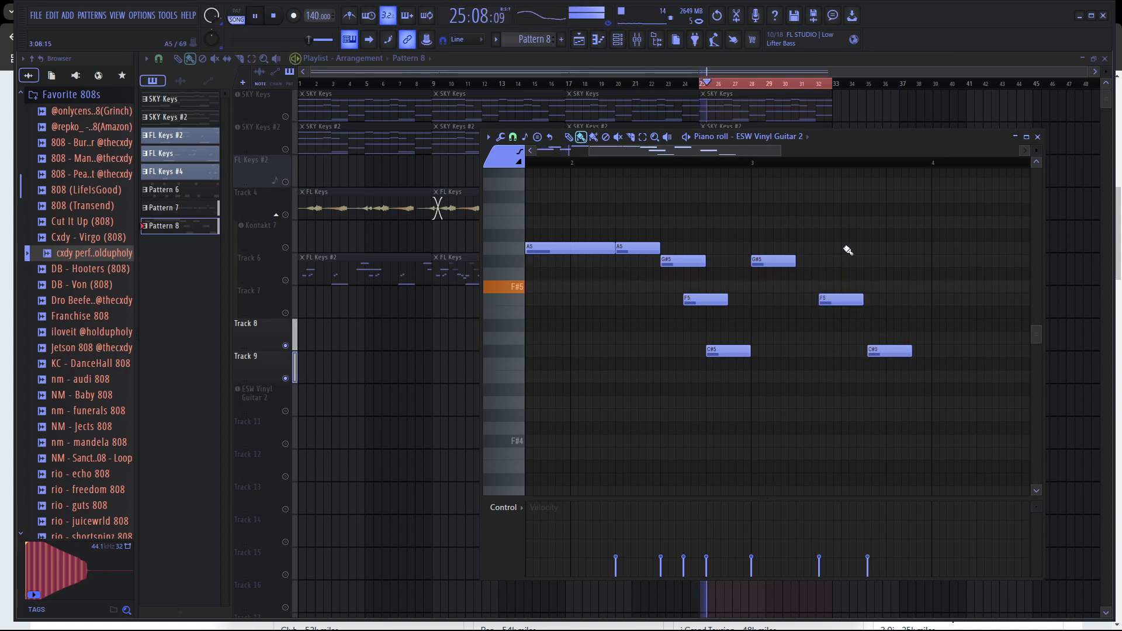
pyautogui.moveTo(729, 152); pyautogui.dragTo(748, 153)
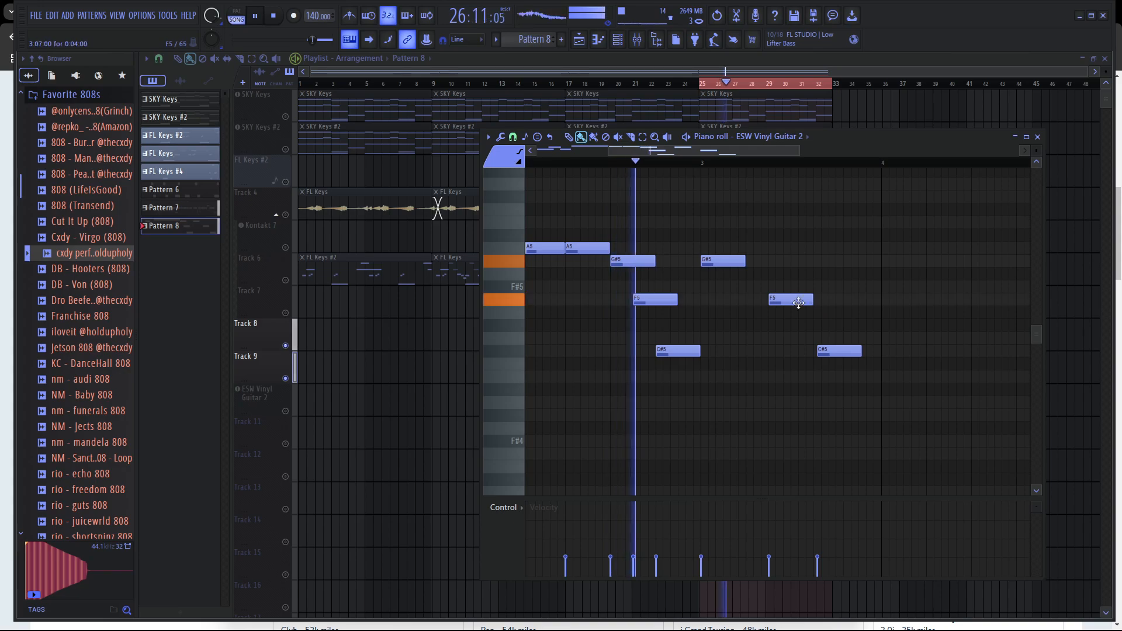
pyautogui.moveTo(854, 345); pyautogui.dragTo(873, 345)
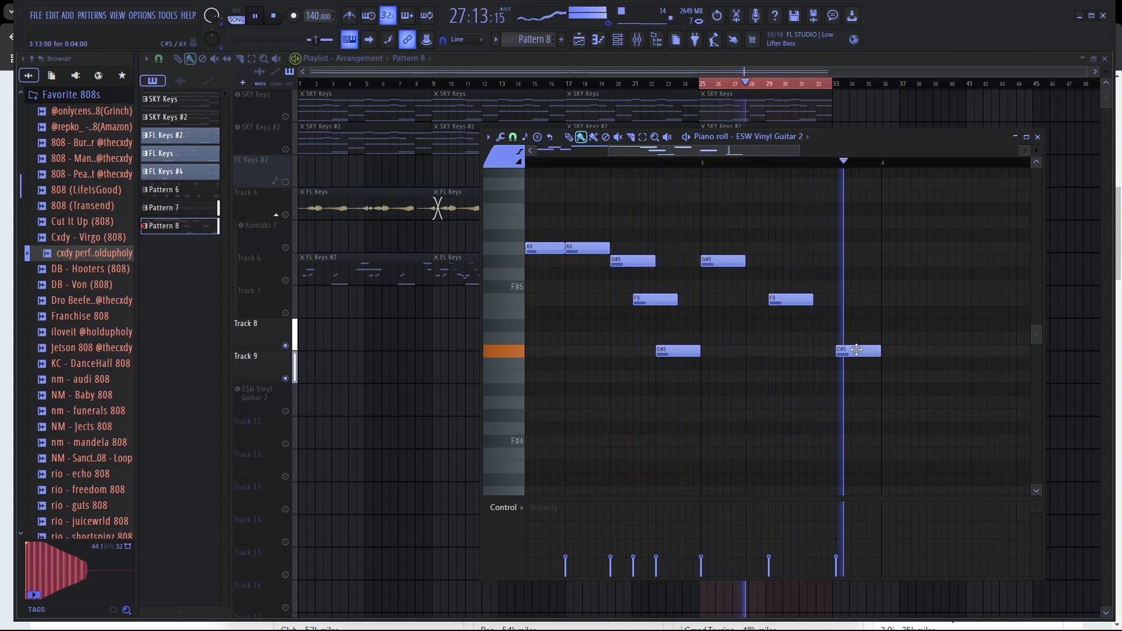
pyautogui.press('space')
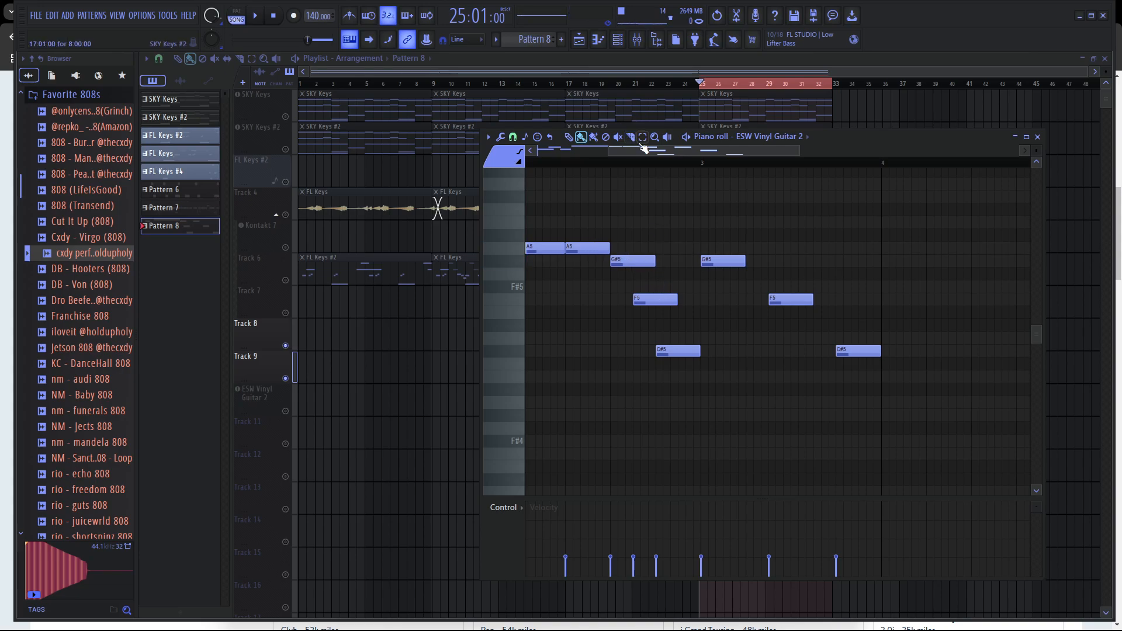
# Duplicate the A5, G#5, F5 and C#5 run from bar 2 and place the copy starting at 4:05.
pyautogui.moveTo(604, 230); pyautogui.dragTo(700, 373)
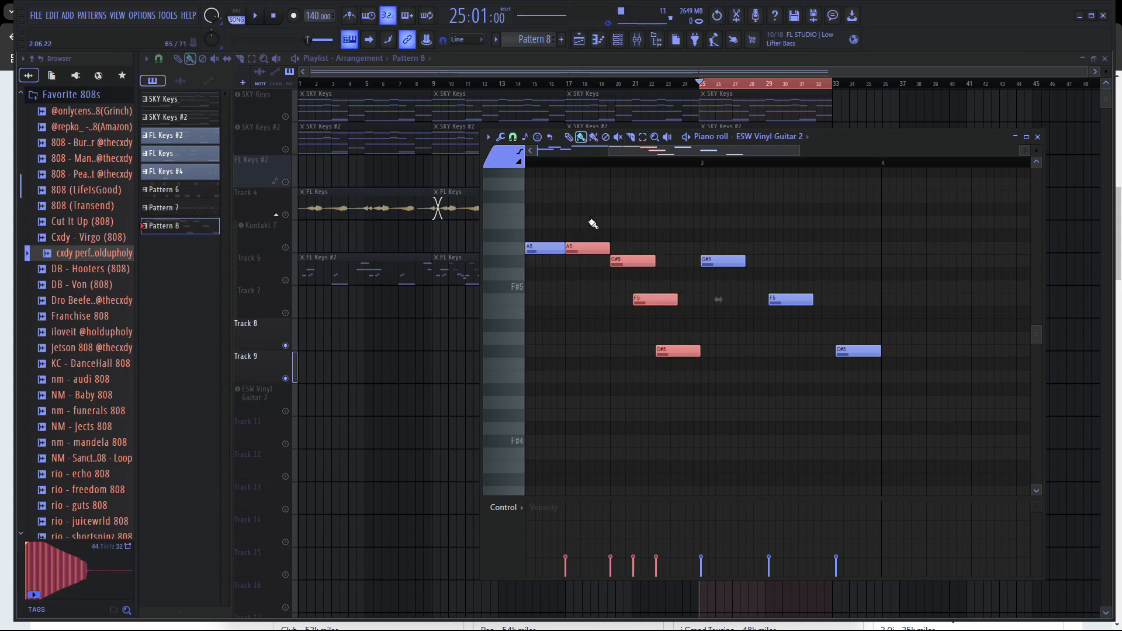
pyautogui.hotkey('ctrl', 'b')
pyautogui.press('space')
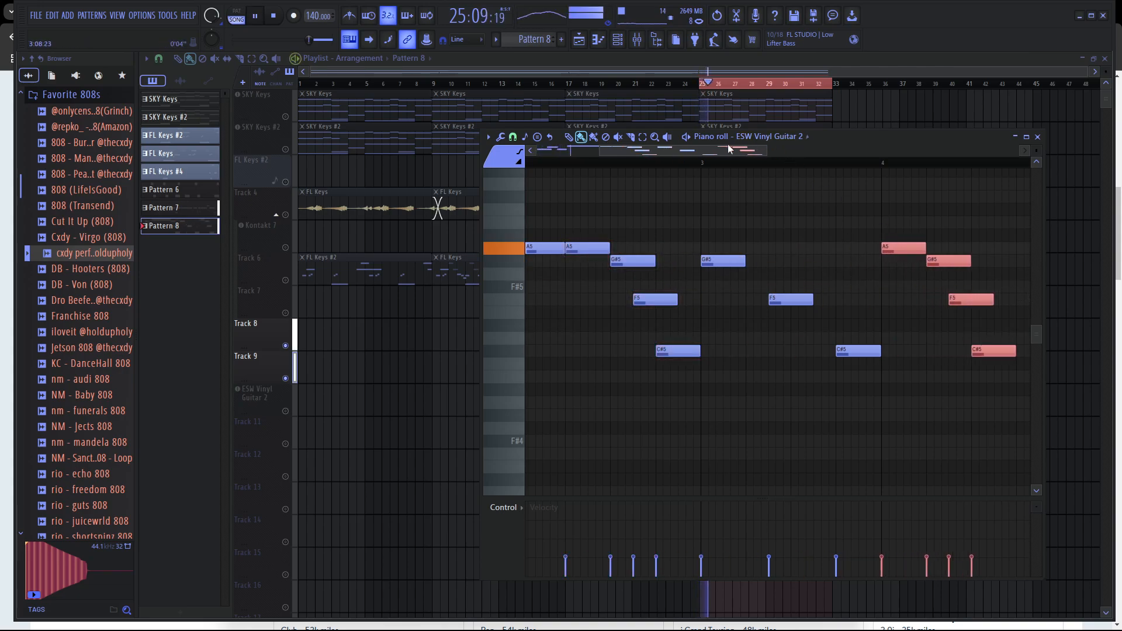
pyautogui.moveTo(745, 247); pyautogui.dragTo(790, 247)
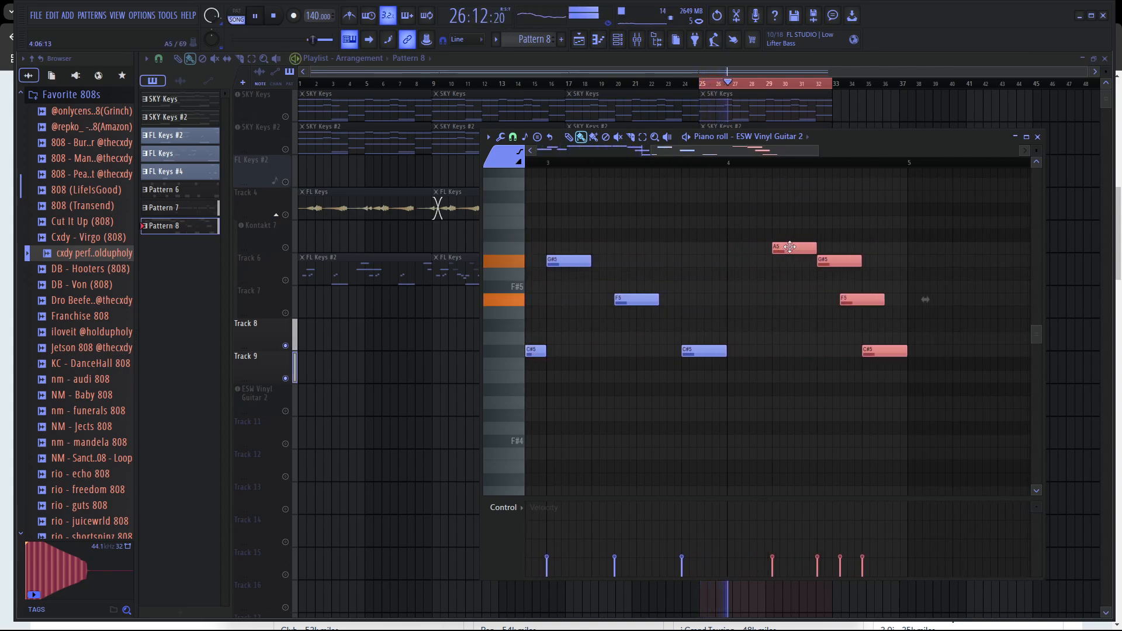
# Lengthen bar 3's G#5 and F5 notes to six steps each and its C#5 note to eight steps.
pyautogui.keyDown('ctrl'); pyautogui.click(745, 350); pyautogui.keyUp('ctrl')
pyautogui.moveTo(726, 352); pyautogui.dragTo(772, 353)
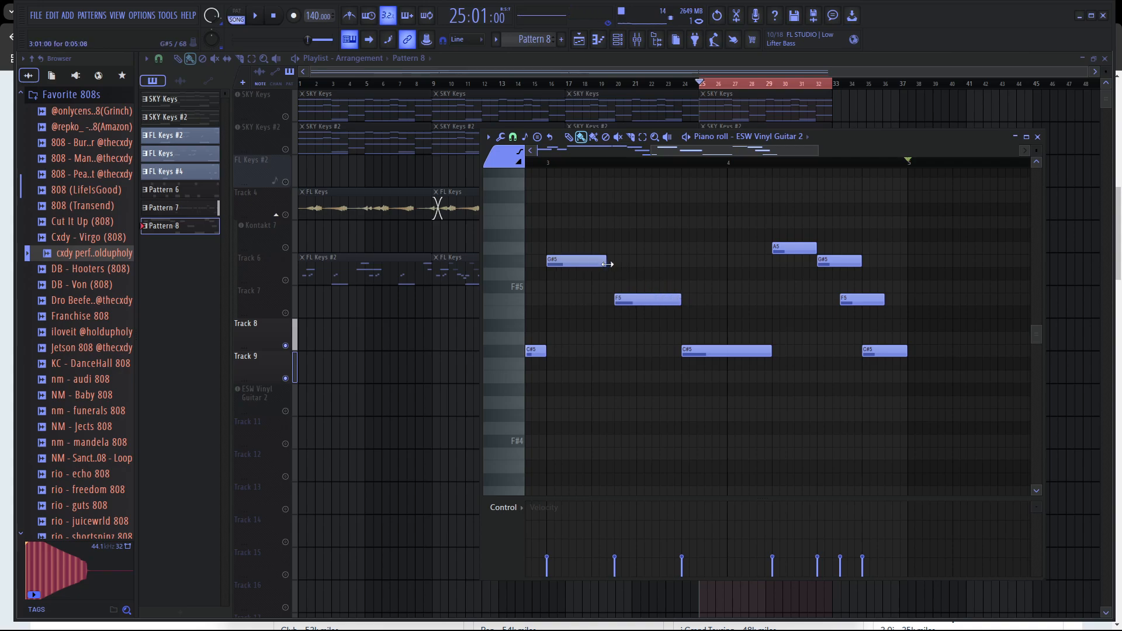
pyautogui.scroll(-5, 646, 305)
pyautogui.scroll(6, 658, 349)
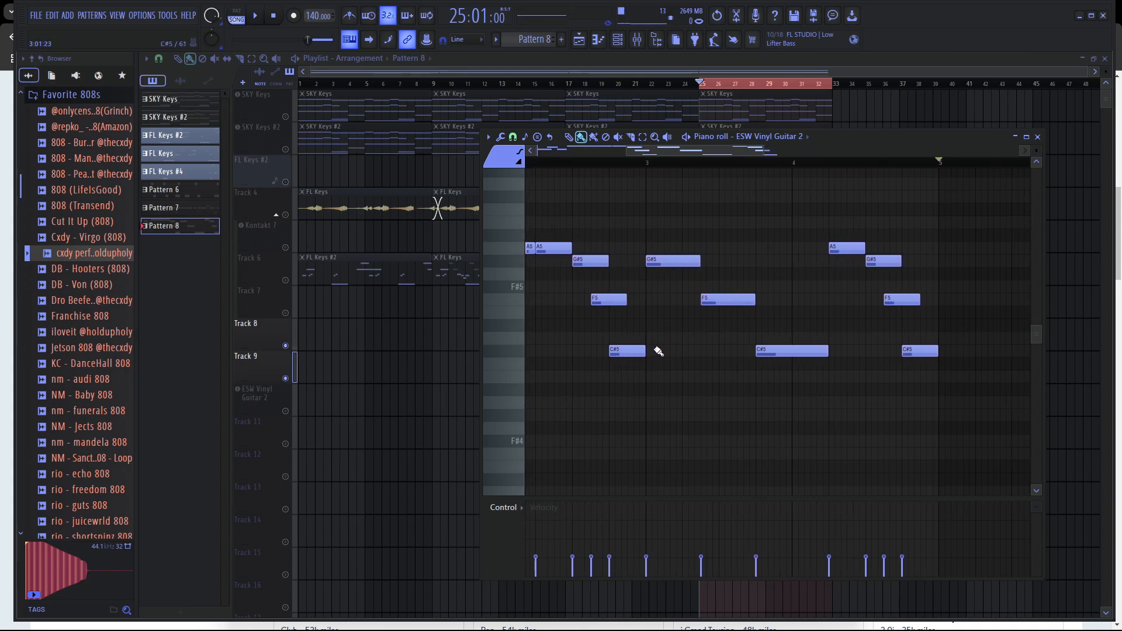
# Duplicate the whole four-bar melody into bars 5–8, transpose the copy down one octave and audition it.
pyautogui.scroll(-4, 674, 318)
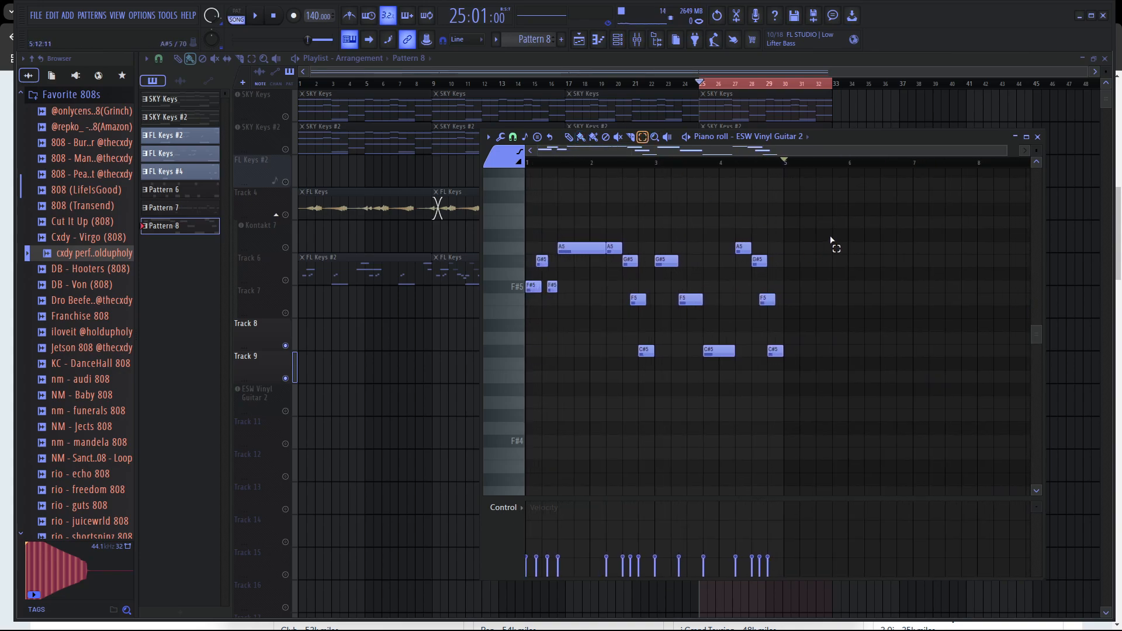
pyautogui.hotkey('ctrl', 'b')
pyautogui.press('space')
pyautogui.hotkey('ctrl', 'Down')
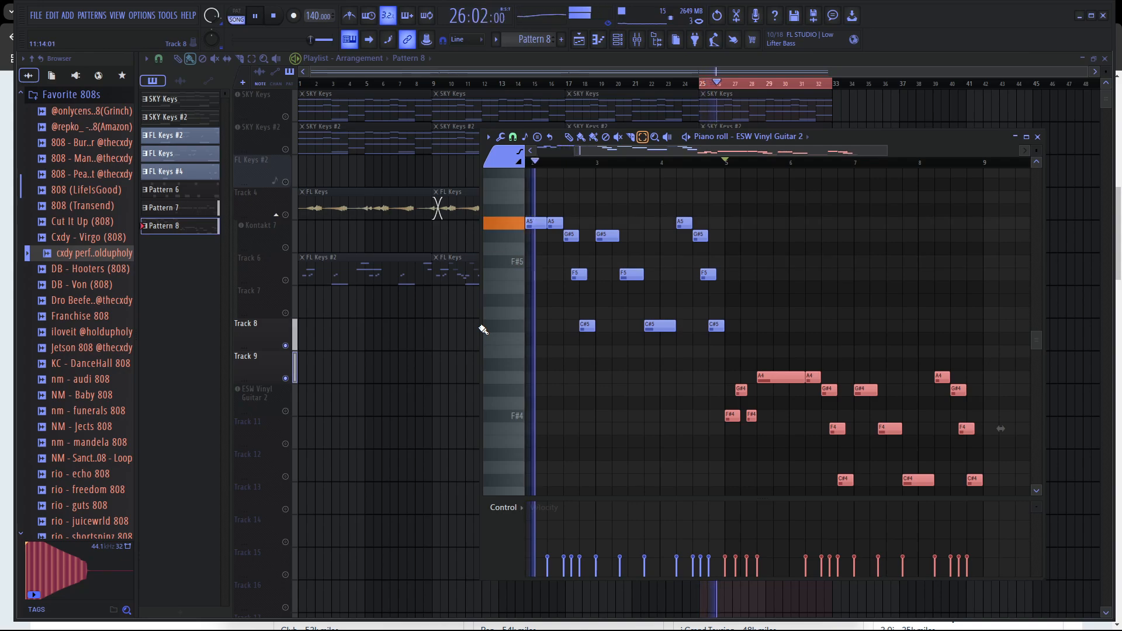
pyautogui.scroll(-3, 863, 285)
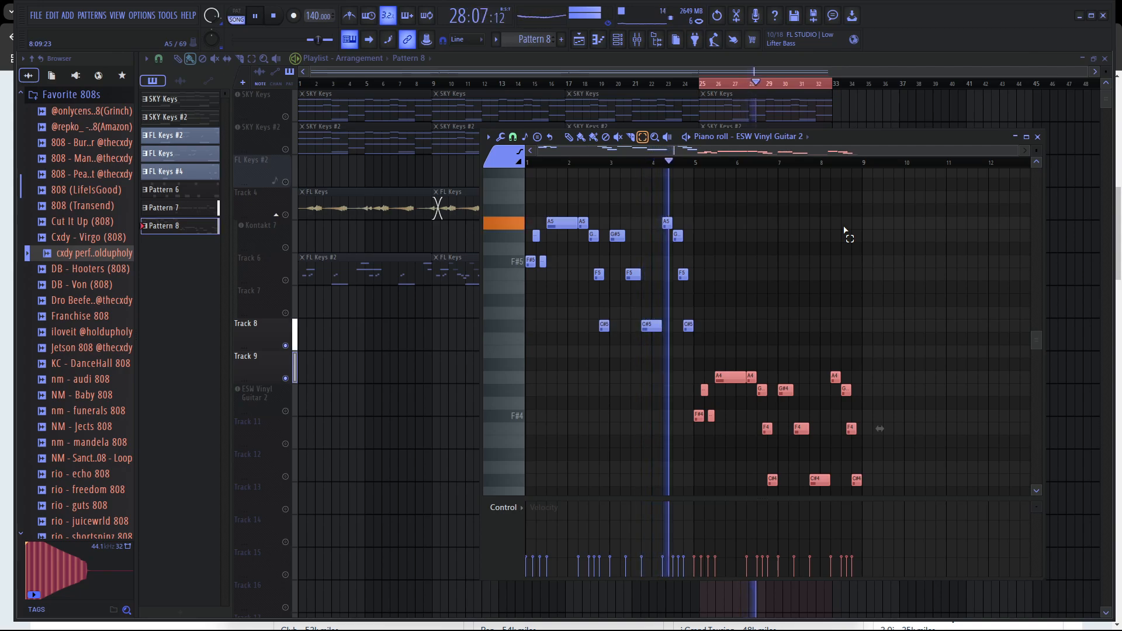
pyautogui.press('space')
pyautogui.click(768, 242)
# Replace the G#5, F5 and C#5 notes ending bar 4 with an eight-step C#6 note at 4:09, and audition the change.
pyautogui.scroll(1, 701, 214)
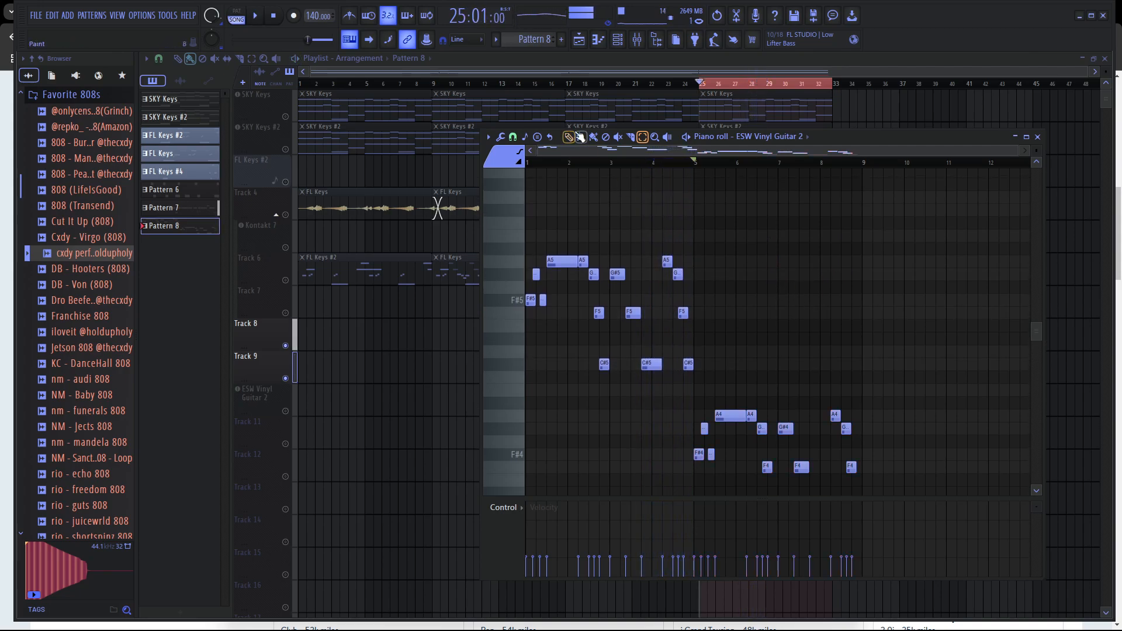
pyautogui.scroll(2, 693, 372)
pyautogui.click(653, 262)
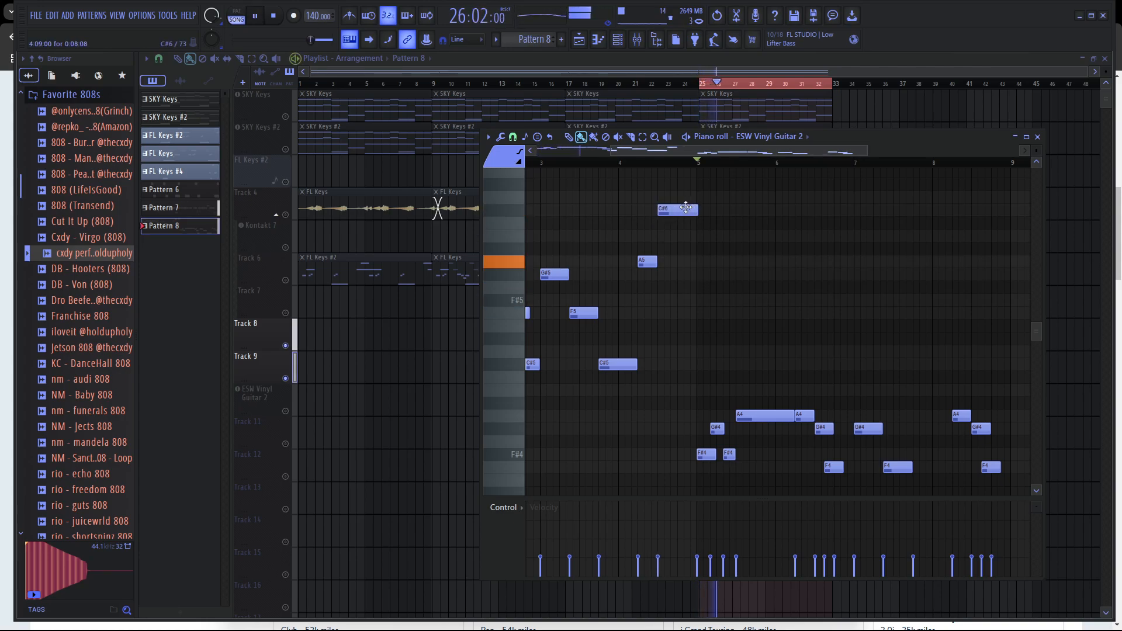
pyautogui.scroll(2, 686, 208)
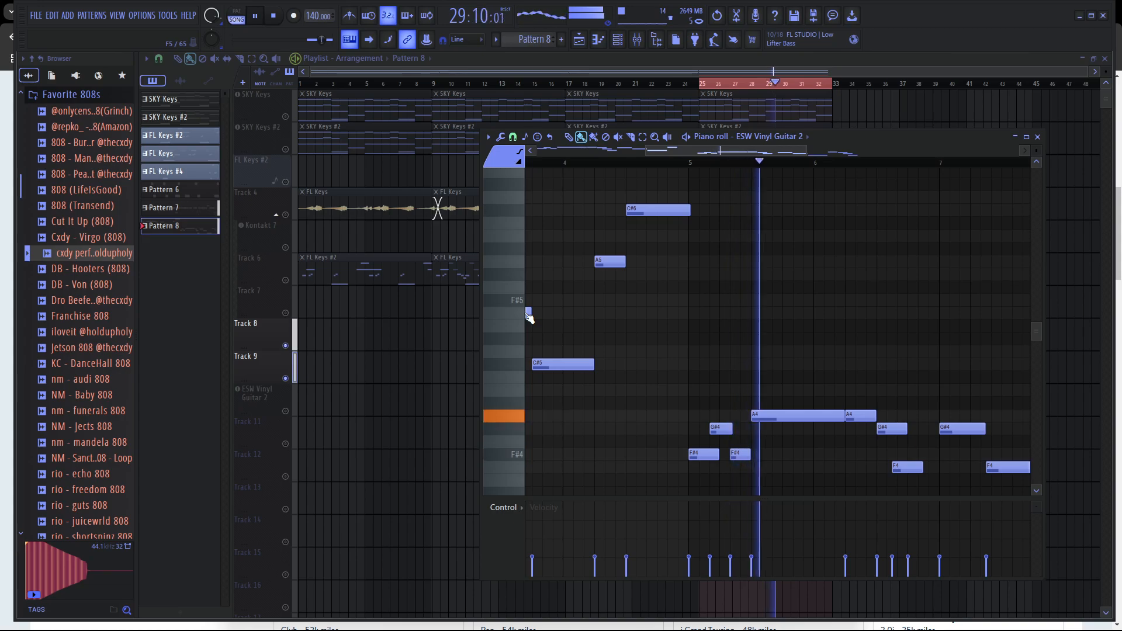
pyautogui.press('space')
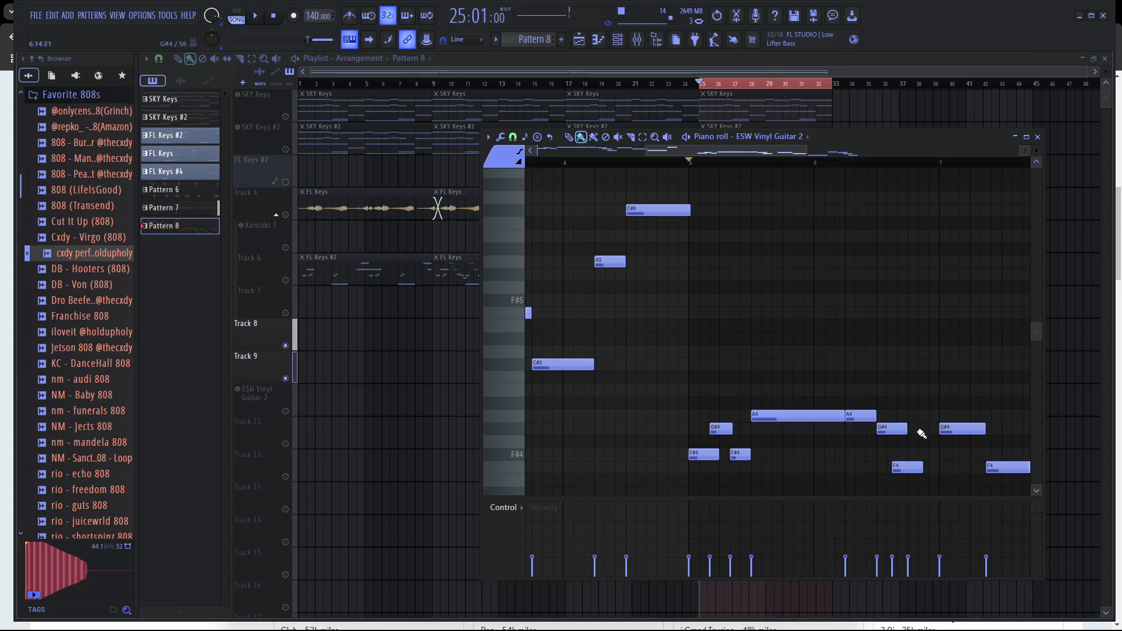
# Replace the short run of notes starting at 6:09 with a single eight-step C#5 note.
pyautogui.scroll(-3, 902, 356)
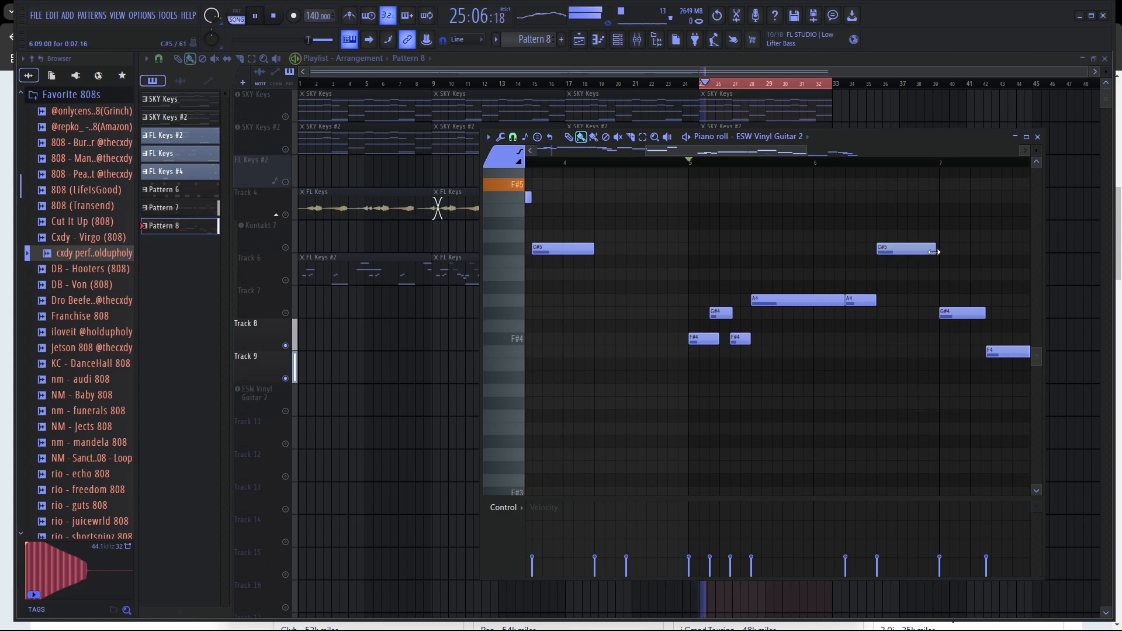
pyautogui.scroll(-2, 937, 252)
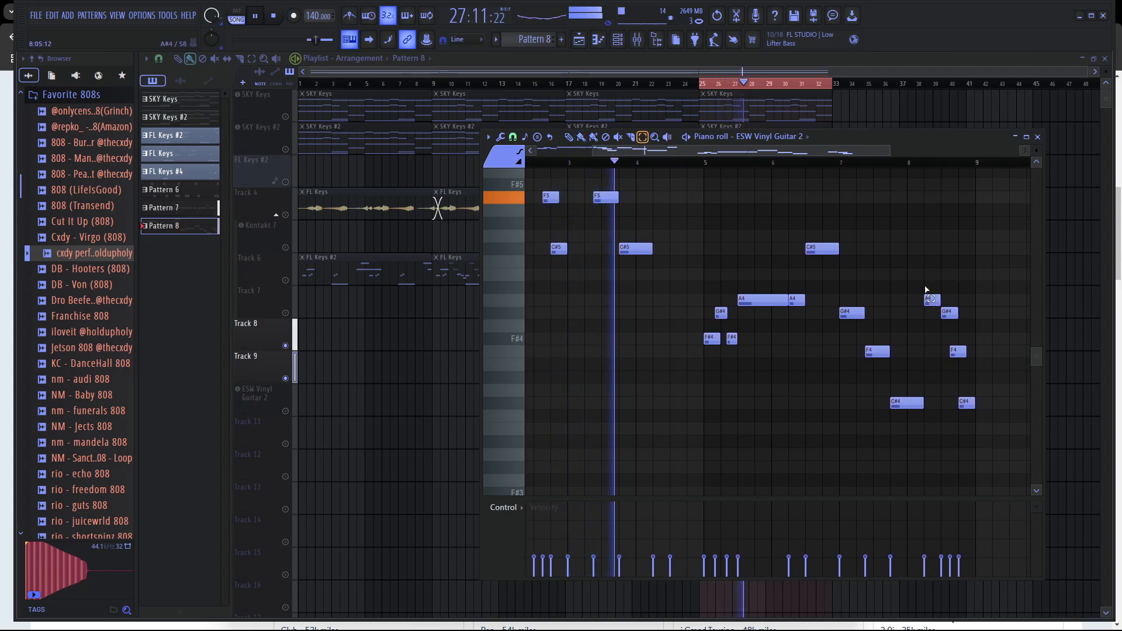
# Transpose bar 8's A4, G#4, F4 and C#4 run and bar 7's F4 and C#4 notes up one octave.
pyautogui.press('e')
pyautogui.moveTo(925, 287); pyautogui.dragTo(965, 415)
pyautogui.hotkey('ctrl', 'Up')
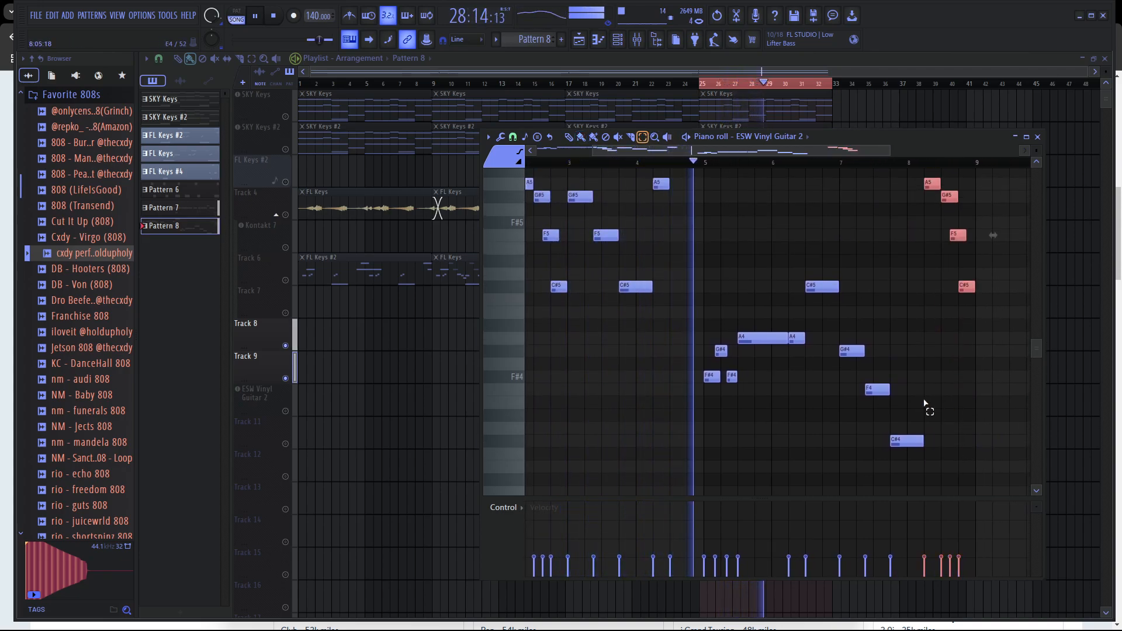
pyautogui.moveTo(875, 385); pyautogui.dragTo(918, 475)
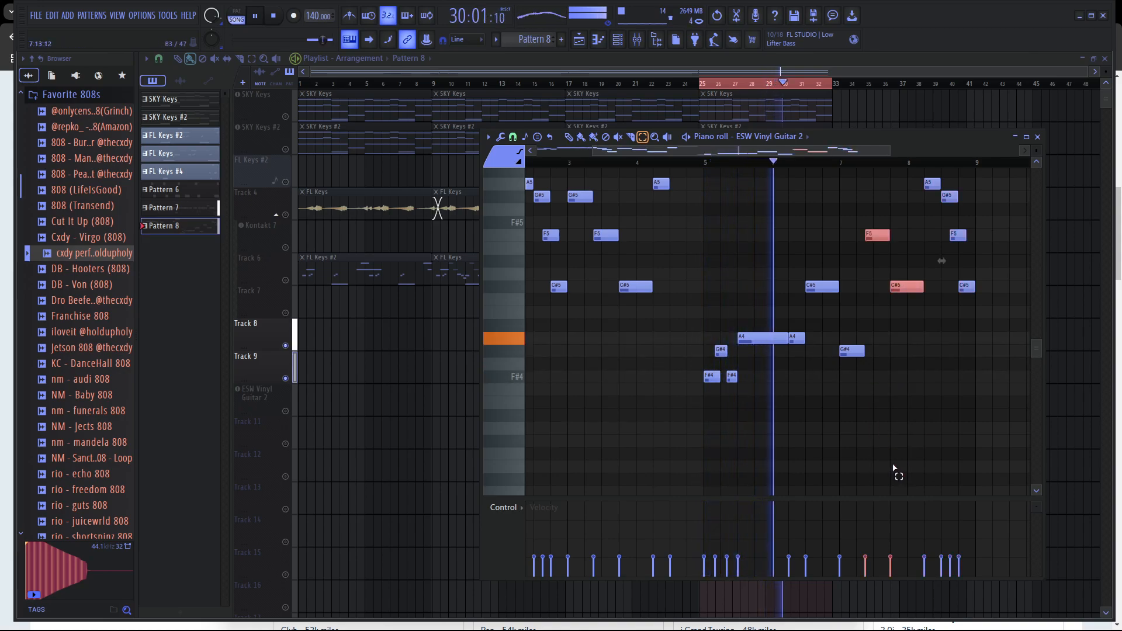
pyautogui.hotkey('ctrl', 'Up')
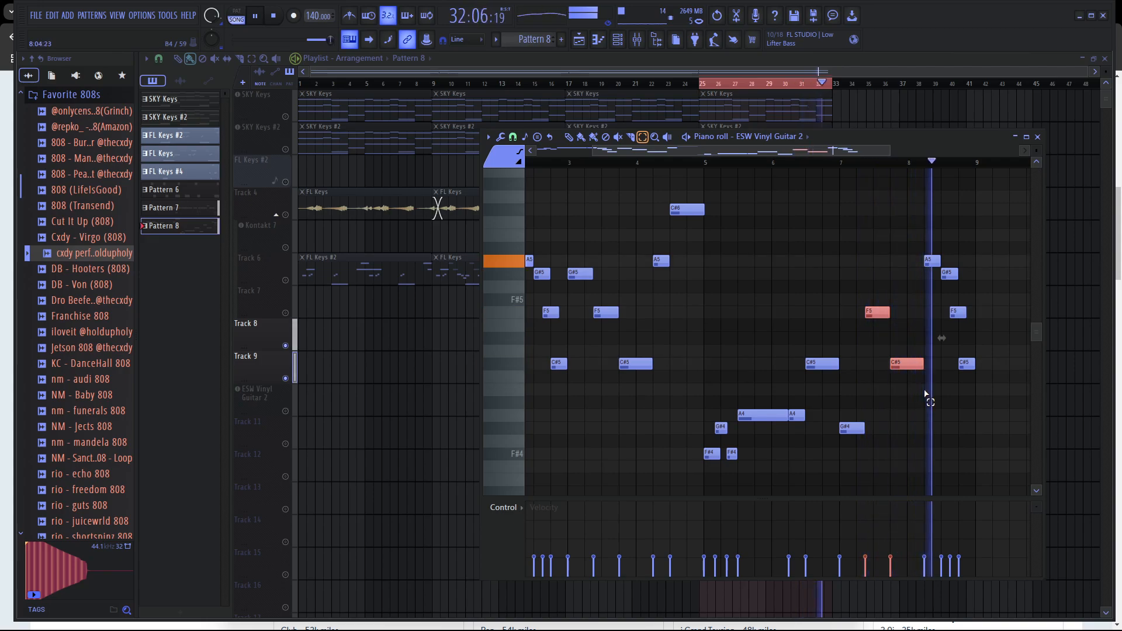
pyautogui.scroll(-3, 923, 393)
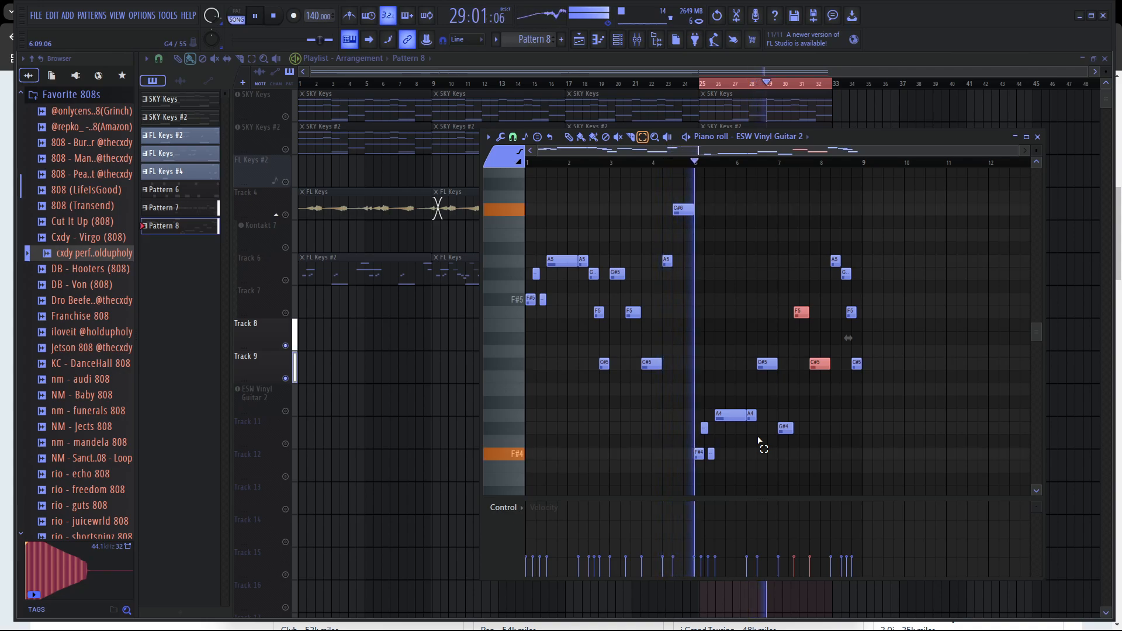
# Below bar 4's C#6 note, add an A5 note ending at 4:15 followed by a two-step G#5 note, trimming both to end by bar 5.
pyautogui.press('space')
pyautogui.scroll(1, 625, 312)
pyautogui.scroll(4, 624, 311)
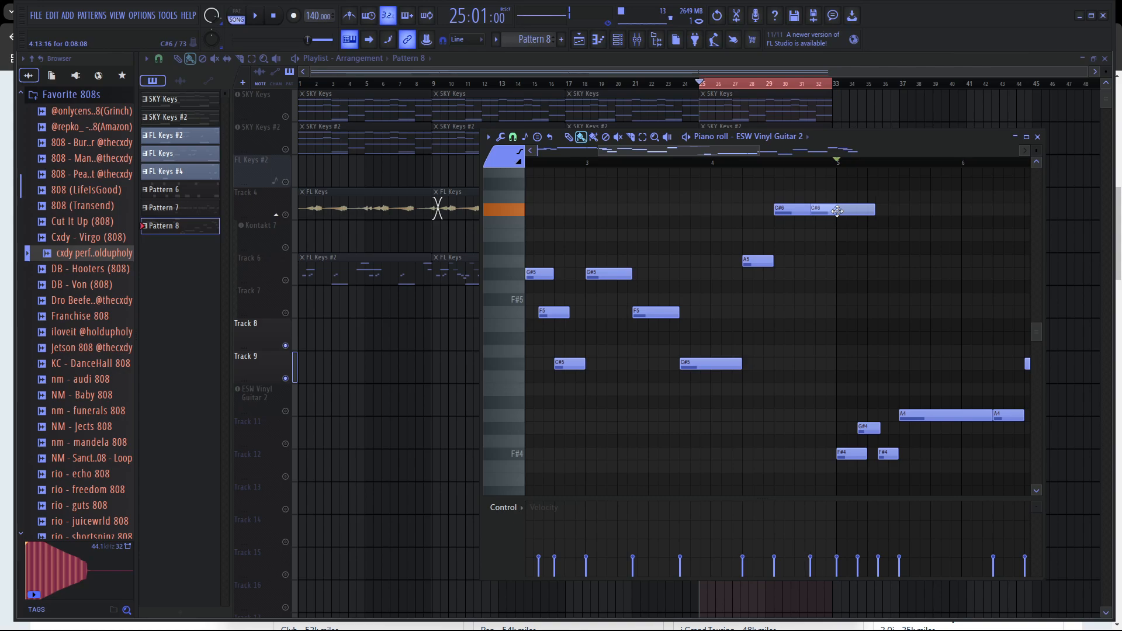
pyautogui.moveTo(834, 211); pyautogui.dragTo(817, 261)
pyautogui.moveTo(818, 262); pyautogui.dragTo(849, 271)
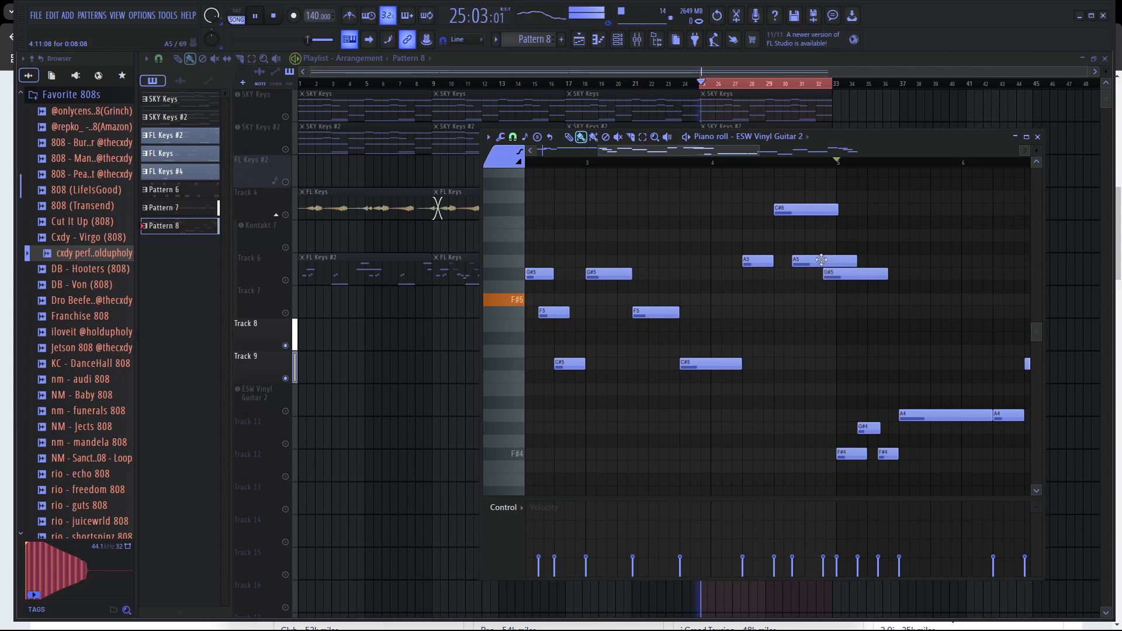
pyautogui.scroll(3, 825, 259)
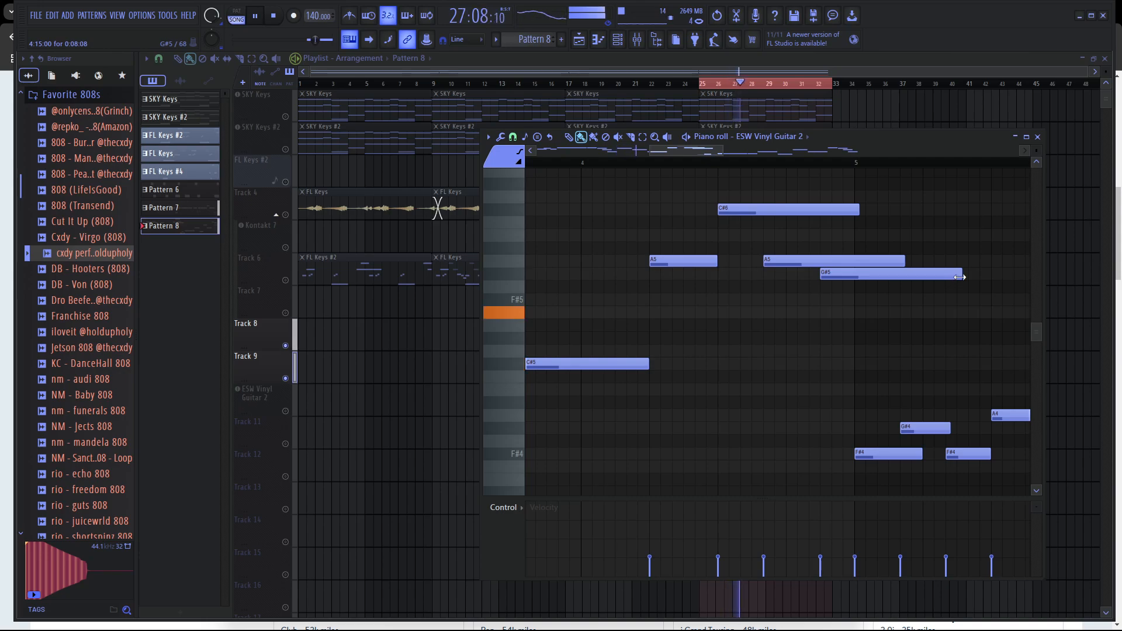
pyautogui.moveTo(960, 277); pyautogui.dragTo(821, 265)
pyautogui.press('space')
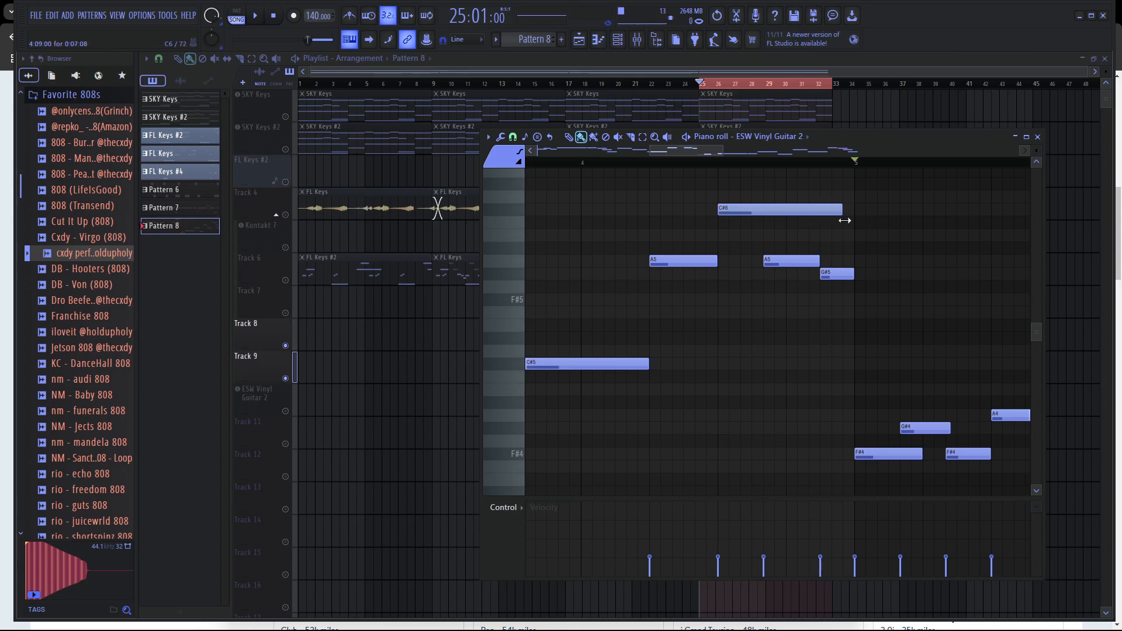
# Make bar 4's C#6 note end exactly at the start of bar 5 and audition the full eight-bar melody.
pyautogui.scroll(2, 824, 310)
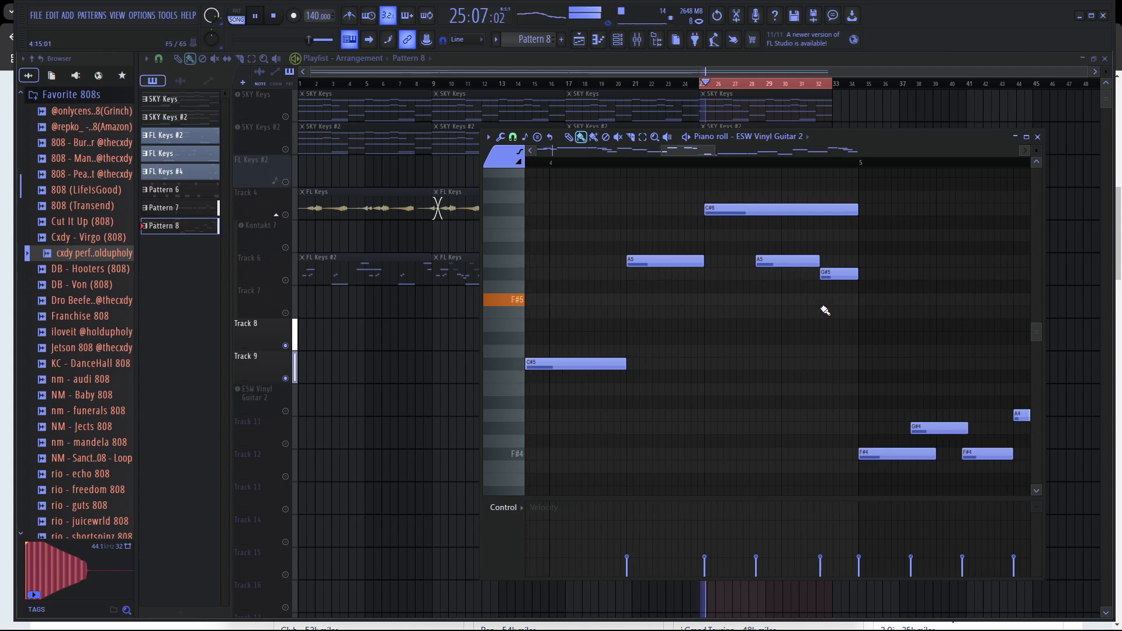
pyautogui.scroll(-6, 825, 310)
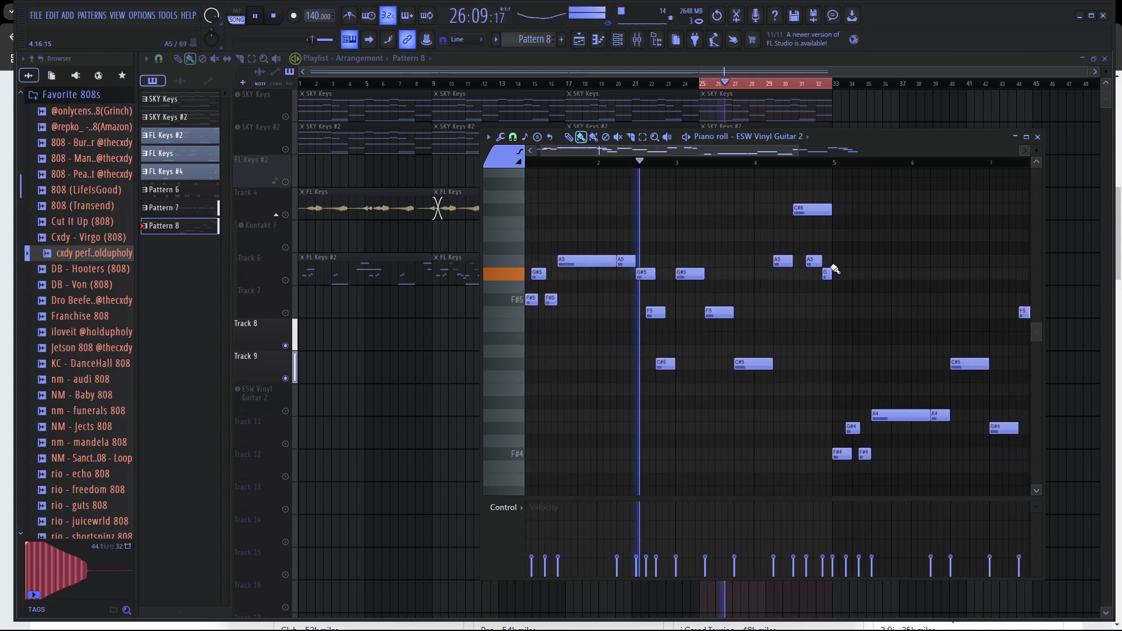
pyautogui.scroll(2, 841, 252)
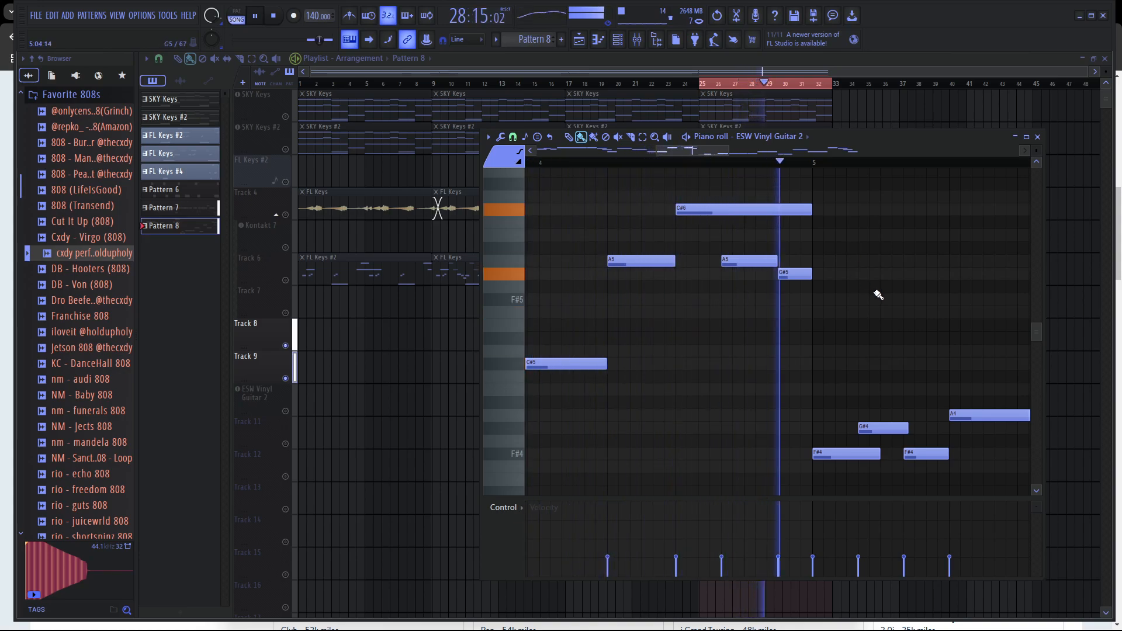
pyautogui.scroll(-4, 865, 289)
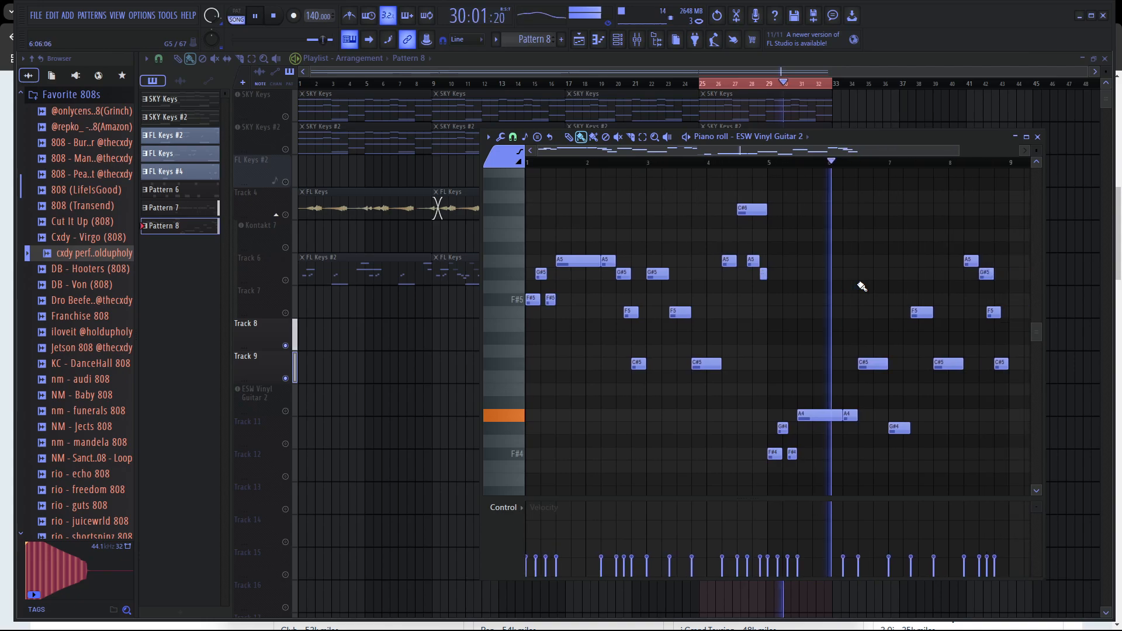
pyautogui.scroll(-1, 863, 288)
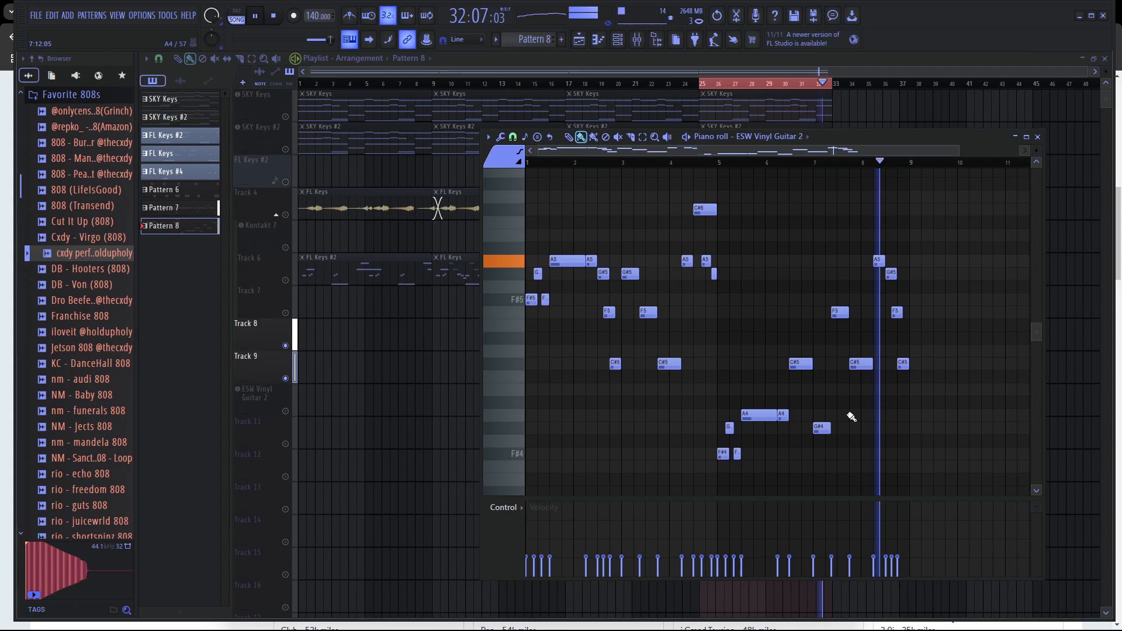
pyautogui.scroll(2, 851, 421)
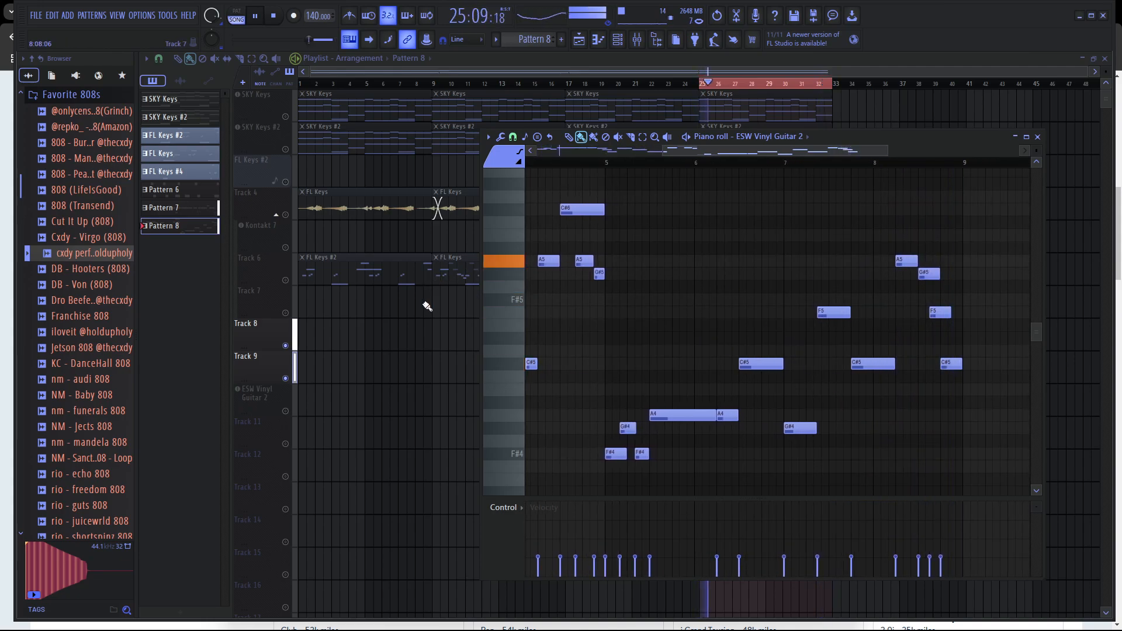
# Return to the playlist and unmute the SKY Keys and SKY Keys #2 tracks.
pyautogui.click(627, 60)
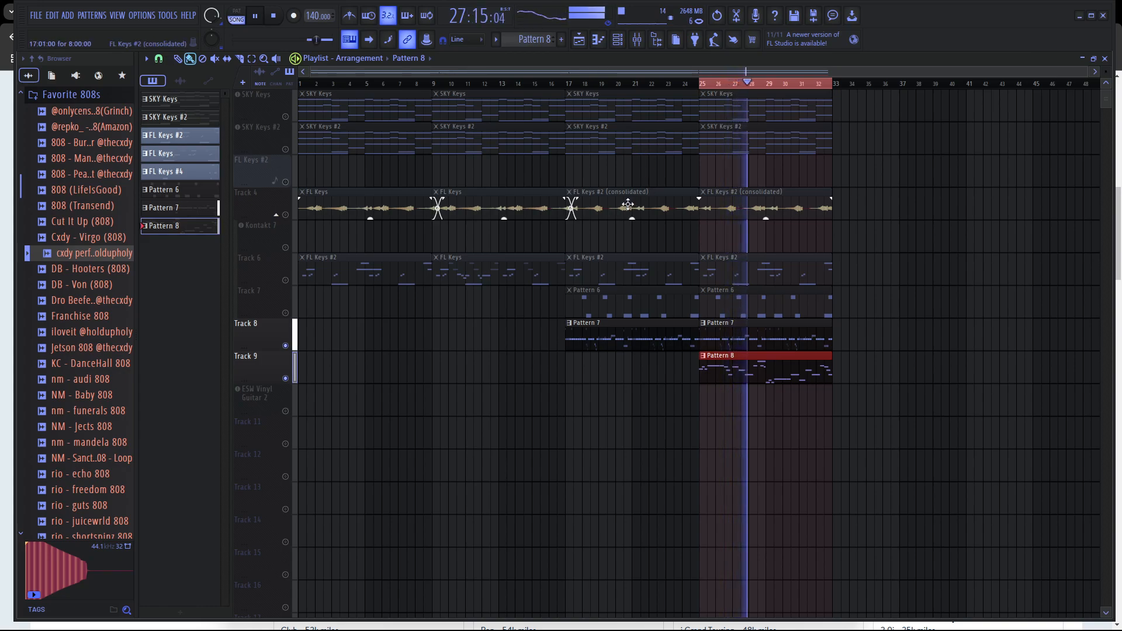
pyautogui.click(285, 117)
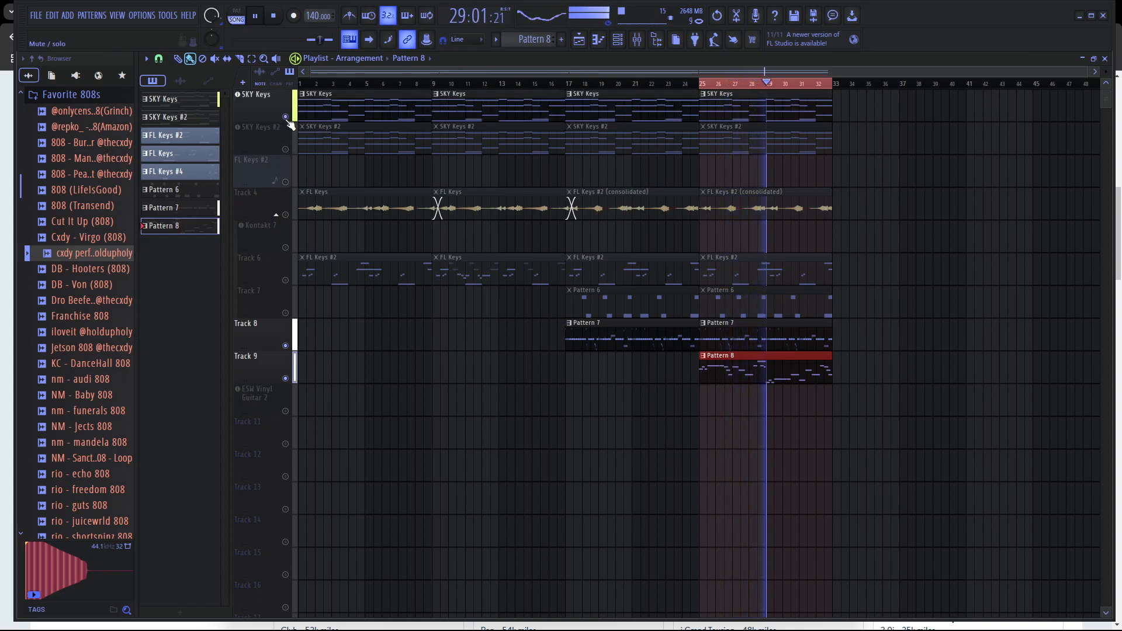
pyautogui.click(285, 149)
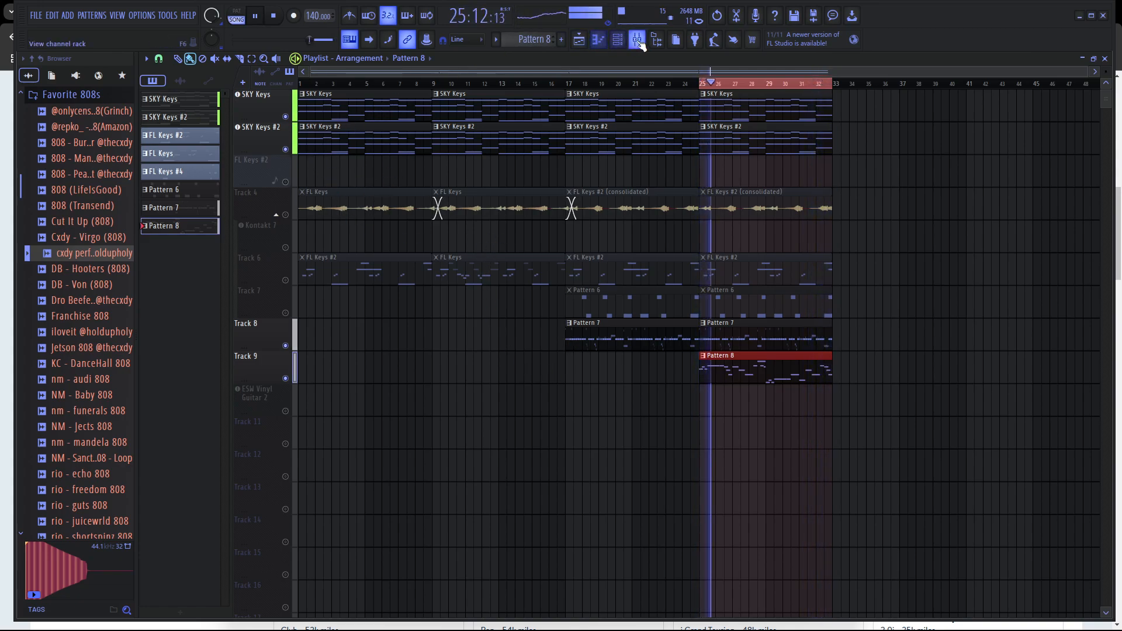
# Rebalance the SKY Keys and SKY Keys #2 mixer levels by ear, soloing SKY Keys #2 to compare and leaving SKY Keys muted.
pyautogui.press('F9')
pyautogui.moveTo(262, 457)
pyautogui.mouseDown()
pyautogui.moveTo(236, 473)
pyautogui.moveTo(261, 476)
pyautogui.mouseUp()
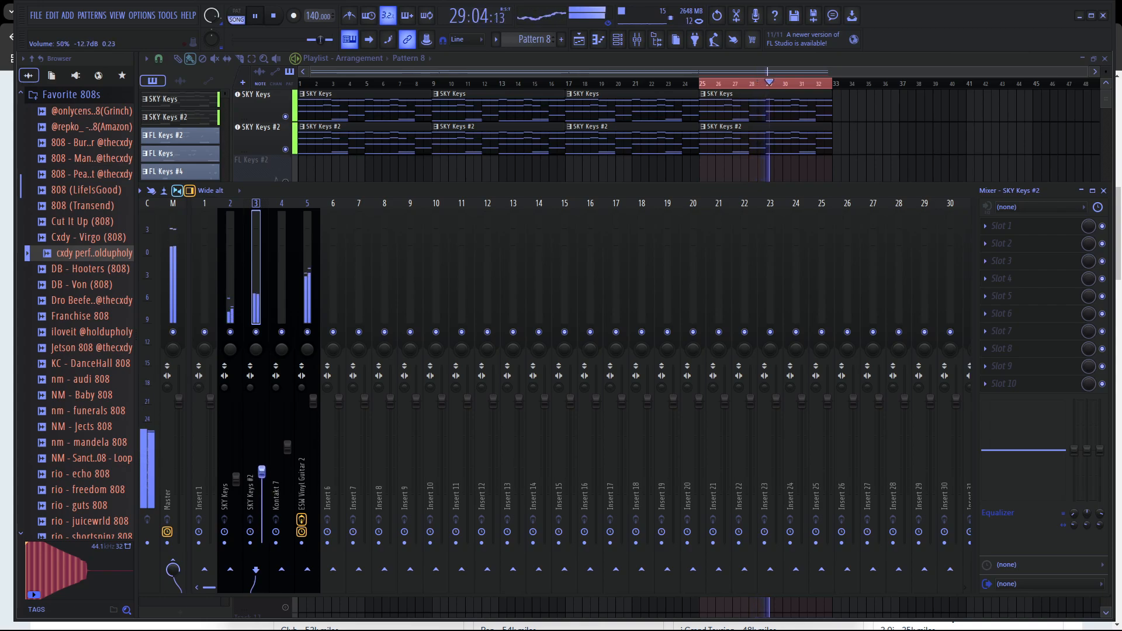
pyautogui.moveTo(236, 481); pyautogui.dragTo(236, 457)
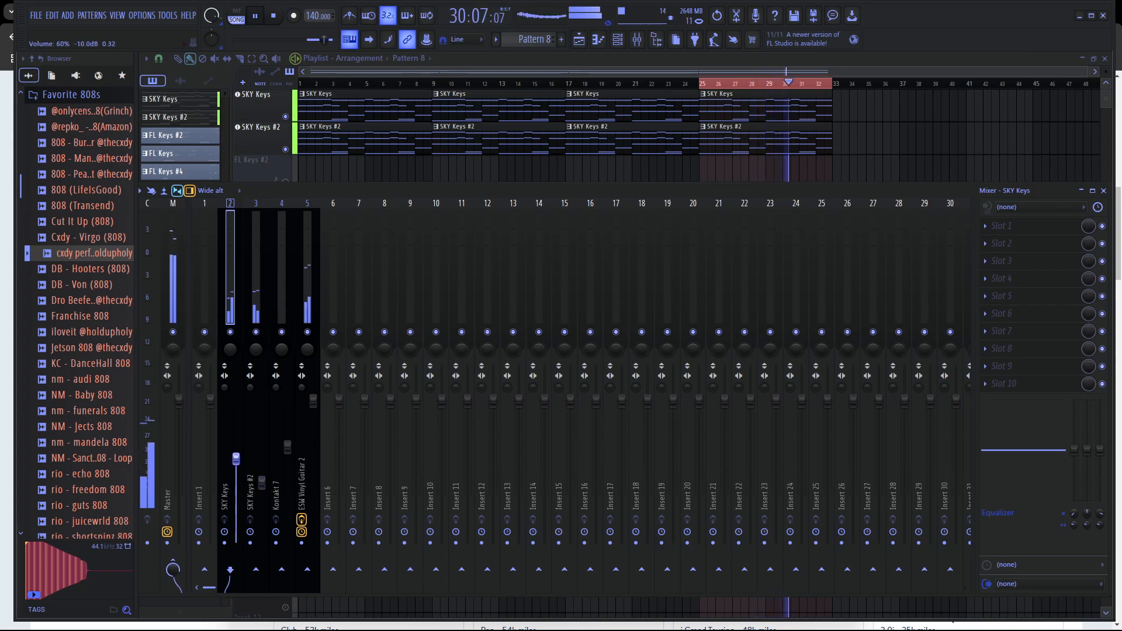
pyautogui.rightClick(231, 333)
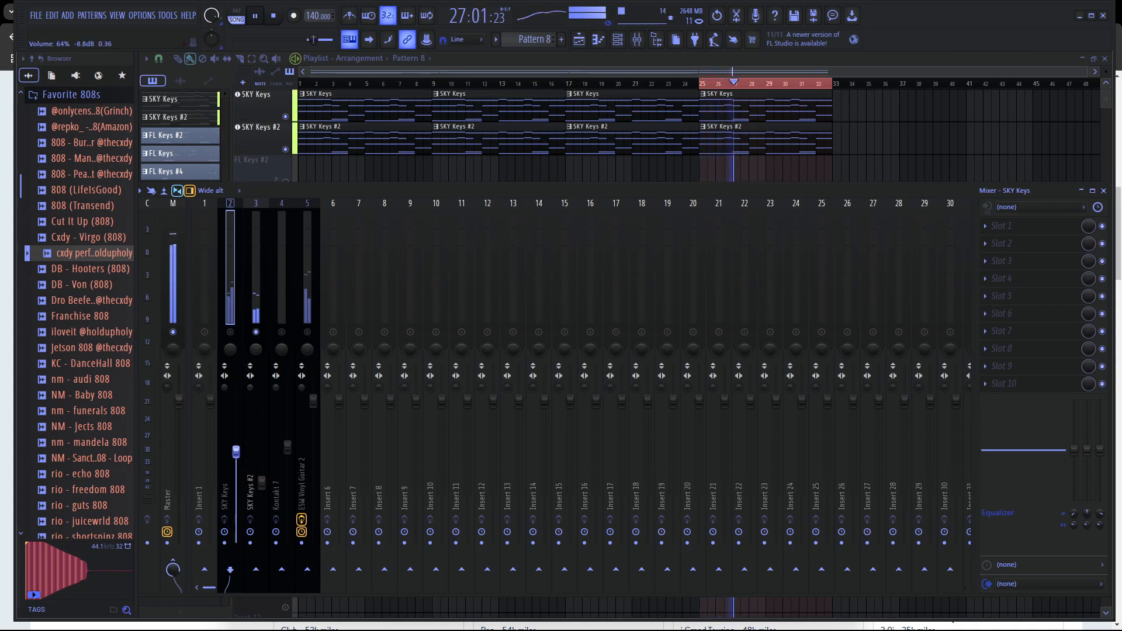
pyautogui.moveTo(257, 464); pyautogui.dragTo(257, 449)
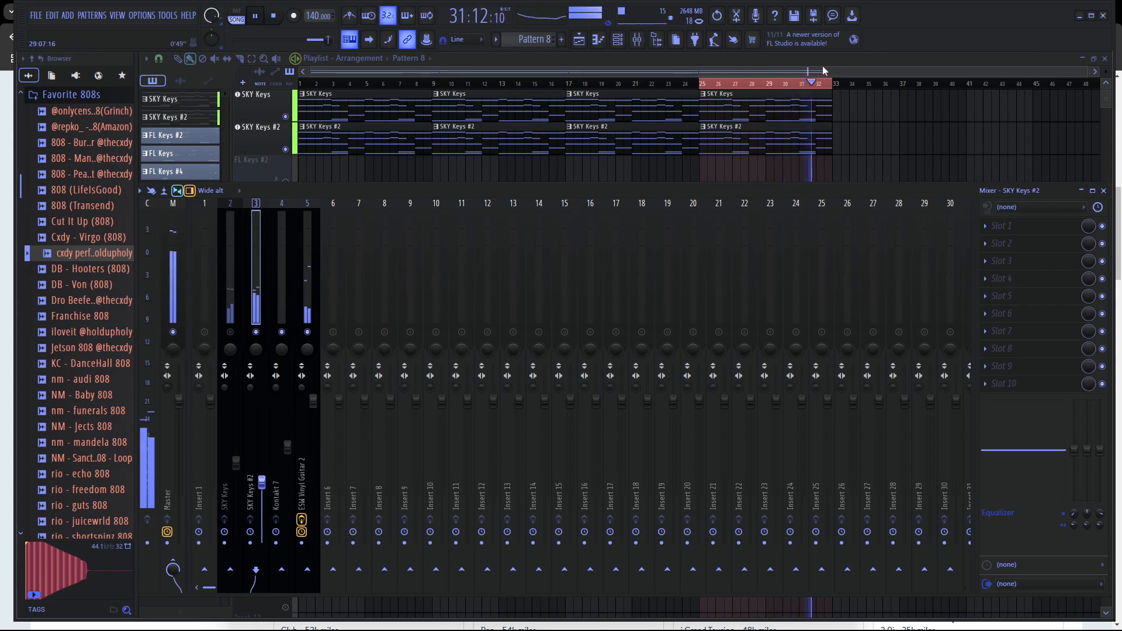
# Close the mixer and unmute the FL Keys patterns on playlist Track 6.
pyautogui.moveTo(776, 191); pyautogui.dragTo(779, 379)
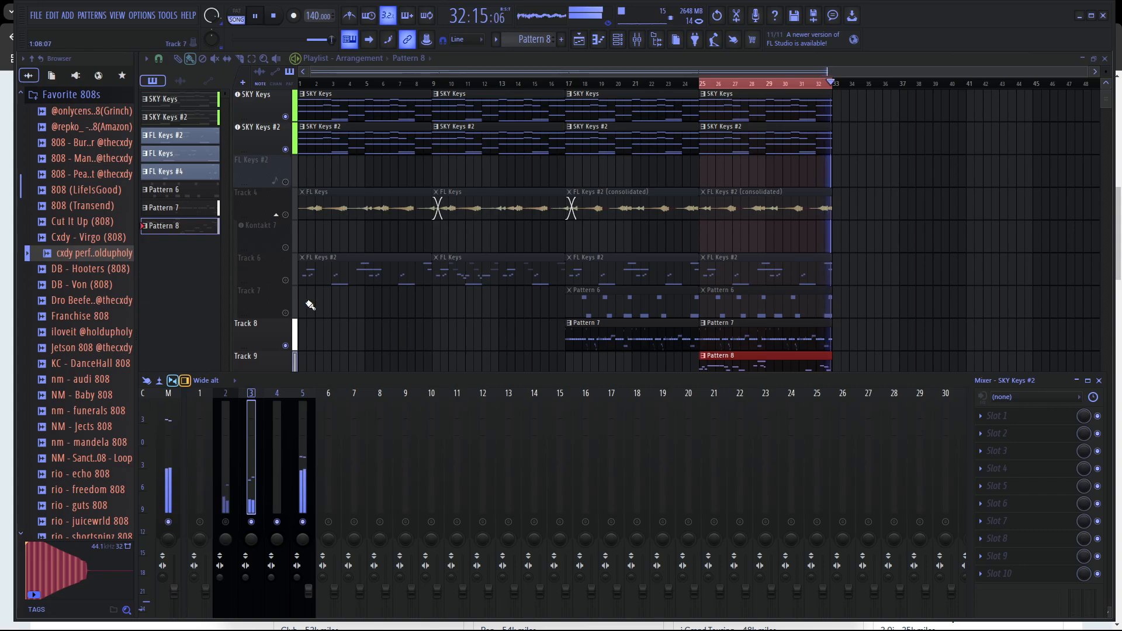
pyautogui.press('F9')
pyautogui.click(285, 280)
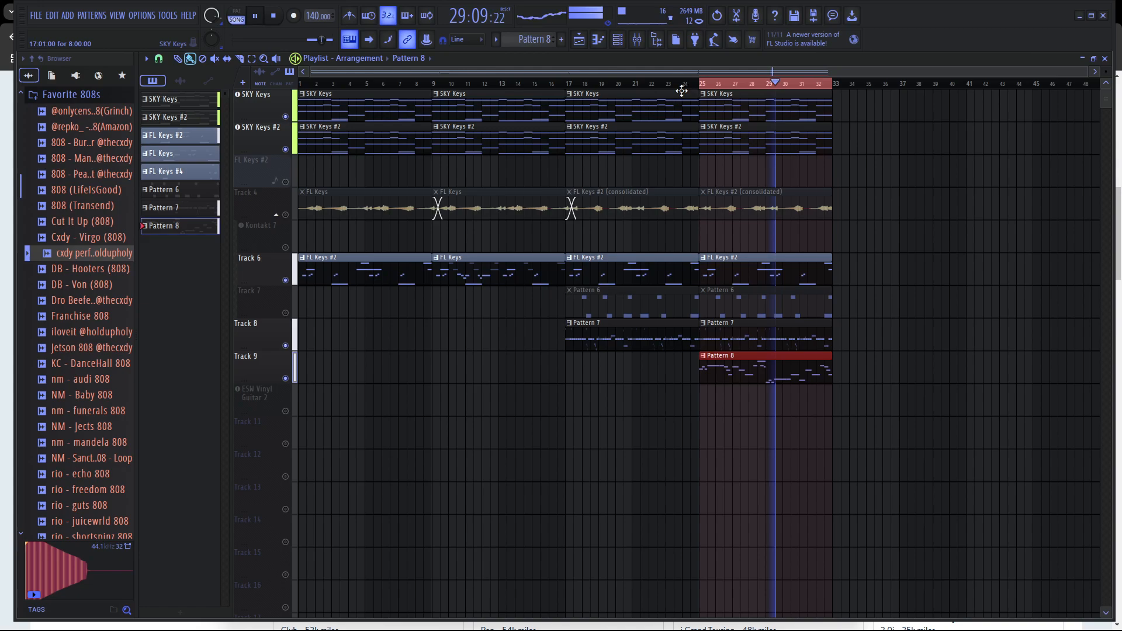
# In the mixer, pan the ESW Vinyl Guitar 2 channel about 25% right and the Kontakt 7 channel to the left.
pyautogui.click(643, 39)
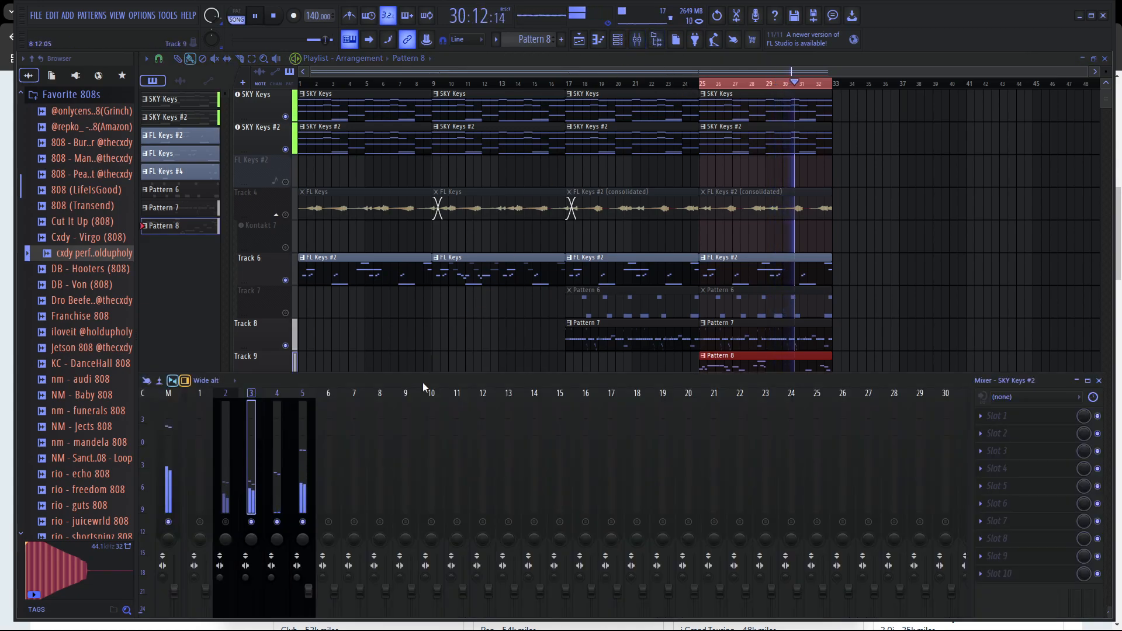
pyautogui.moveTo(423, 383); pyautogui.dragTo(462, 181)
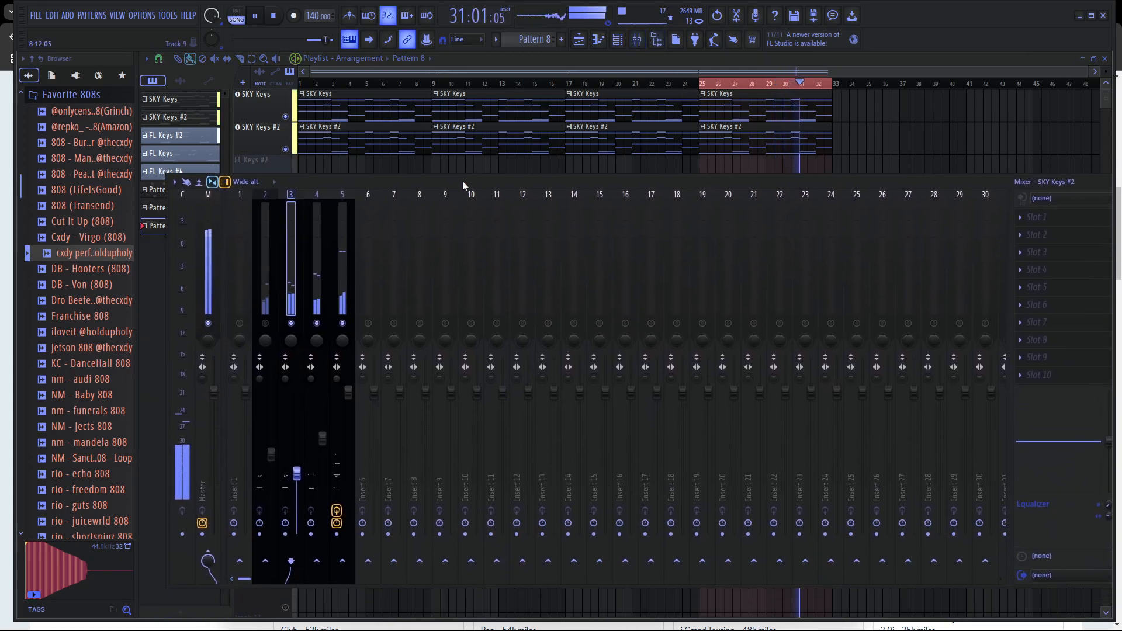
pyautogui.click(317, 467)
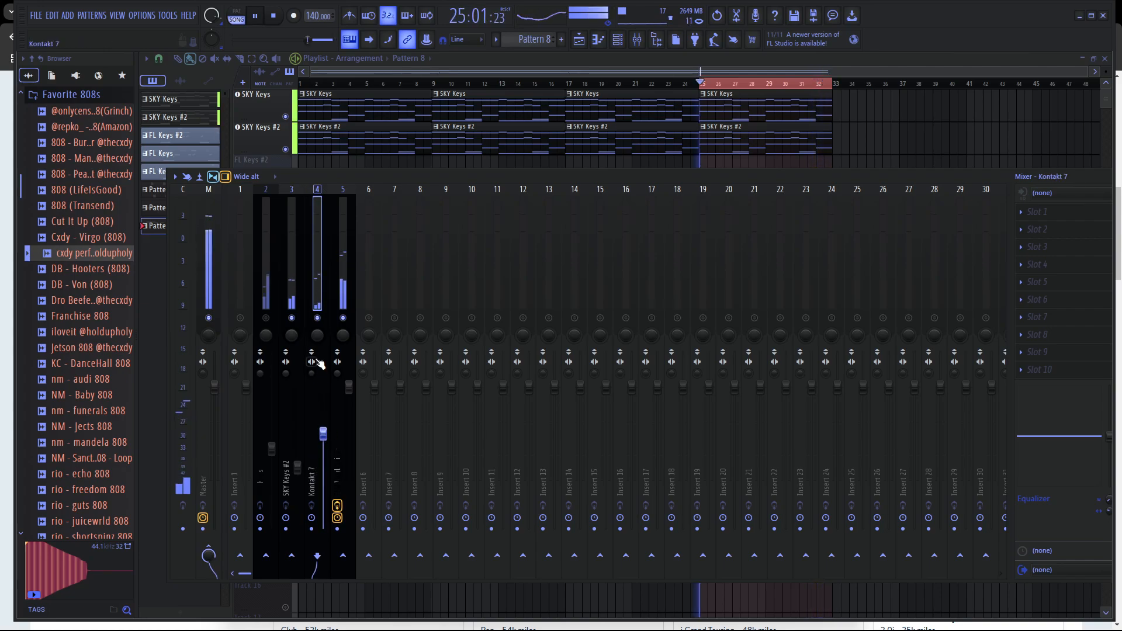
pyautogui.moveTo(347, 330); pyautogui.dragTo(347, 316)
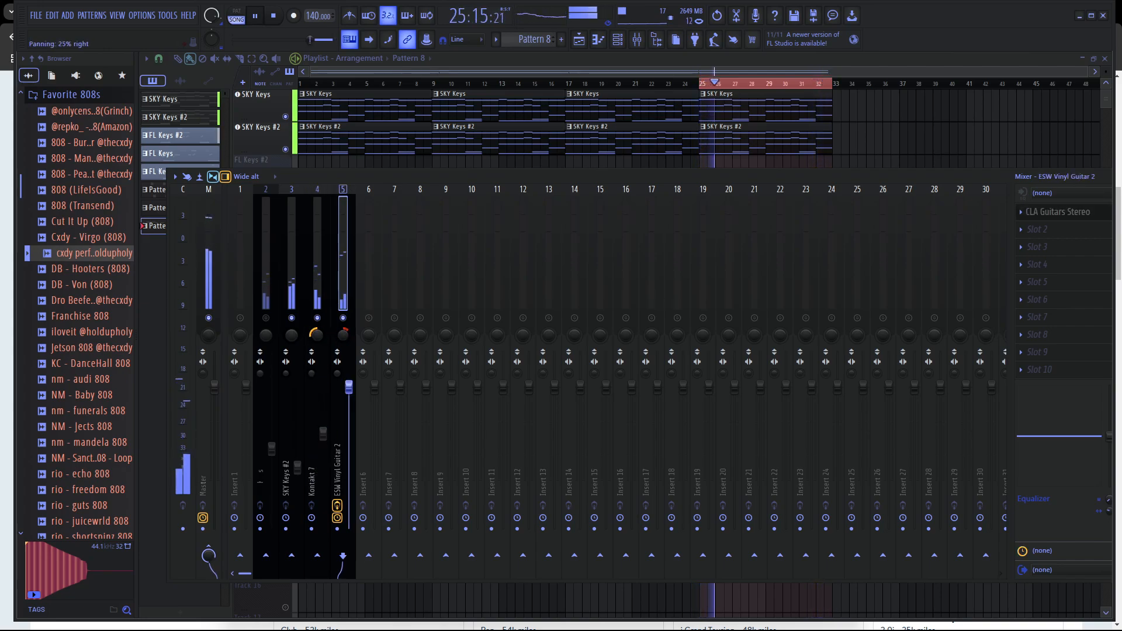
pyautogui.click(314, 336)
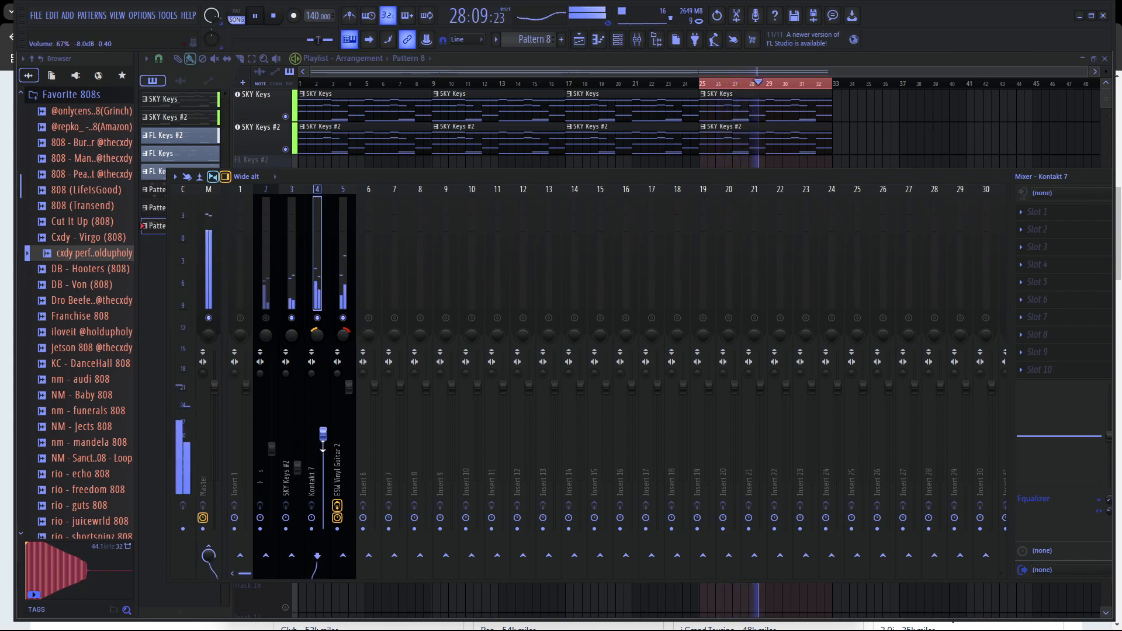
# Leave the mixer and unmute the consolidated FL Keys audio on playlist Track 4.
pyautogui.moveTo(726, 176); pyautogui.dragTo(706, 267)
pyautogui.click(294, 219)
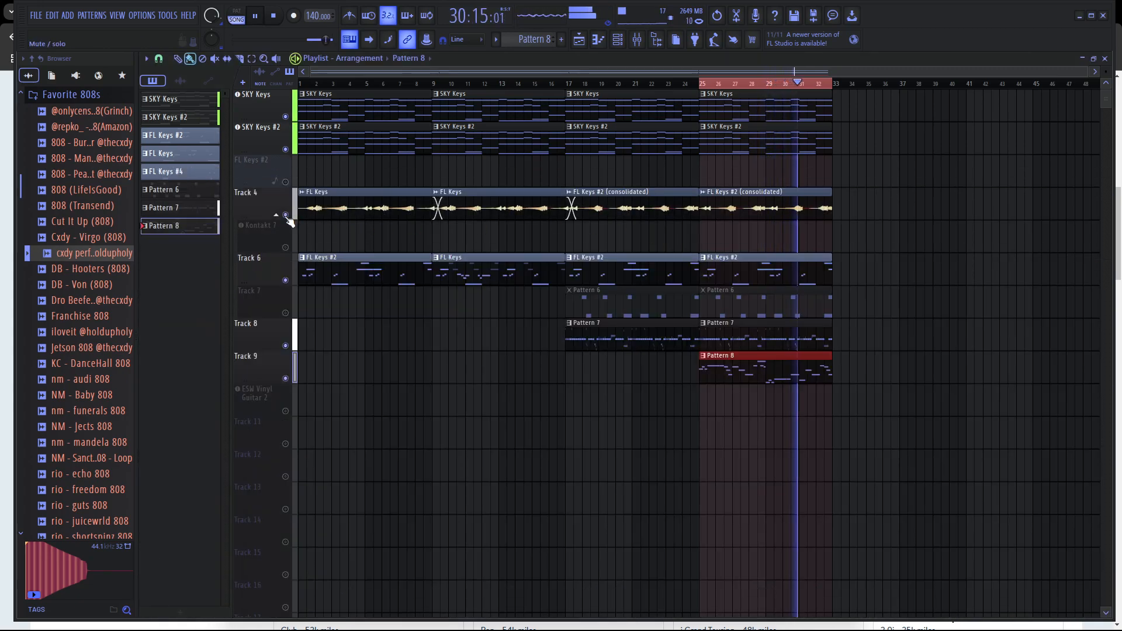
# Set playlist Track 4, holding the FL Keys audio, as an audio track routed to mixer Insert 6.
pyautogui.click(637, 40)
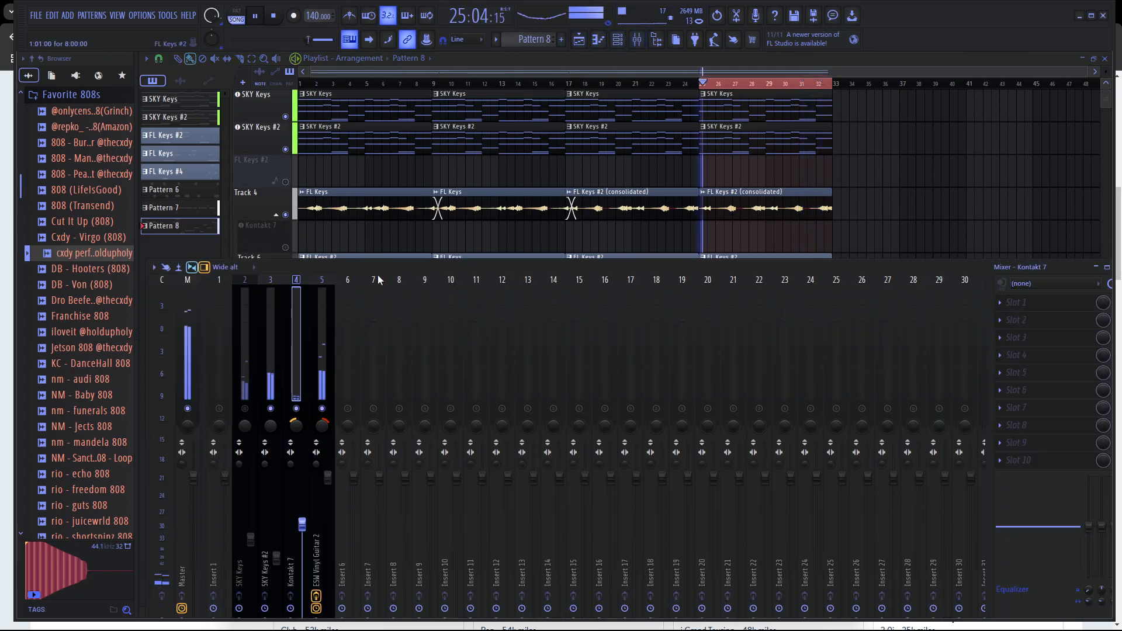
pyautogui.moveTo(402, 269); pyautogui.dragTo(401, 181)
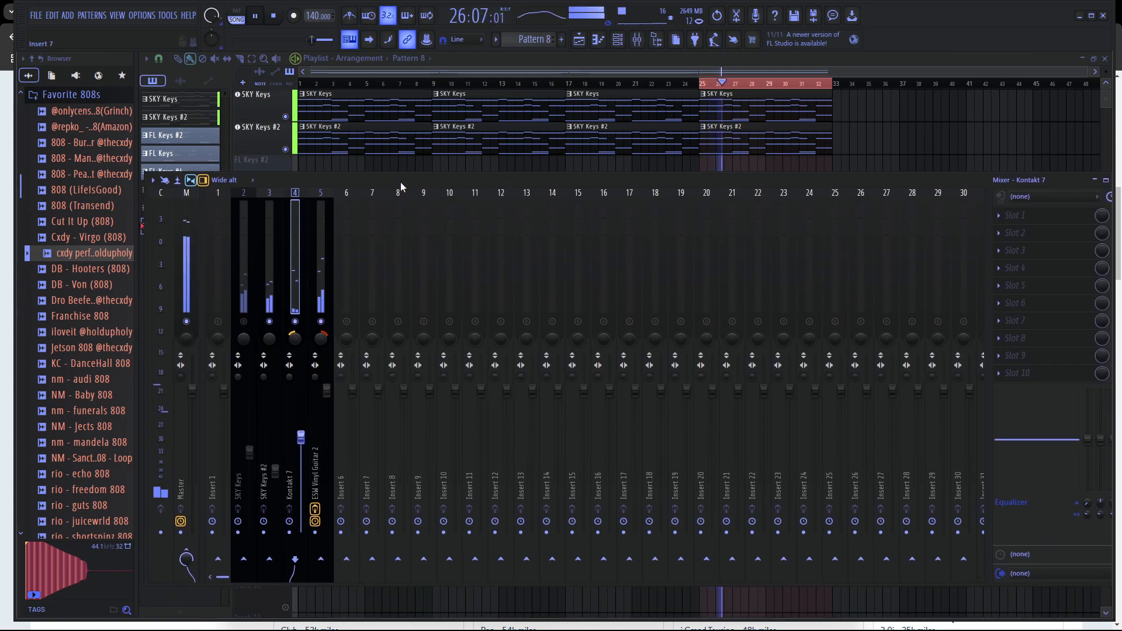
pyautogui.click(262, 163)
pyautogui.rightClick(267, 190)
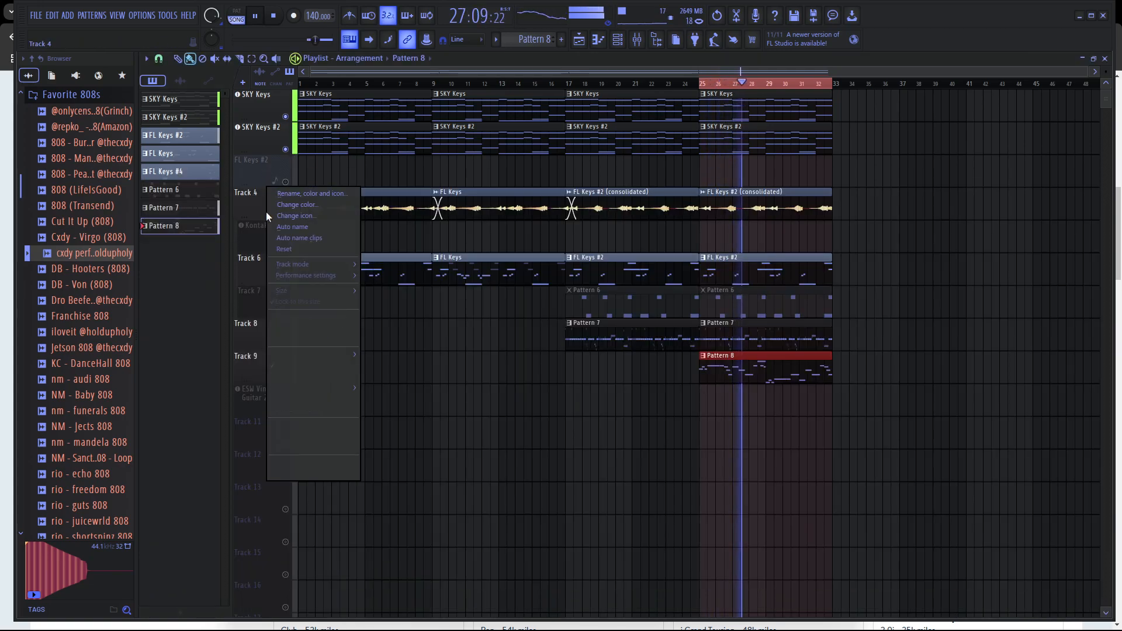
pyautogui.moveTo(328, 265)
pyautogui.moveTo(378, 273)
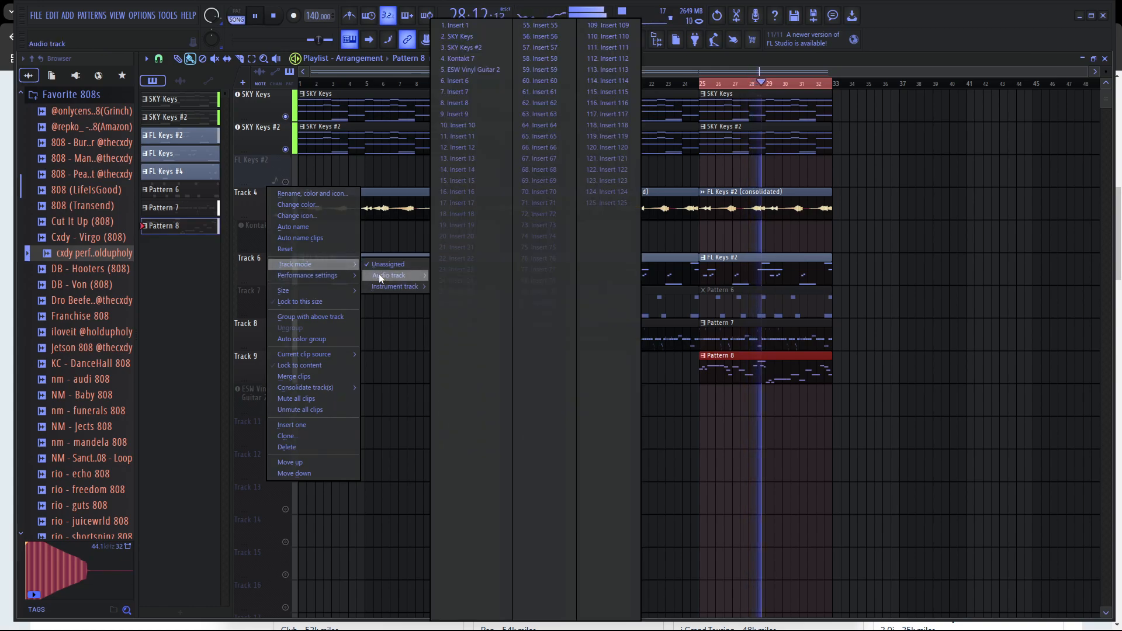
pyautogui.click(489, 83)
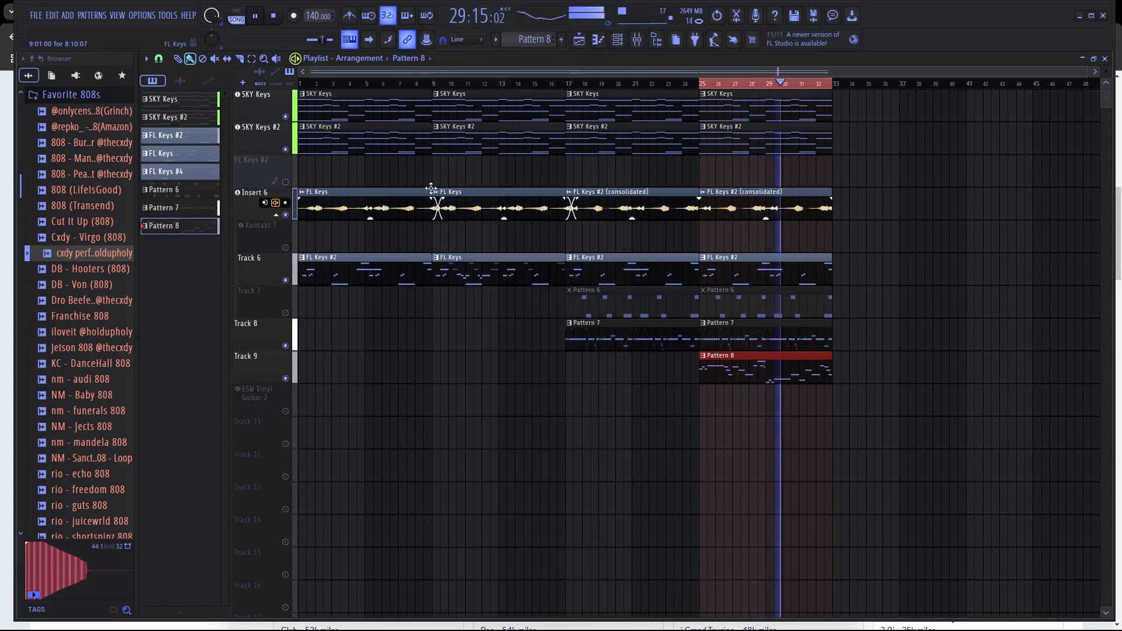
# Lower the Insert 6 mixer level by ear and load the Pro-R 2 reverb in its first effect slot.
pyautogui.click(637, 49)
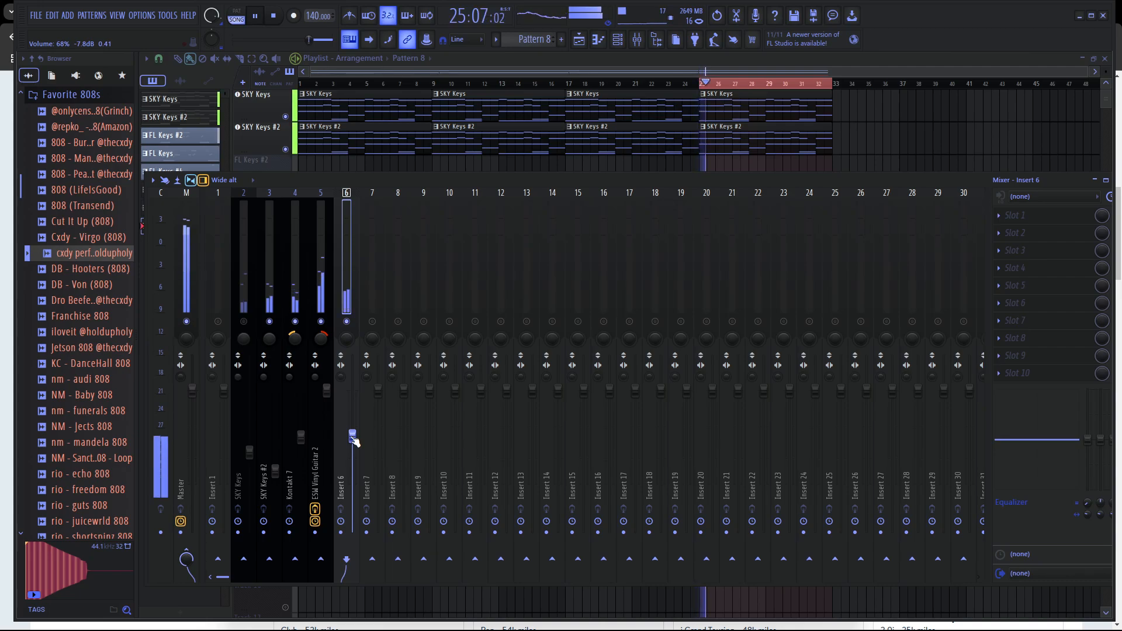
pyautogui.moveTo(353, 441); pyautogui.dragTo(353, 445)
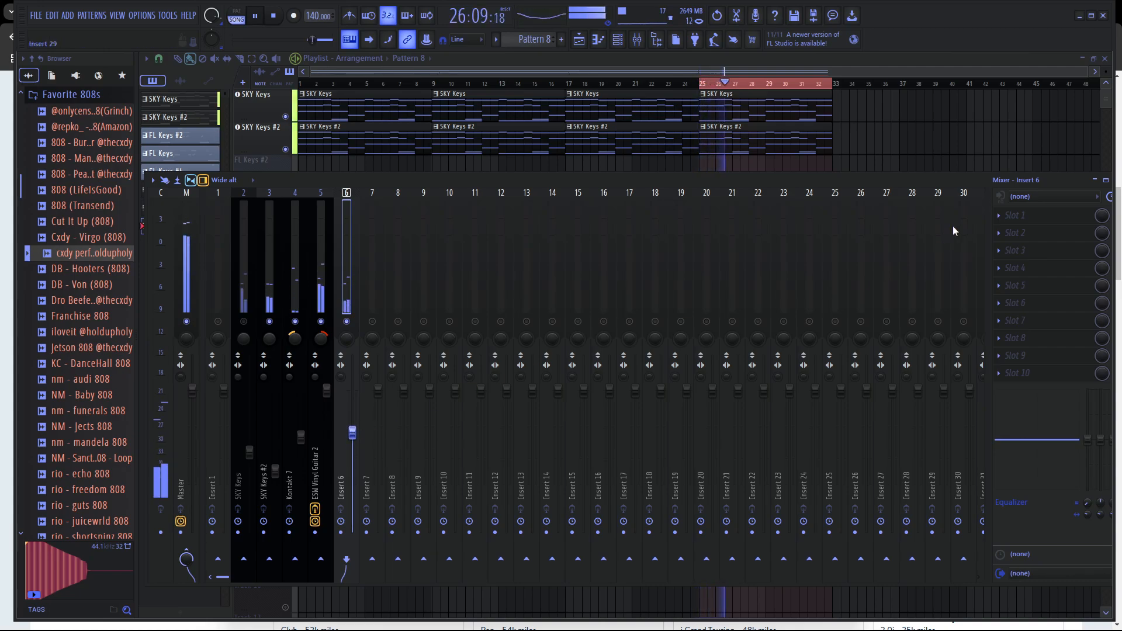
pyautogui.click(998, 217)
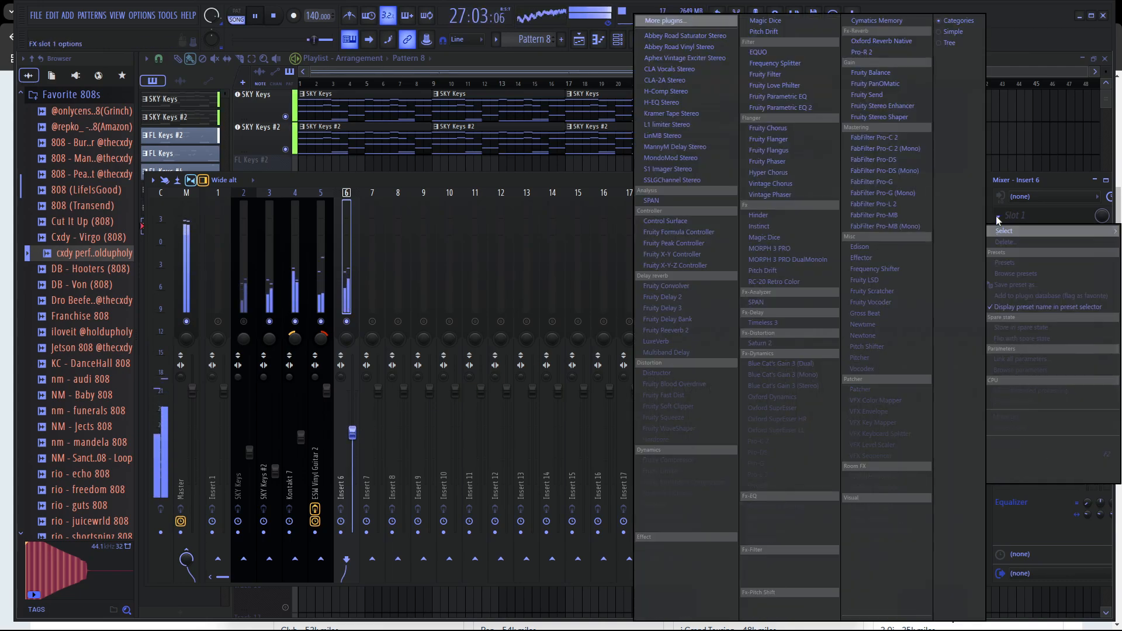
pyautogui.click(907, 52)
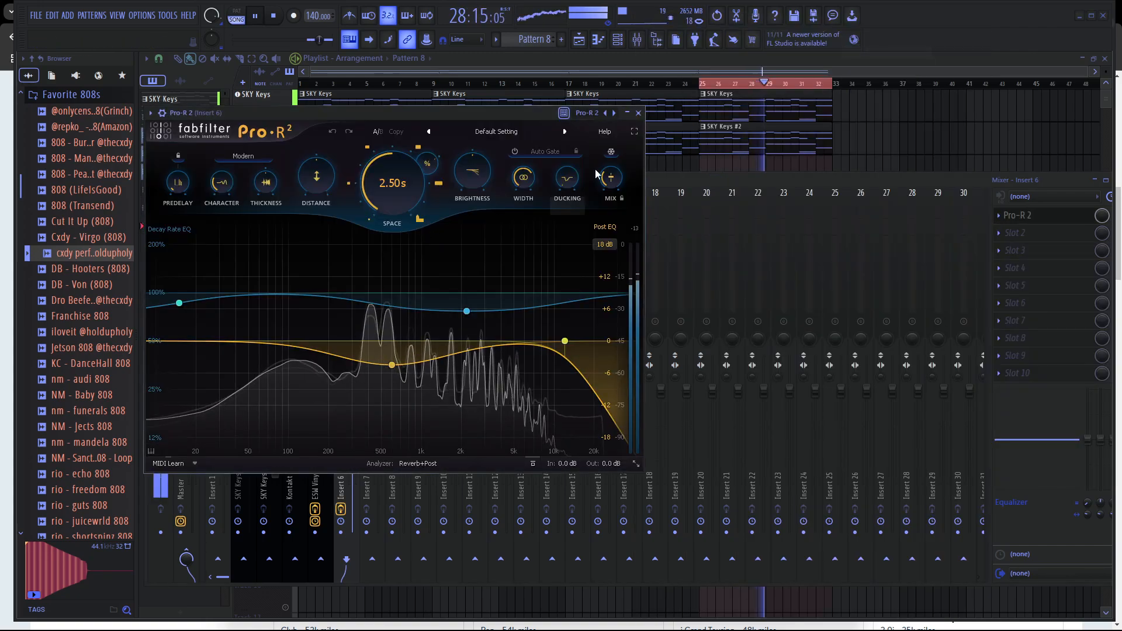
# Raise the Insert 6 level by ear and set the Pro-R 2 mix to about 51%.
pyautogui.click(676, 178)
pyautogui.moveTo(352, 390); pyautogui.dragTo(355, 440)
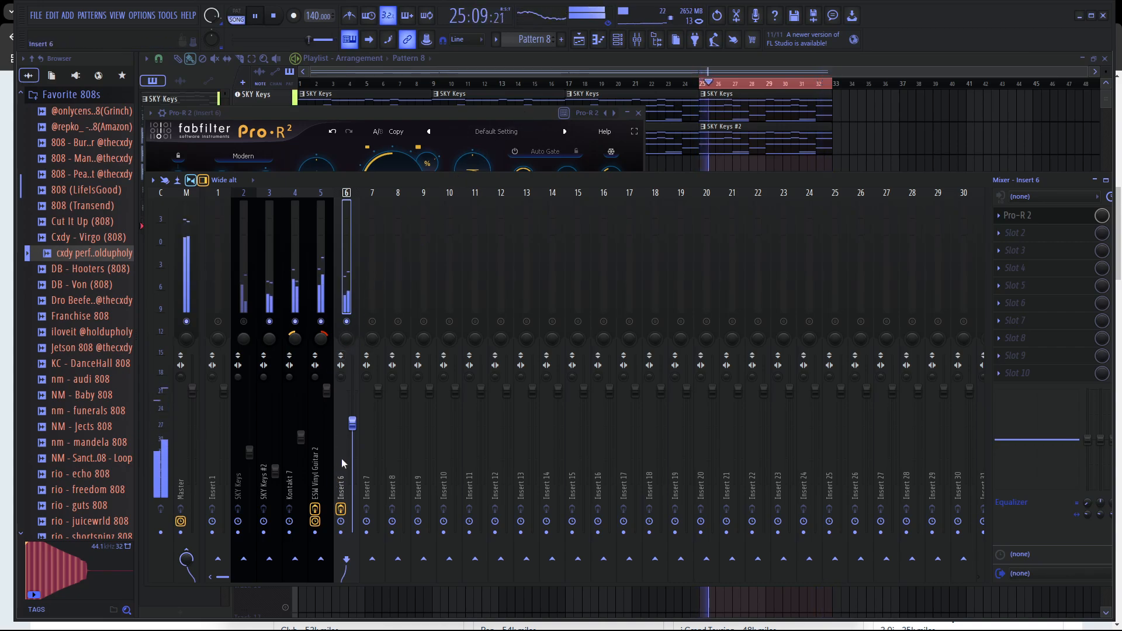
pyautogui.moveTo(352, 425); pyautogui.dragTo(352, 413)
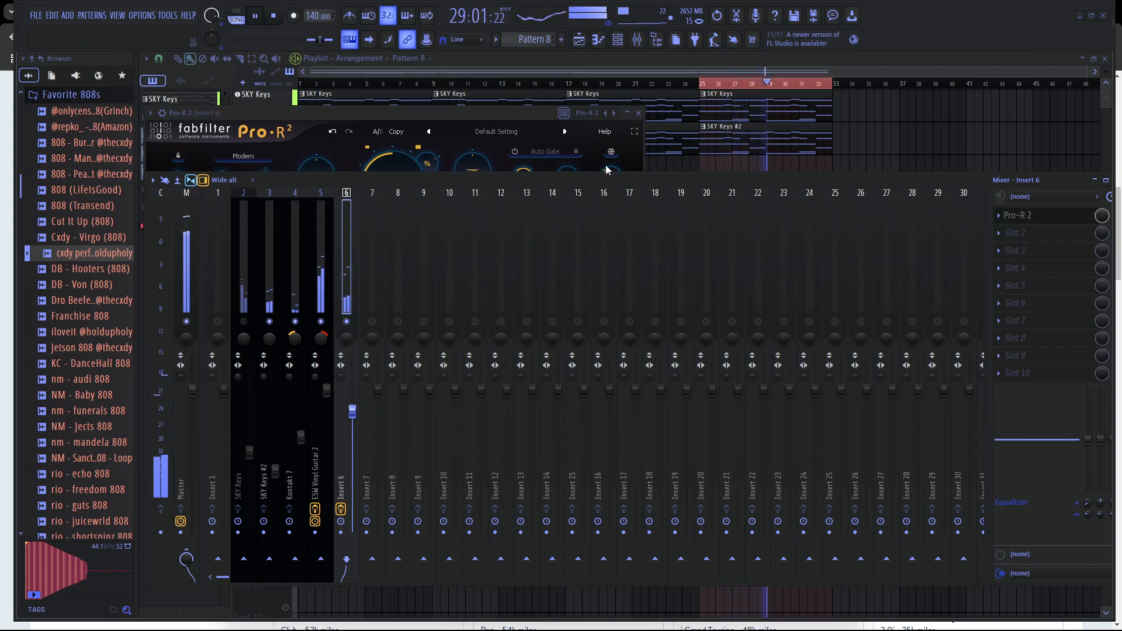
pyautogui.click(538, 120)
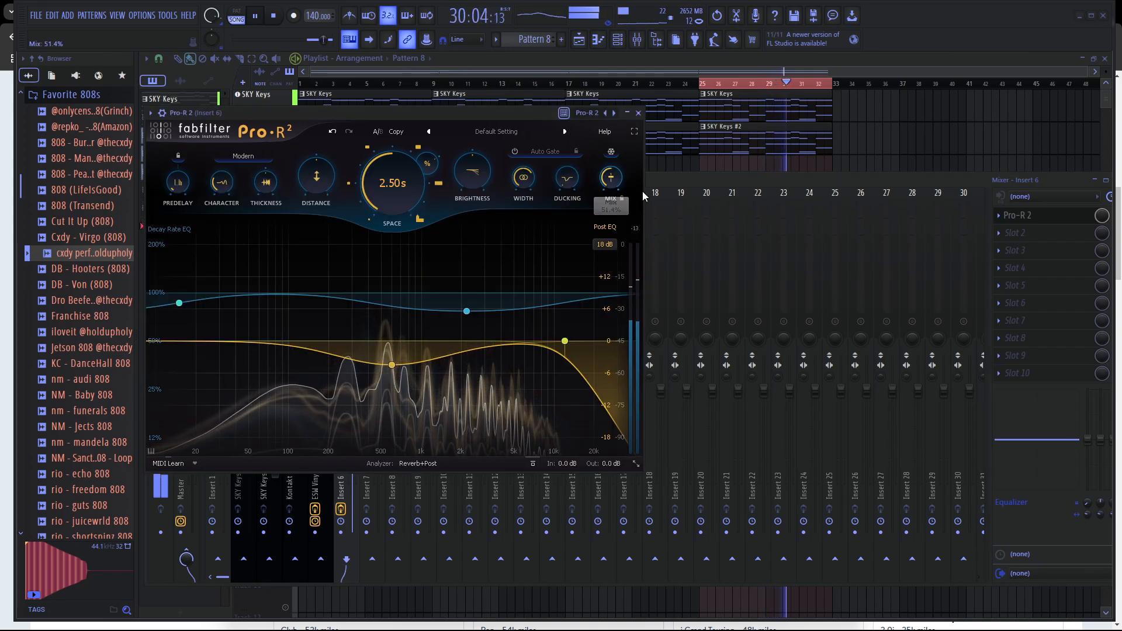
pyautogui.click(675, 185)
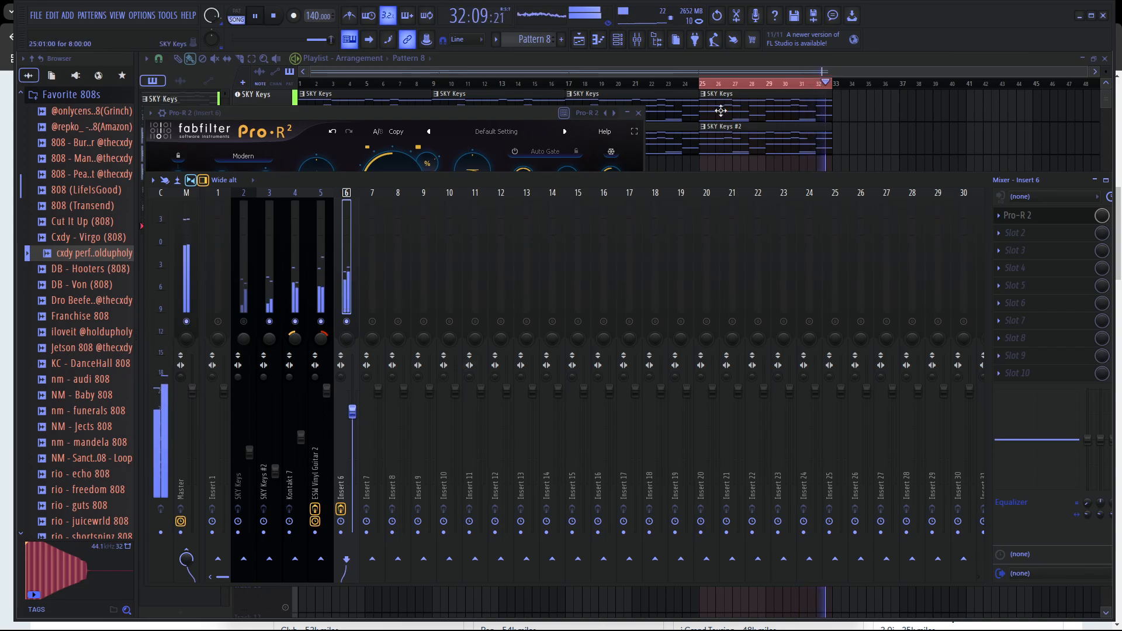
# Return to the playlist, unmute the Pattern 6 clips on Track 7 and open Pattern 6 in the piano roll.
pyautogui.click(702, 54)
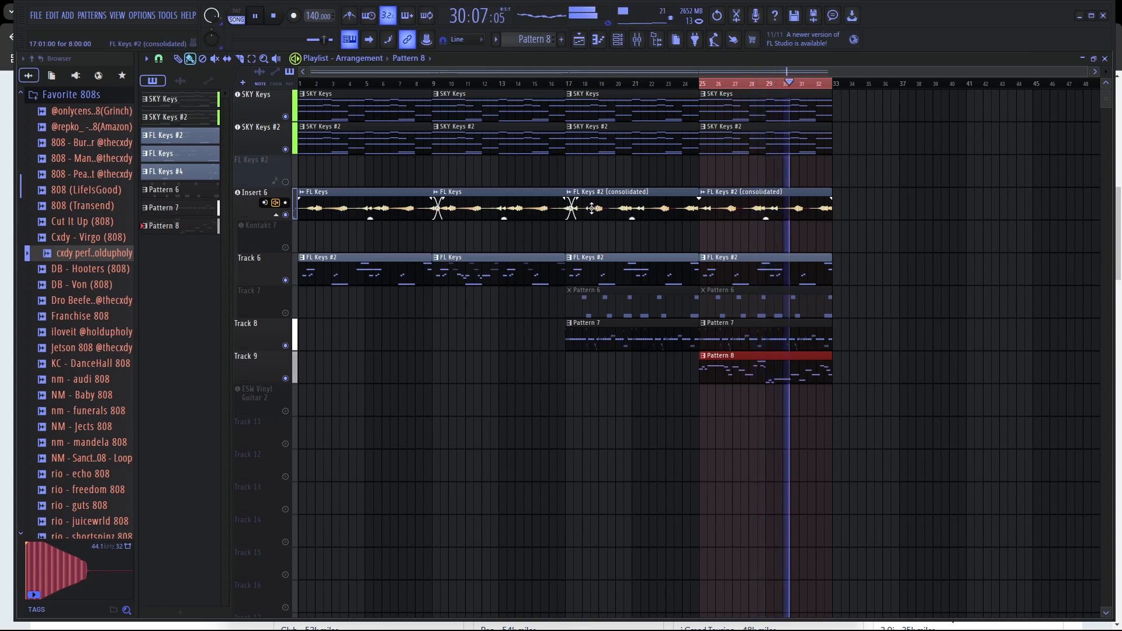
pyautogui.click(285, 313)
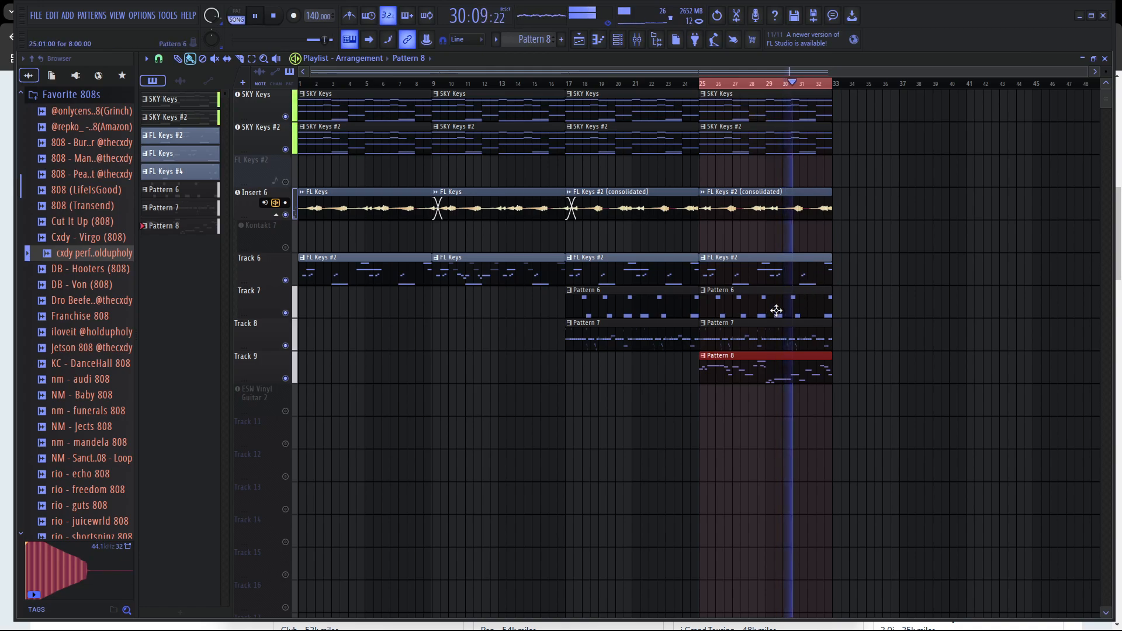
pyautogui.doubleClick(712, 307)
pyautogui.scroll(3, 690, 238)
pyautogui.scroll(-3, 665, 216)
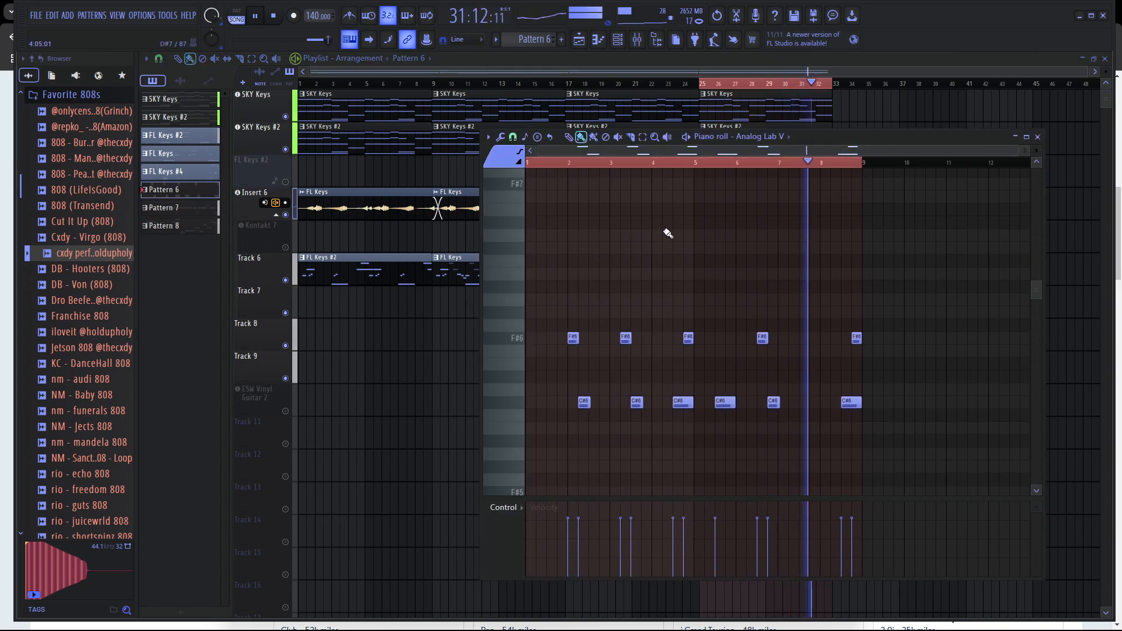
# Add an F#6 note in bar 5 of Pattern 6, directly before that bar's C#6 note, and close the piano roll.
pyautogui.click(698, 338)
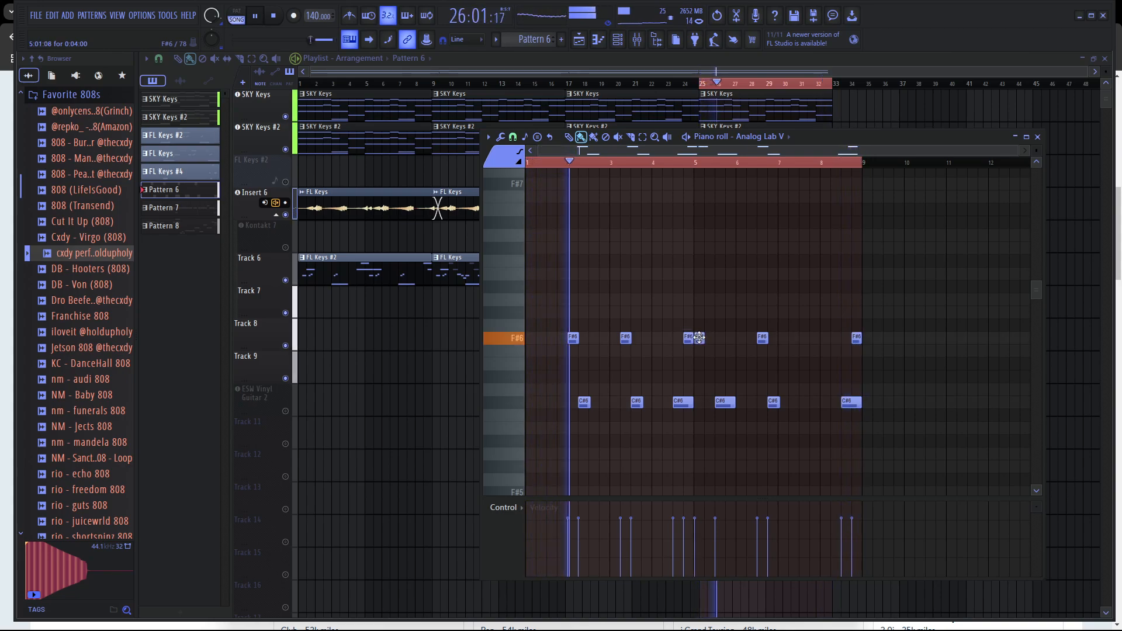
pyautogui.scroll(2, 700, 339)
pyautogui.scroll(1, 701, 344)
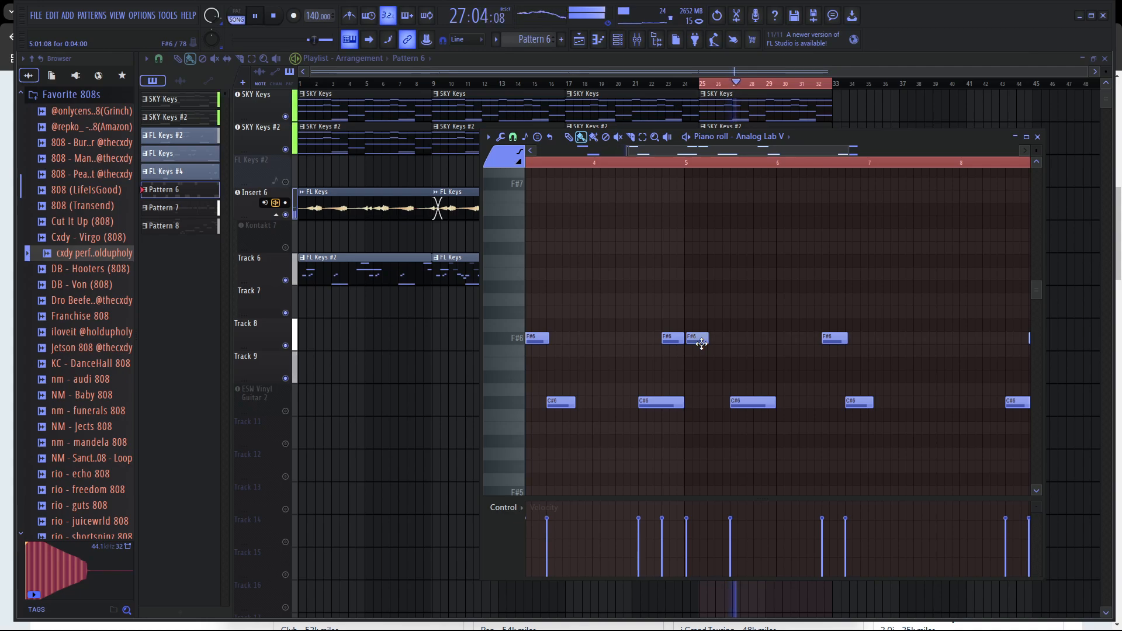
pyautogui.moveTo(700, 344); pyautogui.dragTo(724, 343)
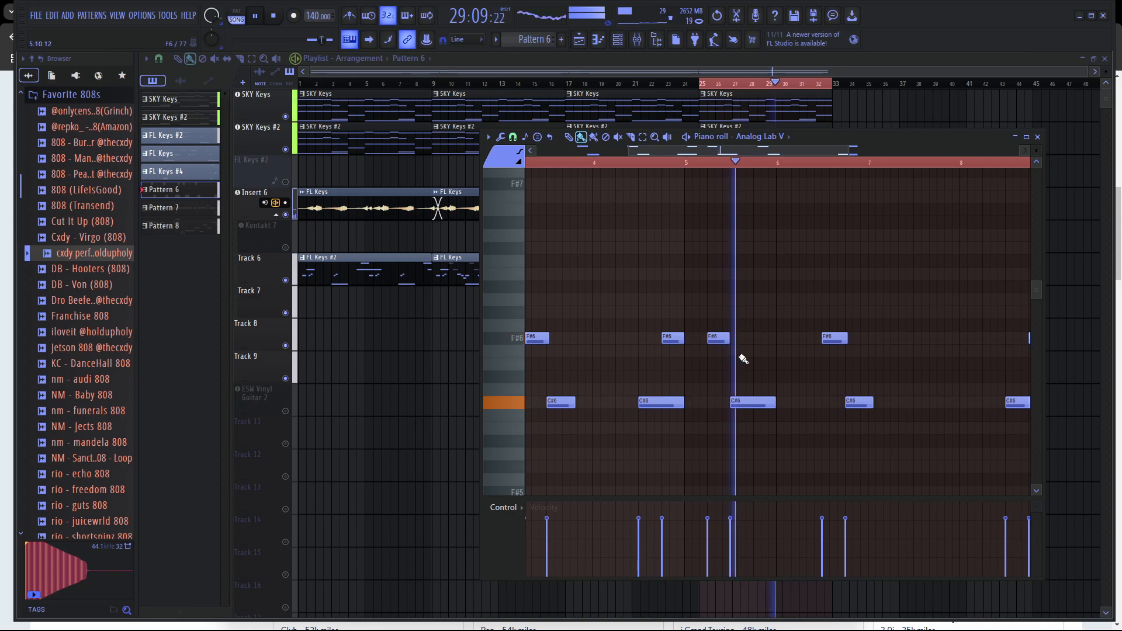
pyautogui.scroll(-2, 859, 371)
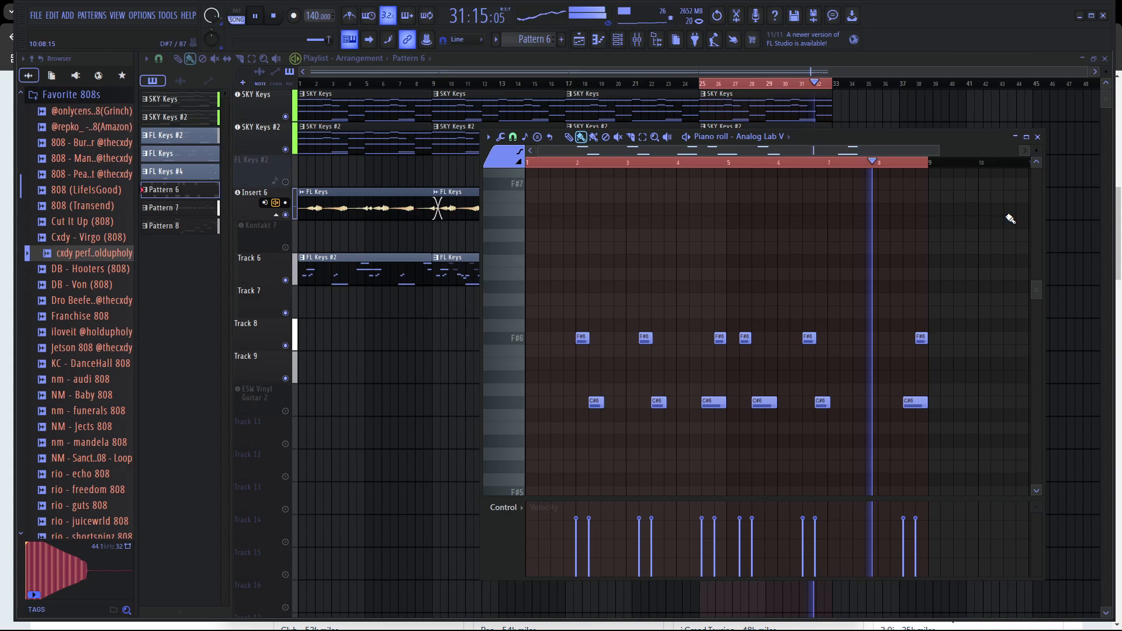
pyautogui.click(1038, 137)
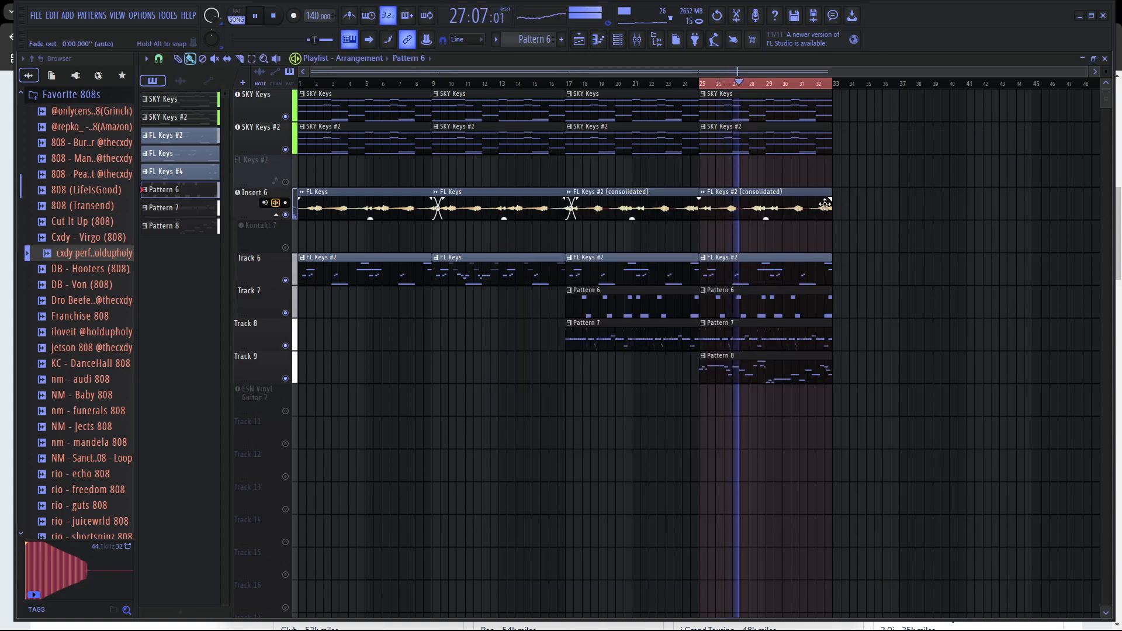
# Route the Analog Lab V channel to the free mixer track 7.
pyautogui.click(637, 39)
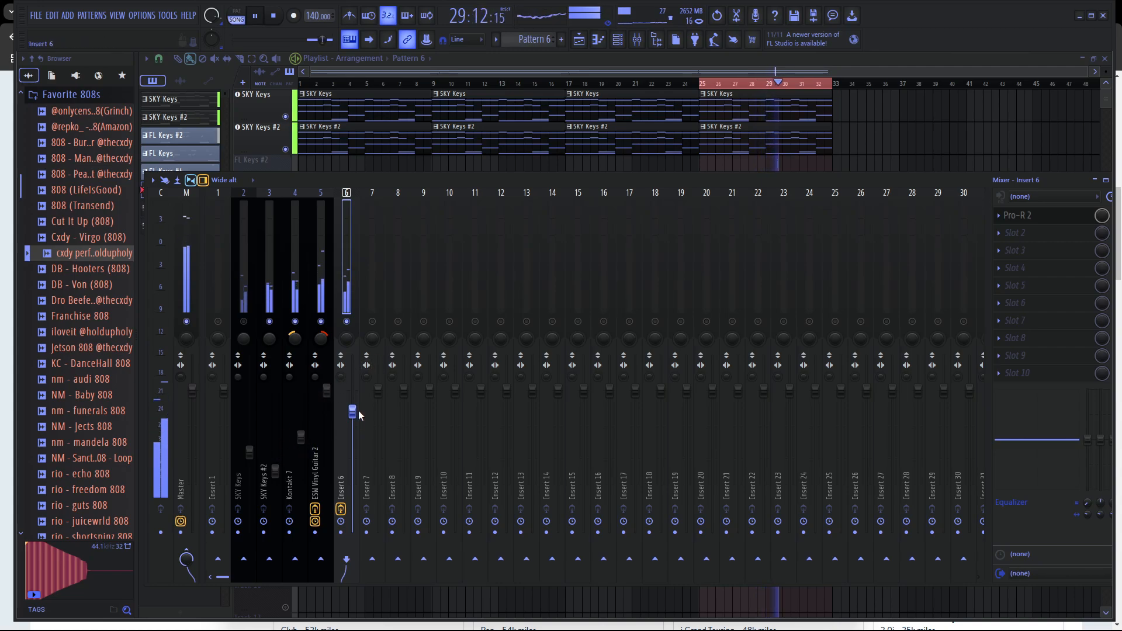
pyautogui.click(618, 39)
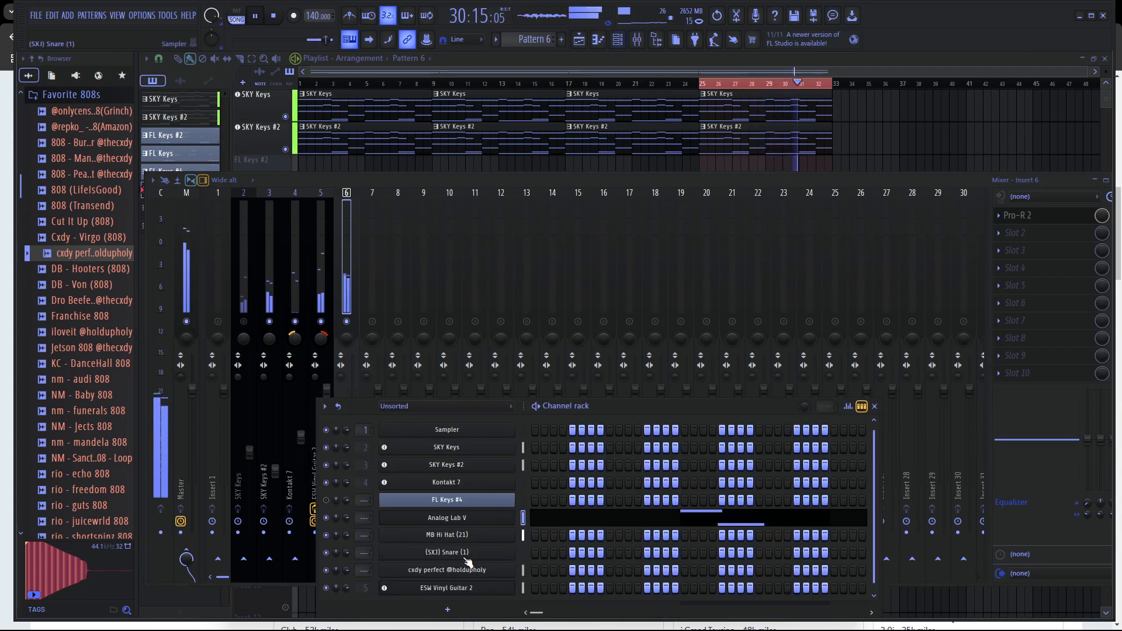
pyautogui.rightClick(479, 524)
pyautogui.click(572, 605)
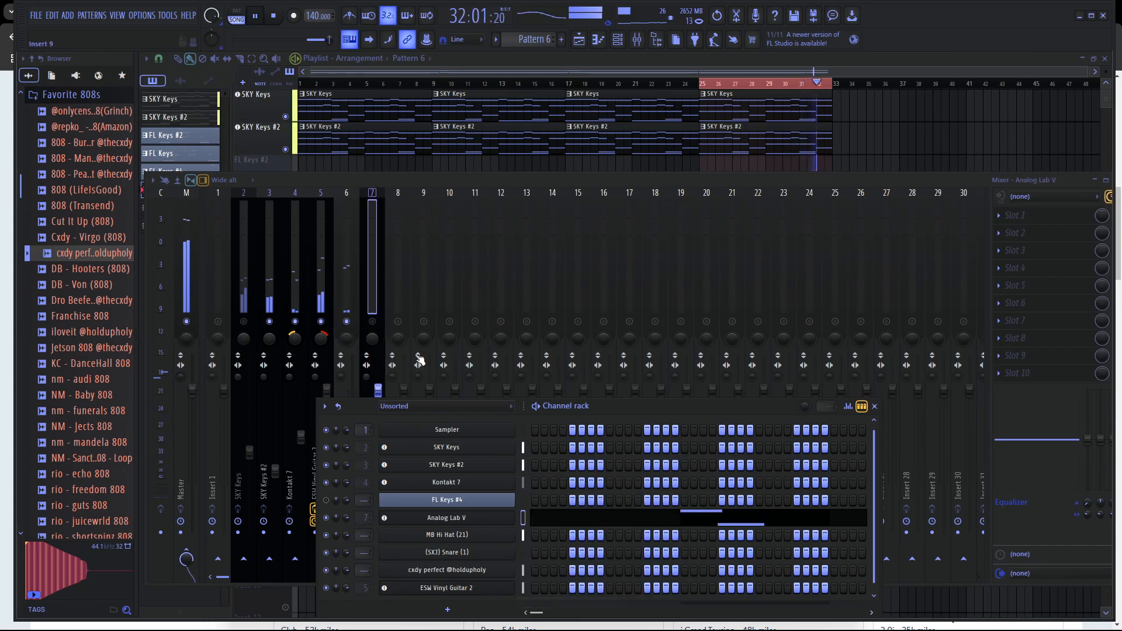
# Lower the Analog Lab V mixer level to about 64% and load Fruity PanOMatic in its first effect slot.
pyautogui.click(503, 181)
pyautogui.moveTo(378, 392); pyautogui.dragTo(379, 413)
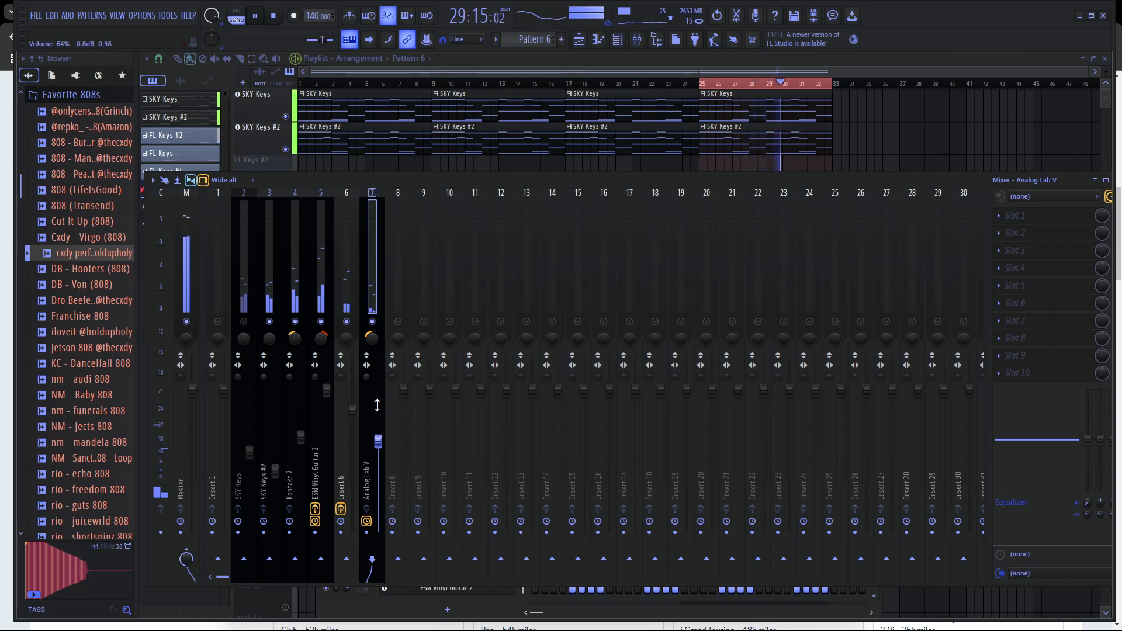
pyautogui.click(1000, 216)
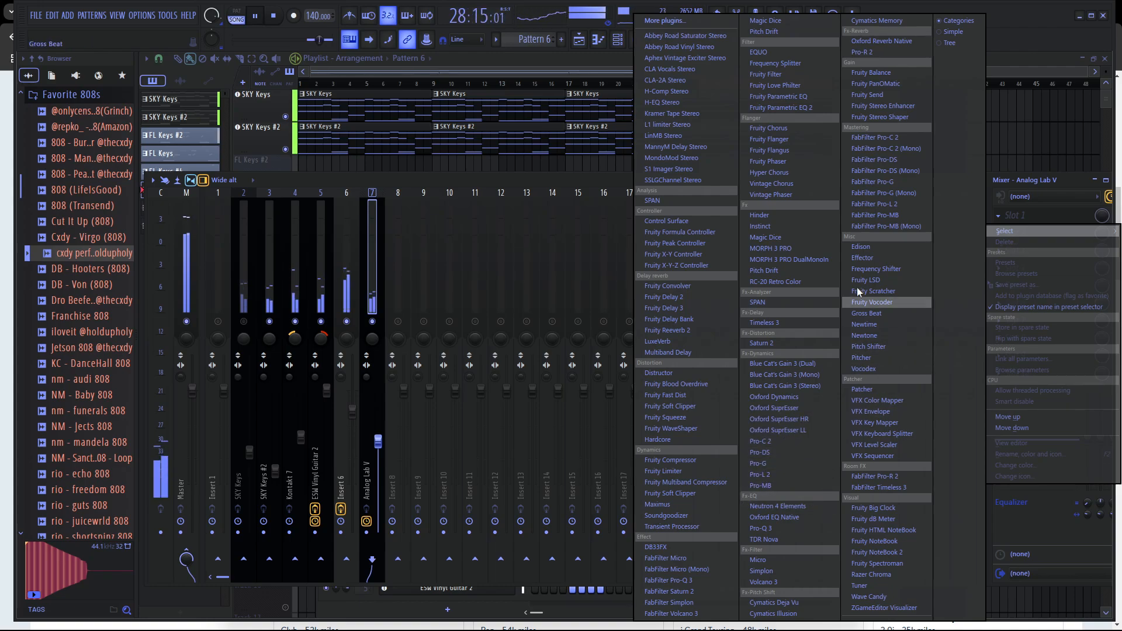
pyautogui.click(895, 85)
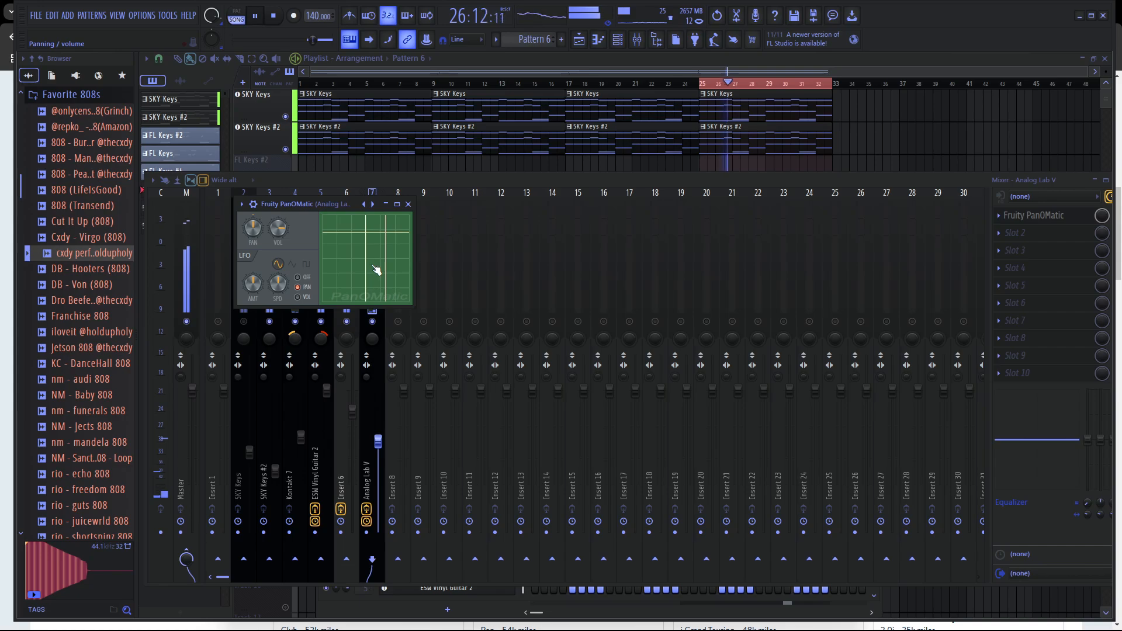
pyautogui.click(408, 204)
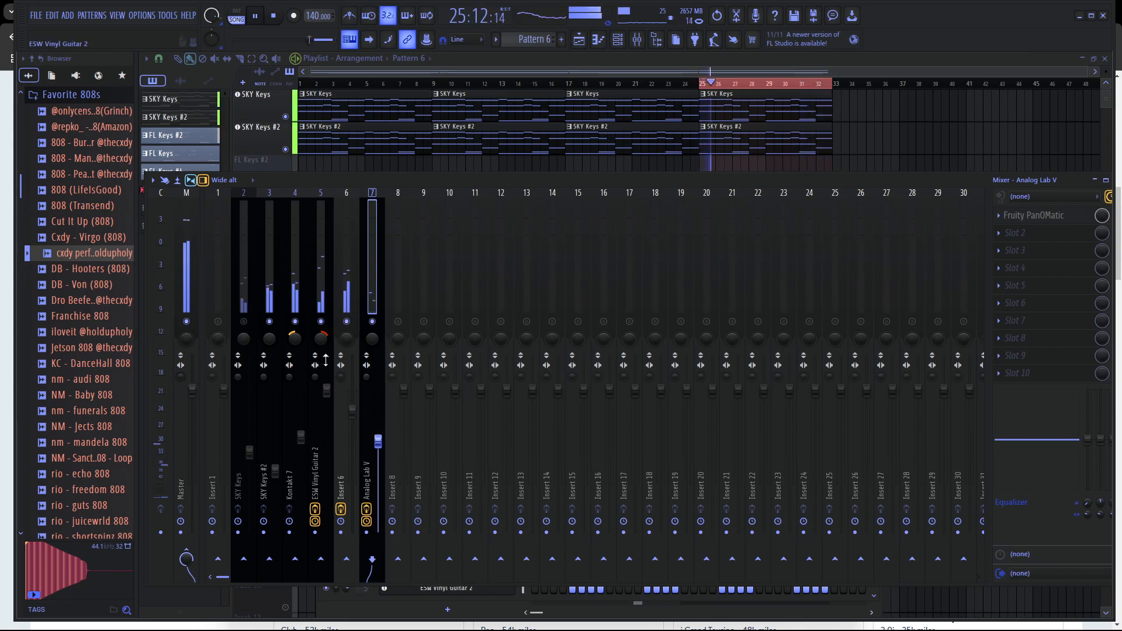
# Close the channel rack and lower the SKY Keys #2 mixer level to about 38%.
pyautogui.click(656, 42)
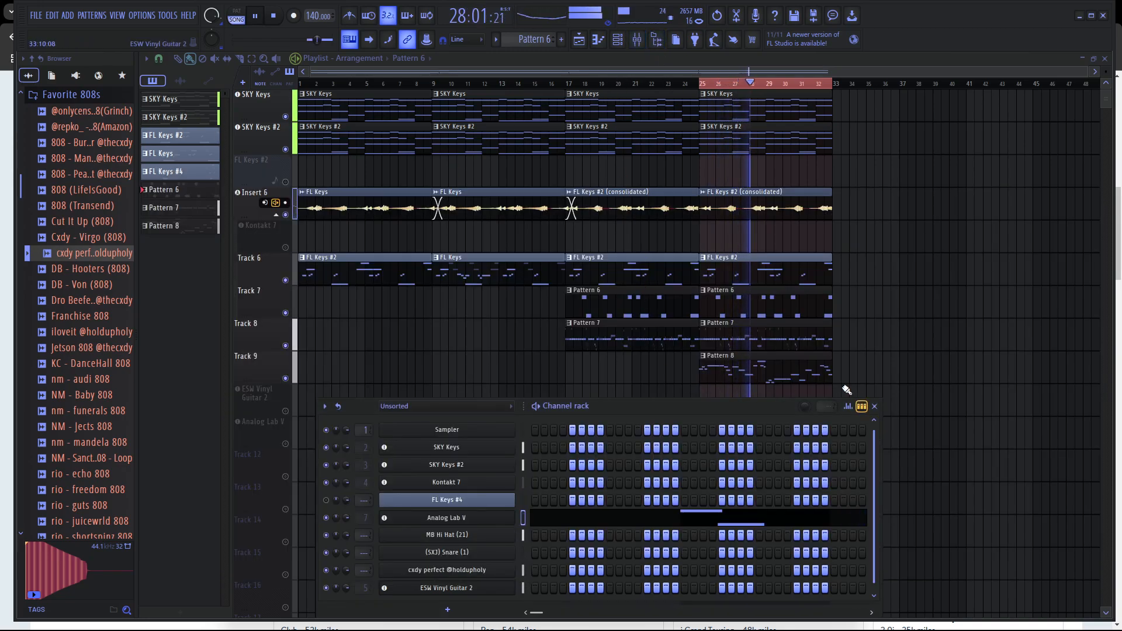
pyautogui.click(874, 406)
pyautogui.click(637, 41)
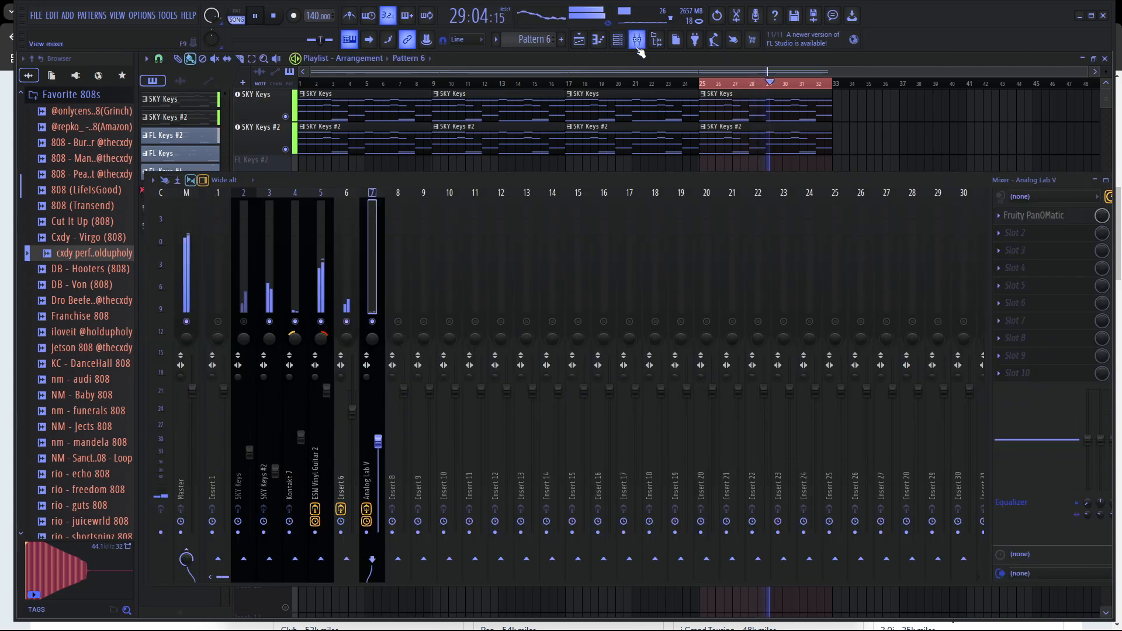
pyautogui.click(275, 472)
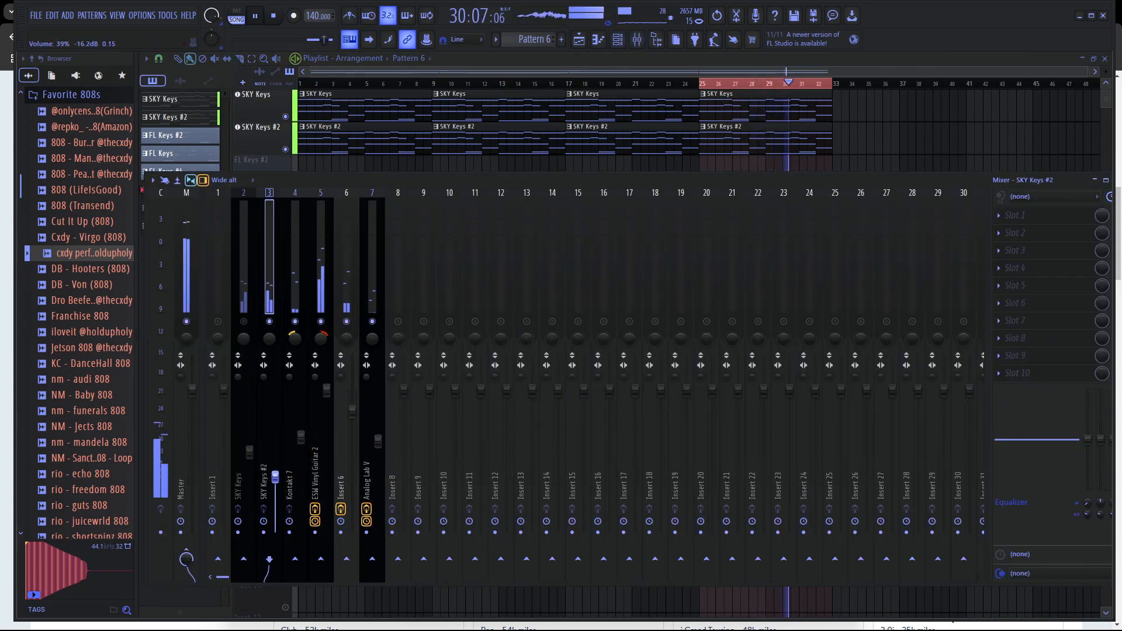
pyautogui.moveTo(276, 476); pyautogui.dragTo(275, 478)
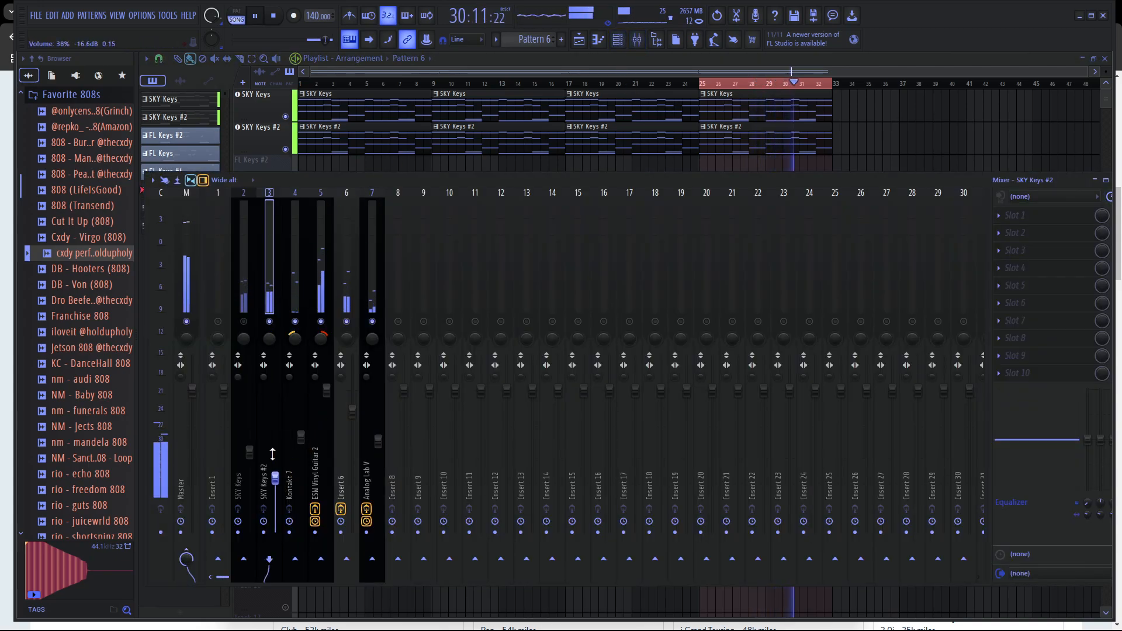
# Load Fruity Parametric EQ 2 on SKY Keys #2 and cut the lows with band 1 by about 11 dB at about 273 Hz.
pyautogui.click(1001, 214)
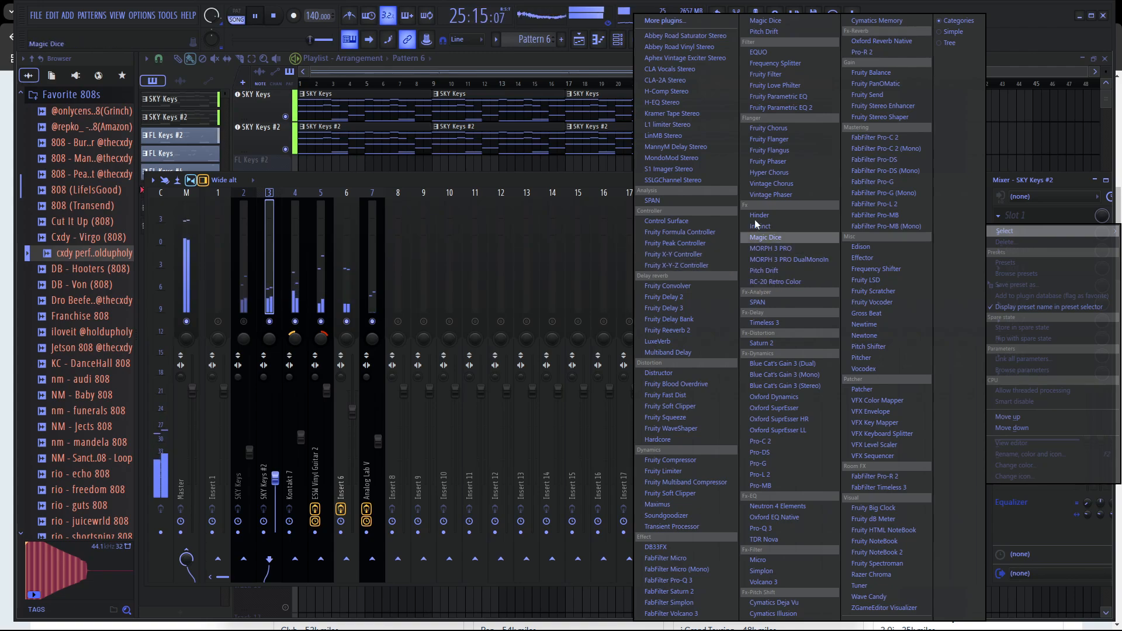
pyautogui.click(801, 107)
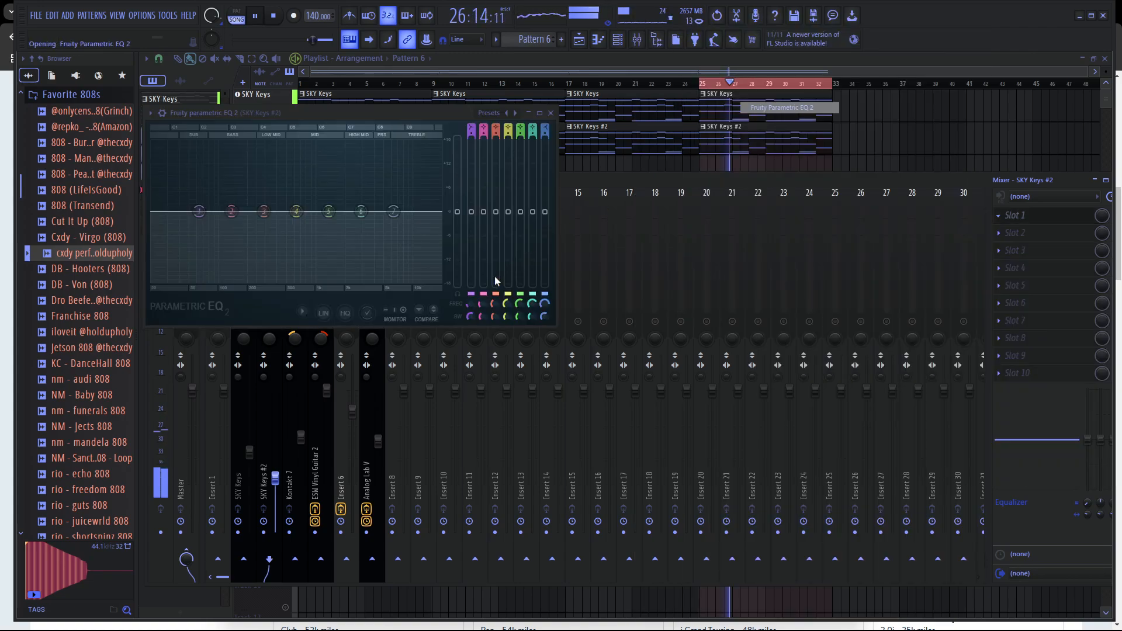
pyautogui.moveTo(240, 243); pyautogui.dragTo(261, 257)
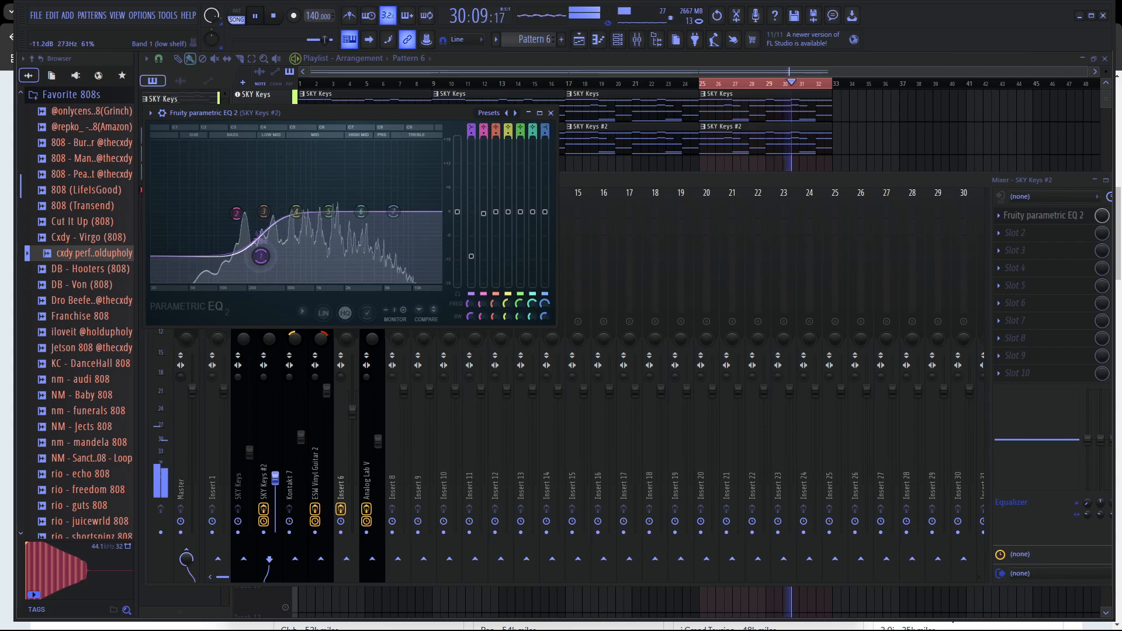
# Dip the mids slightly and lower band 7's high shelf about 4.3 dB at about 6541 Hz in the SKY Keys #2 EQ.
pyautogui.moveTo(296, 212); pyautogui.dragTo(302, 229)
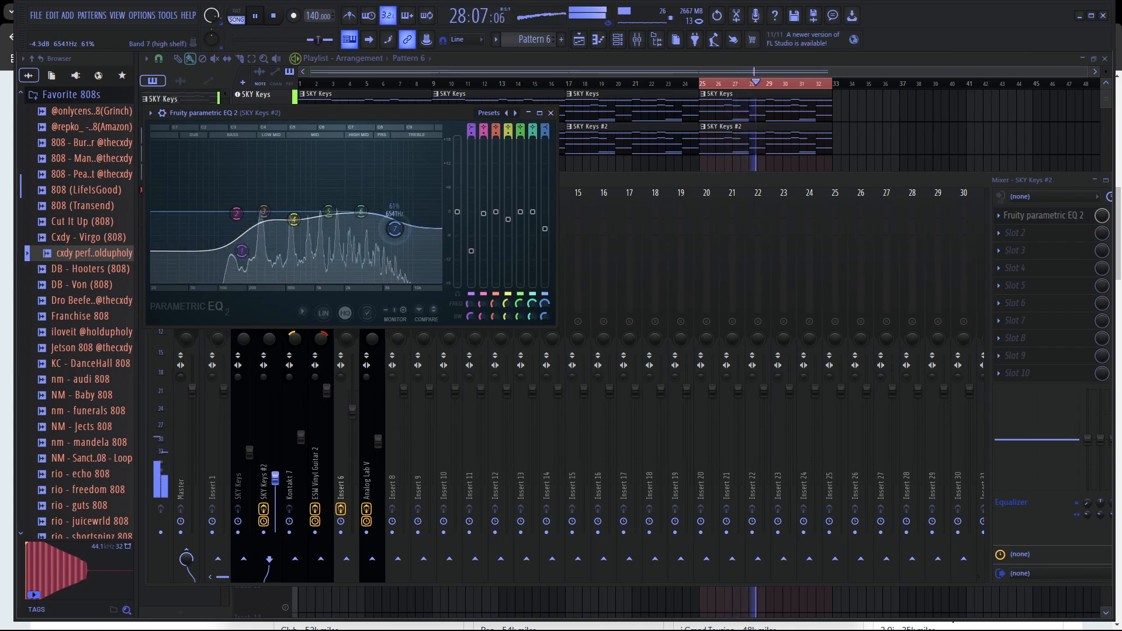
pyautogui.click(550, 114)
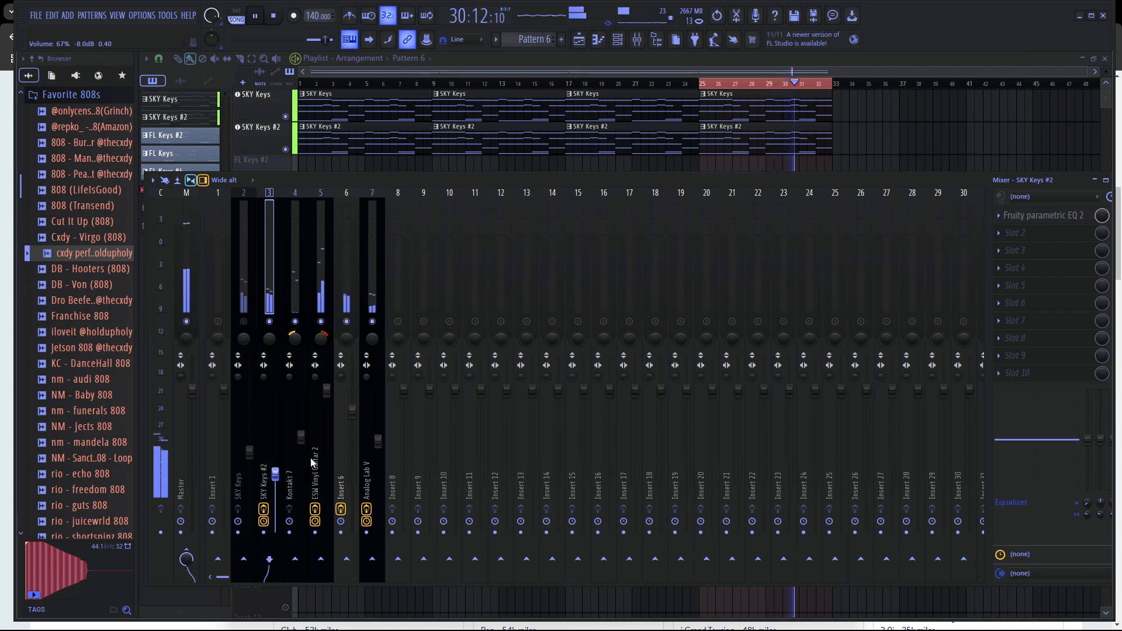
# Load Fruity Limiter in the second effect slot of the ESW Vinyl Guitar 2 track and close its window.
pyautogui.click(321, 281)
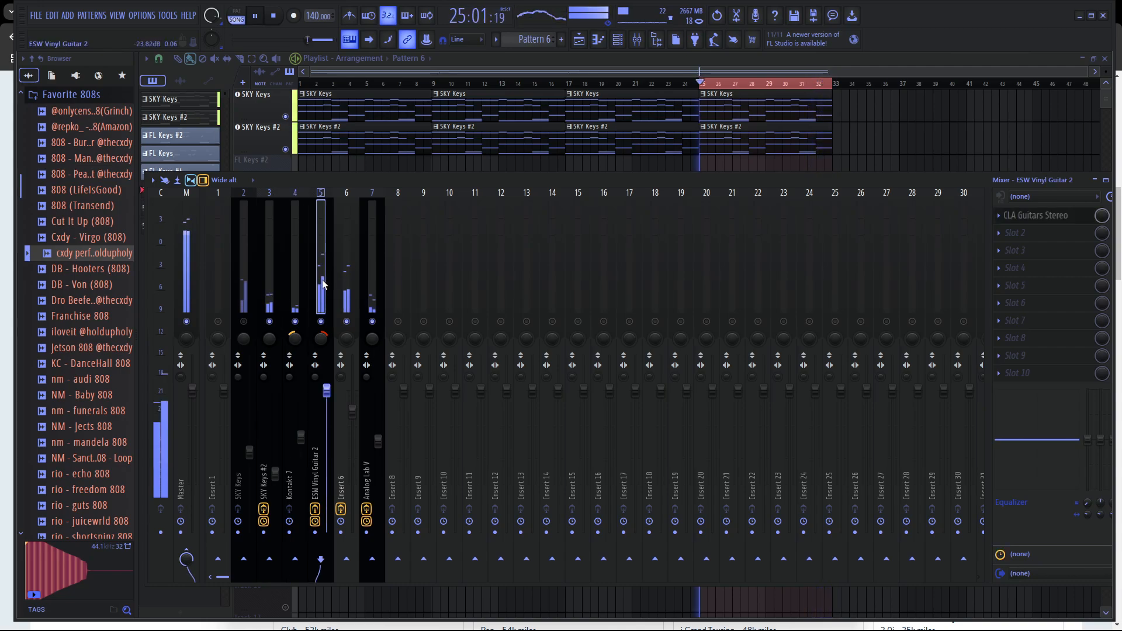
pyautogui.click(997, 231)
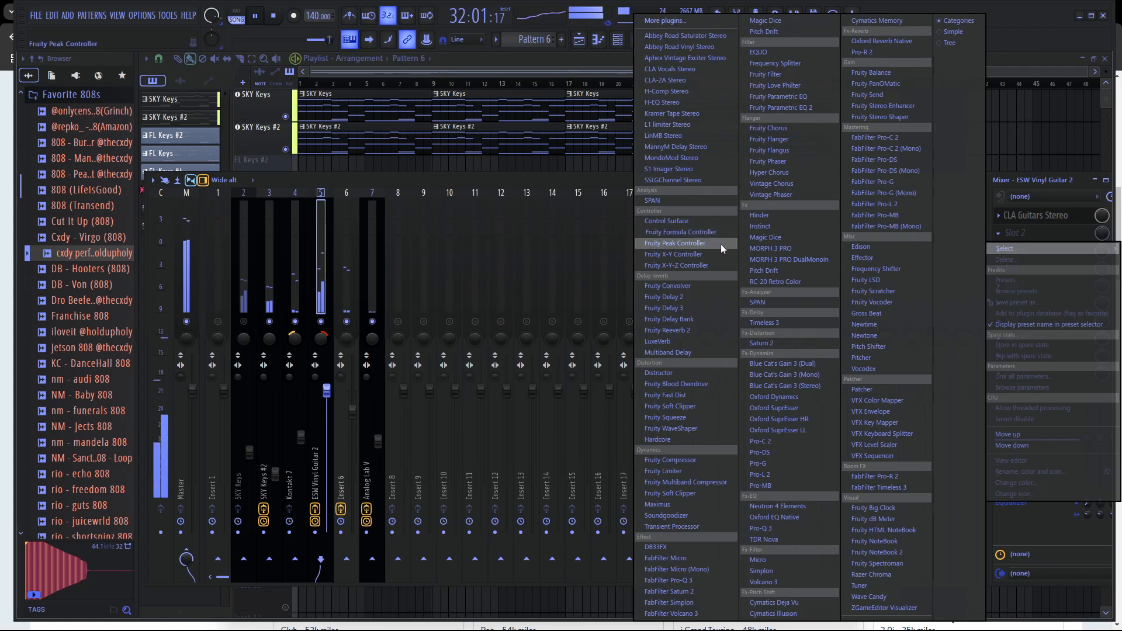
pyautogui.click(714, 470)
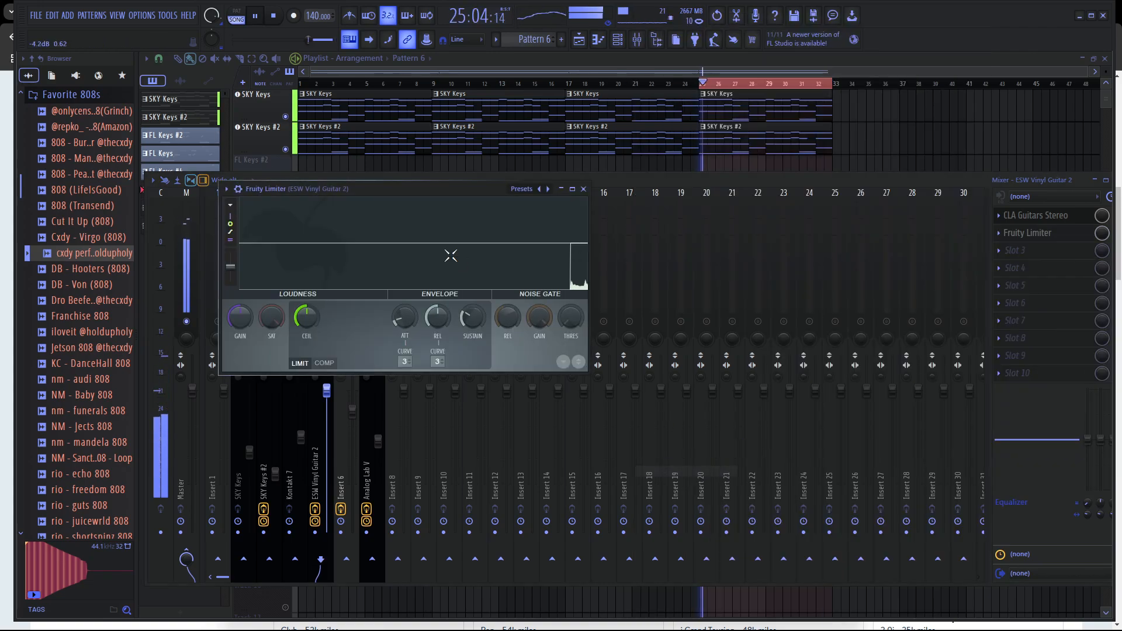
pyautogui.click(580, 189)
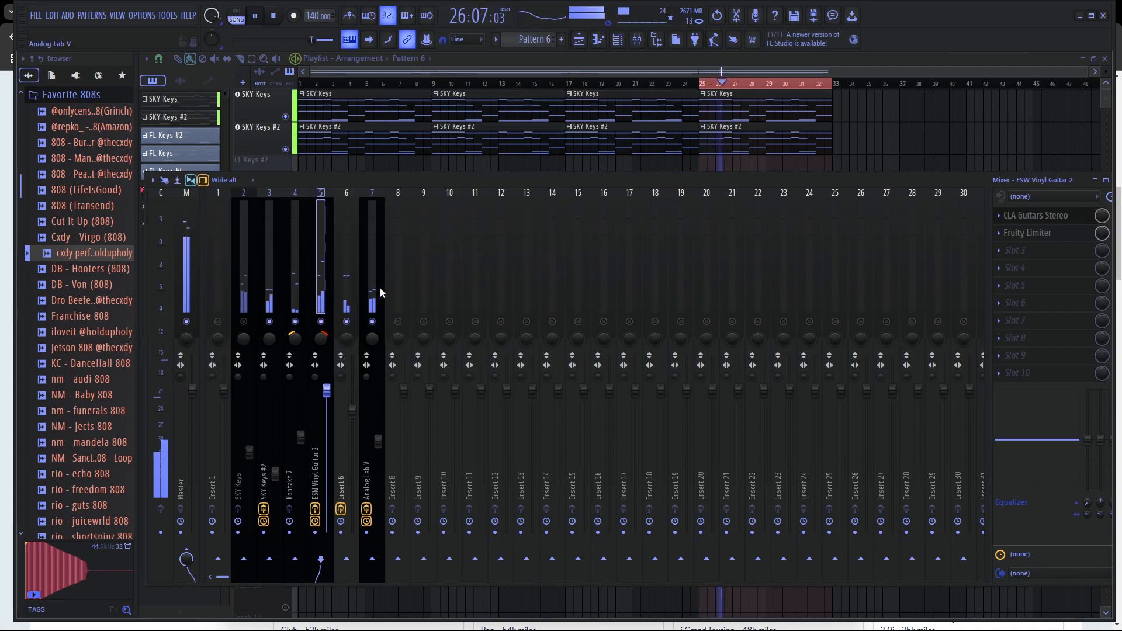
# Try to sidechain the Kontakt 7 mixer track to the Analog Lab V track.
pyautogui.click(344, 291)
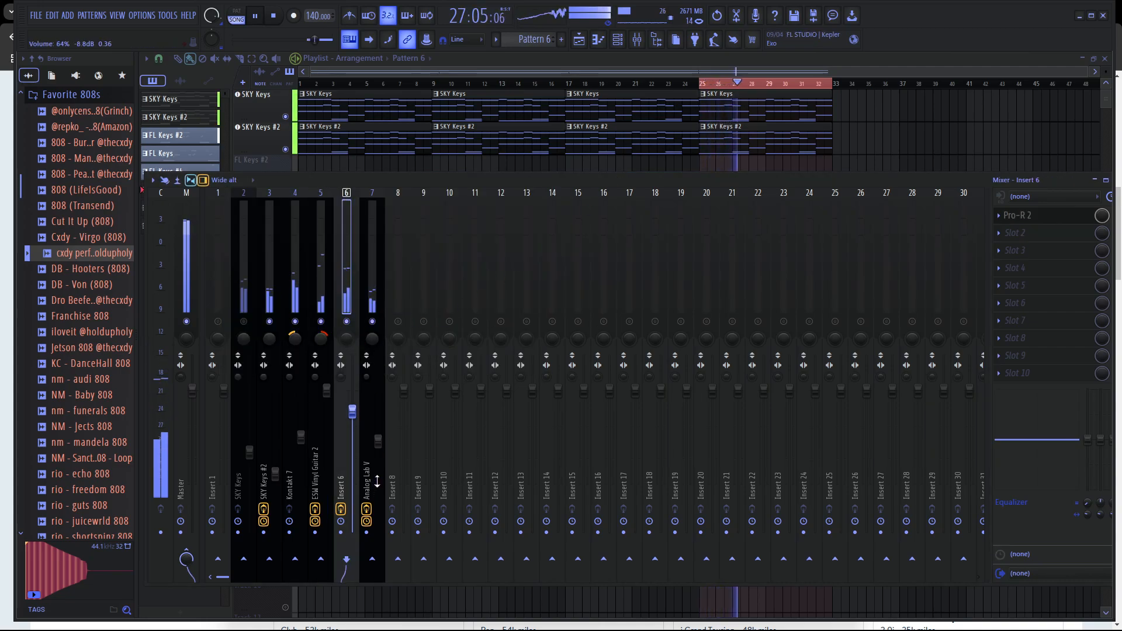
pyautogui.click(366, 279)
pyautogui.click(290, 281)
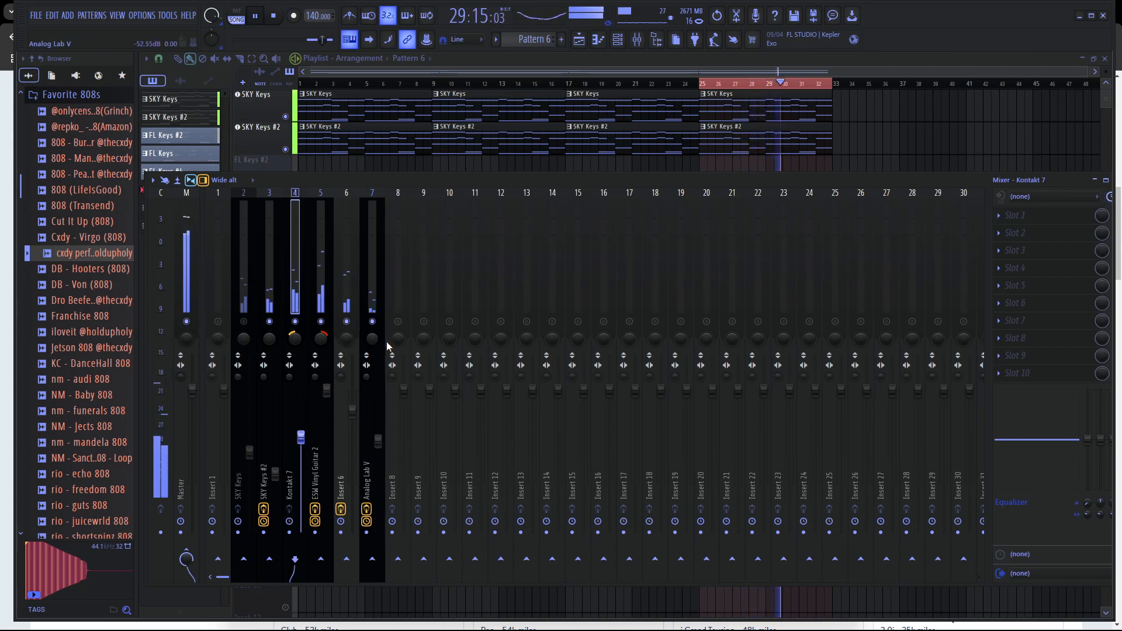
pyautogui.rightClick(372, 558)
pyautogui.click(412, 596)
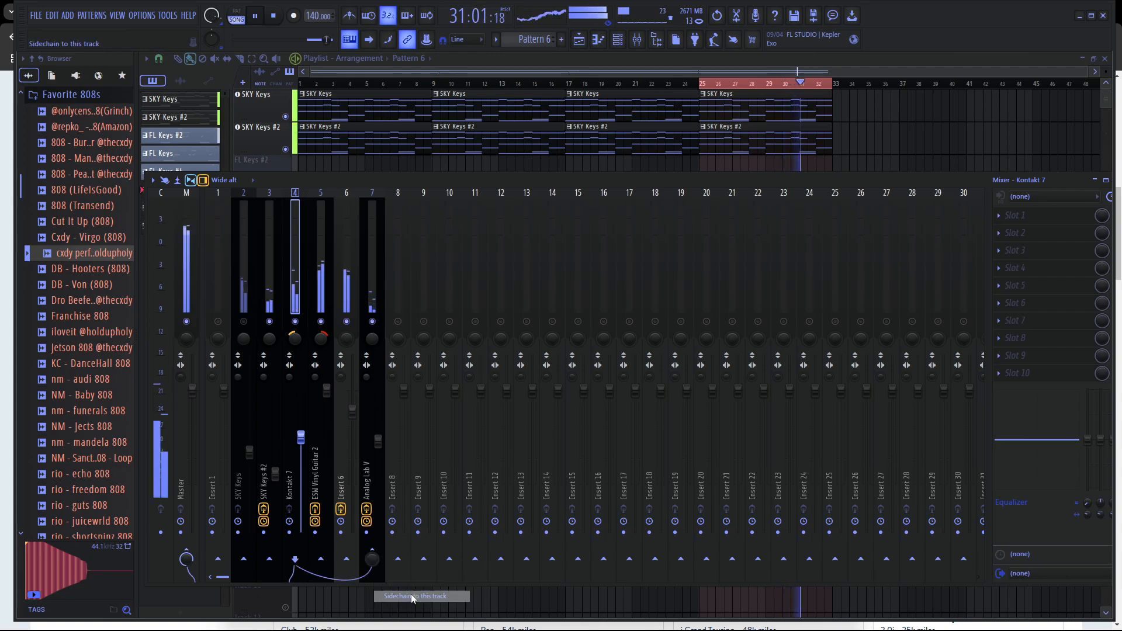
pyautogui.click(369, 301)
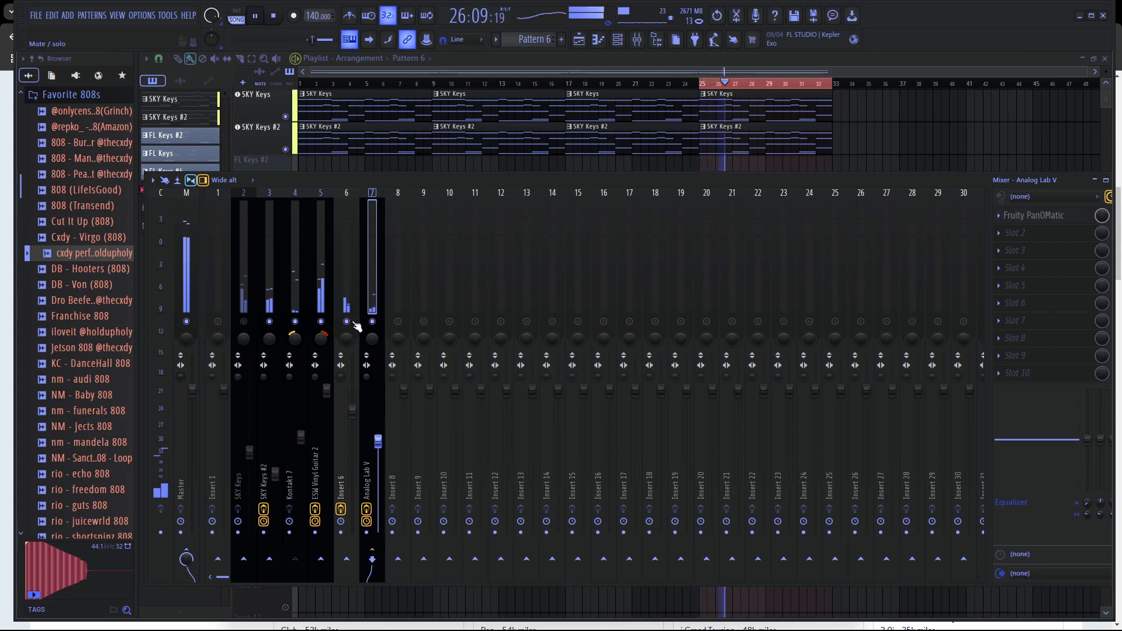
# Sidechain the Kontakt 7 mixer track to the ESW Vinyl Guitar 2 track.
pyautogui.click(300, 294)
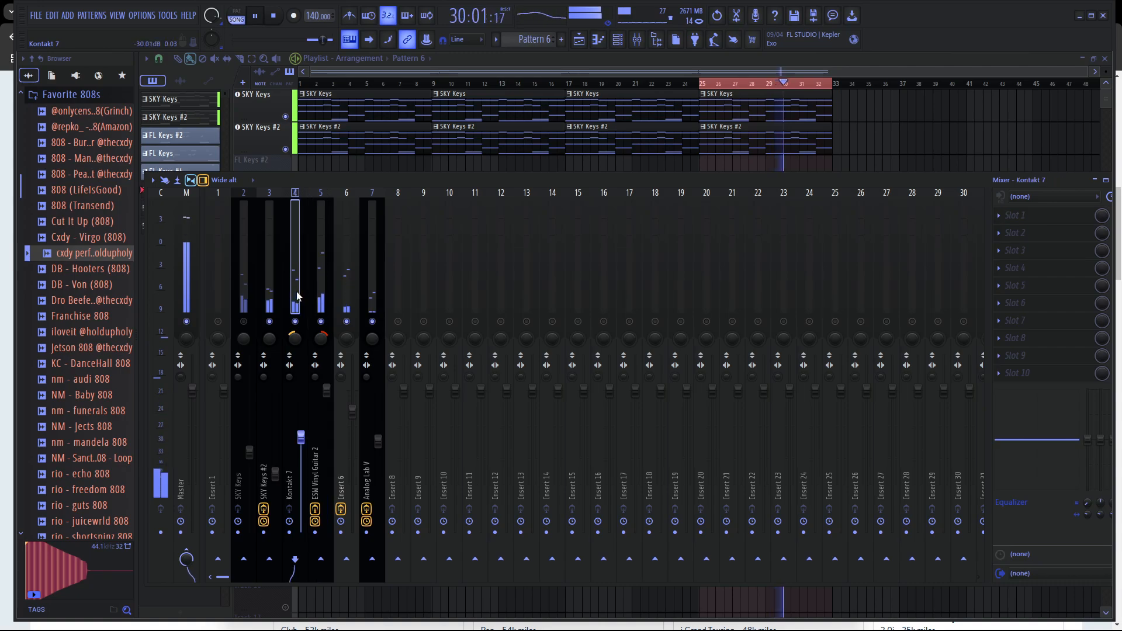
pyautogui.rightClick(321, 558)
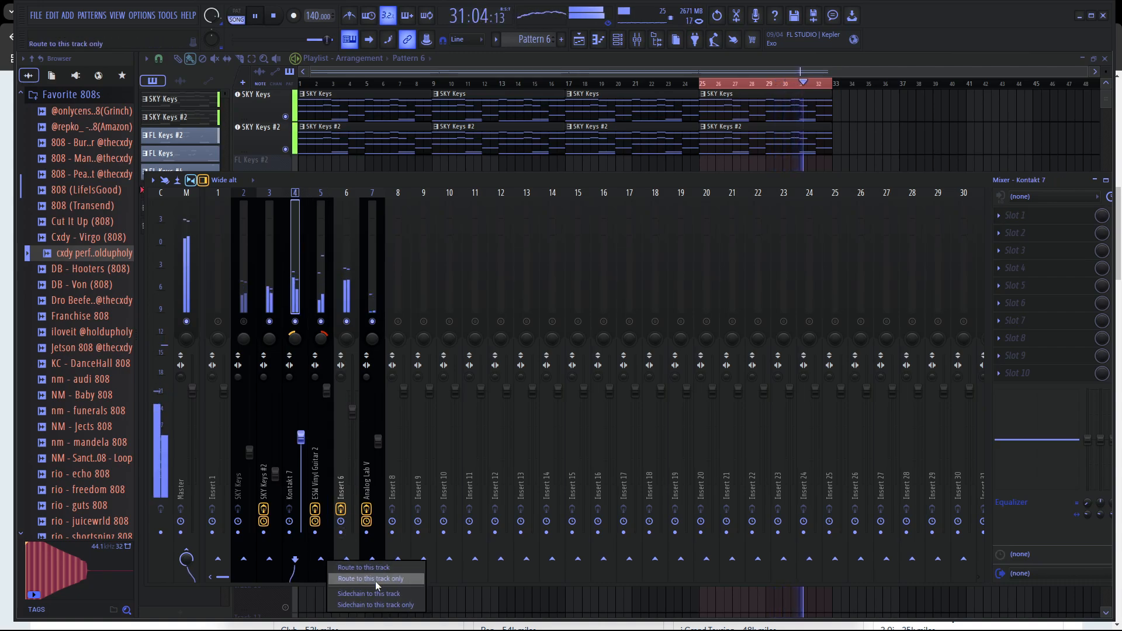
pyautogui.click(377, 580)
# Switch the ESW Vinyl Guitar 2 Fruity Limiter to compressor mode with Kontakt 7 as its sidechain input.
pyautogui.click(324, 279)
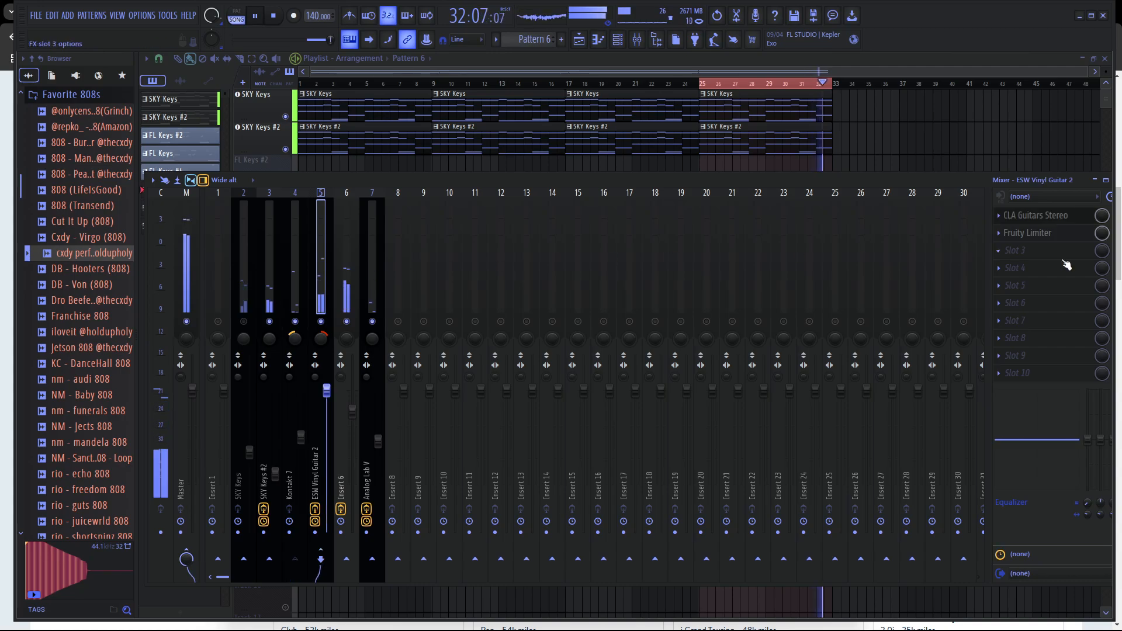
pyautogui.click(1049, 233)
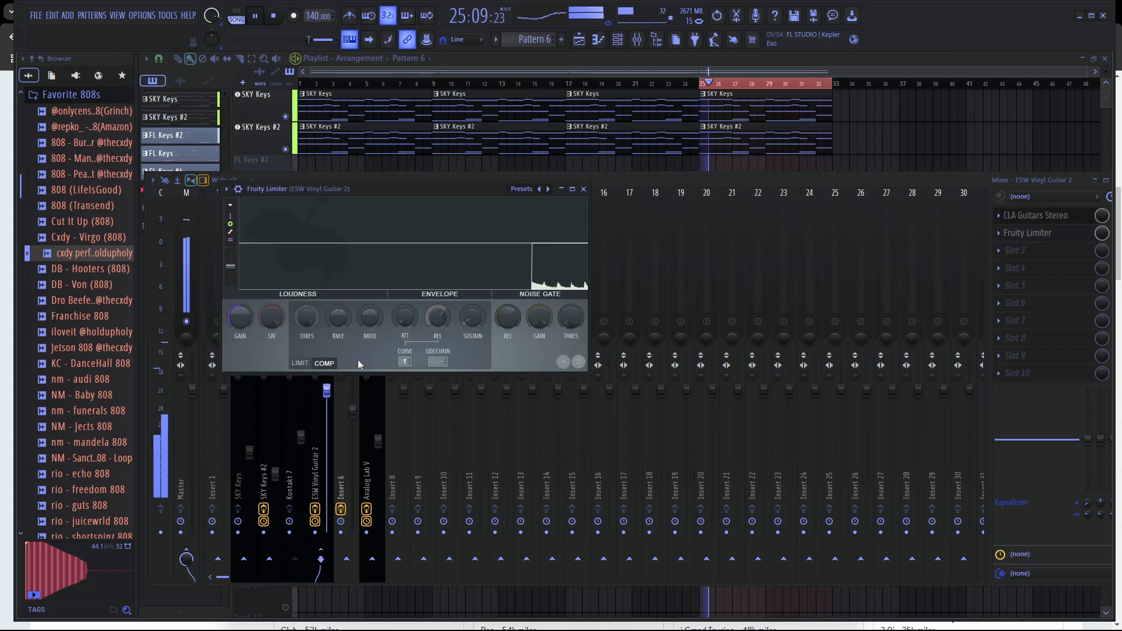
pyautogui.click(443, 359)
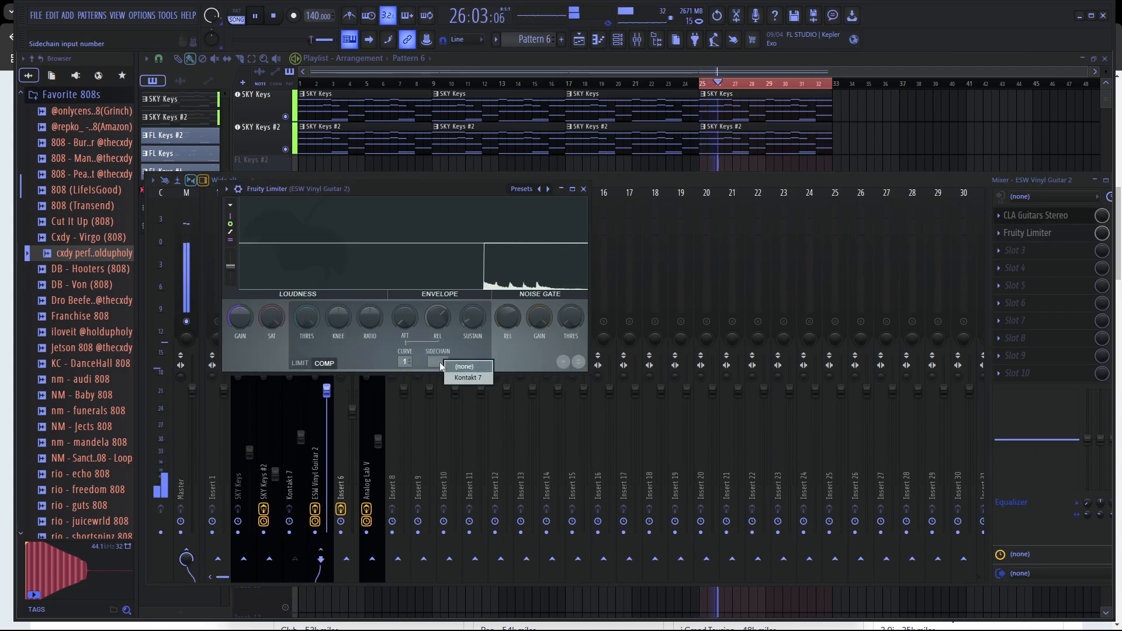
pyautogui.click(300, 363)
pyautogui.click(324, 363)
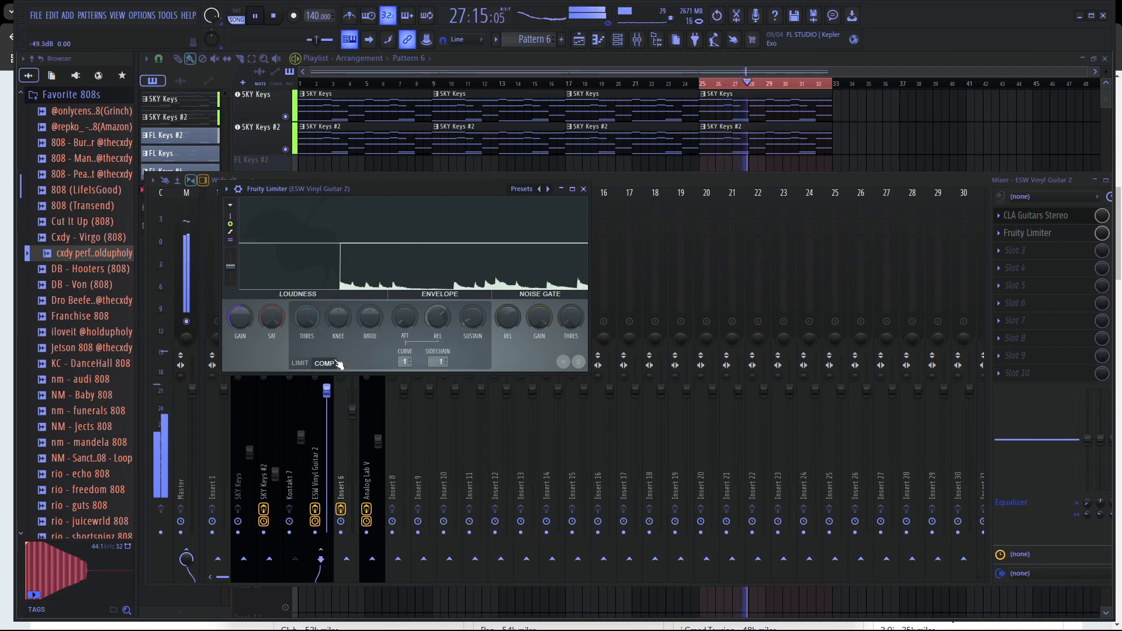
# Raise the Fruity Limiter's compression ratio and lower its threshold to about -36.5 dB.
pyautogui.moveTo(370, 317); pyautogui.dragTo(370, 283)
pyautogui.moveTo(307, 318); pyautogui.dragTo(307, 378)
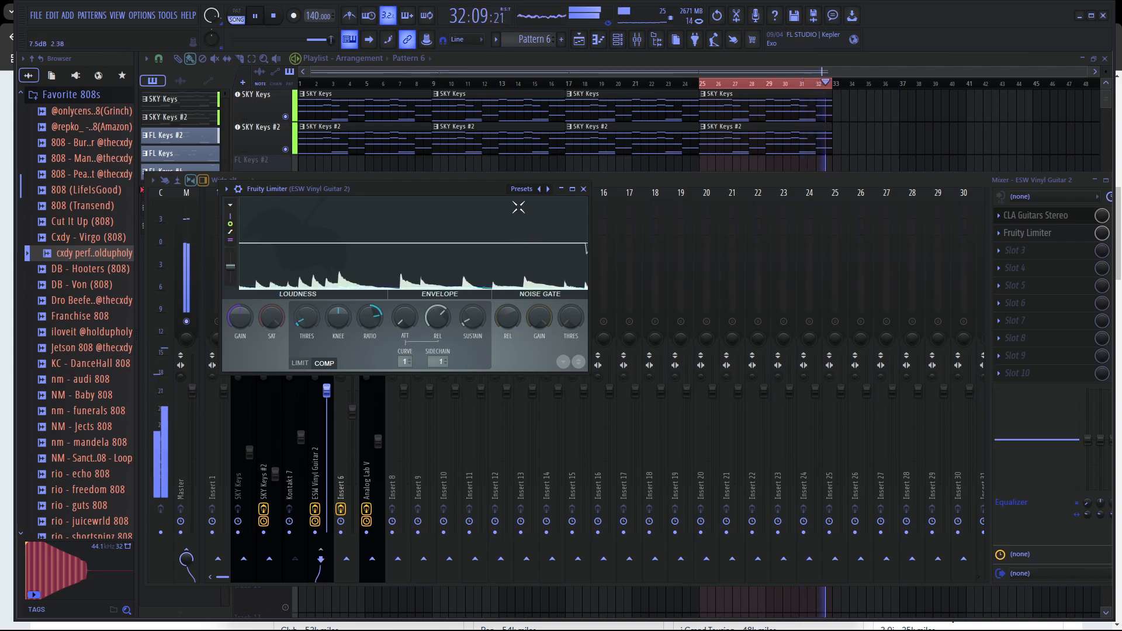
pyautogui.click(512, 188)
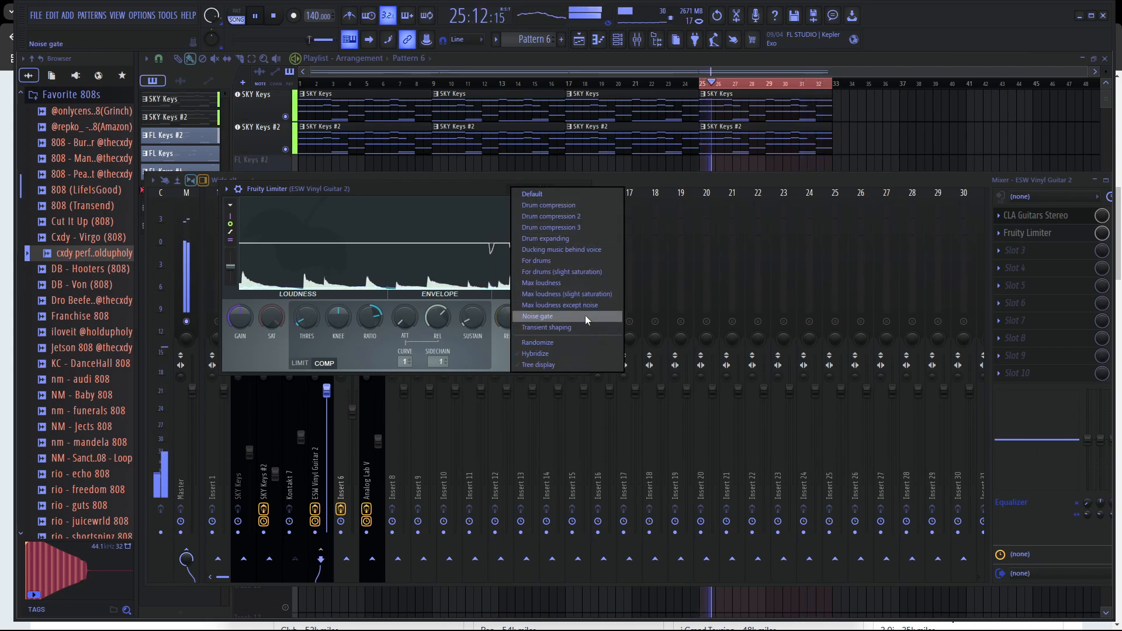
pyautogui.click(468, 251)
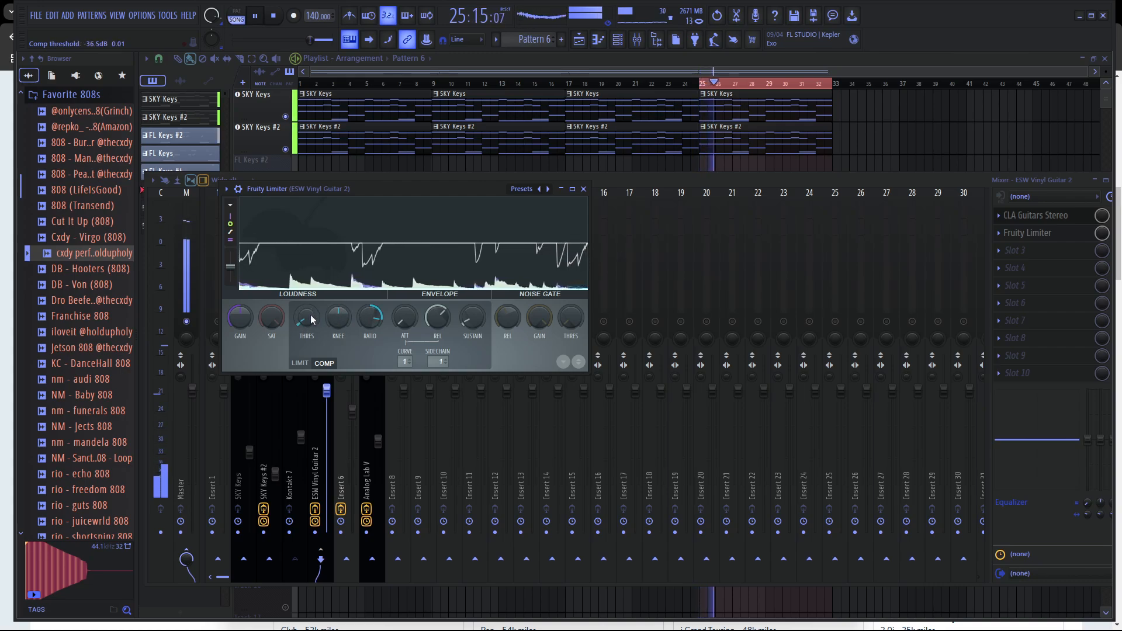
# Lower the Fruity Limiter's compression threshold further to about -45.6 dB and fine-tune the ratio.
pyautogui.moveTo(310, 318); pyautogui.dragTo(310, 336)
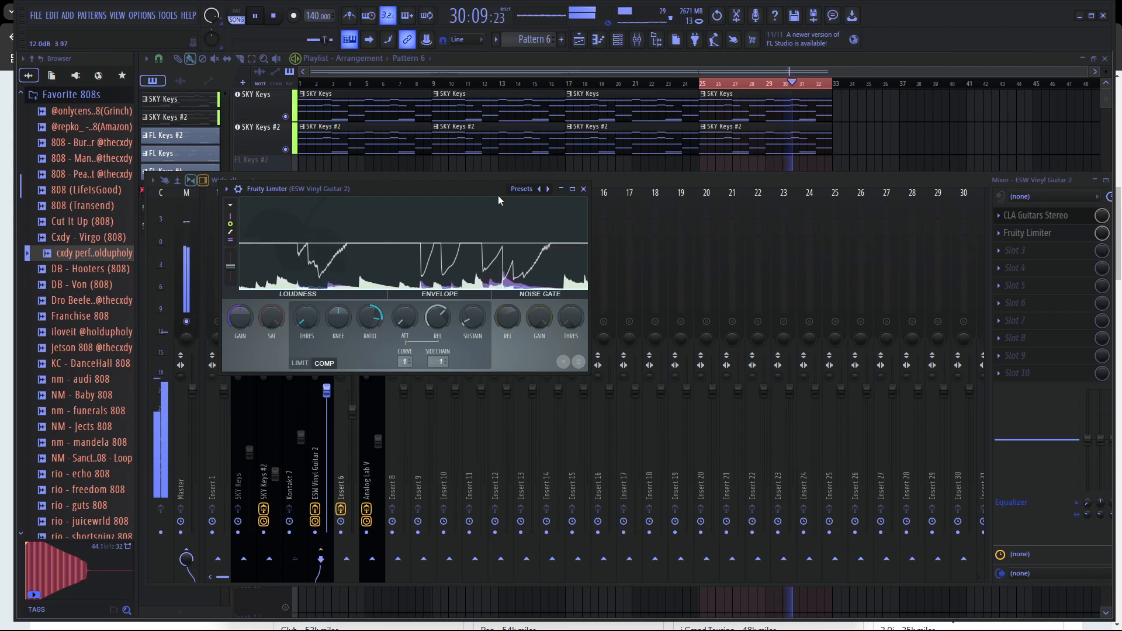
pyautogui.moveTo(451, 191); pyautogui.dragTo(624, 131)
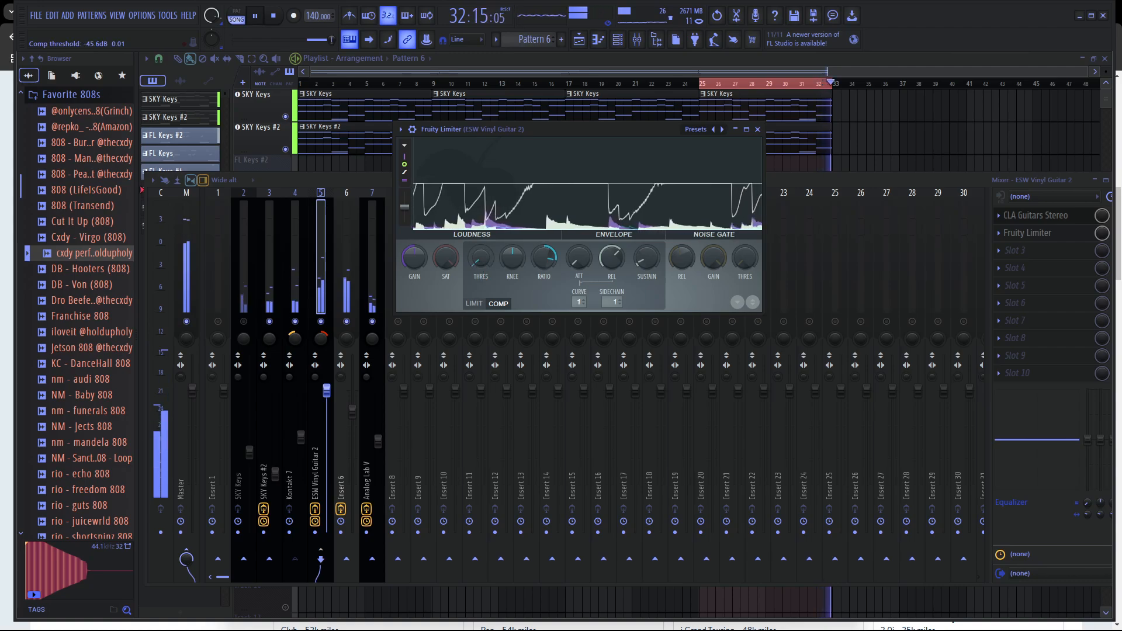
pyautogui.moveTo(549, 262); pyautogui.dragTo(555, 283)
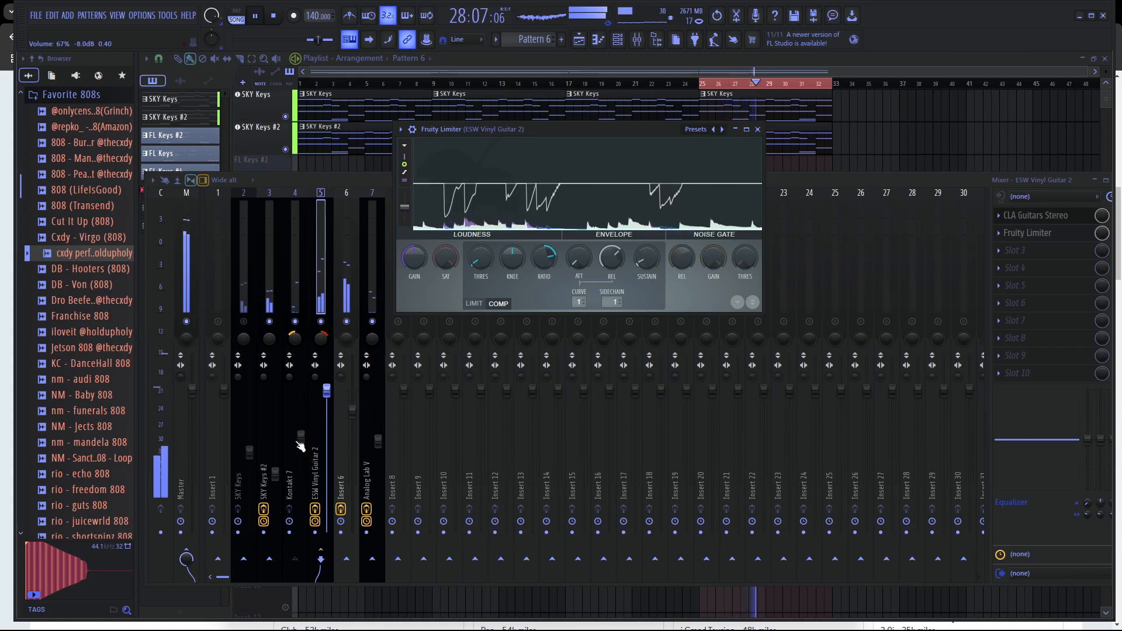
# Raise the Kontakt 7 mixer level slightly and lower the ESW Vinyl Guitar 2 level a little.
pyautogui.moveTo(300, 437); pyautogui.dragTo(300, 431)
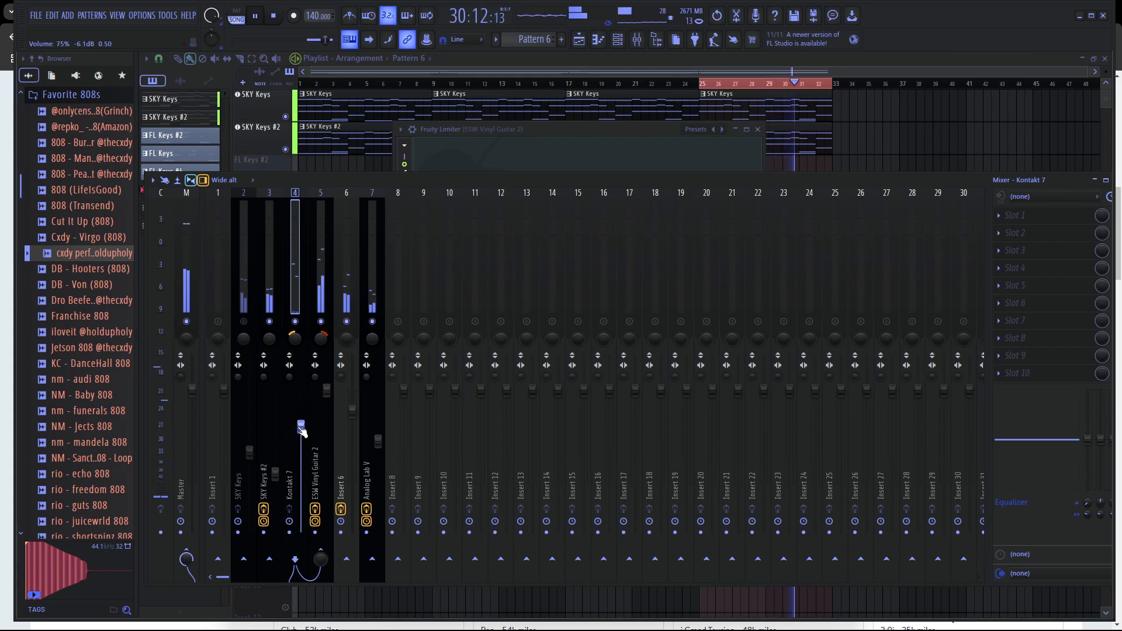
pyautogui.moveTo(300, 427); pyautogui.dragTo(313, 431)
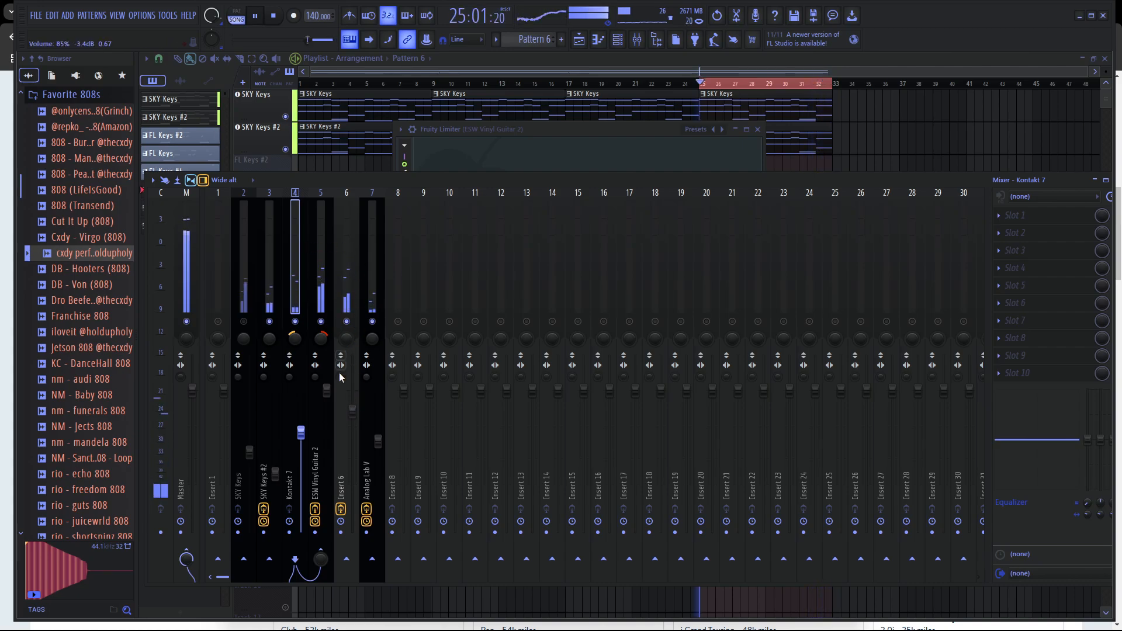
pyautogui.moveTo(326, 389); pyautogui.dragTo(327, 391)
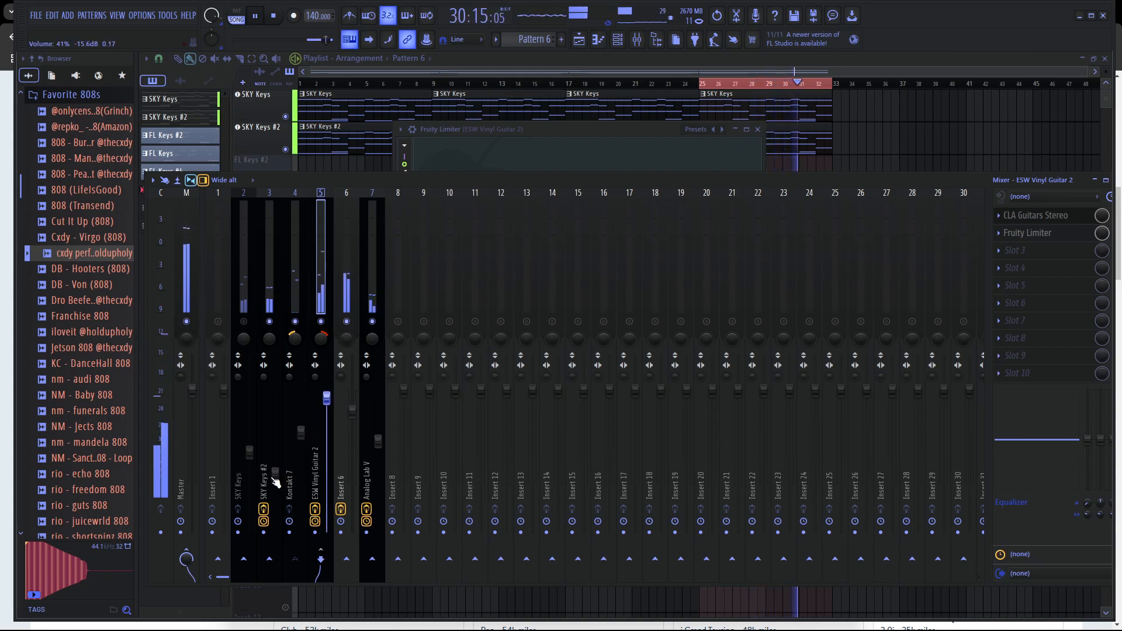
# Raise the SKY Keys #2 mixer level and load the Pro-R 2 reverb in its second effect slot.
pyautogui.moveTo(275, 475); pyautogui.dragTo(275, 433)
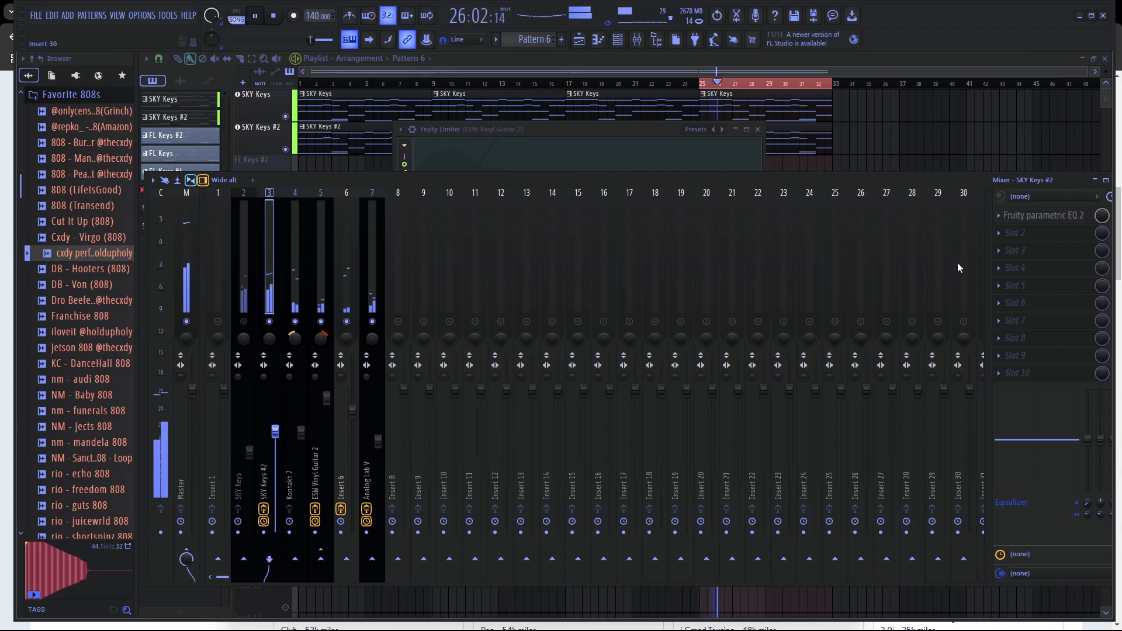
pyautogui.click(1005, 233)
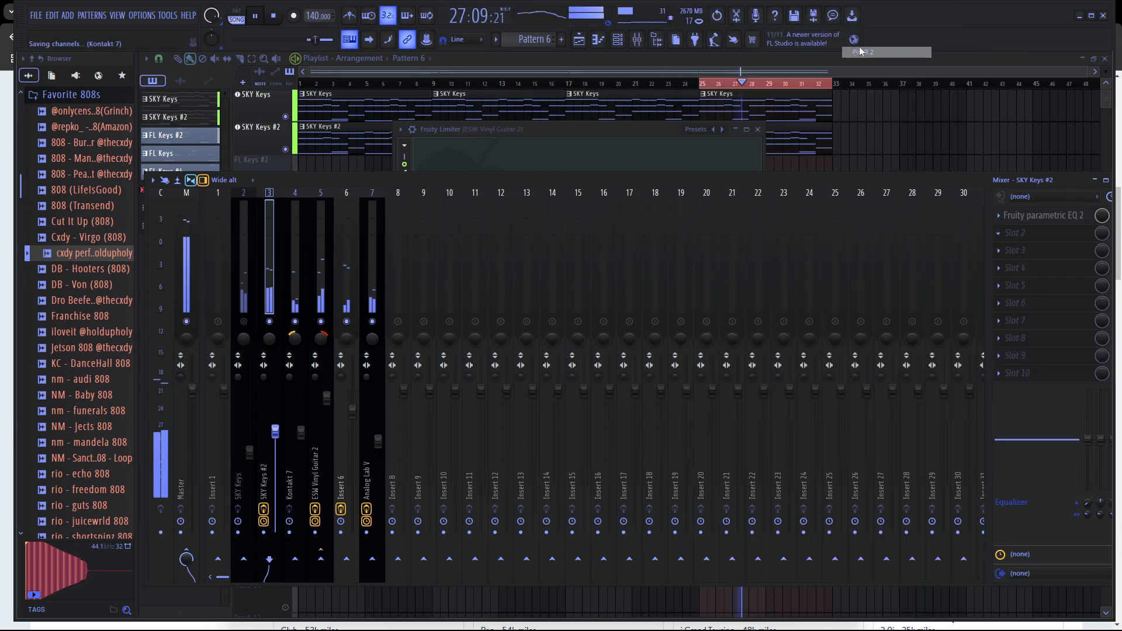
pyautogui.click(858, 52)
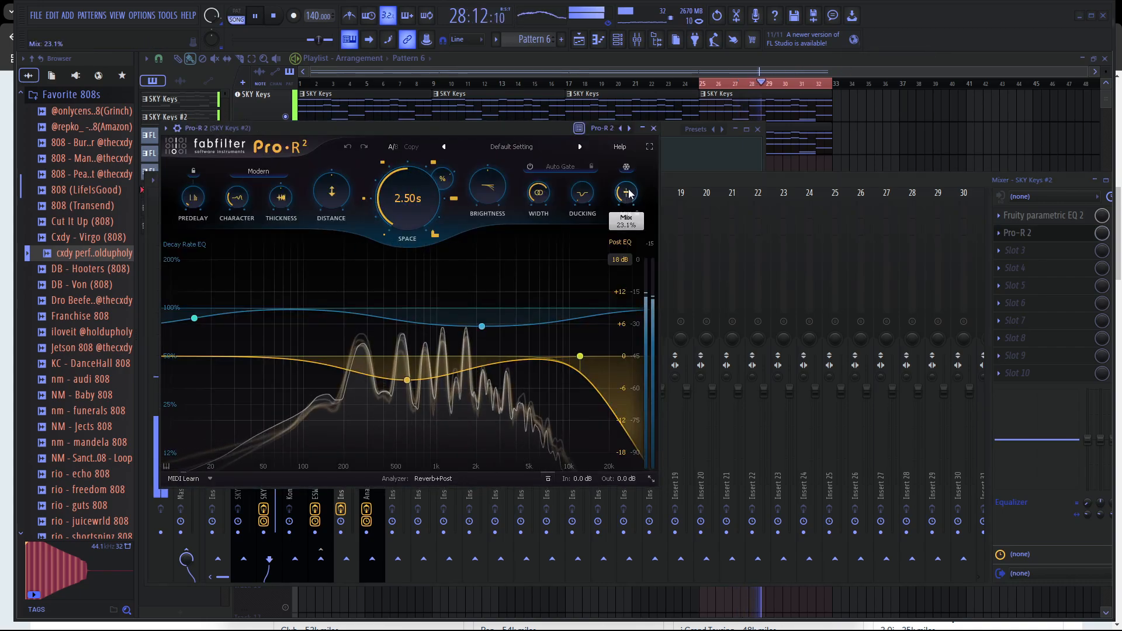
# Set Pro-R 2's mix to about 50% and predelay to about 4.4 ms, and lower the SKY Keys #2 mixer level.
pyautogui.moveTo(627, 192); pyautogui.dragTo(634, 153)
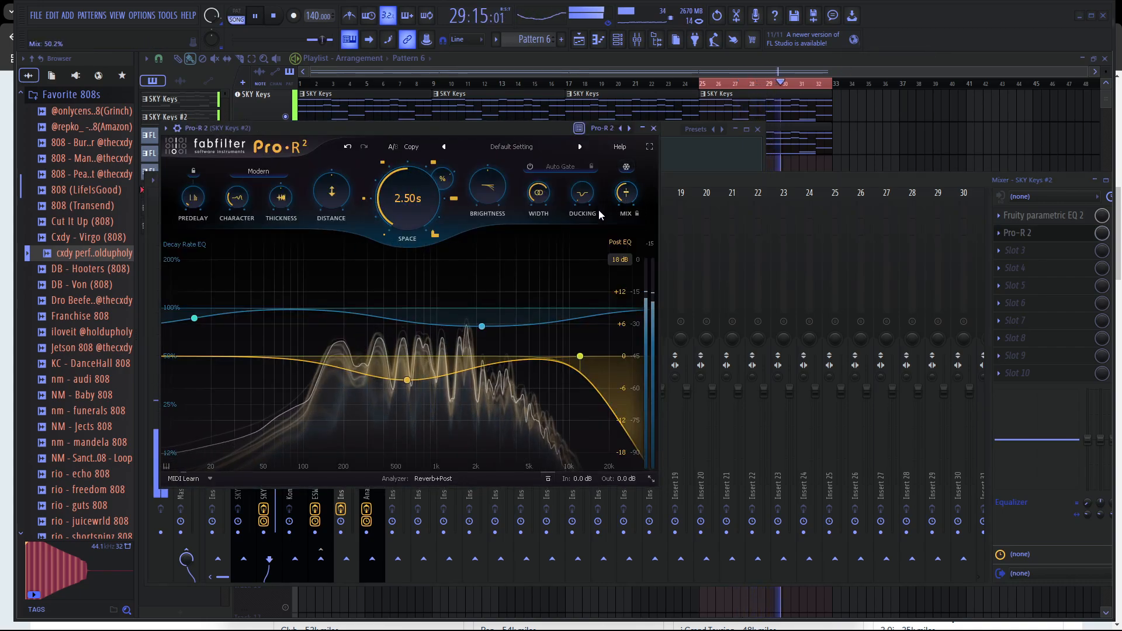
pyautogui.moveTo(190, 209); pyautogui.dragTo(168, 169)
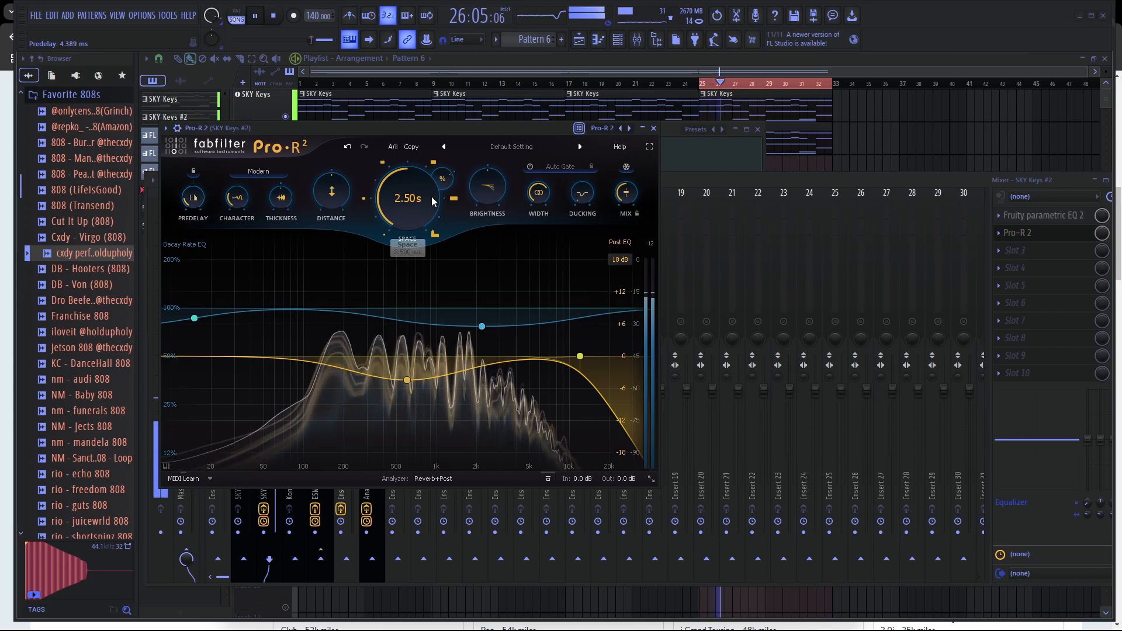
pyautogui.click(654, 128)
pyautogui.moveTo(274, 431); pyautogui.dragTo(274, 465)
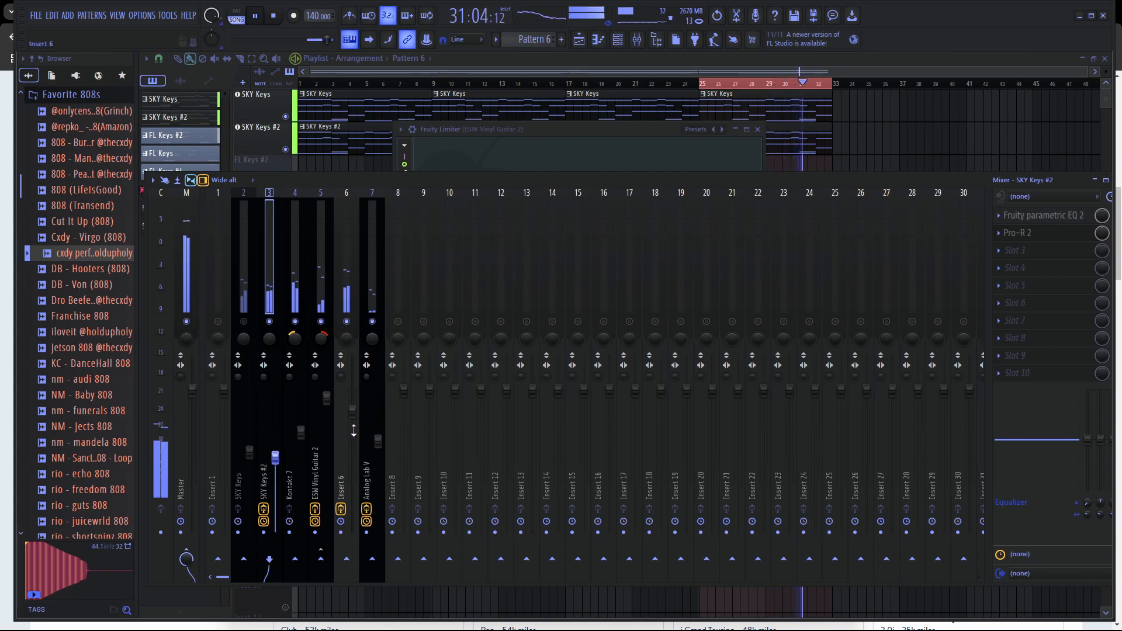
# Assign the cxdy perfect 808, (SXJ) Snare (1) and MB Hi Hat (21) channels to new instrument tracks.
pyautogui.click(619, 44)
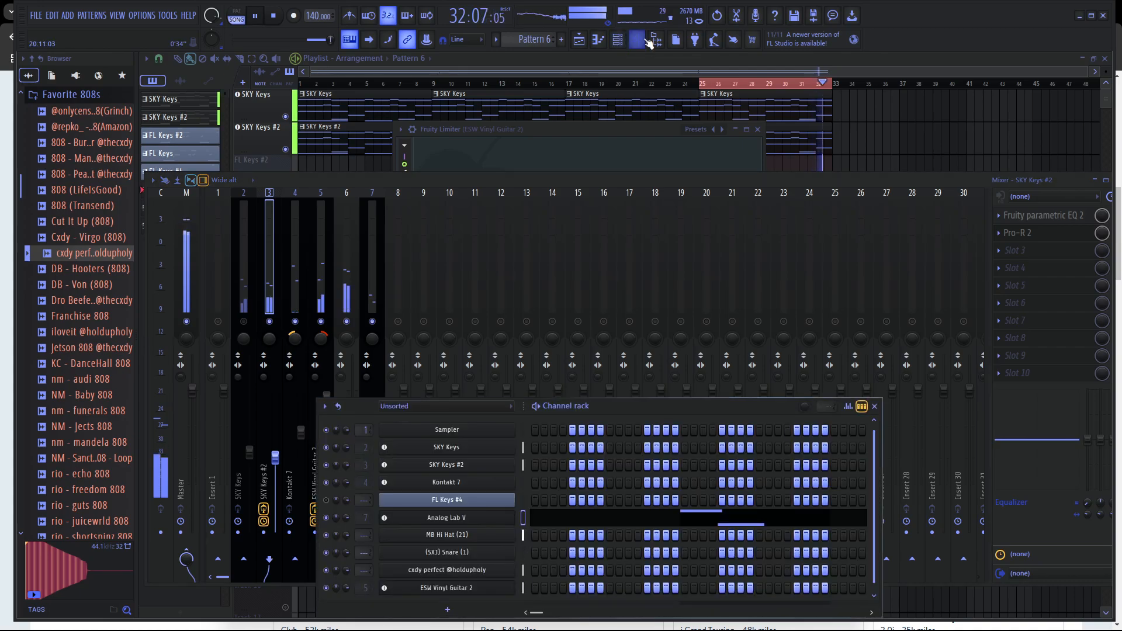
pyautogui.click(618, 41)
pyautogui.click(637, 39)
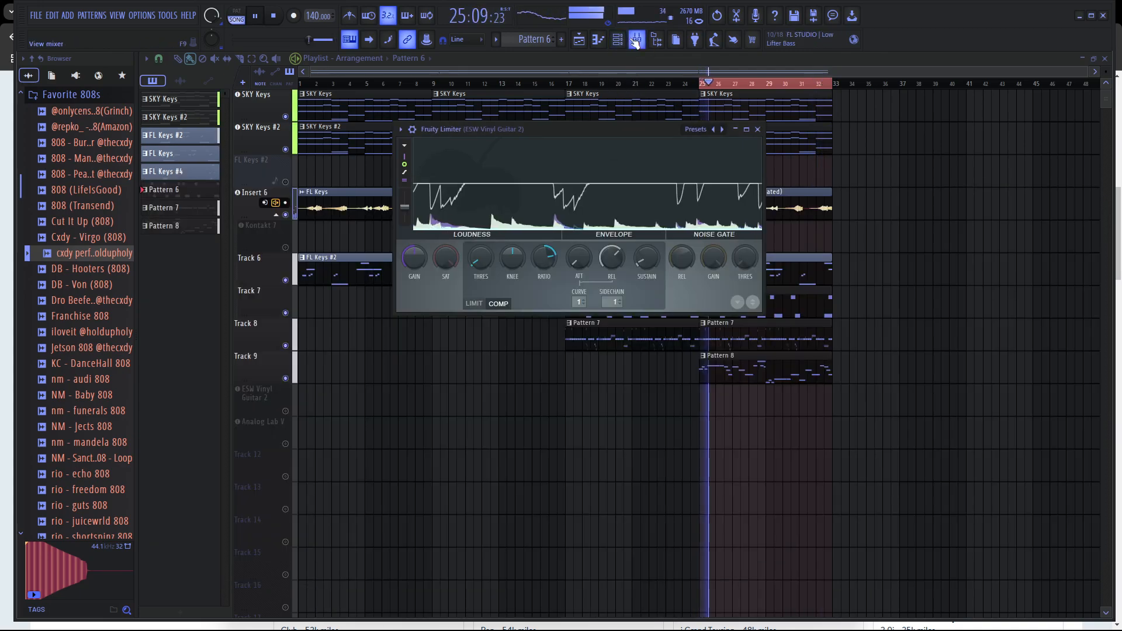
pyautogui.click(617, 39)
pyautogui.click(601, 41)
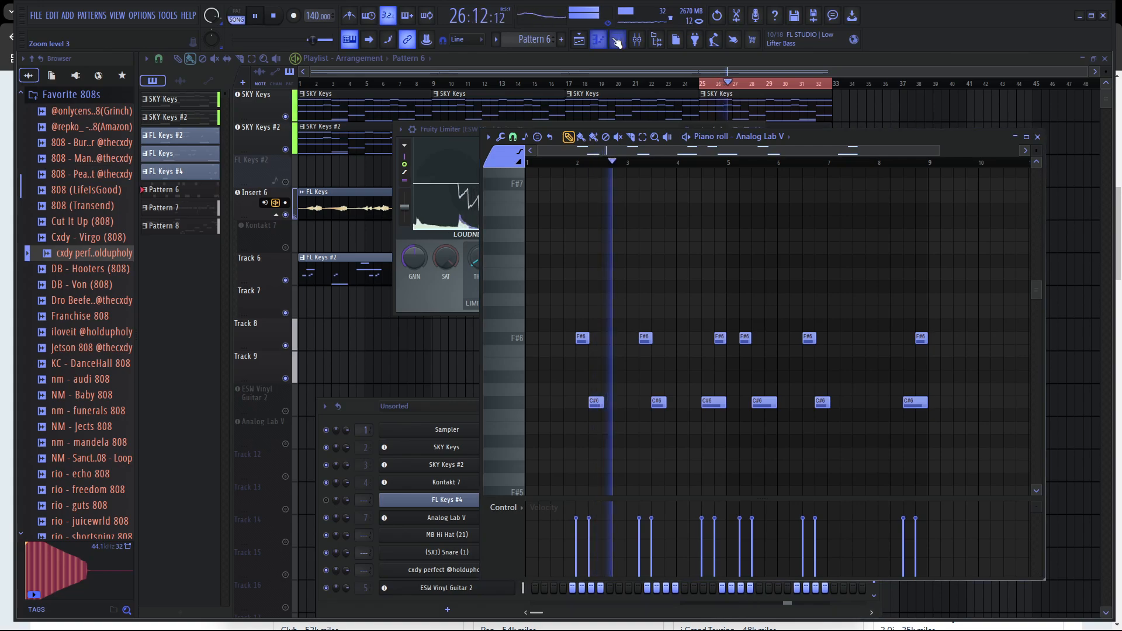
pyautogui.click(618, 40)
pyautogui.rightClick(443, 570)
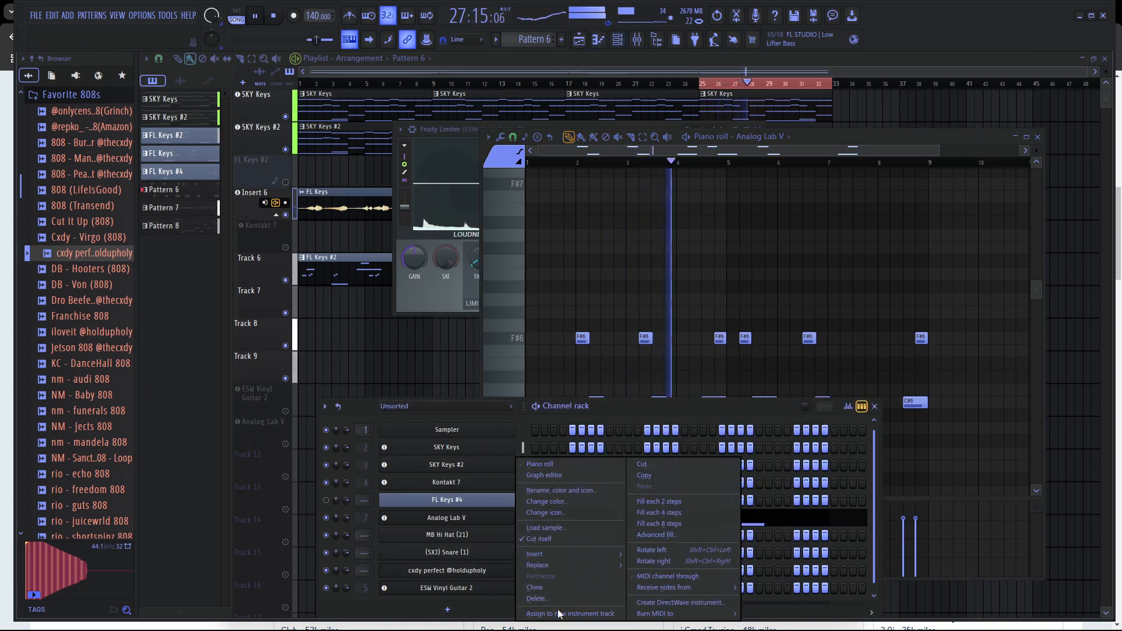
pyautogui.click(559, 610)
pyautogui.rightClick(462, 553)
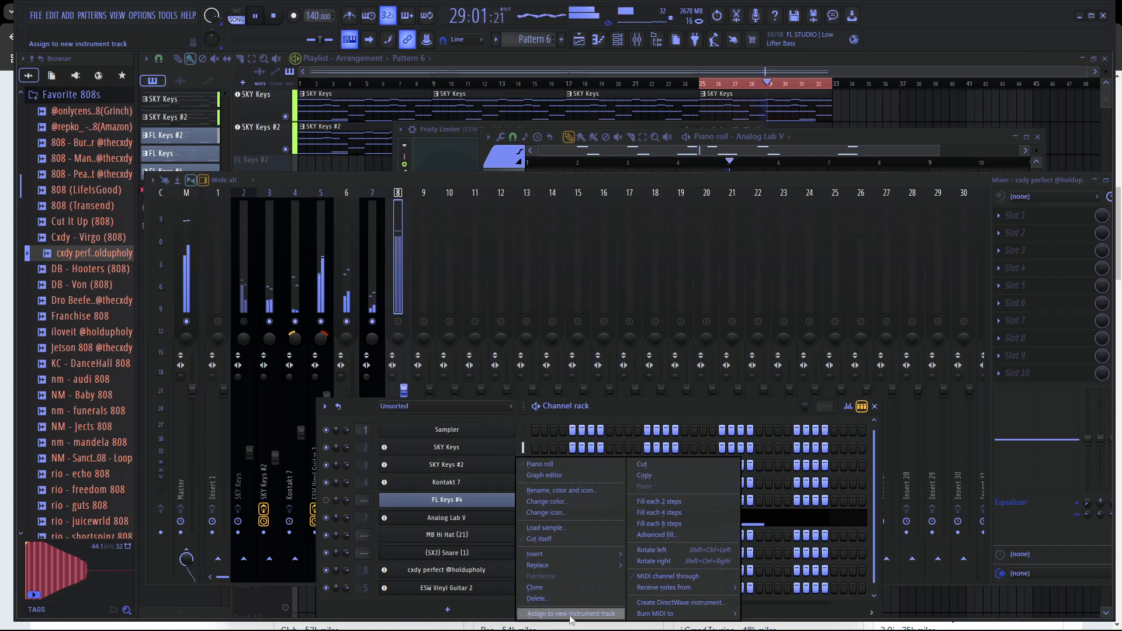
pyautogui.click(570, 613)
pyautogui.rightClick(450, 552)
pyautogui.click(569, 613)
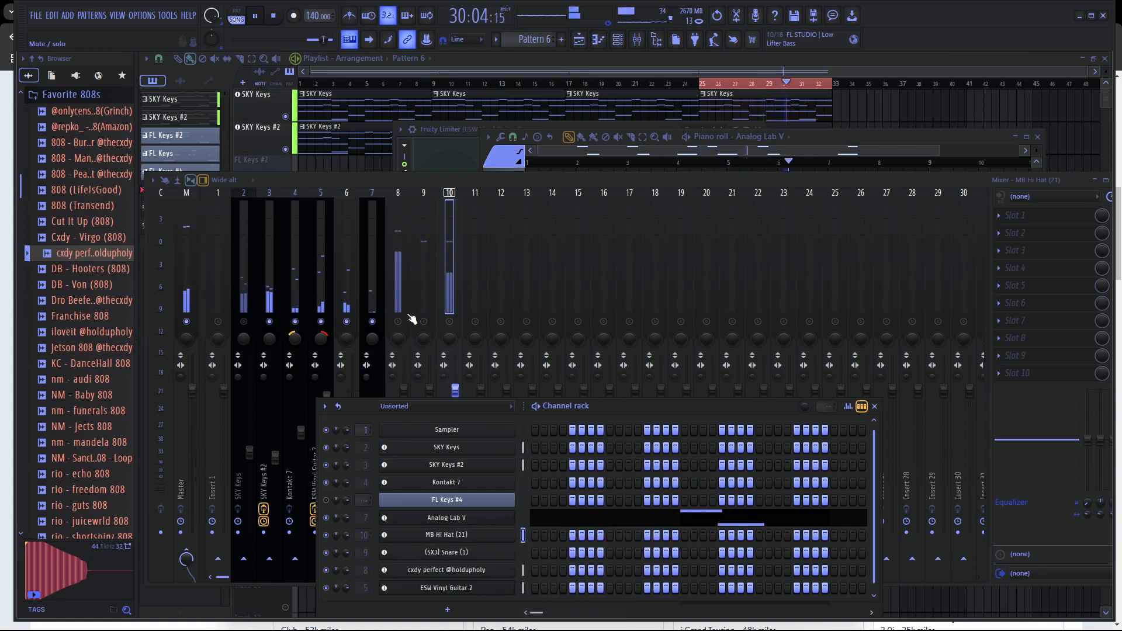
# Lower the mixer levels of the MB Hi Hat (21), (SXJ) Snare (1) and cxdy perfect 808 tracks.
pyautogui.click(433, 176)
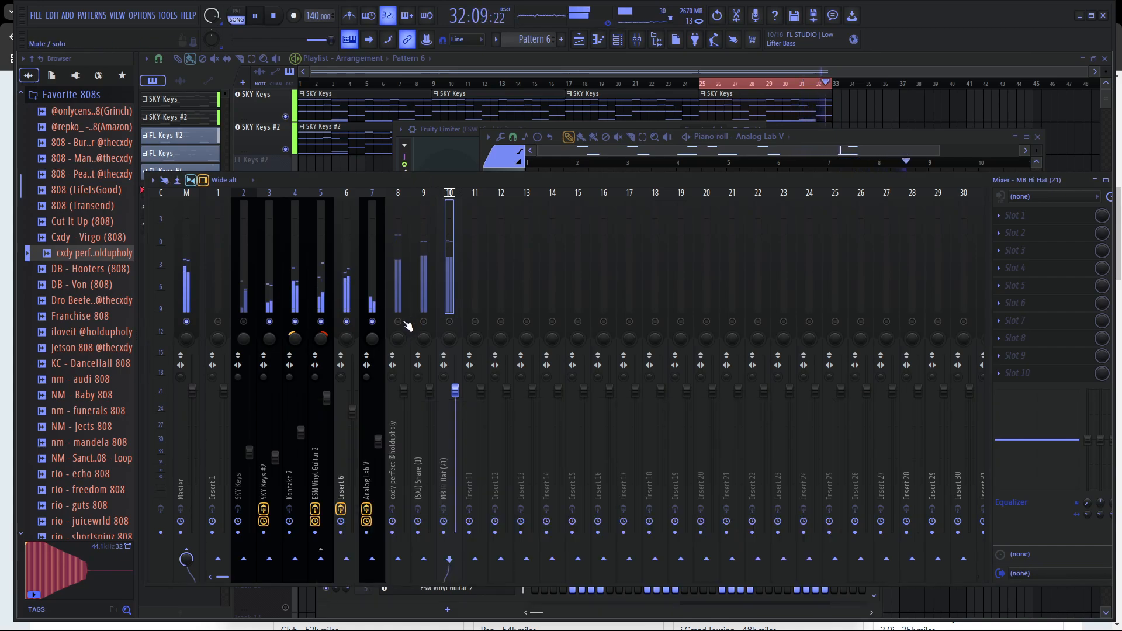
pyautogui.moveTo(455, 390); pyautogui.dragTo(455, 414)
pyautogui.moveTo(430, 391); pyautogui.dragTo(430, 412)
# Load the LinMB Stereo multiband compressor in the Master track's third effect slot.
pyautogui.click(164, 256)
pyautogui.click(186, 257)
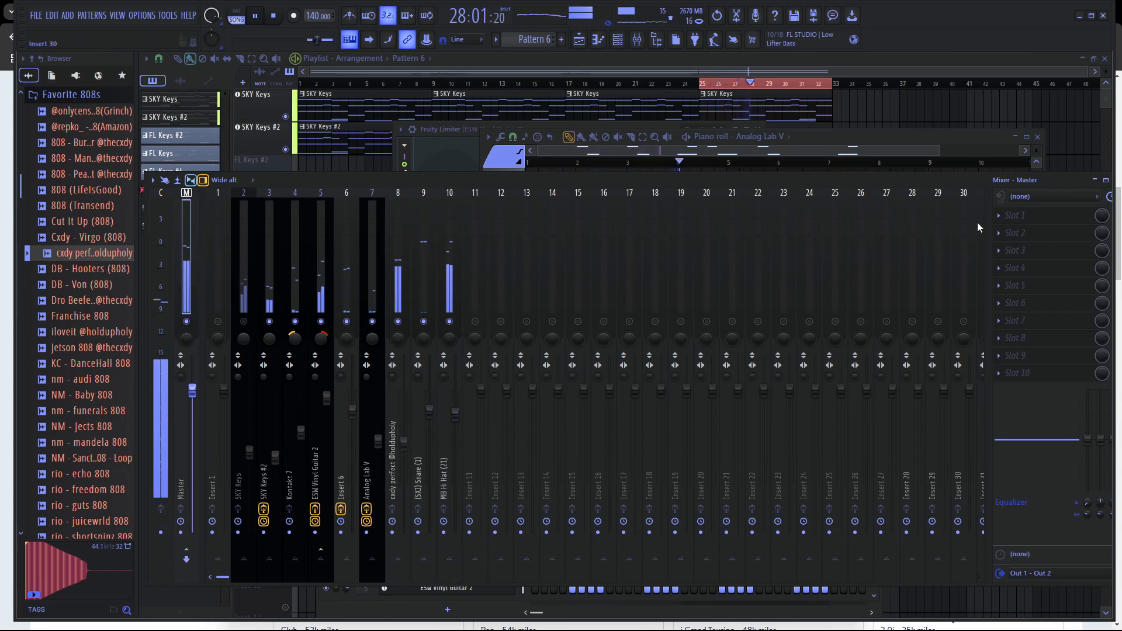
pyautogui.click(1014, 250)
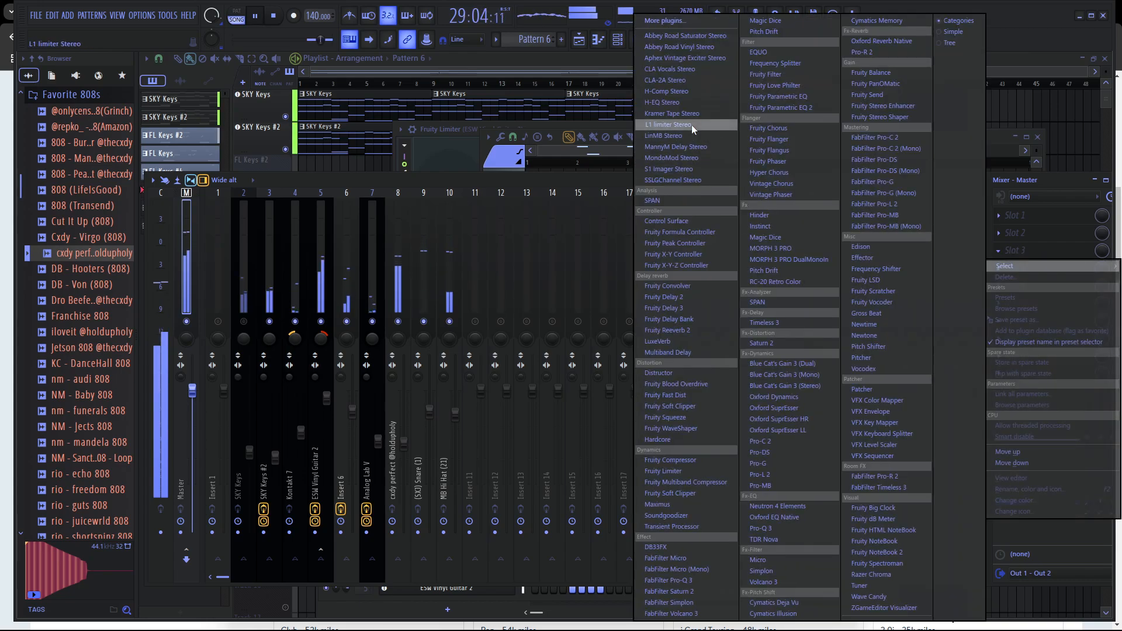
pyautogui.click(673, 136)
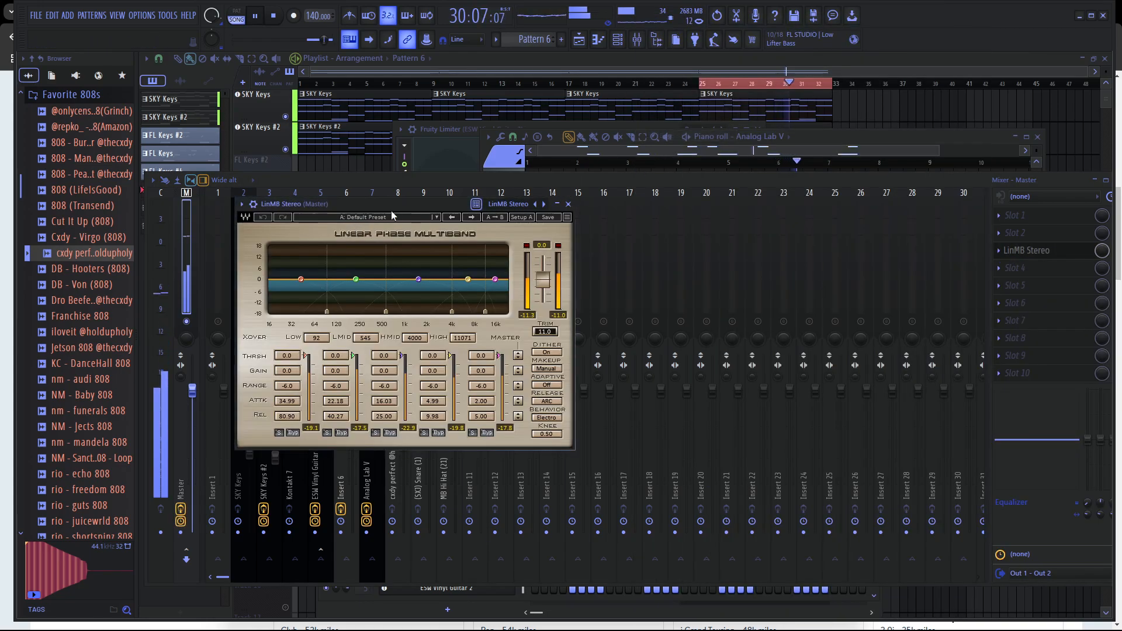
# Try the LinMB factory presets Upward Comp +3dB, Low-Level Enhancer and Deeper on the Master track.
pyautogui.click(391, 217)
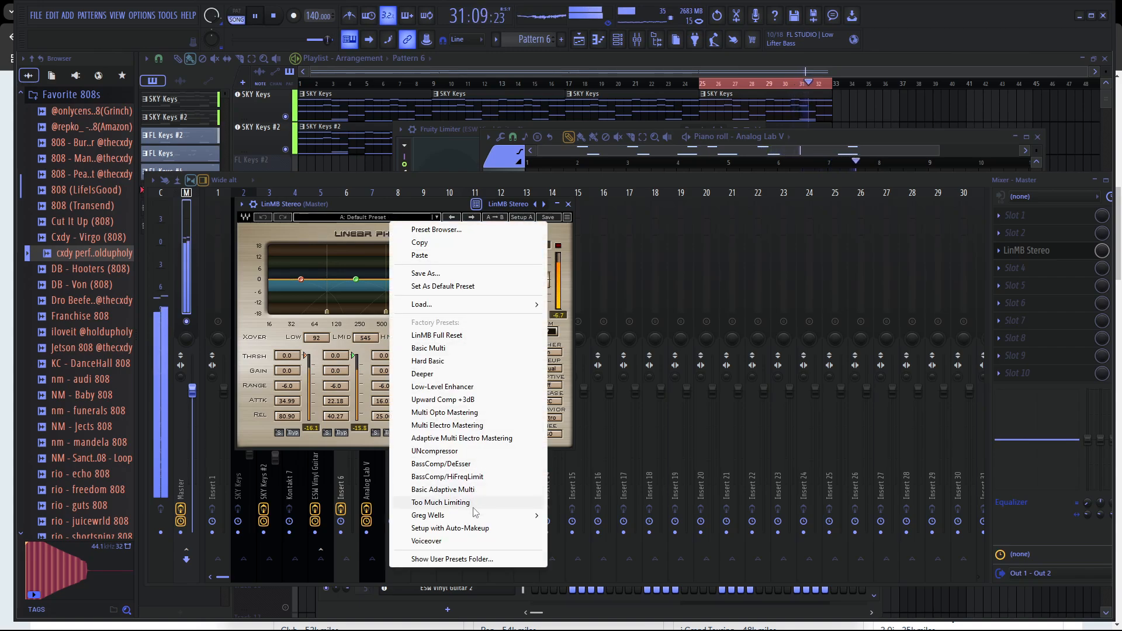
pyautogui.click(478, 399)
pyautogui.click(377, 216)
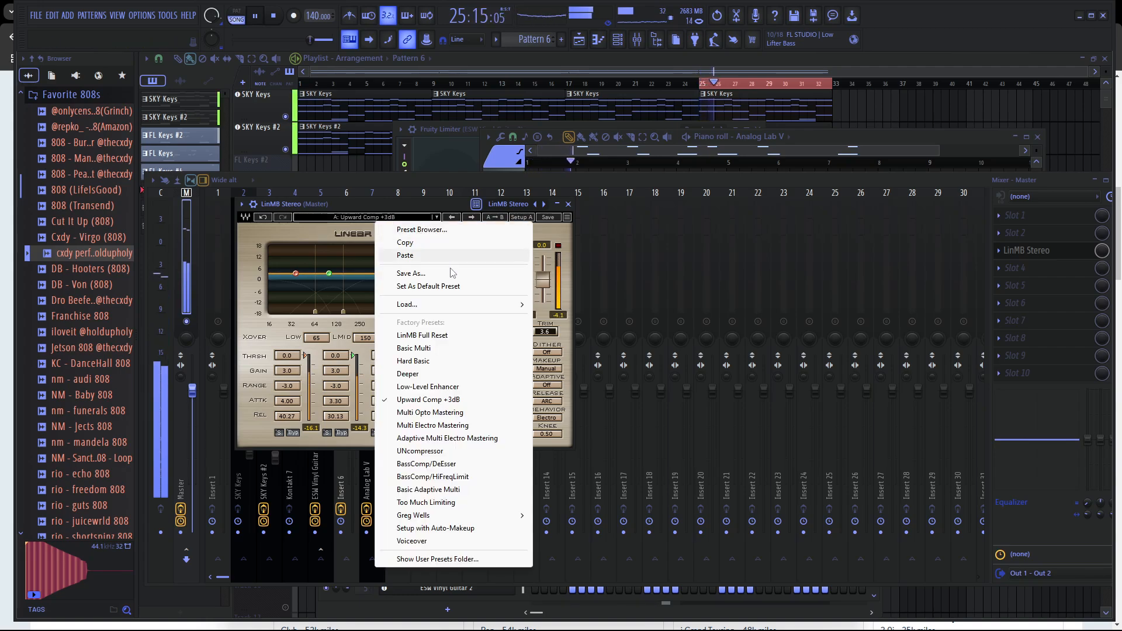
pyautogui.click(391, 386)
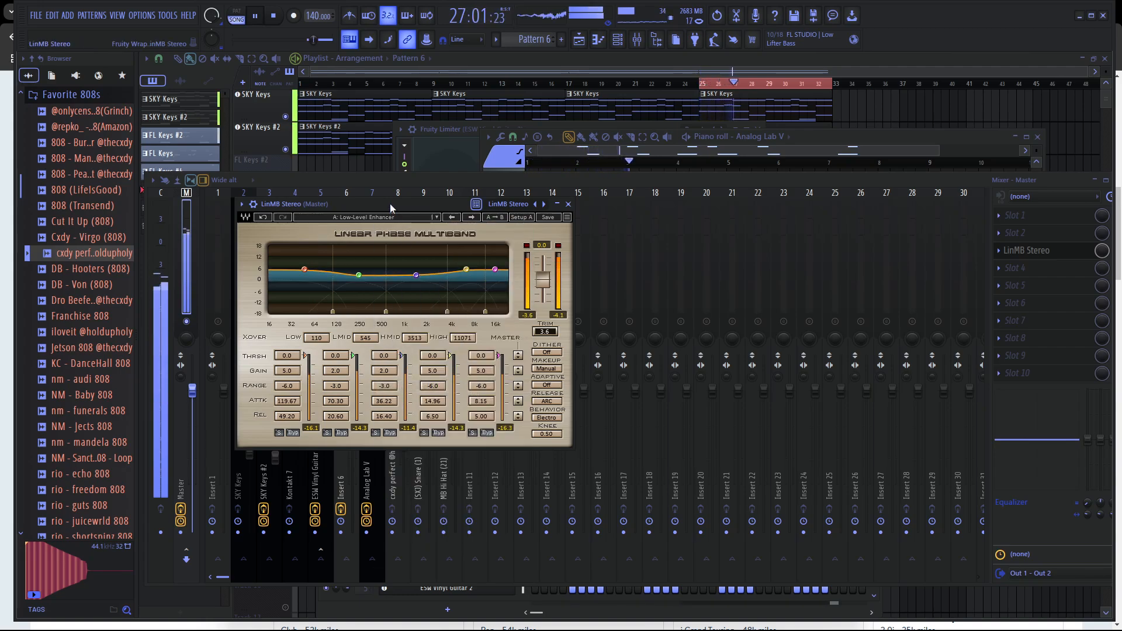
pyautogui.click(402, 218)
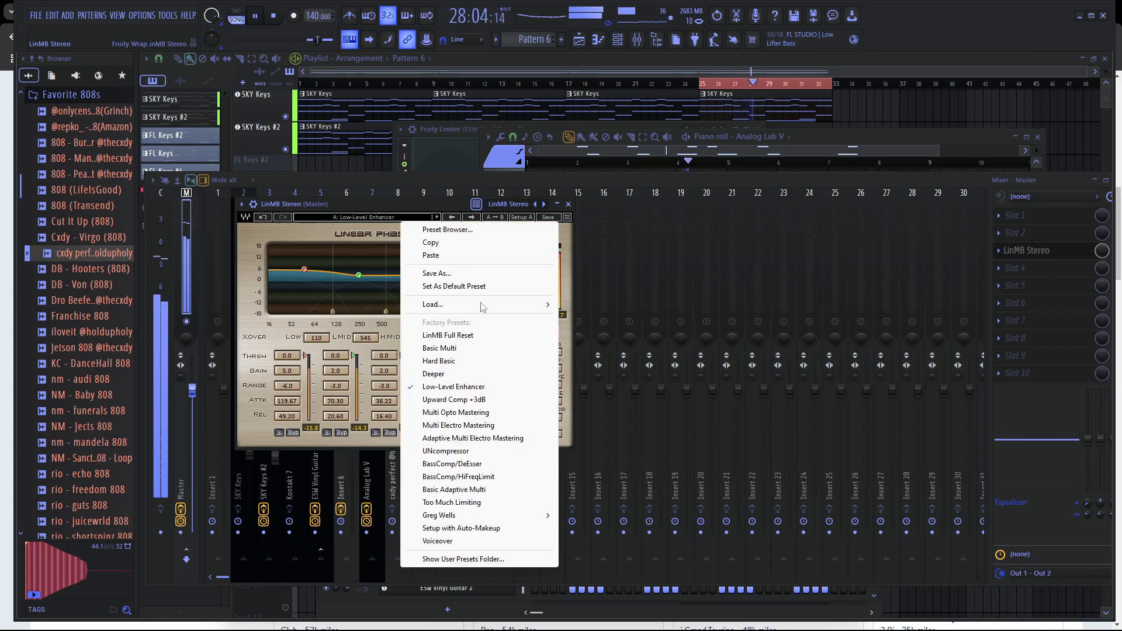
pyautogui.click(487, 374)
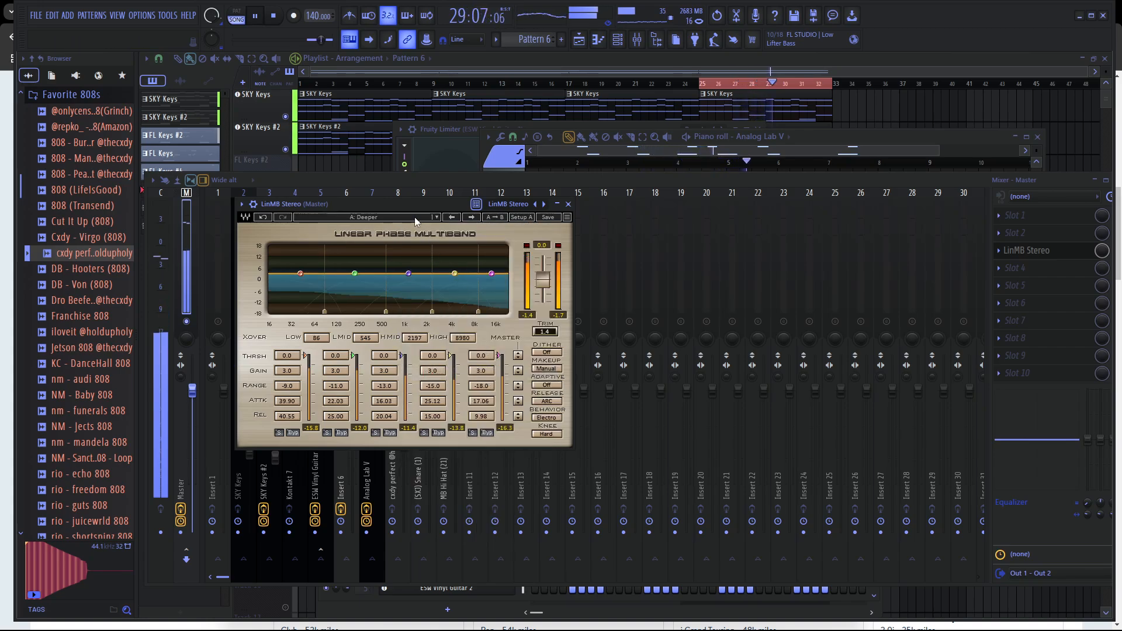
# Apply the Hard Basic factory preset to LinMB Stereo on the Master track.
pyautogui.click(417, 219)
pyautogui.click(487, 361)
pyautogui.click(407, 219)
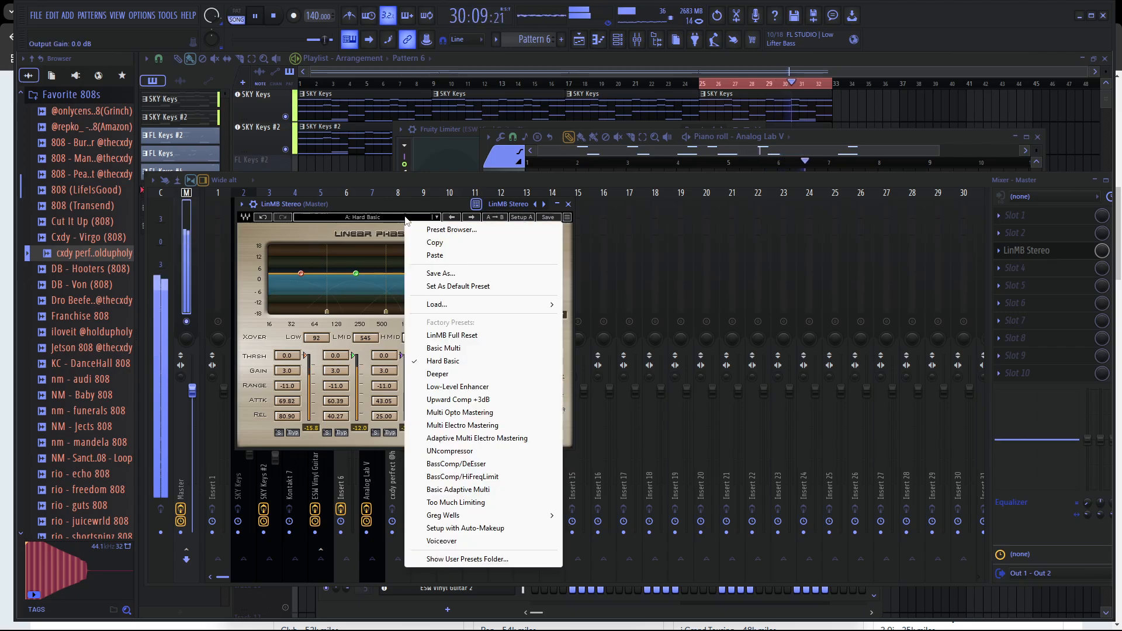
pyautogui.press('Escape')
# Try Fruity Limiter in the Master track's fourth effect slot and delete it again.
pyautogui.click(1001, 267)
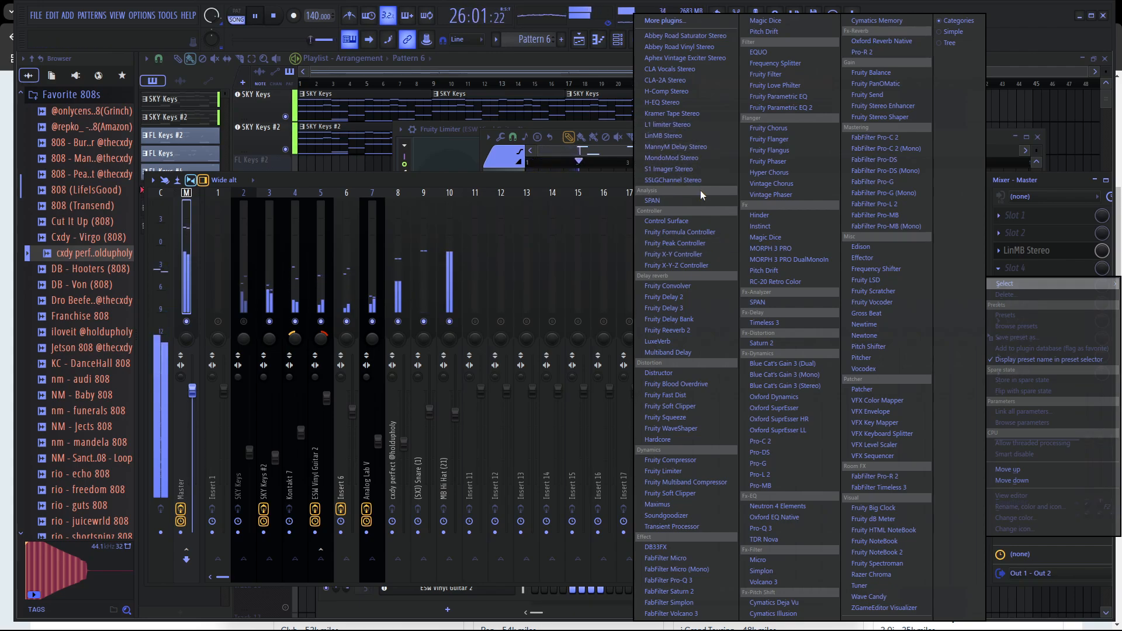
pyautogui.click(702, 471)
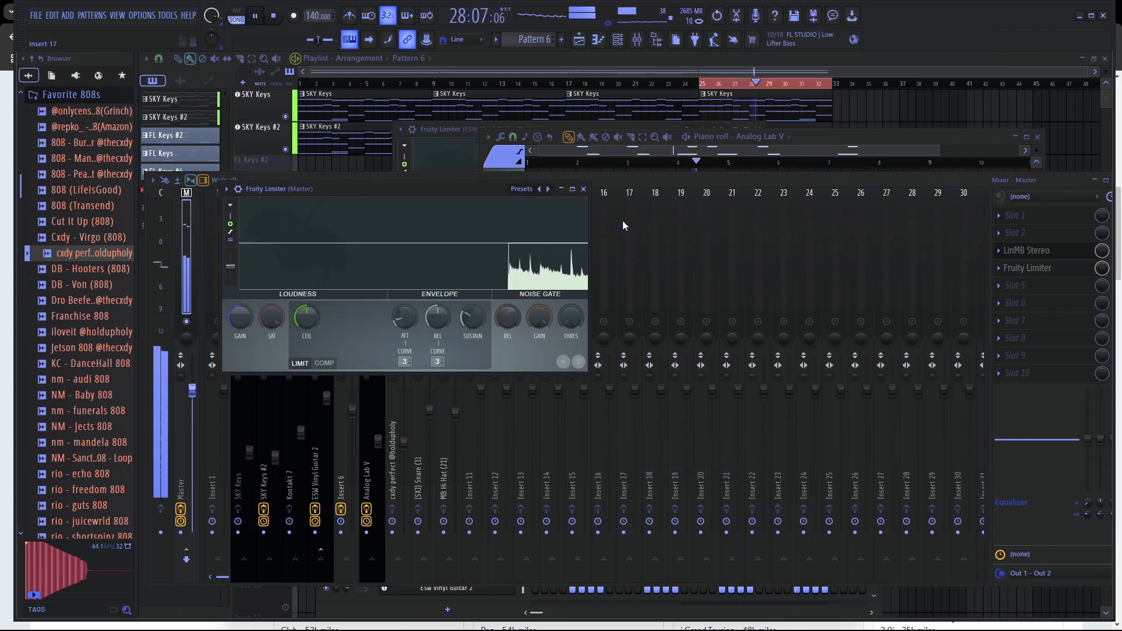
pyautogui.click(583, 189)
pyautogui.click(1002, 272)
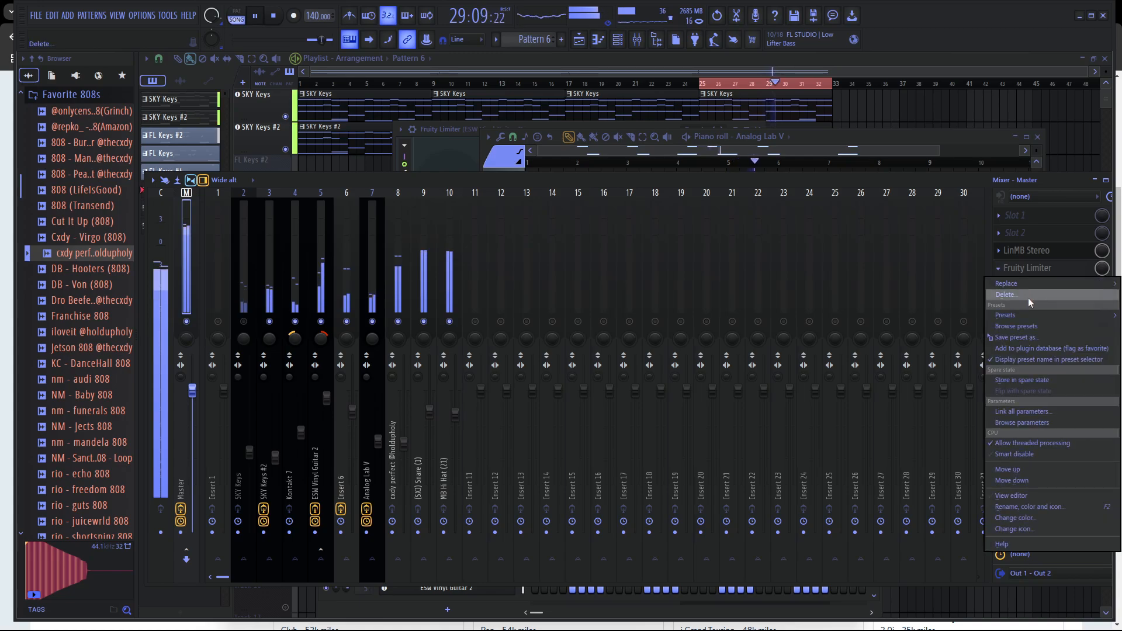
pyautogui.click(1028, 297)
pyautogui.click(604, 360)
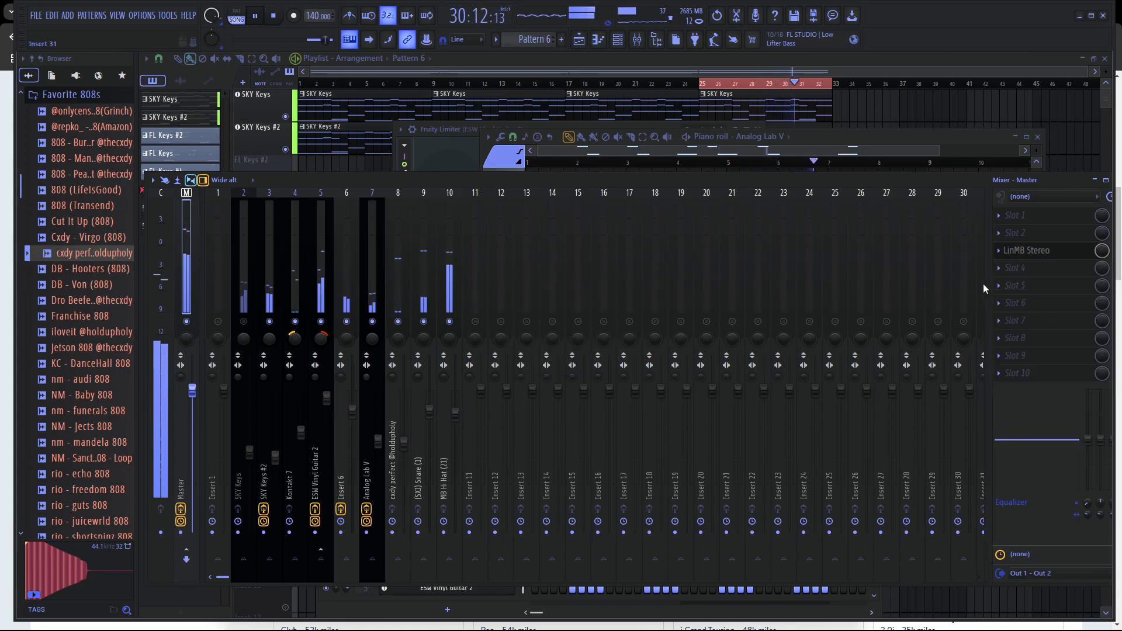
# Add L1 limiter Stereo to the Master track with the Mastering preset and place it in the fifth effect slot.
pyautogui.click(1000, 268)
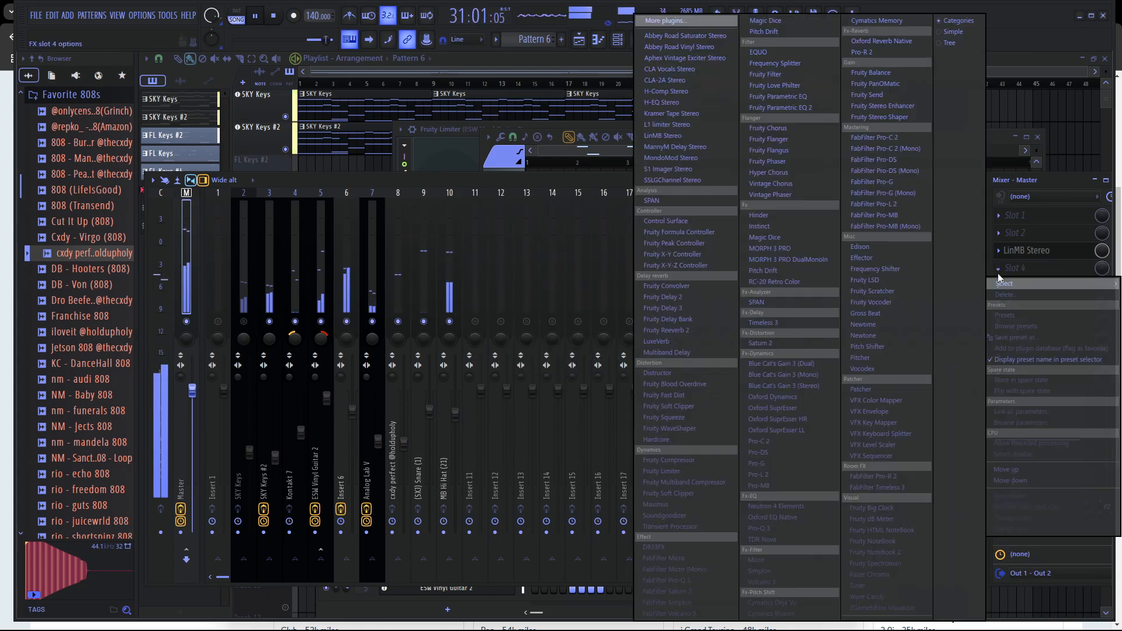
pyautogui.click(688, 125)
pyautogui.click(356, 212)
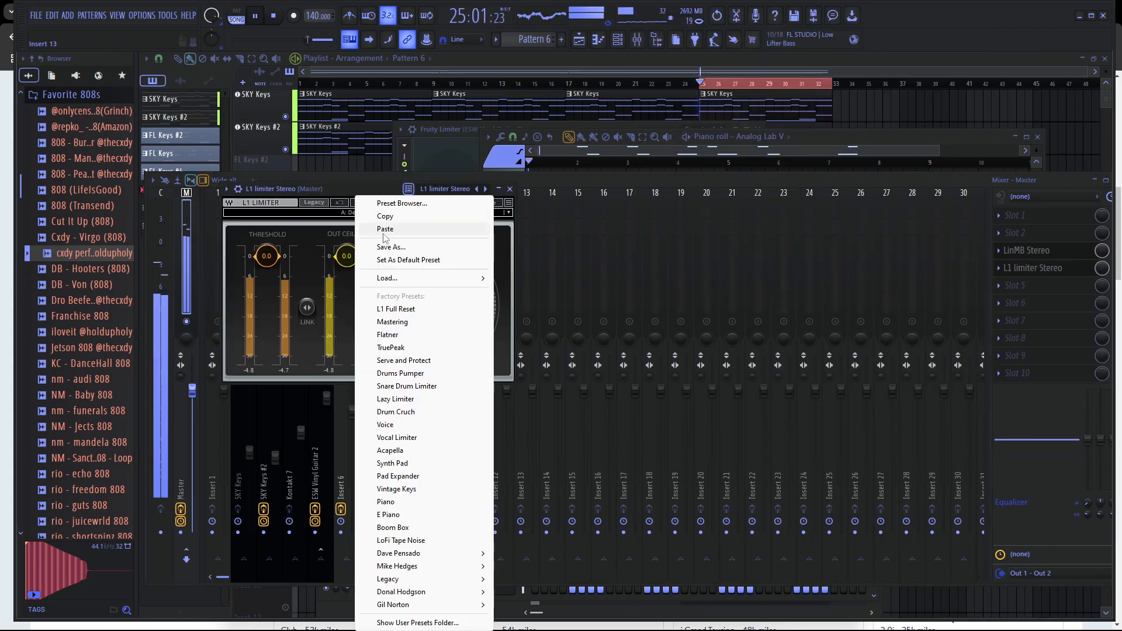
pyautogui.click(392, 322)
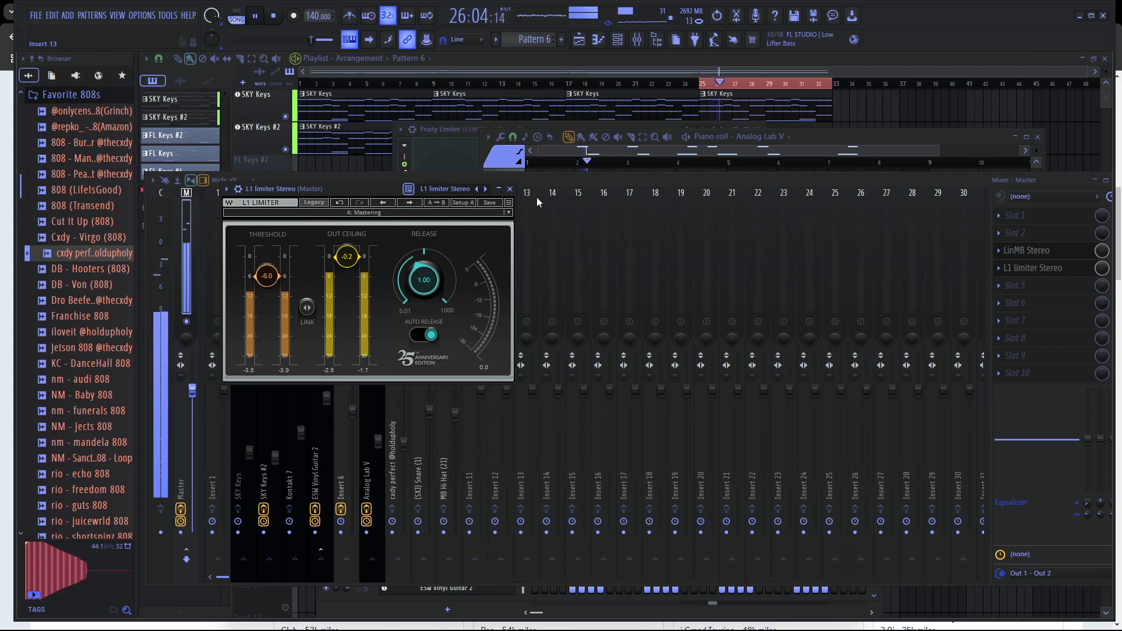
pyautogui.click(510, 189)
pyautogui.moveTo(1034, 267); pyautogui.dragTo(1035, 286)
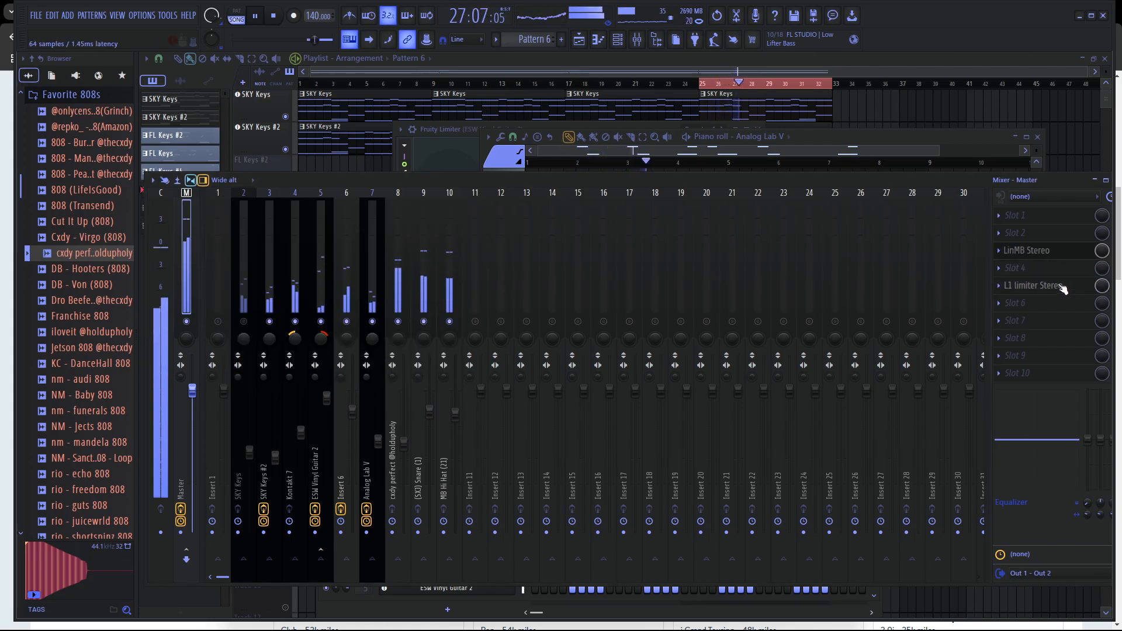
# Lower the snare, hi-hat and ESW Vinyl Guitar 2 levels, raise the 808 slightly, and set SKY Keys #2 to about -17.8 dB.
pyautogui.moveTo(429, 409); pyautogui.dragTo(404, 439)
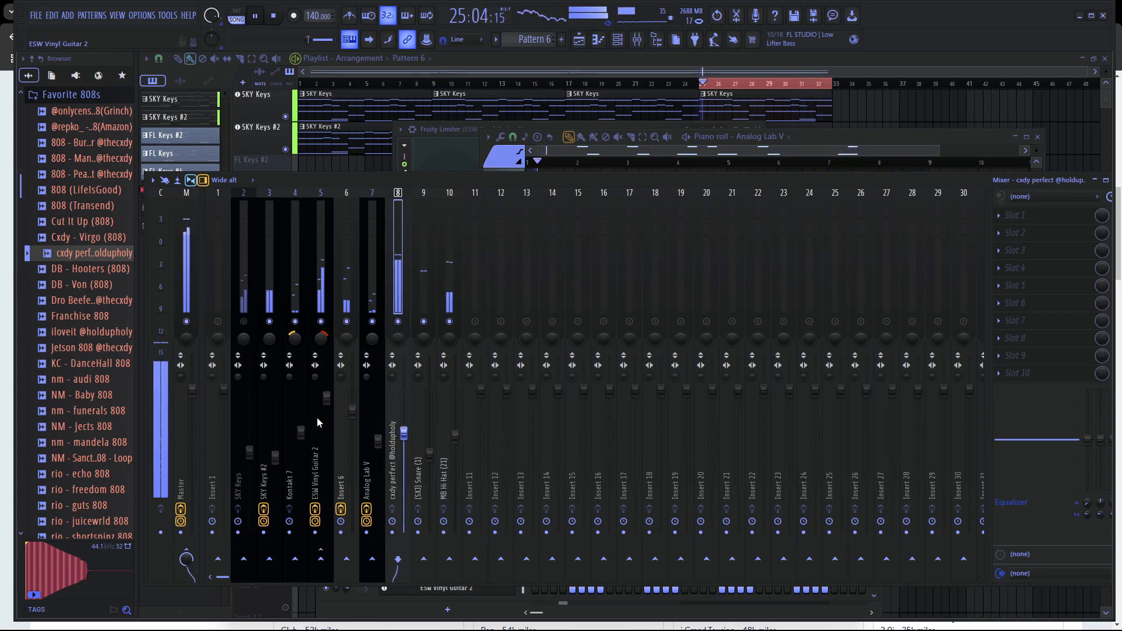
pyautogui.moveTo(326, 397); pyautogui.dragTo(335, 424)
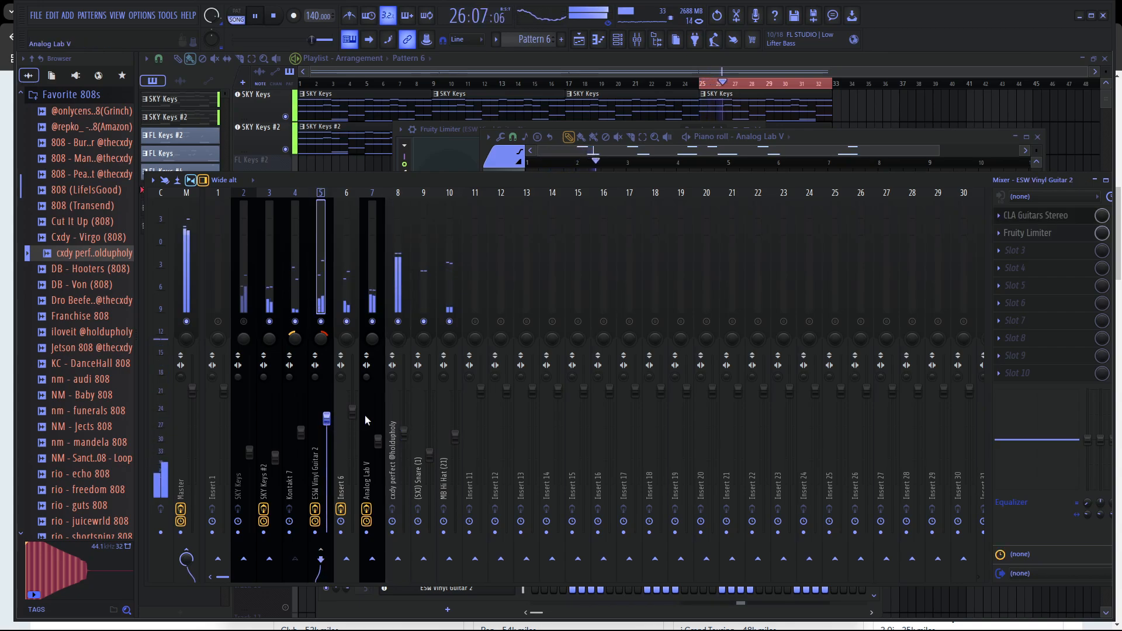
pyautogui.moveTo(275, 456); pyautogui.dragTo(275, 465)
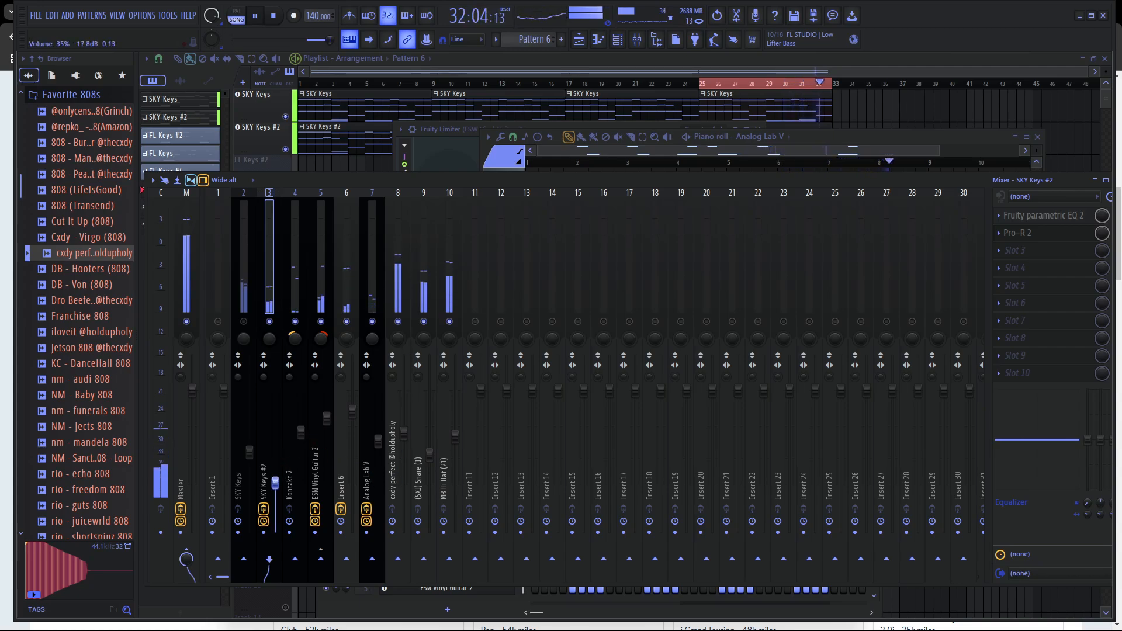
# Lower the Kontakt 7, ESW Vinyl Guitar 2 and Insert 6 mixer levels, and set Analog Lab V to about -9.6 dB.
pyautogui.moveTo(300, 433)
pyautogui.mouseDown()
pyautogui.moveTo(327, 443)
pyautogui.moveTo(301, 453)
pyautogui.mouseUp()
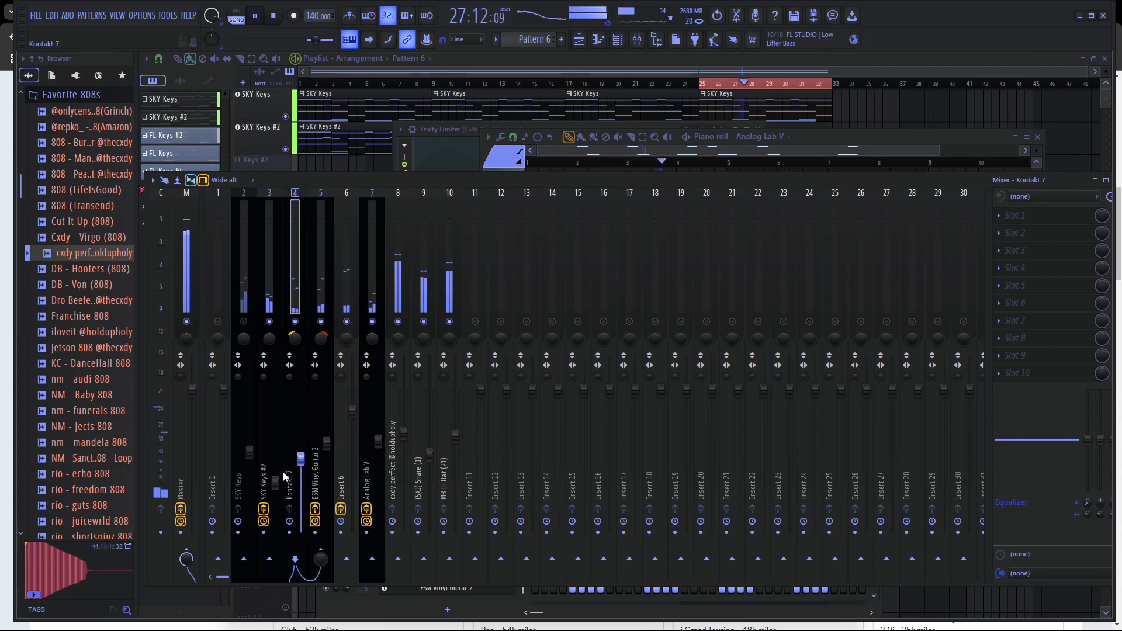
pyautogui.moveTo(353, 411); pyautogui.dragTo(352, 435)
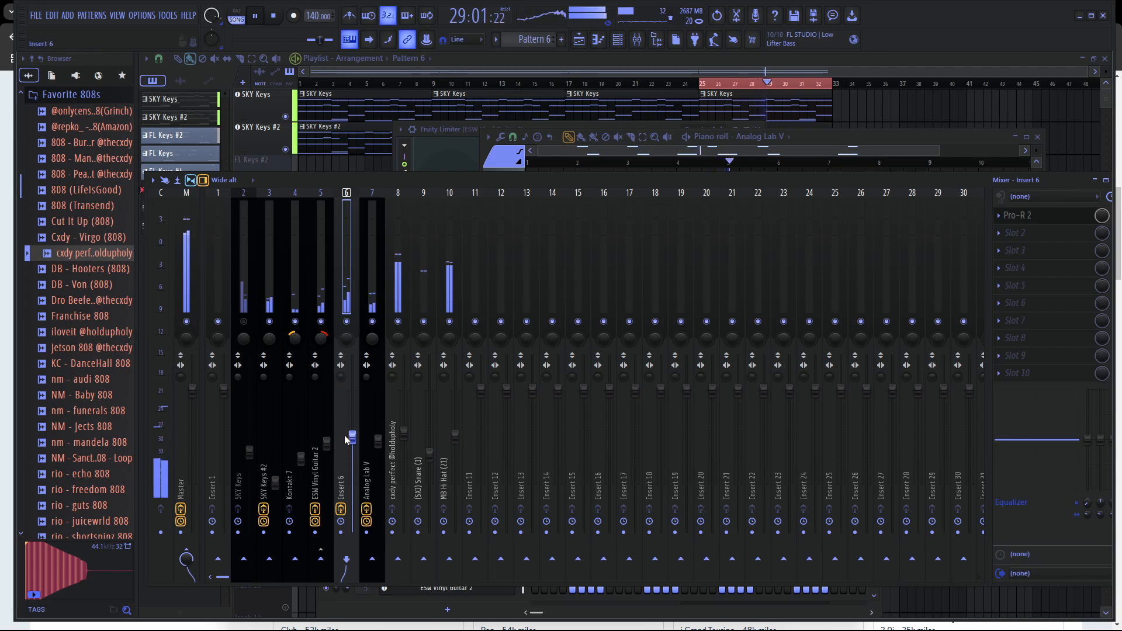
pyautogui.moveTo(377, 439); pyautogui.dragTo(377, 453)
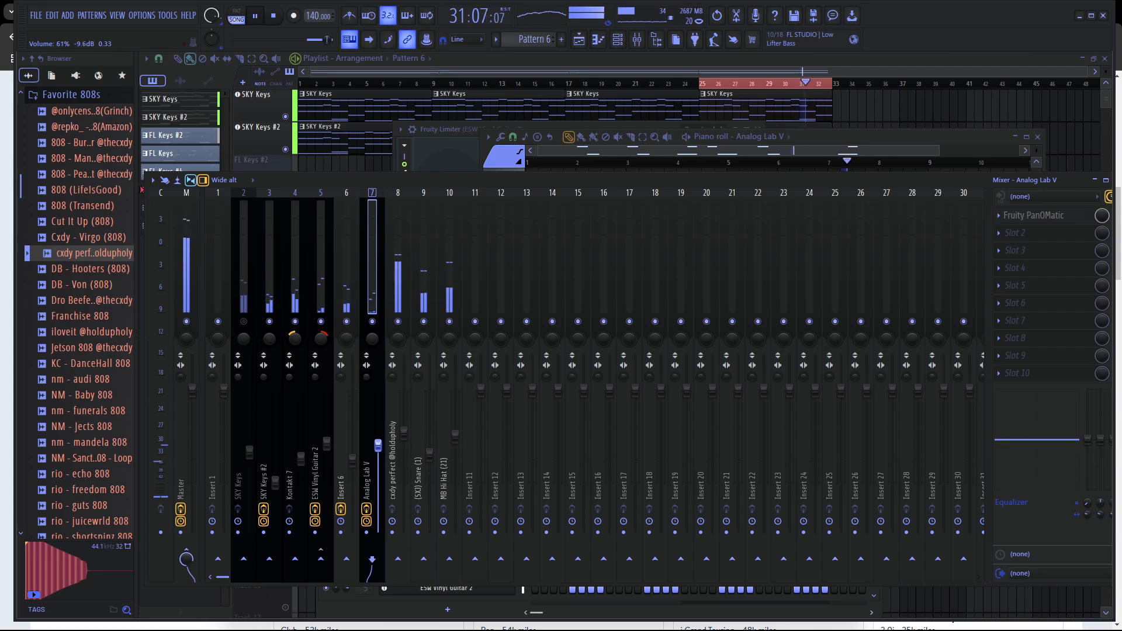
# Mute and unmute SKY Keys #2 to compare the mix, lower its mixer level further, and select the Master track.
pyautogui.click(269, 322)
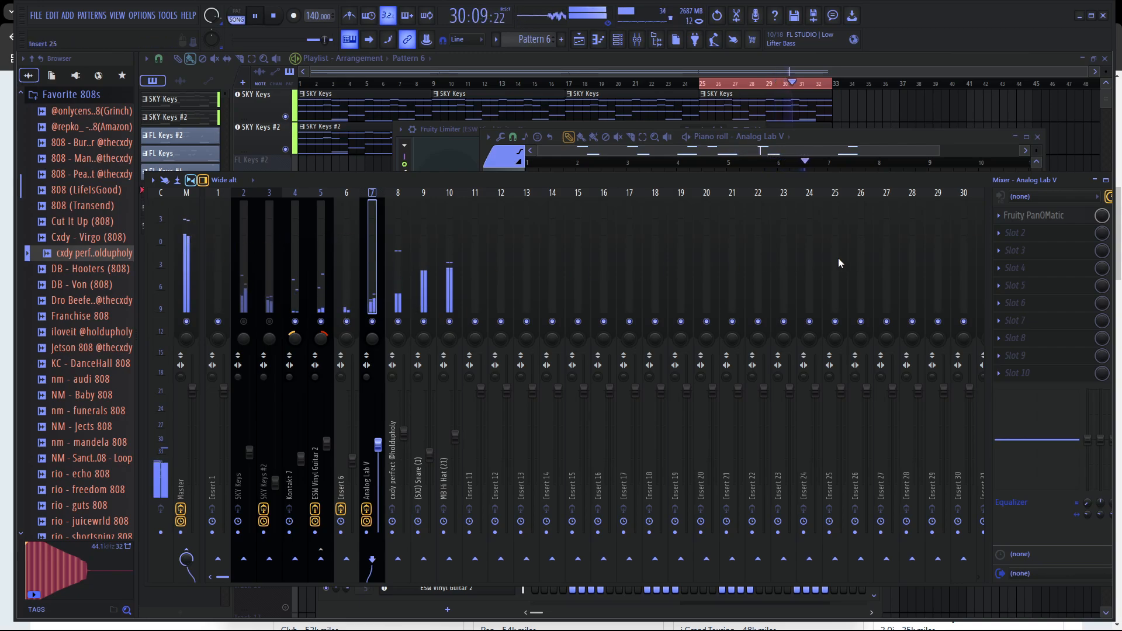
pyautogui.click(191, 253)
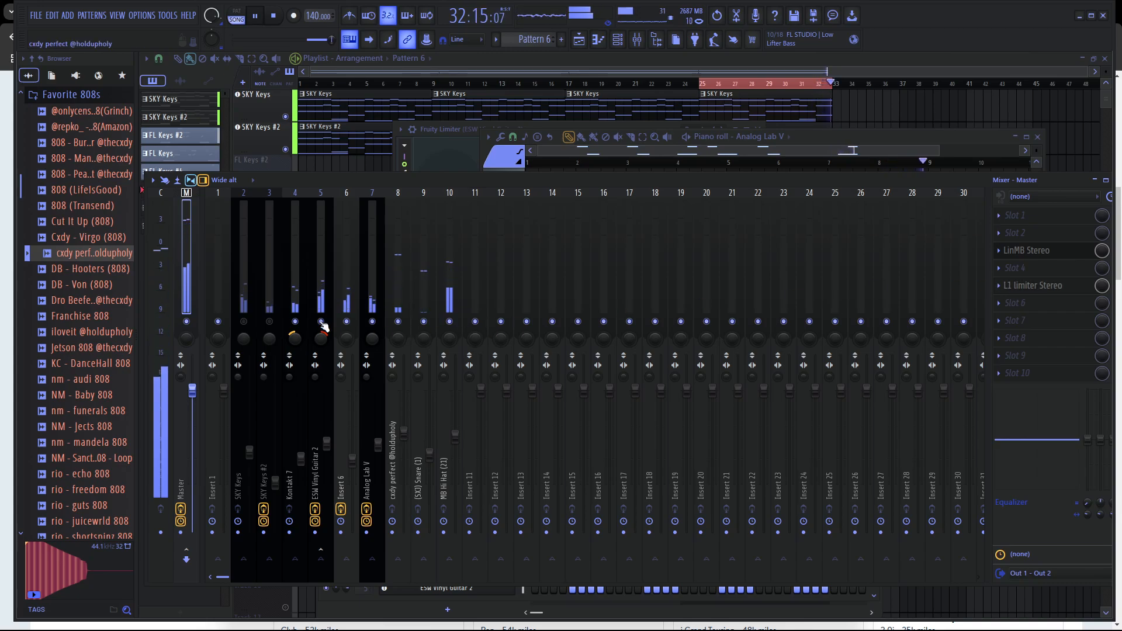
pyautogui.click(269, 322)
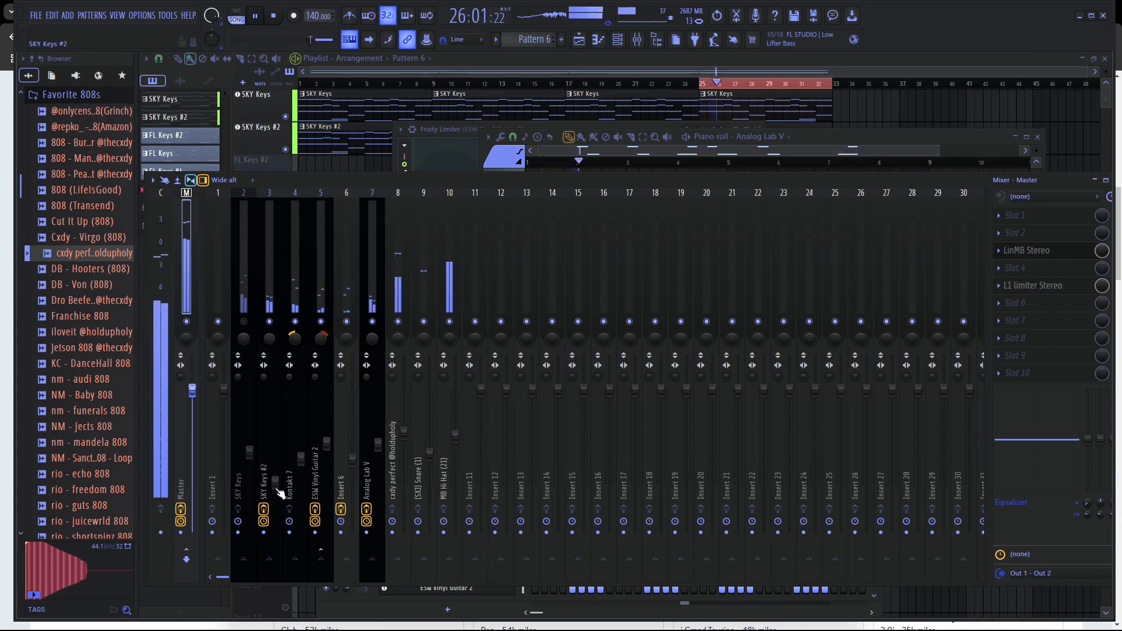
pyautogui.moveTo(278, 491); pyautogui.dragTo(278, 504)
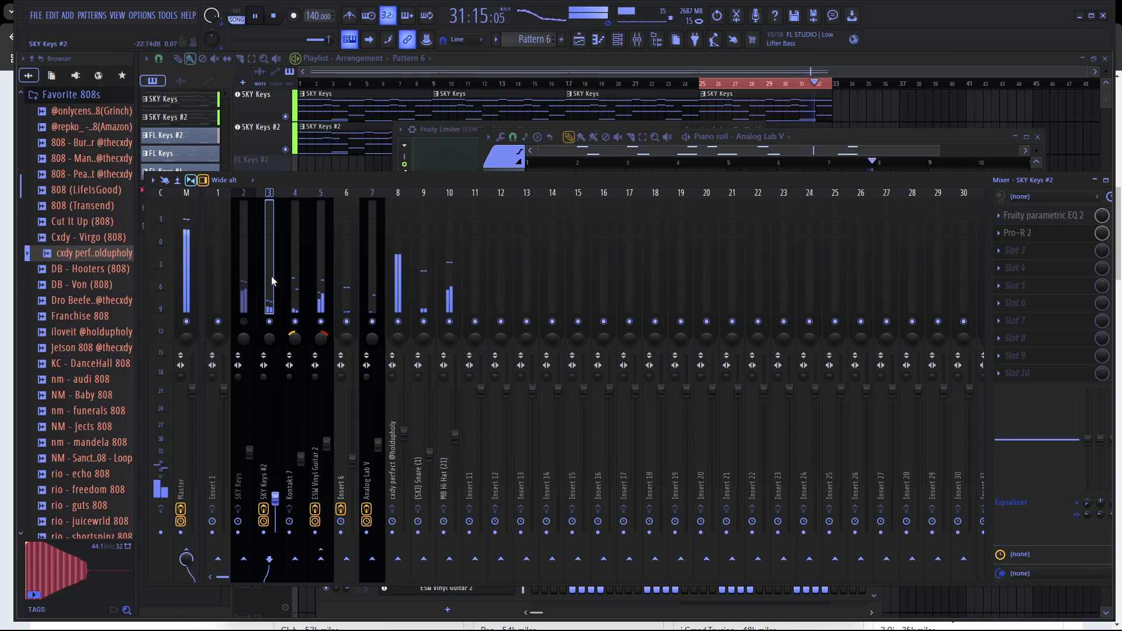
pyautogui.click(186, 251)
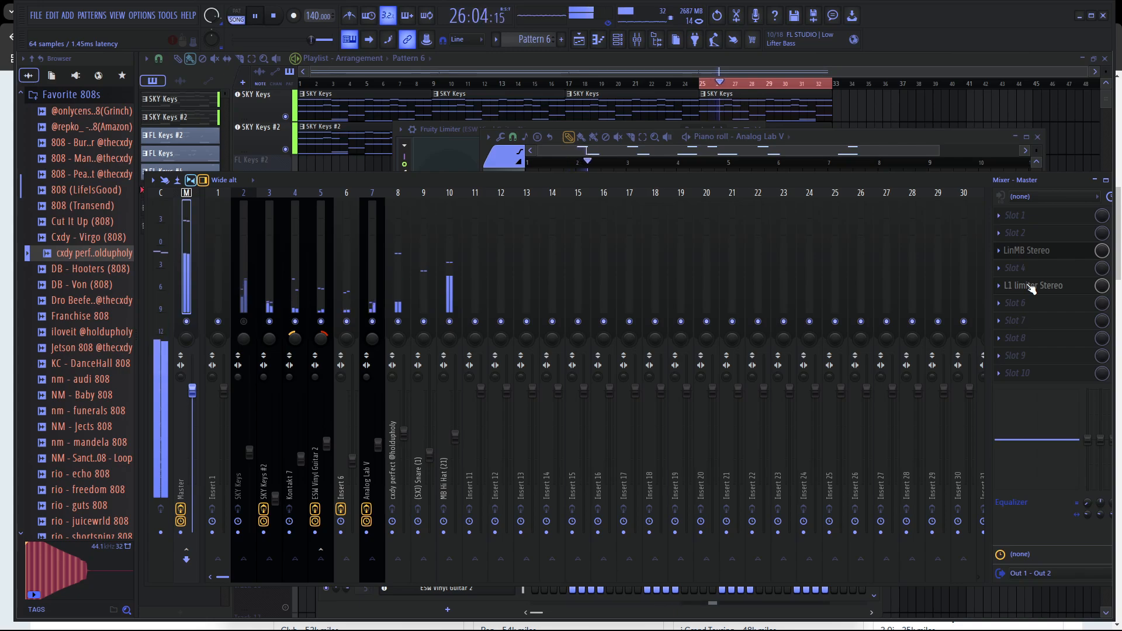
# Add S1 Imager Stereo to the first effect slot of Insert 1 and adjust its stereo width.
pyautogui.click(997, 268)
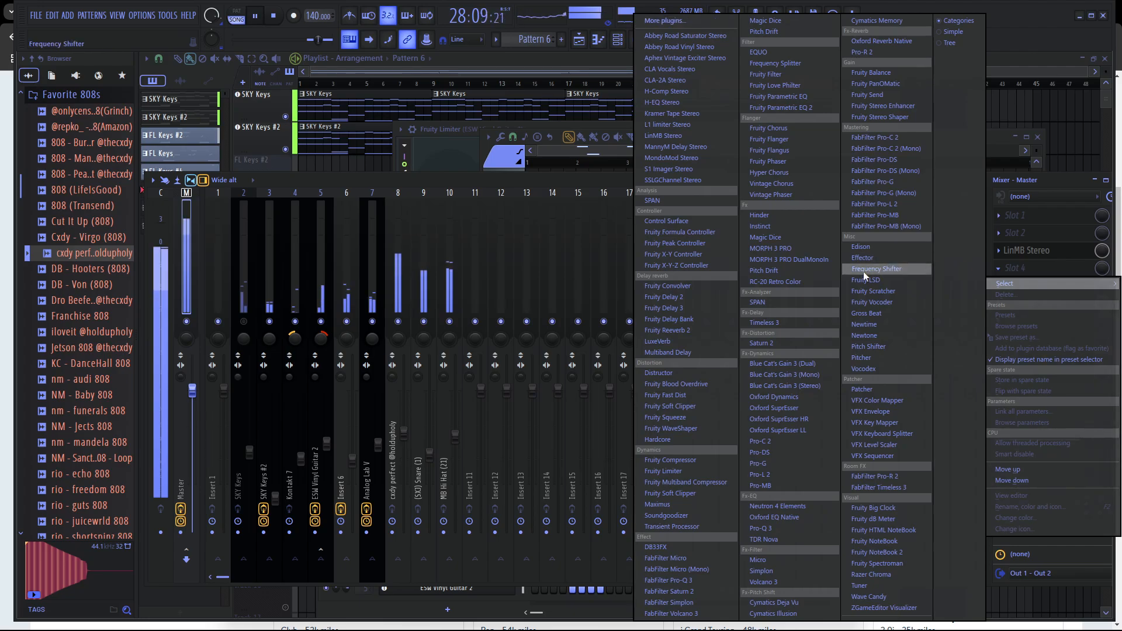
pyautogui.click(220, 269)
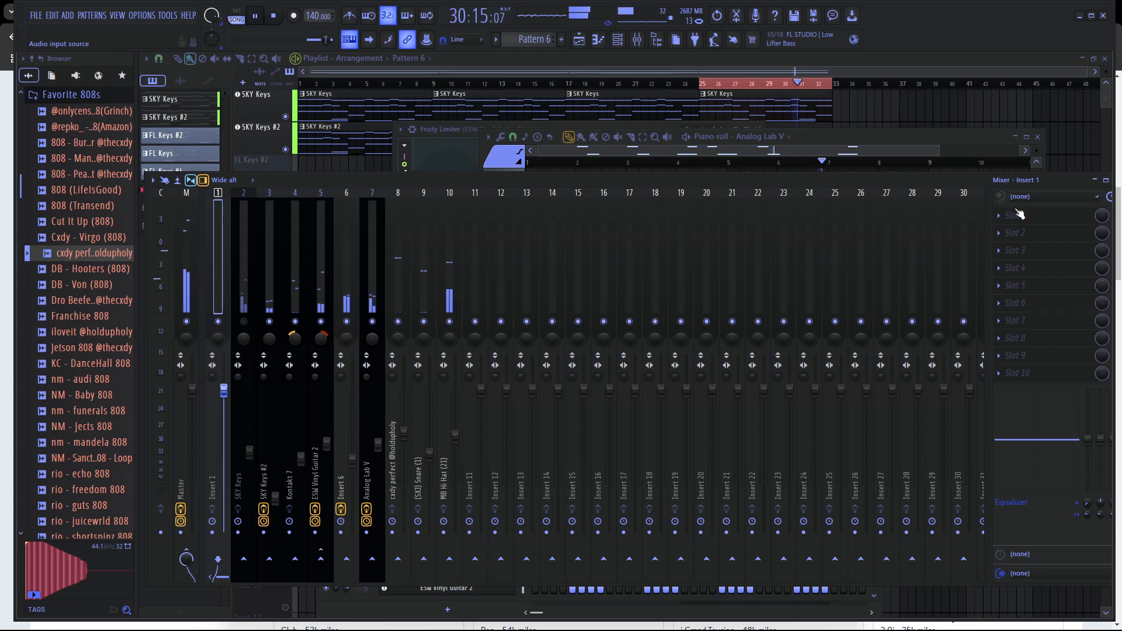
pyautogui.click(1018, 215)
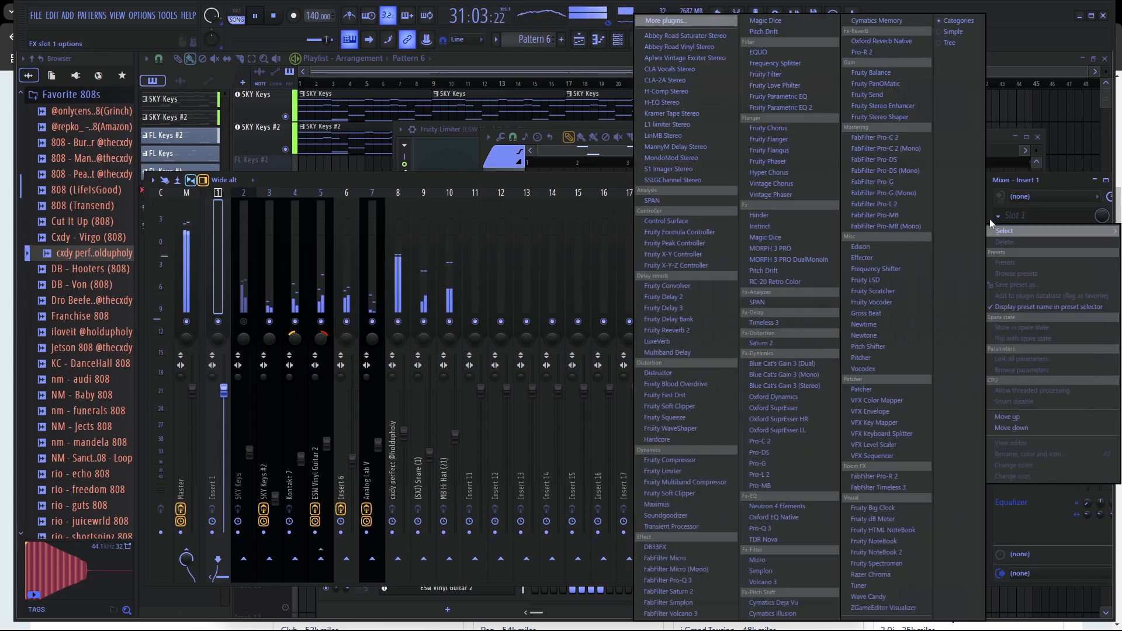
pyautogui.click(688, 169)
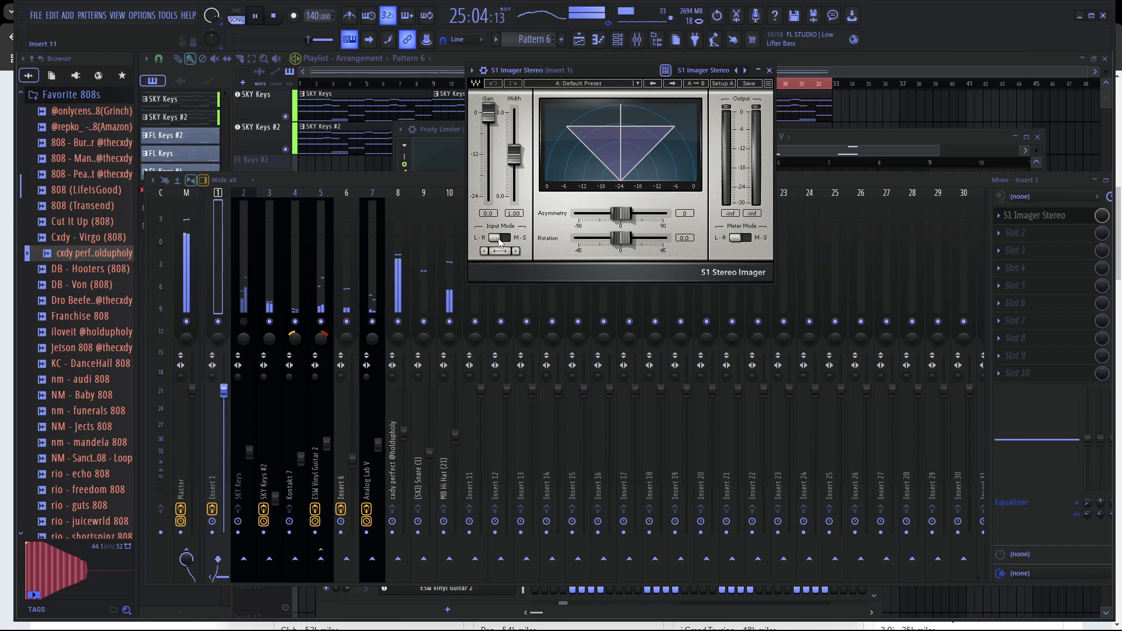
pyautogui.moveTo(512, 147); pyautogui.dragTo(516, 175)
pyautogui.click(769, 71)
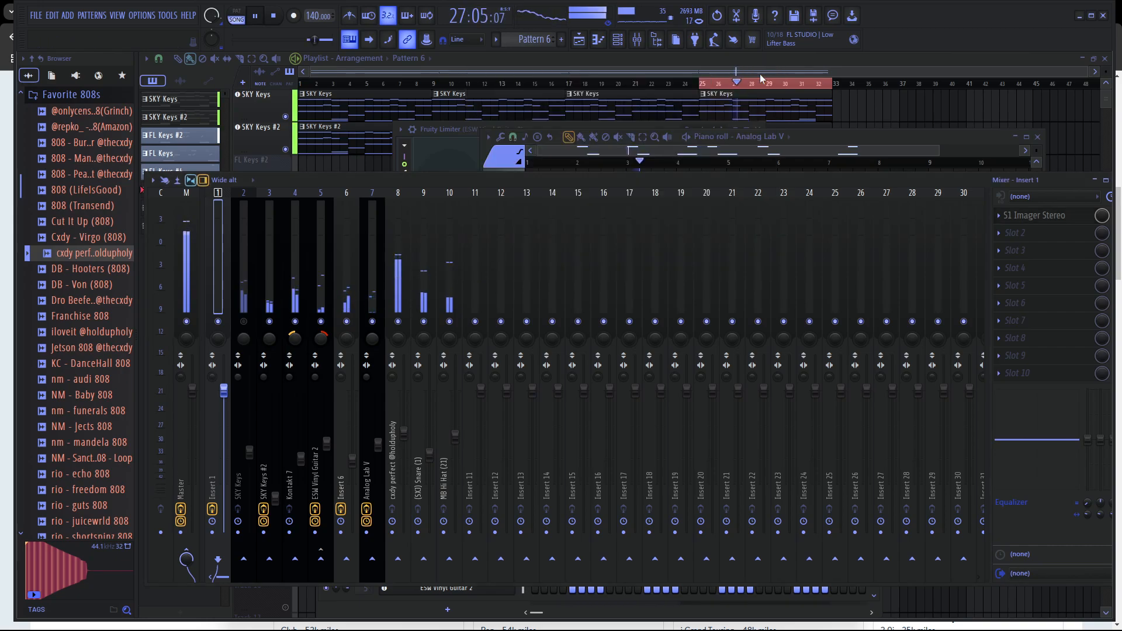
# Route SKY Keys #2 and Analog Lab V through Insert 1 instead of directly to the Master, and lower the Analog Lab V level.
pyautogui.click(347, 281)
pyautogui.click(321, 272)
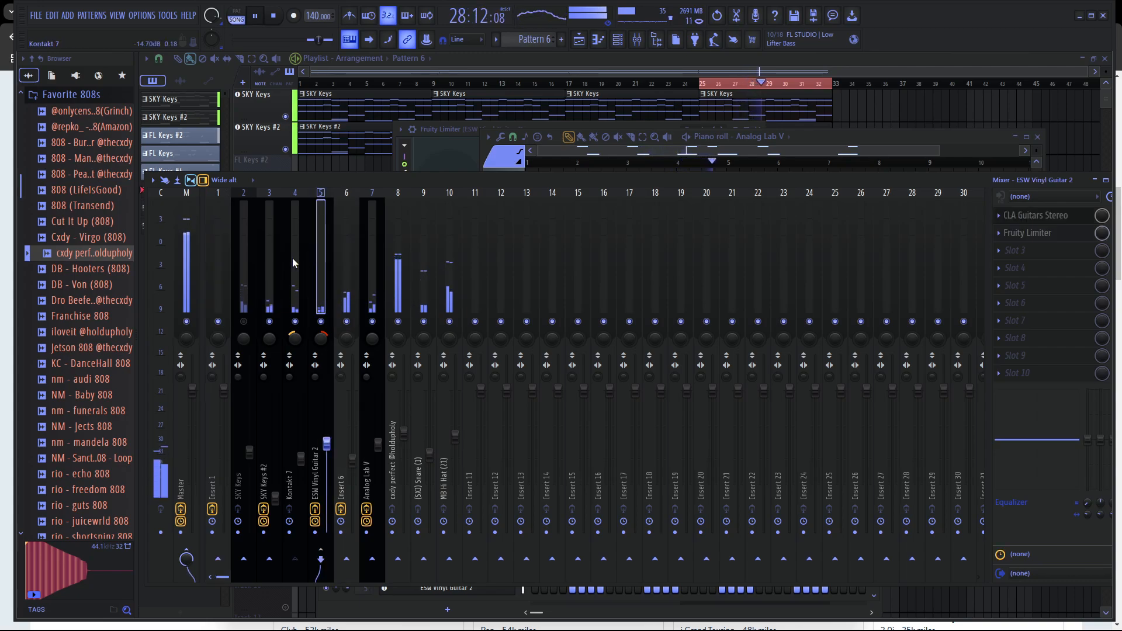
pyautogui.click(269, 271)
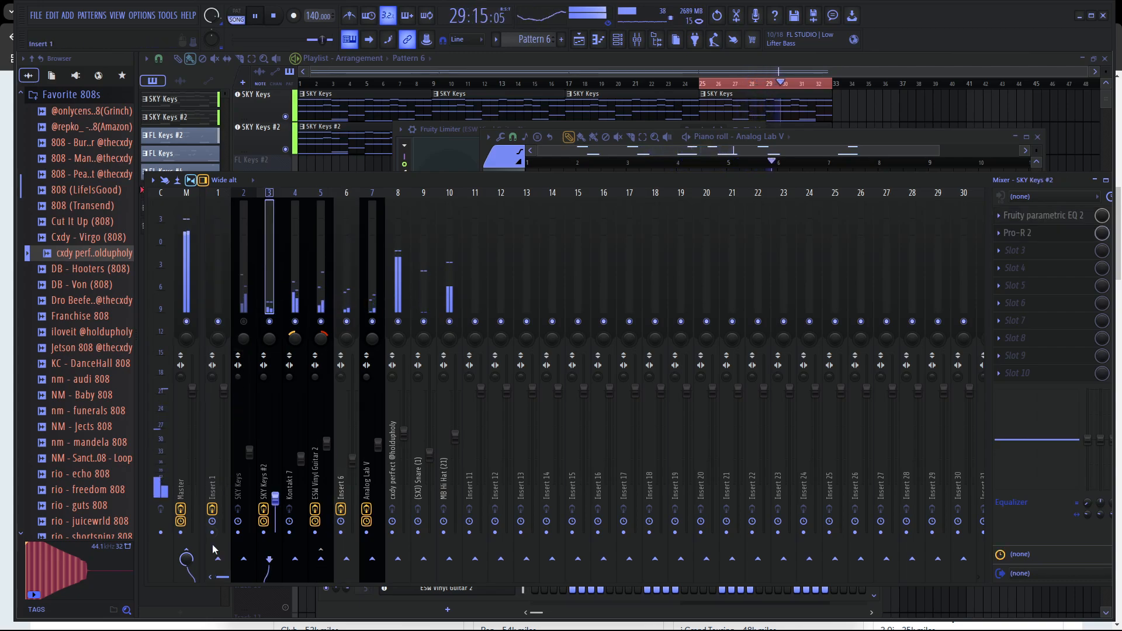
pyautogui.click(216, 559)
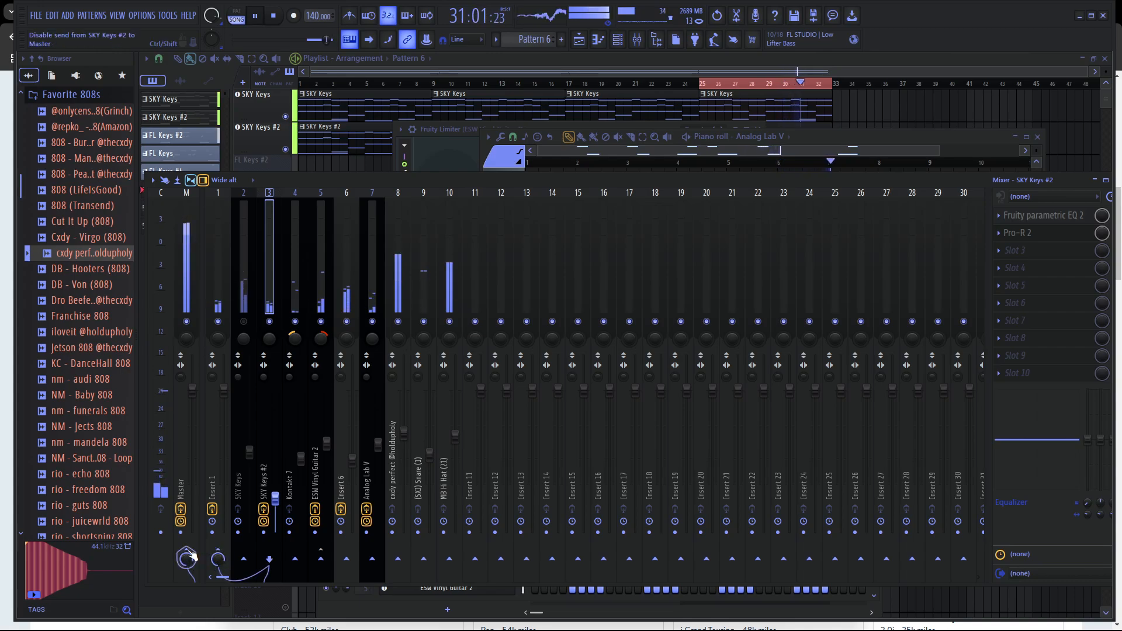
pyautogui.click(187, 557)
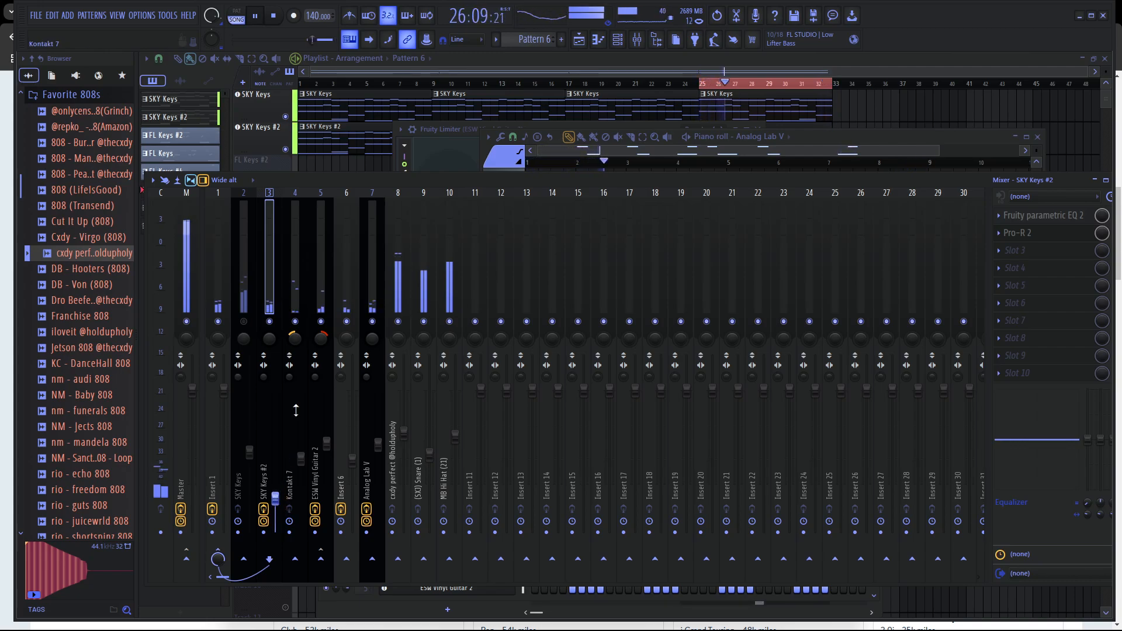
pyautogui.click(371, 263)
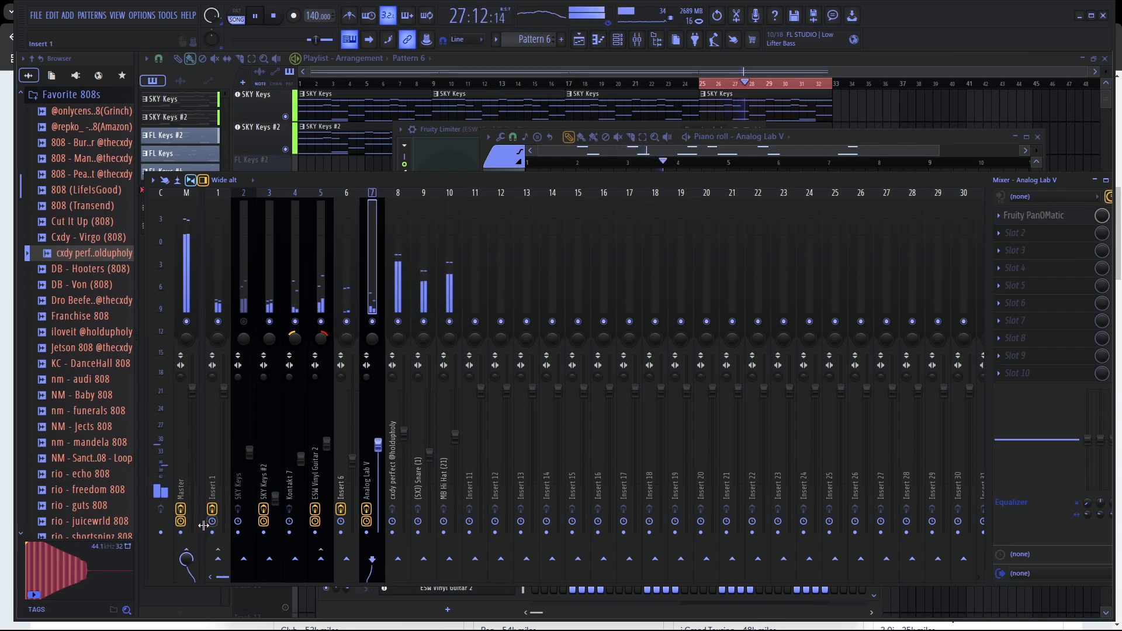
pyautogui.click(218, 560)
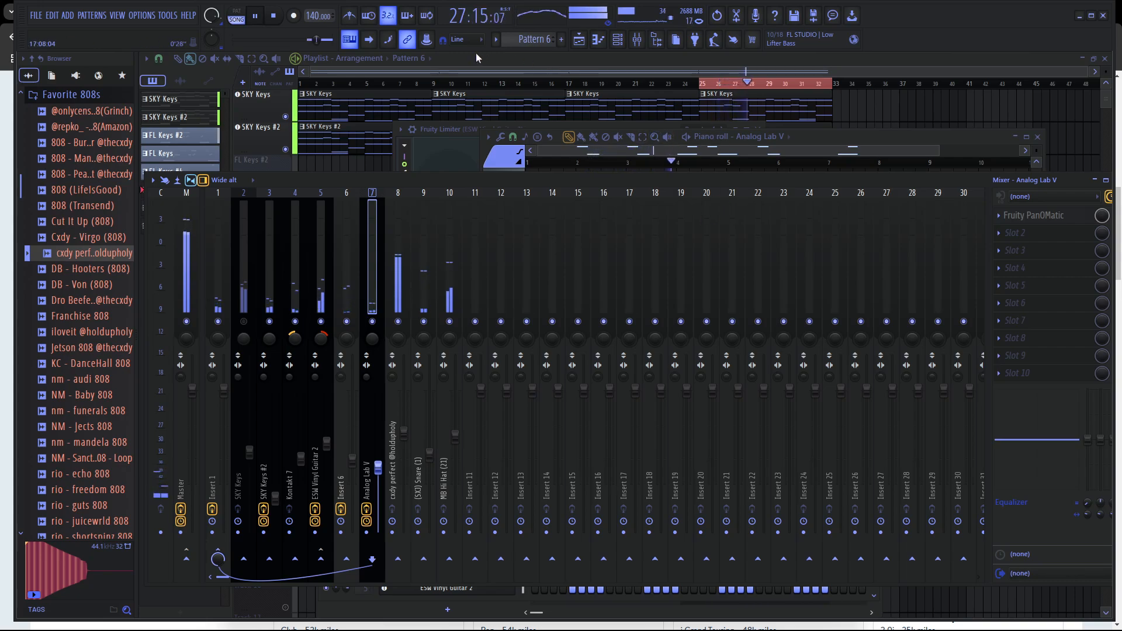
# Clear the playlist's time selection starting at bar 25 and stop playback.
pyautogui.click(752, 64)
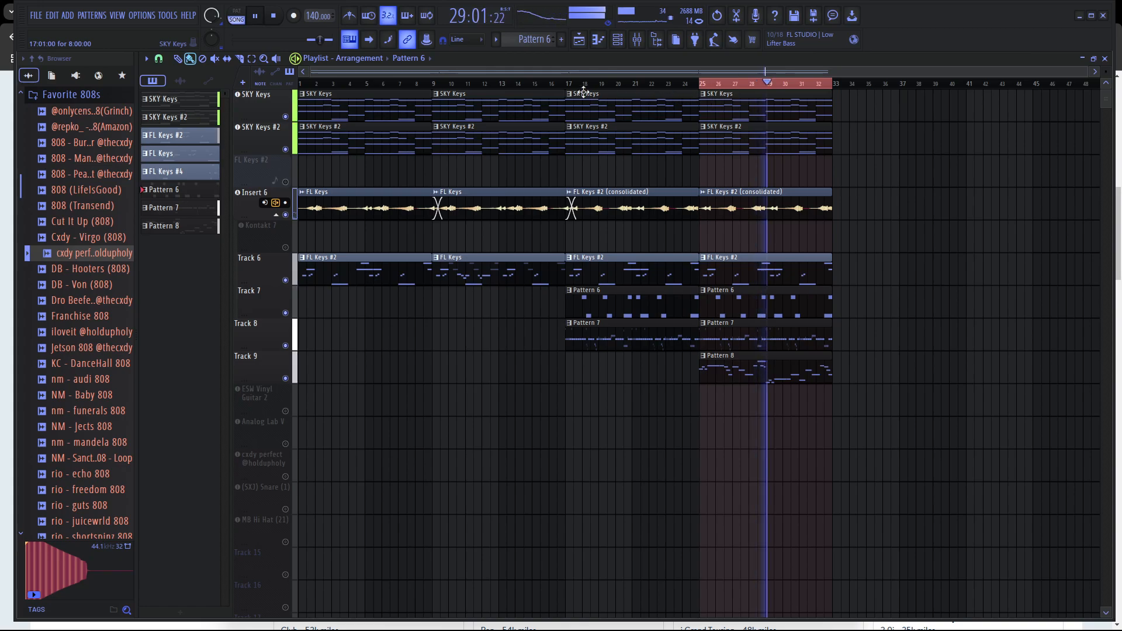
pyautogui.click(255, 58)
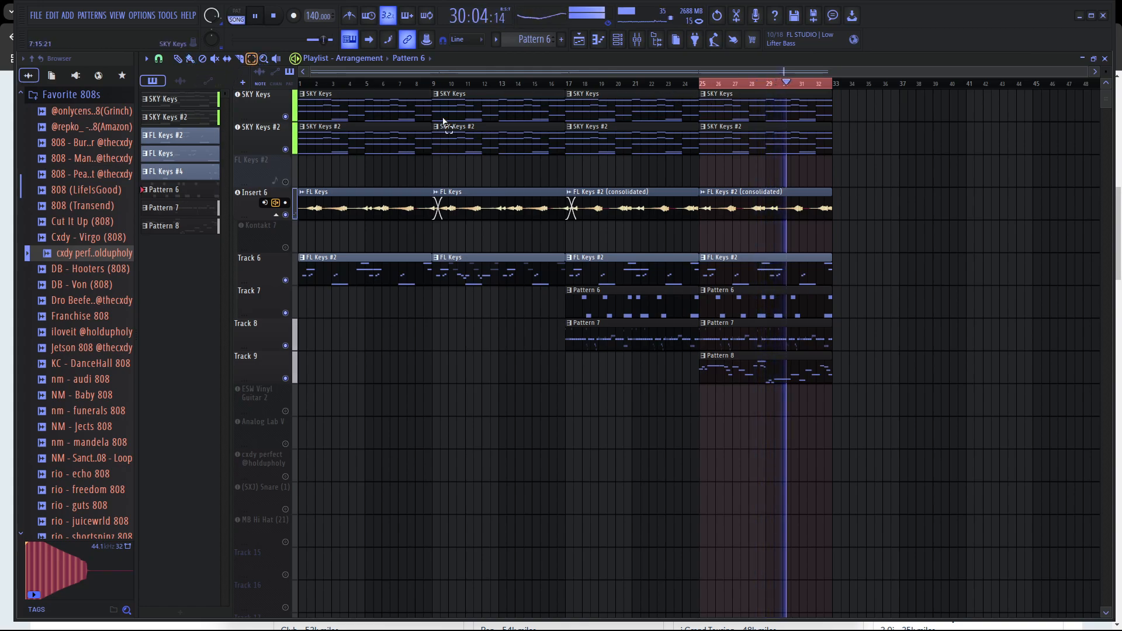
pyautogui.rightClick(706, 85)
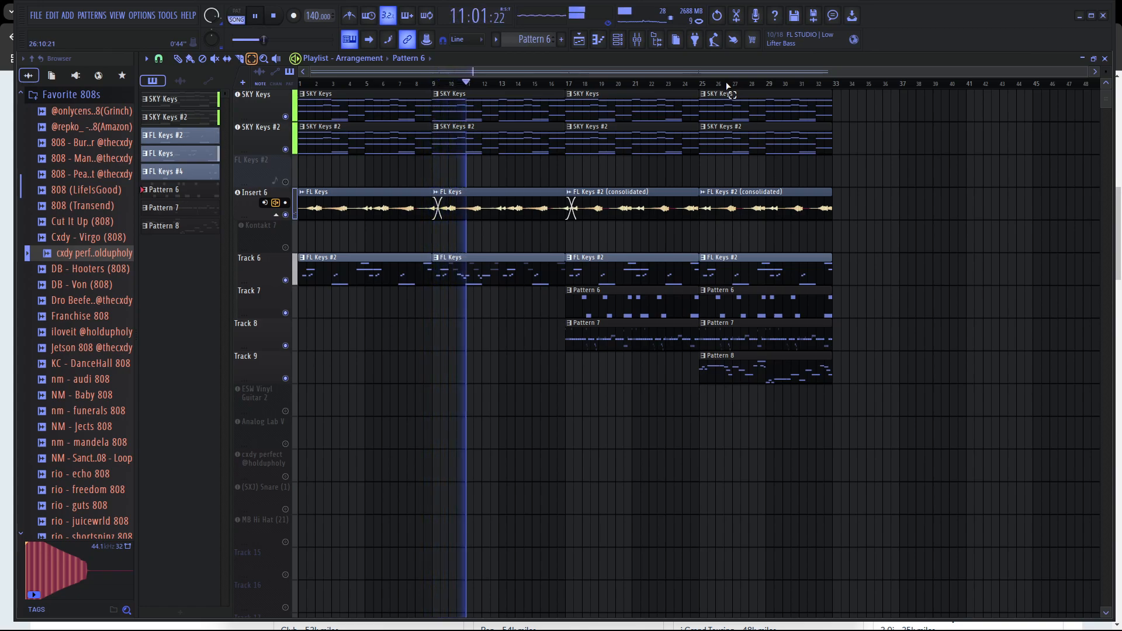
pyautogui.press('space')
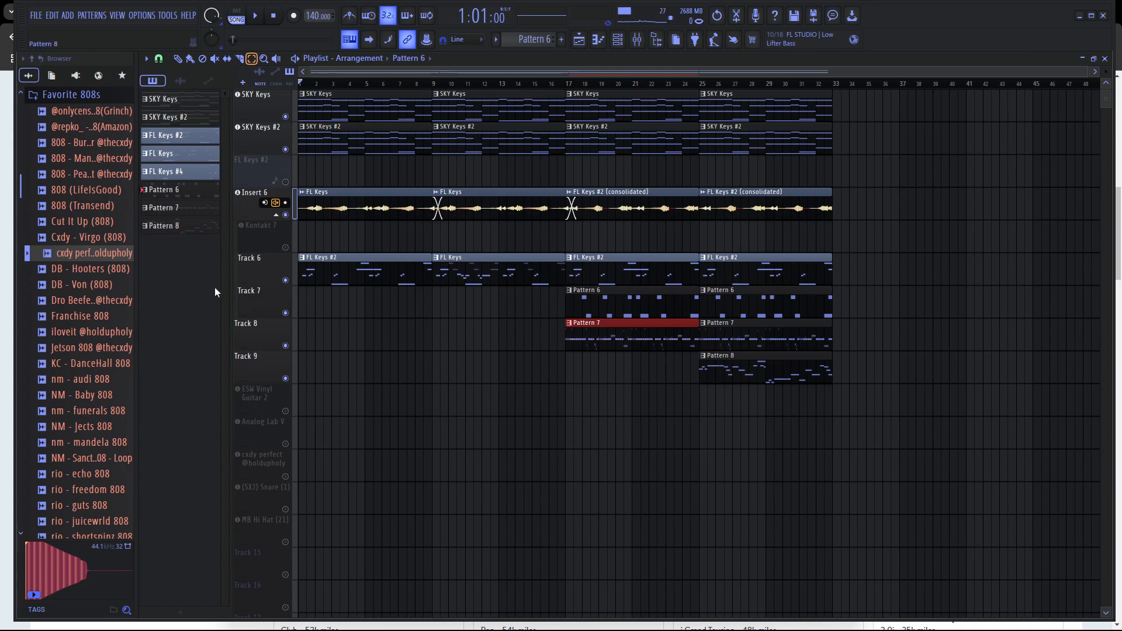
# Unmute all the playlist tracks and split Pattern 7 by channel.
pyautogui.click(285, 412)
pyautogui.rightClick(286, 412)
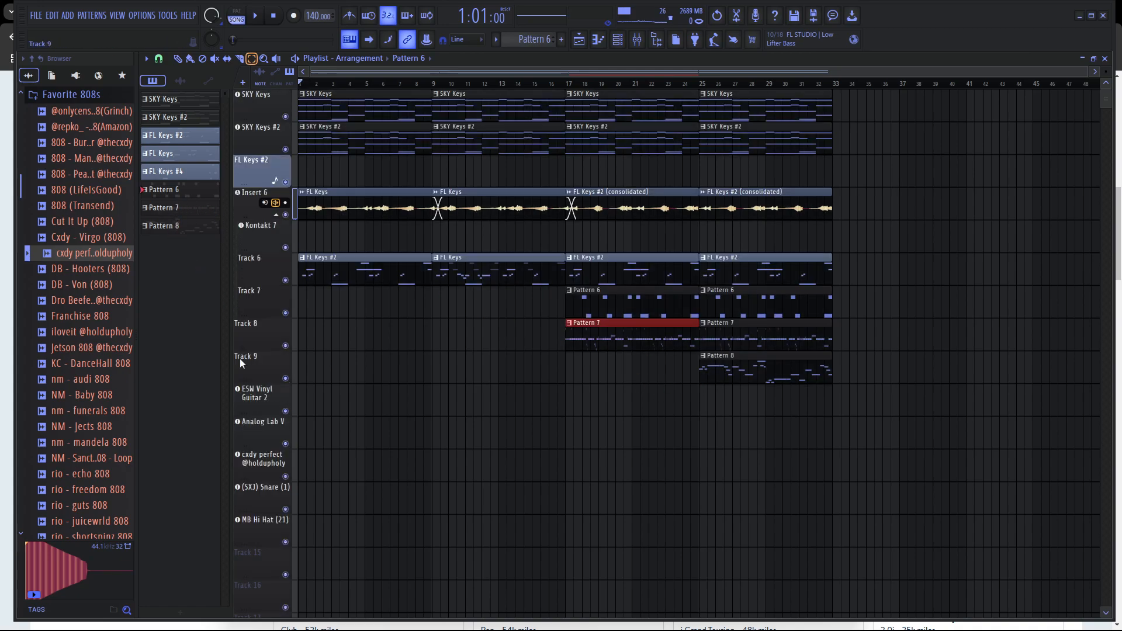
pyautogui.rightClick(191, 209)
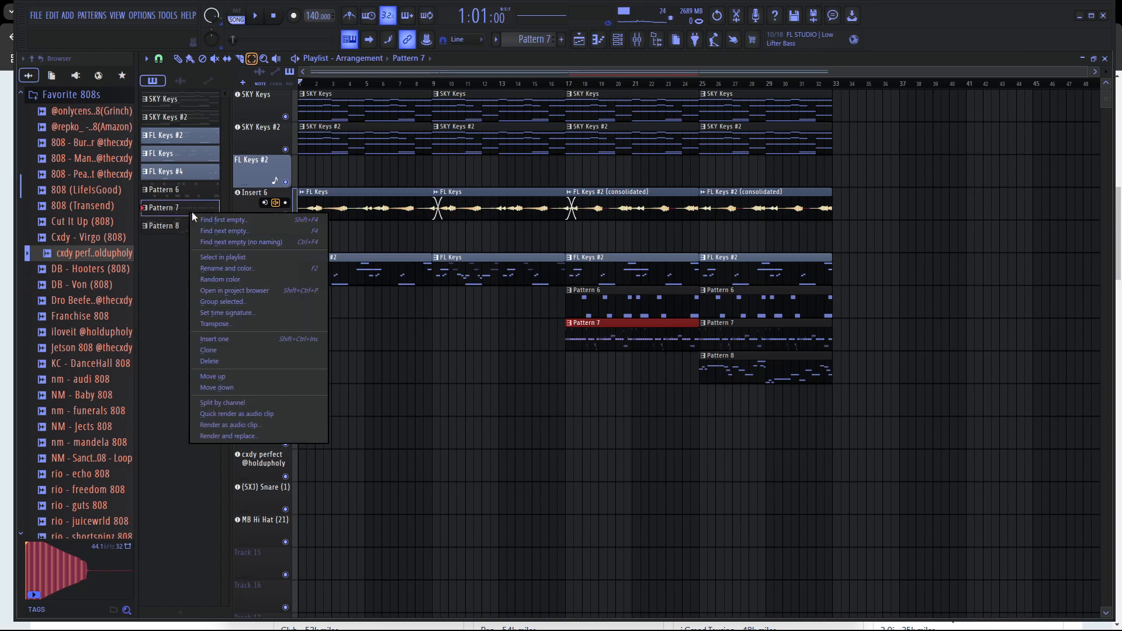
pyautogui.click(245, 403)
# Move the Pattern 10 clip at bar 25 down to the ESW Vinyl Guitar 2 track.
pyautogui.moveTo(956, 338); pyautogui.dragTo(596, 348)
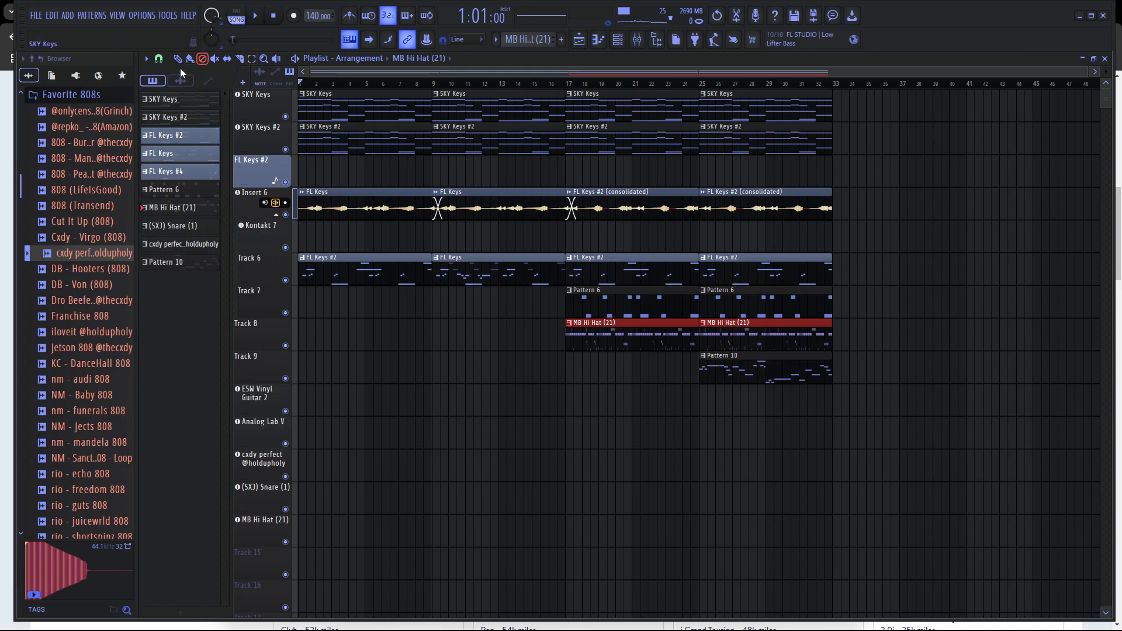
pyautogui.click(735, 377)
pyautogui.moveTo(733, 398); pyautogui.dragTo(737, 409)
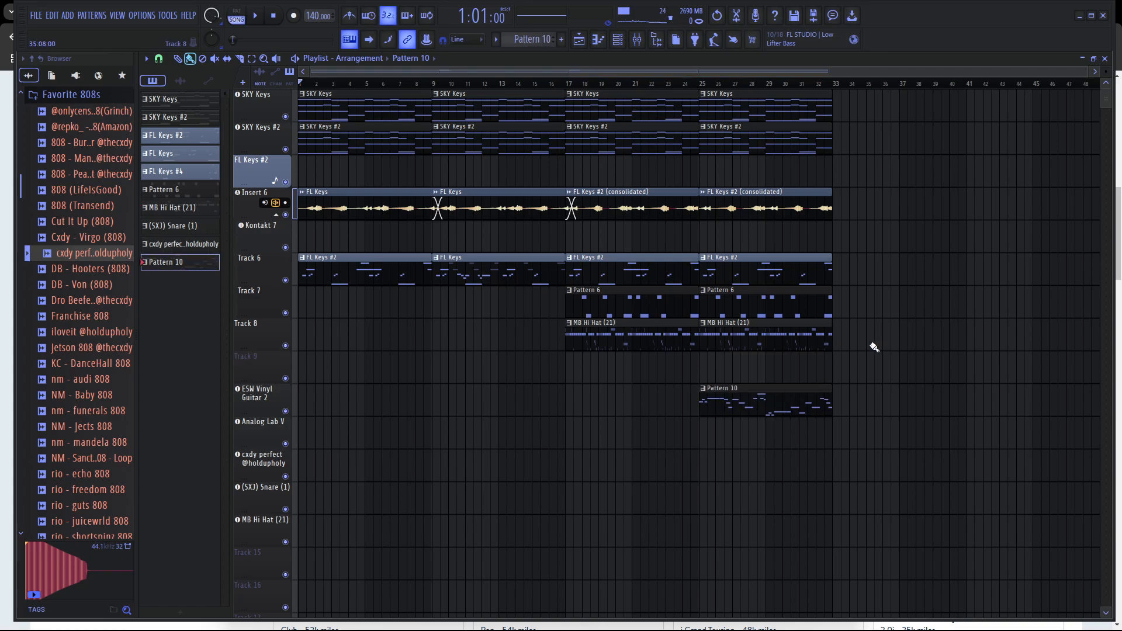
# Delete the split drum clips at bar 25 and move the bar 17 hi-hat, snare and 808 clips to their matching tracks.
pyautogui.rightClick(818, 346)
pyautogui.moveTo(635, 346); pyautogui.dragTo(678, 540)
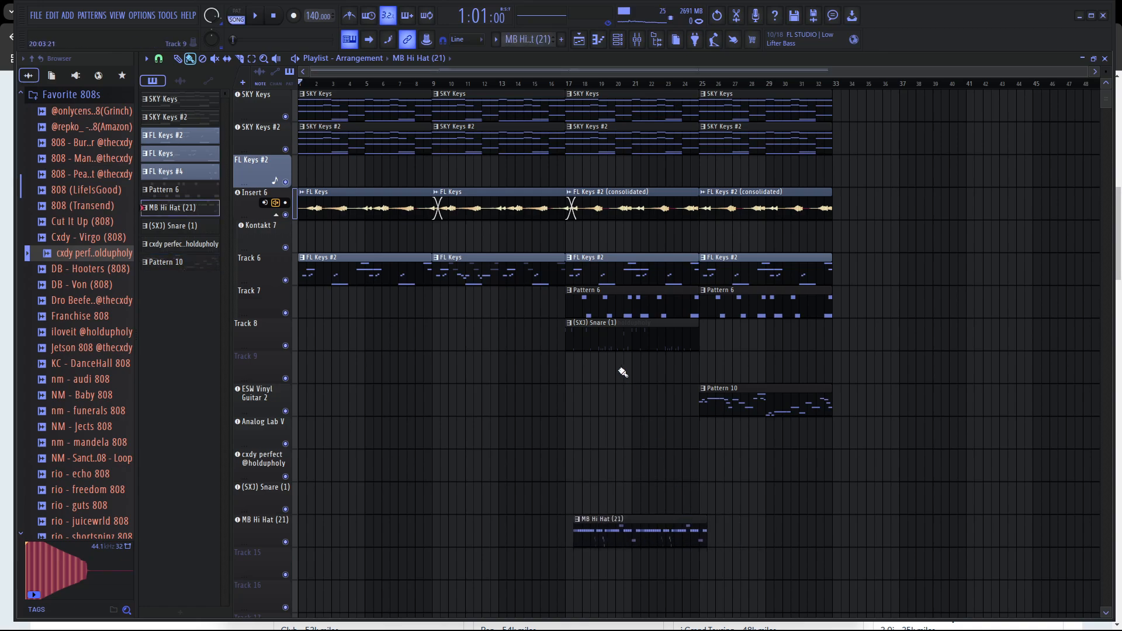
pyautogui.moveTo(622, 336); pyautogui.dragTo(616, 525)
pyautogui.moveTo(631, 506); pyautogui.dragTo(614, 506)
pyautogui.moveTo(636, 341); pyautogui.dragTo(641, 493)
# Try the Pattern 10 clip at bar 1 with a short playback, and shift it to around bar 28.
pyautogui.moveTo(760, 408); pyautogui.dragTo(349, 397)
pyautogui.press('space')
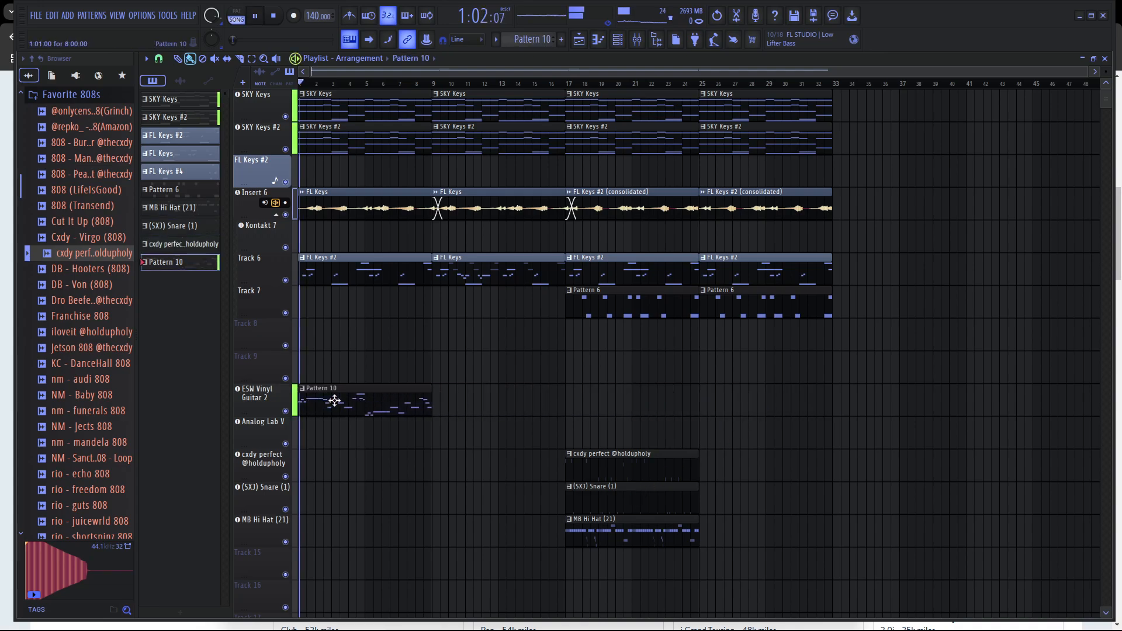
pyautogui.press('space')
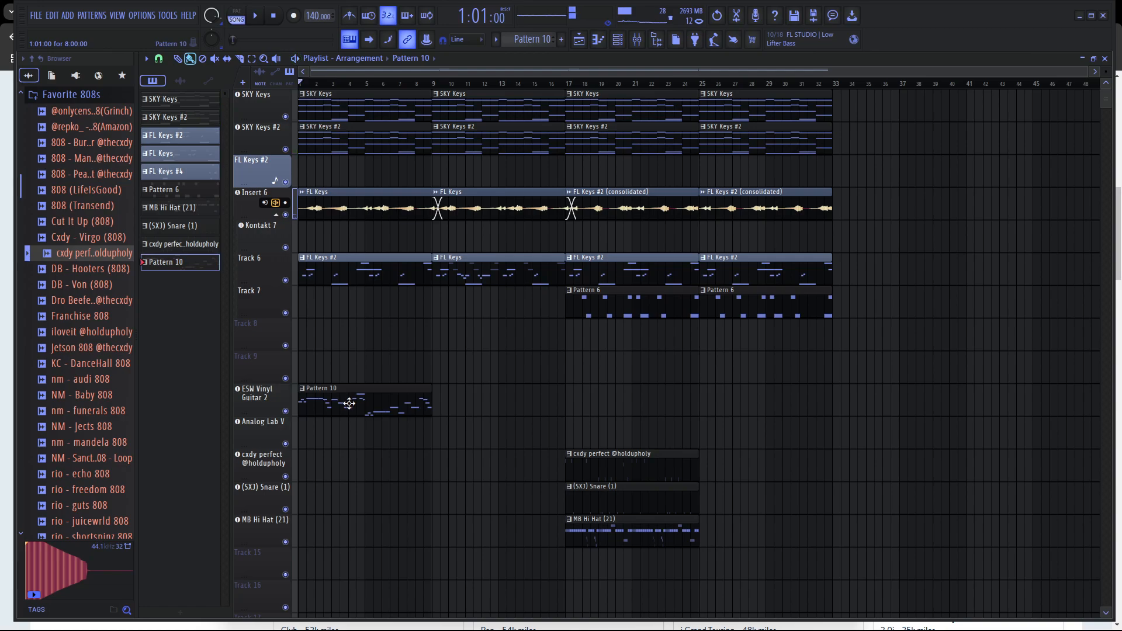
pyautogui.moveTo(350, 397); pyautogui.dragTo(810, 409)
# Play the arrangement from the start and add another MB Hi Hat (21) clip at bar 9.
pyautogui.press('space')
pyautogui.click(644, 461)
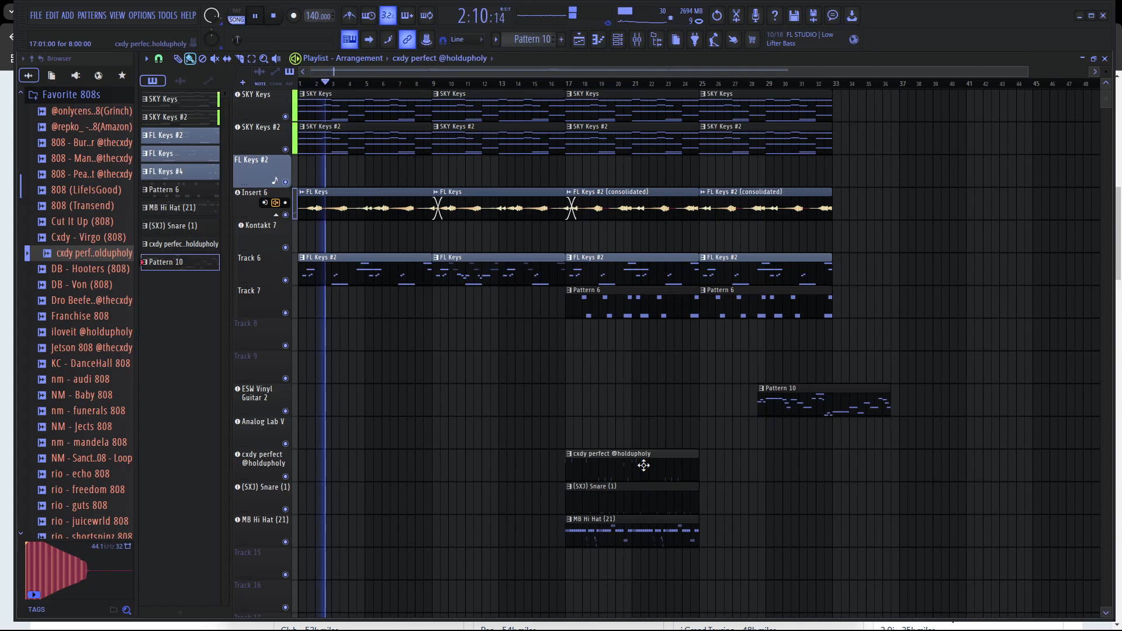
pyautogui.moveTo(613, 534); pyautogui.dragTo(647, 533)
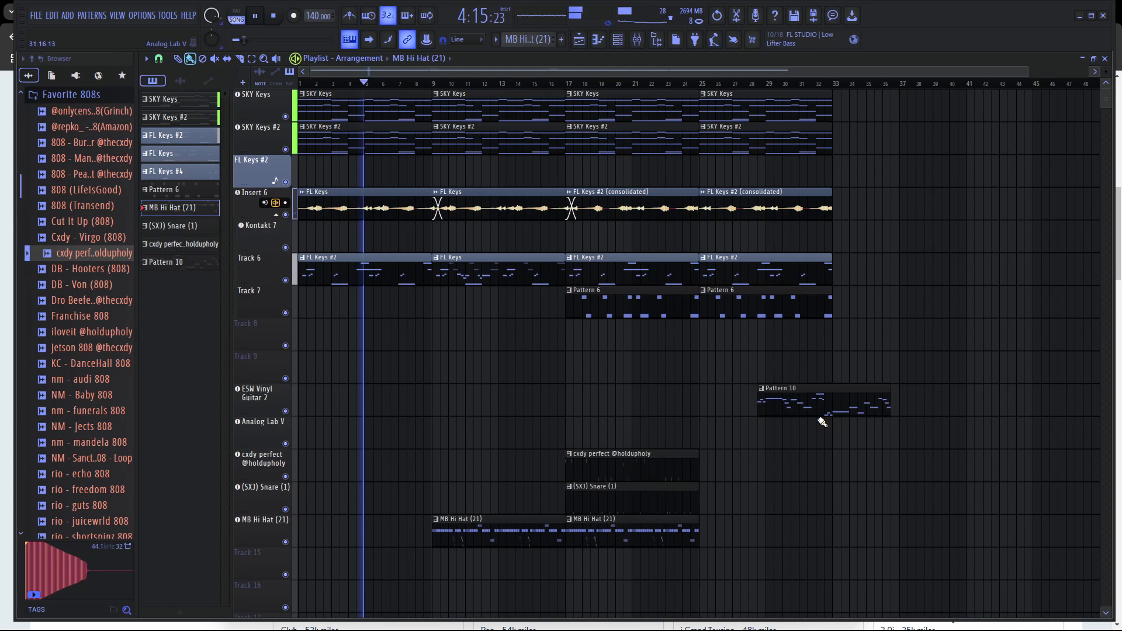
# Try the Pattern 10 clip at bars 5, 4 and 9 during playback, then delete it and undo the deletion.
pyautogui.moveTo(818, 416); pyautogui.dragTo(423, 418)
pyautogui.press('space')
pyautogui.press('space')
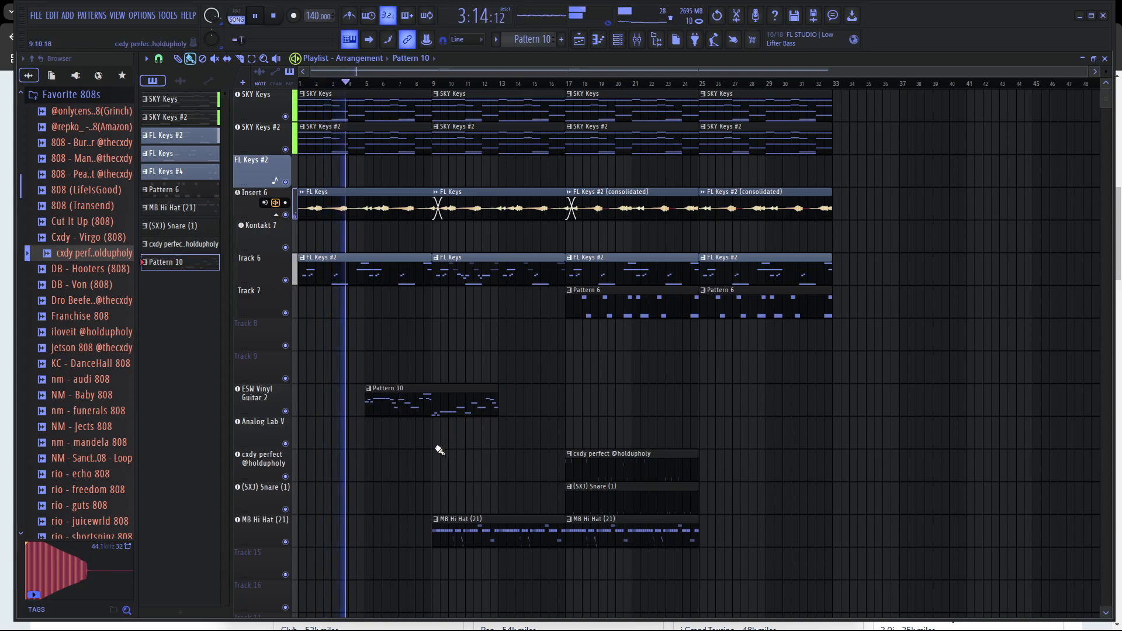
pyautogui.moveTo(392, 413); pyautogui.dragTo(384, 413)
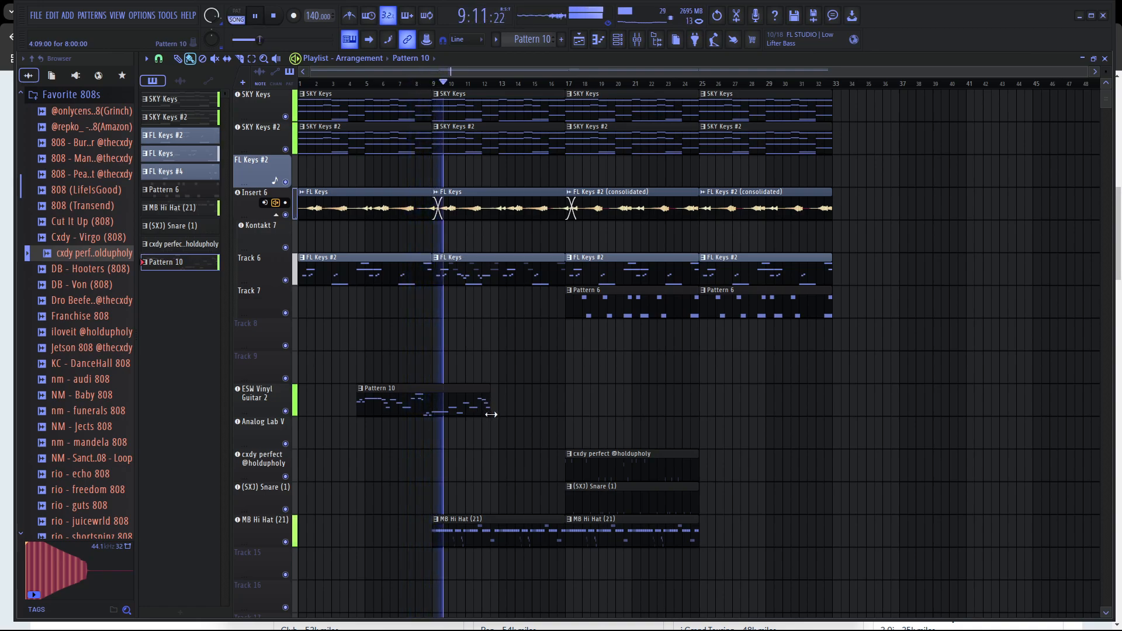
pyautogui.moveTo(426, 404); pyautogui.dragTo(501, 403)
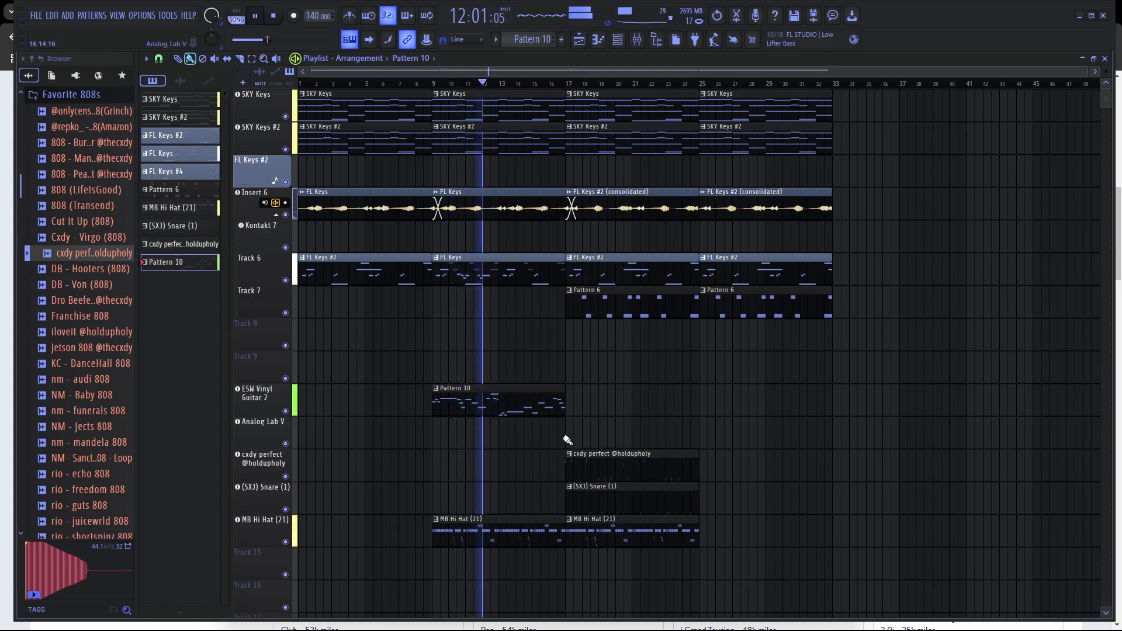
pyautogui.rightClick(516, 416)
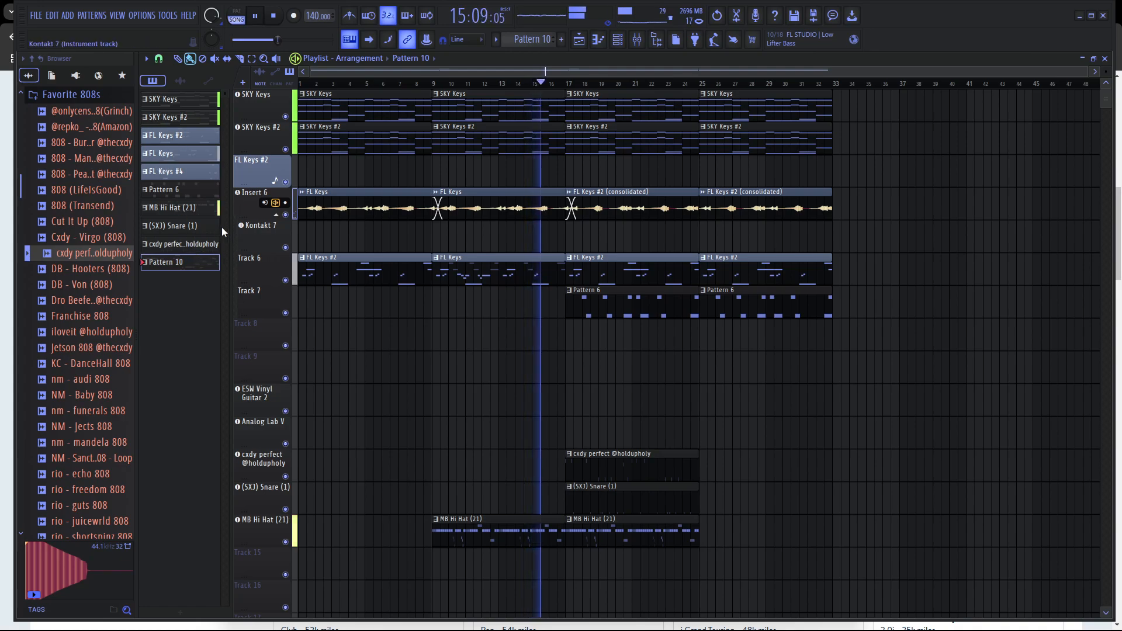
pyautogui.click(470, 403)
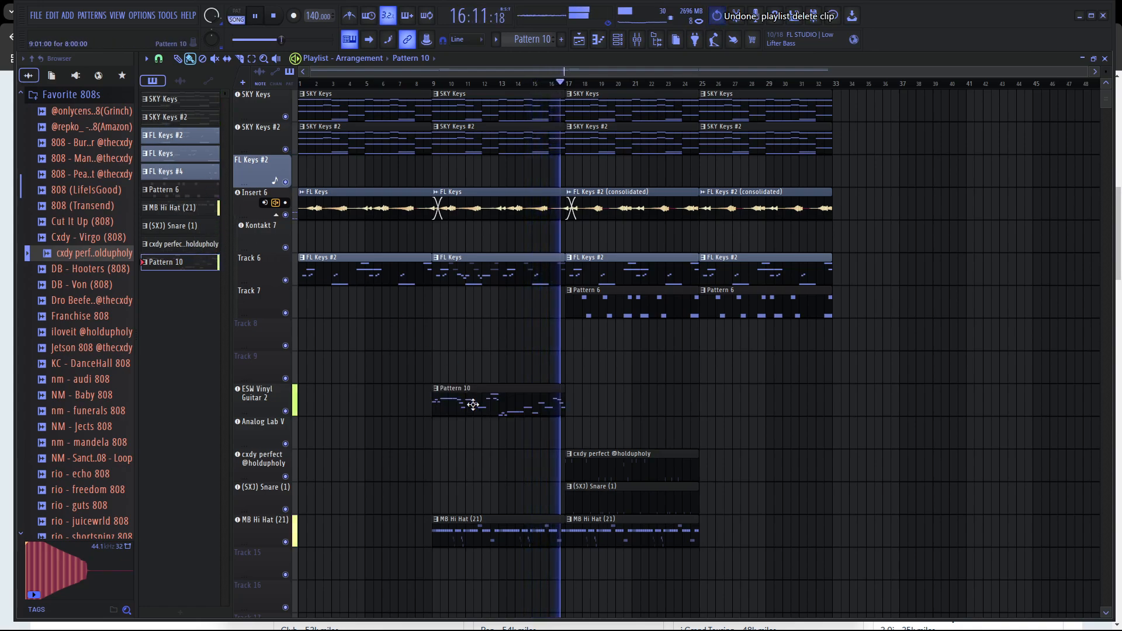
# Move the Pattern 10 clip to bar 17 and copy it together with the 808, snare and hi-hat clips to bar 25.
pyautogui.moveTo(471, 403); pyautogui.dragTo(605, 403)
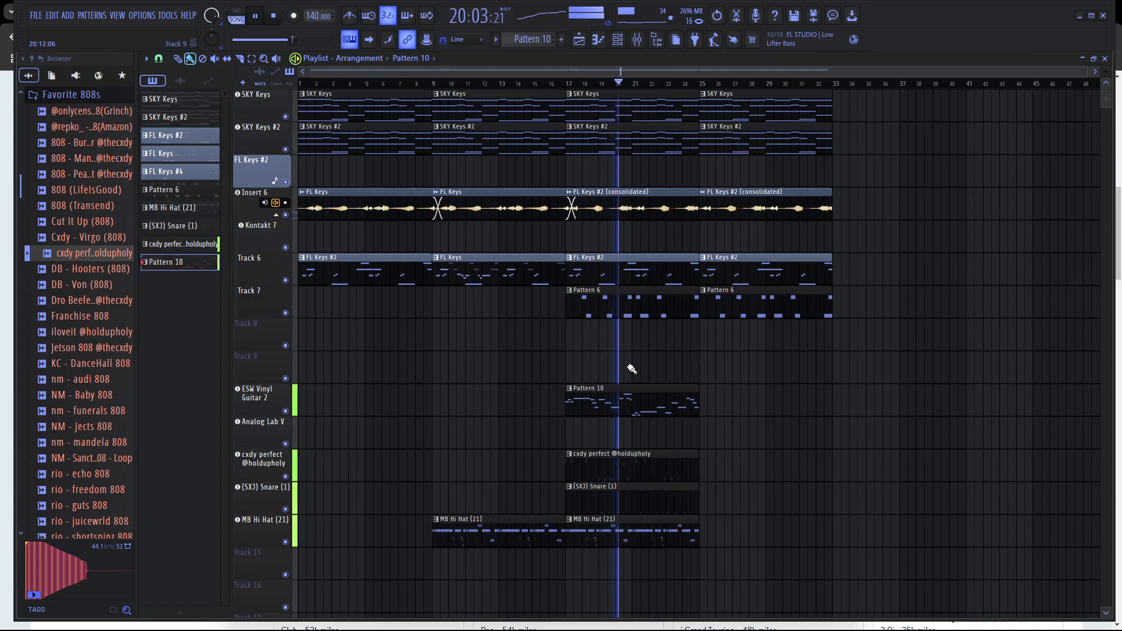
pyautogui.click(251, 59)
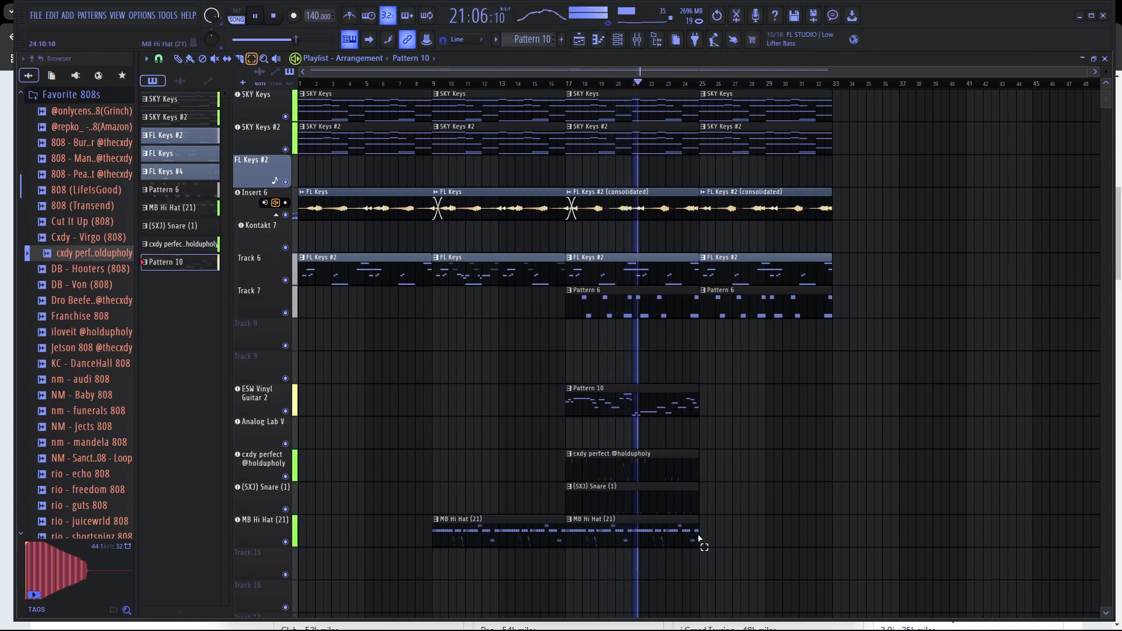
pyautogui.moveTo(685, 578); pyautogui.dragTo(594, 399)
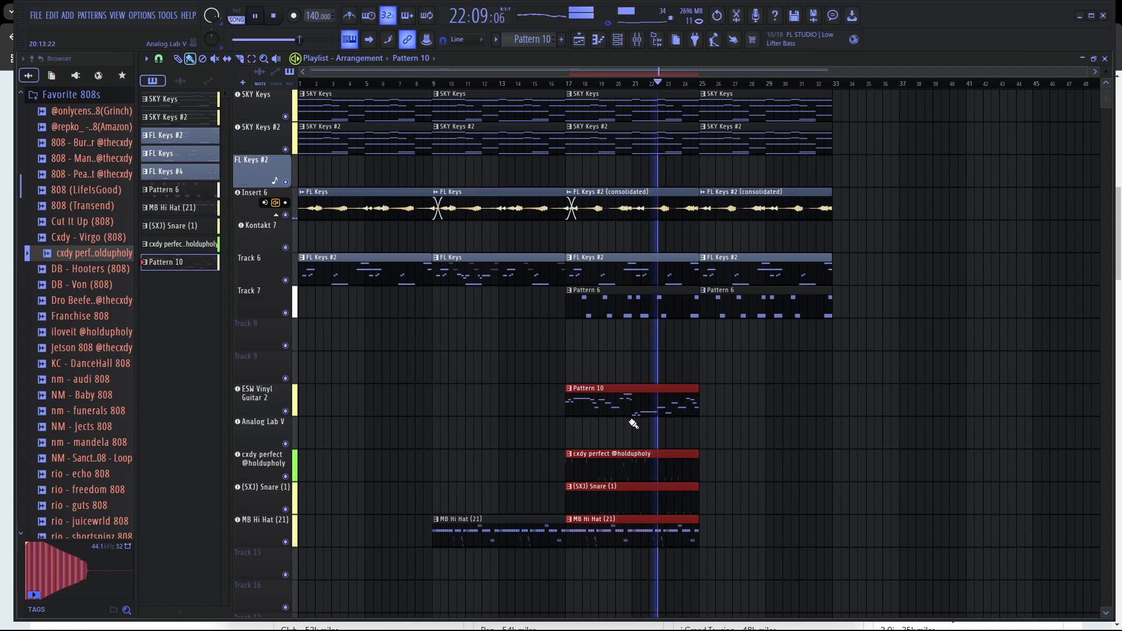
pyautogui.moveTo(598, 395); pyautogui.dragTo(731, 392)
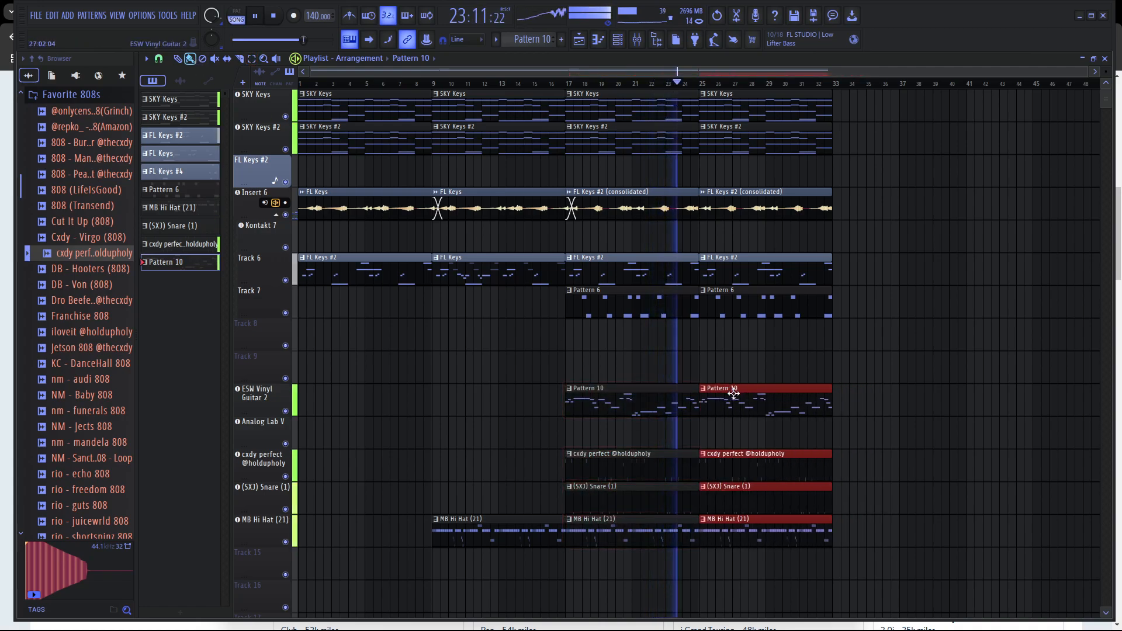
# Select all clips from bar 17 to bar 33 across every track and duplicate them starting at bar 33.
pyautogui.click(252, 59)
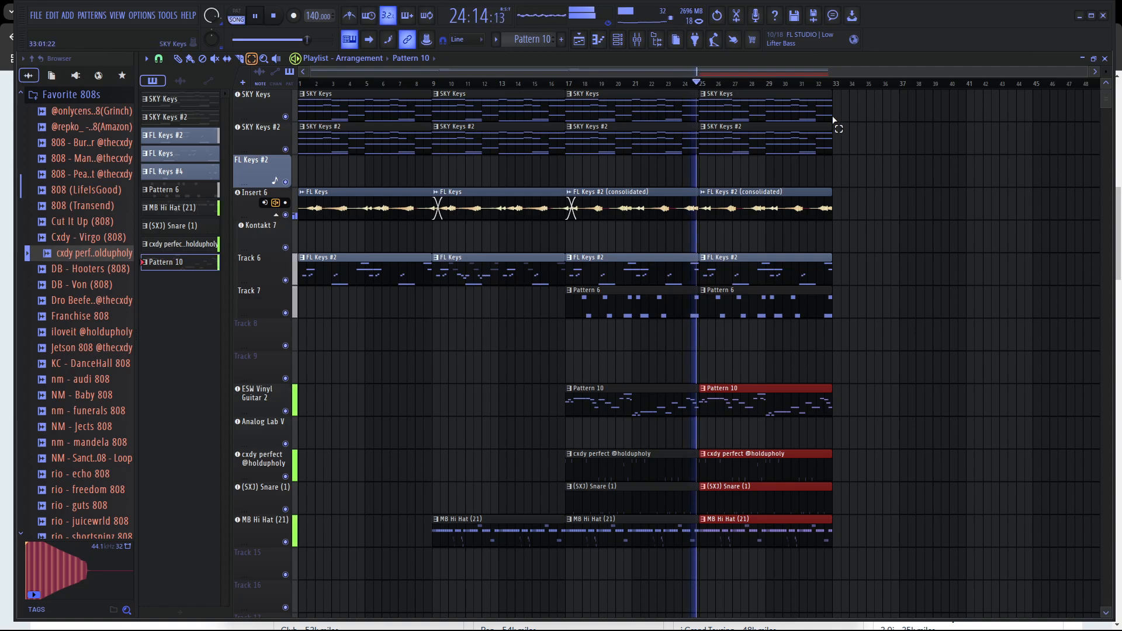
pyautogui.moveTo(834, 113); pyautogui.dragTo(644, 537)
pyautogui.moveTo(835, 568); pyautogui.dragTo(566, 94)
pyautogui.hotkey('ctrl', 'b')
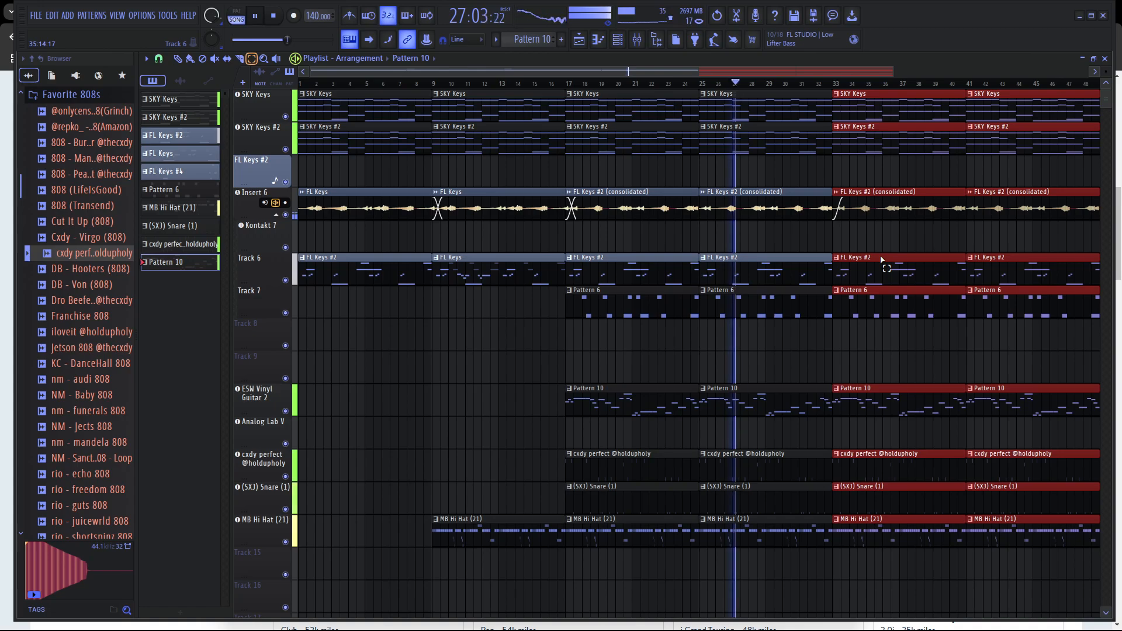
pyautogui.scroll(-2, 881, 258)
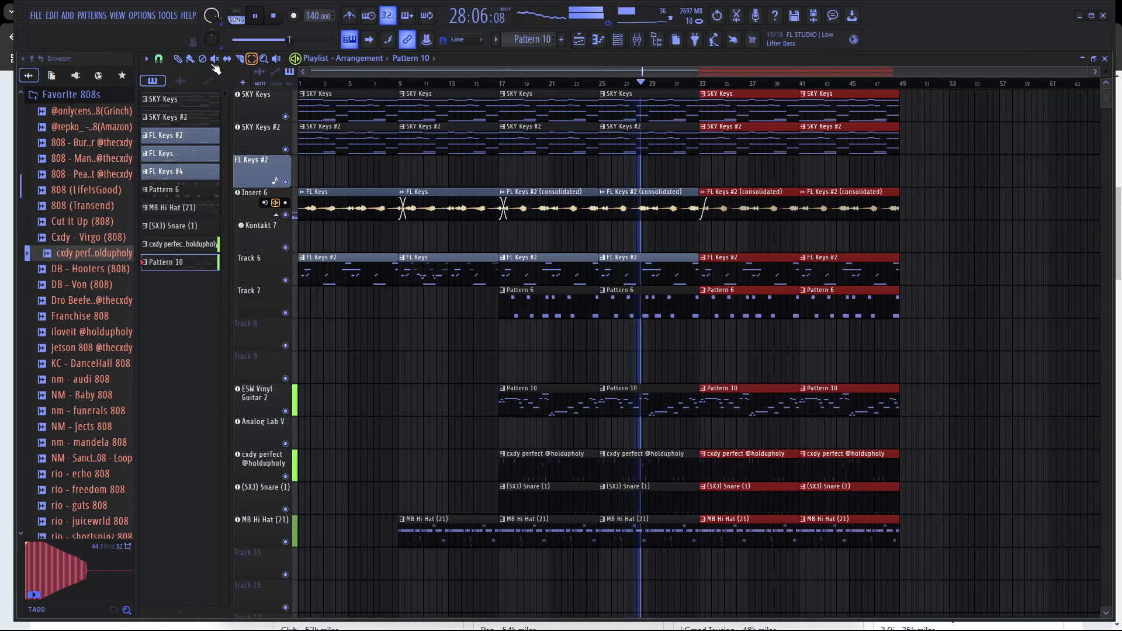
pyautogui.click(190, 58)
pyautogui.click(856, 344)
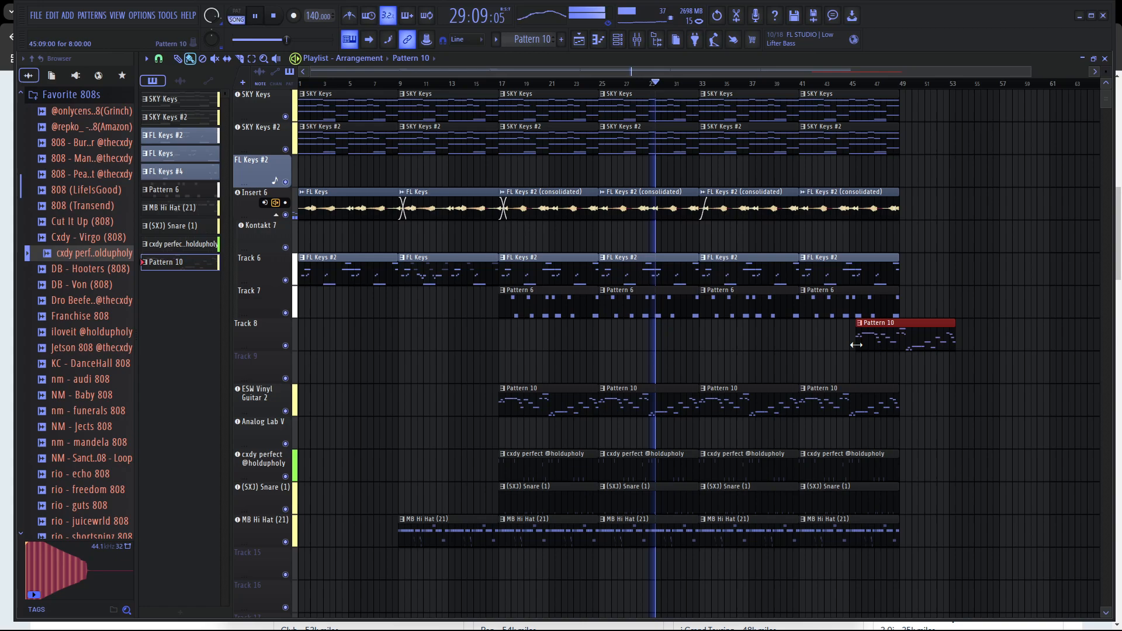
pyautogui.rightClick(914, 336)
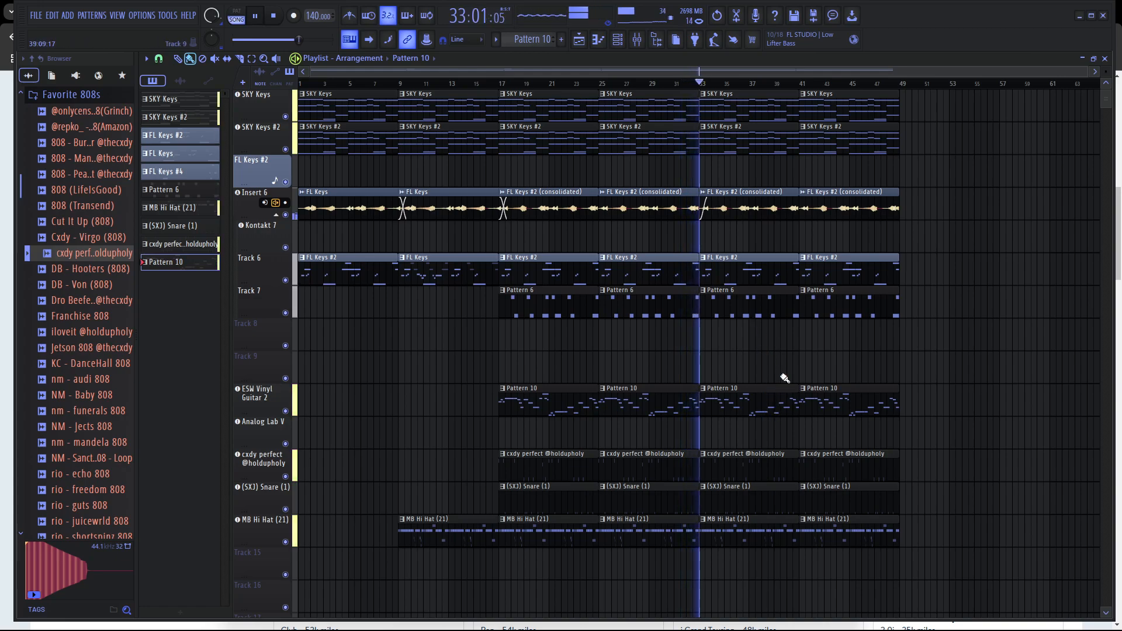
# Delete the Pattern 10 clips at bars 33 and 41, and play the arrangement from bar 33.
pyautogui.press('space')
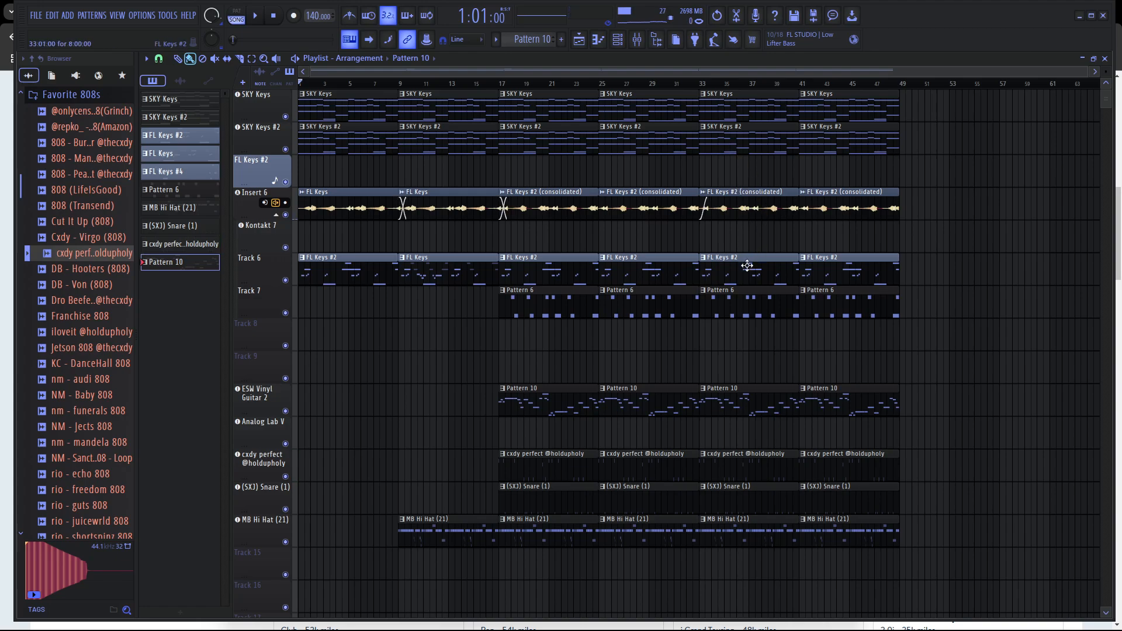
pyautogui.rightClick(783, 397)
pyautogui.rightClick(831, 415)
pyautogui.click(703, 85)
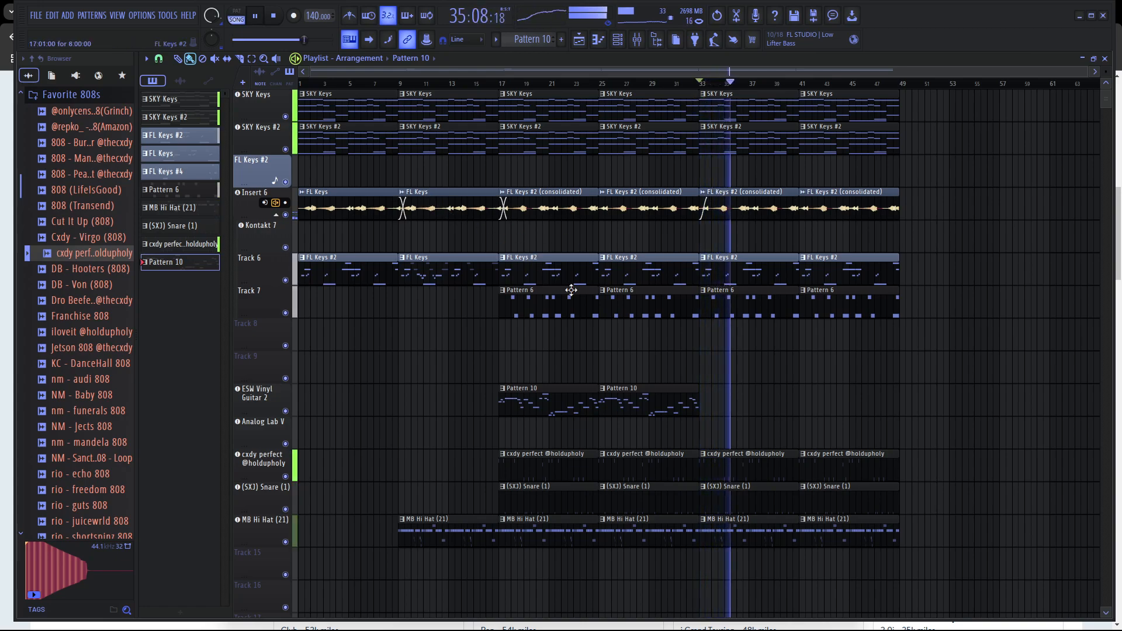
# Select all clips from bar 33 to bar 49 across every track, duplicate them starting at bar 49, and stop playback.
pyautogui.click(251, 58)
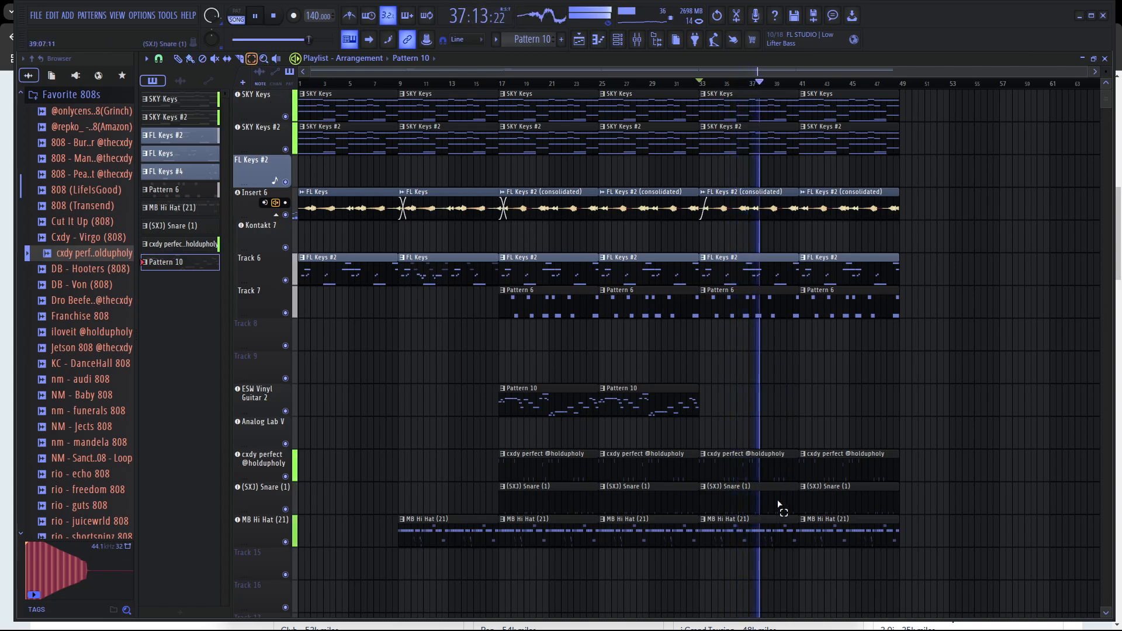
pyautogui.moveTo(754, 546); pyautogui.dragTo(835, 127)
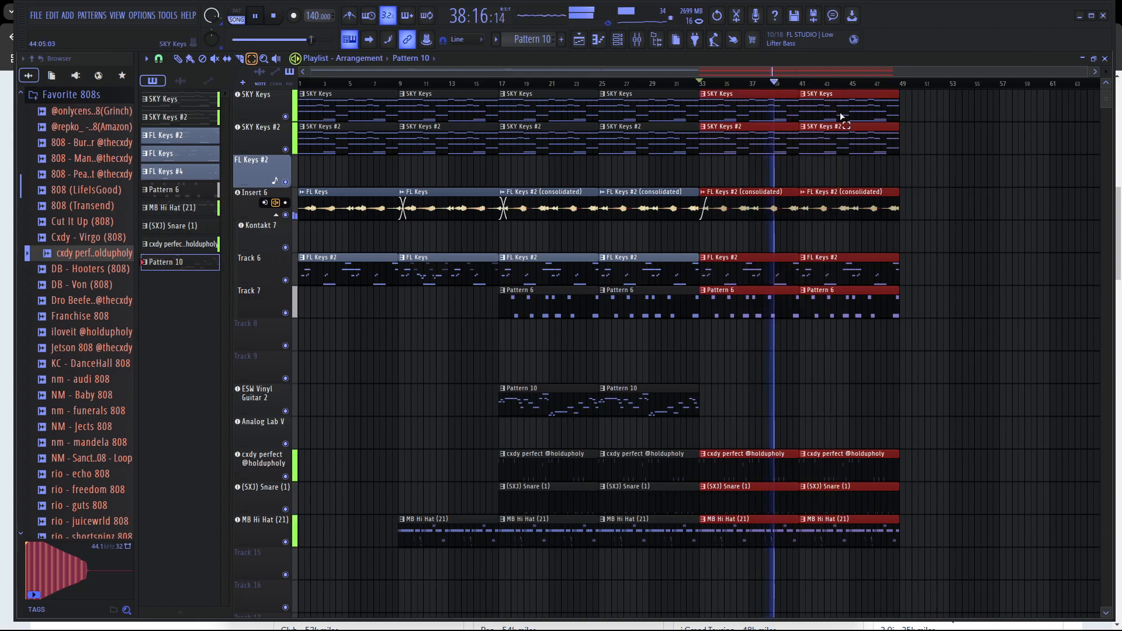
pyautogui.hotkey('ctrl', 'b')
pyautogui.scroll(-3, 874, 270)
pyautogui.scroll(-2, 869, 262)
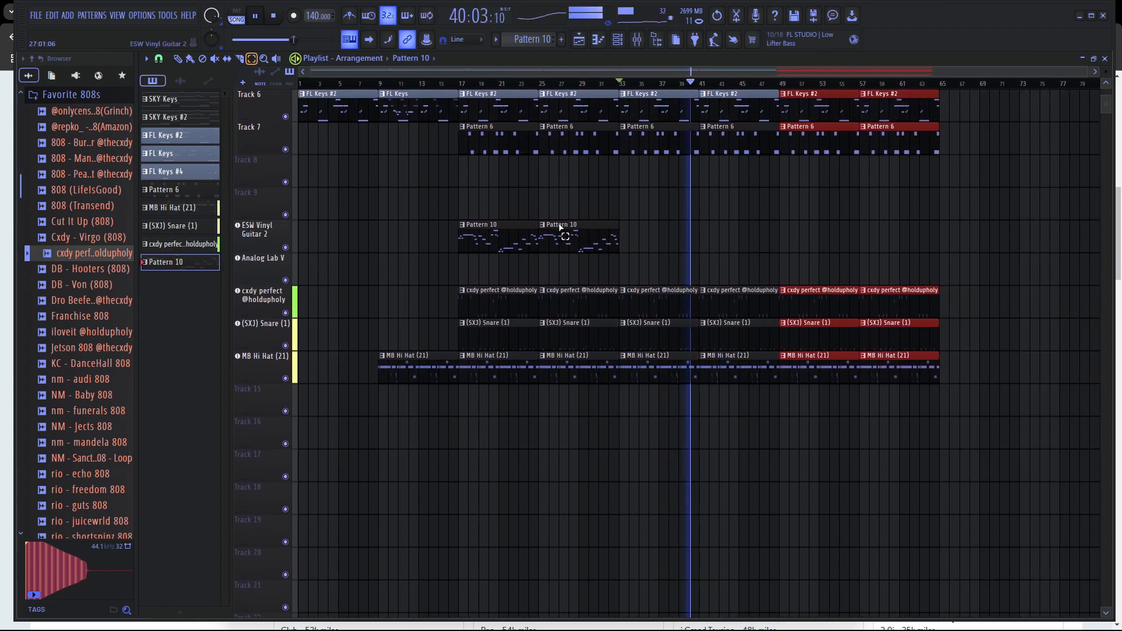
pyautogui.scroll(4, 564, 221)
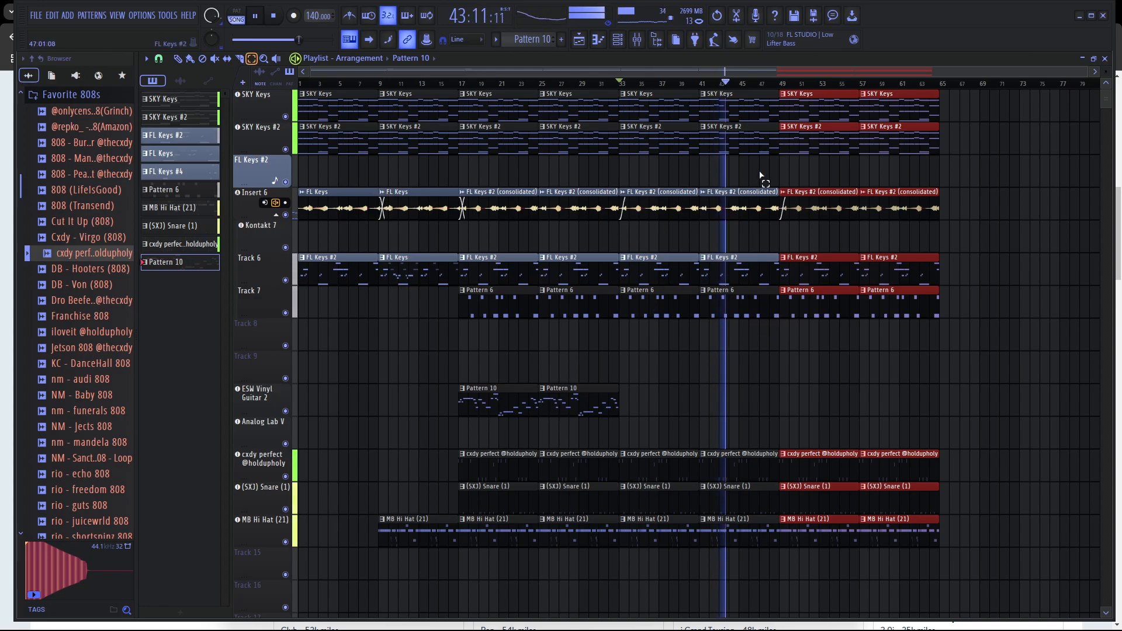
pyautogui.press('space')
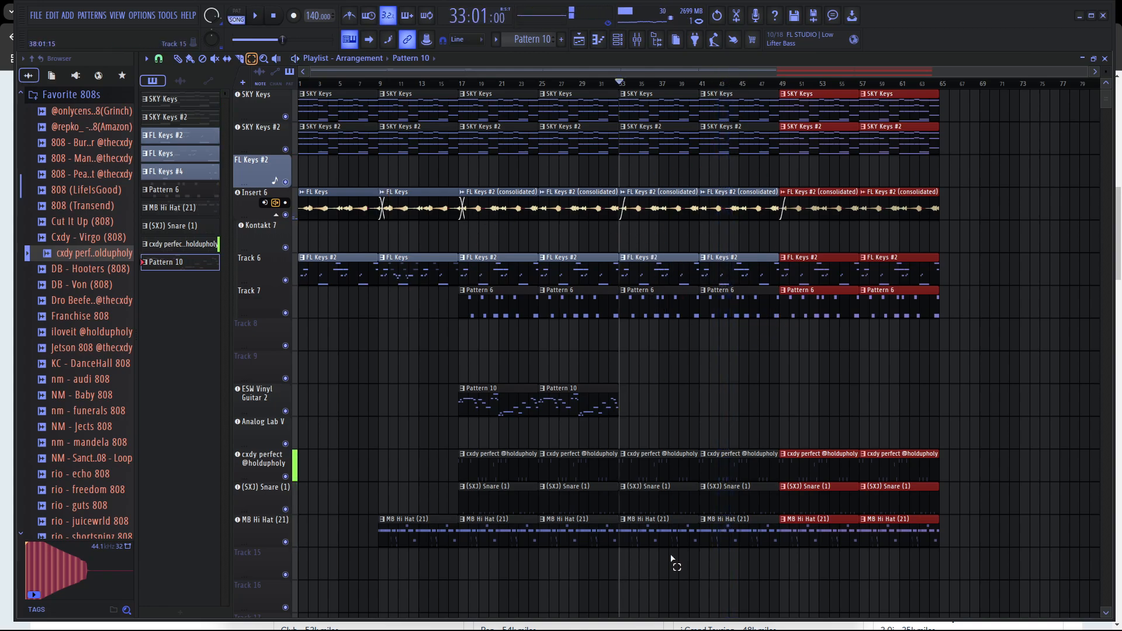
pyautogui.click(717, 626)
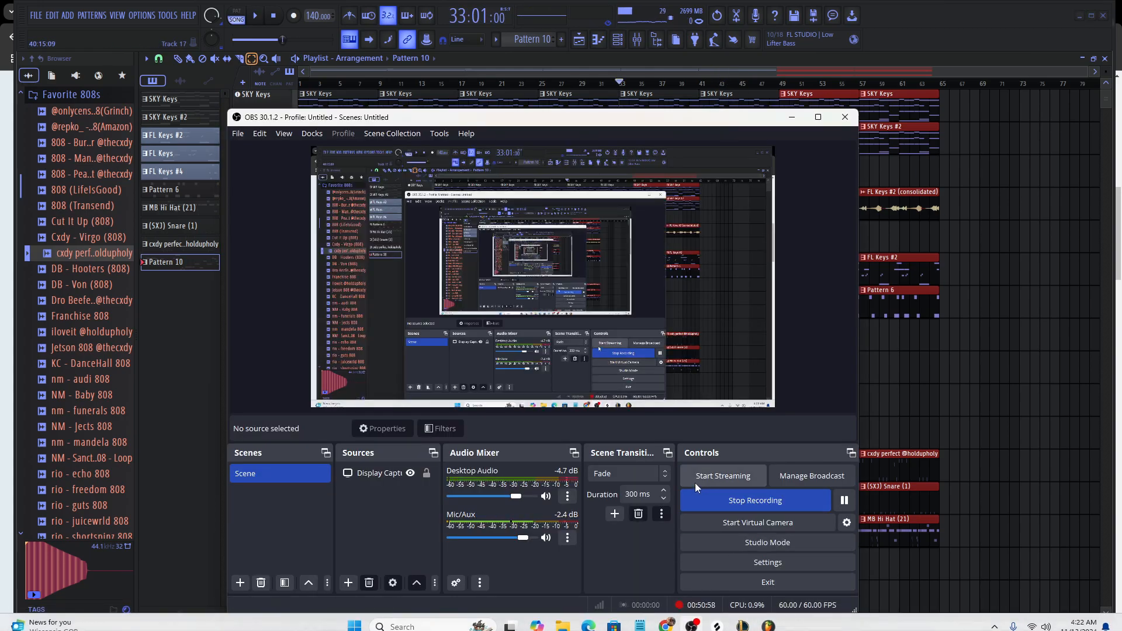